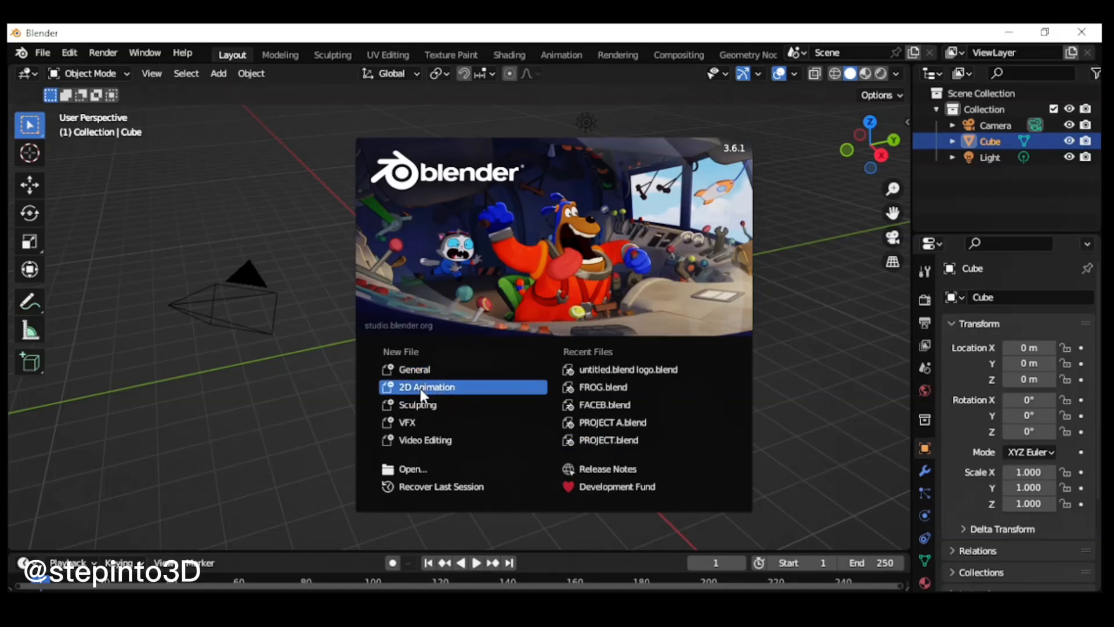
# Step: Create a new file from the 2D Animation template
pyautogui.click(42, 53)
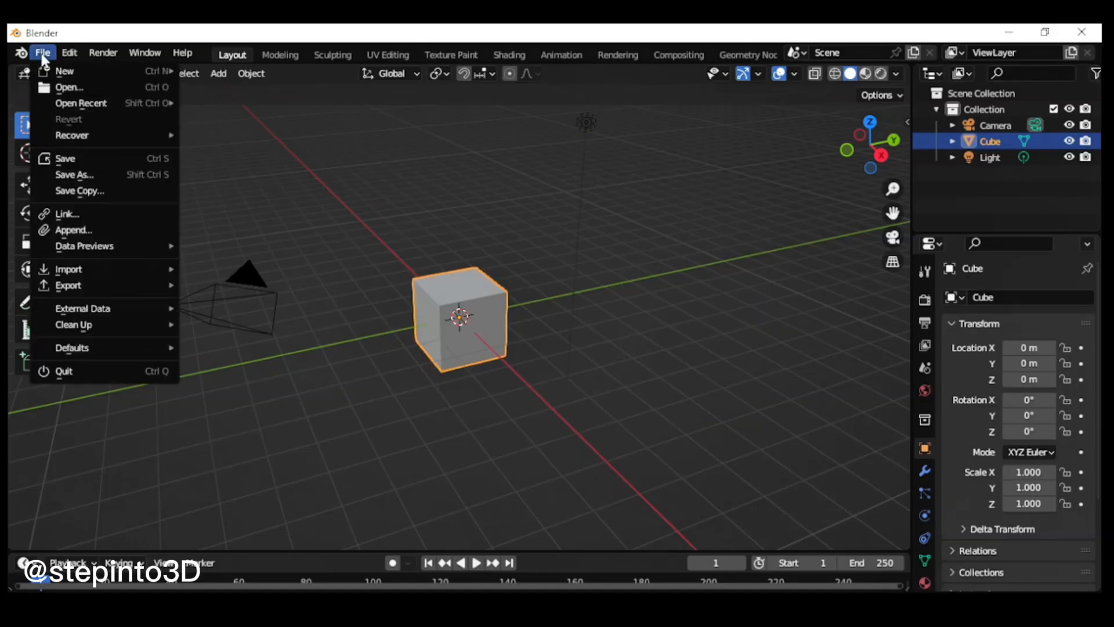
pyautogui.moveTo(77, 75)
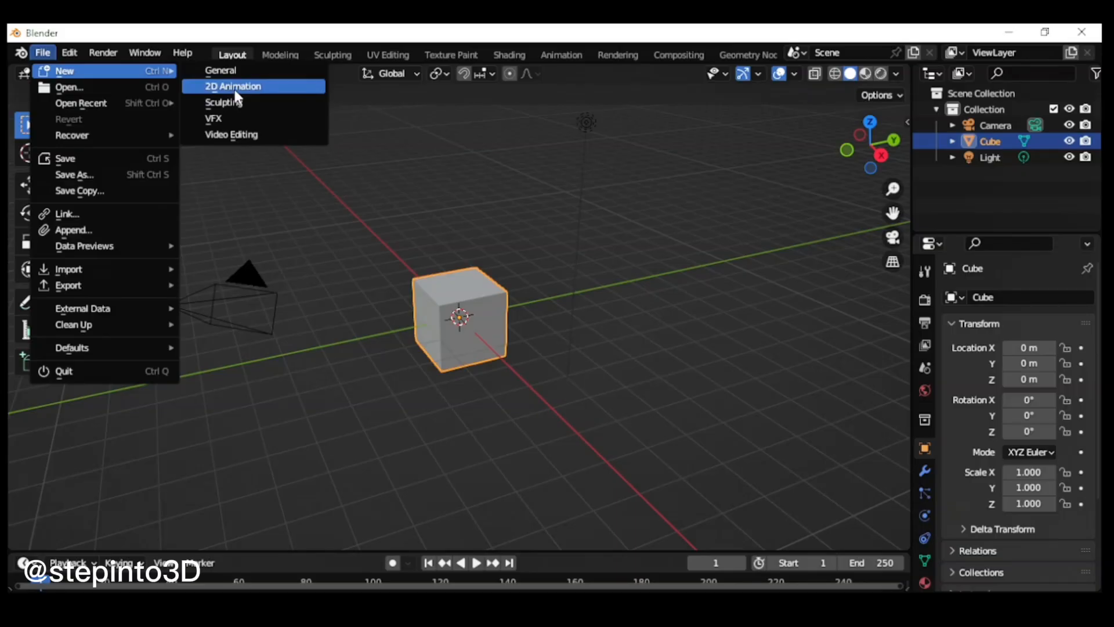
pyautogui.press('Return')
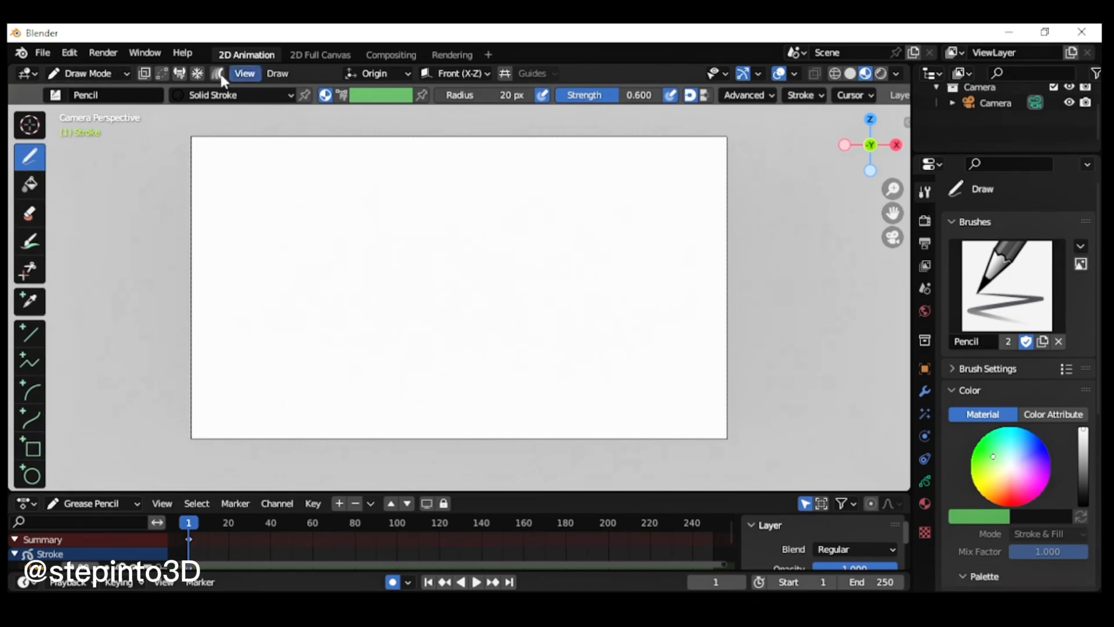
pyautogui.click(126, 72)
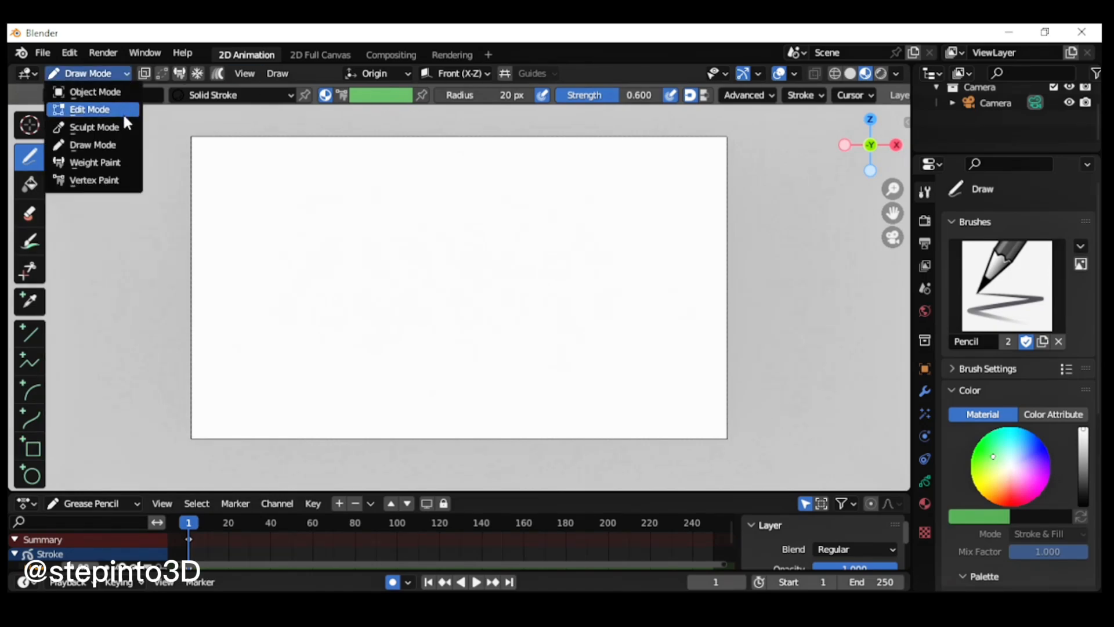
pyautogui.click(117, 145)
pyautogui.moveTo(489, 316); pyautogui.dragTo(661, 368, button='middle')
pyautogui.scroll(-3, 661, 368)
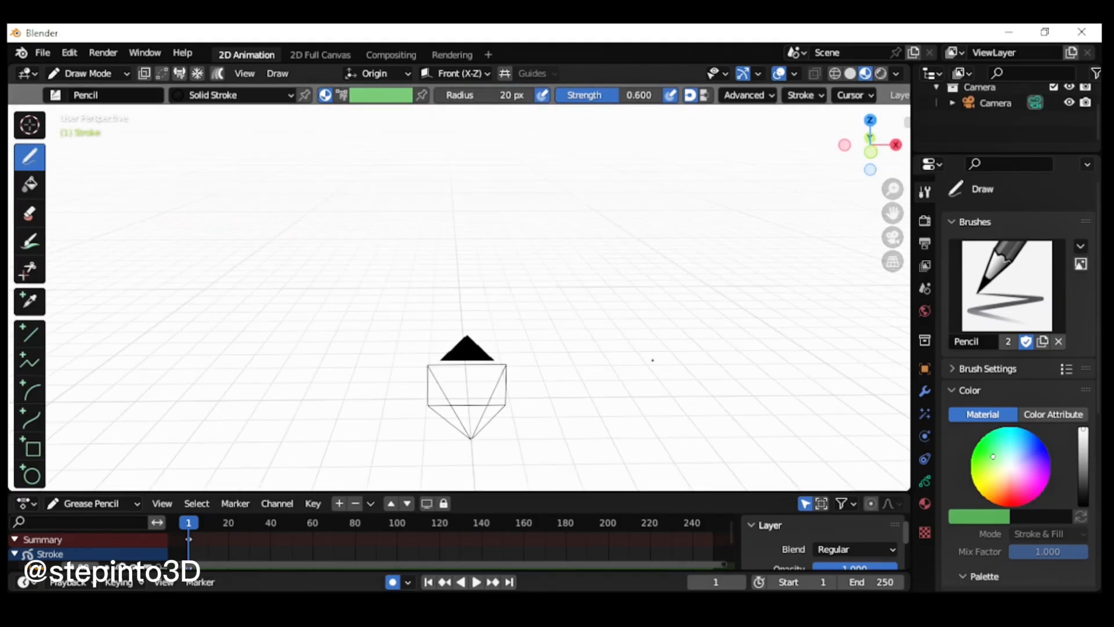
pyautogui.press('KP_0')
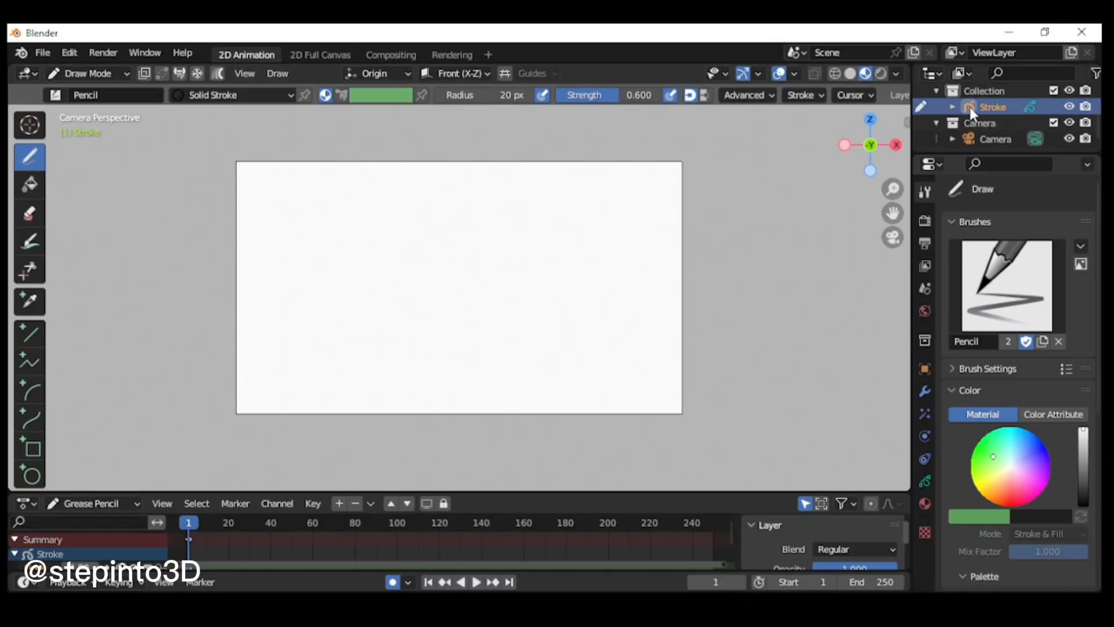
# Step: Switch to Object Mode and add a blank Grease Pencil object to the scene
pyautogui.click(93, 73)
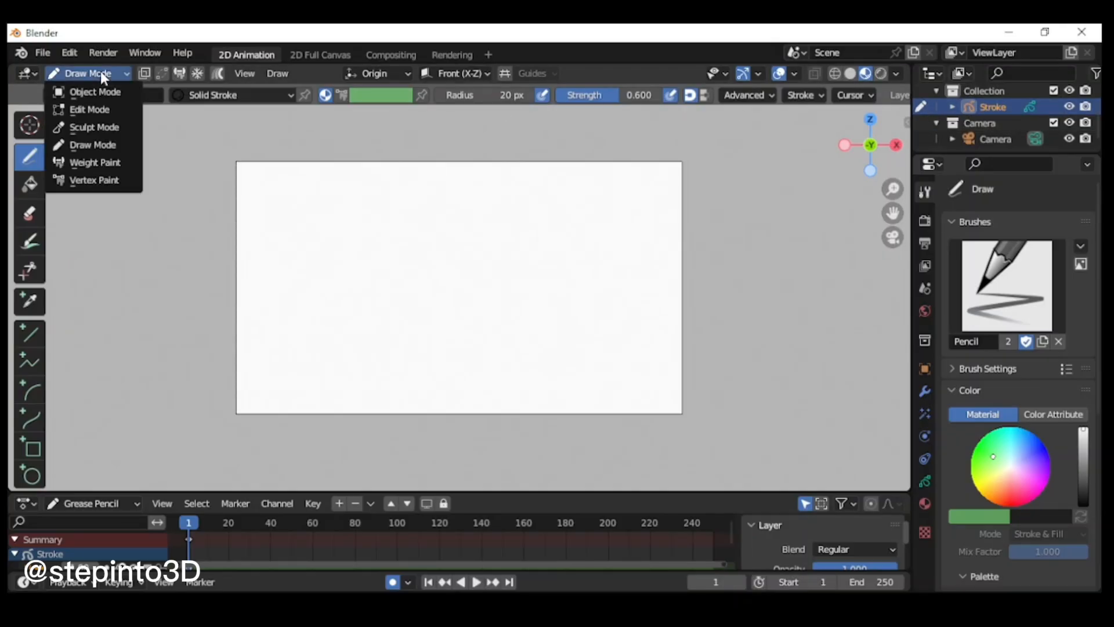
pyautogui.click(96, 89)
pyautogui.click(219, 73)
pyautogui.moveTo(270, 188)
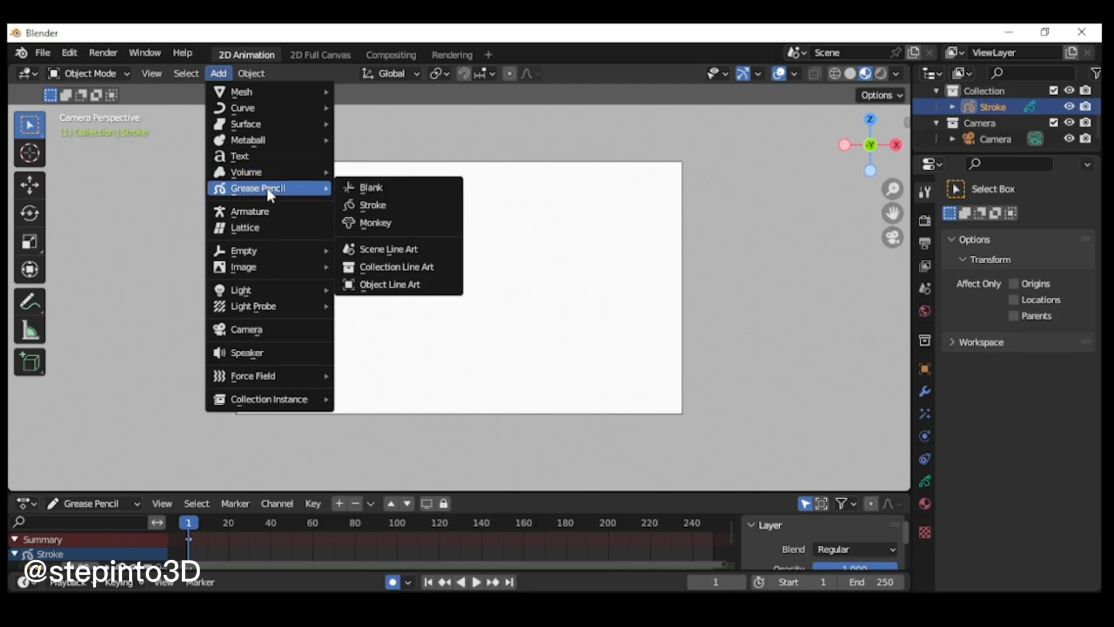
pyautogui.click(383, 186)
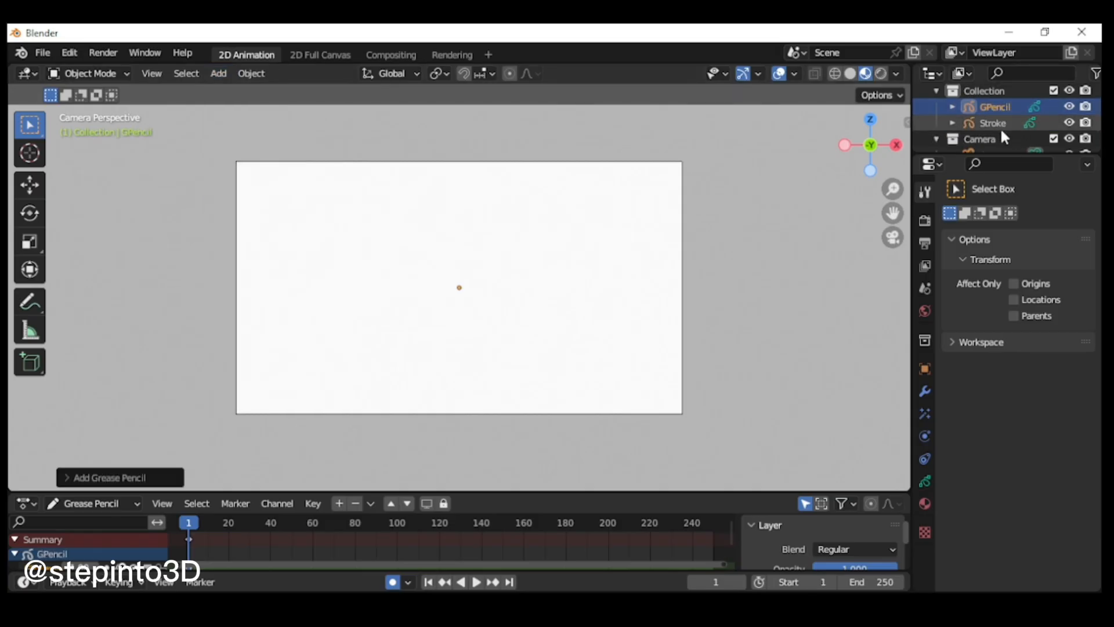
# Step: Remove the Lines layer from the Stroke object, keeping only its Fills layer
pyautogui.click(995, 124)
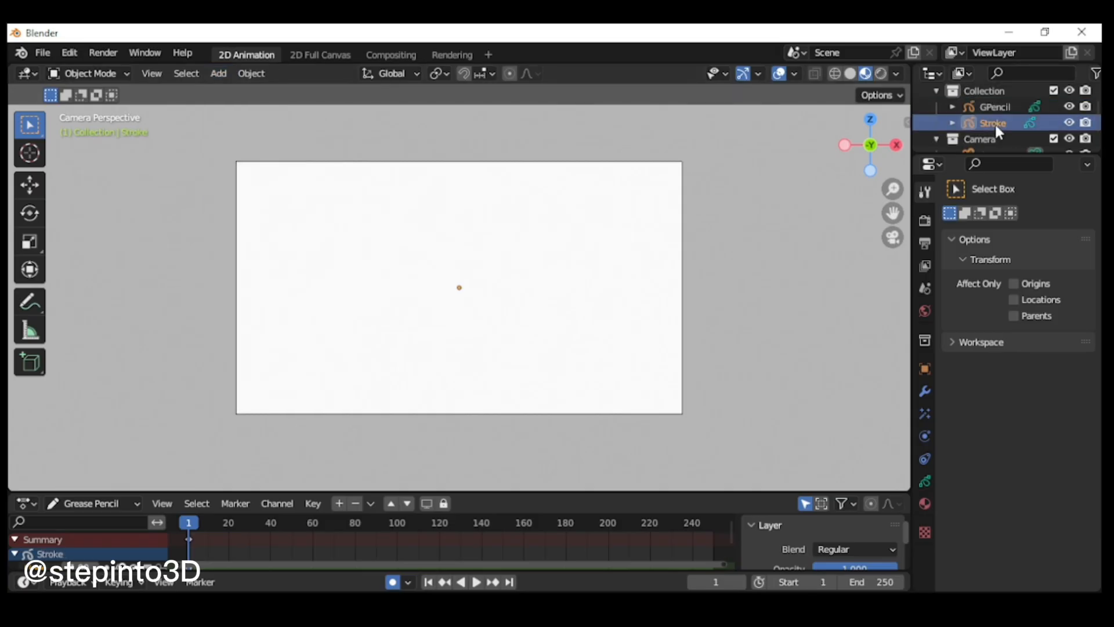
pyautogui.click(1030, 123)
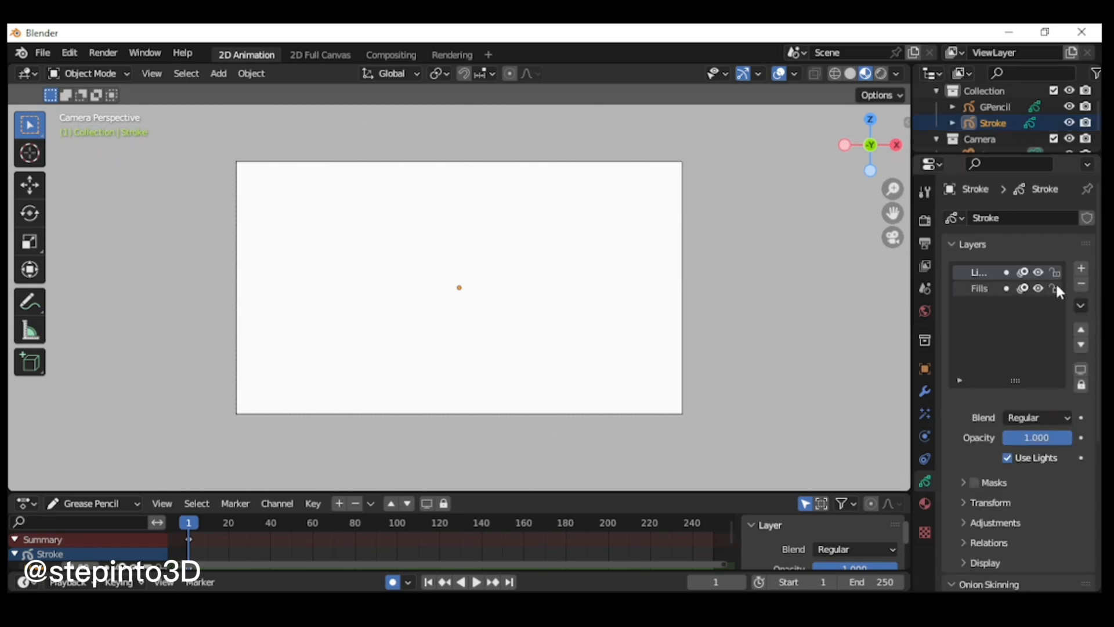
pyautogui.click(1081, 283)
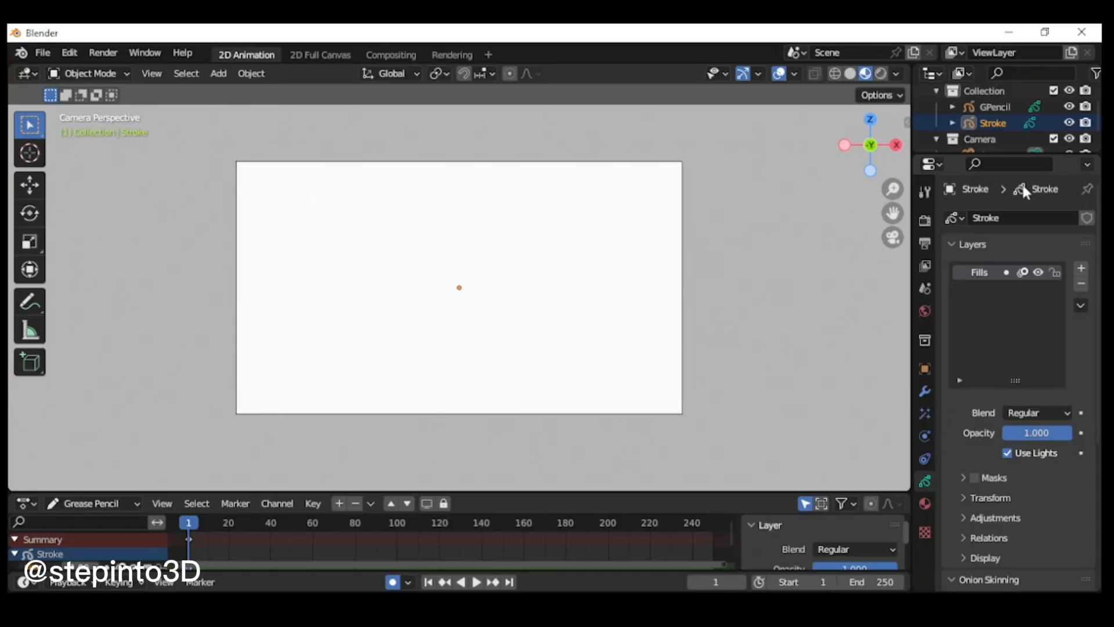
# Step: Rename the Stroke object in the scene collection as BACKGROUD
pyautogui.click(1007, 120)
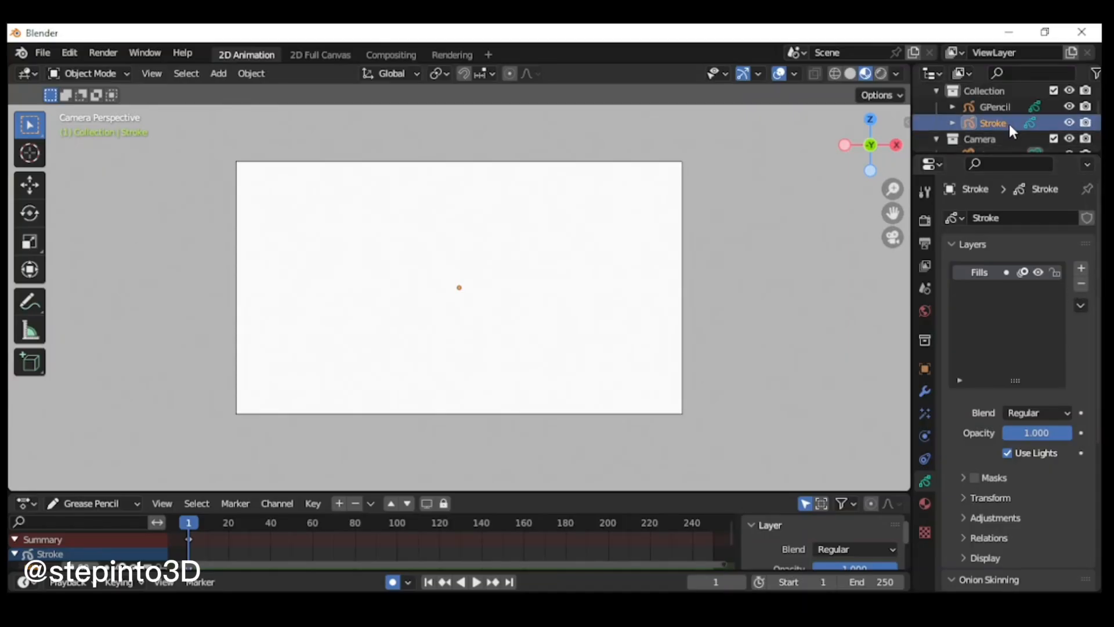
pyautogui.scroll(-1, 1008, 124)
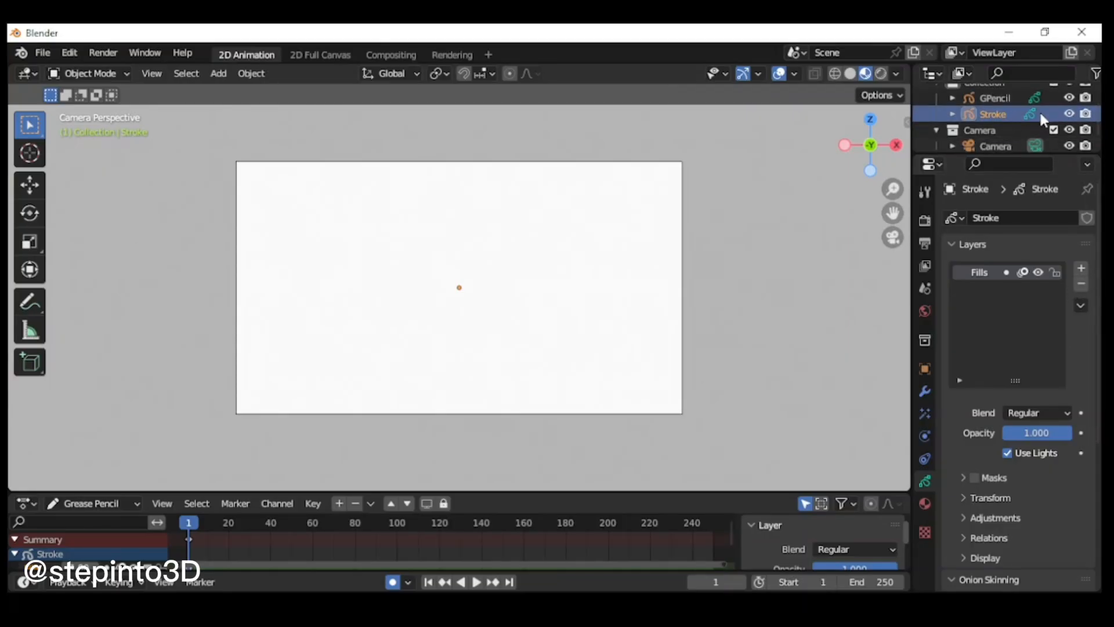
pyautogui.doubleClick(1002, 113)
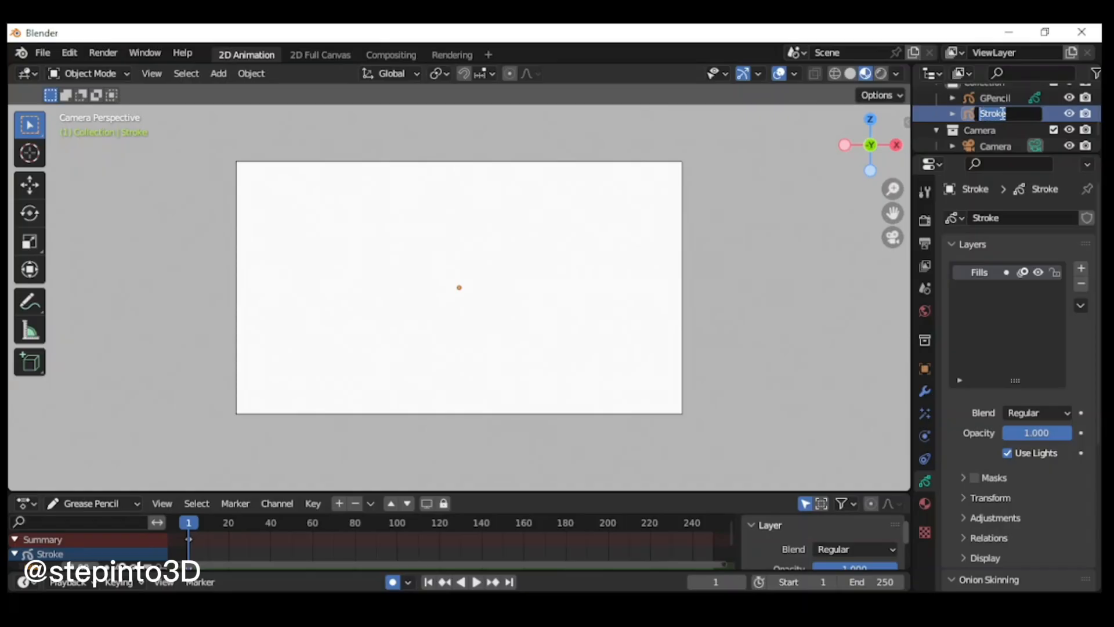
pyautogui.write('BACKGROUD')
pyautogui.press('Return')
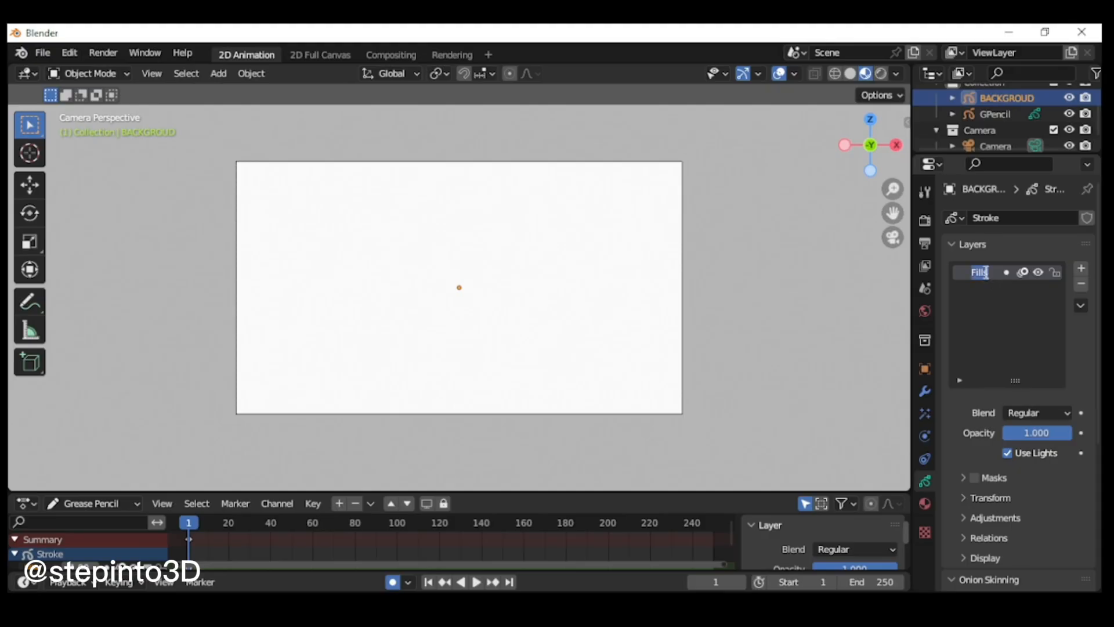
# Step: Rename the background object's Fills layer to WALL
pyautogui.write('WA')
pyautogui.write('LL')
pyautogui.press('Escape')
# Step: Remove all four default materials from the background object
pyautogui.click(925, 504)
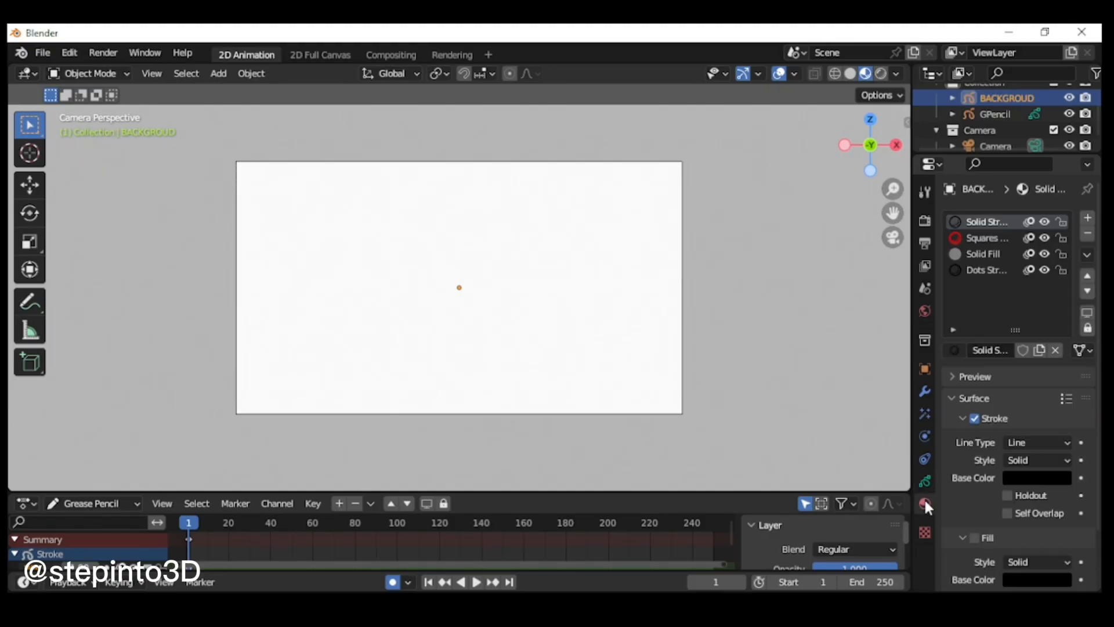
pyautogui.press('s')
pyautogui.click(840, 314)
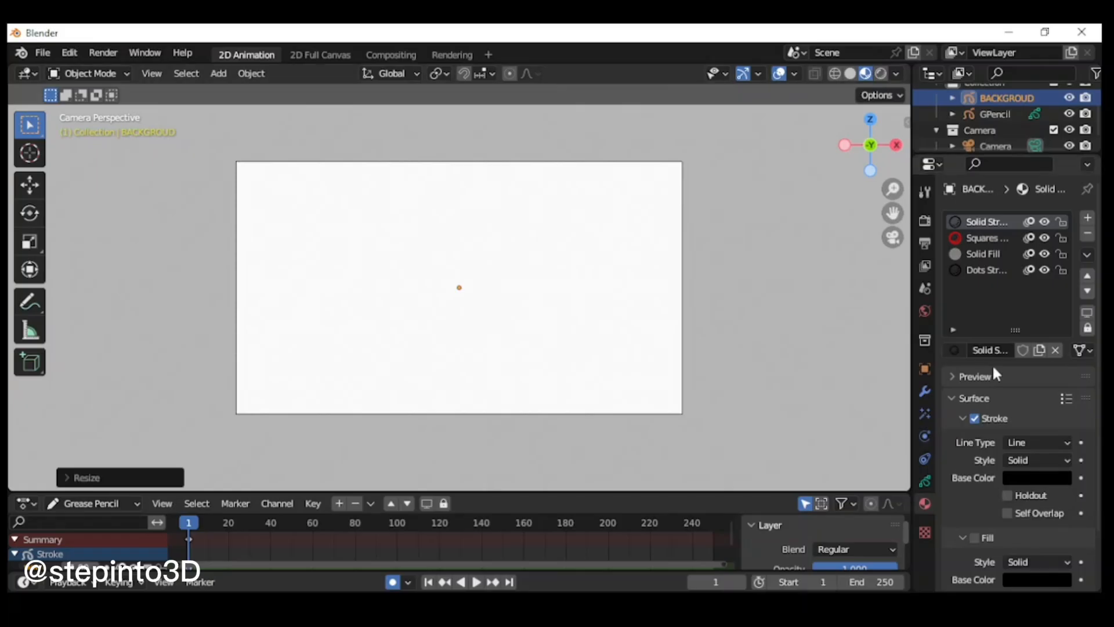
pyautogui.click(1088, 234)
pyautogui.click(1087, 234)
pyautogui.click(1087, 234)
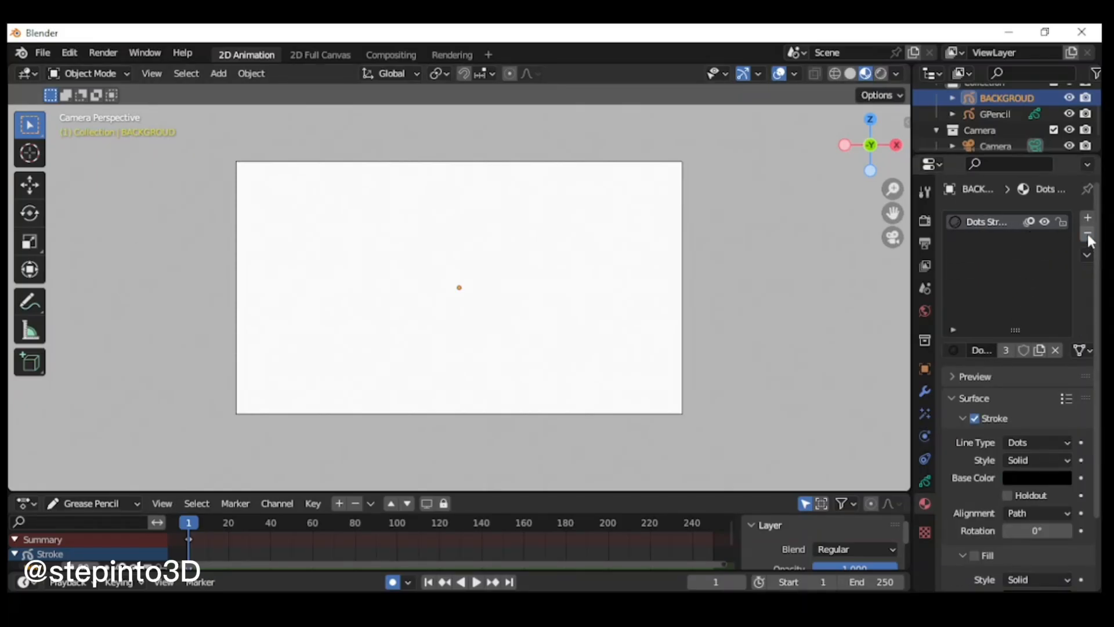
pyautogui.click(1087, 235)
# Step: Create a new material on the background object and name it WALL
pyautogui.click(1033, 350)
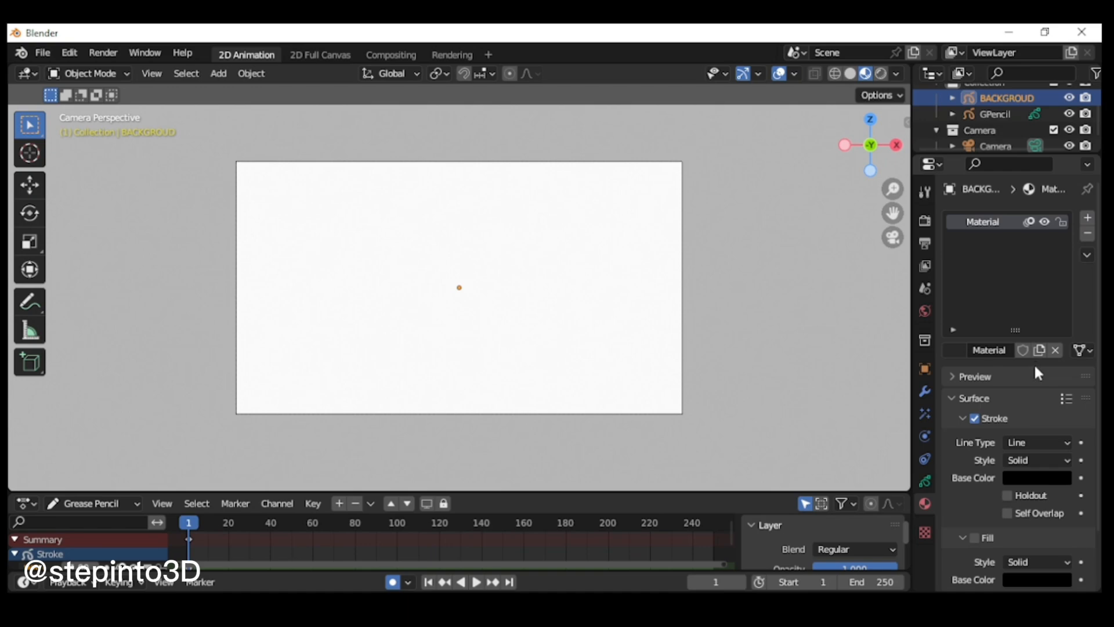
pyautogui.doubleClick(1004, 349)
pyautogui.write('WALL')
pyautogui.press('Return')
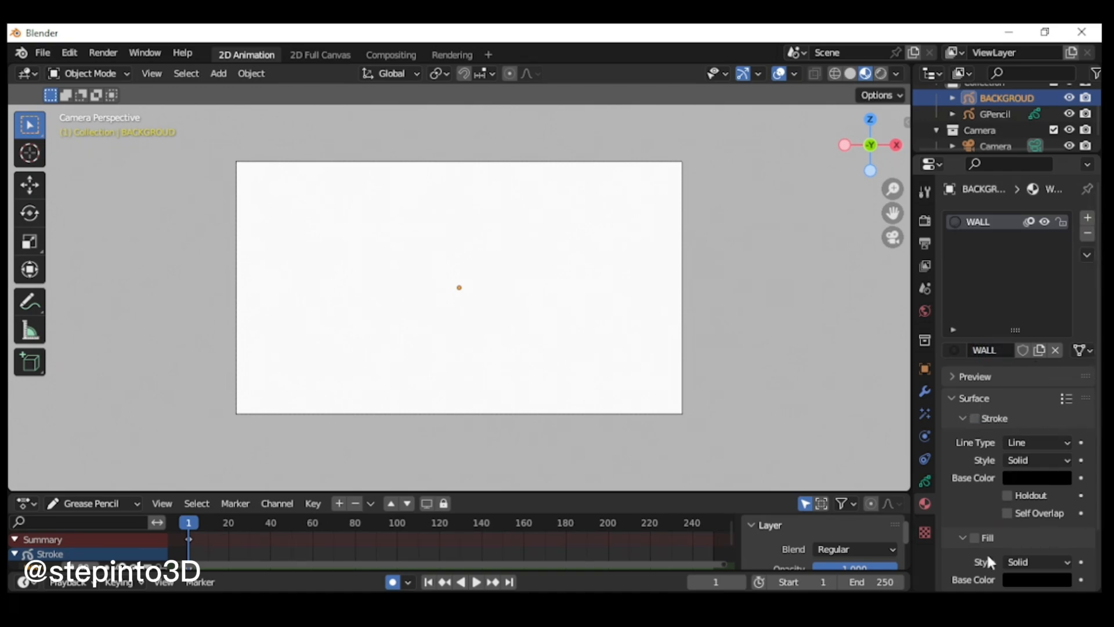
# Step: Turn off Stroke and enable Fill on the WALL material, with the fill base color set to hex A6A4D4
pyautogui.click(975, 537)
pyautogui.scroll(-3, 1085, 413)
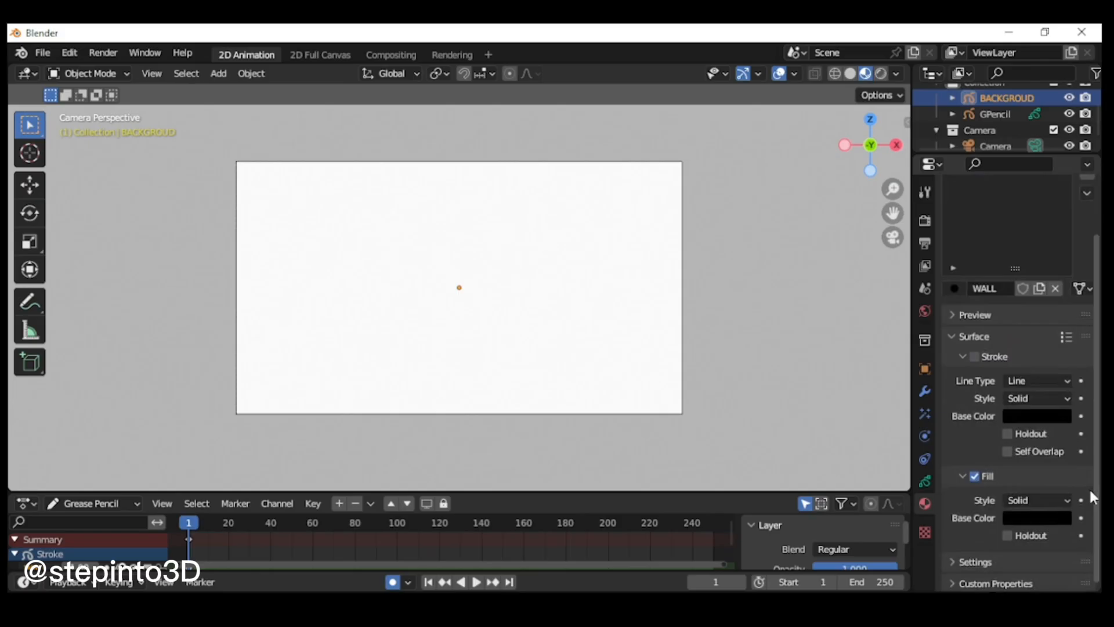
pyautogui.click(1032, 514)
pyautogui.click(1044, 419)
pyautogui.click(990, 442)
pyautogui.write('A')
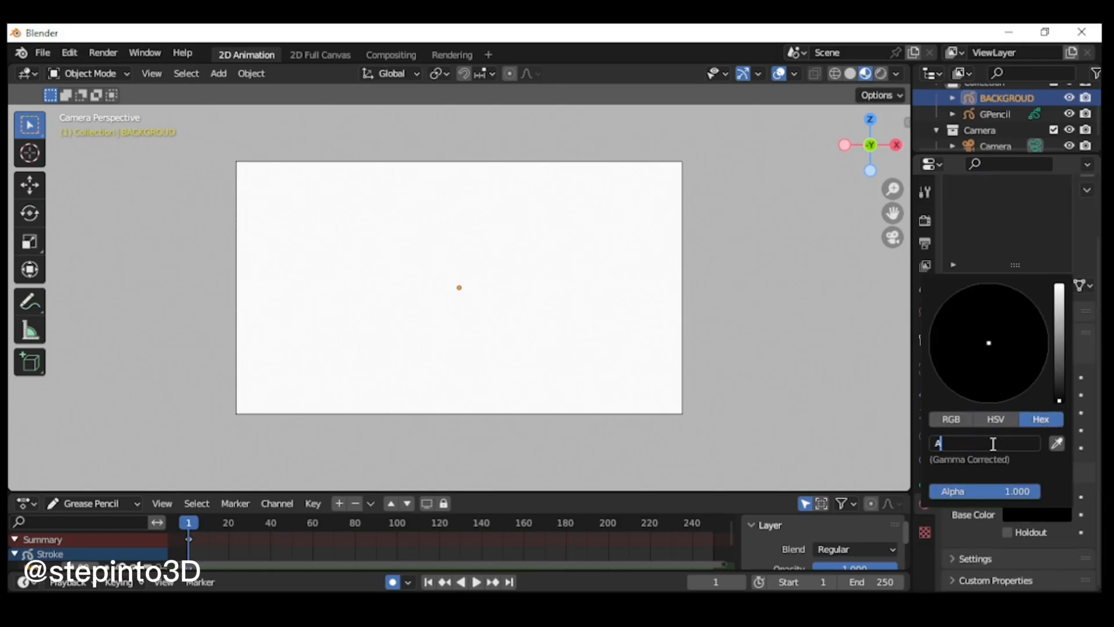
pyautogui.write('6A4')
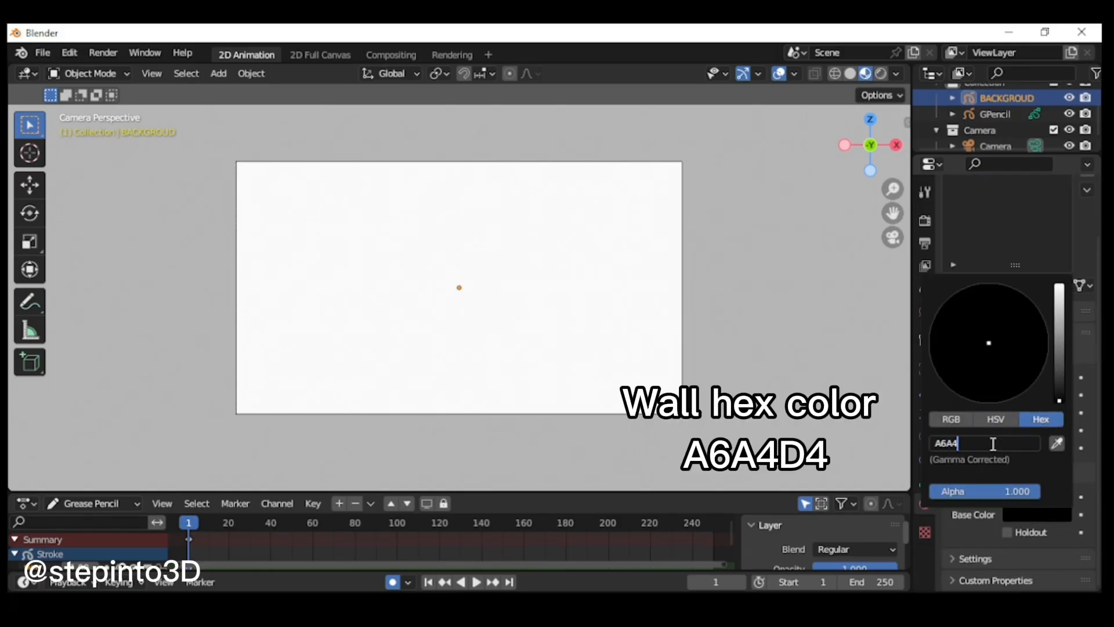
pyautogui.click(1069, 498)
# Step: In Draw Mode, draw a WALL-filled box across the full width of the camera frame, covering about its upper two thirds
pyautogui.scroll(-1, 544, 162)
pyautogui.click(82, 221)
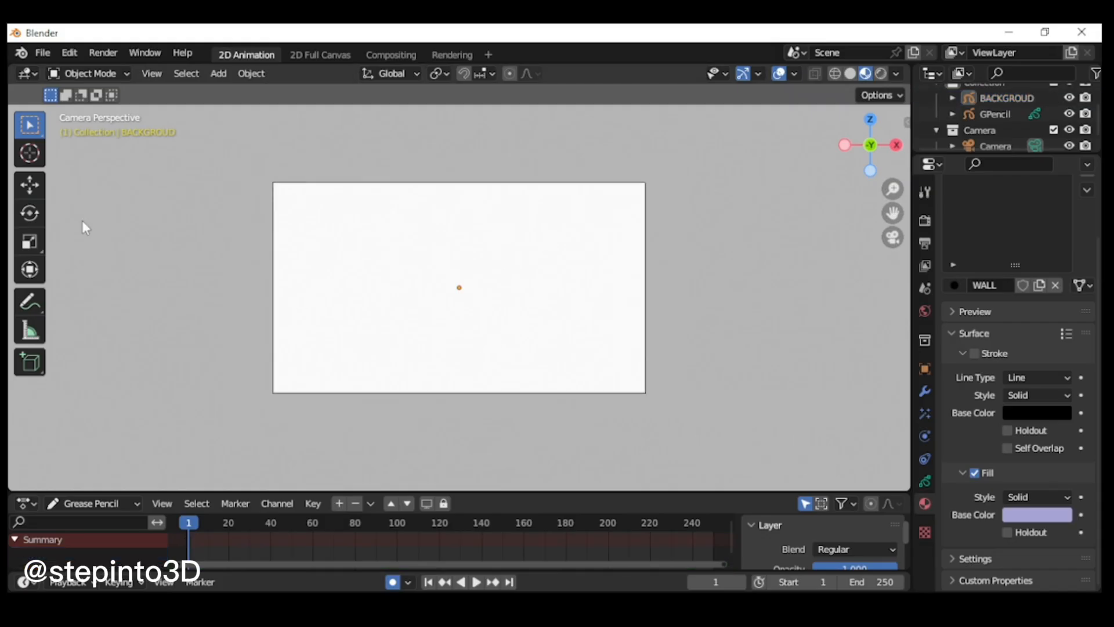
pyautogui.click(116, 70)
pyautogui.click(84, 145)
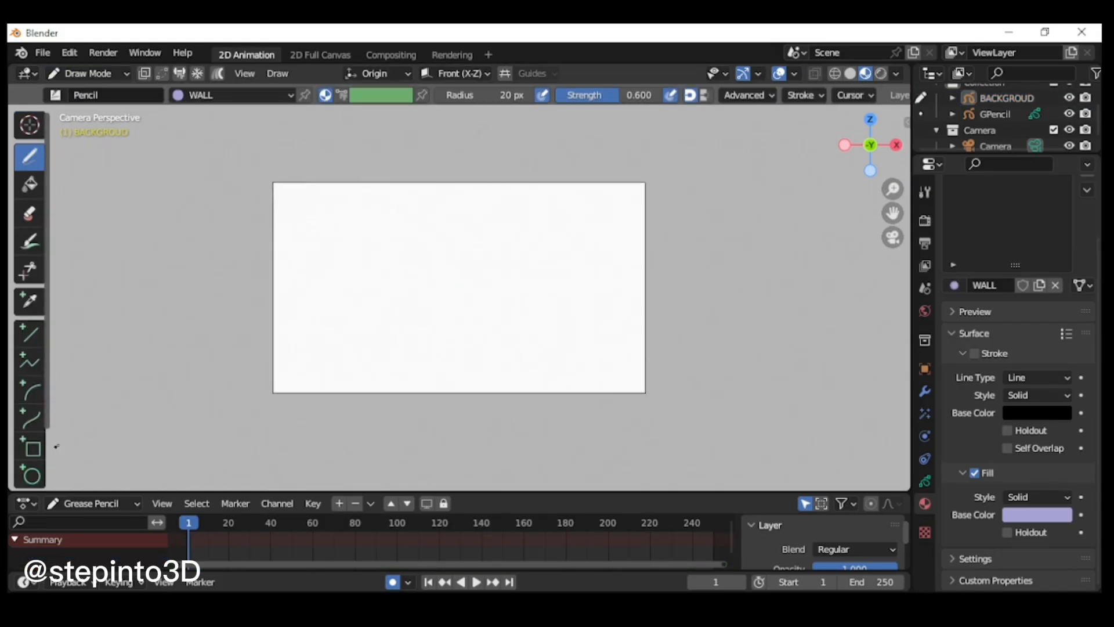
pyautogui.click(33, 448)
pyautogui.moveTo(273, 183); pyautogui.dragTo(645, 320)
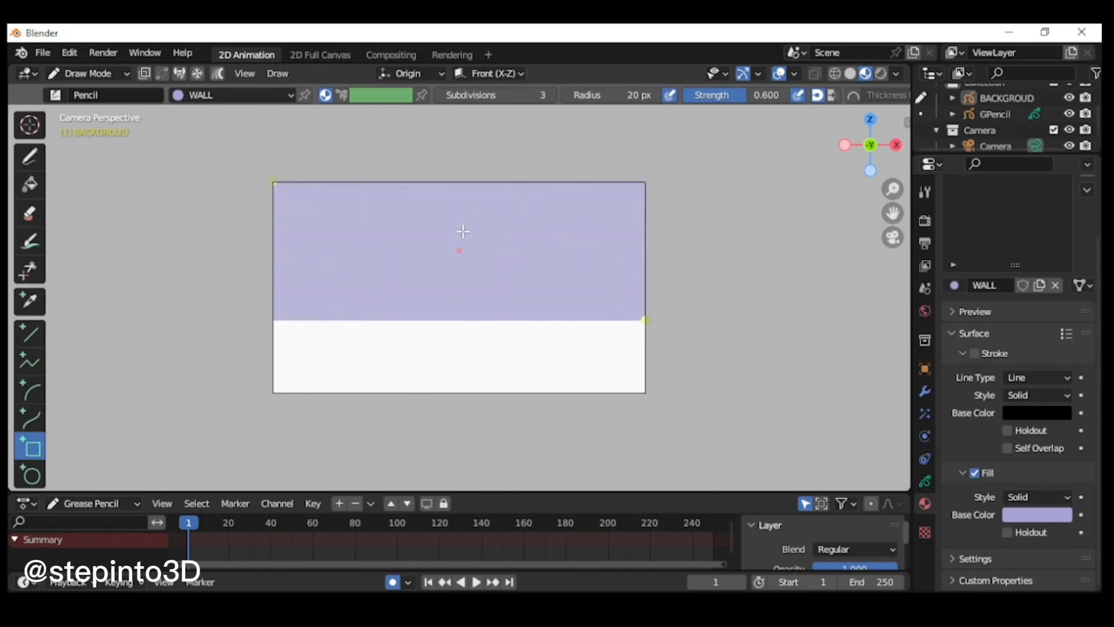
pyautogui.press('Return')
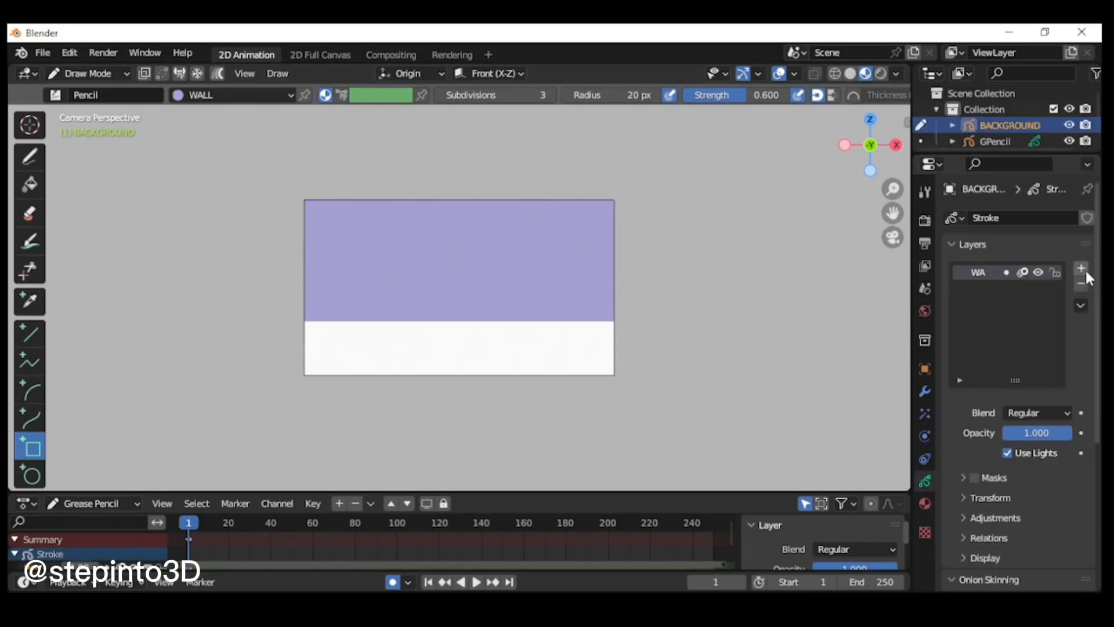
# Step: Add a new layer named BASE to the background object and create a second material, also named BASE
pyautogui.write('BAR')
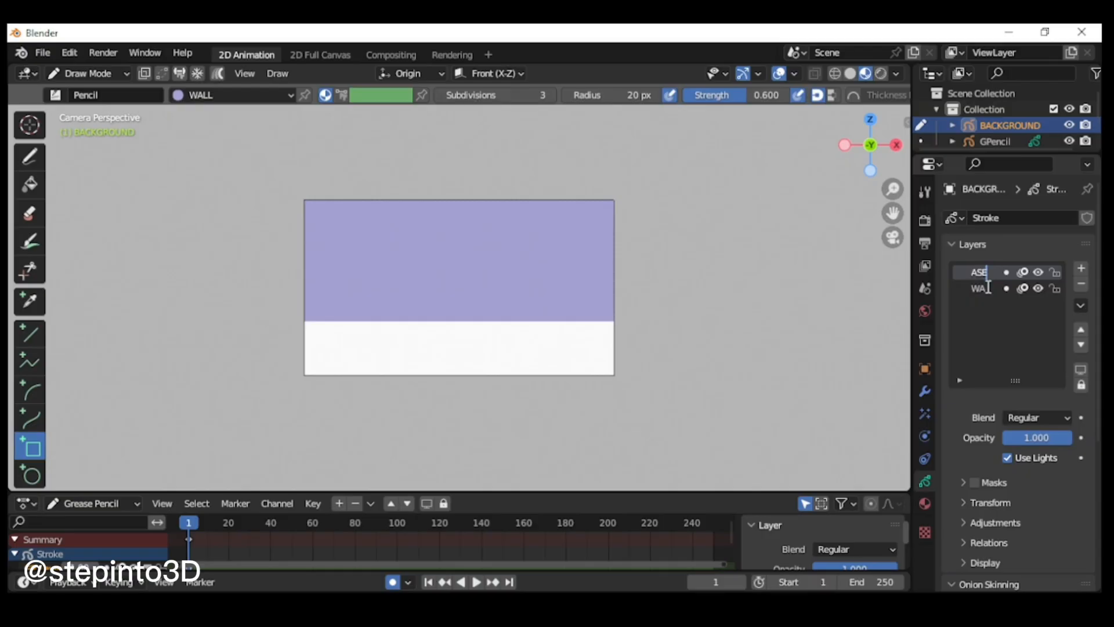
pyautogui.press('Return')
pyautogui.click(925, 503)
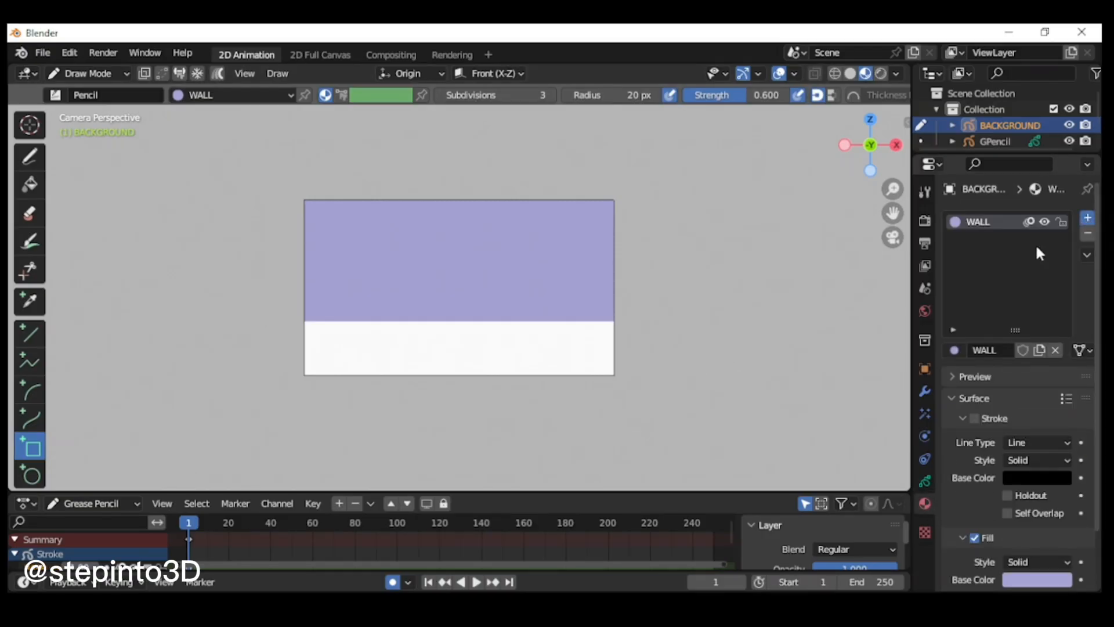
pyautogui.click(1087, 218)
pyautogui.click(1007, 349)
pyautogui.doubleClick(980, 350)
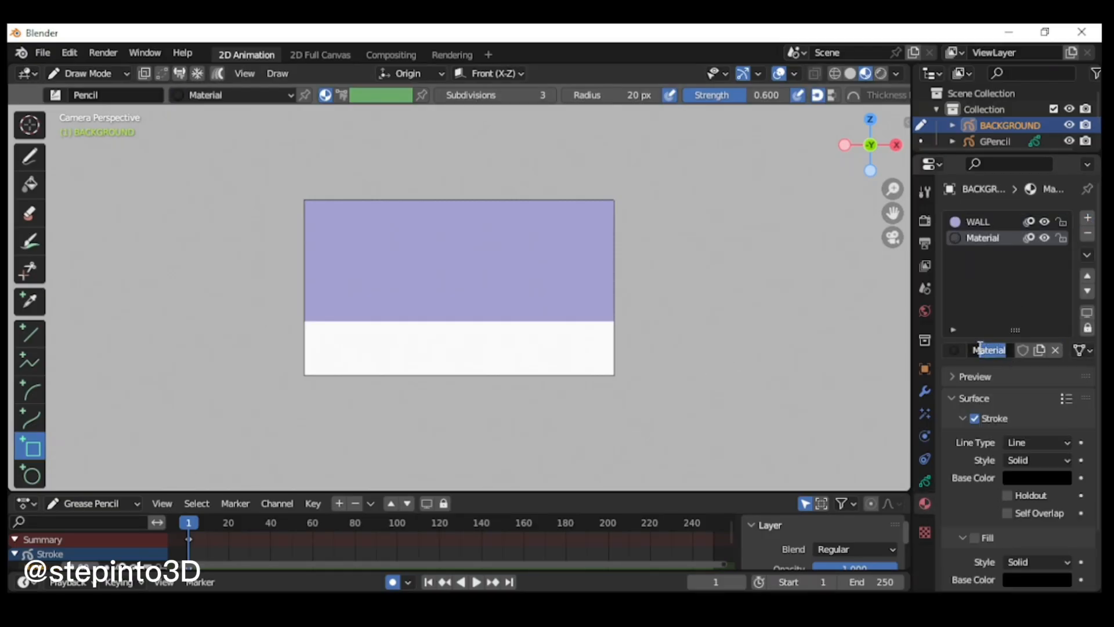
pyautogui.press('BackSpace')
pyautogui.write('BASE')
pyautogui.press('Return')
# Step: Turn off Stroke and enable Fill on the BASE material, with the fill base color set to hex AC8E73
pyautogui.click(974, 538)
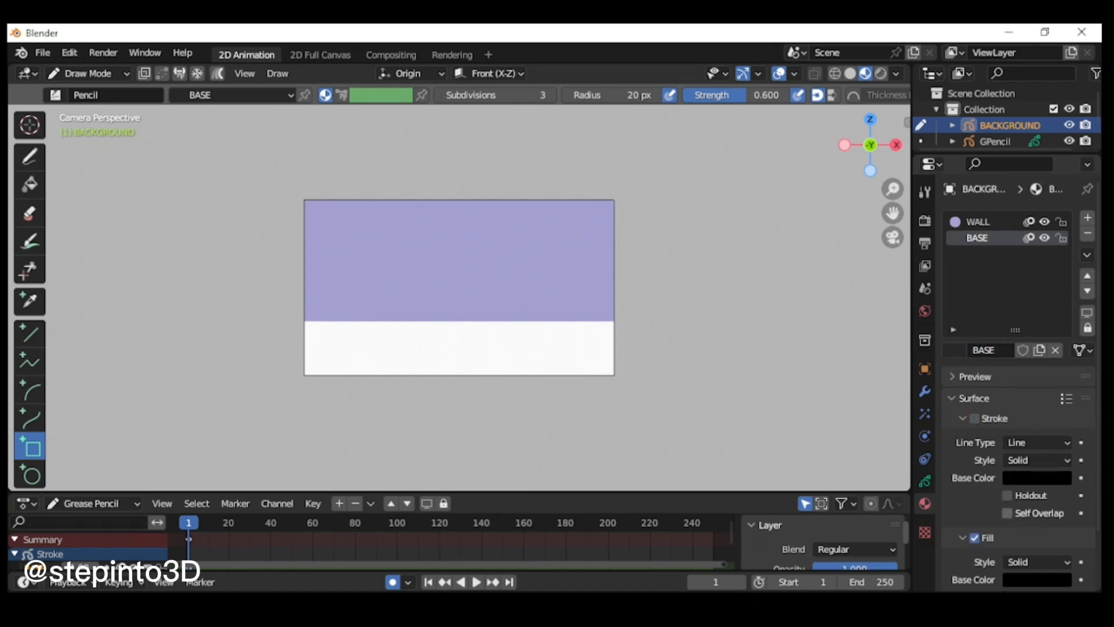
pyautogui.click(1021, 579)
pyautogui.click(1010, 509)
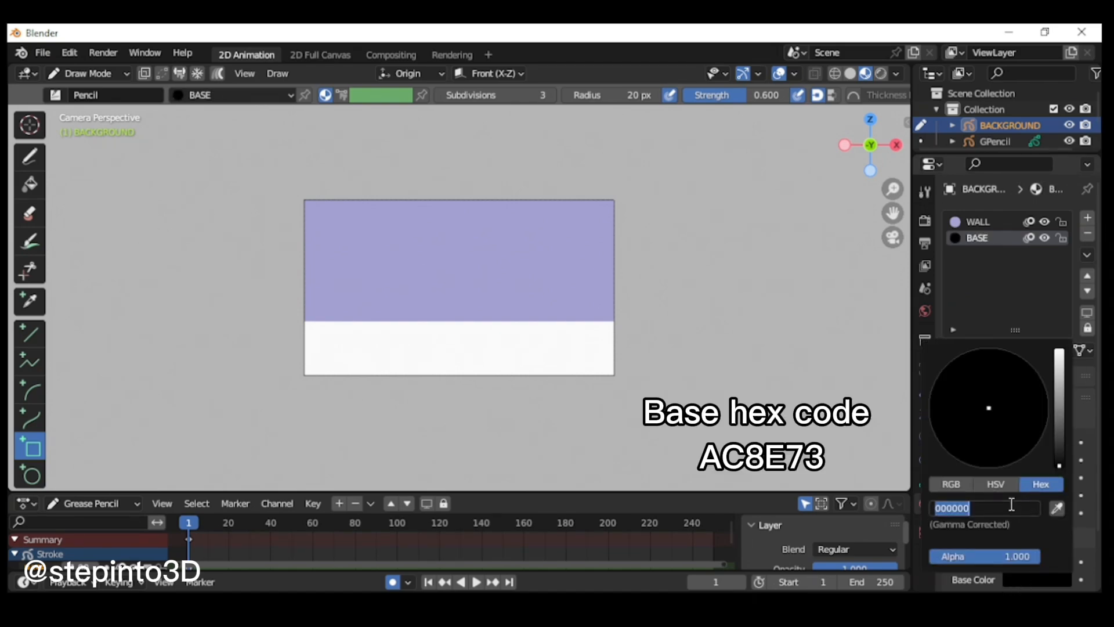
pyautogui.write('AC8')
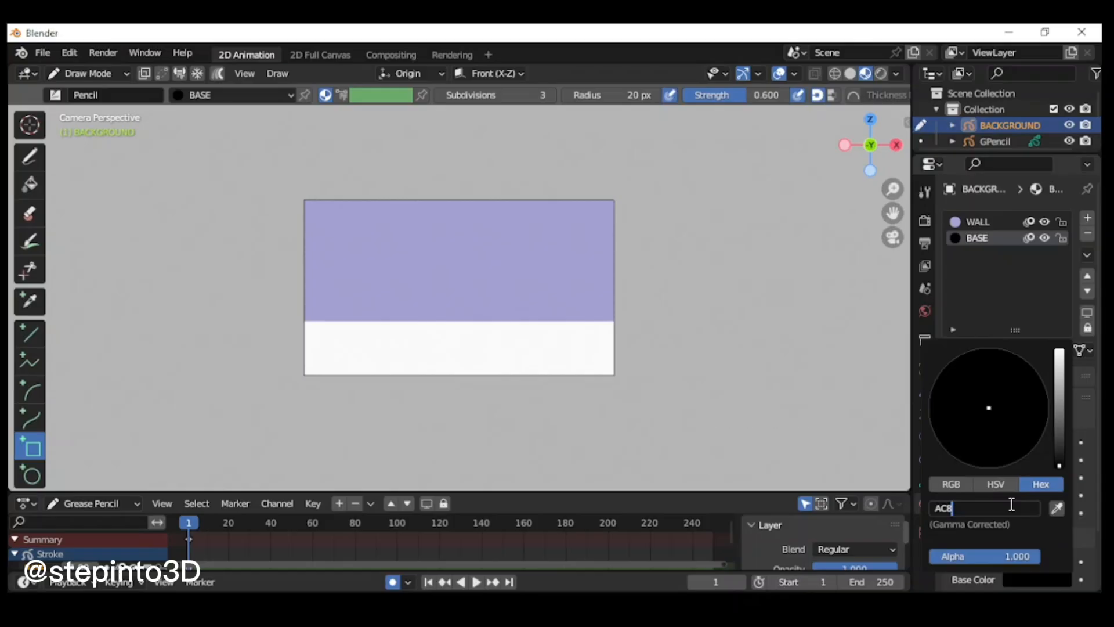
pyautogui.write('E73')
pyautogui.press('Return')
pyautogui.scroll(2, 502, 406)
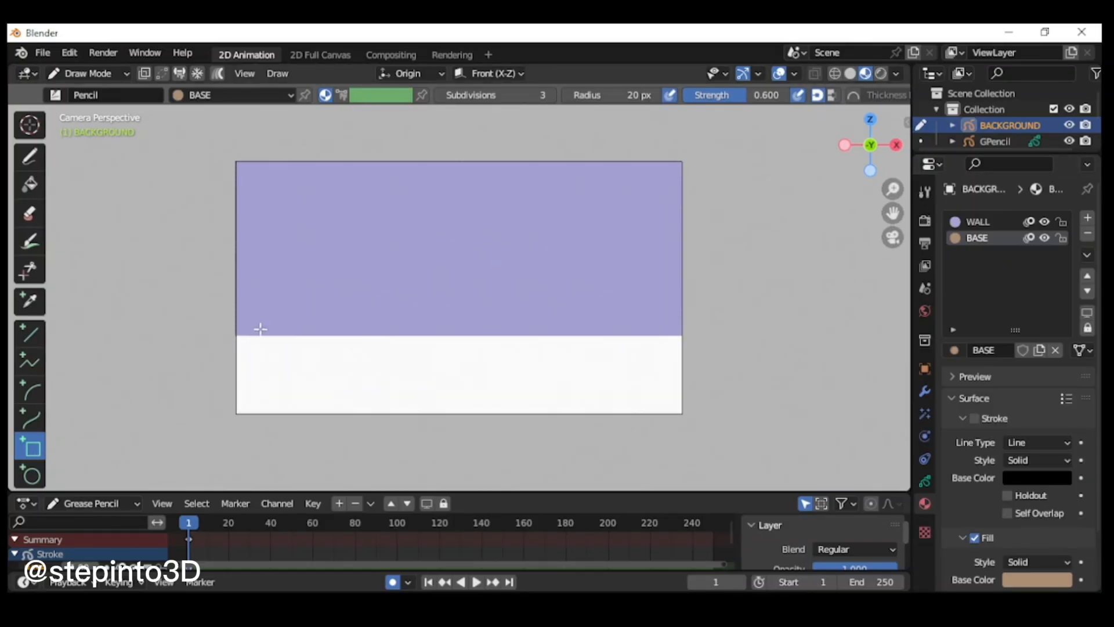
# Step: Draw a BASE-filled strip across the full width of the camera frame, directly below the purple wall
pyautogui.moveTo(236, 334); pyautogui.dragTo(682, 358)
pyautogui.press('Return')
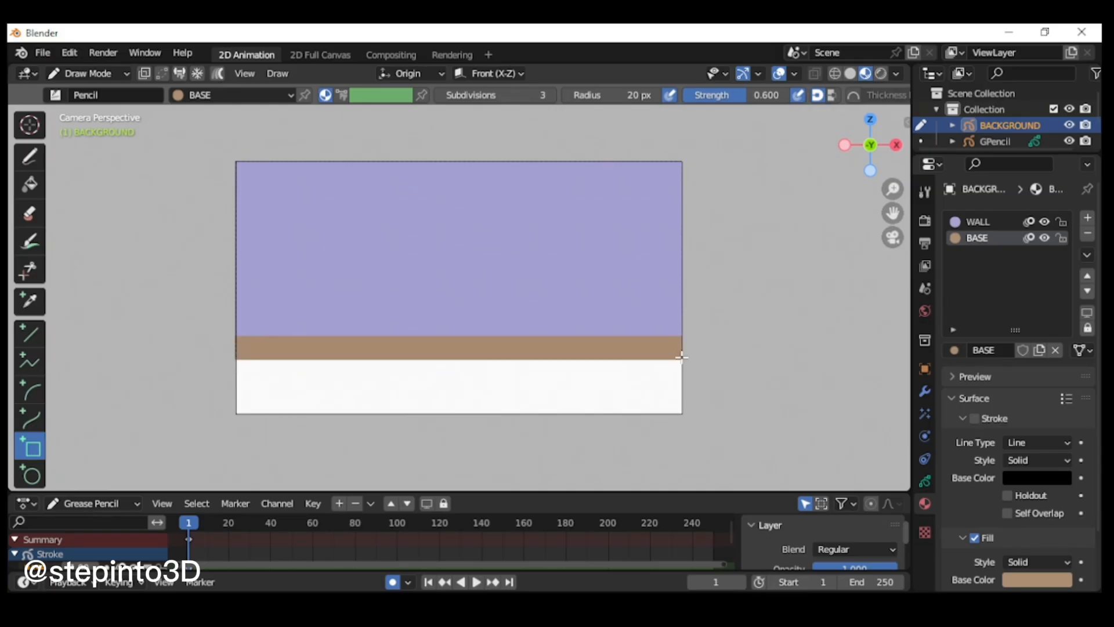
# Step: Add a new layer named FLOOR to the background object and create a third material, also named FLOOR
pyautogui.click(925, 481)
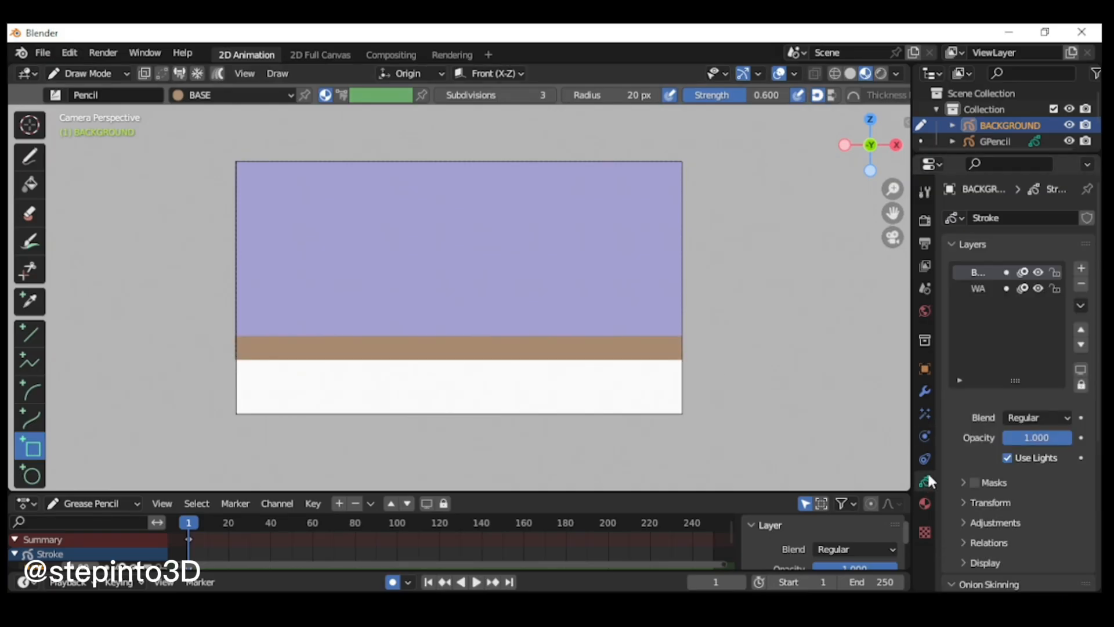
pyautogui.click(1081, 268)
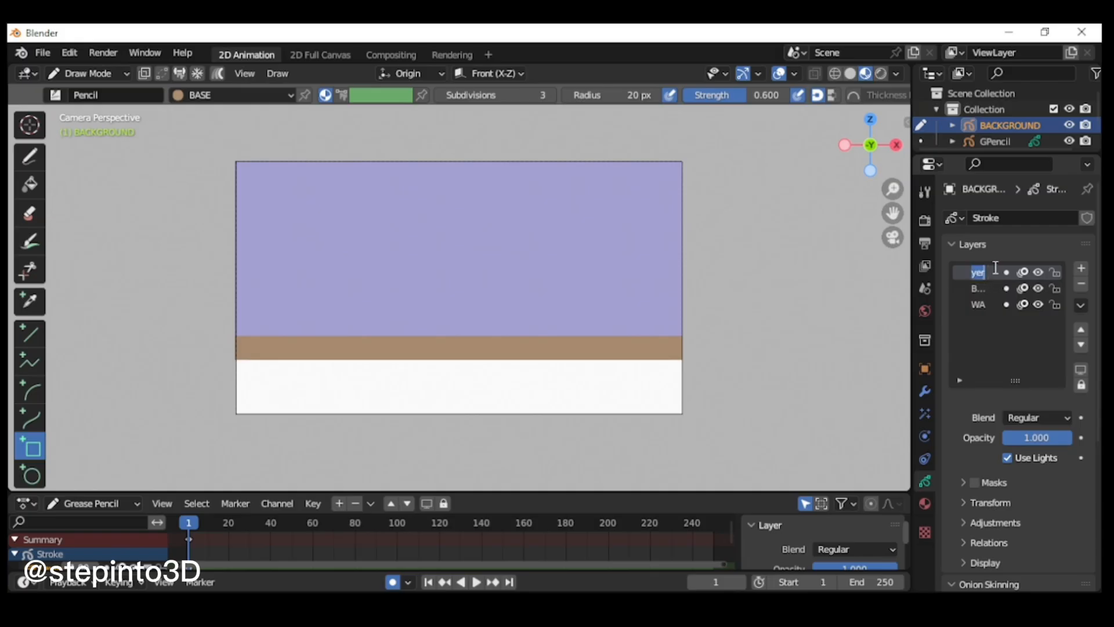
pyautogui.write('FLOOR')
pyautogui.press('Return')
pyautogui.click(925, 503)
pyautogui.click(1088, 217)
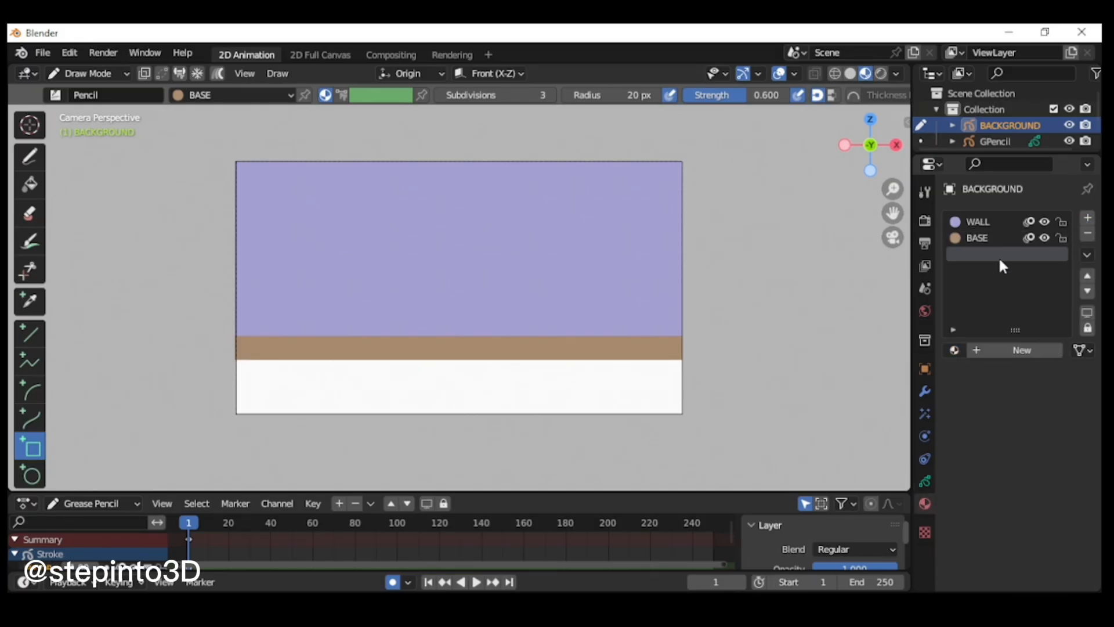
pyautogui.click(1022, 350)
pyautogui.doubleClick(987, 254)
pyautogui.write('FLOO')
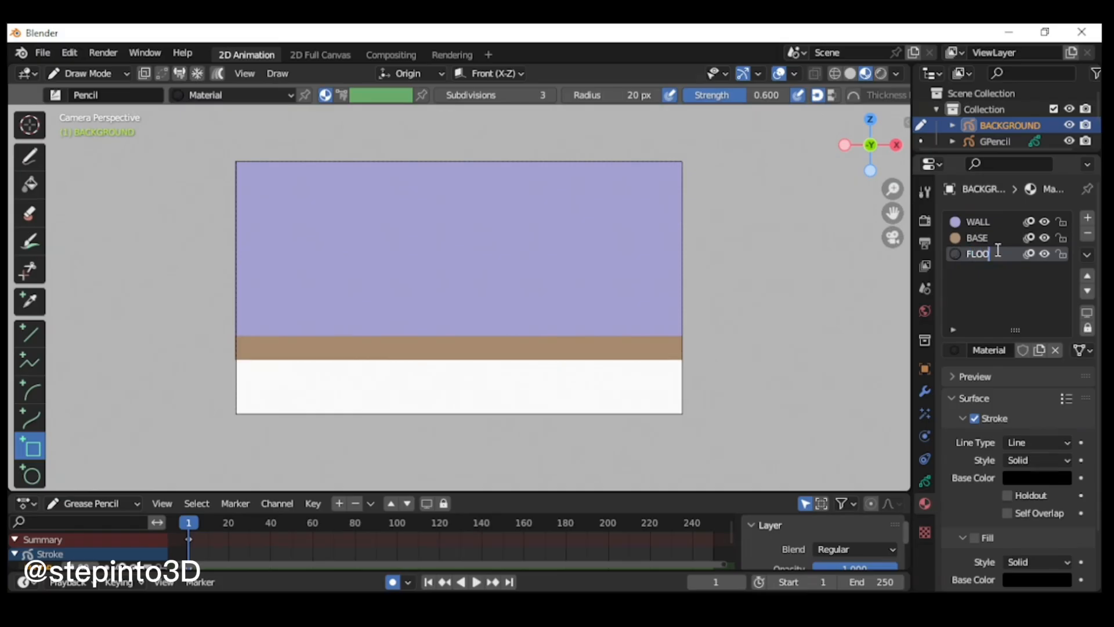
pyautogui.write('R')
pyautogui.press('Return')
# Step: Turn off Stroke and enable Fill on the FLOOR material, with the fill base color set to hex 8C7B6B
pyautogui.scroll(-2, 1012, 469)
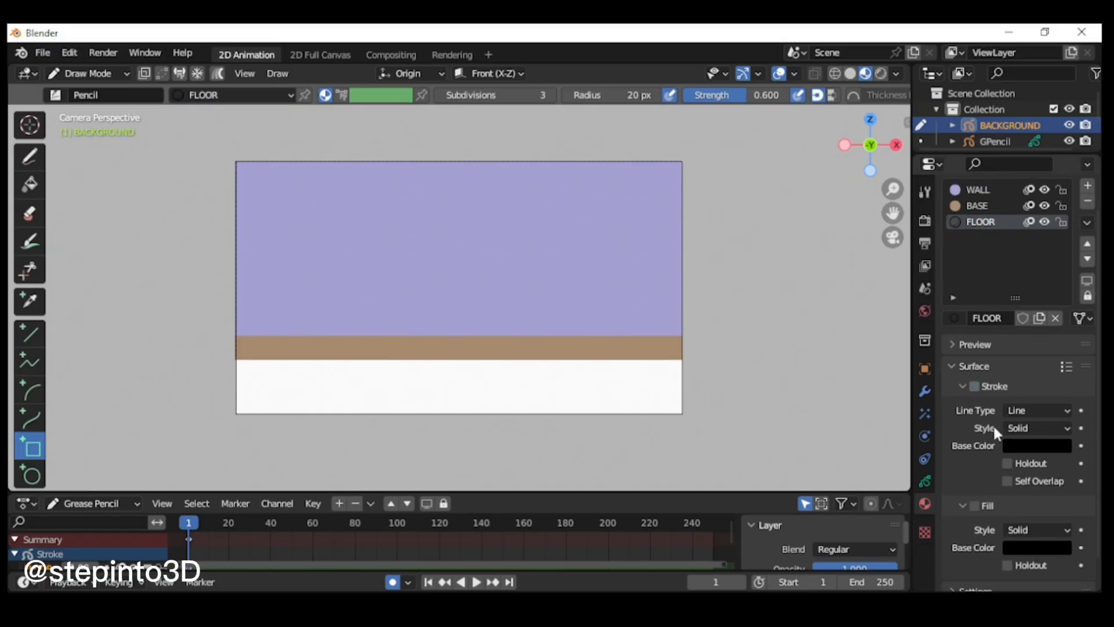
pyautogui.click(974, 505)
pyautogui.scroll(-2, 1057, 530)
pyautogui.click(1037, 515)
pyautogui.click(991, 444)
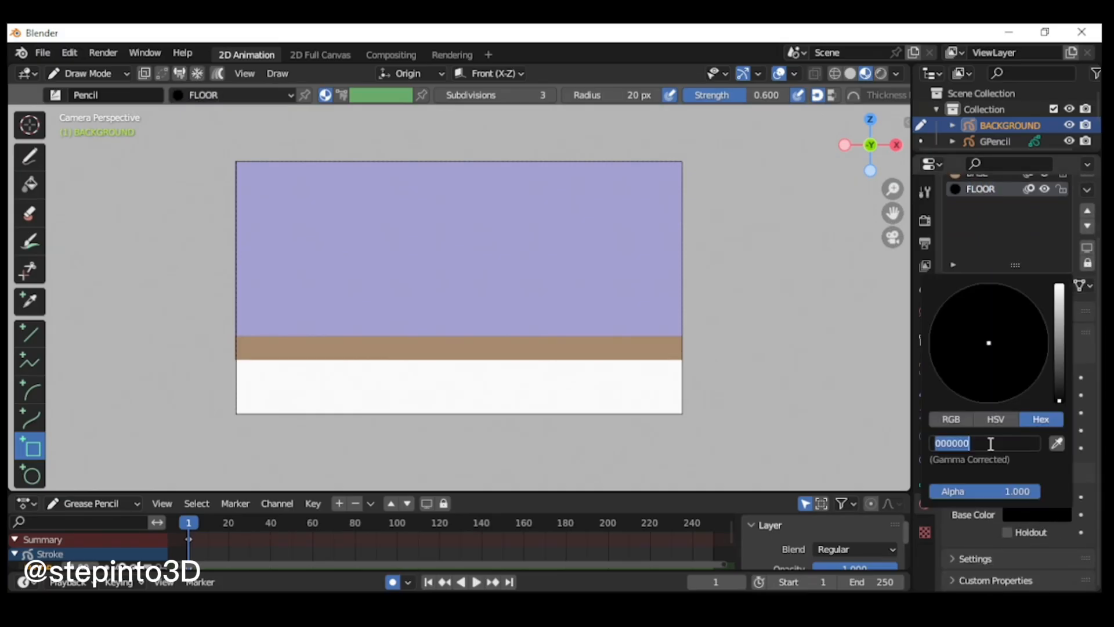
pyautogui.write('8C7B6B')
pyautogui.press('Return')
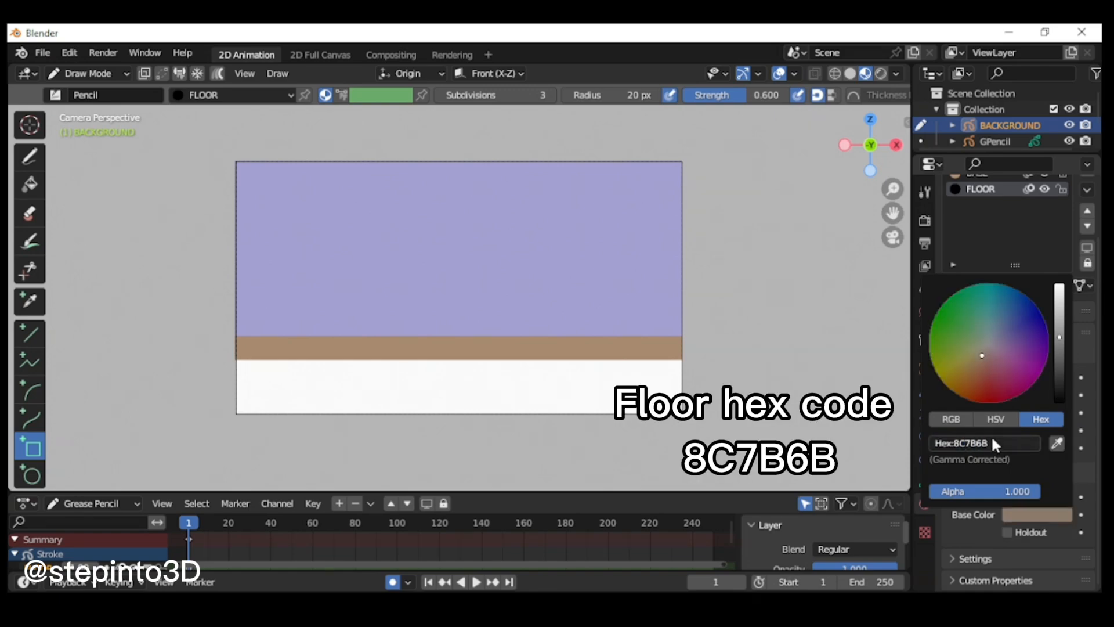
# Step: Draw a FLOOR-filled box covering the rest of the camera frame below the base strip
pyautogui.moveTo(235, 360)
pyautogui.mouseDown()
pyautogui.moveTo(659, 420)
pyautogui.moveTo(683, 413)
pyautogui.mouseUp()
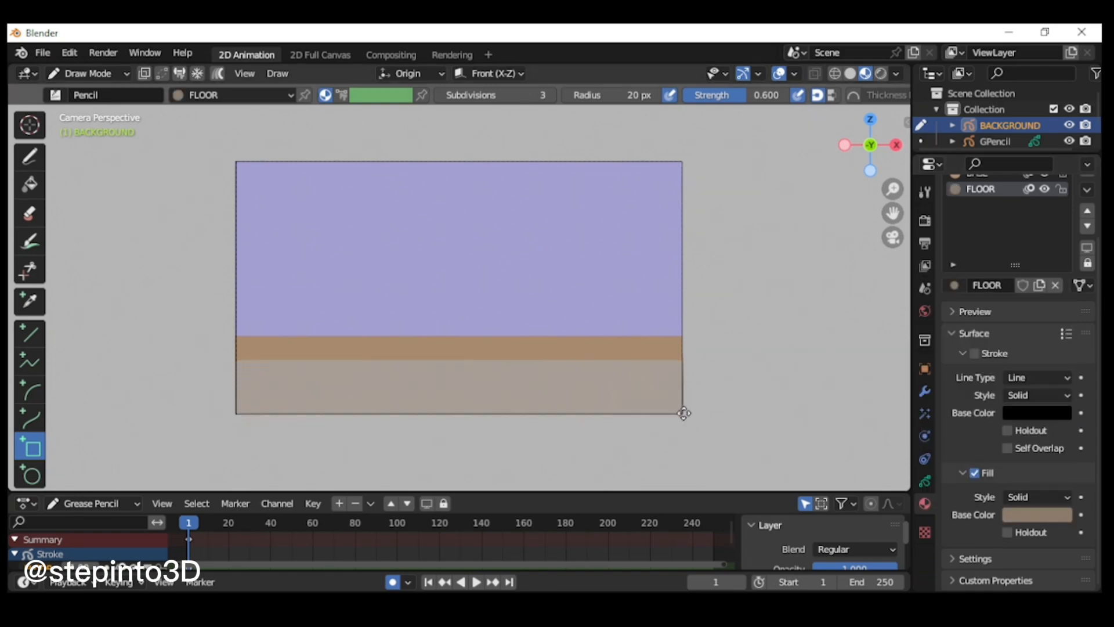
pyautogui.press('Return')
pyautogui.scroll(1, 622, 365)
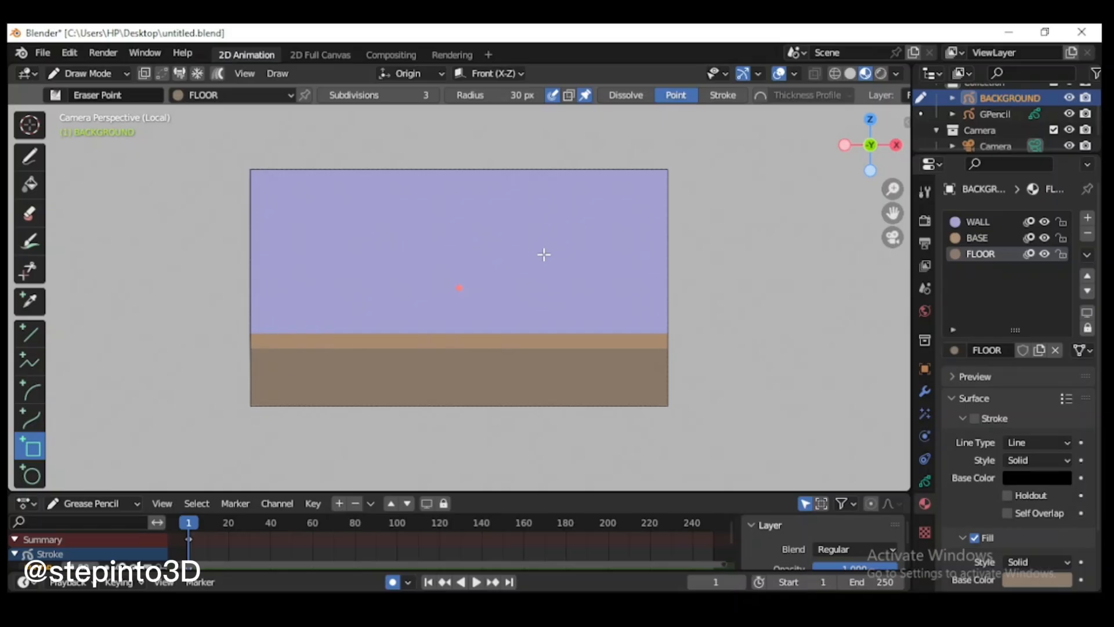
# Step: Enable the Screencast Keys overlay in the viewport
pyautogui.press('n')
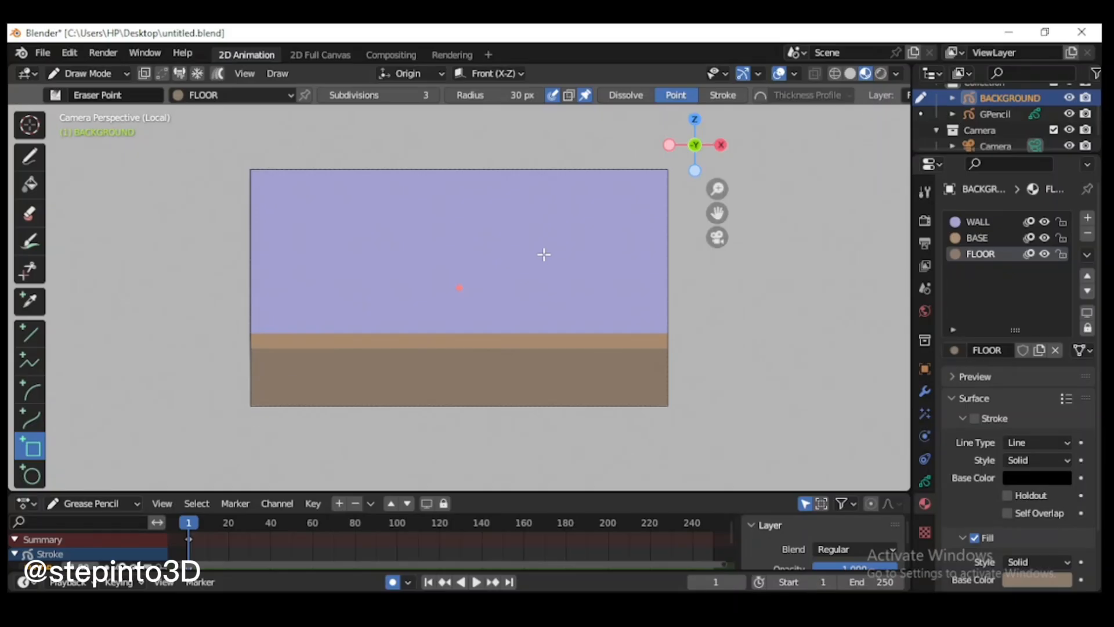
pyautogui.click(901, 285)
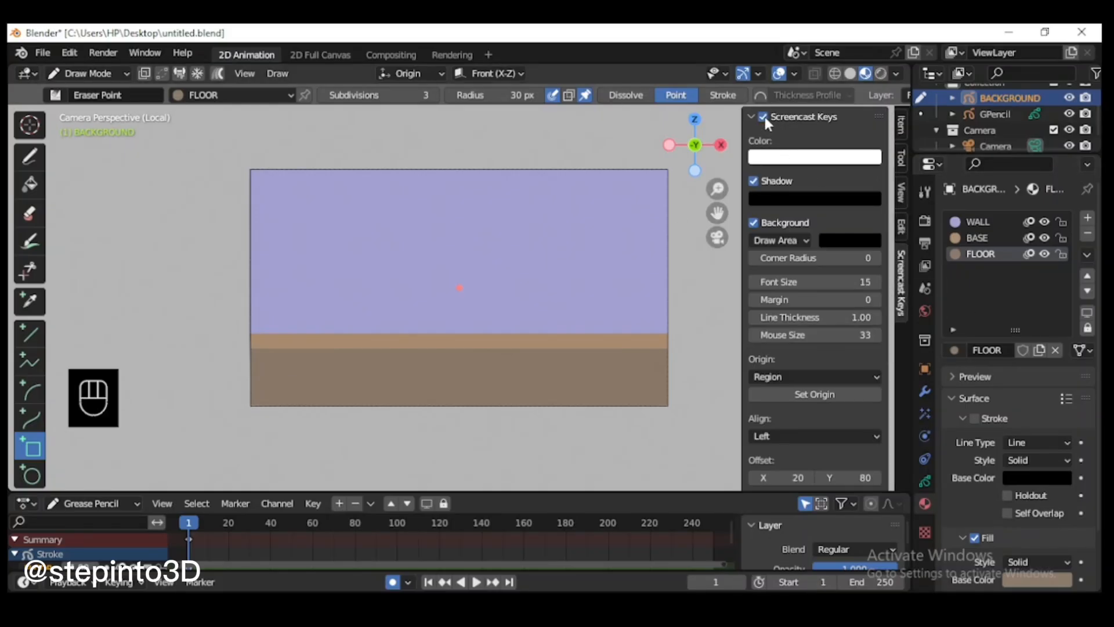
pyautogui.press('n')
# Step: Save the file to the Desktop under the name 2D PROJECT
pyautogui.click(43, 52)
pyautogui.click(110, 171)
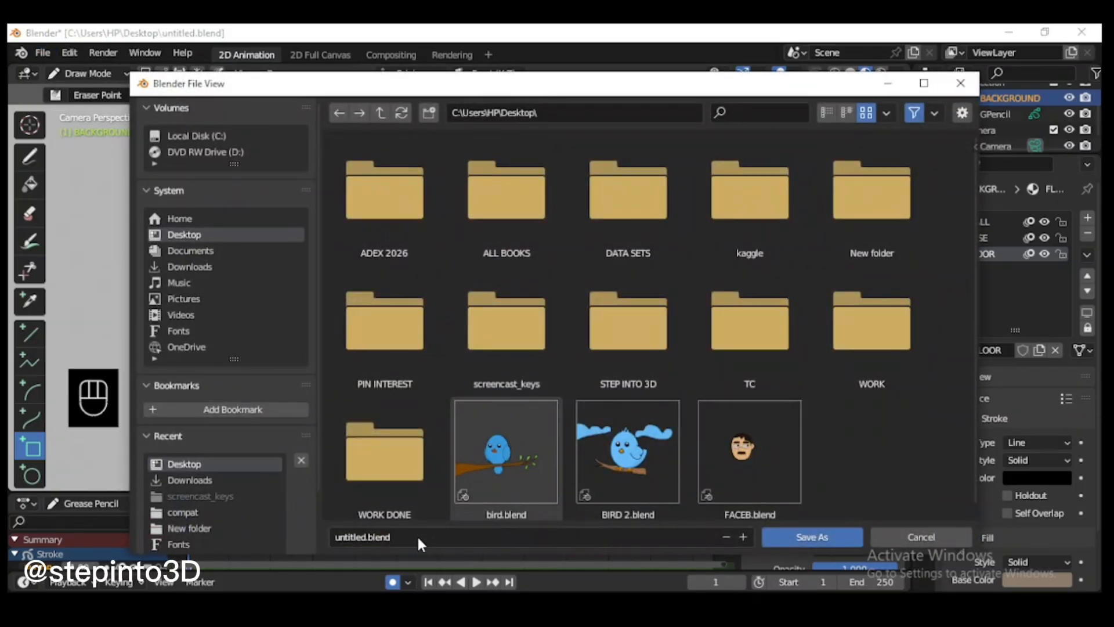
pyautogui.click(416, 535)
pyautogui.write('2D')
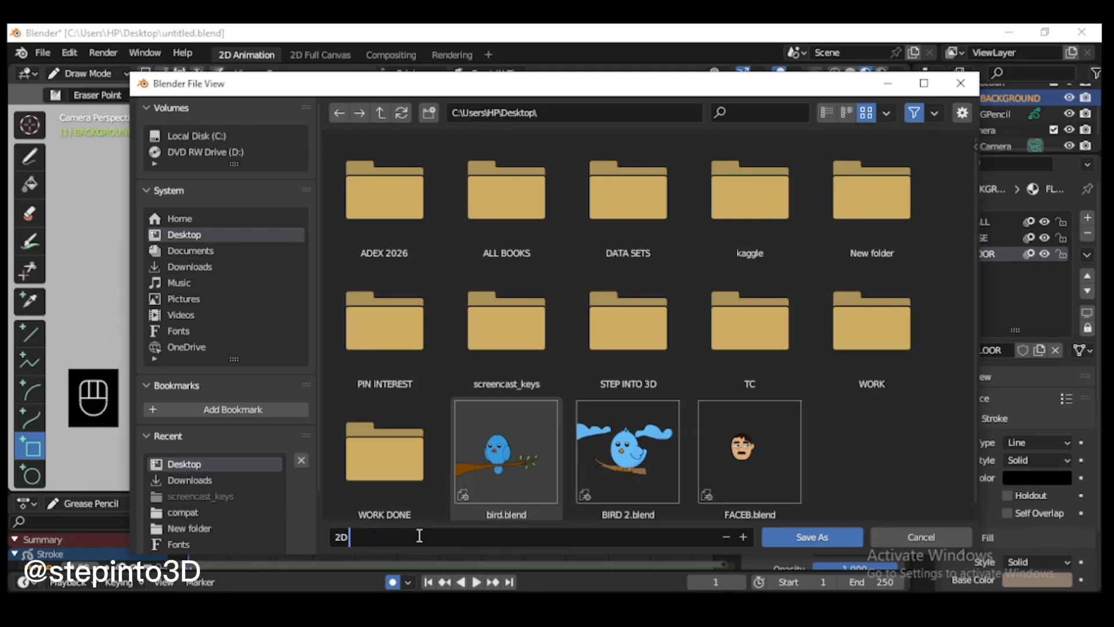
pyautogui.write(' PROJECT')
pyautogui.press('Return')
pyautogui.click(812, 537)
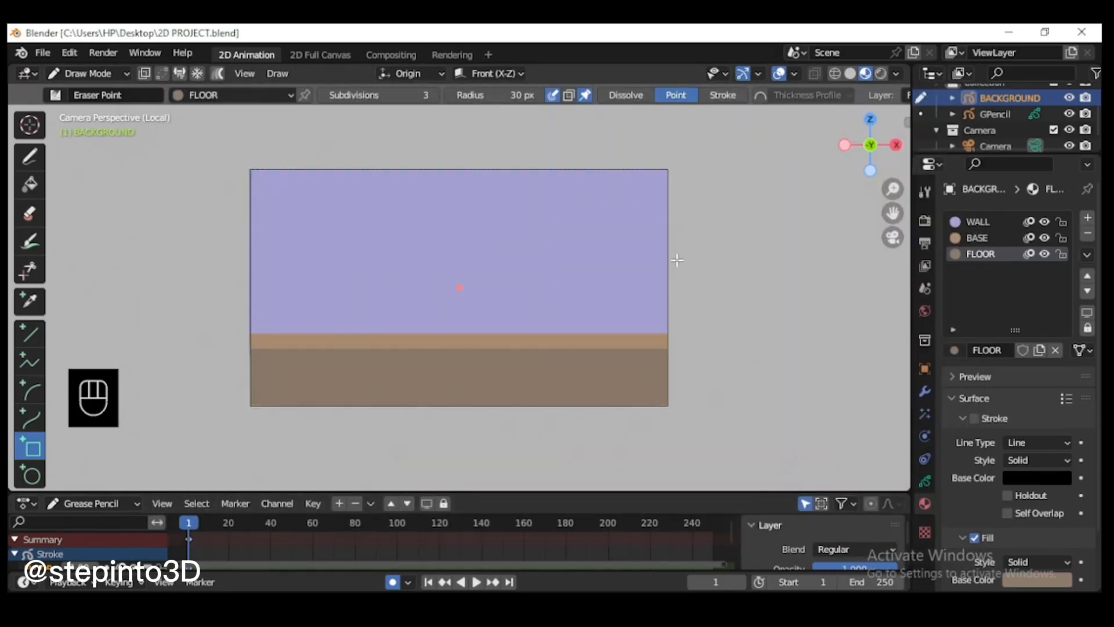
# Step: Add a new layer named TILES to the background object and create a fourth material, also named TILES
pyautogui.click(925, 481)
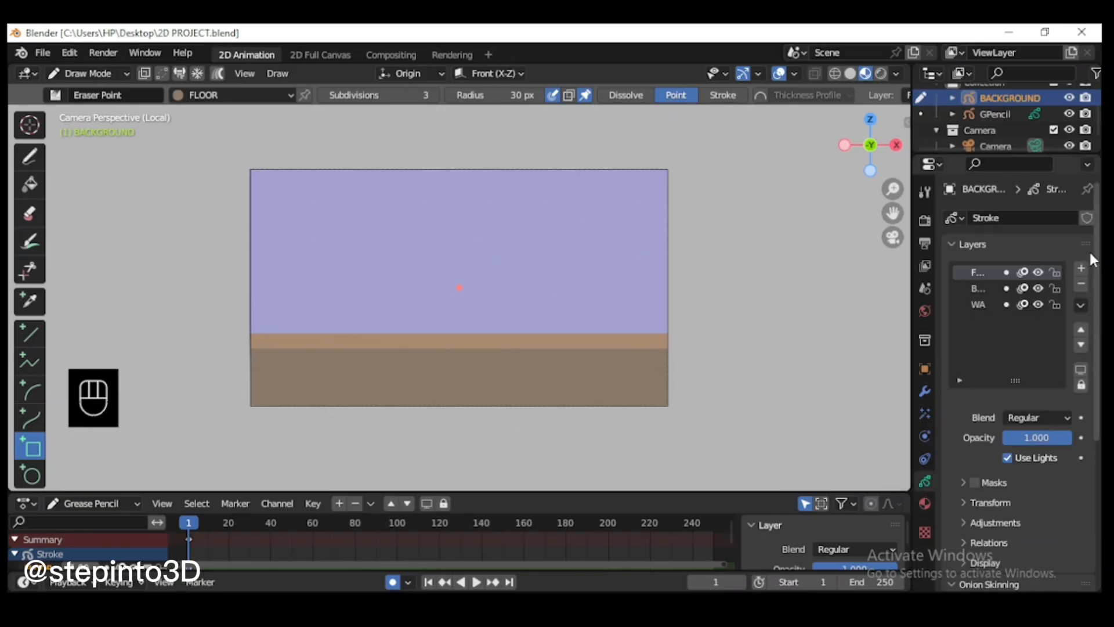
pyautogui.click(1081, 267)
pyautogui.doubleClick(978, 272)
pyautogui.write('T')
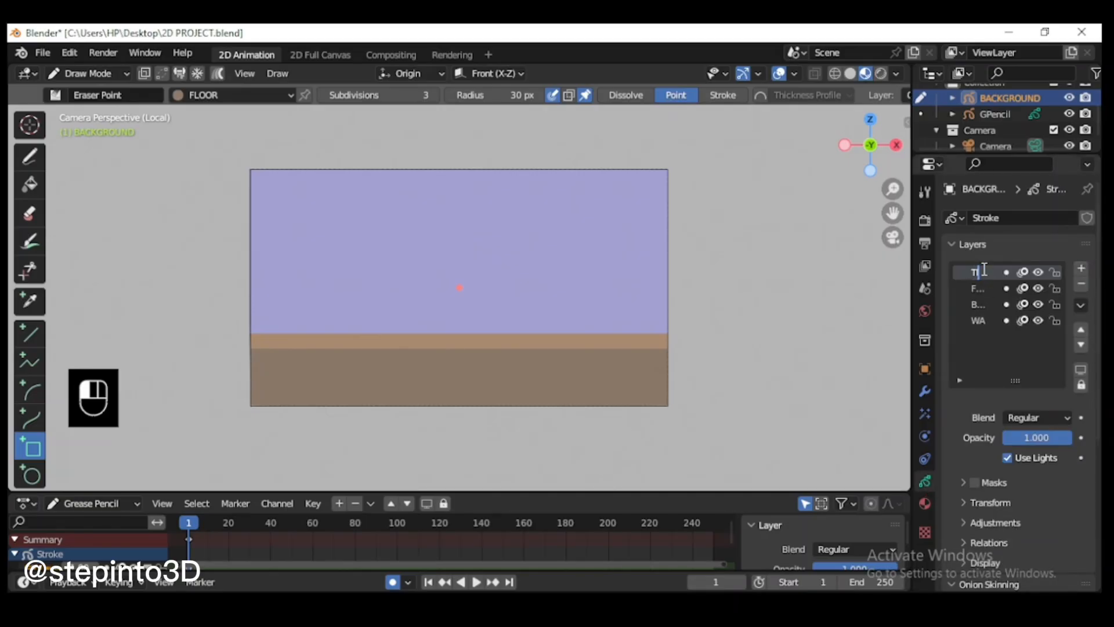
pyautogui.press('Return')
pyautogui.click(925, 503)
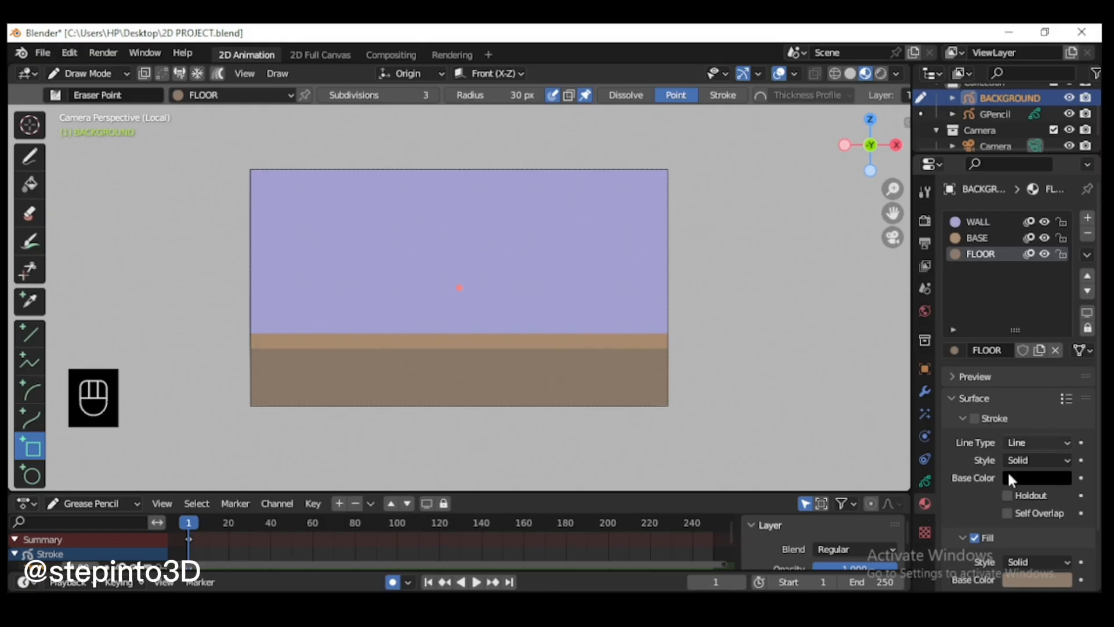
pyautogui.click(1087, 217)
pyautogui.click(1005, 350)
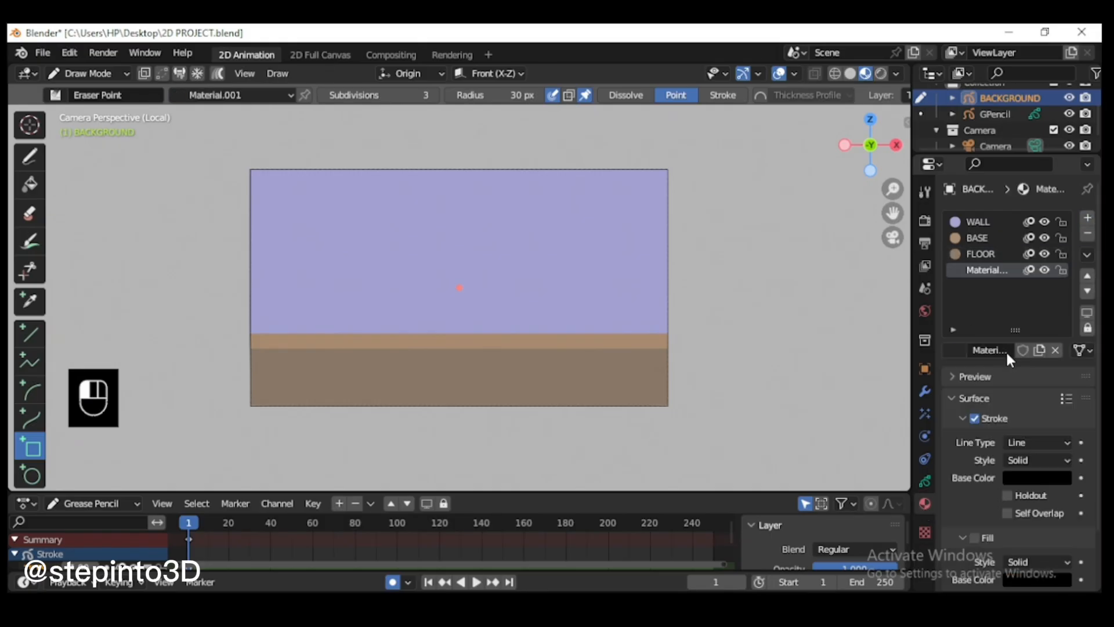
pyautogui.doubleClick(993, 270)
pyautogui.write('TILES')
pyautogui.press('Return')
# Step: Set the stroke base color of the TILES material to hex A09175
pyautogui.click(1018, 477)
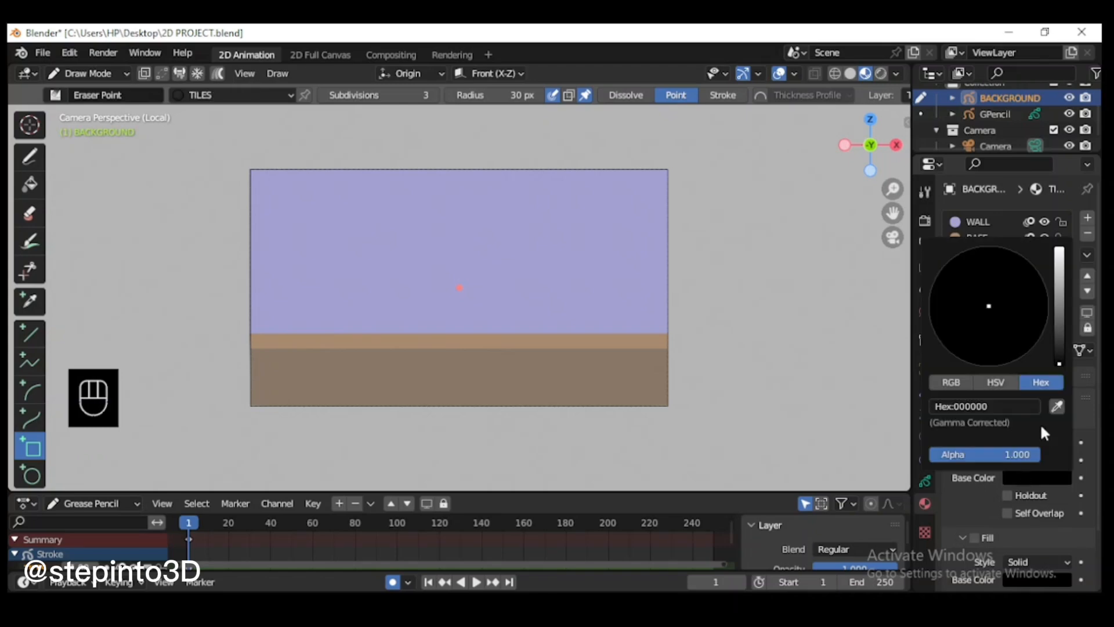
pyautogui.click(1008, 407)
pyautogui.write('A9175')
pyautogui.click(943, 405)
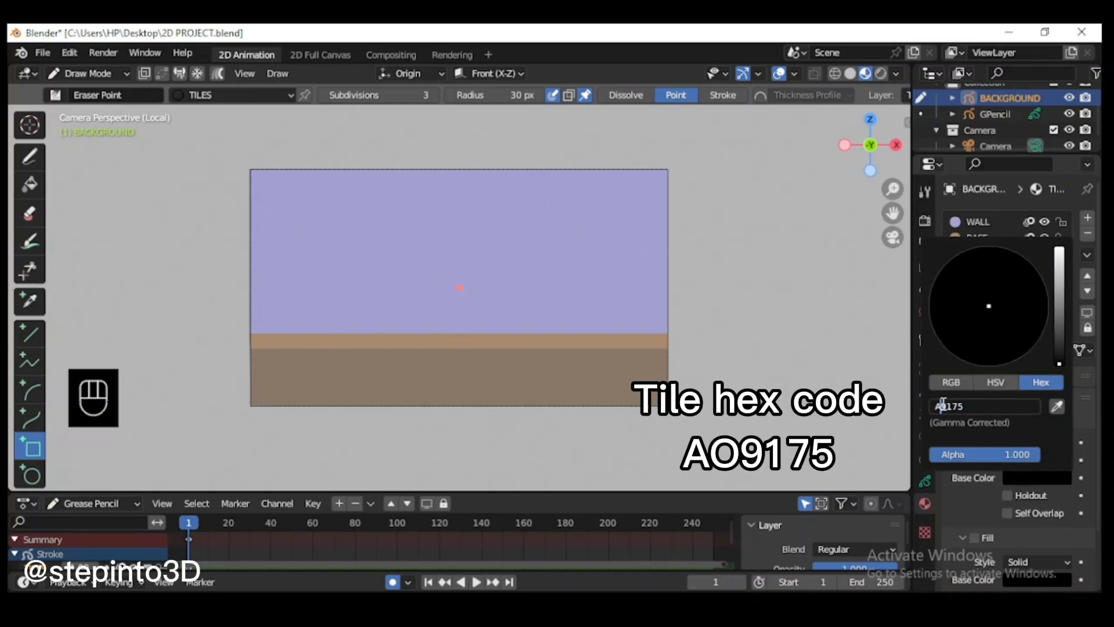
pyautogui.write('0')
pyautogui.press('Return')
pyautogui.press('End')
# Step: Switch to the freehand Draw tool with the Pencil brush and set its strength to 1.000
pyautogui.scroll(1, 533, 302)
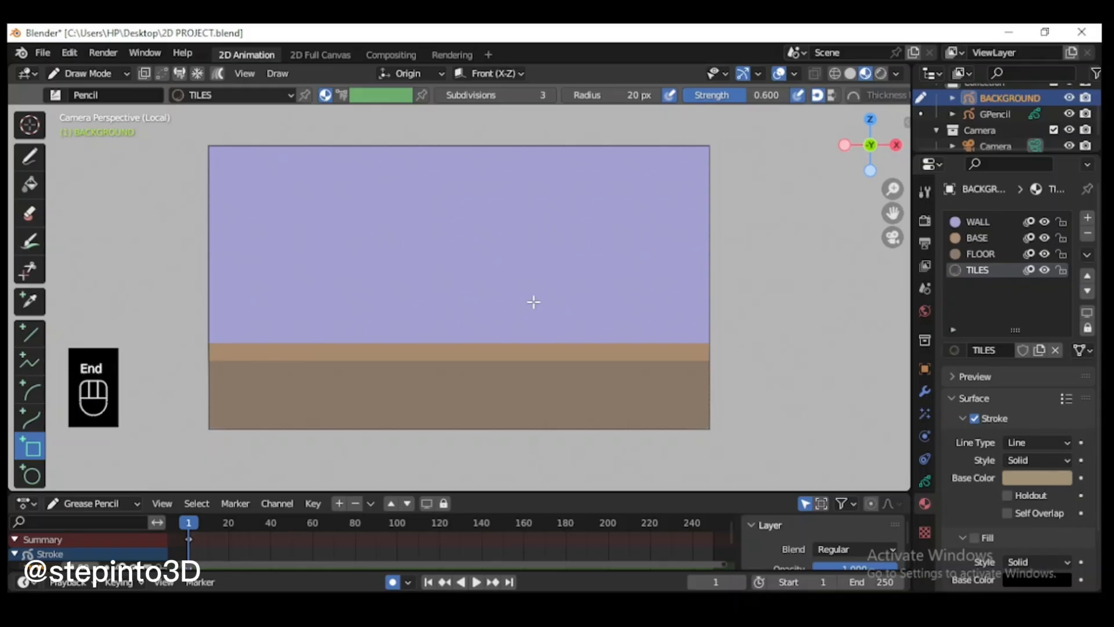
pyautogui.click(32, 156)
pyautogui.click(56, 95)
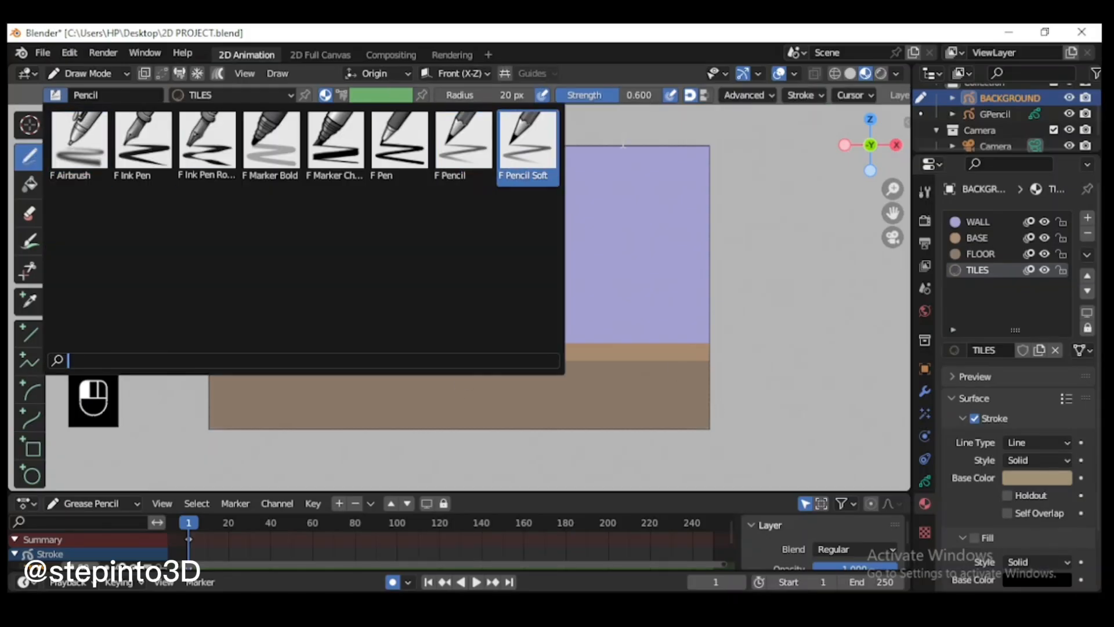
pyautogui.click(624, 145)
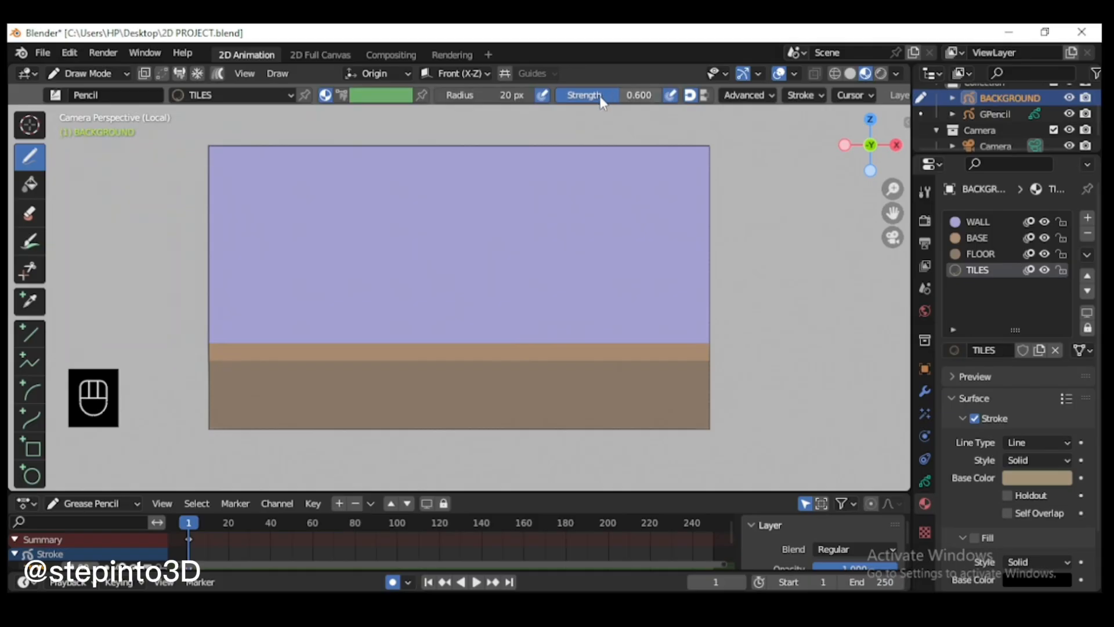
pyautogui.moveTo(602, 99); pyautogui.dragTo(657, 106)
# Step: Try two pencil strokes on the floor, setting the brush radius to 25 px for the second
pyautogui.moveTo(383, 384); pyautogui.dragTo(554, 388)
pyautogui.click(452, 96)
pyautogui.write('3')
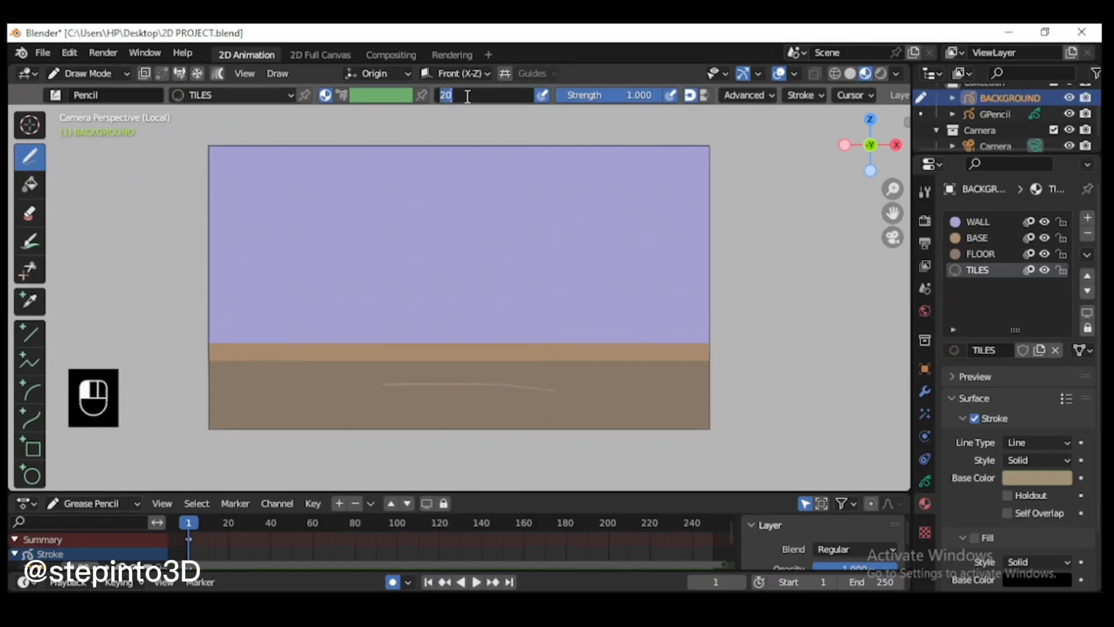
pyautogui.press('BackSpace')
pyautogui.write('25')
pyautogui.press('Return')
pyautogui.moveTo(438, 411); pyautogui.dragTo(549, 411)
pyautogui.scroll(1, 578, 412)
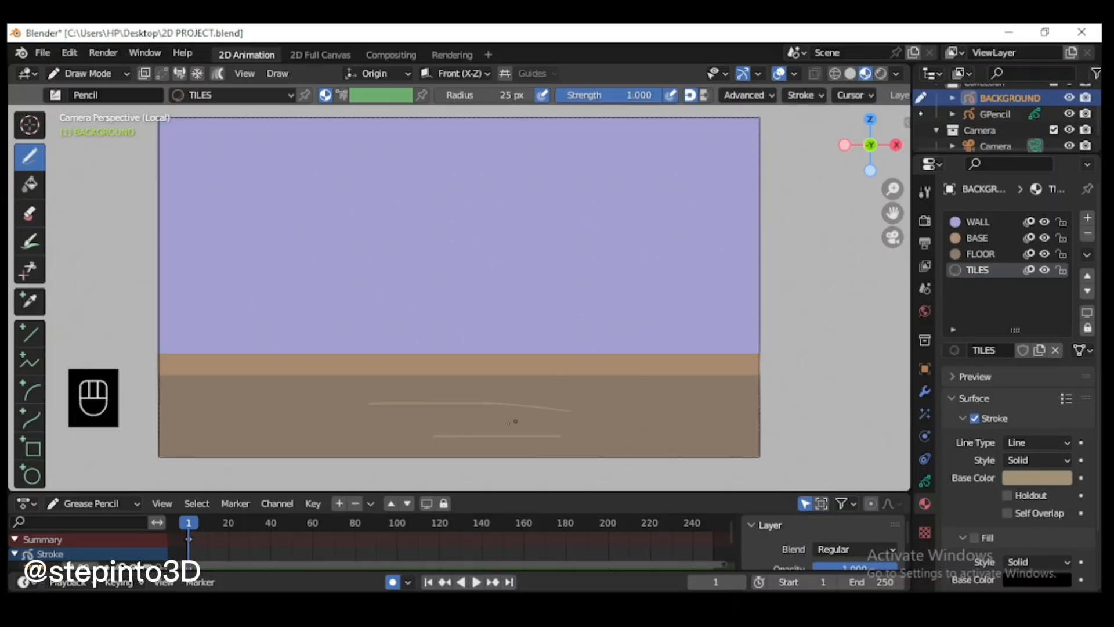
# Step: Set the pencil radius to 30 px and undo all test strokes on the floor after trying the new size
pyautogui.click(512, 94)
pyautogui.write('30')
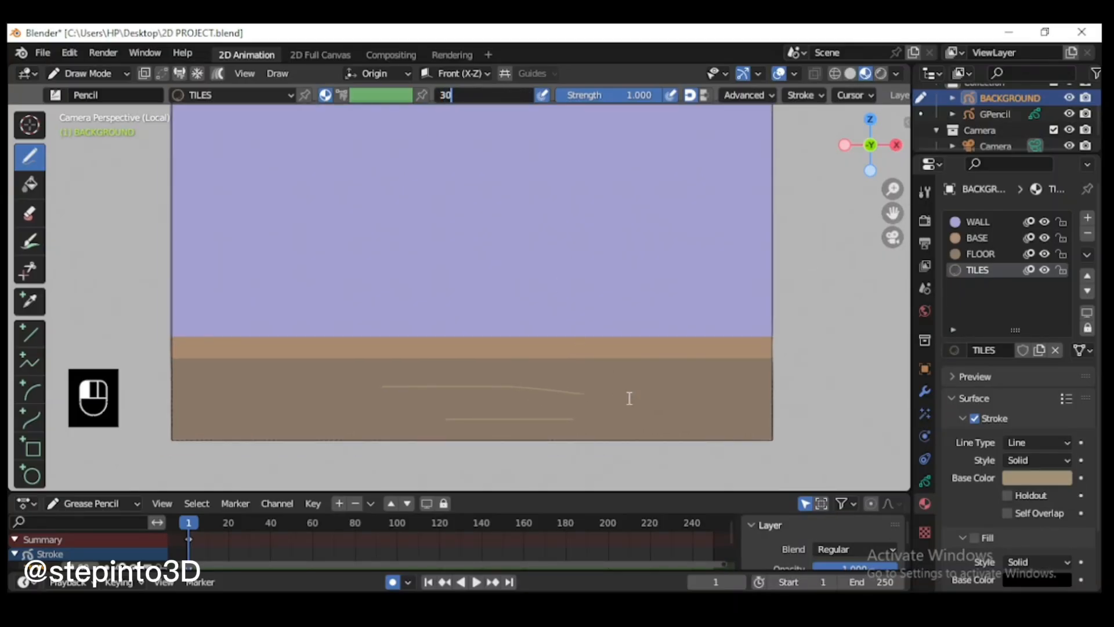
pyautogui.press('Return')
pyautogui.moveTo(602, 401); pyautogui.dragTo(730, 411)
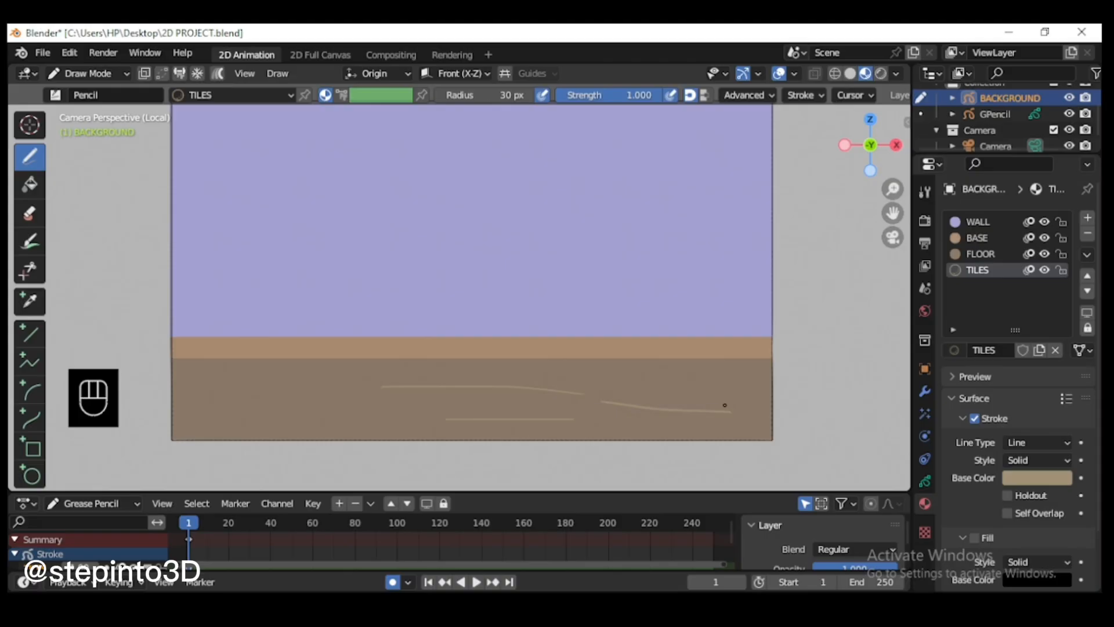
pyautogui.hotkey('ctrl', 'z')
pyautogui.hotkey('ctrl', 'z')
pyautogui.hotkey('ctrl', 'z')
pyautogui.hotkey('ctrl', 'z')
pyautogui.hotkey('ctrl', 'z')
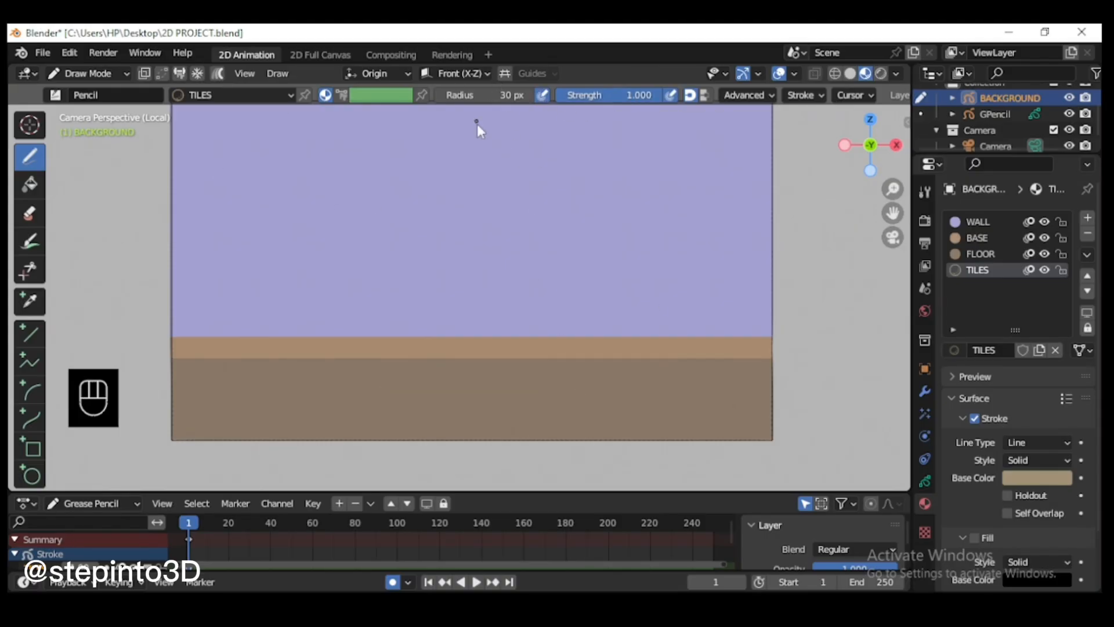
# Step: Turn on drawing guides for the pencil
pyautogui.click(506, 74)
pyautogui.click(546, 75)
pyautogui.hotkey('ctrl', 'z')
# Step: Draw straight TILES lines fanning out across the floor, from the base strip down to the frame's lower edge, redrawing any misplaced ones
pyautogui.moveTo(893, 215); pyautogui.dragTo(1022, 188)
pyautogui.scroll(1, 636, 398)
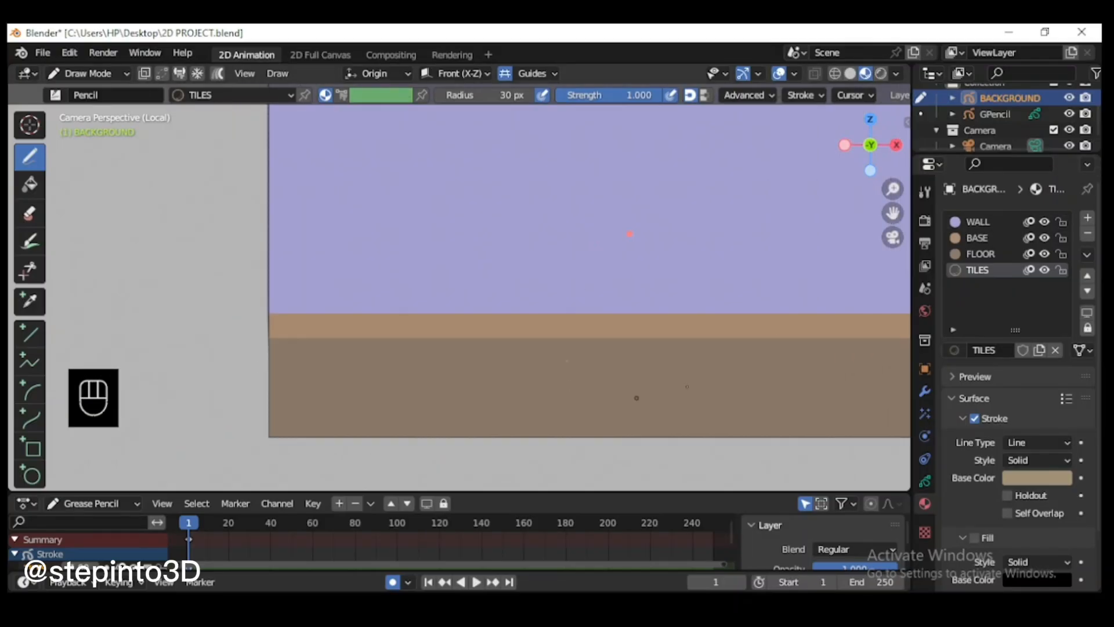
pyautogui.moveTo(893, 214); pyautogui.dragTo(848, 214)
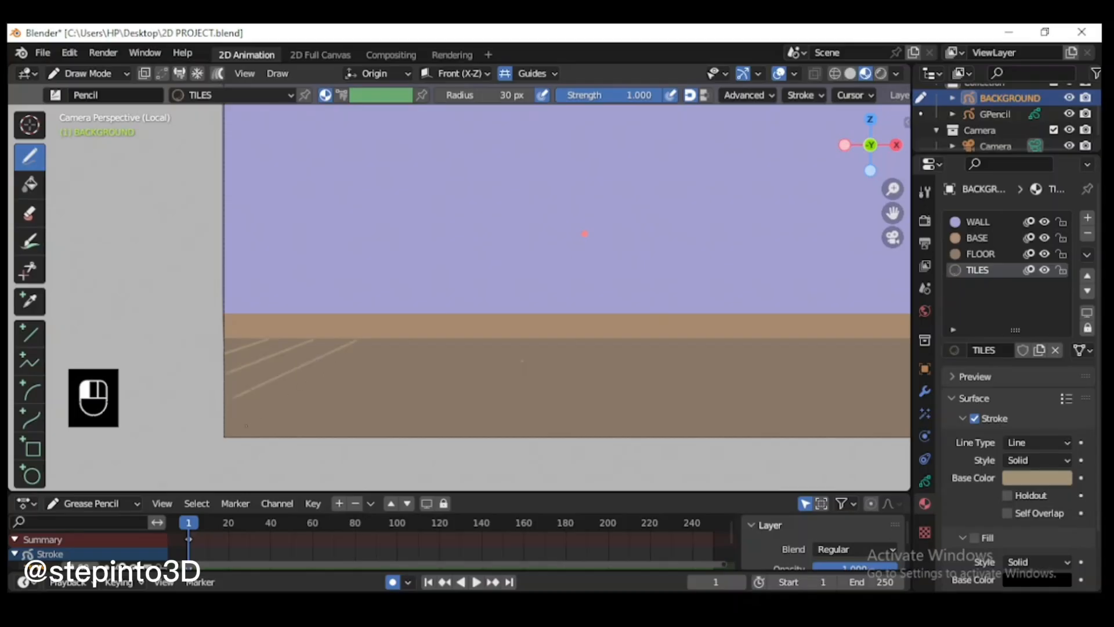
pyautogui.hotkey('ctrl', 'z')
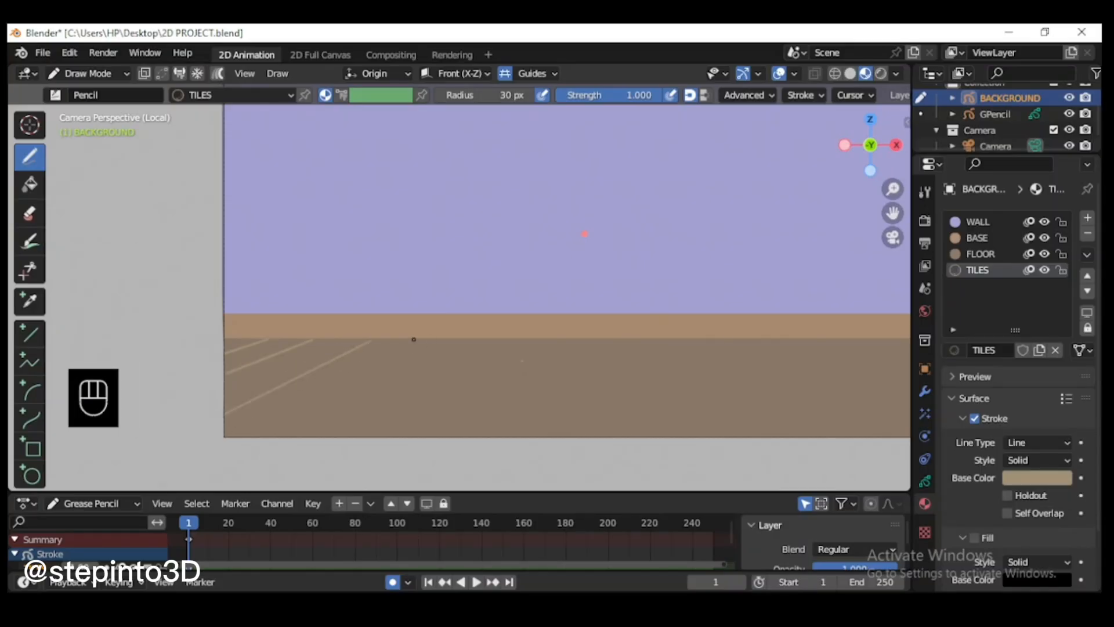
pyautogui.moveTo(413, 344); pyautogui.dragTo(260, 437)
pyautogui.moveTo(462, 338); pyautogui.dragTo(389, 403)
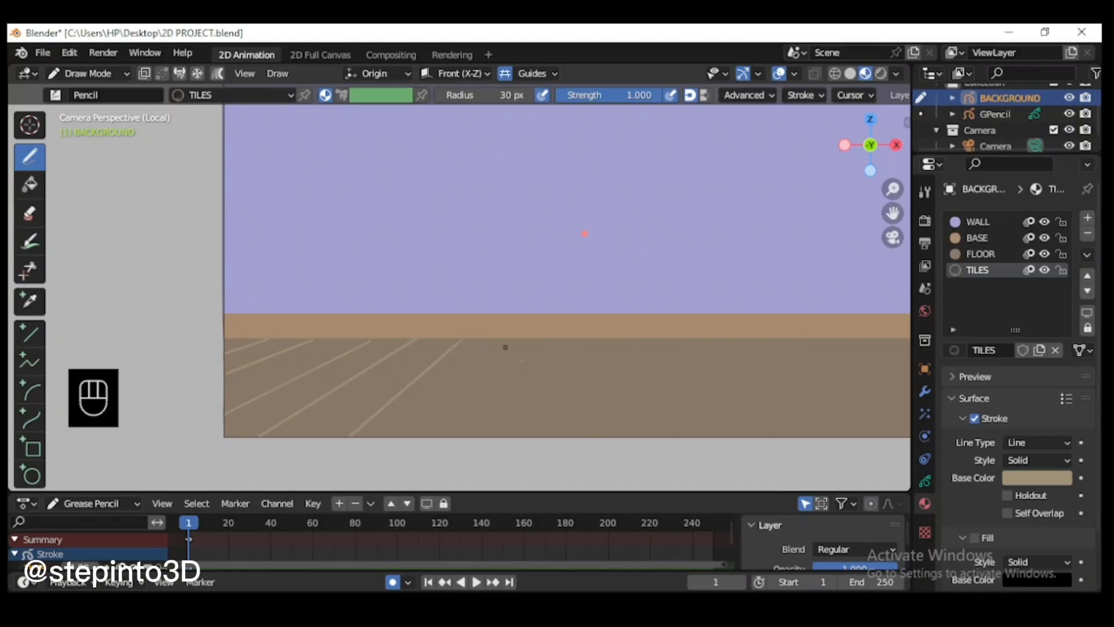
pyautogui.moveTo(504, 346); pyautogui.dragTo(430, 452)
pyautogui.moveTo(552, 338); pyautogui.dragTo(527, 428)
pyautogui.keyDown('shift'); pyautogui.moveTo(527, 429); pyautogui.dragTo(413, 425, button='middle'); pyautogui.keyUp('shift')
pyautogui.moveTo(478, 337)
pyautogui.mouseDown()
pyautogui.moveTo(484, 432)
pyautogui.moveTo(547, 432)
pyautogui.mouseUp()
pyautogui.moveTo(550, 336); pyautogui.dragTo(623, 432)
pyautogui.moveTo(601, 337); pyautogui.dragTo(716, 432)
pyautogui.hotkey('ctrl', 'z')
pyautogui.moveTo(588, 336); pyautogui.dragTo(693, 432)
pyautogui.moveTo(641, 335); pyautogui.dragTo(795, 431)
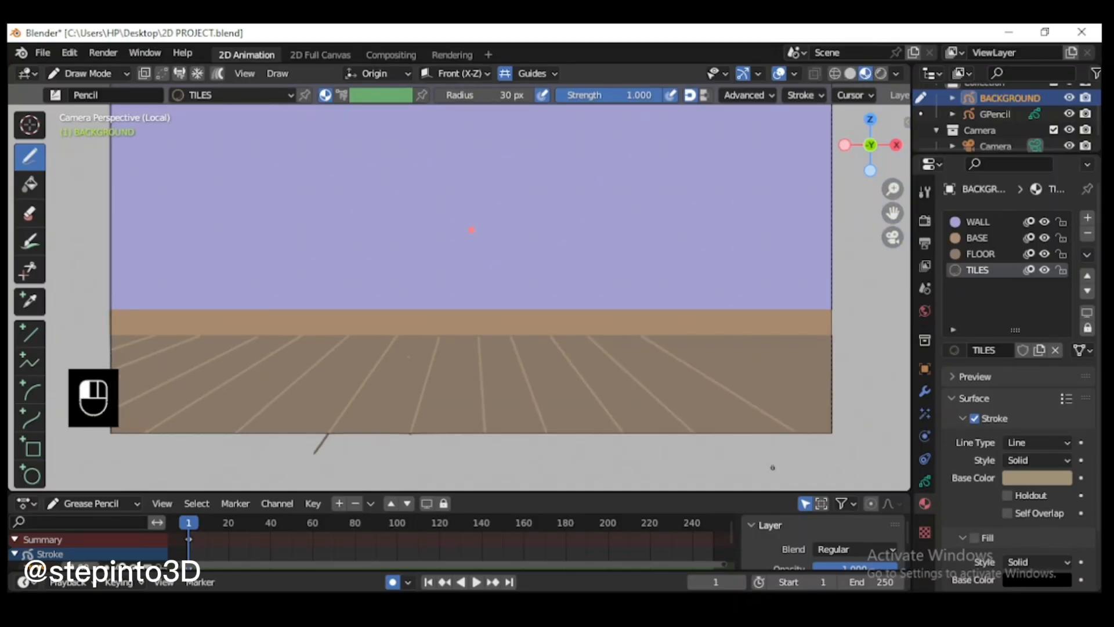
# Step: Erase the tile line that overshoots the frame's lower edge left of centre, using the Eraser Point brush
pyautogui.scroll(-2, 774, 336)
pyautogui.scroll(1, 765, 360)
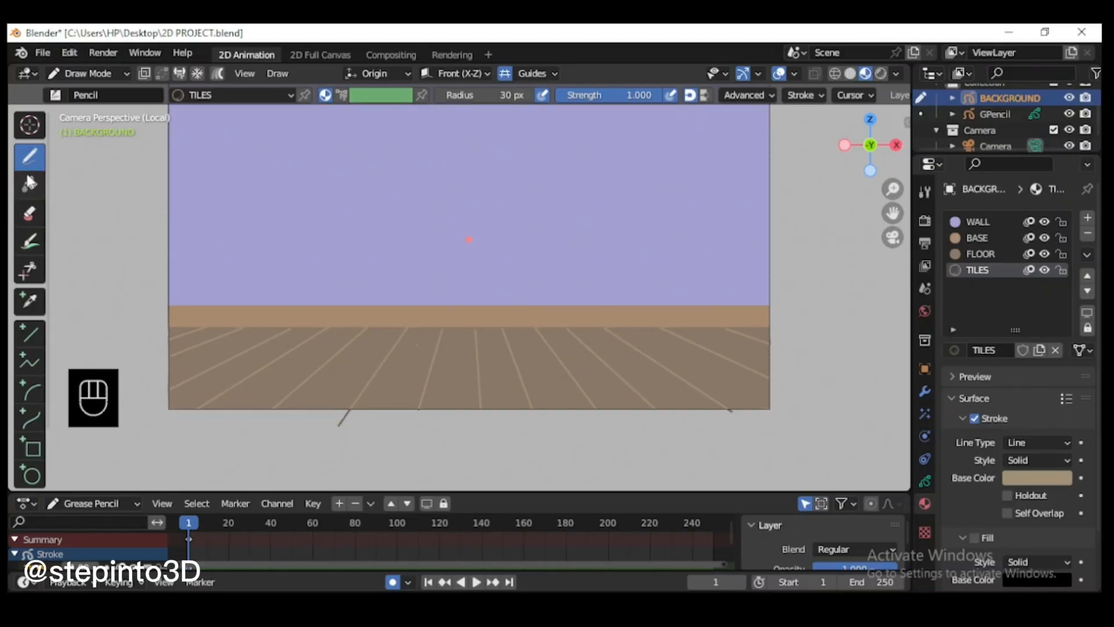
pyautogui.click(30, 214)
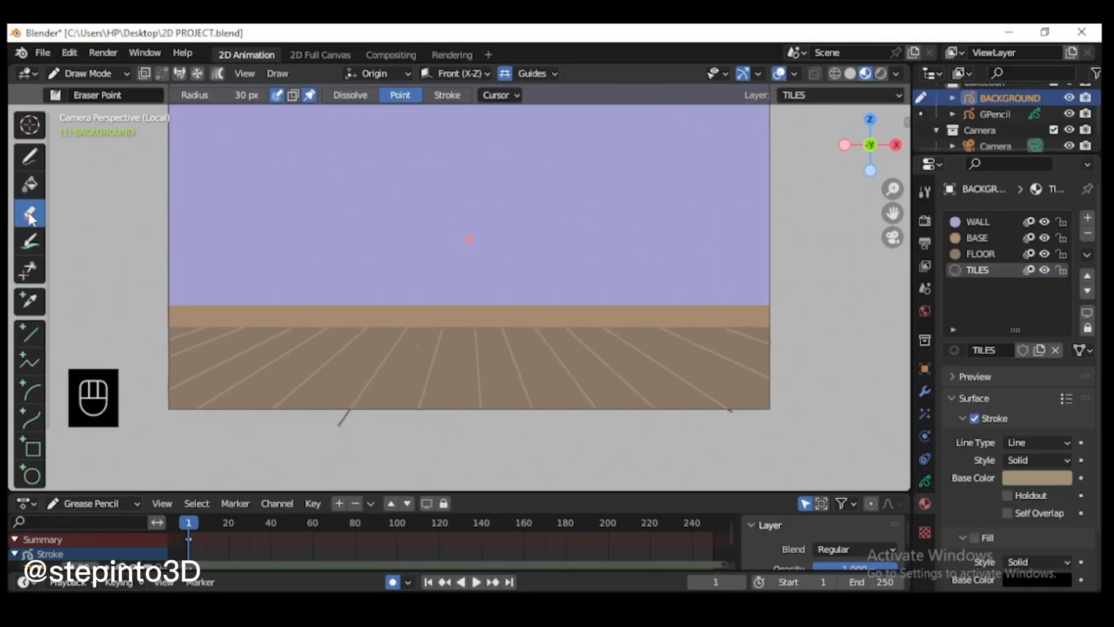
pyautogui.click(56, 95)
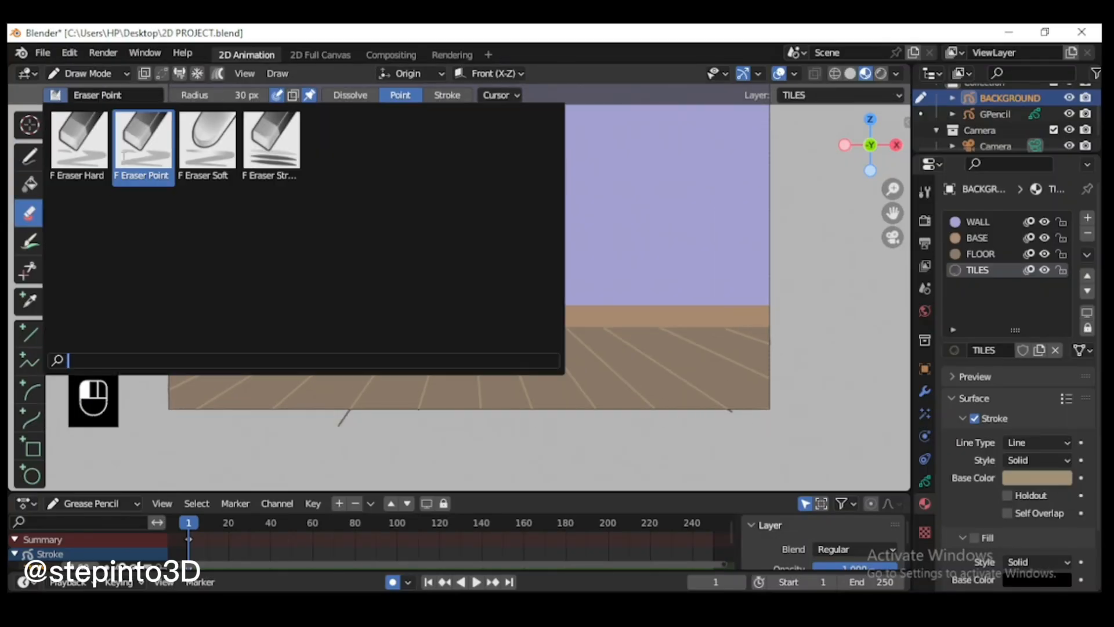
pyautogui.click(143, 171)
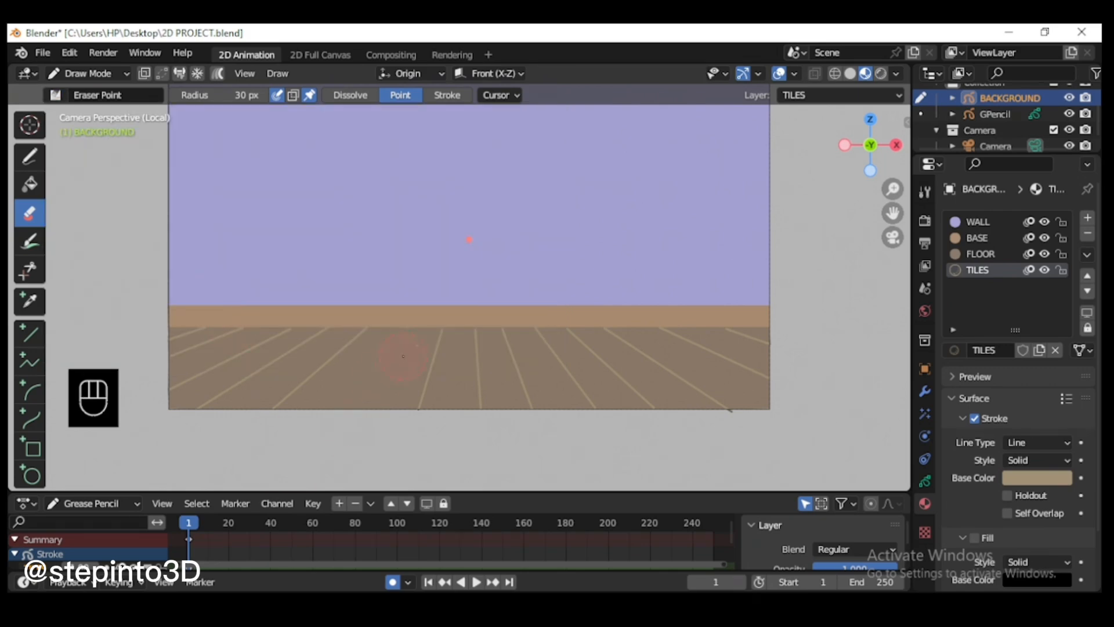
# Step: Redraw the erased tile line with the Pencil, undoing the first try and extending the line past the floor's lower edge
pyautogui.click(30, 155)
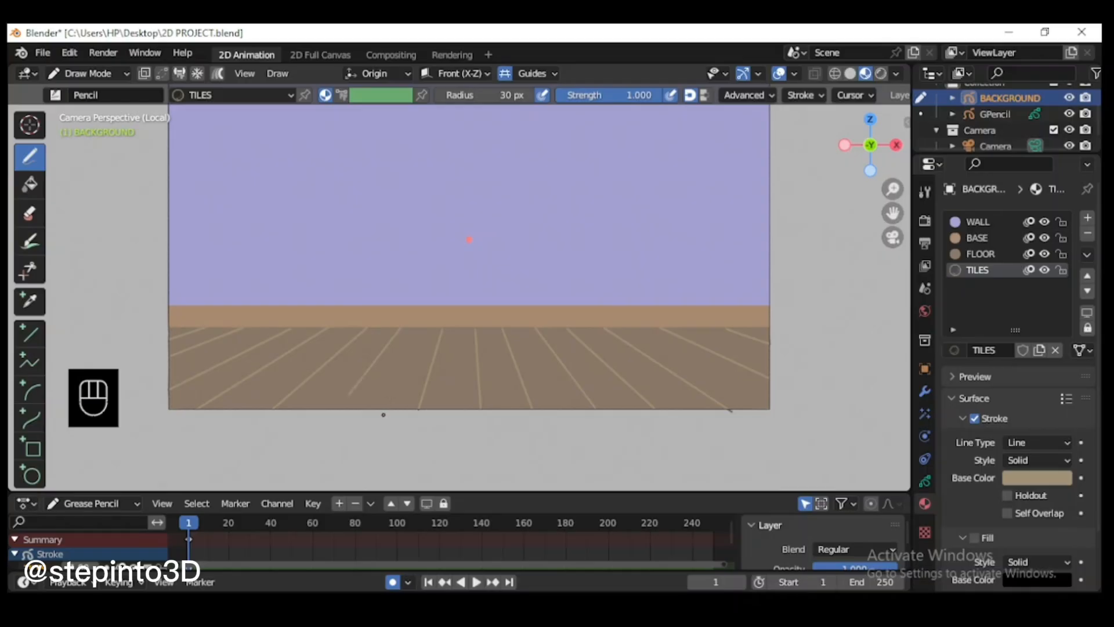
pyautogui.hotkey('ctrl', 'z')
pyautogui.moveTo(380, 348); pyautogui.dragTo(363, 409)
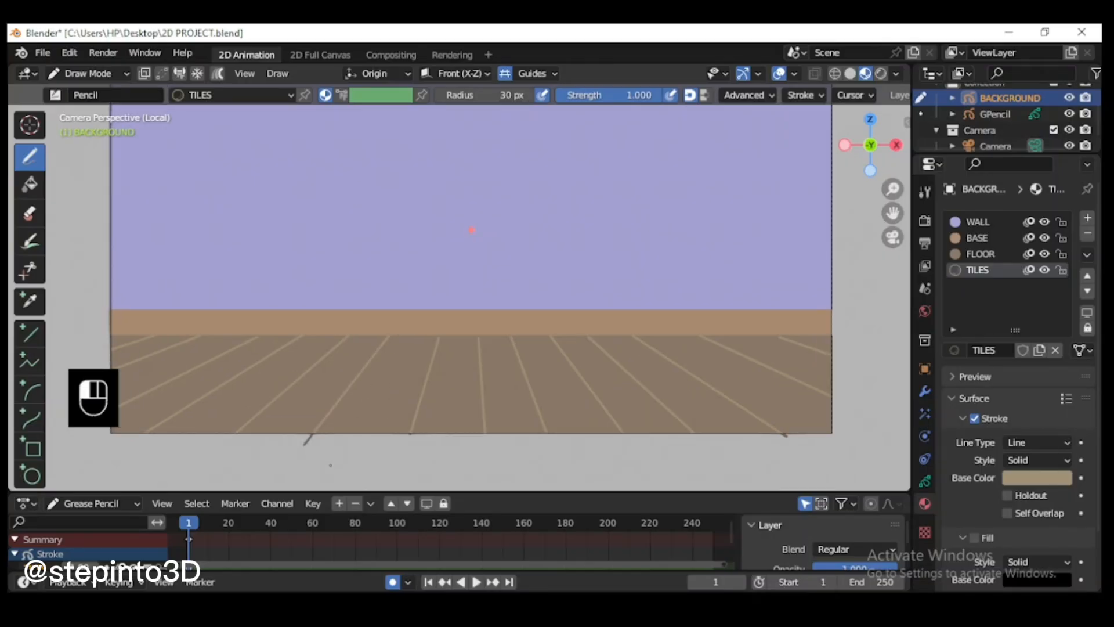
# Step: Switch the BACKGROUND object to Edit Mode with point selection
pyautogui.click(92, 72)
pyautogui.click(90, 110)
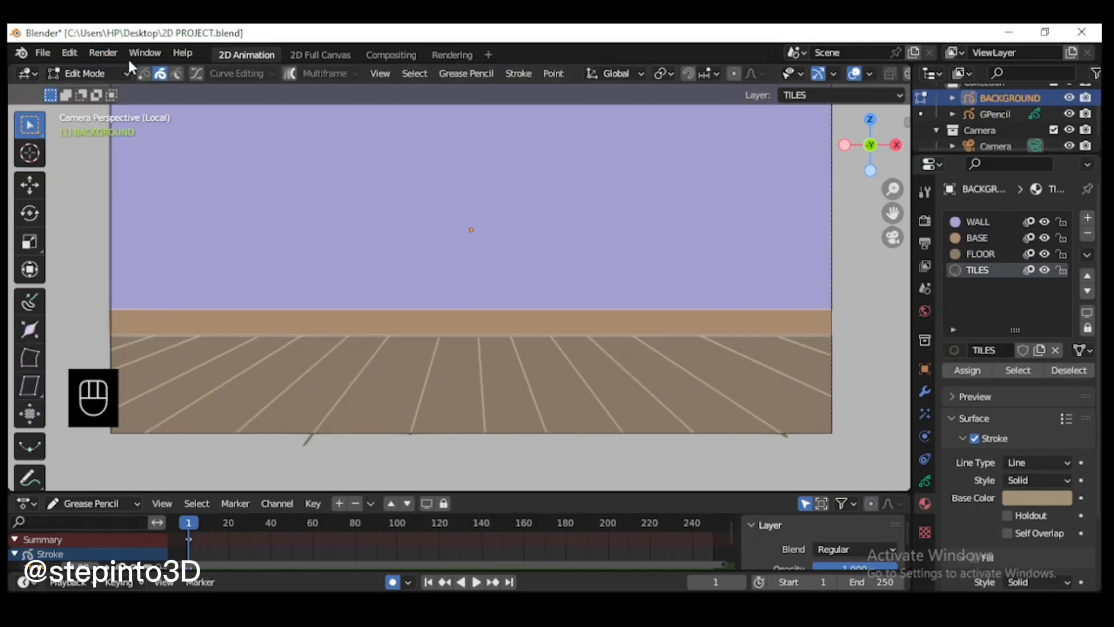
pyautogui.click(144, 72)
# Step: Try to scale the lower end point of the redrawn tile line, undoing each attempt
pyautogui.moveTo(894, 212); pyautogui.dragTo(861, 231)
pyautogui.scroll(1, 466, 434)
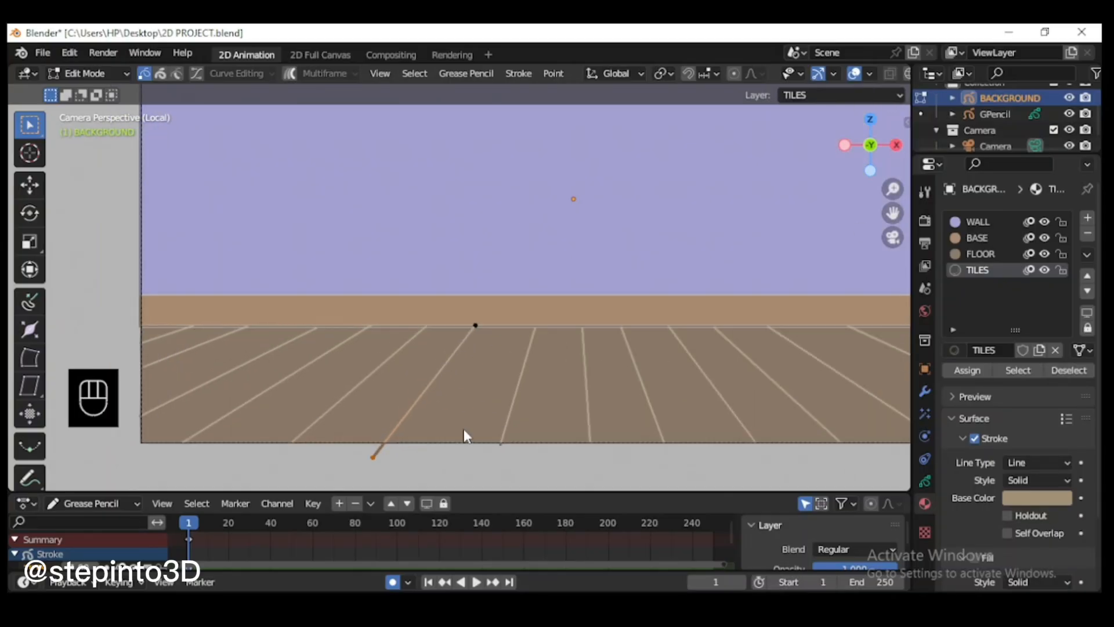
pyautogui.press('s')
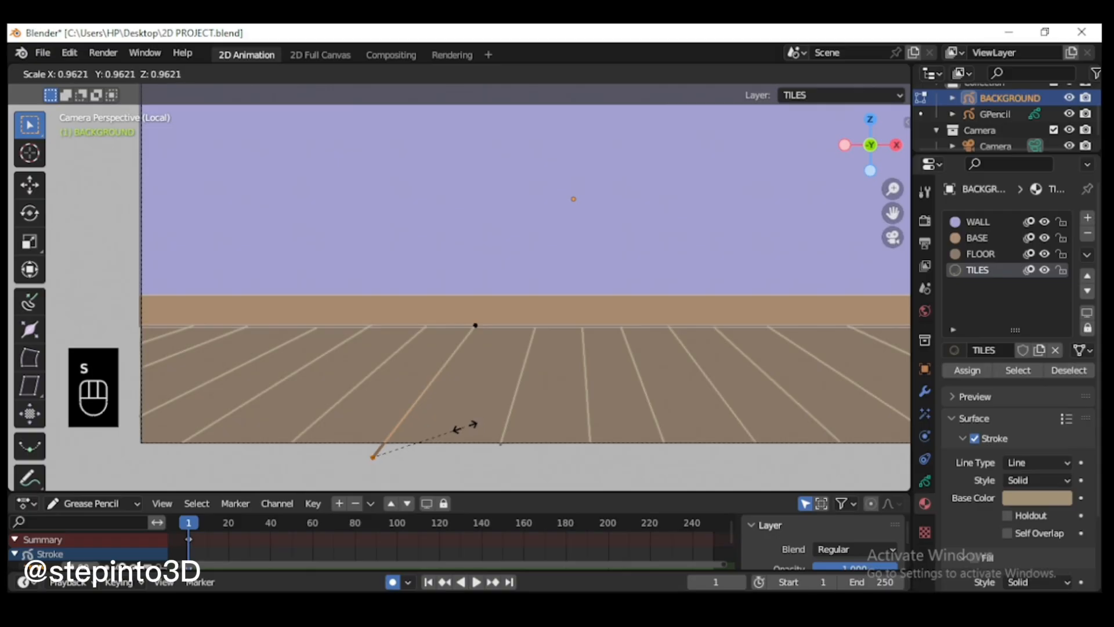
pyautogui.click(376, 471)
pyautogui.hotkey('ctrl', 'z')
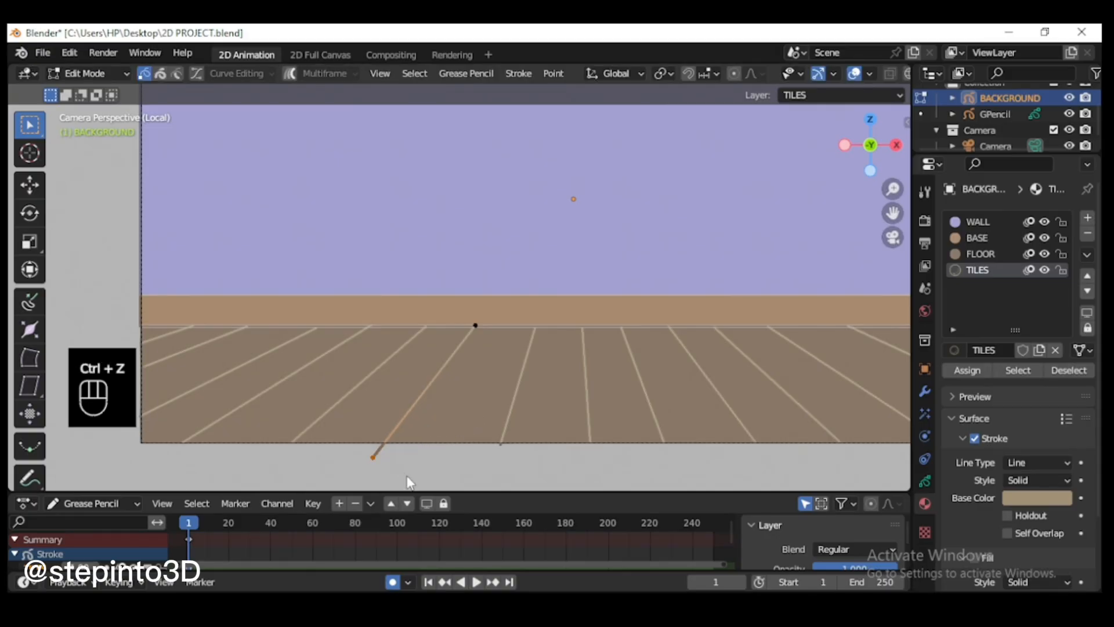
pyautogui.press('s')
pyautogui.click(419, 456)
pyautogui.hotkey('ctrl', 'z')
# Step: Select all linked points of the overshooting tile line, scale it down slightly and move it to fit between base strip and frame edge
pyautogui.press('l')
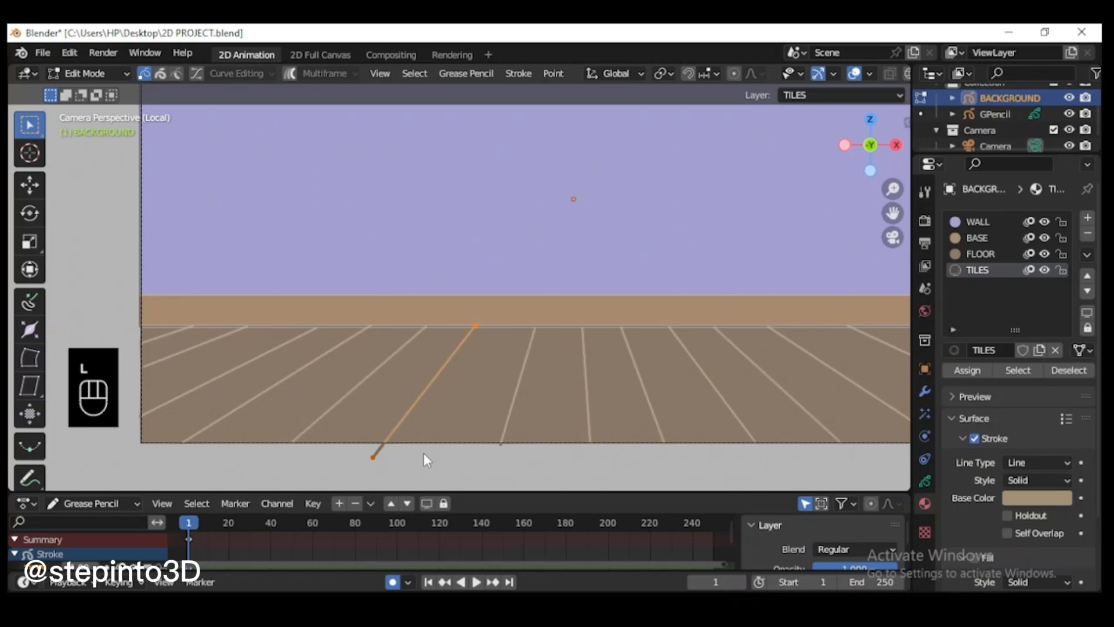
pyautogui.press('s')
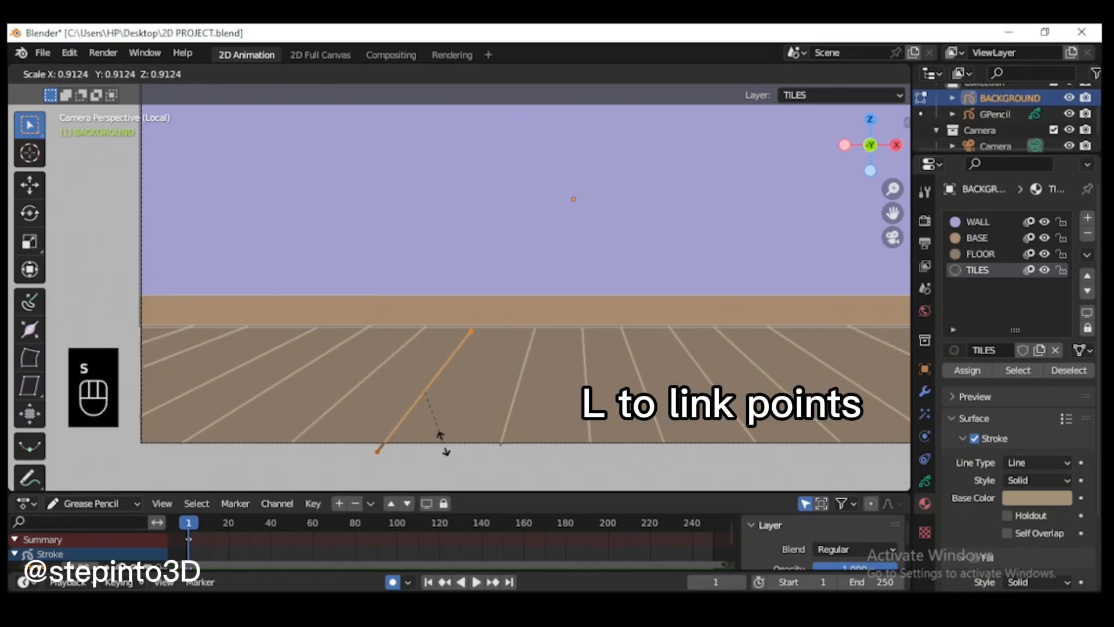
pyautogui.click(463, 357)
pyautogui.press('g')
pyautogui.press('y')
pyautogui.press('y')
pyautogui.press('y')
pyautogui.press('y')
pyautogui.press('y')
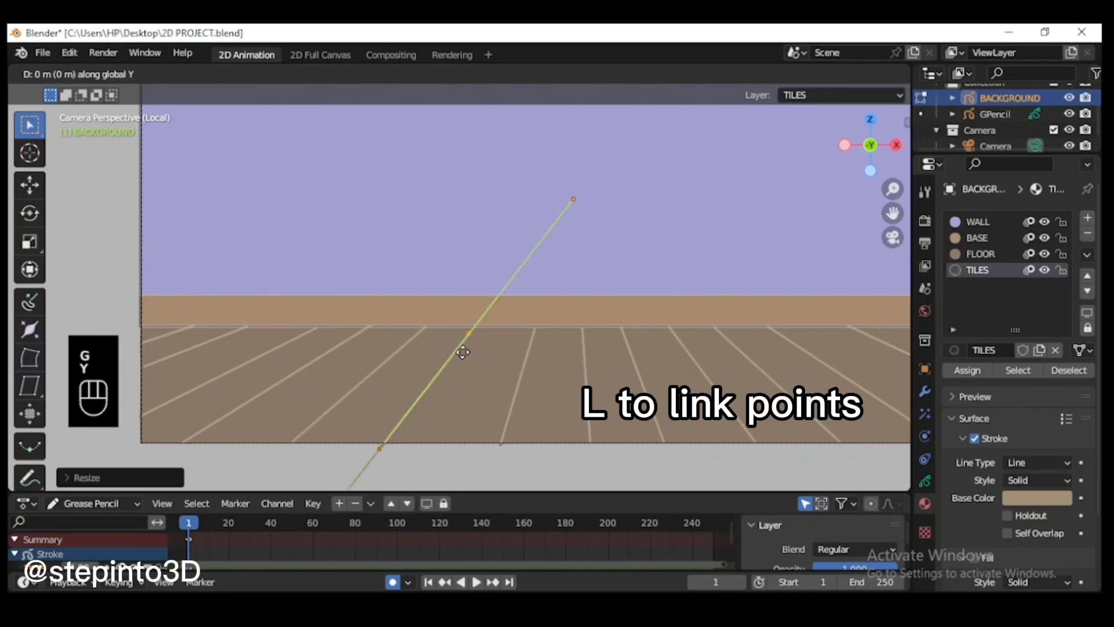
pyautogui.click(464, 352)
pyautogui.press('g')
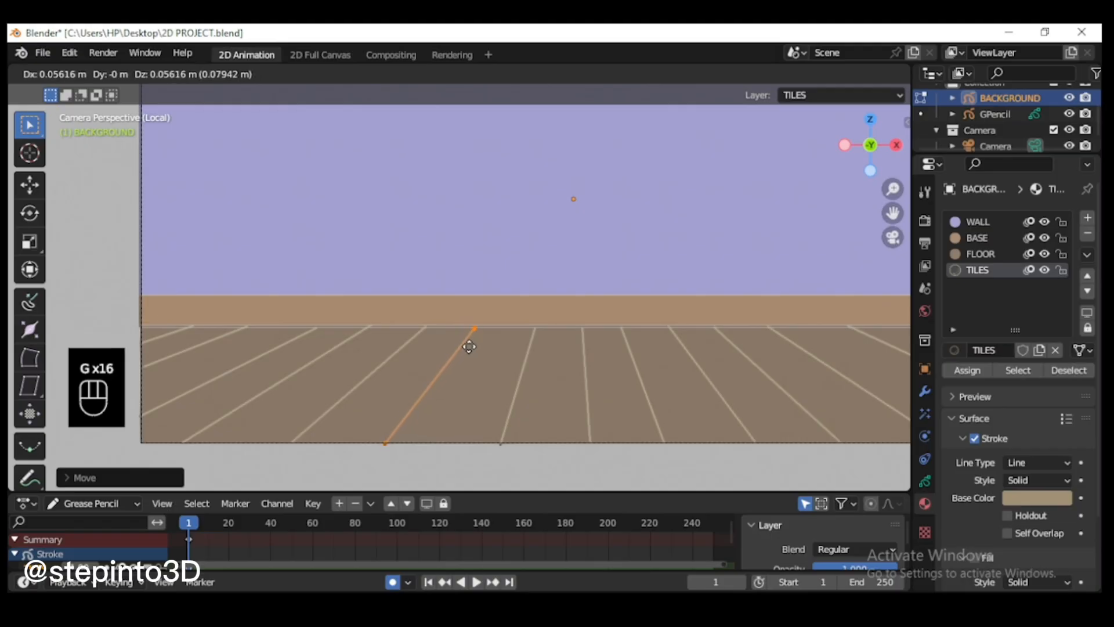
pyautogui.click(469, 347)
# Step: Move the tile line just left of centre and its left neighbour slightly so their lower ends sit inside the frame
pyautogui.click(462, 475)
pyautogui.scroll(1, 406, 469)
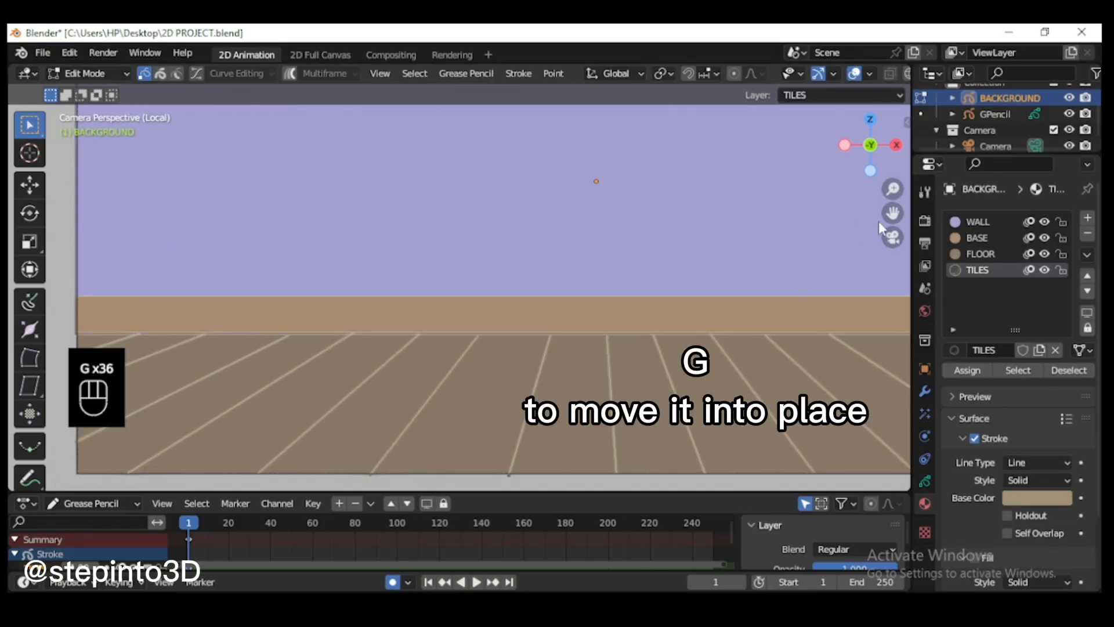
pyautogui.moveTo(892, 213); pyautogui.dragTo(892, 201)
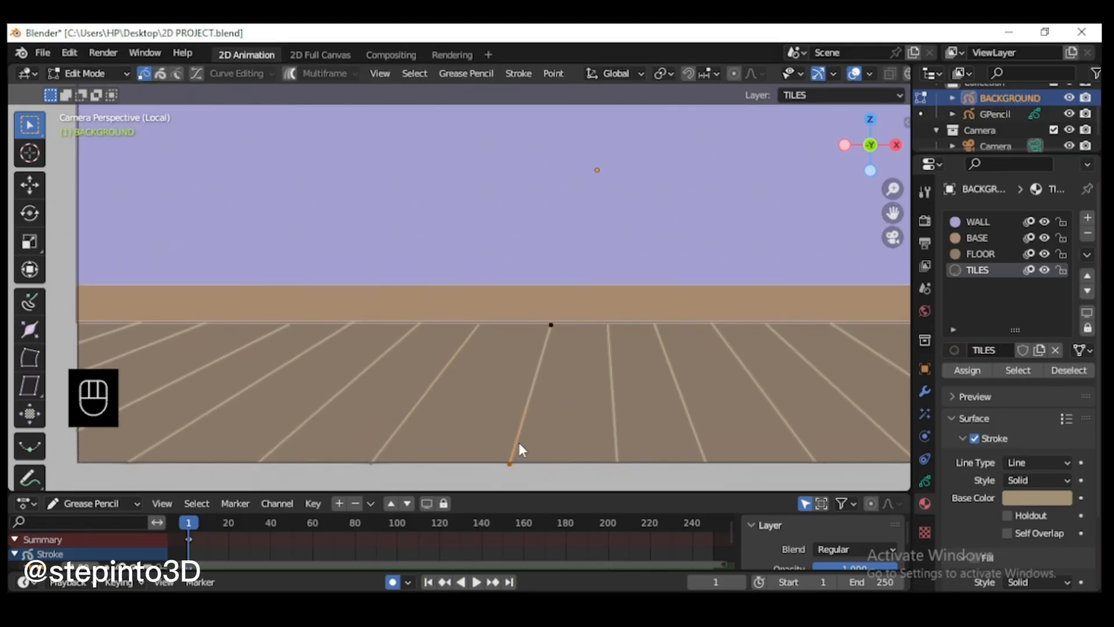
pyautogui.press('l')
pyautogui.press('g')
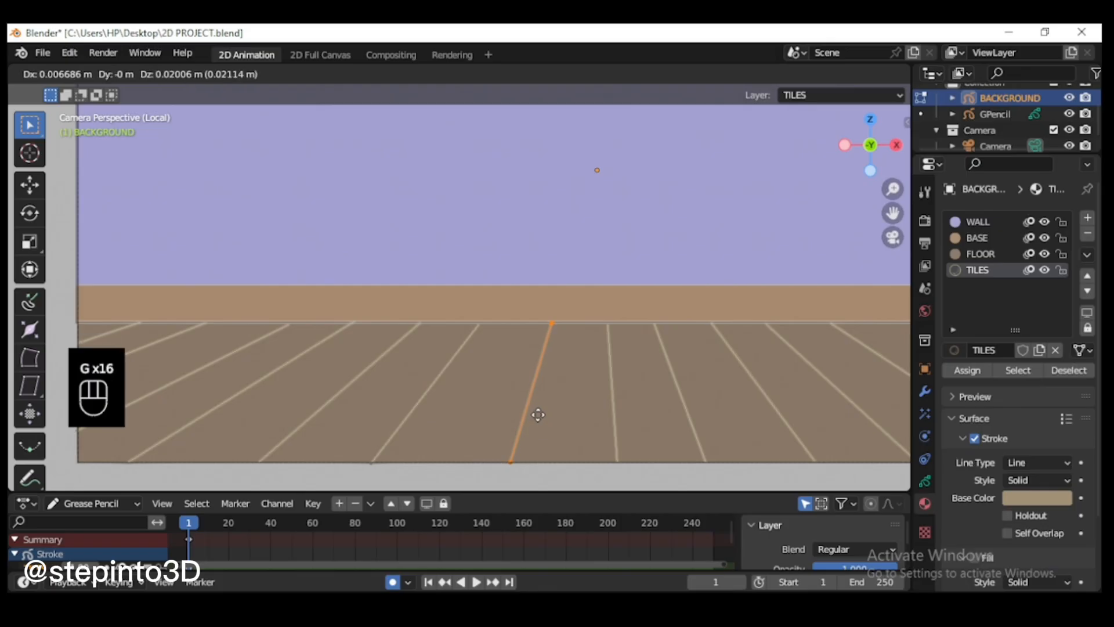
pyautogui.click(504, 440)
pyautogui.click(392, 431)
pyautogui.press('l')
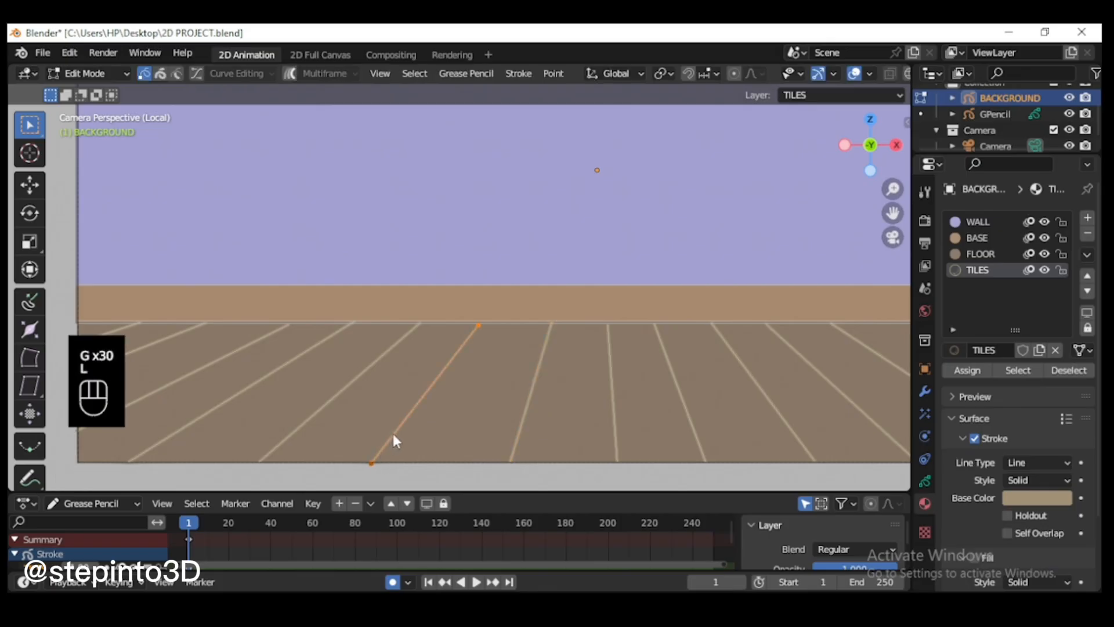
pyautogui.press('g')
pyautogui.click(393, 433)
# Step: Select the whole tile line overshooting the frame near its lower-right corner and move it inside the floor
pyautogui.scroll(-3, 629, 438)
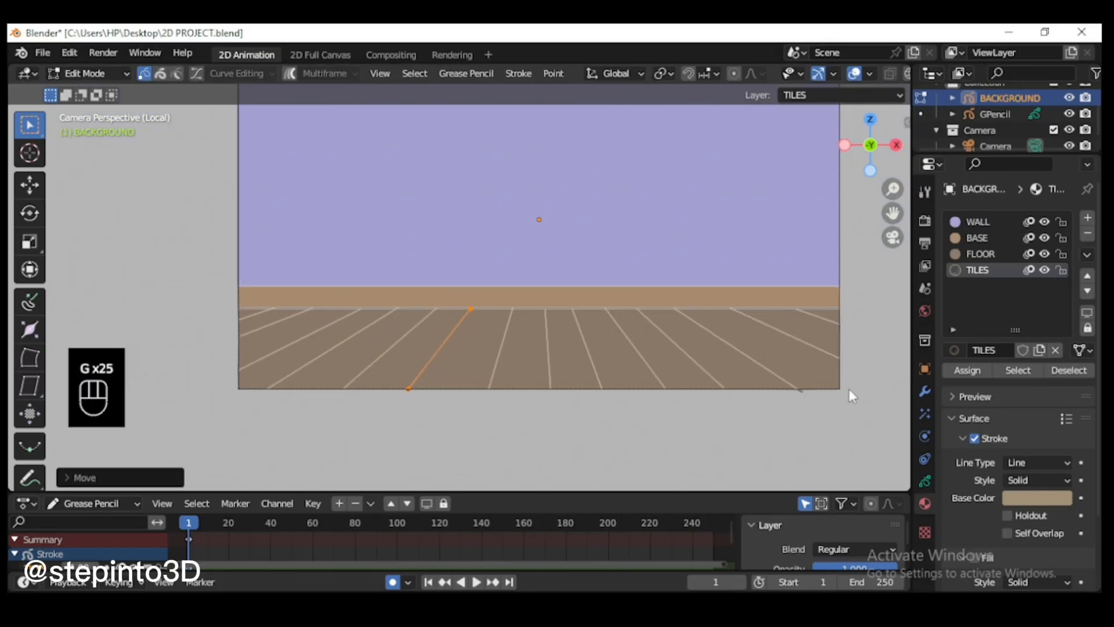
pyautogui.press('l')
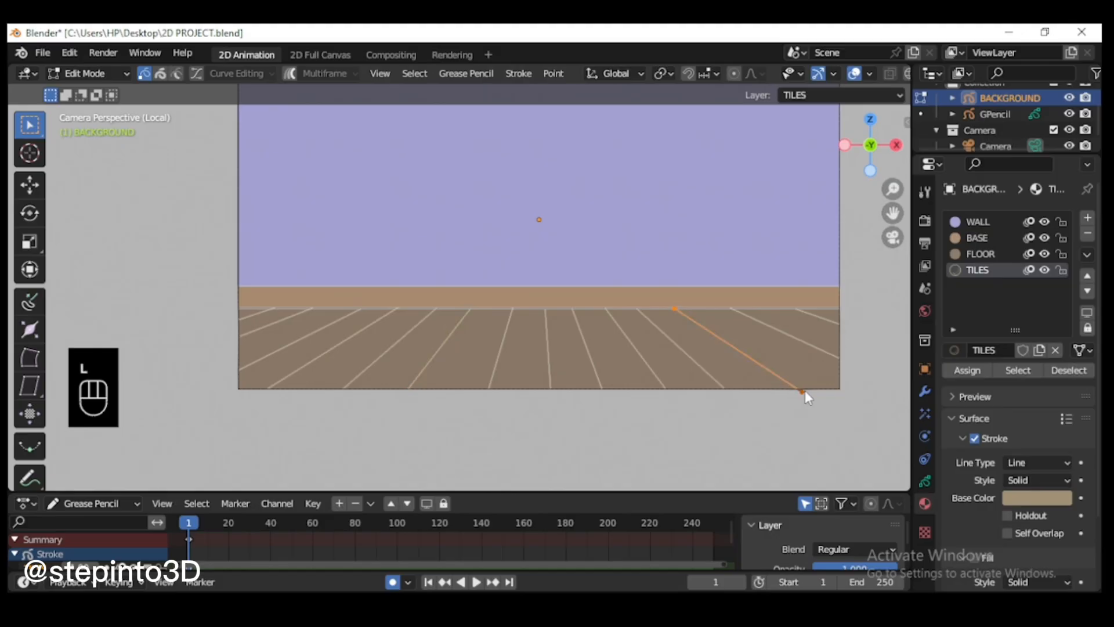
pyautogui.press('g')
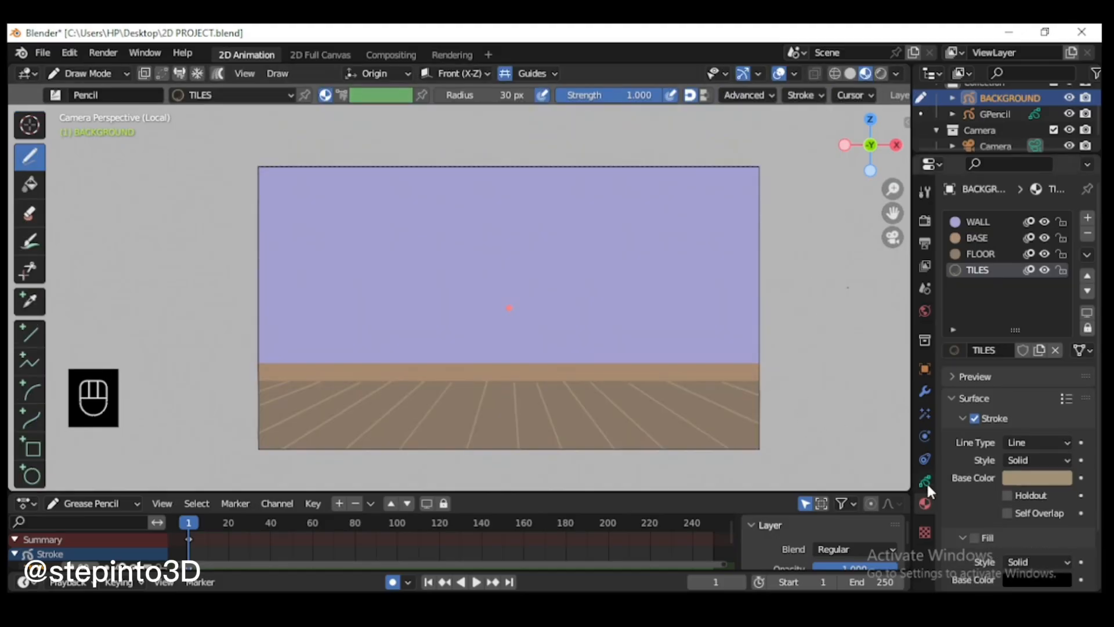
# Step: Add a new Grease Pencil layer above the tiles layer and rename it for the window
pyautogui.click(924, 481)
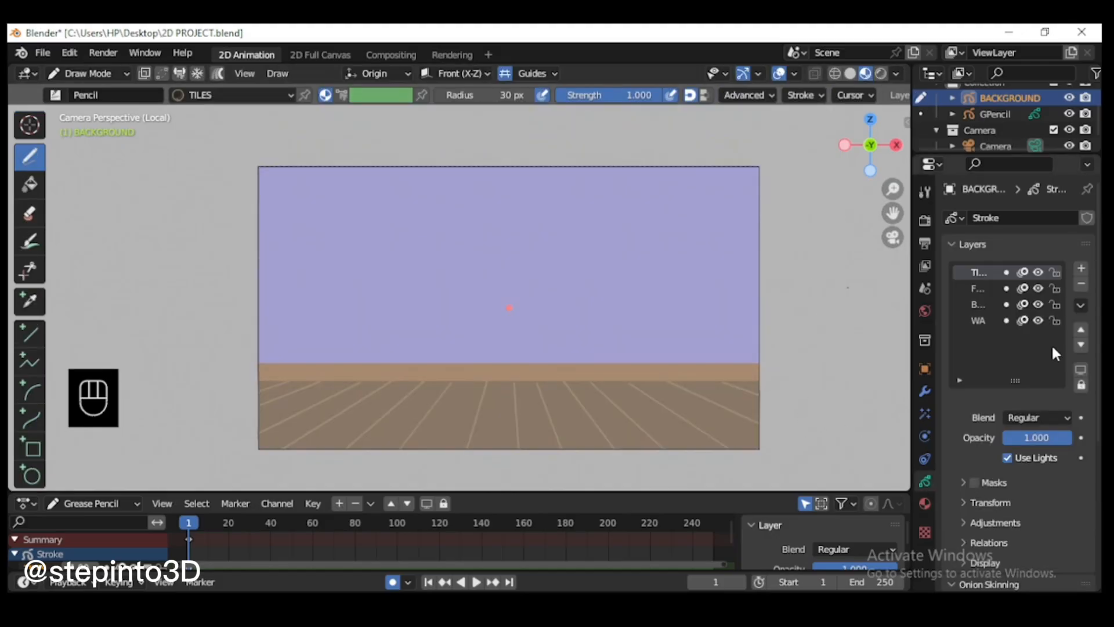
pyautogui.click(1081, 268)
pyautogui.doubleClick(982, 270)
# Step: Add a new material to the BACKGROUND object and name it WINDOW
pyautogui.click(925, 503)
pyautogui.click(1087, 218)
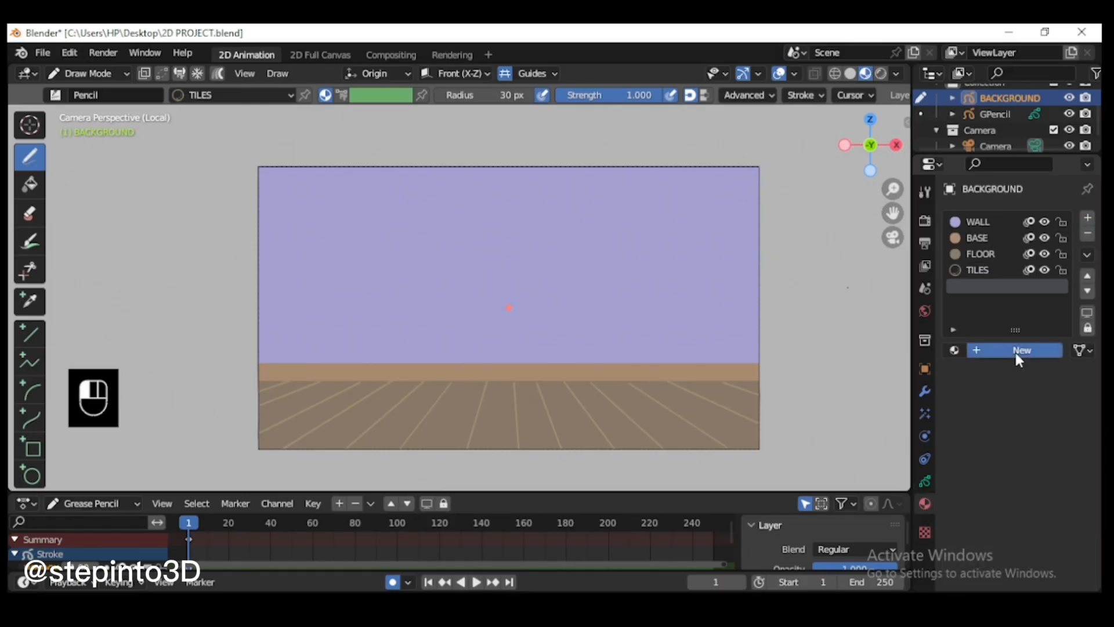
pyautogui.click(1015, 351)
pyautogui.doubleClick(989, 284)
pyautogui.write('WINDOW')
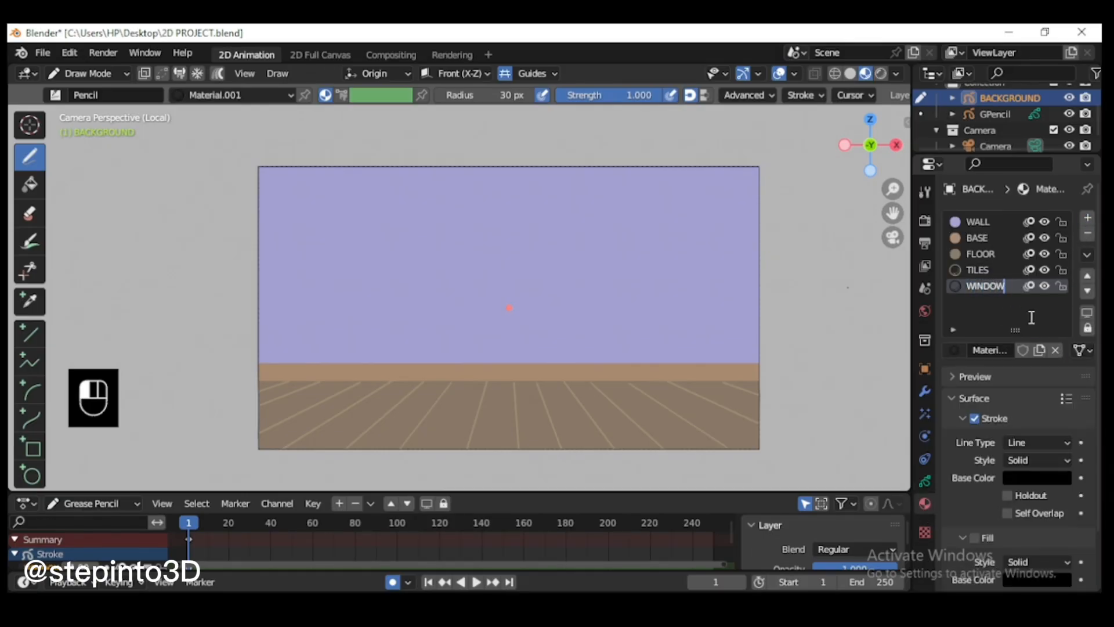
pyautogui.press('Return')
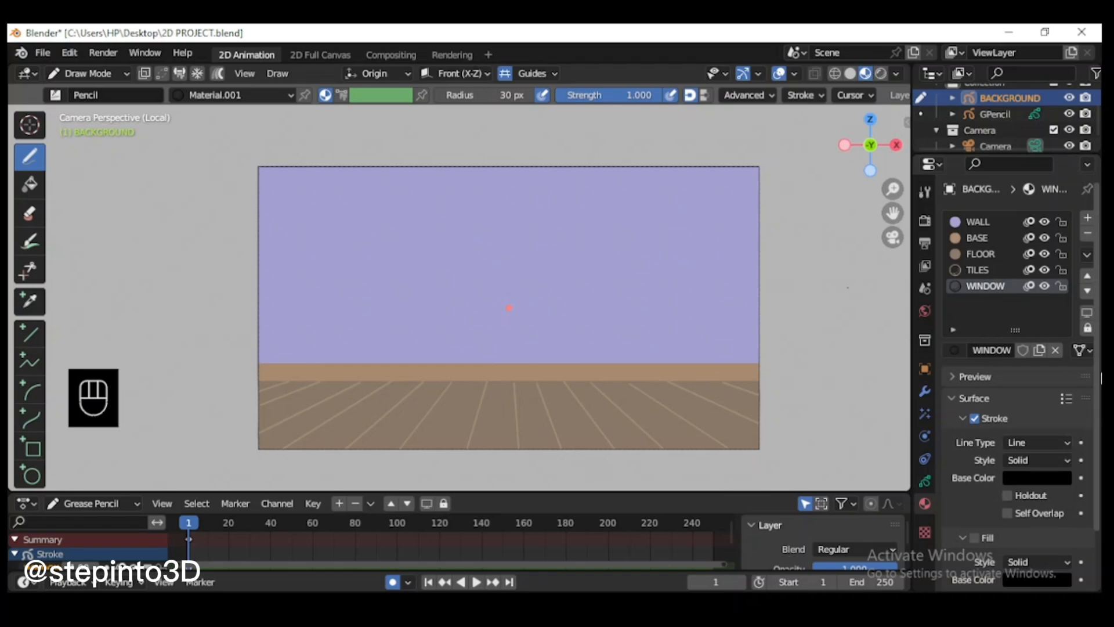
# Step: Enable Fill on the WINDOW material, setting its stroke colour to near-white and its fill colour to hex F5F5F5
pyautogui.scroll(-3, 989, 528)
pyautogui.click(974, 473)
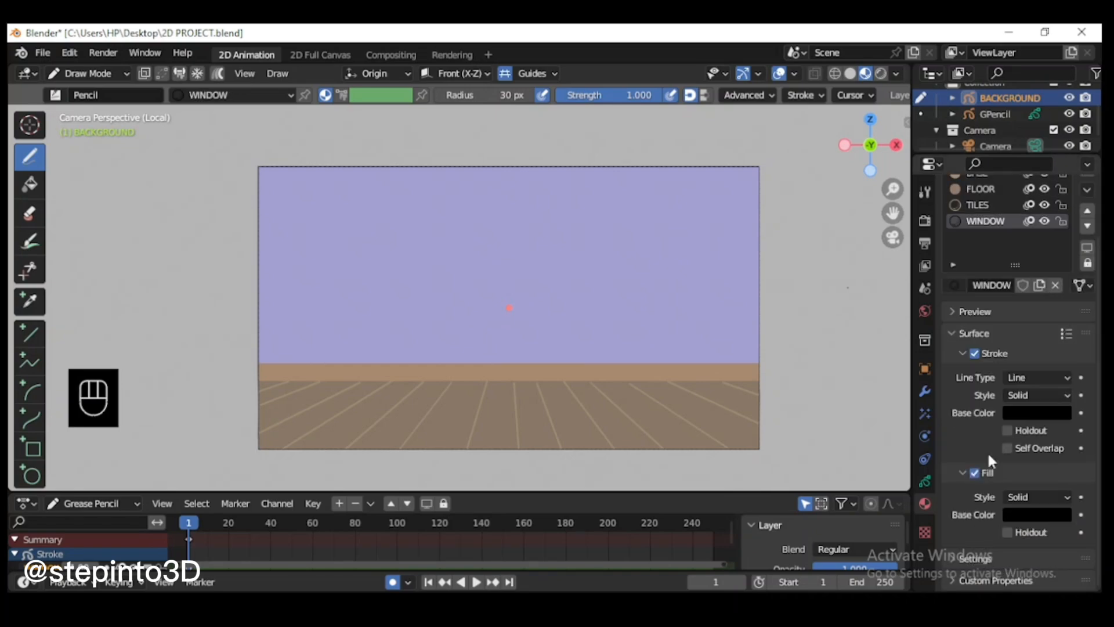
pyautogui.click(1045, 412)
pyautogui.moveTo(1062, 242); pyautogui.dragTo(1061, 185)
pyautogui.click(1036, 515)
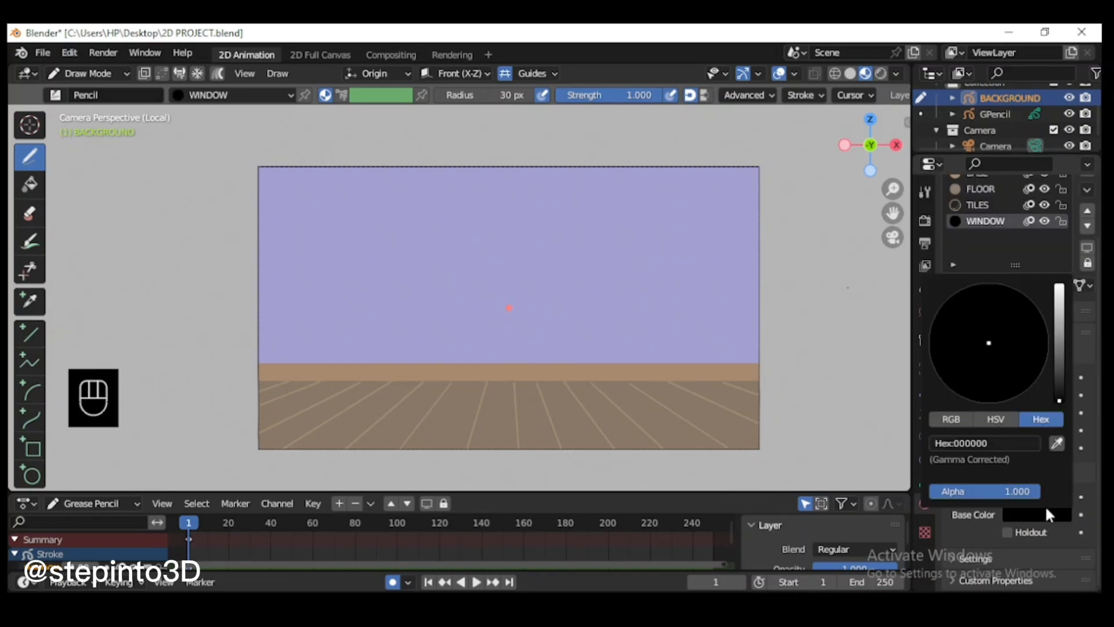
pyautogui.click(1039, 515)
pyautogui.click(1059, 287)
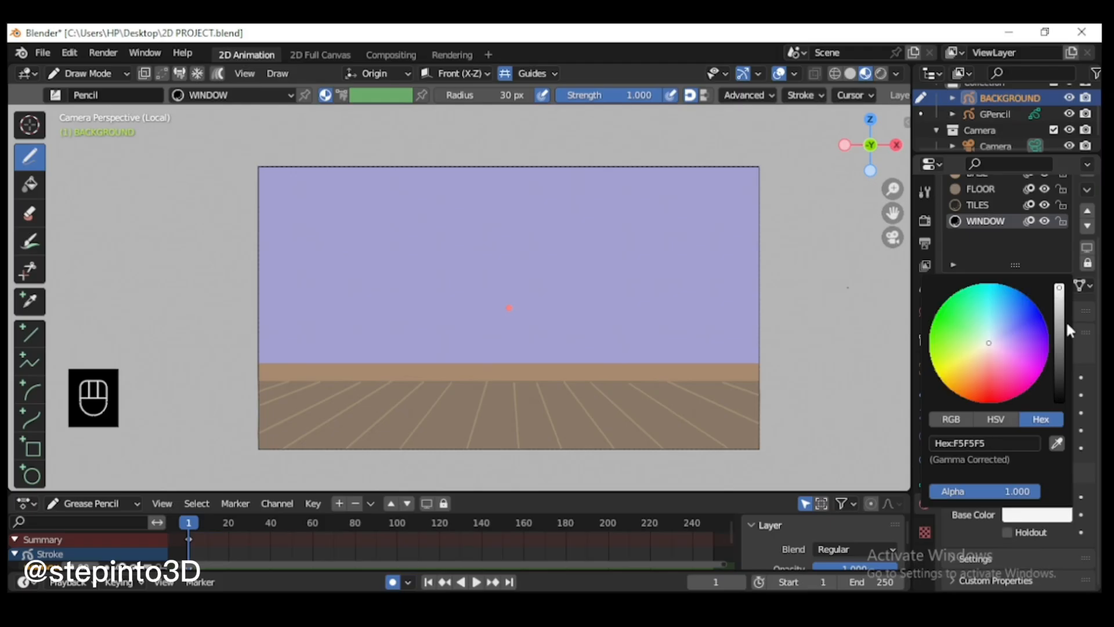
# Step: Draw a large, nearly square window box on the wall above the base strip, slightly left of centre, with the Box tool
pyautogui.click(30, 453)
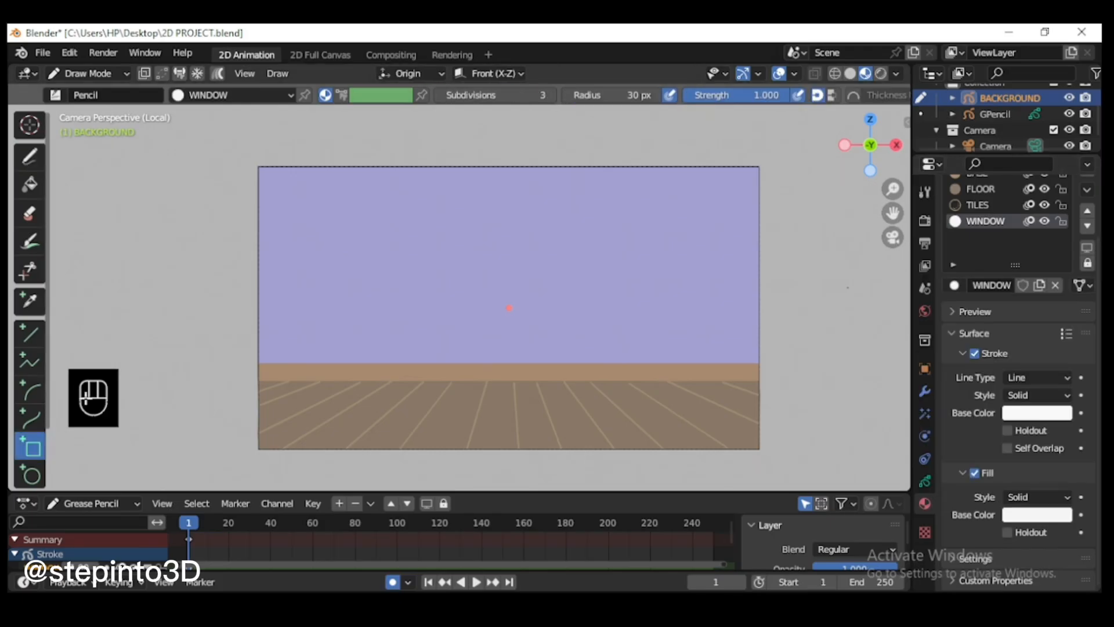
pyautogui.moveTo(893, 213); pyautogui.dragTo(905, 215)
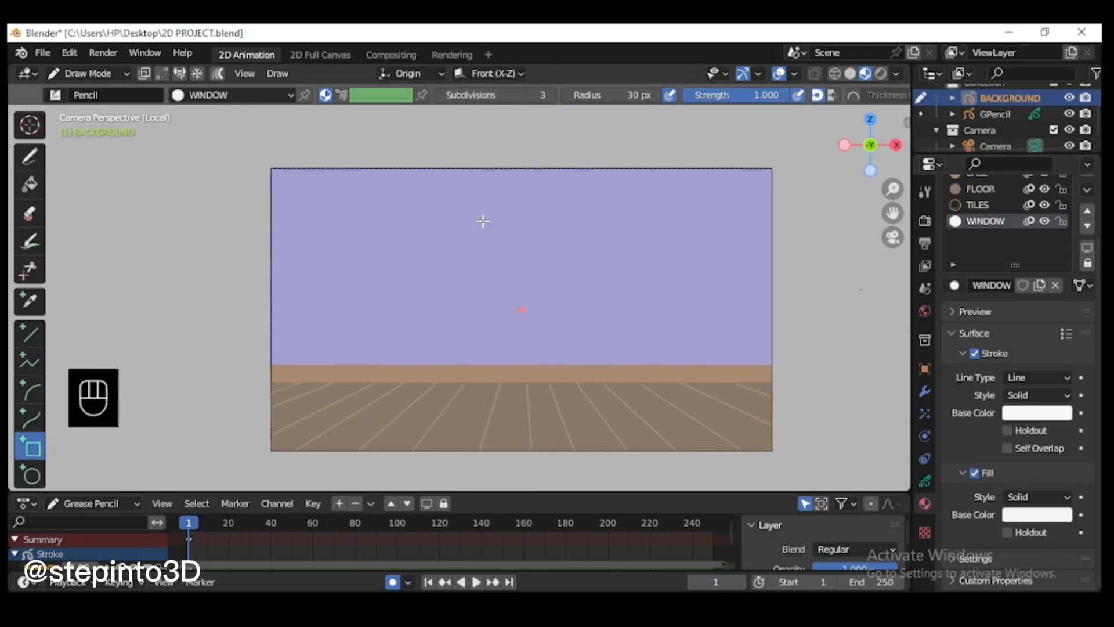
pyautogui.moveTo(434, 183); pyautogui.dragTo(585, 329)
pyautogui.press('Return')
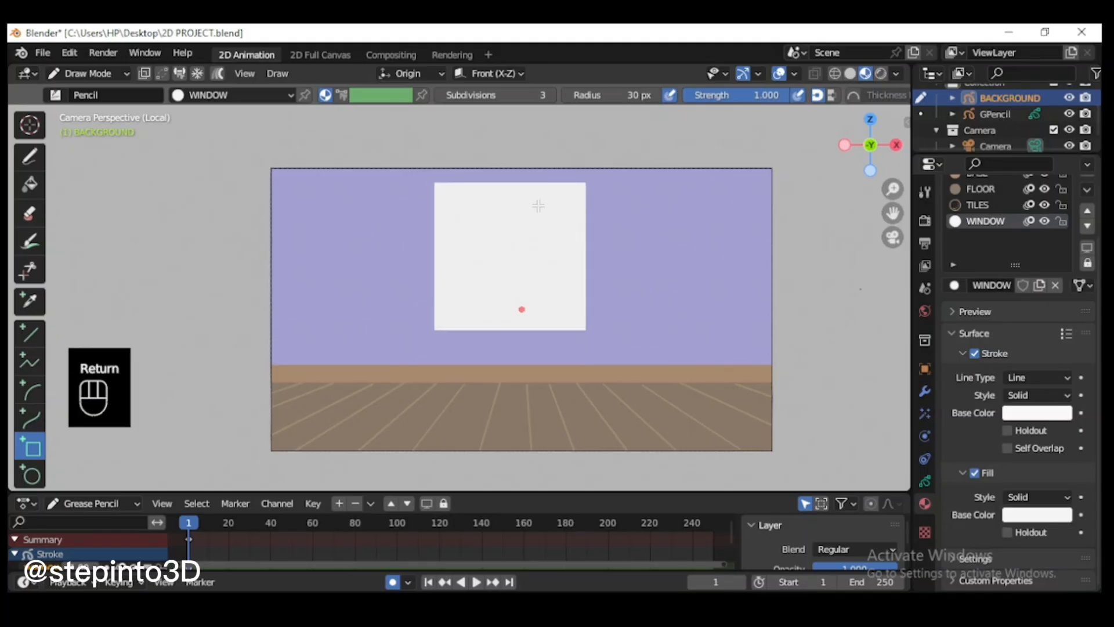
# Step: Draw a thin, wider box across the window's lower edge as its sill
pyautogui.moveTo(417, 326); pyautogui.dragTo(599, 337)
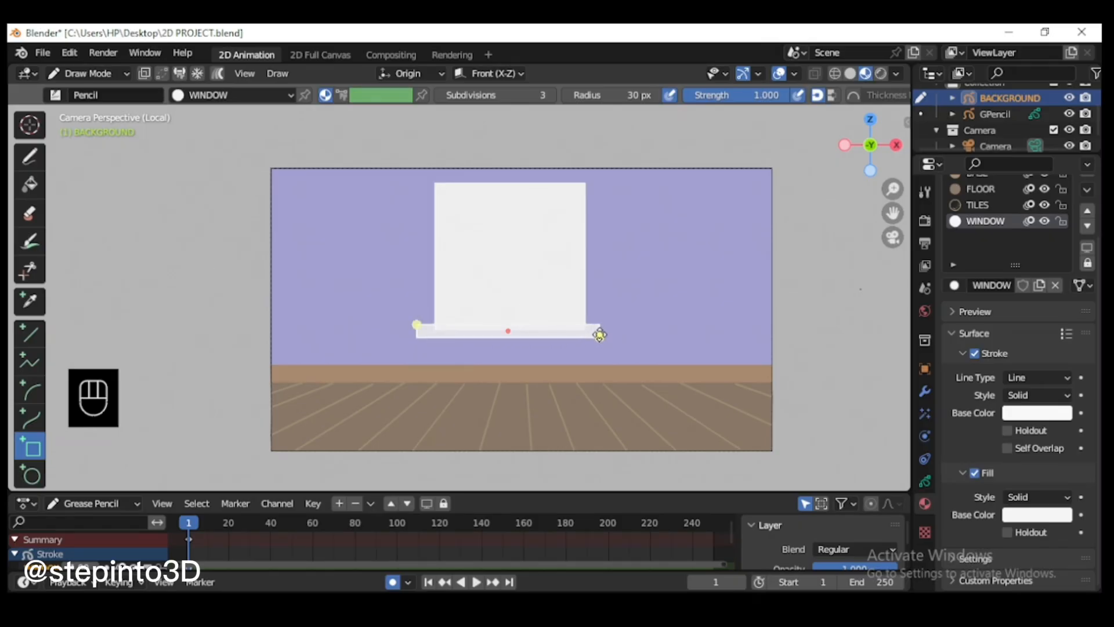
pyautogui.press('Return')
pyautogui.scroll(4, 531, 314)
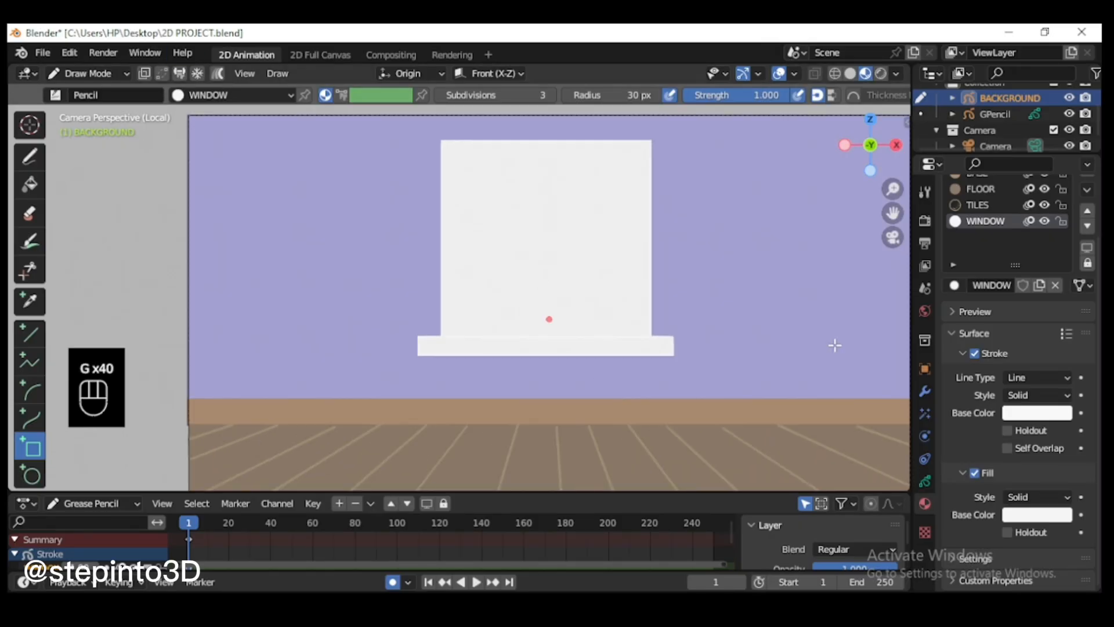
# Step: Add another layer above the window layer, rename it, and return to the object's material list
pyautogui.click(925, 481)
pyautogui.click(1080, 203)
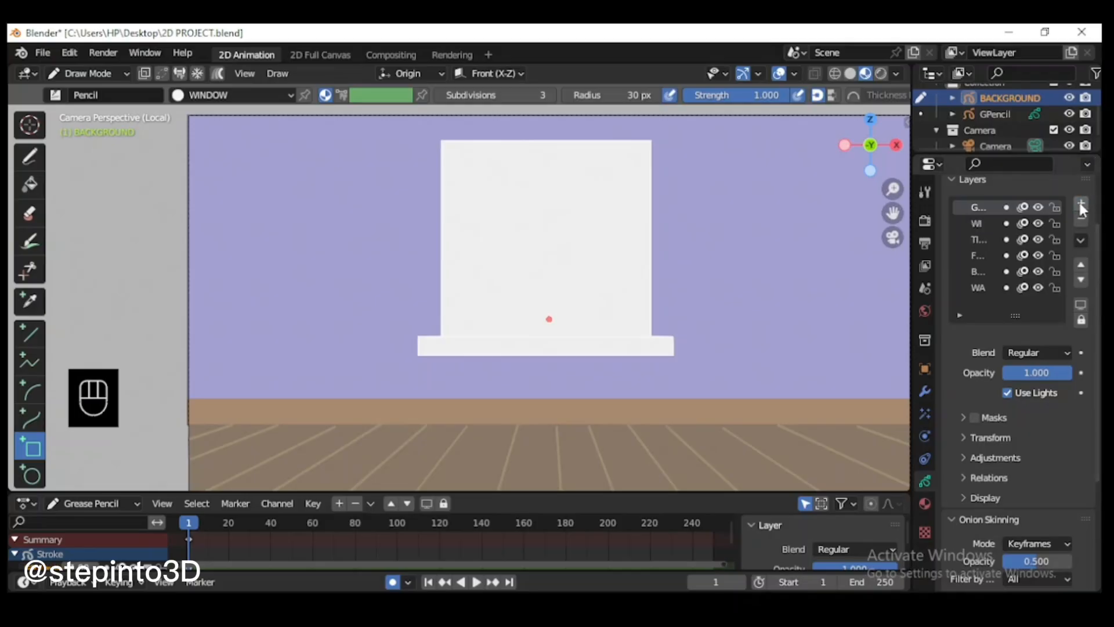
pyautogui.write('ASS')
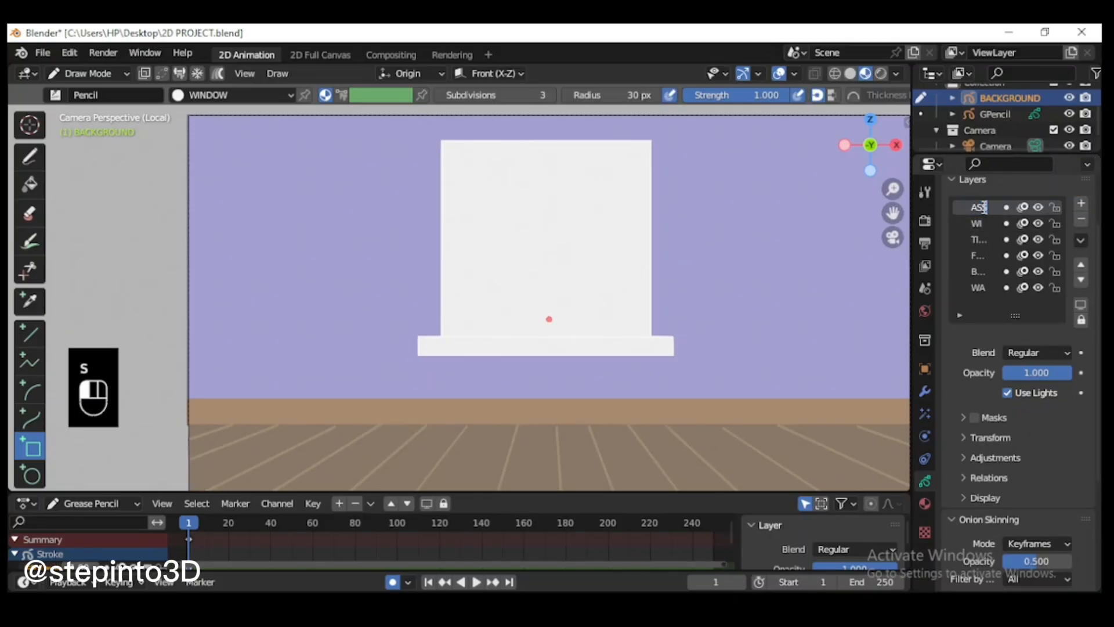
pyautogui.click(925, 504)
pyautogui.scroll(3, 996, 340)
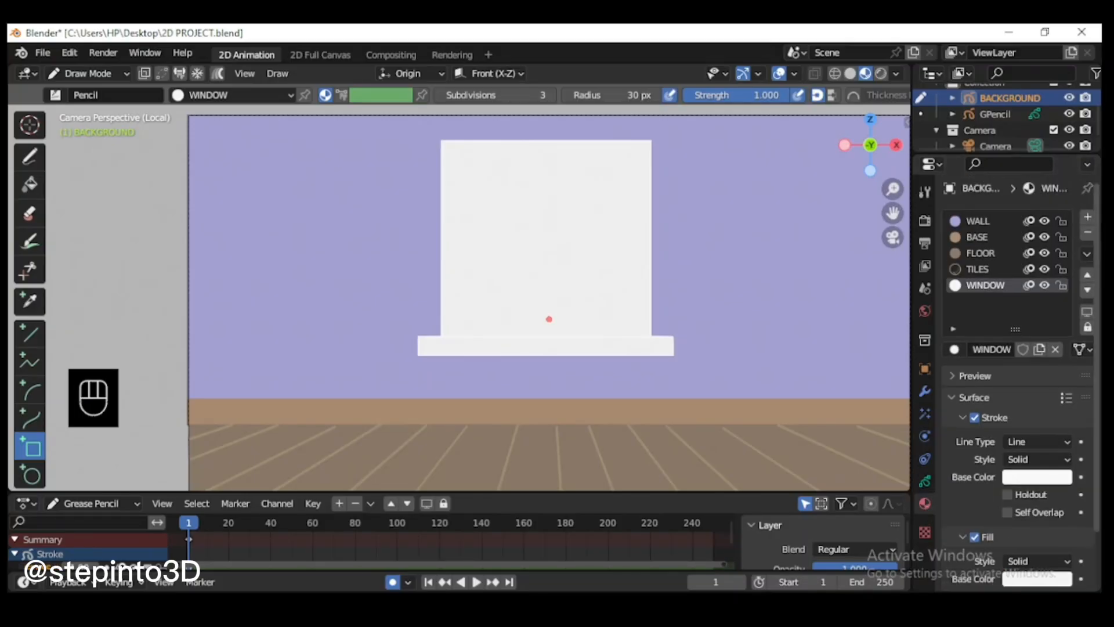
# Step: Add a new material slot to the background object with a new material named GLASS
pyautogui.click(1088, 217)
pyautogui.click(1016, 348)
pyautogui.doubleClick(987, 302)
pyautogui.write('G')
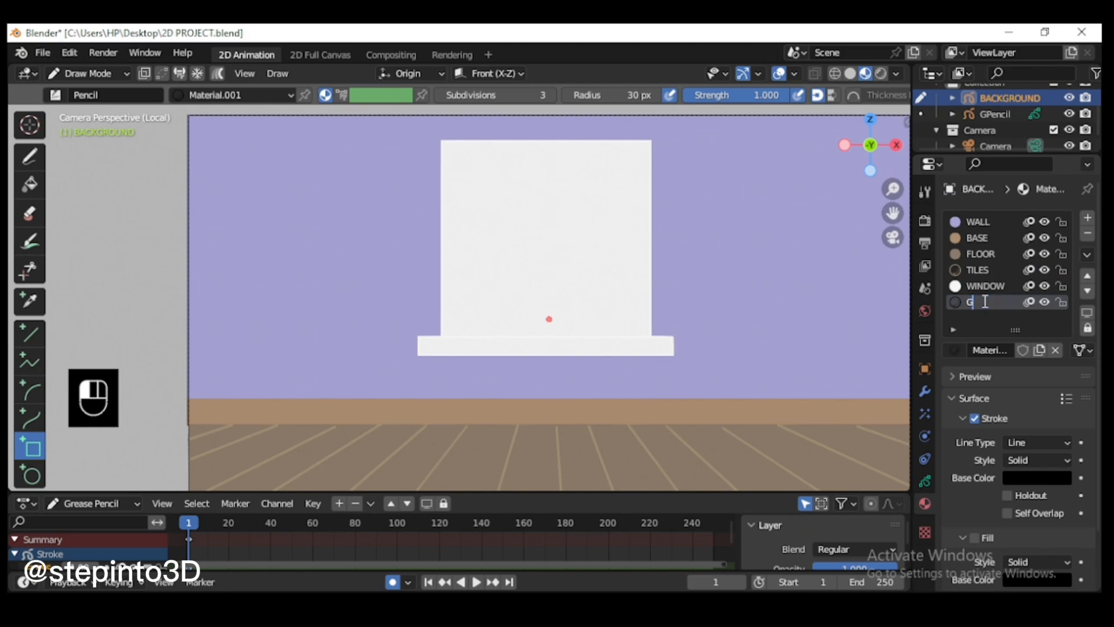
pyautogui.write('LASS')
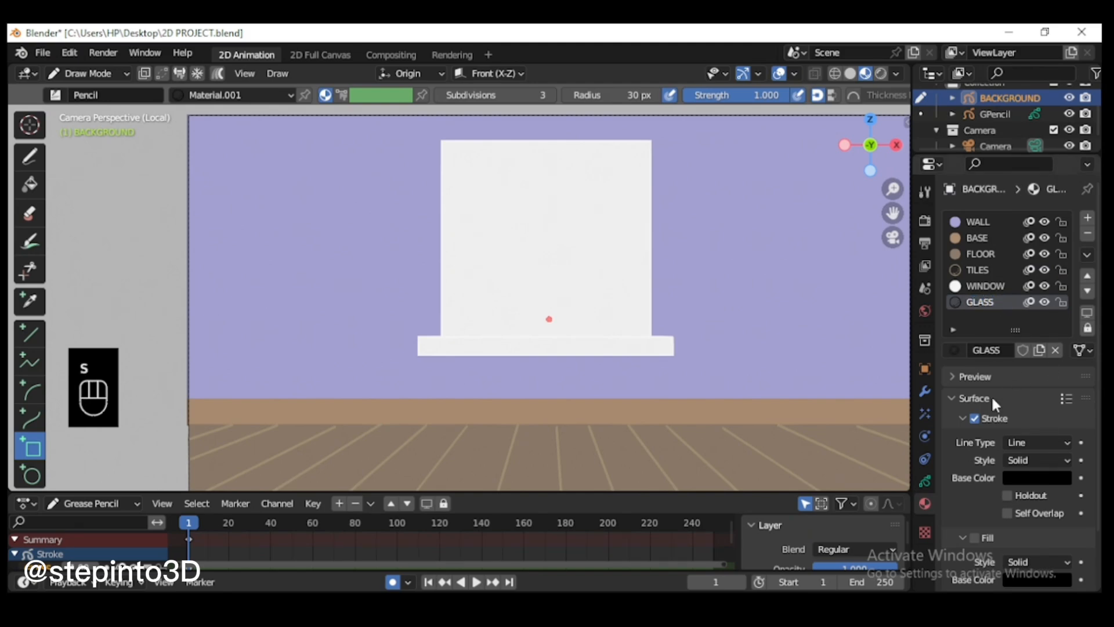
# Step: Disable Stroke and enable Fill on the GLASS material, setting its fill colour to hex 1E223A
pyautogui.click(975, 418)
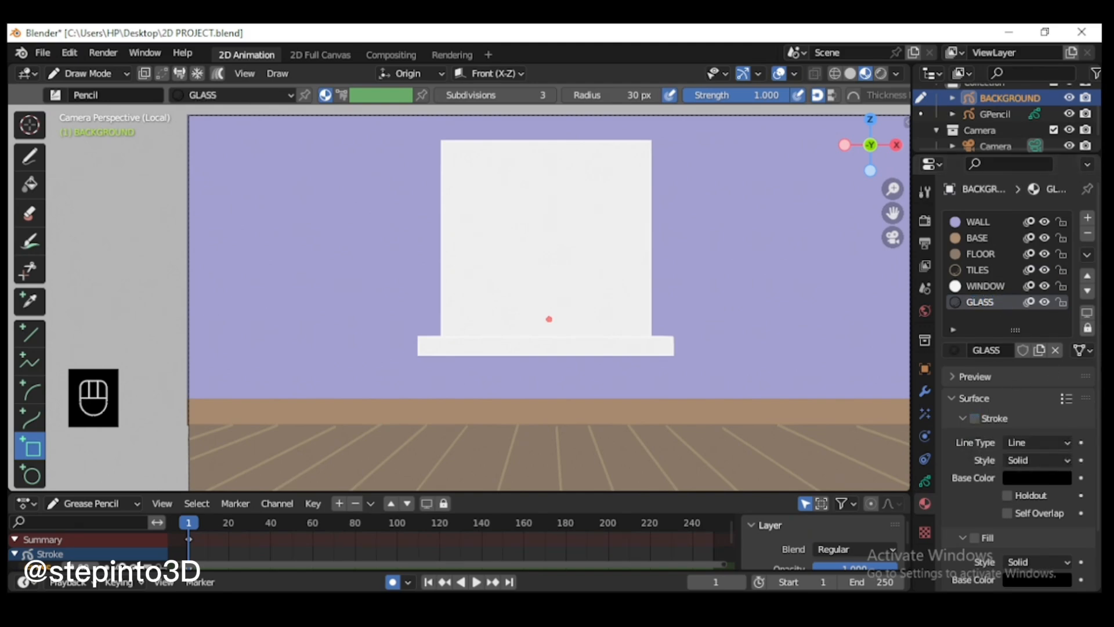
pyautogui.click(975, 537)
pyautogui.scroll(-3, 1054, 493)
pyautogui.click(1029, 508)
pyautogui.click(991, 443)
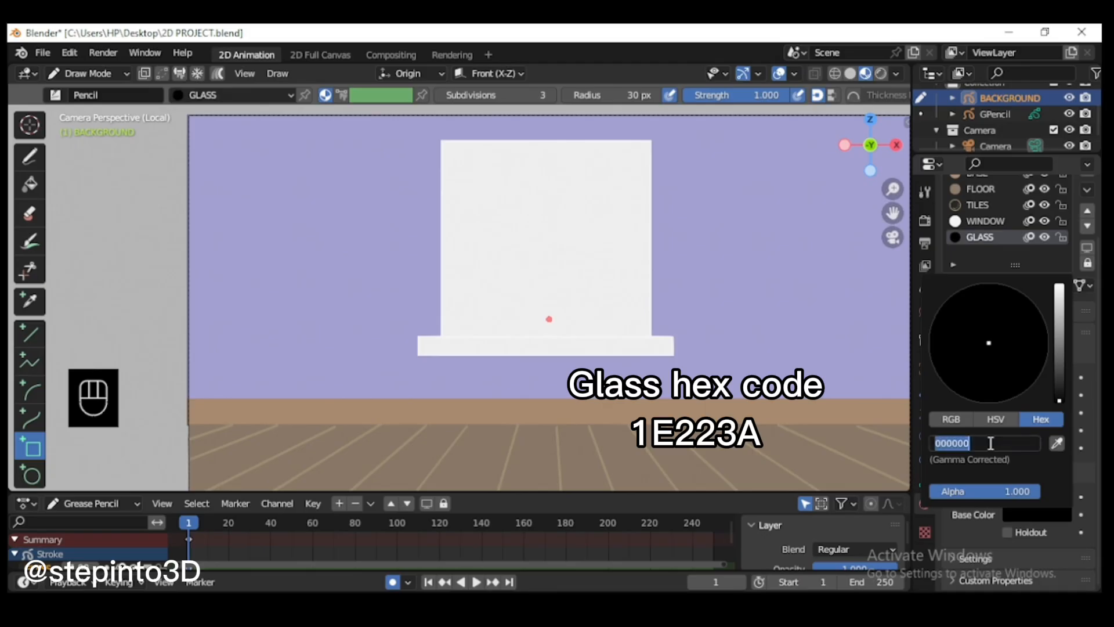
pyautogui.write('1E223A')
pyautogui.press('Return')
pyautogui.scroll(3, 1083, 523)
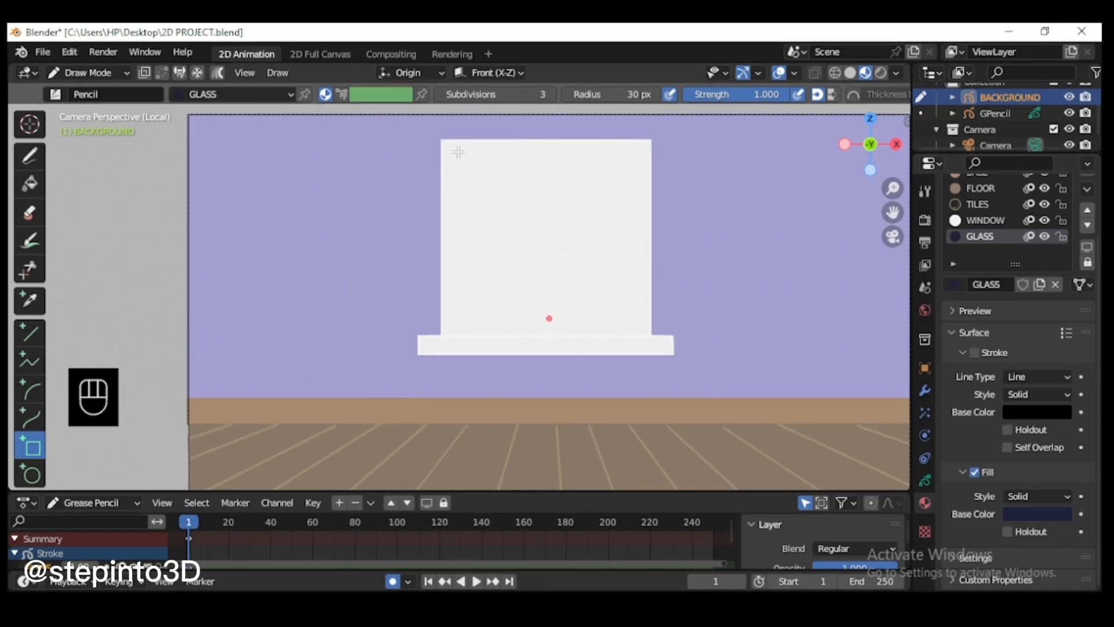
# Step: Draw a glass pane box in the window's upper left area and duplicate it about 1.09 m to the right in Edit Mode
pyautogui.moveTo(458, 152); pyautogui.dragTo(536, 256)
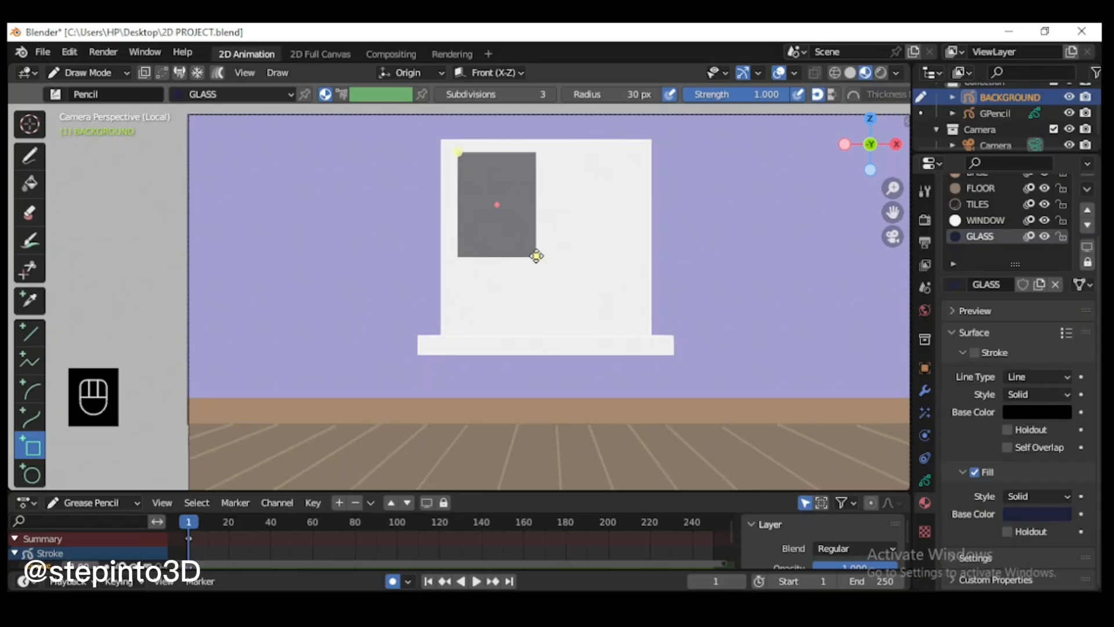
pyautogui.press('Return')
pyautogui.click(80, 74)
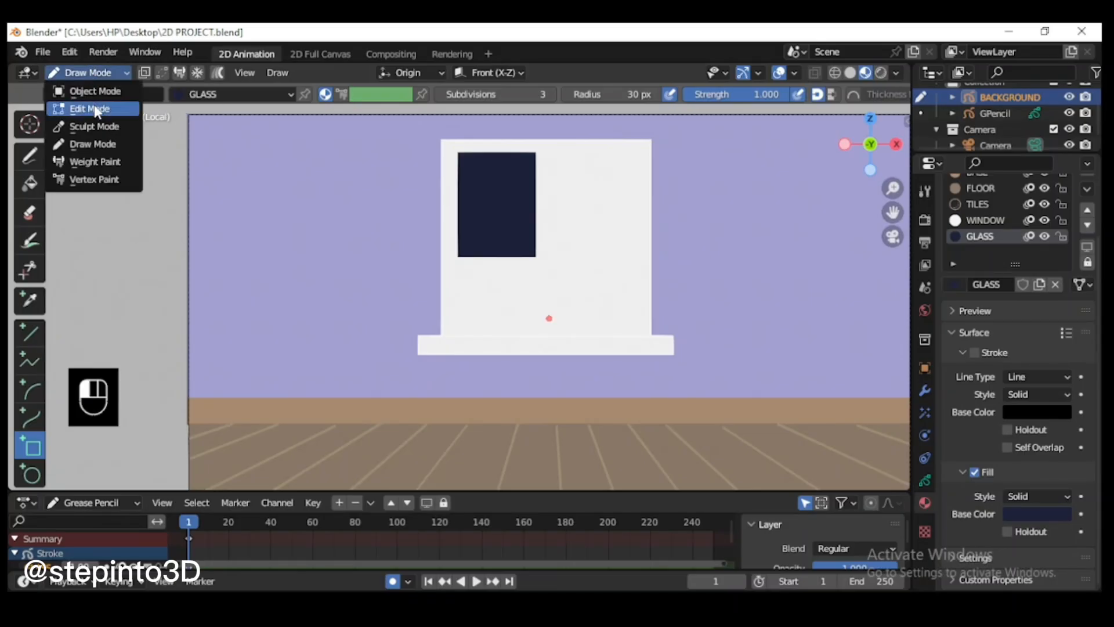
pyautogui.click(84, 110)
pyautogui.press('l')
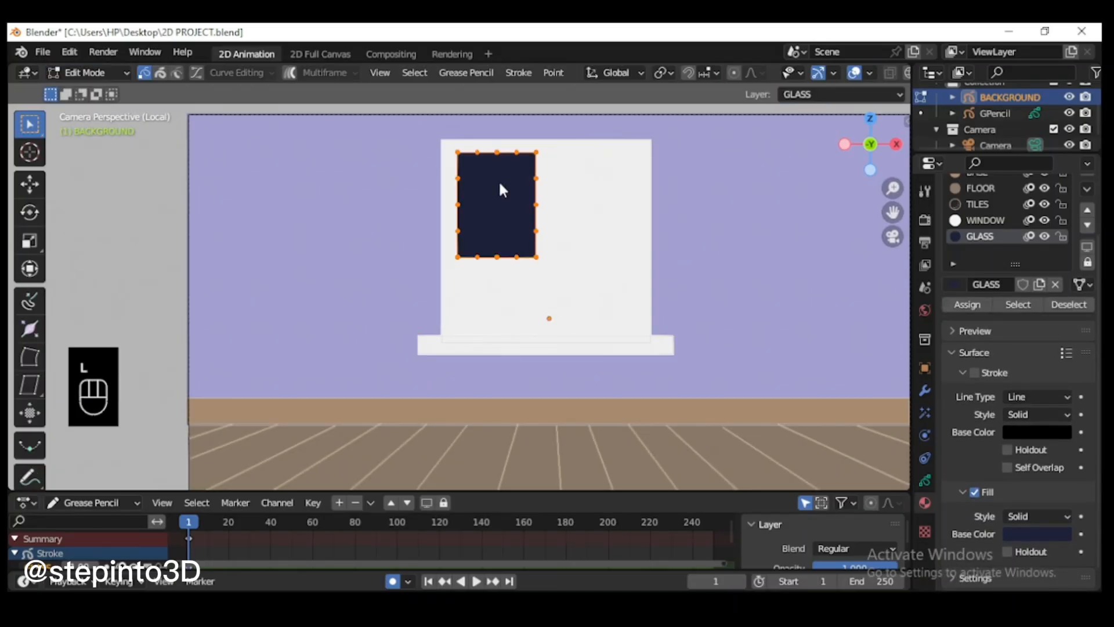
pyautogui.hotkey('shift', 'd')
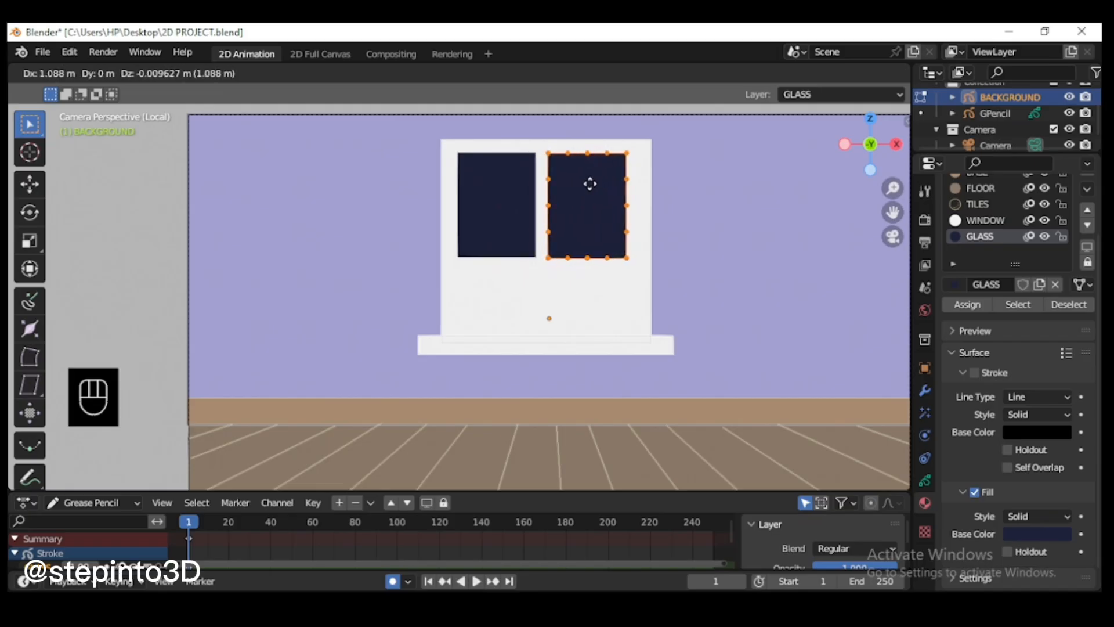
pyautogui.click(590, 184)
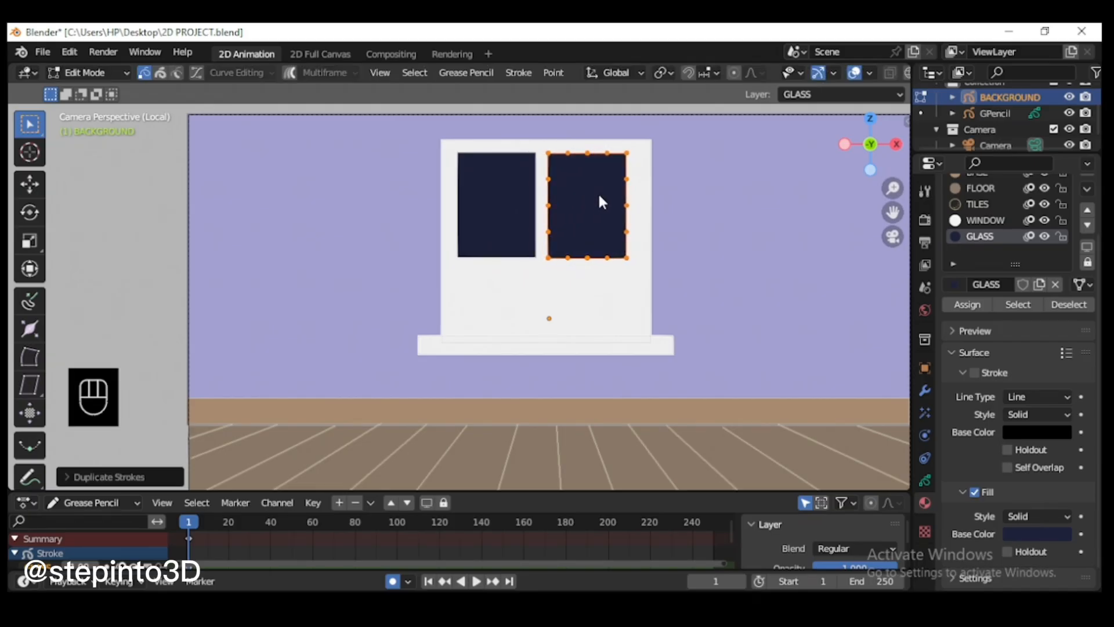
# Step: Duplicate both upper glass panes about 1.36 m straight down to form the window's lower row
pyautogui.keyDown('shift'); pyautogui.click(514, 209); pyautogui.keyUp('shift')
pyautogui.press('l')
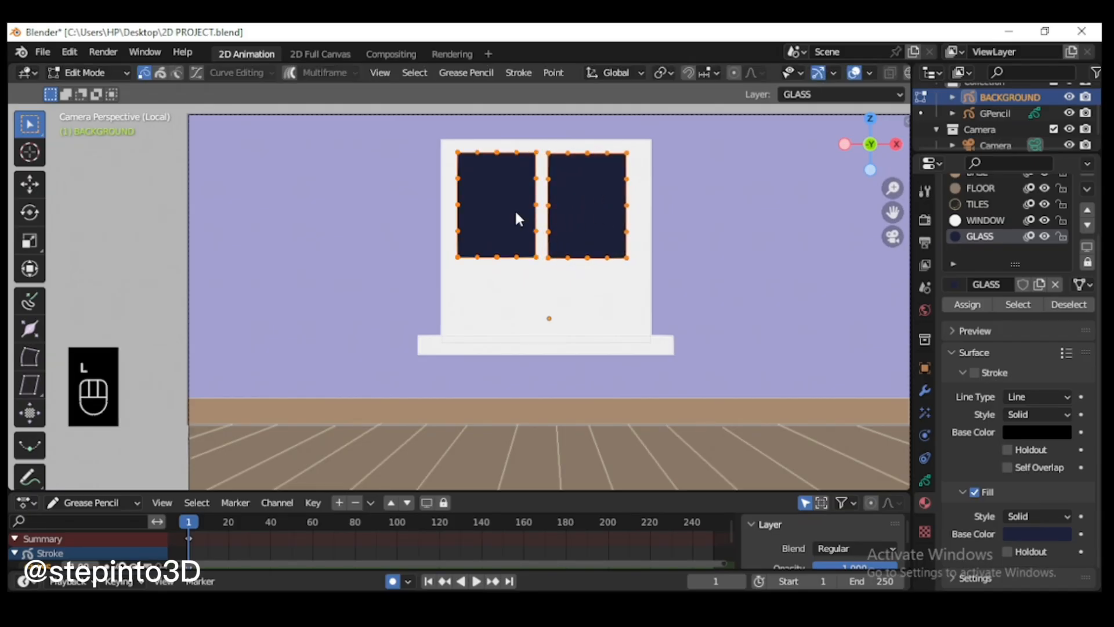
pyautogui.hotkey('shift', 'd')
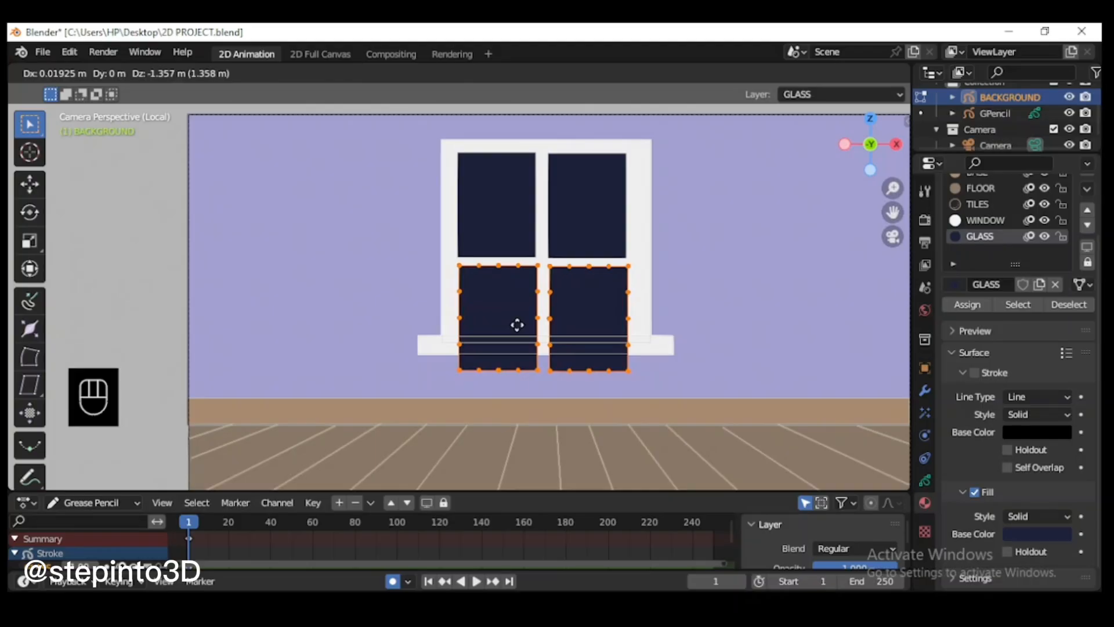
pyautogui.click(518, 320)
# Step: Select the base strip, floor and tile lines together and move them down about 0.18 m along Z
pyautogui.scroll(-2, 597, 424)
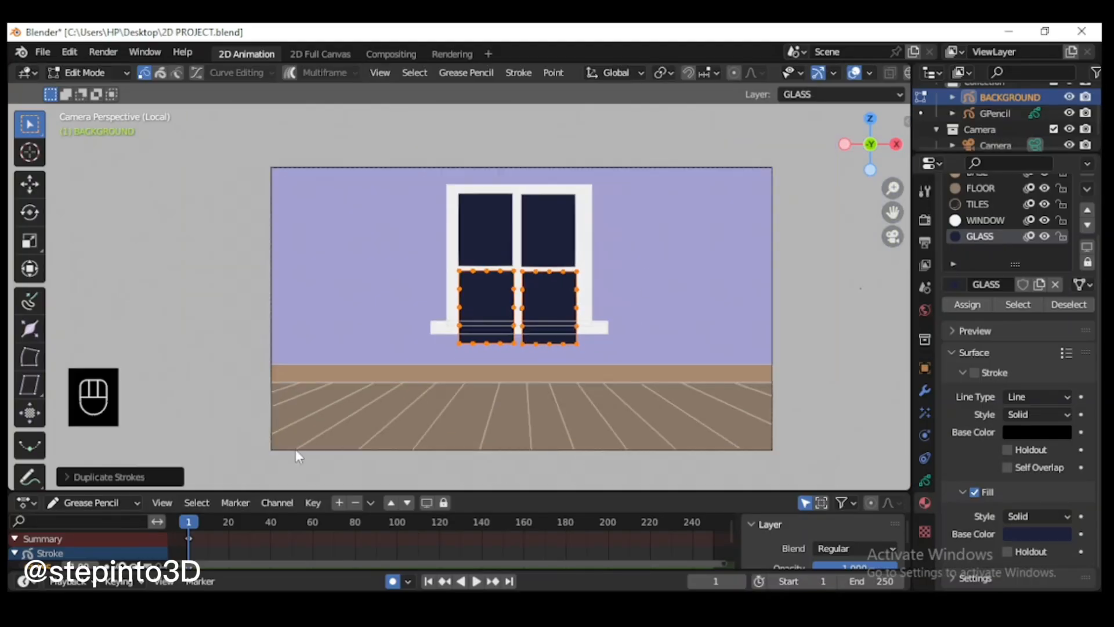
pyautogui.moveTo(294, 449); pyautogui.dragTo(809, 362)
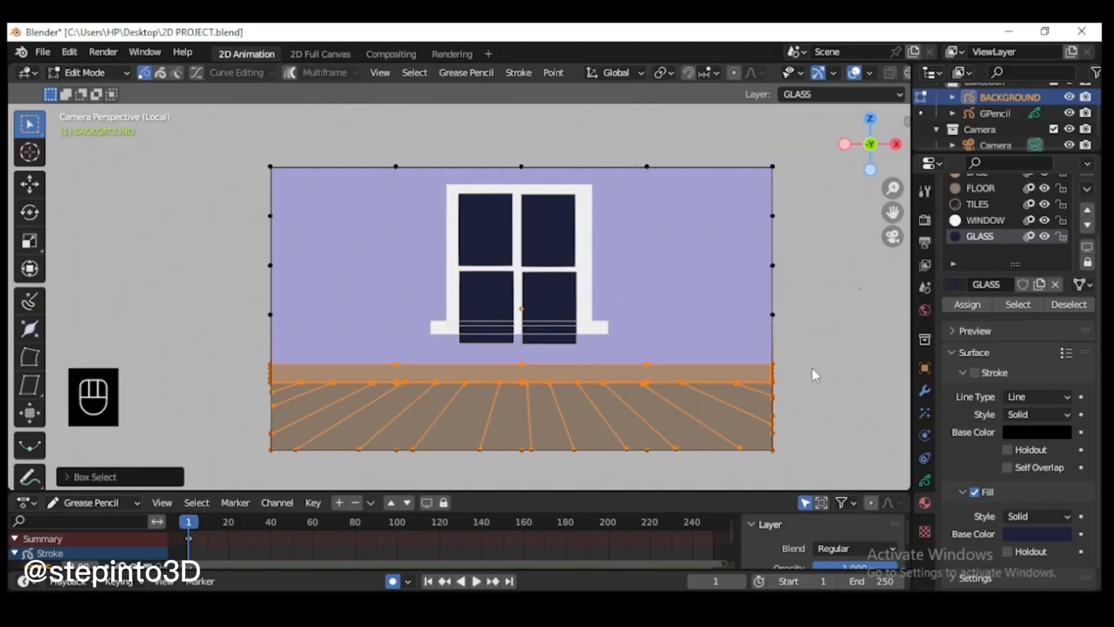
pyautogui.click(812, 368)
pyautogui.moveTo(232, 462); pyautogui.dragTo(819, 379)
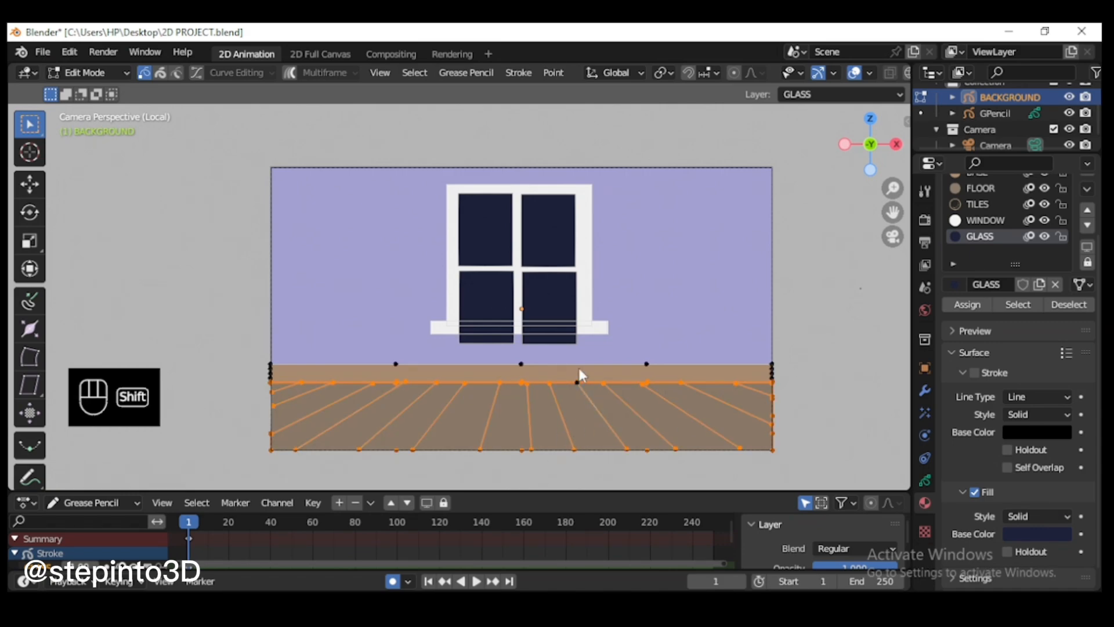
pyautogui.press('l')
pyautogui.press('g')
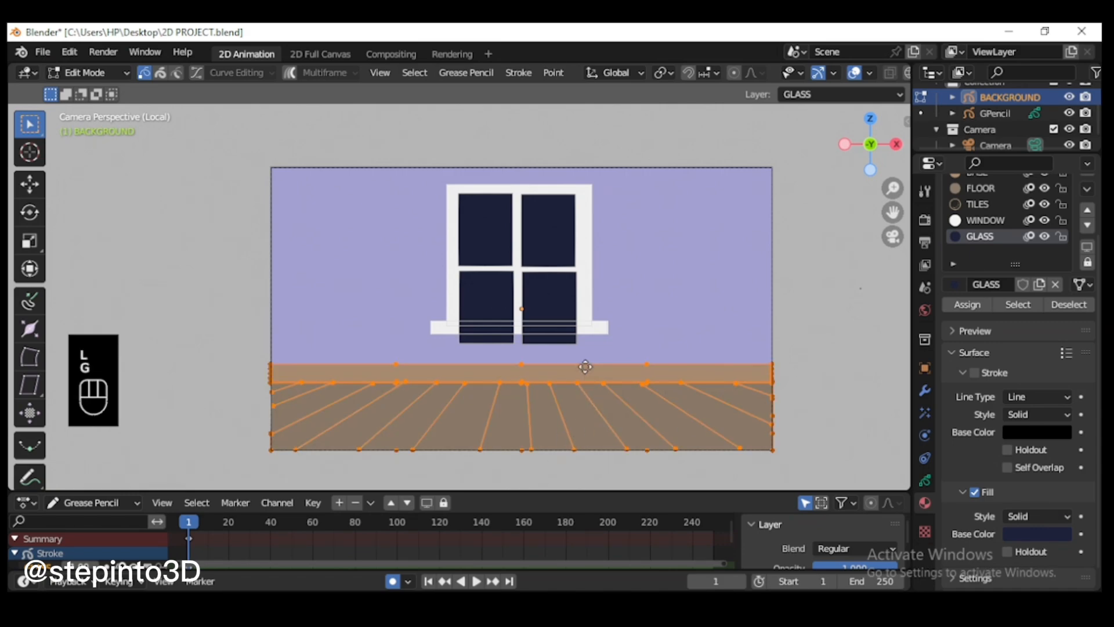
pyautogui.press('z')
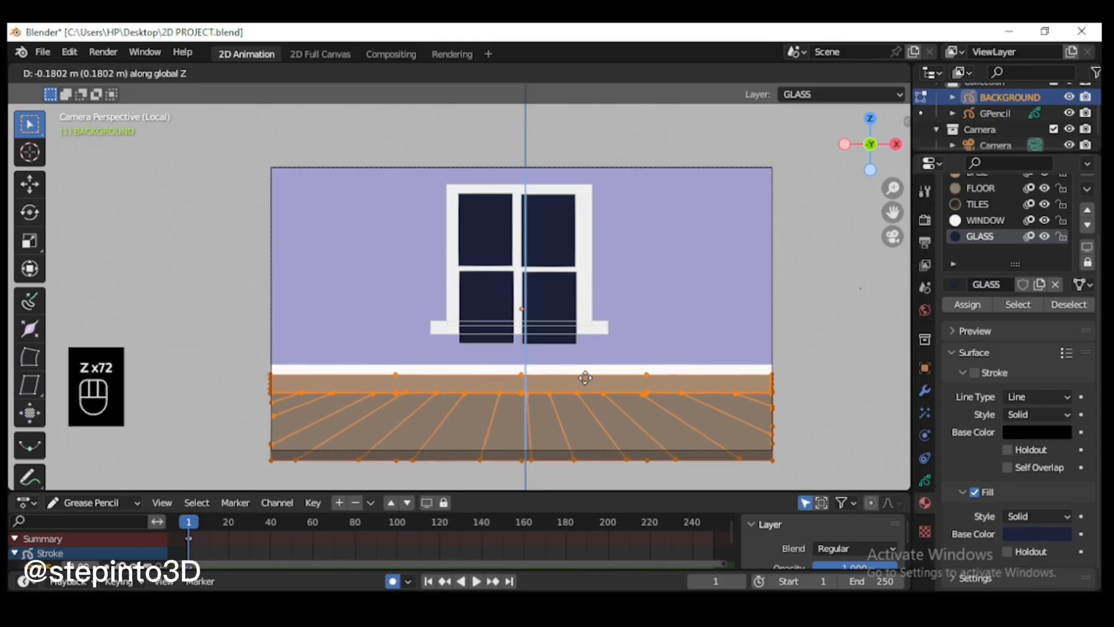
pyautogui.click(585, 377)
pyautogui.click(812, 394)
# Step: Scale the wall to about 1.06 along Z and move it down along Z to meet the base strip
pyautogui.click(554, 367)
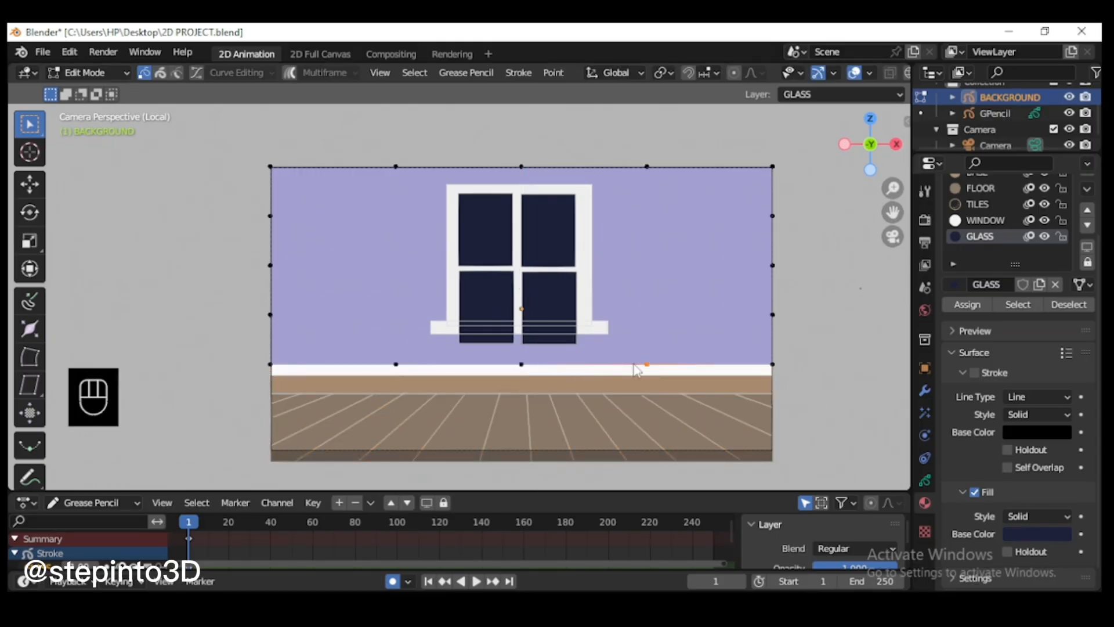
pyautogui.press('s')
pyautogui.press('z')
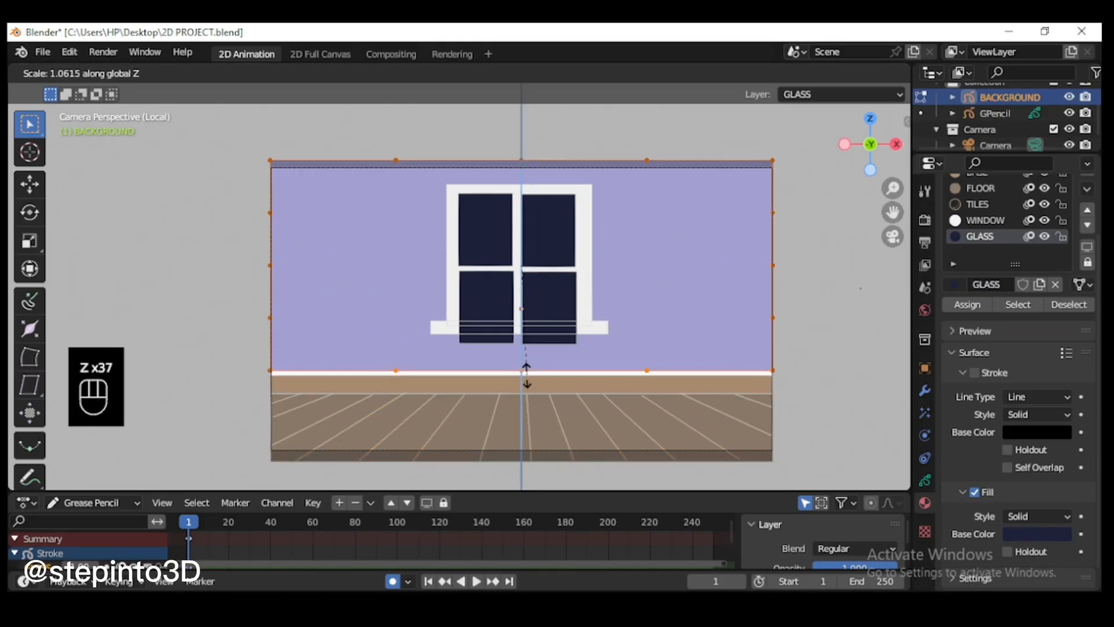
pyautogui.click(611, 317)
pyautogui.press('g')
pyautogui.press('z')
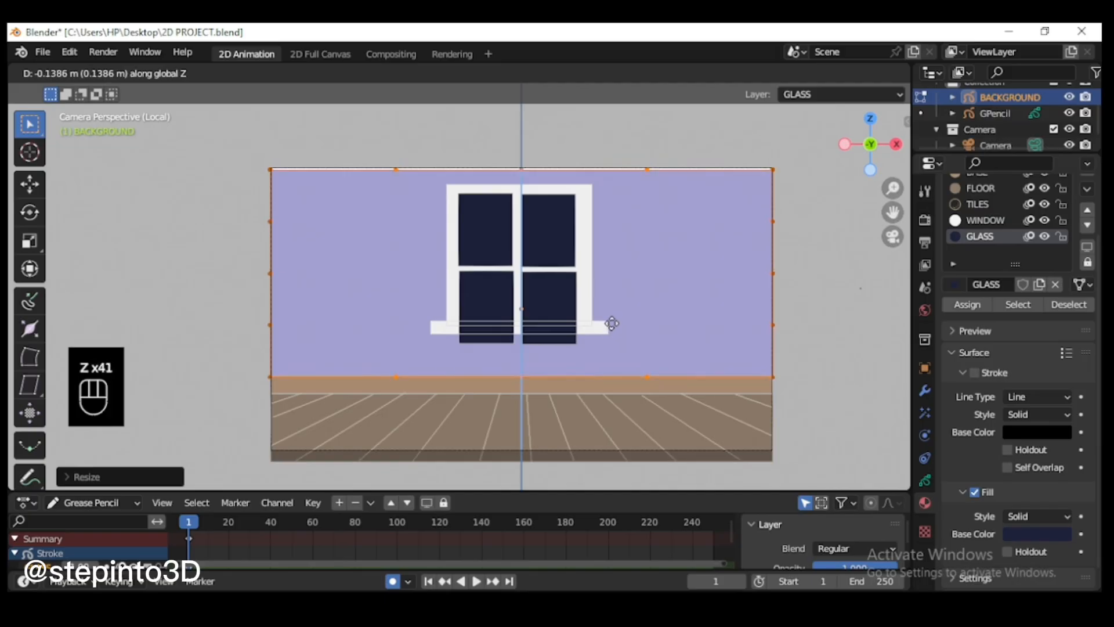
pyautogui.click(612, 321)
pyautogui.click(770, 323)
# Step: Move the window sill straight down along Z, clear of the window frame's lower edge
pyautogui.scroll(3, 516, 385)
pyautogui.click(708, 360)
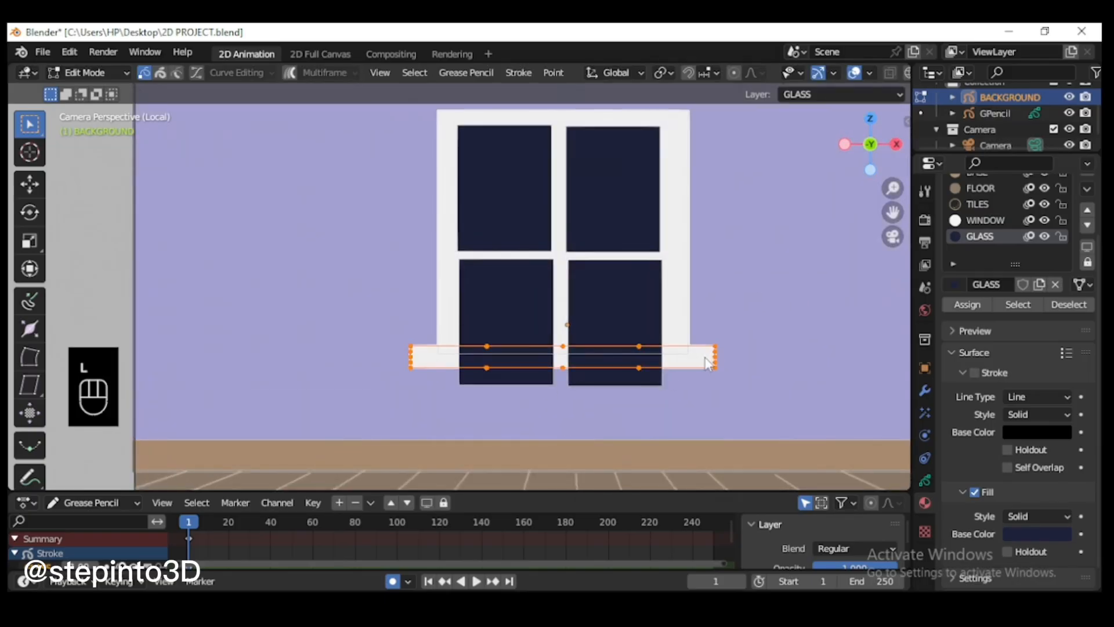
pyautogui.press('g')
pyautogui.press('z')
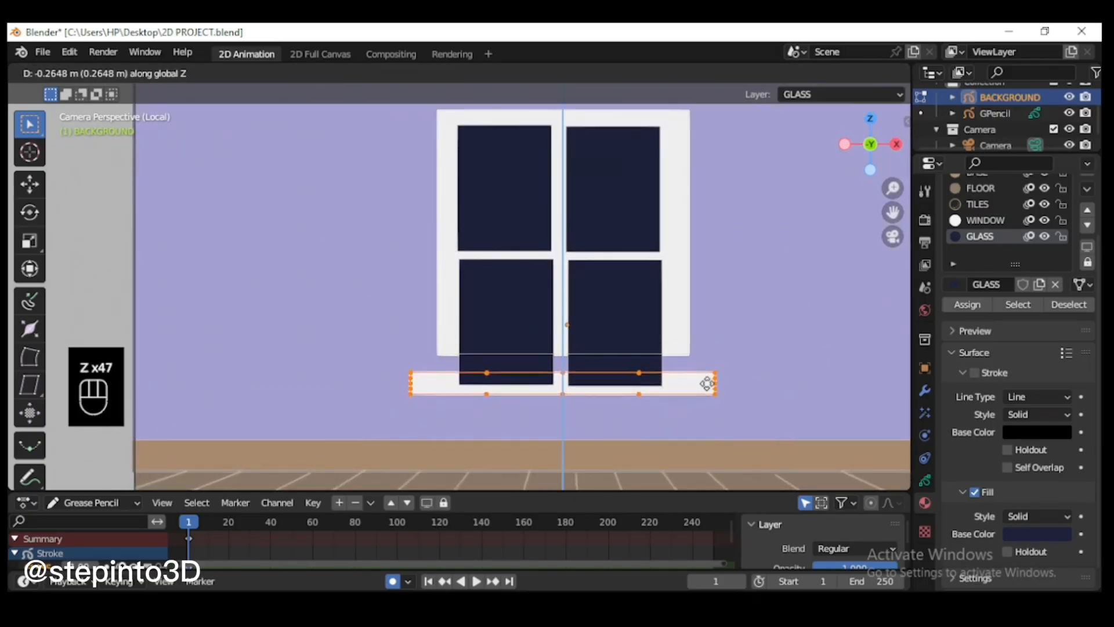
pyautogui.click(629, 208)
# Step: Select all four glass panes and scale them down uniformly
pyautogui.click(566, 221)
pyautogui.press('l')
pyautogui.press('l')
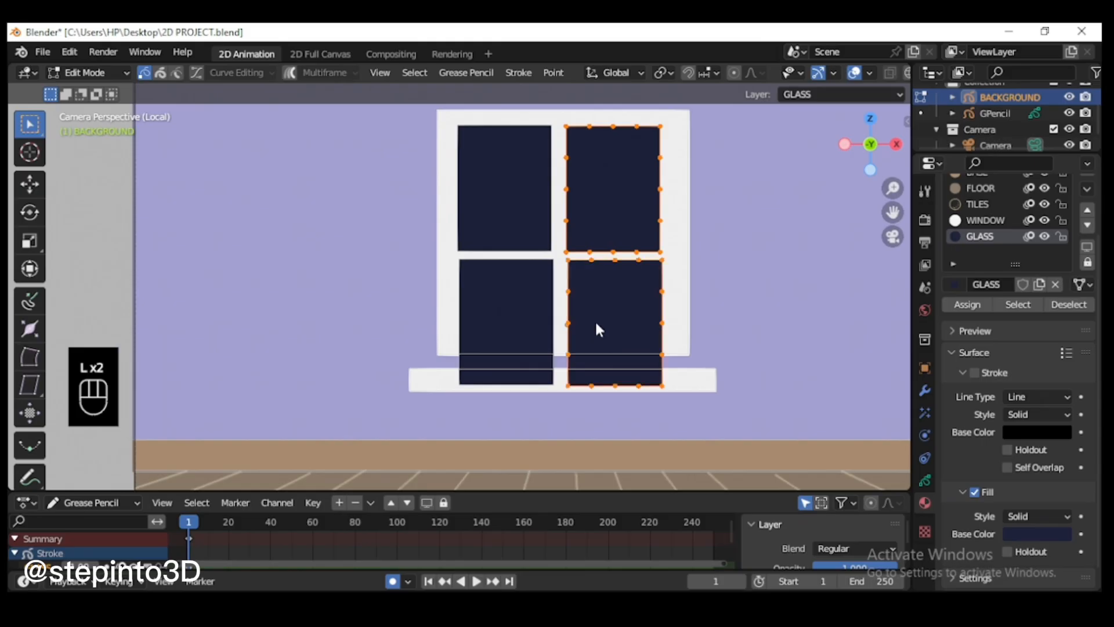
pyautogui.press('l')
pyautogui.press('l')
pyautogui.press('s')
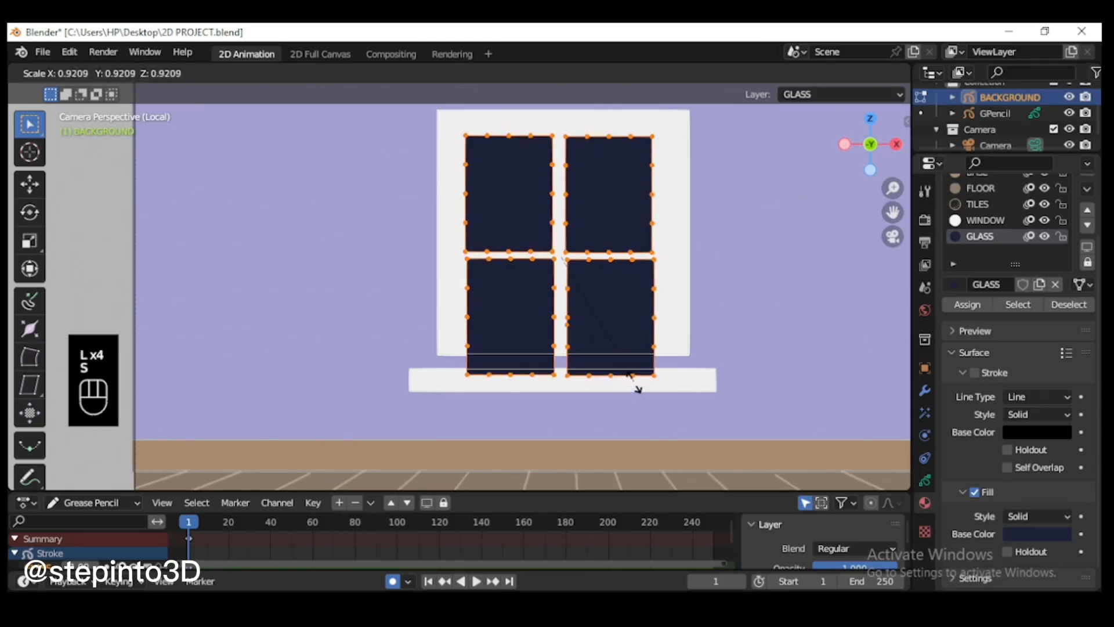
pyautogui.click(627, 377)
# Step: Move the four glass panes up inside the window frame, widen them along X, and centre them in the frame
pyautogui.press('g')
pyautogui.click(591, 244)
pyautogui.press('s')
pyautogui.press('x')
pyautogui.click(685, 247)
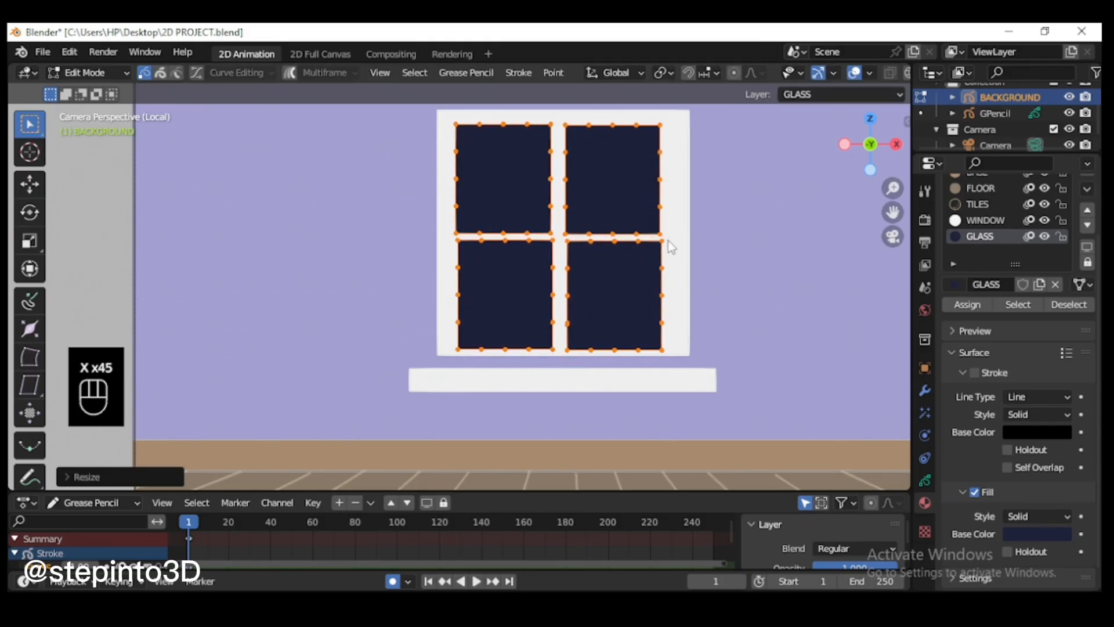
pyautogui.press('g')
pyautogui.click(677, 237)
# Step: Stretch the white window frame slightly along Z and shift it down along Z to even its border around the panes
pyautogui.click(684, 246)
pyautogui.press('l')
pyautogui.press('s')
pyautogui.press('z')
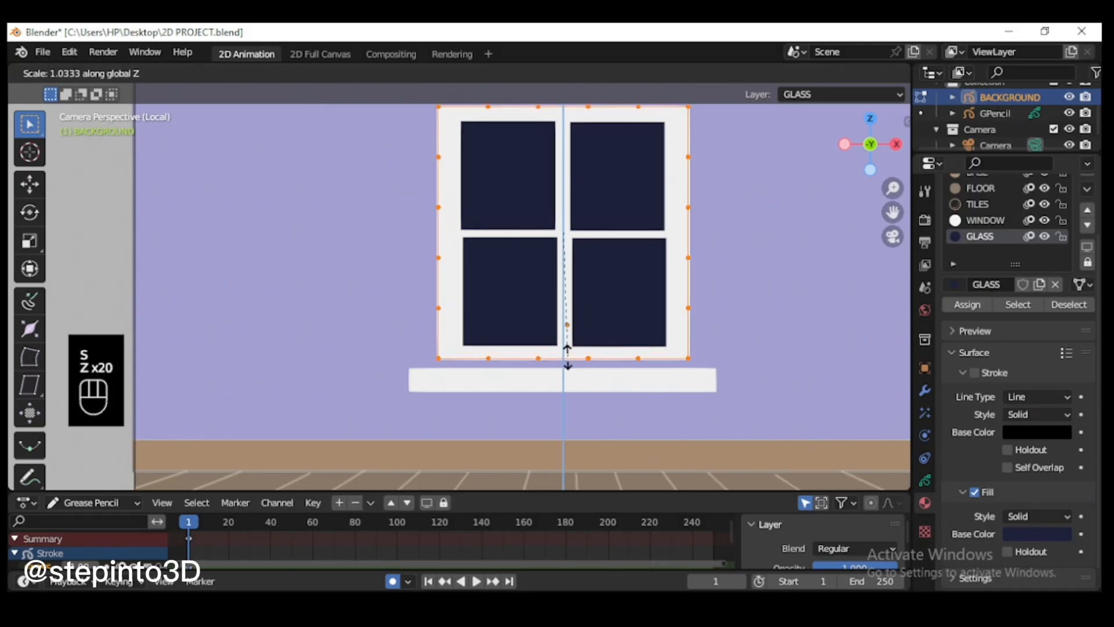
pyautogui.click(568, 369)
pyautogui.press('g')
pyautogui.click(592, 288)
pyautogui.hotkey('ctrl', 'z')
pyautogui.press('g')
pyautogui.press('z')
pyautogui.click(584, 292)
# Step: Move the window sill up along Z until it touches the window frame's lower edge
pyautogui.click(627, 389)
pyautogui.press('l')
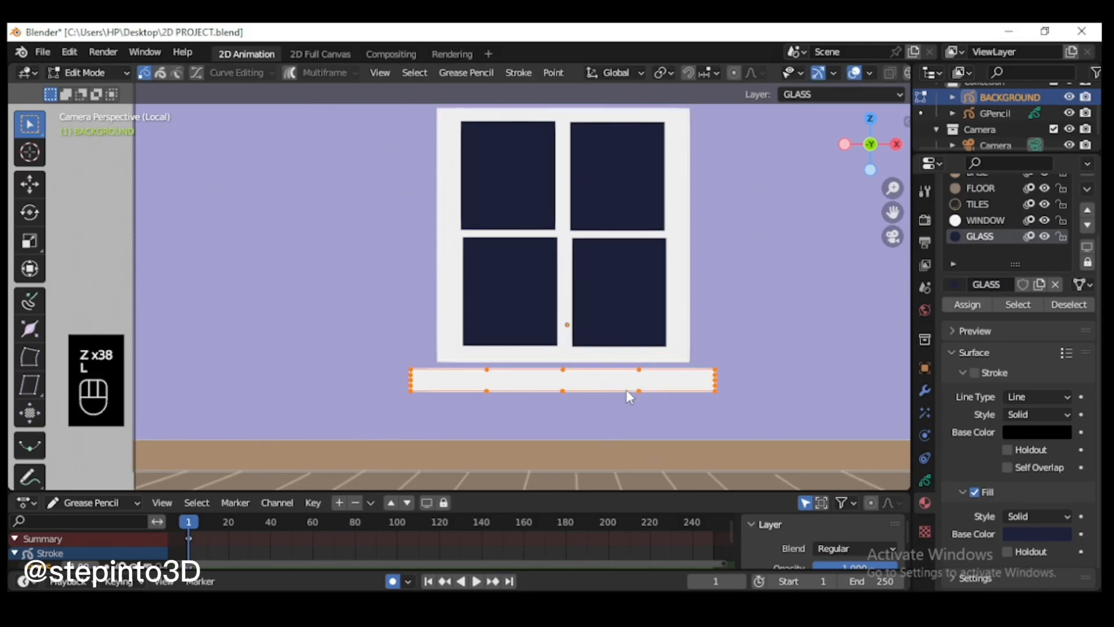
pyautogui.press('g')
pyautogui.press('z')
pyautogui.click(626, 379)
pyautogui.scroll(-1, 666, 247)
pyautogui.scroll(1, 667, 243)
# Step: Nudge the white window frame along X and adjust its width along X around the glass panes
pyautogui.click(680, 210)
pyautogui.press('l')
pyautogui.press('g')
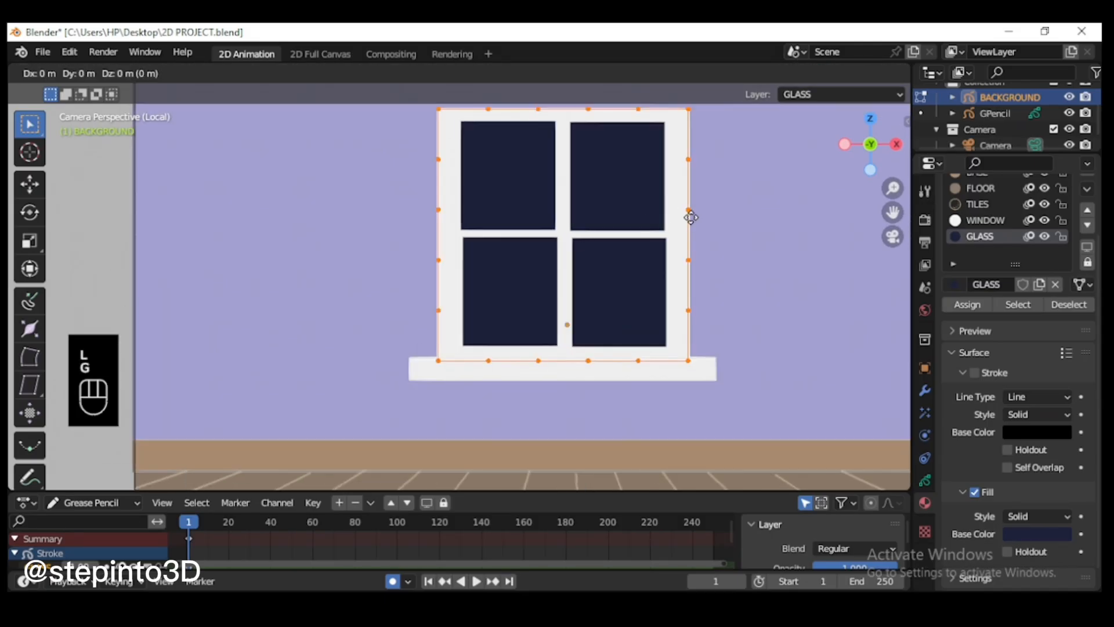
pyautogui.press('x')
pyautogui.click(688, 217)
pyautogui.press('s')
pyautogui.press('x')
pyautogui.click(680, 216)
# Step: Shift the two right-hand glass panes left about 0.03 m along X to narrow the central bar
pyautogui.scroll(1, 680, 216)
pyautogui.moveTo(892, 212); pyautogui.dragTo(891, 278)
pyautogui.click(618, 285)
pyautogui.keyDown('shift'); pyautogui.click(593, 326); pyautogui.keyUp('shift')
pyautogui.press('l')
pyautogui.press('g')
pyautogui.press('x')
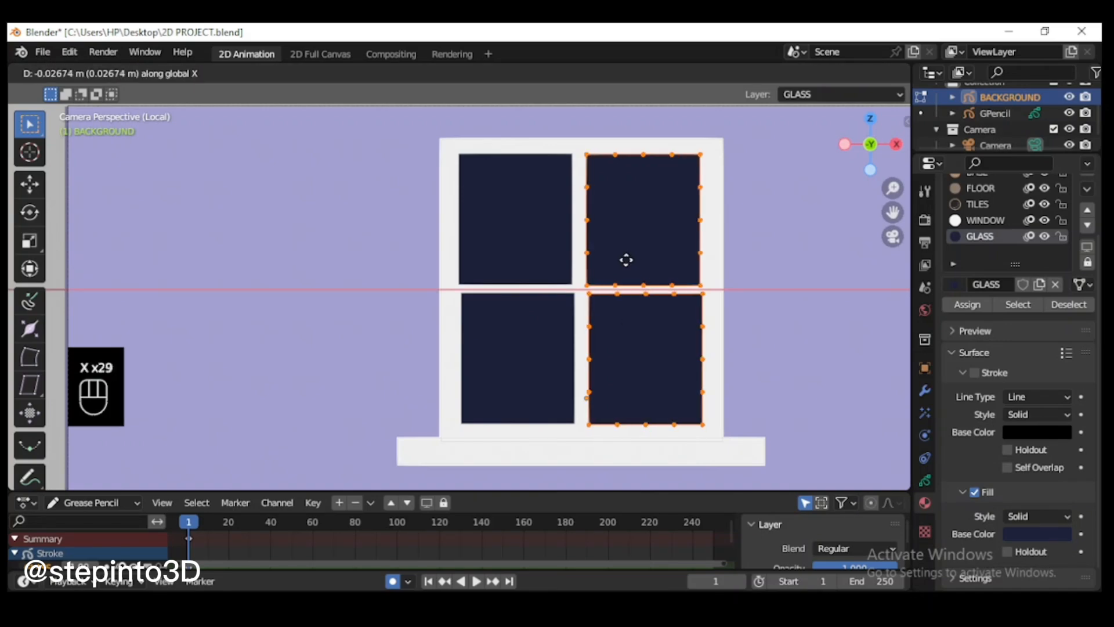
pyautogui.click(627, 260)
# Step: Narrow the white window frame along X so its side borders match around the panes
pyautogui.click(723, 317)
pyautogui.press('l')
pyautogui.press('s')
pyautogui.press('x')
pyautogui.click(720, 318)
pyautogui.click(589, 356)
# Step: Make the FLOOR layer active and enable Autolock Inactive Layers so only the floor stroke is editable
pyautogui.scroll(-2, 538, 397)
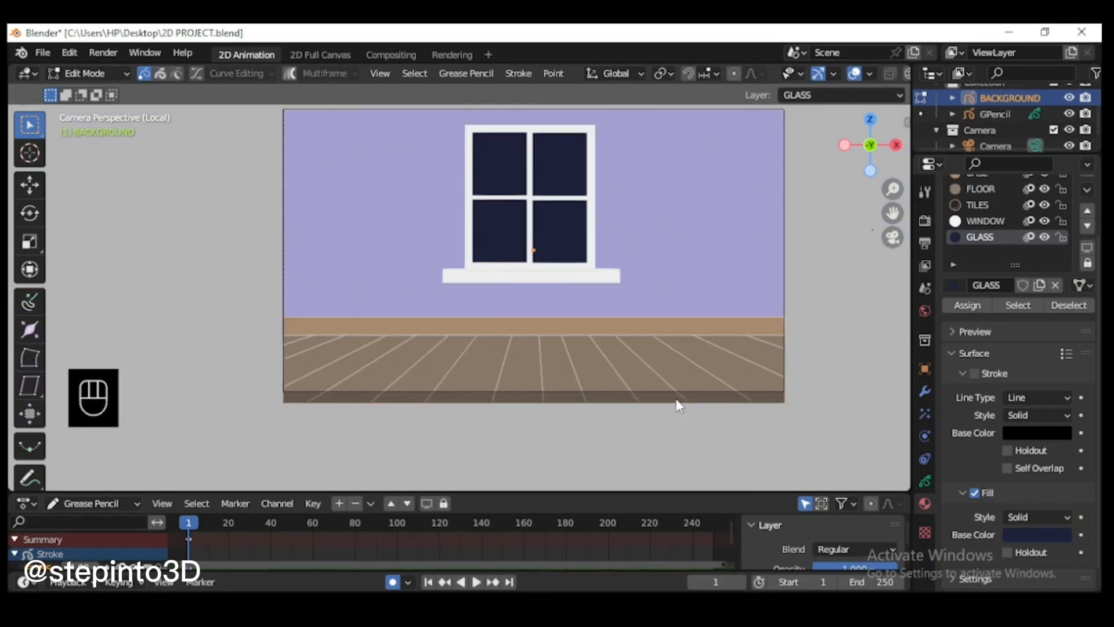
pyautogui.click(661, 403)
pyautogui.press('l')
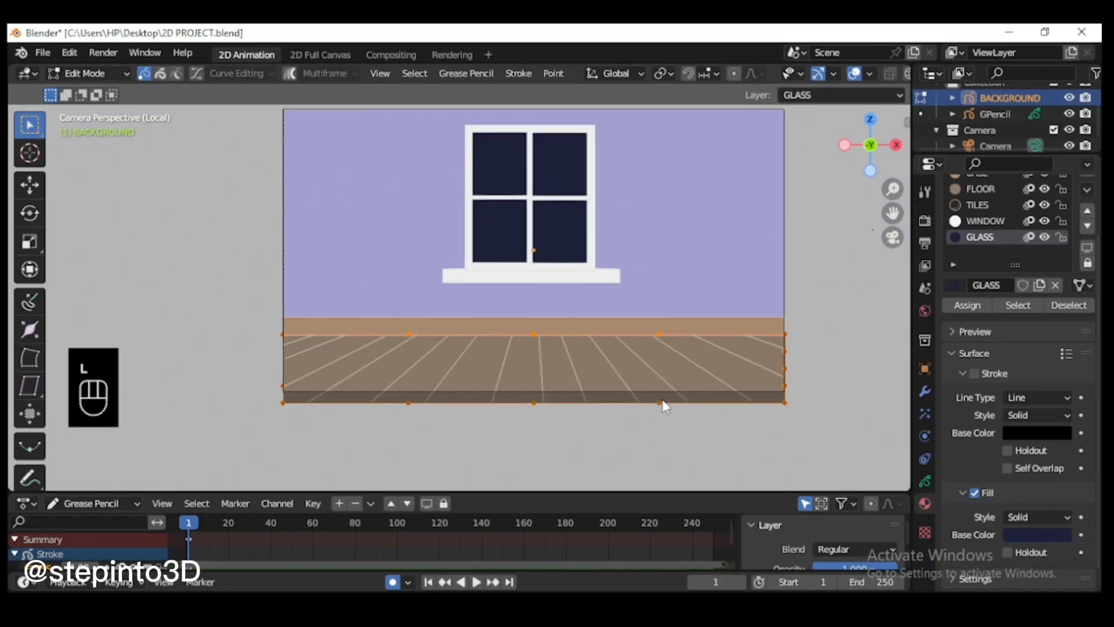
pyautogui.click(925, 481)
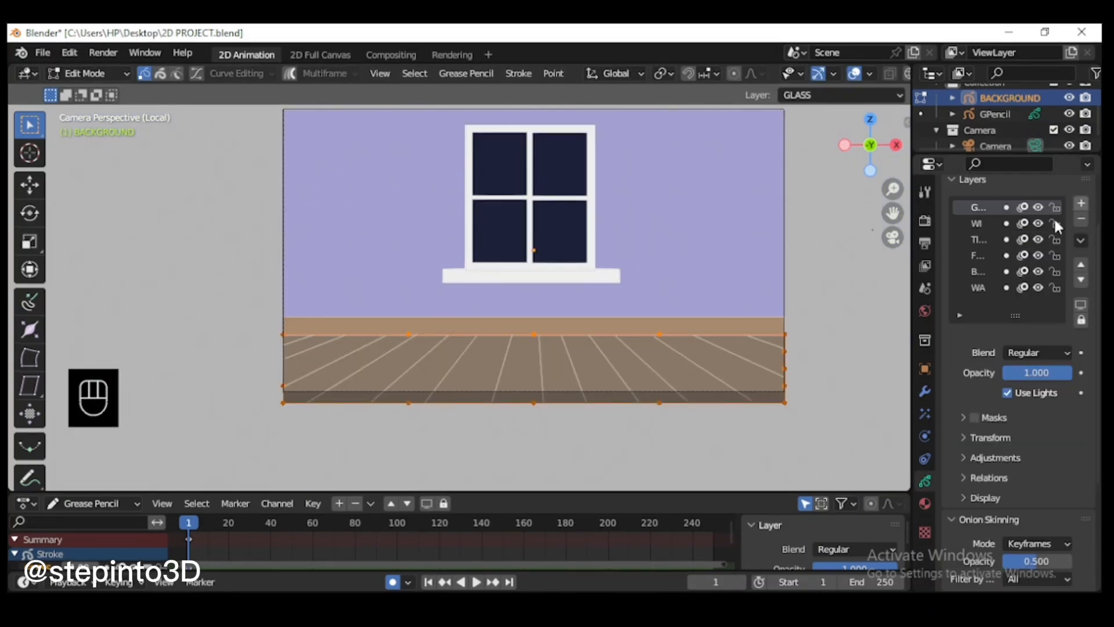
pyautogui.click(977, 255)
pyautogui.click(1080, 240)
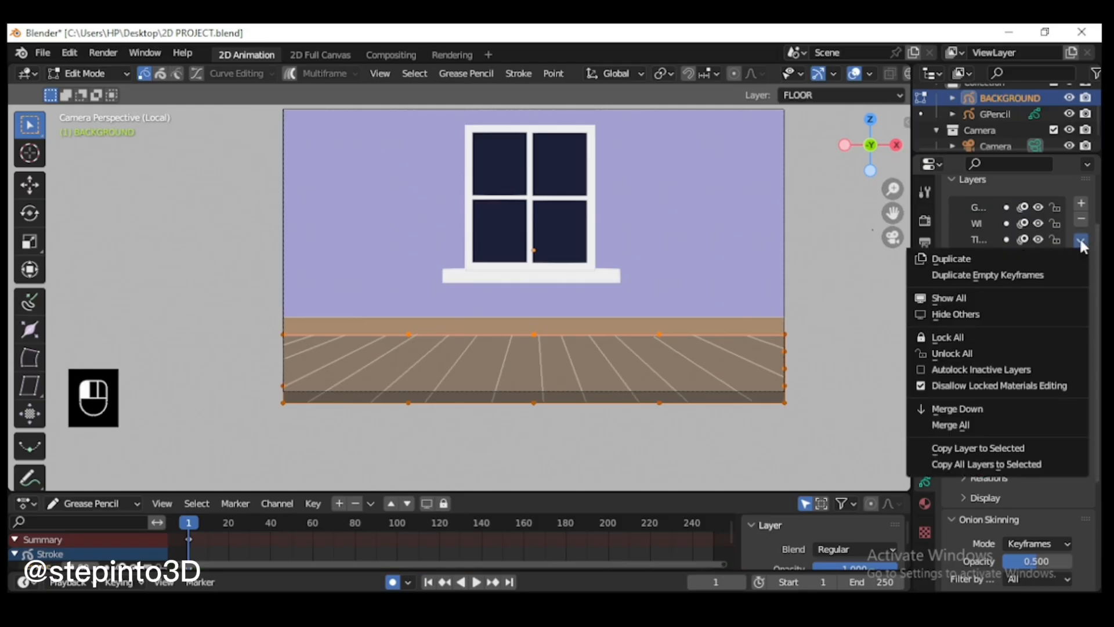
pyautogui.click(980, 369)
# Step: Move the floor stroke's lower edge points about 0.85 m along Y so they line up with the camera frame's bottom border
pyautogui.scroll(1, 659, 401)
pyautogui.moveTo(240, 434); pyautogui.dragTo(874, 421)
pyautogui.press('g')
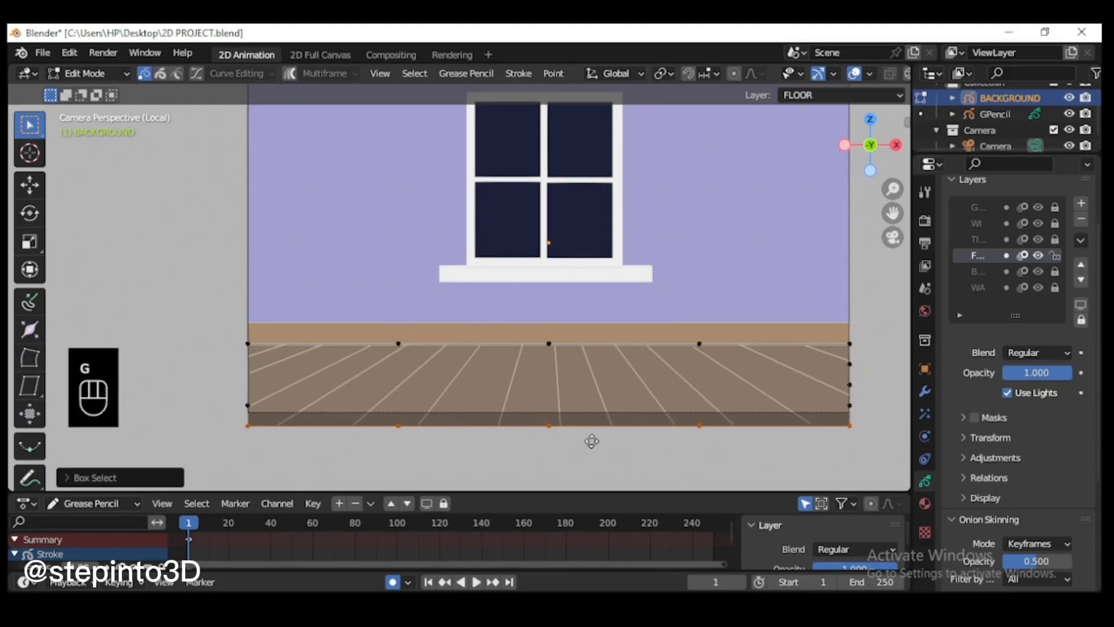
pyautogui.press('y')
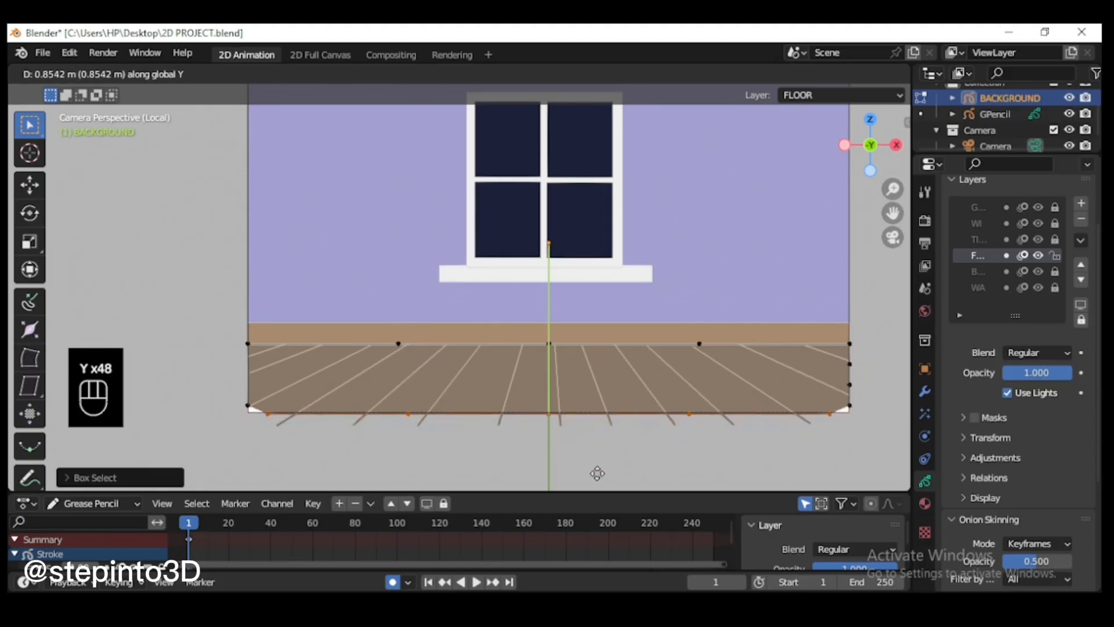
pyautogui.click(520, 493)
# Step: Move the floor stroke's lower-right corner point onto the camera frame's corner to close the white gap
pyautogui.scroll(1, 865, 417)
pyautogui.moveTo(894, 216); pyautogui.dragTo(719, 160)
pyautogui.moveTo(733, 359)
pyautogui.mouseDown()
pyautogui.moveTo(796, 407)
pyautogui.moveTo(820, 394)
pyautogui.mouseUp()
pyautogui.scroll(1, 797, 401)
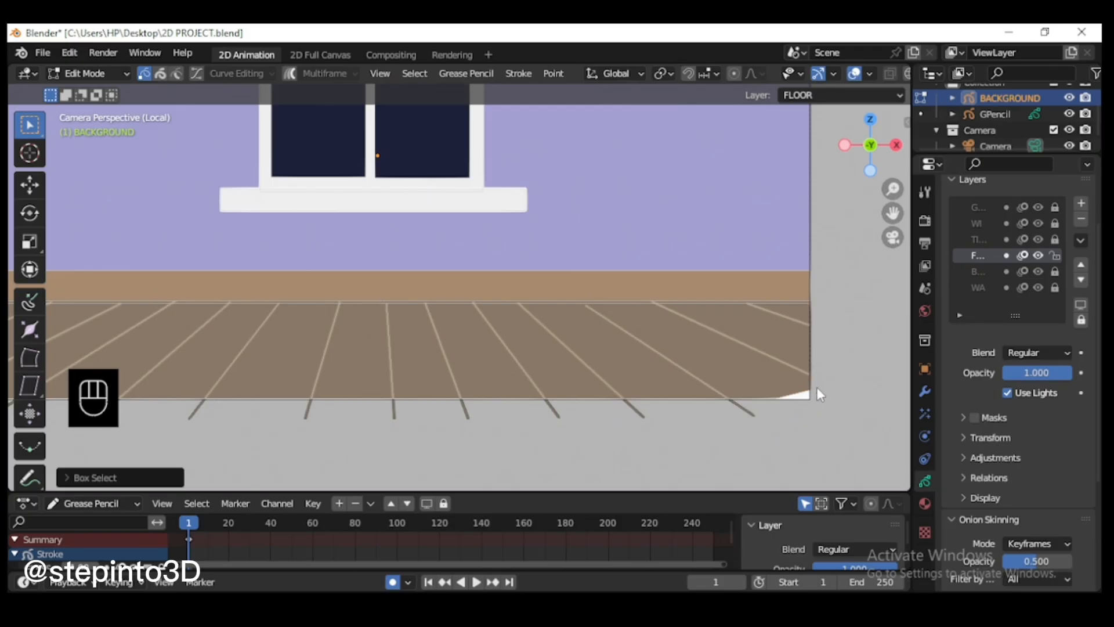
pyautogui.press('g')
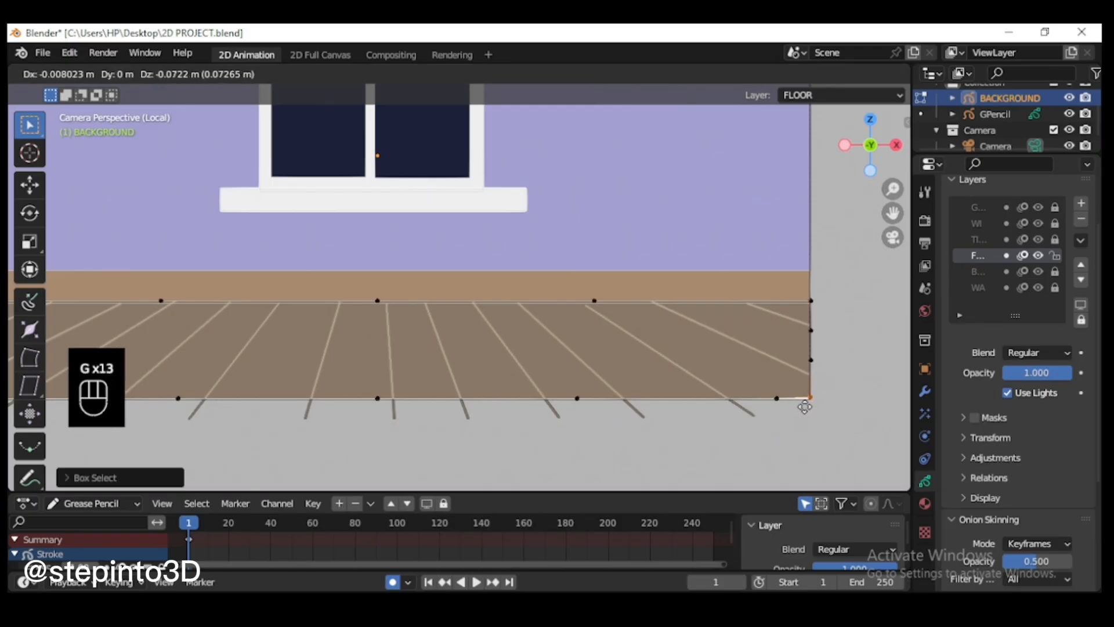
pyautogui.click(805, 408)
pyautogui.scroll(-2, 805, 408)
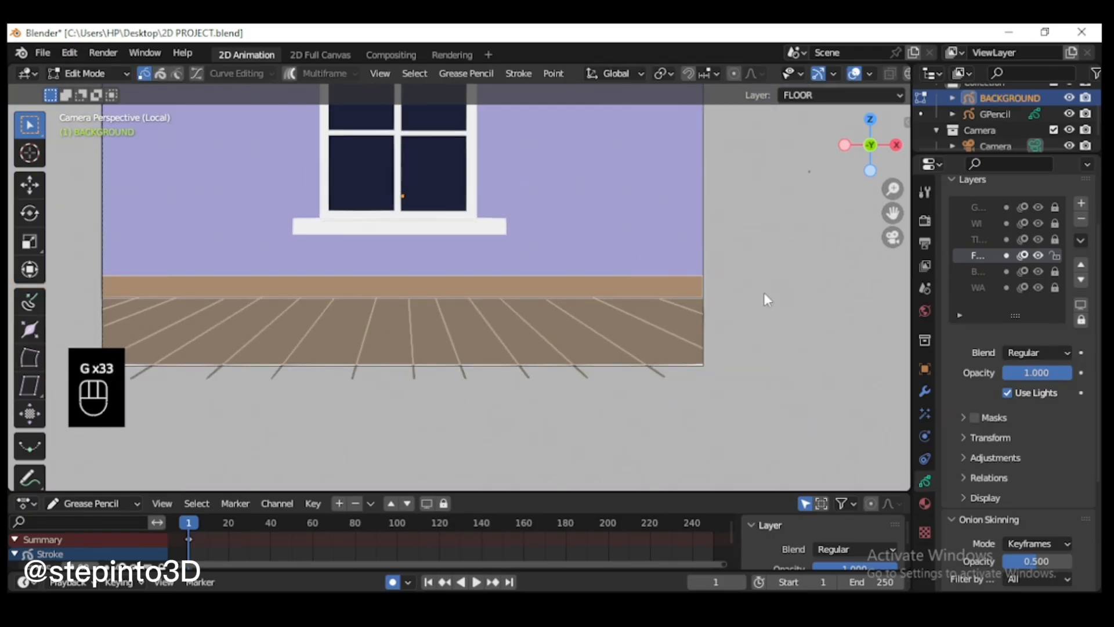
# Step: Move the floor stroke's lower-left corner point to the camera frame's corner and adjust the lower edge along Y
pyautogui.moveTo(893, 213); pyautogui.dragTo(1022, 220)
pyautogui.scroll(1, 157, 404)
pyautogui.click(210, 391)
pyautogui.moveTo(210, 391)
pyautogui.mouseDown()
pyautogui.moveTo(219, 386)
pyautogui.moveTo(191, 392)
pyautogui.moveTo(912, 383)
pyautogui.mouseUp()
pyautogui.press('g')
pyautogui.click(169, 419)
pyautogui.scroll(2, 606, 463)
pyautogui.scroll(-2, 606, 463)
pyautogui.press('y')
pyautogui.click(493, 414)
pyautogui.scroll(-1, 495, 409)
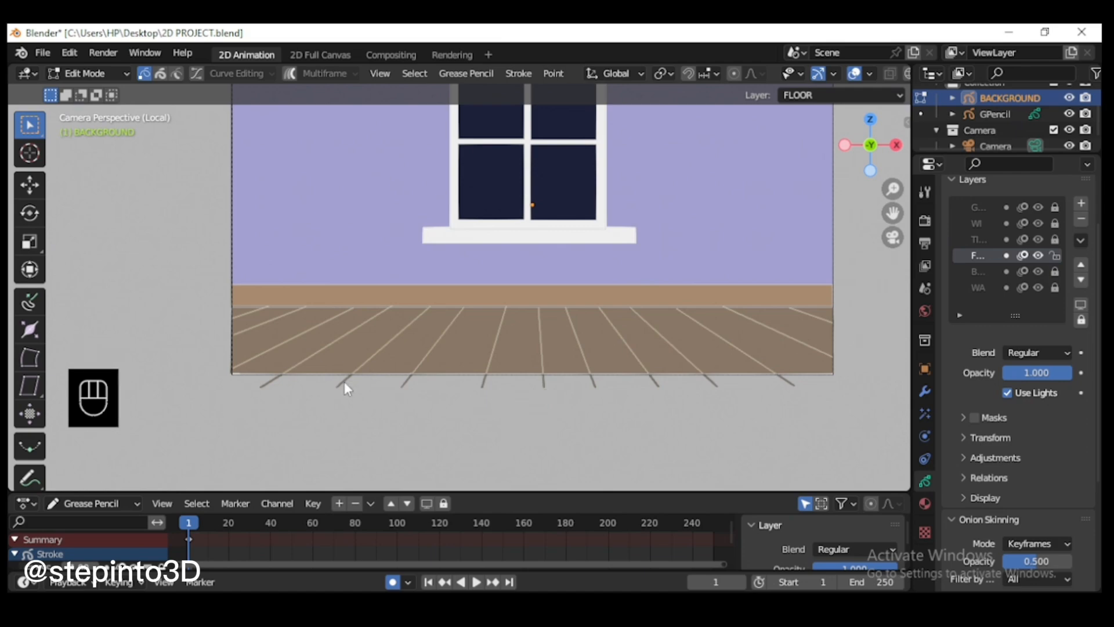
# Step: Make the TILES layer active and limit editing to it with Autolock Inactive Layers
pyautogui.click(1080, 240)
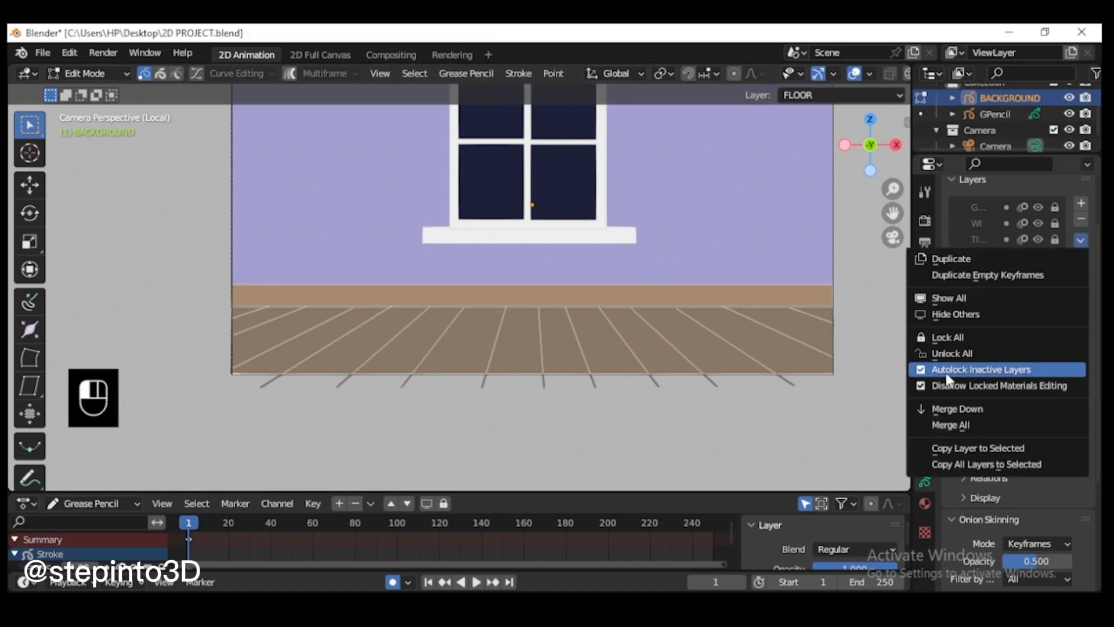
pyautogui.click(946, 372)
pyautogui.click(992, 239)
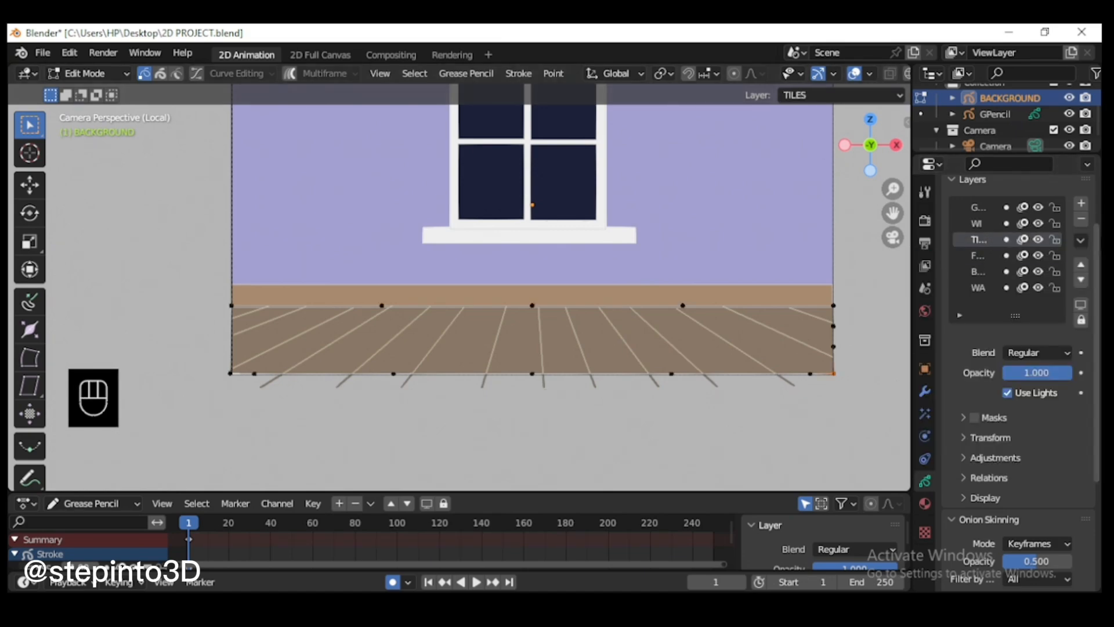
pyautogui.click(1080, 239)
pyautogui.click(981, 370)
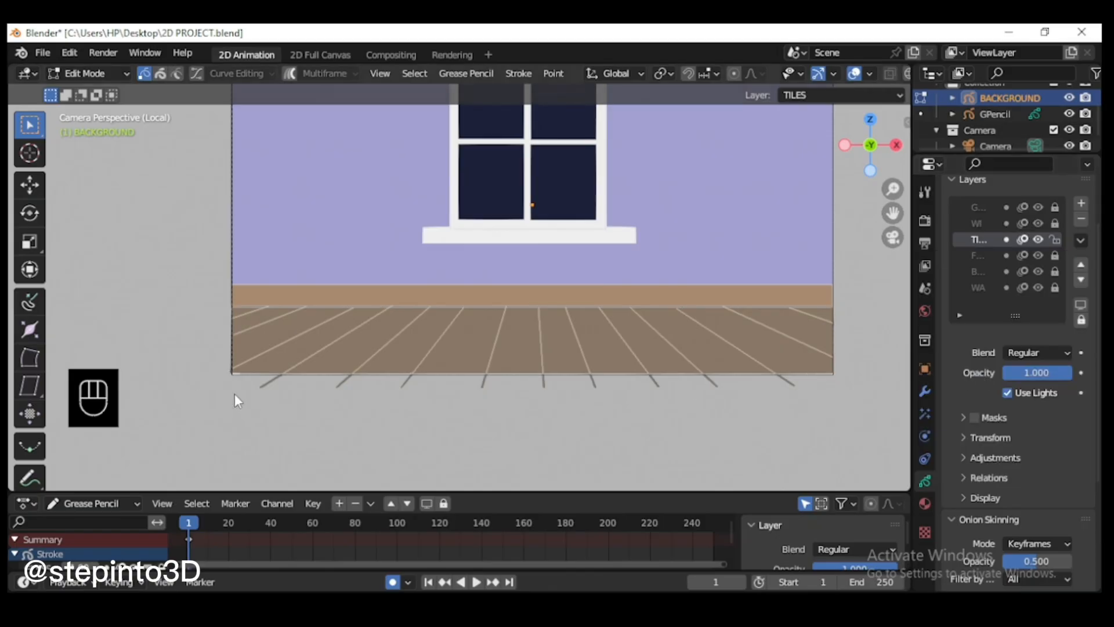
pyautogui.moveTo(226, 406); pyautogui.dragTo(860, 377)
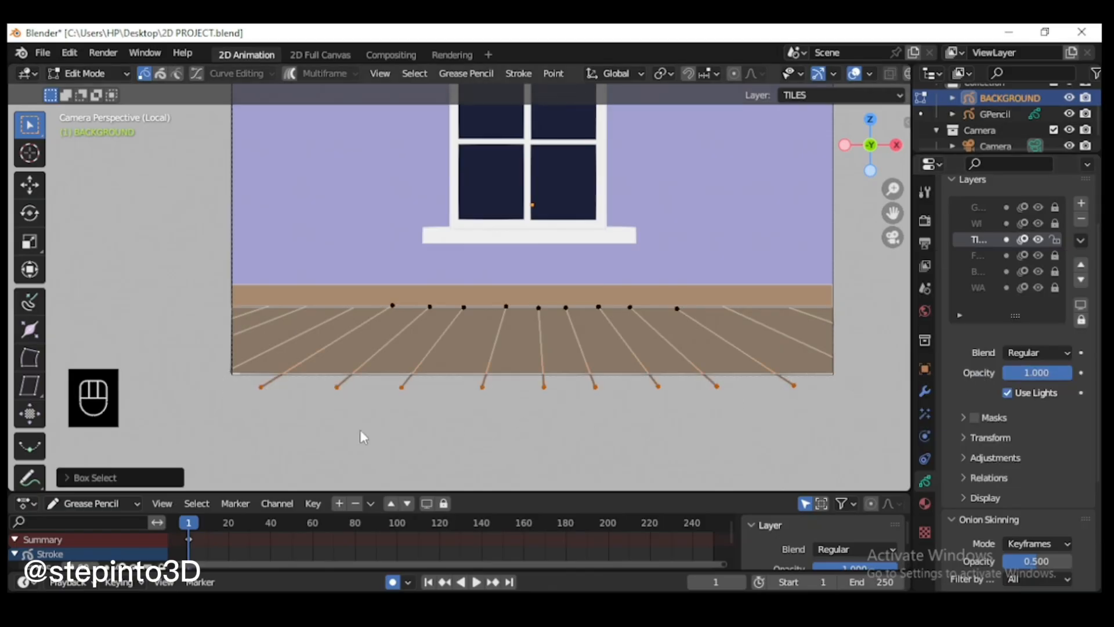
pyautogui.press('l')
pyautogui.press('g')
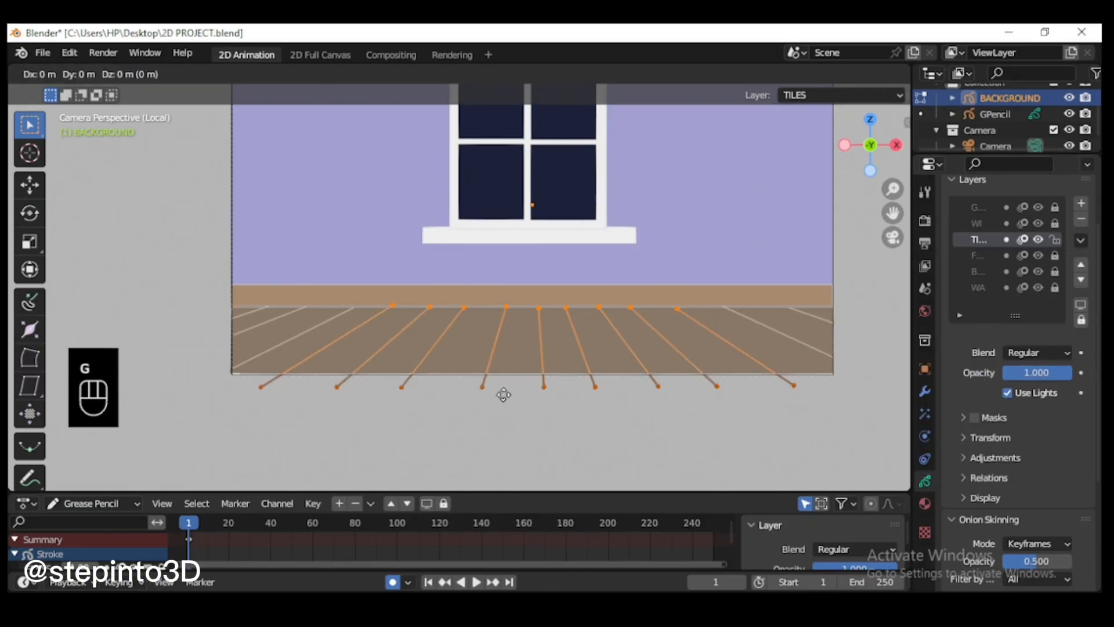
pyautogui.press('y')
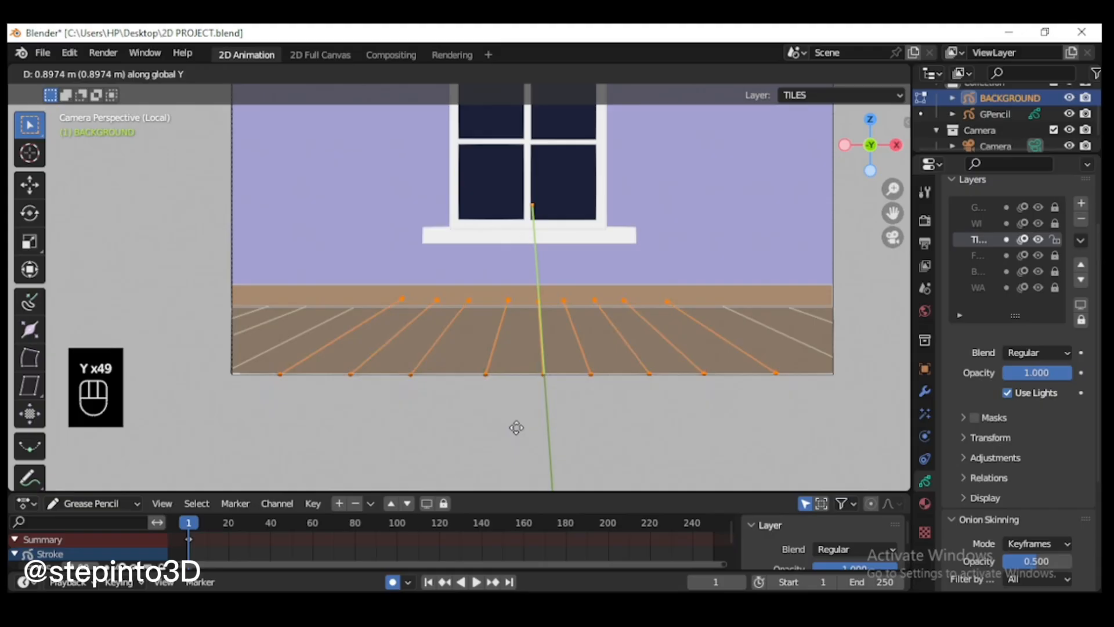
pyautogui.rightClick(619, 401)
# Step: Move the tile line just right of centre along Z and Y until its lower end meets the floor's lower edge
pyautogui.press('l')
pyautogui.press('g')
pyautogui.press('z')
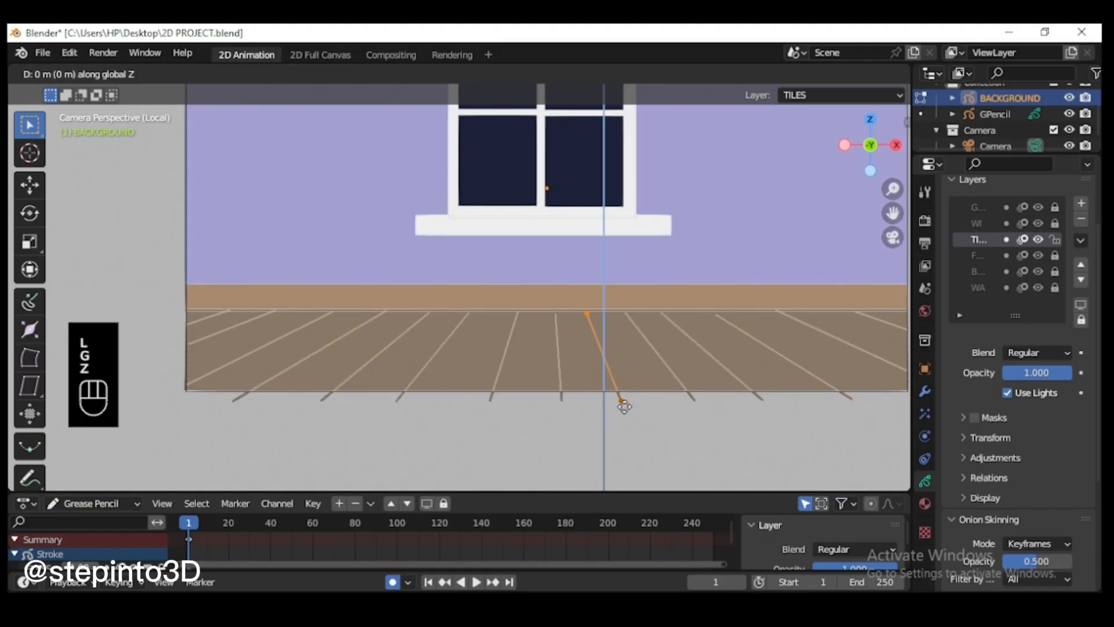
pyautogui.click(626, 406)
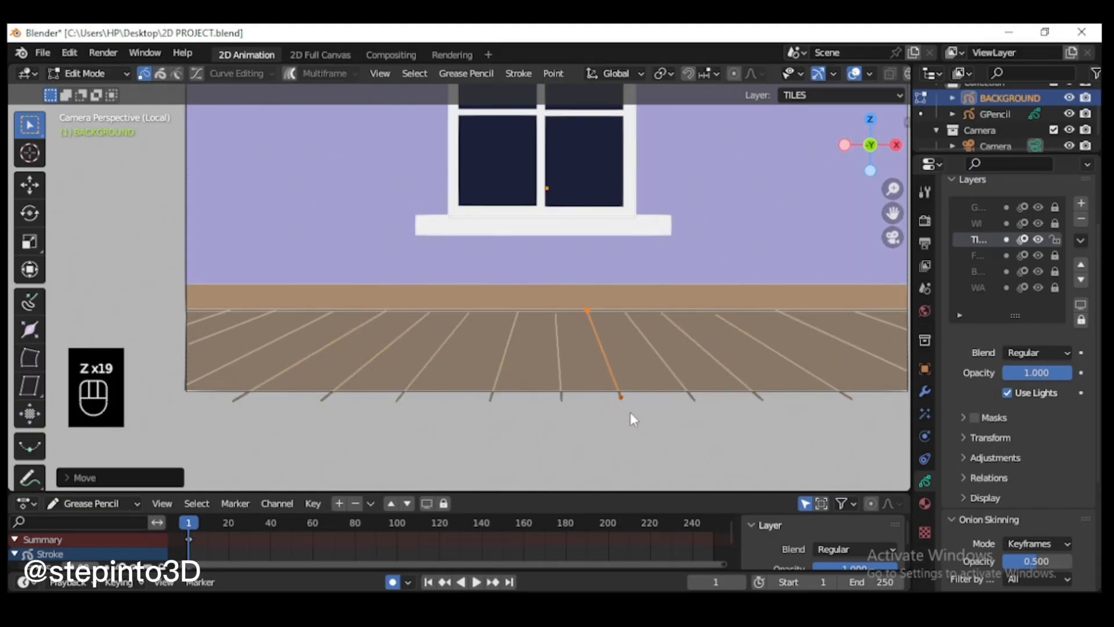
pyautogui.press('g')
pyautogui.press('y')
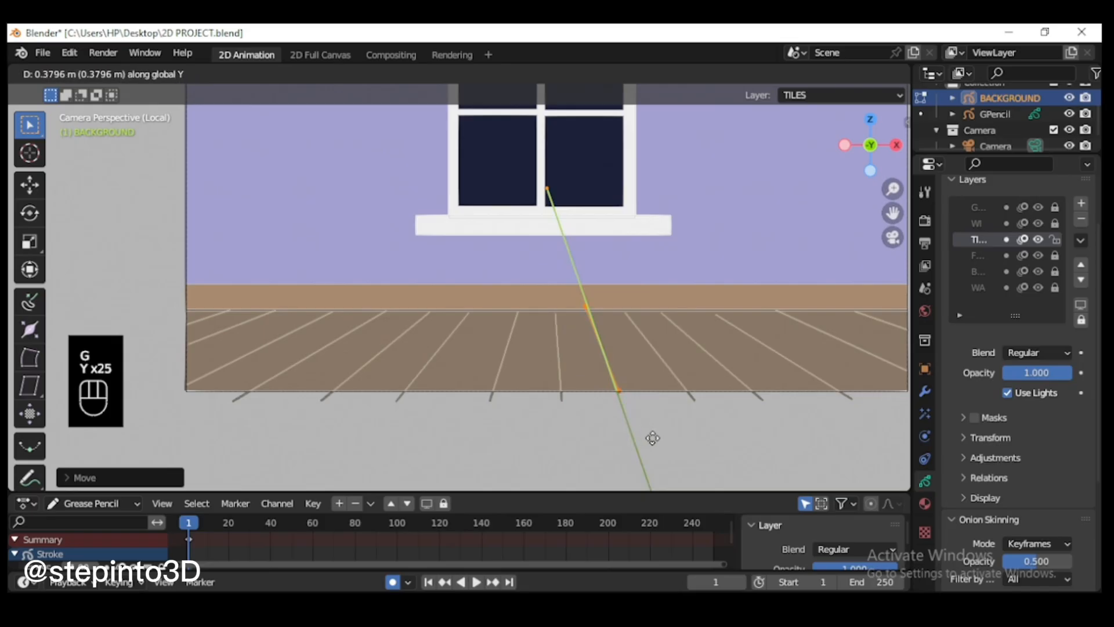
pyautogui.rightClick(667, 431)
# Step: Move the upper end of that tile line down to the floor's upper edge
pyautogui.scroll(1, 617, 340)
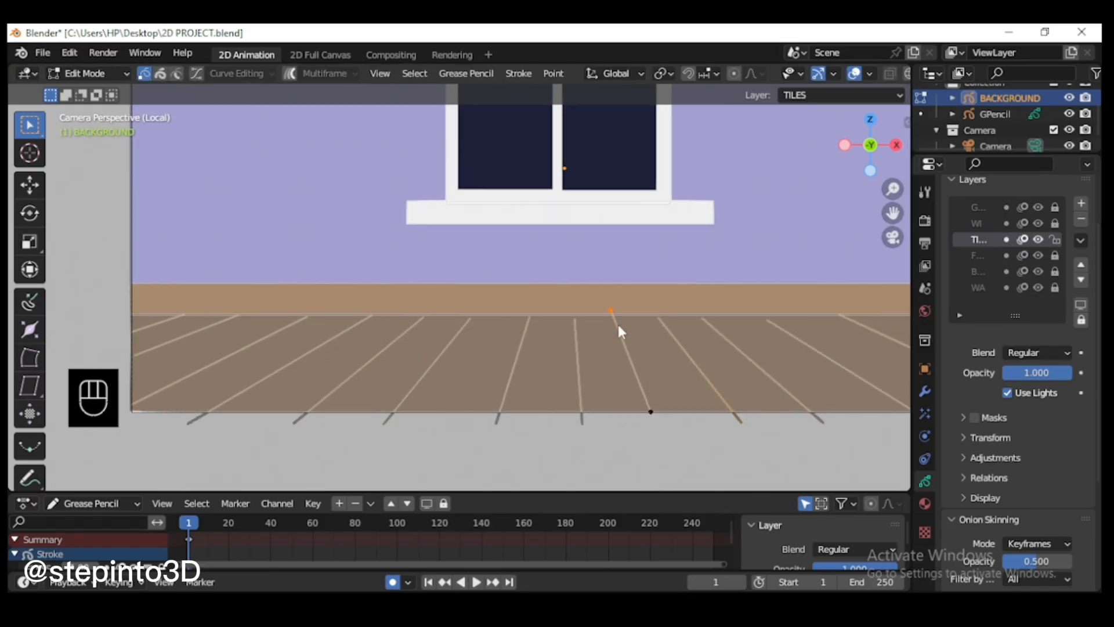
pyautogui.click(619, 324)
pyautogui.press('g')
pyautogui.click(641, 359)
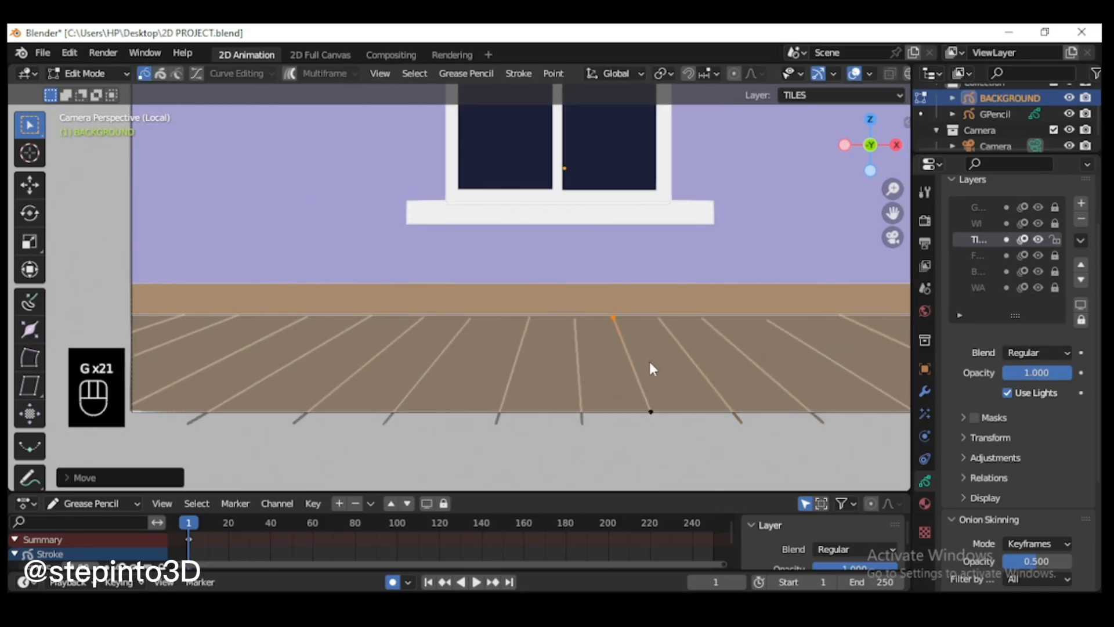
# Step: Pull the lower ends of the next two tile lines to the right up onto the floor's lower edge
pyautogui.click(743, 423)
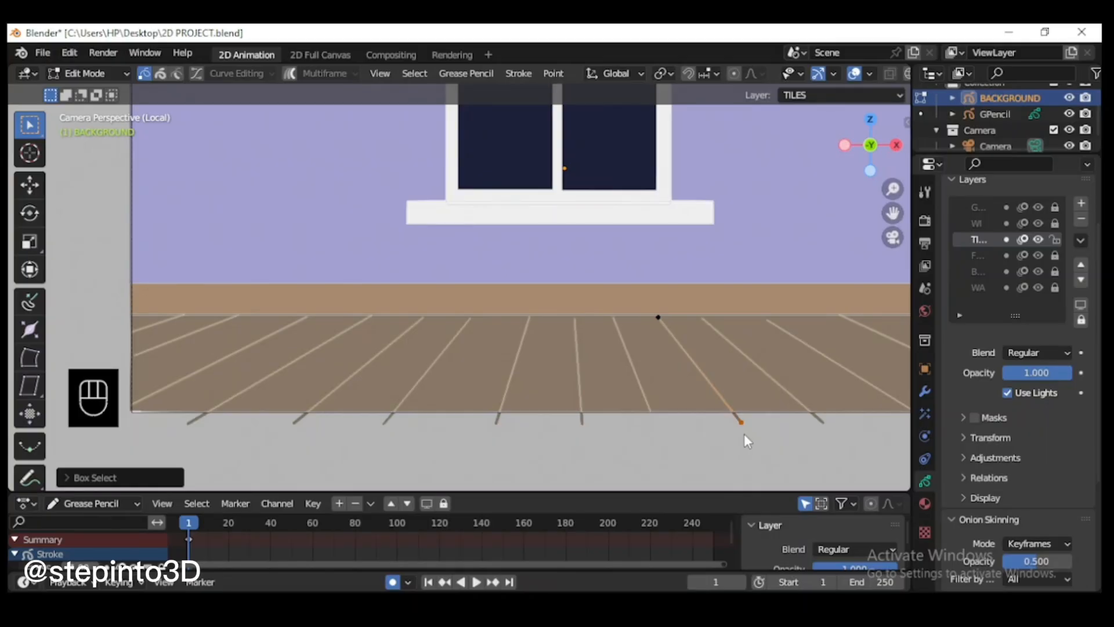
pyautogui.press('g')
pyautogui.click(735, 423)
pyautogui.click(821, 424)
pyautogui.press('g')
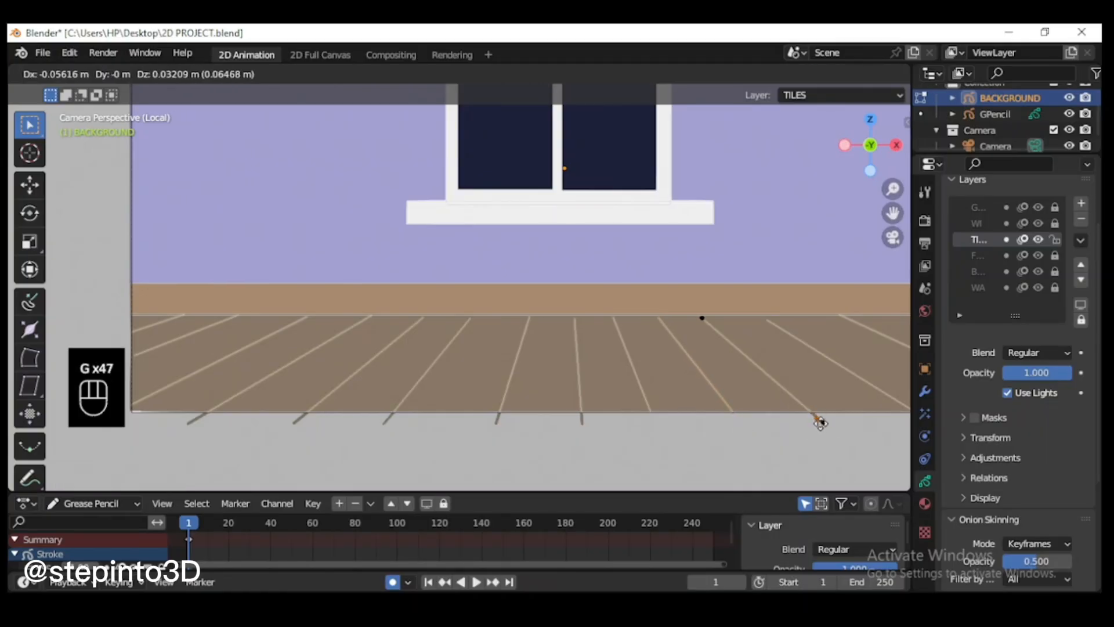
pyautogui.click(819, 417)
# Step: Pull the lower ends of the central, left-hand and far-right tile lines up onto the floor's lower edge
pyautogui.moveTo(572, 415); pyautogui.dragTo(593, 429)
pyautogui.press('g')
pyautogui.click(592, 417)
pyautogui.moveTo(486, 432); pyautogui.dragTo(525, 416)
pyautogui.click(526, 404)
pyautogui.moveTo(374, 435); pyautogui.dragTo(406, 412)
pyautogui.press('g')
pyautogui.click(420, 400)
pyautogui.moveTo(284, 435); pyautogui.dragTo(316, 413)
pyautogui.press('g')
pyautogui.click(327, 402)
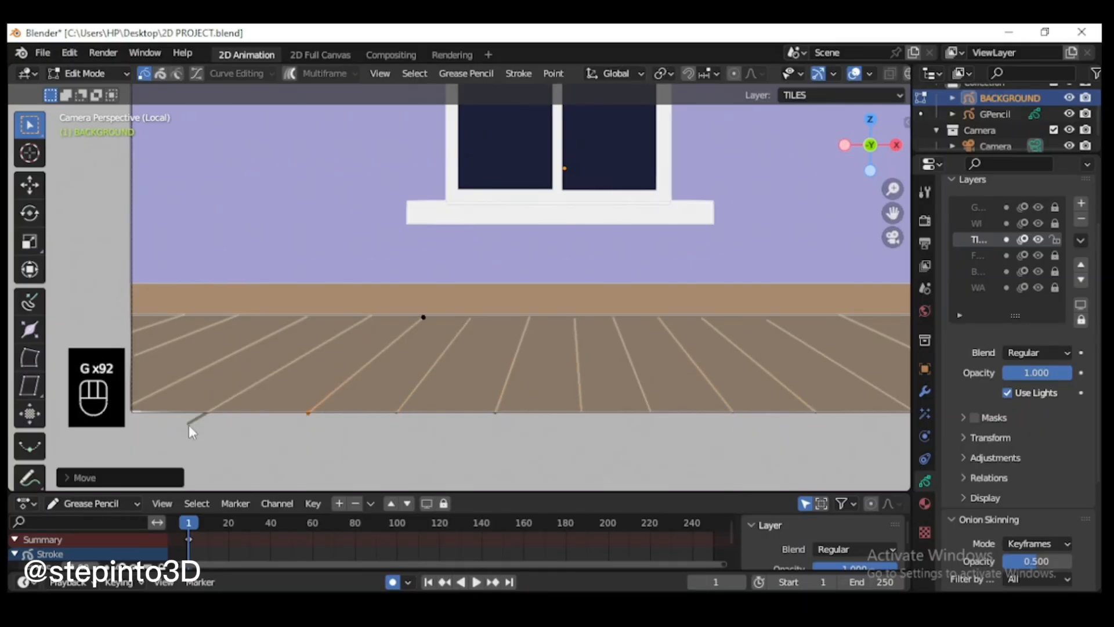
pyautogui.moveTo(186, 431); pyautogui.dragTo(215, 413)
pyautogui.click(846, 410)
# Step: Adjust the upper end of a right-hand tile line against the floor's upper edge and select further tile line ends
pyautogui.moveTo(680, 302); pyautogui.dragTo(726, 325)
pyautogui.press('g')
pyautogui.click(707, 320)
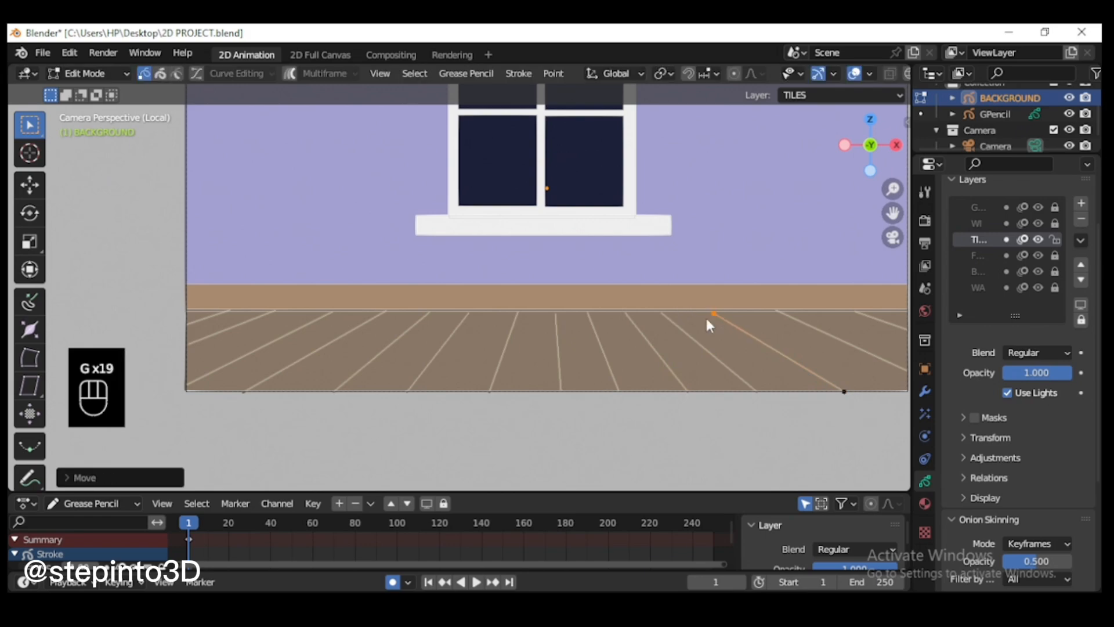
pyautogui.scroll(2, 639, 328)
pyautogui.moveTo(587, 419); pyautogui.dragTo(622, 450)
pyautogui.scroll(-1, 627, 329)
pyautogui.moveTo(600, 305); pyautogui.dragTo(628, 332)
# Step: Unlock all layers and shift the BASE strip down about 0.02 m along Z
pyautogui.click(1081, 240)
pyautogui.click(987, 349)
pyautogui.scroll(-2, 634, 301)
pyautogui.click(751, 295)
pyautogui.press('g')
pyautogui.press('z')
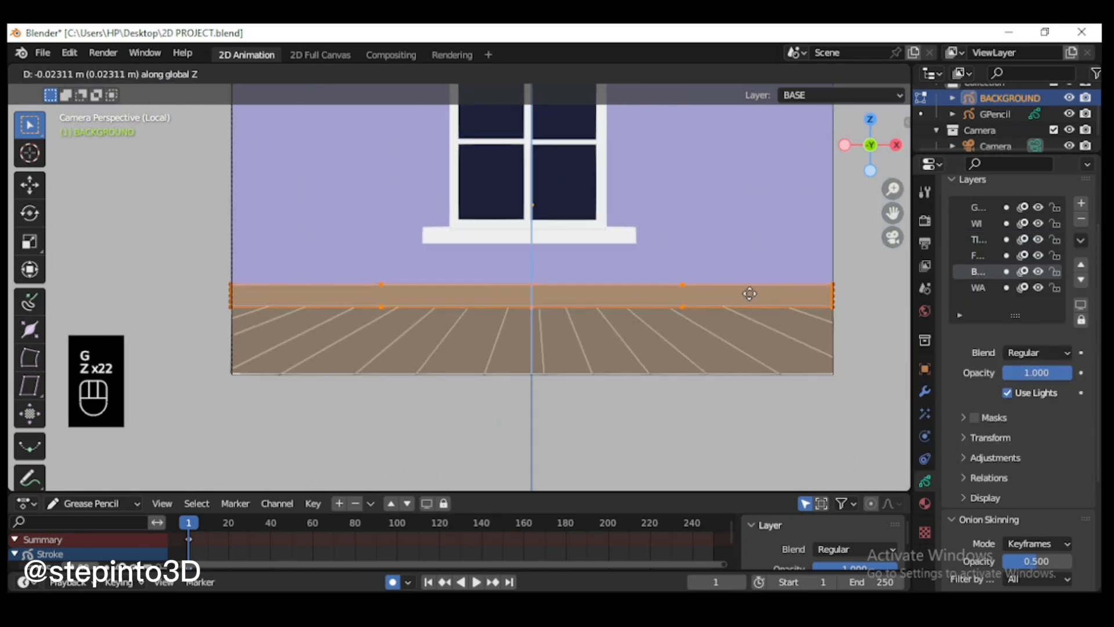
pyautogui.click(751, 296)
# Step: Return to Draw Mode, merge the glass layer down into the window layer, and check the merged layer by toggling its visibility
pyautogui.click(88, 74)
pyautogui.click(88, 142)
pyautogui.press('End')
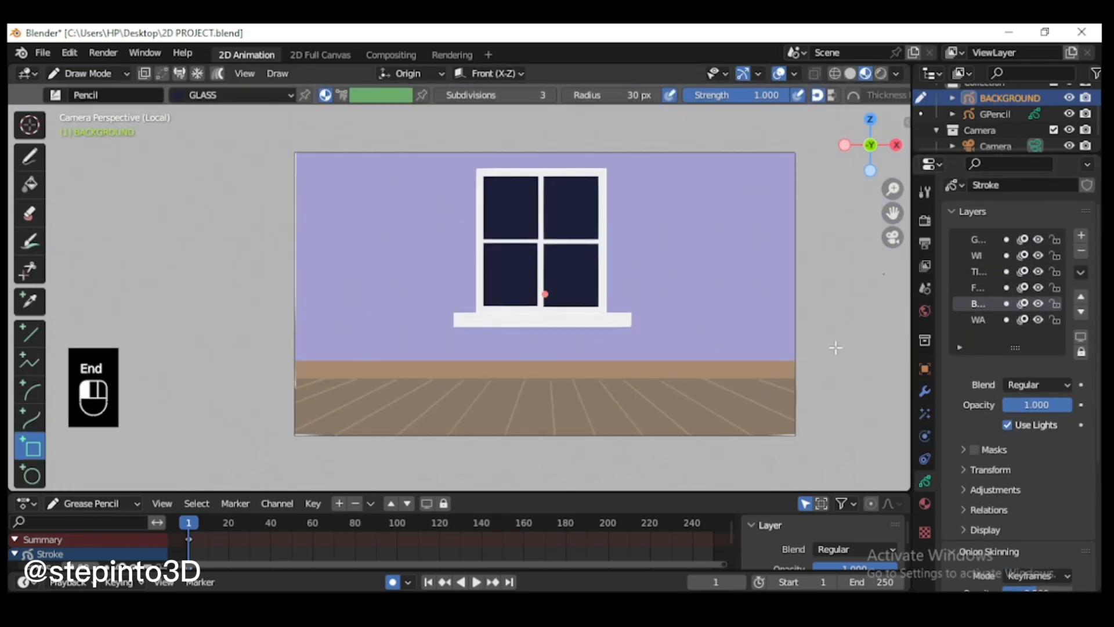
pyautogui.click(976, 268)
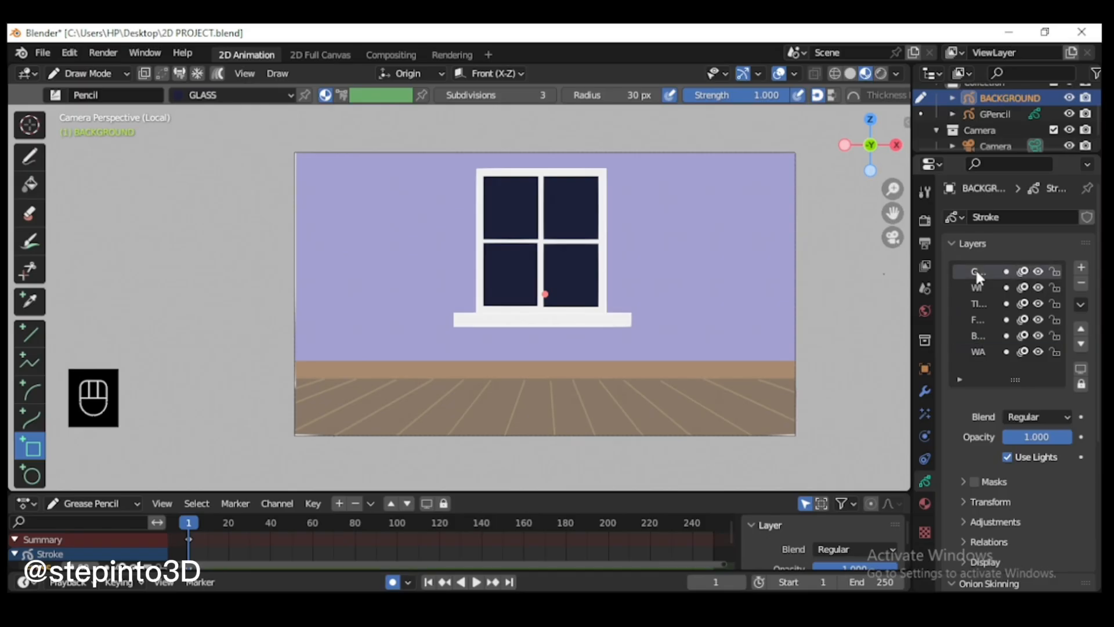
pyautogui.click(1080, 304)
pyautogui.click(969, 472)
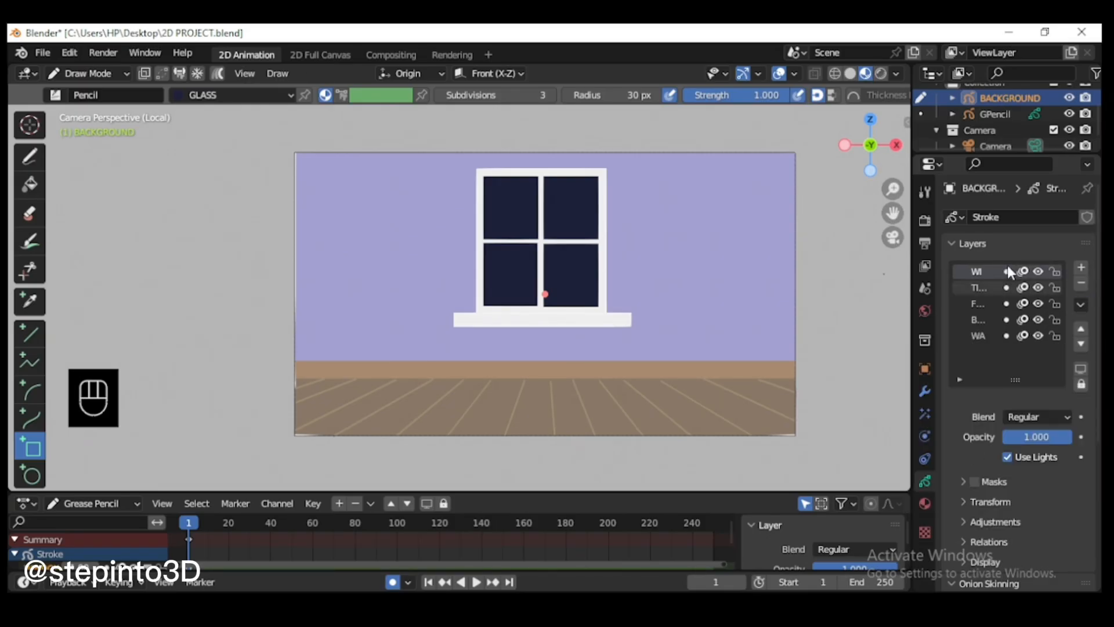
pyautogui.click(1038, 271)
pyautogui.click(1038, 271)
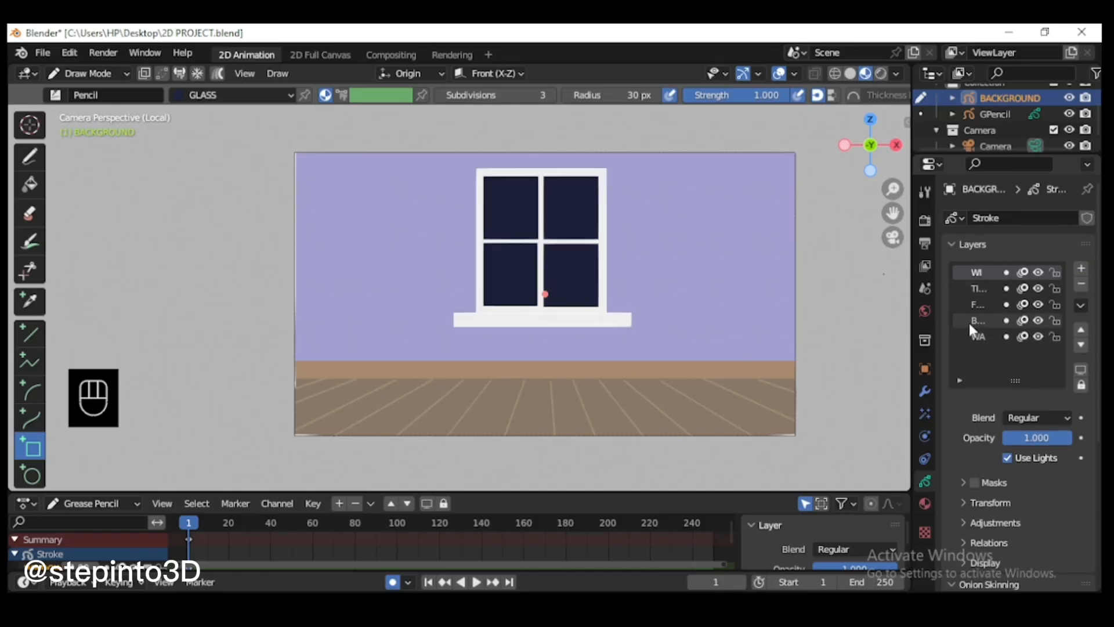
# Step: Merge the TILES and FLOOR layers down into the BASE layer, toggling layer visibility to check their contents
pyautogui.click(1039, 304)
pyautogui.click(1039, 304)
pyautogui.click(1038, 319)
pyautogui.click(1037, 319)
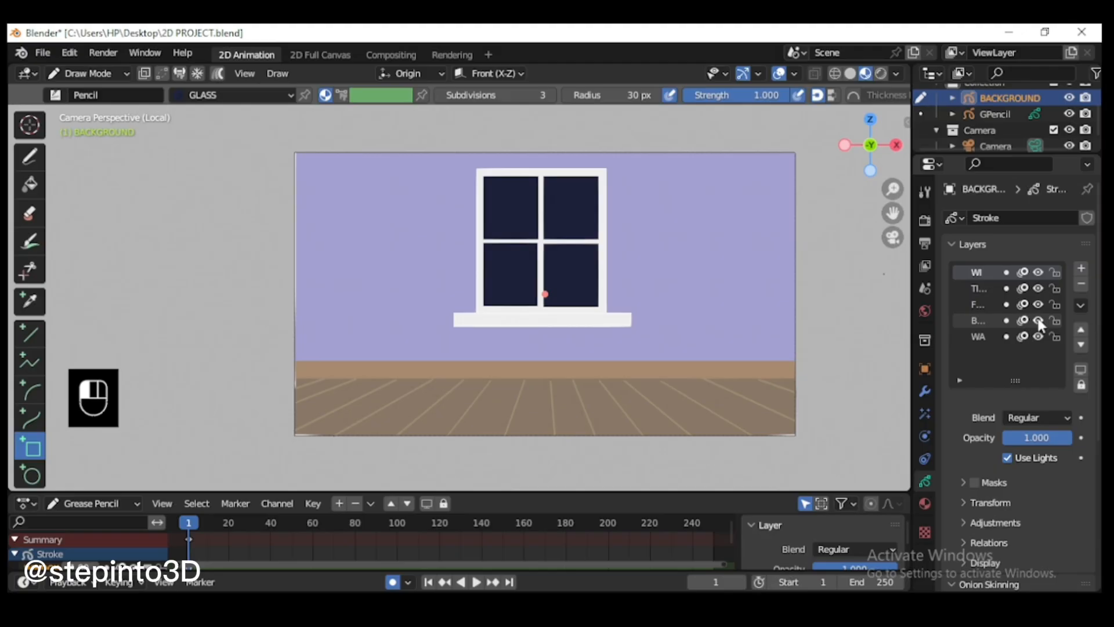
pyautogui.click(1039, 289)
pyautogui.click(1039, 288)
pyautogui.click(975, 288)
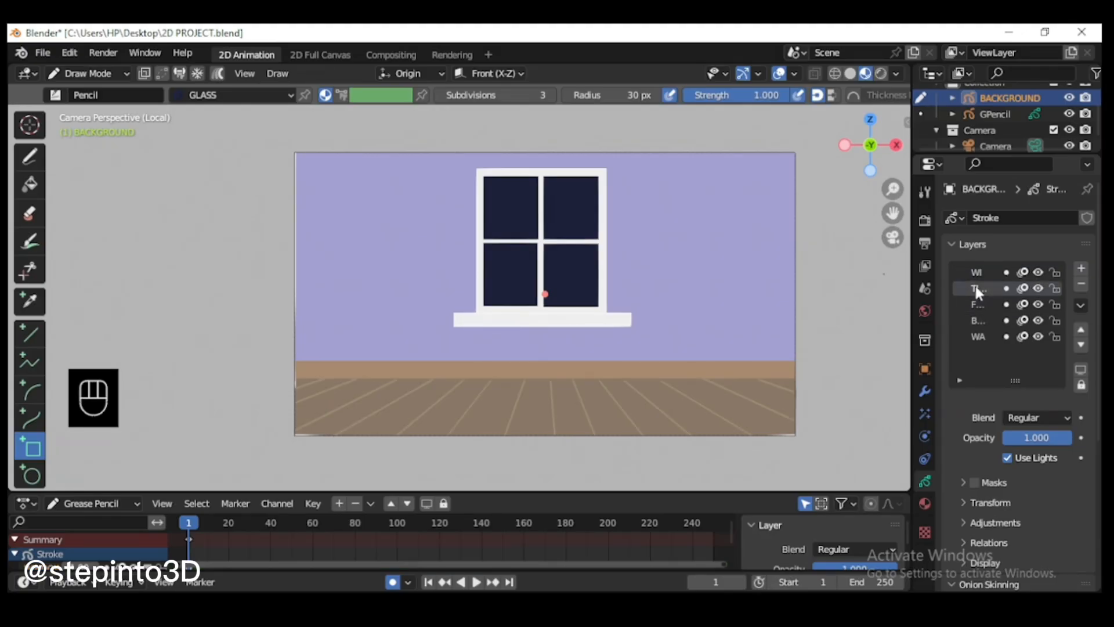
pyautogui.click(1081, 305)
pyautogui.click(984, 472)
pyautogui.click(1081, 303)
pyautogui.click(966, 472)
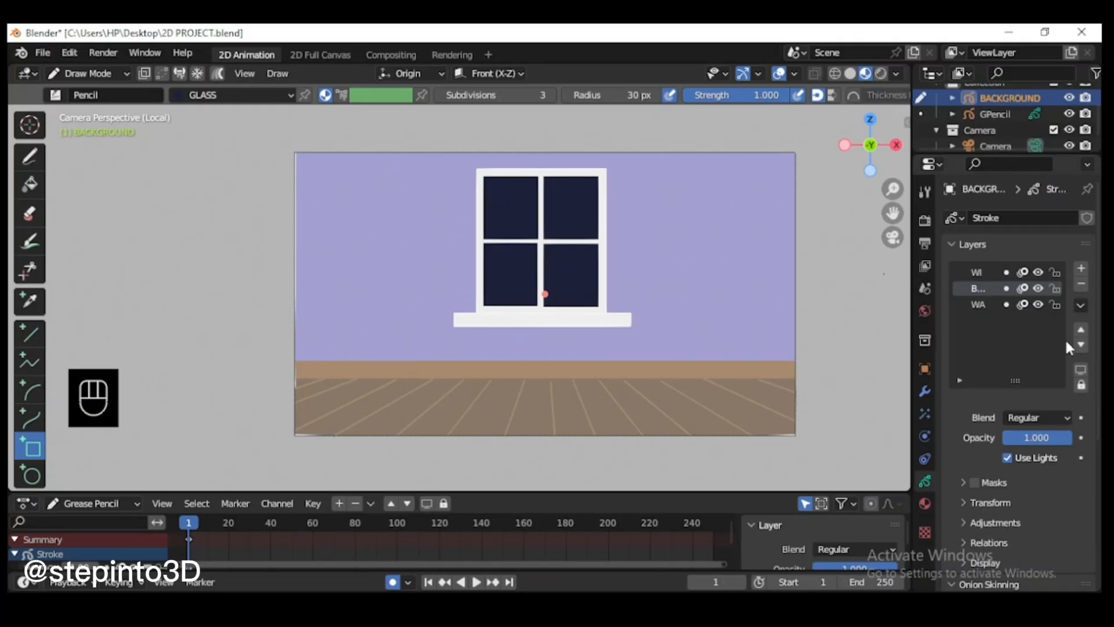
pyautogui.click(1038, 289)
pyautogui.click(1038, 288)
pyautogui.click(1038, 288)
pyautogui.click(1038, 288)
pyautogui.click(1039, 305)
pyautogui.click(1038, 304)
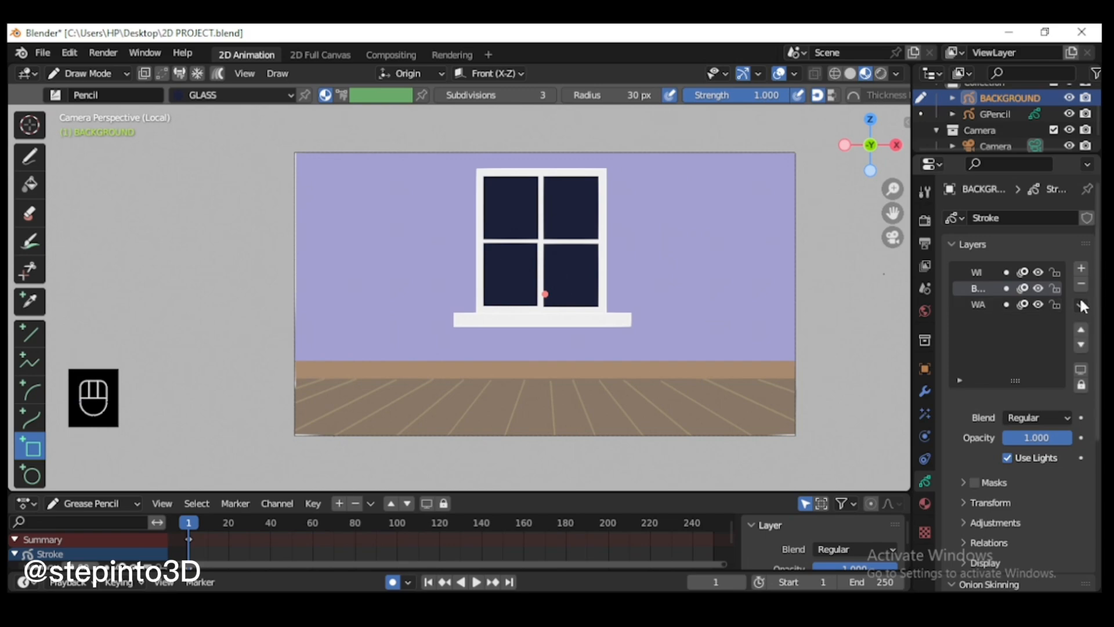
# Step: Add a new layer, rename it, and move it to the top of the layer stack
pyautogui.click(977, 272)
pyautogui.click(1082, 268)
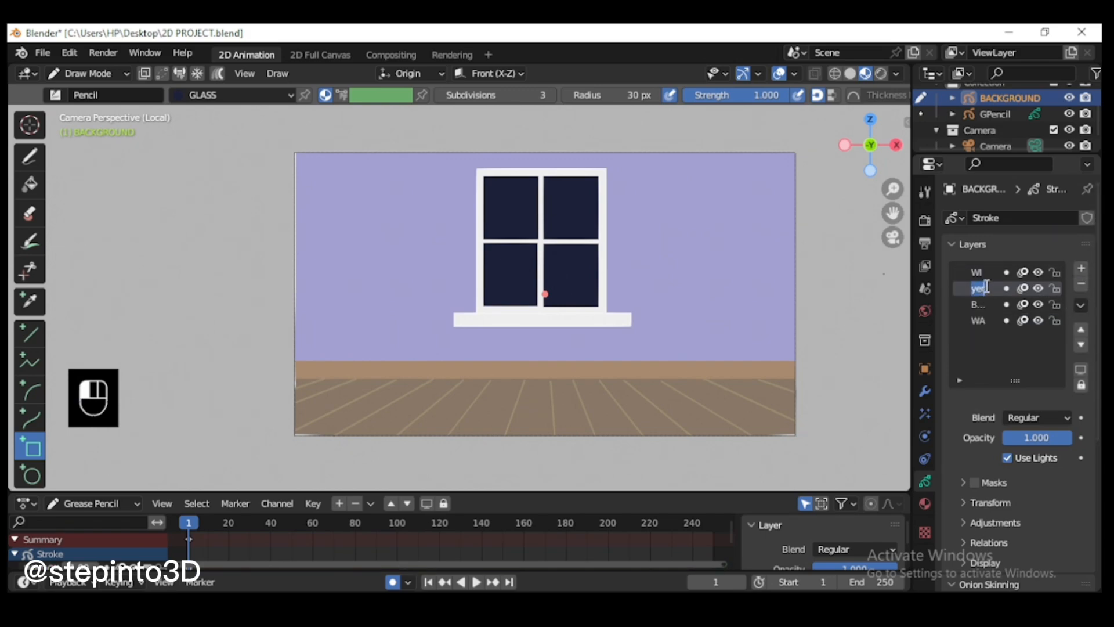
pyautogui.press('BackSpace')
pyautogui.press('BackSpace')
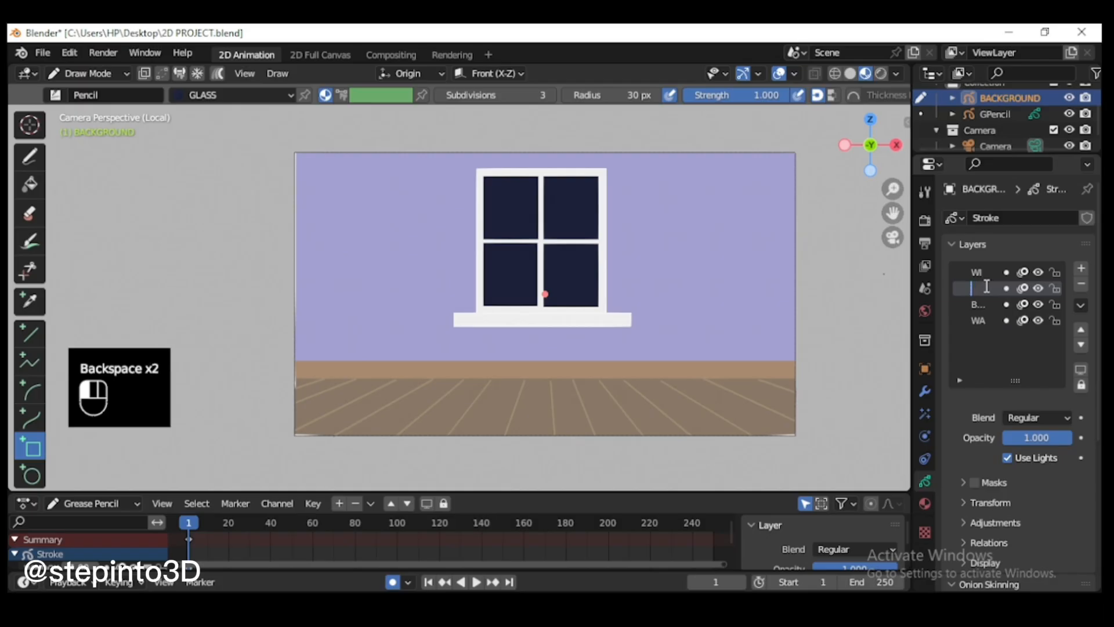
pyautogui.click(985, 286)
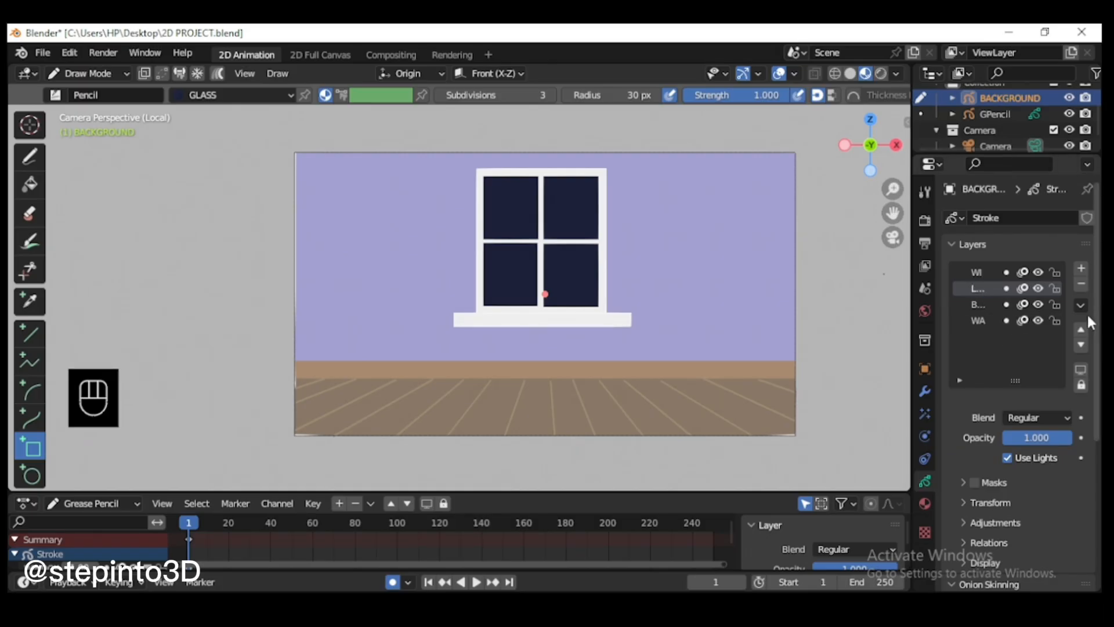
pyautogui.click(1081, 329)
# Step: Choose the Circle tool and add a new material named LAMP to the background object
pyautogui.scroll(1, 771, 248)
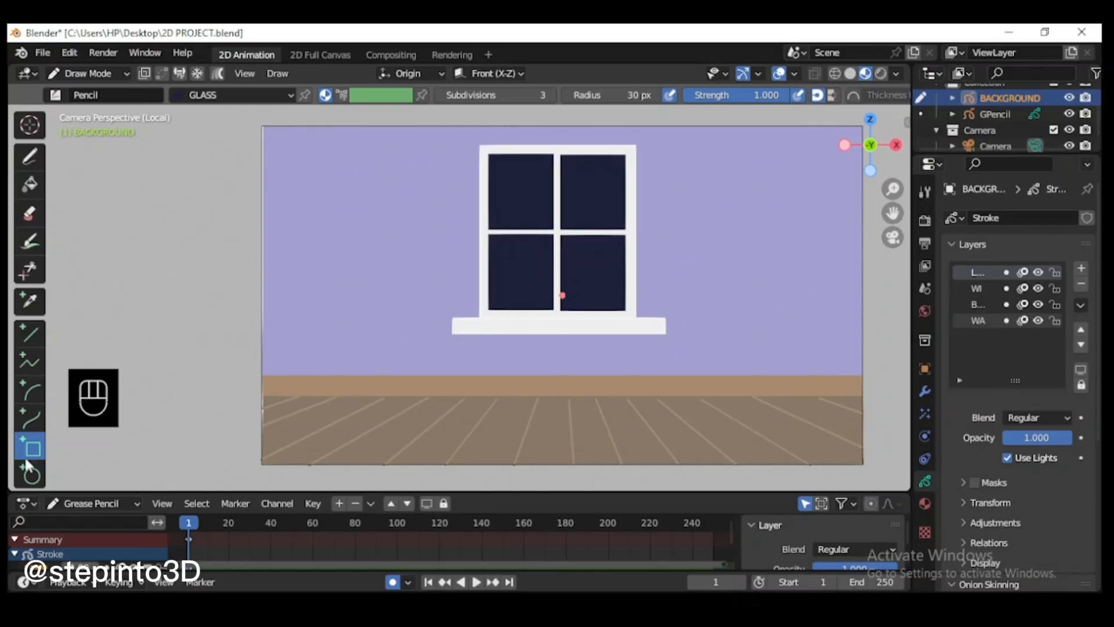
pyautogui.click(32, 477)
pyautogui.click(925, 503)
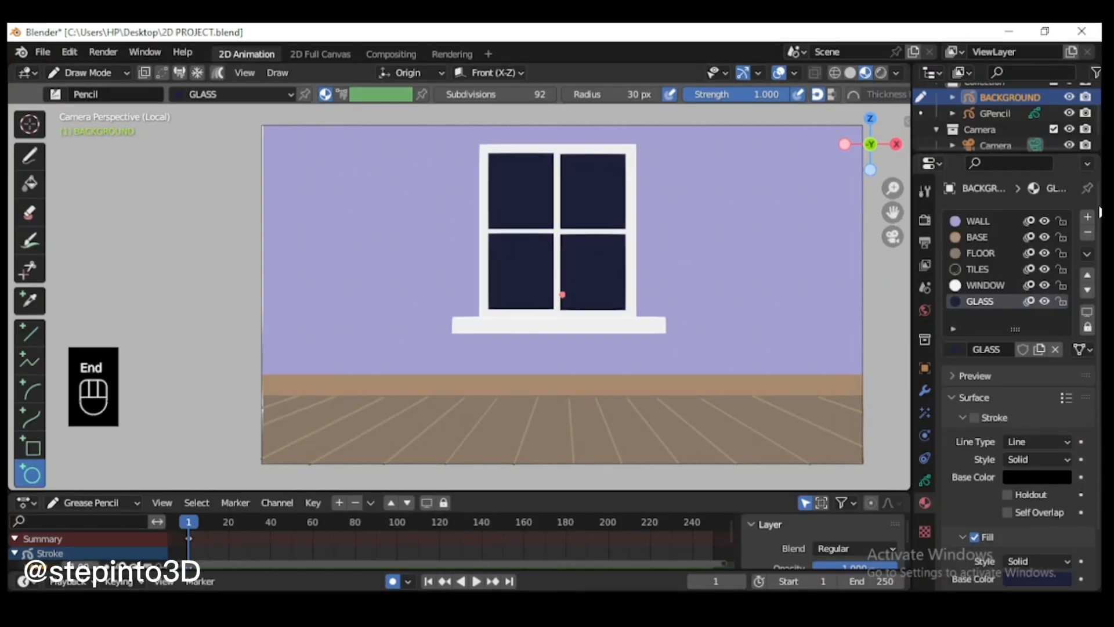
pyautogui.click(1087, 217)
pyautogui.click(1015, 349)
pyautogui.doubleClick(998, 316)
pyautogui.write('L')
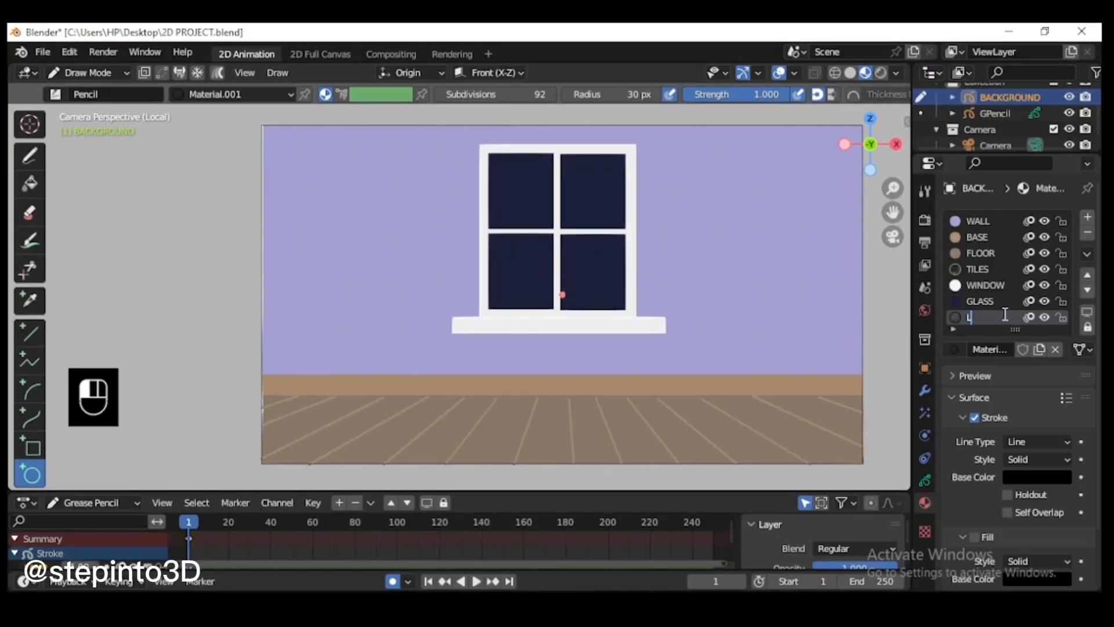
pyautogui.write('AMP')
pyautogui.press('Return')
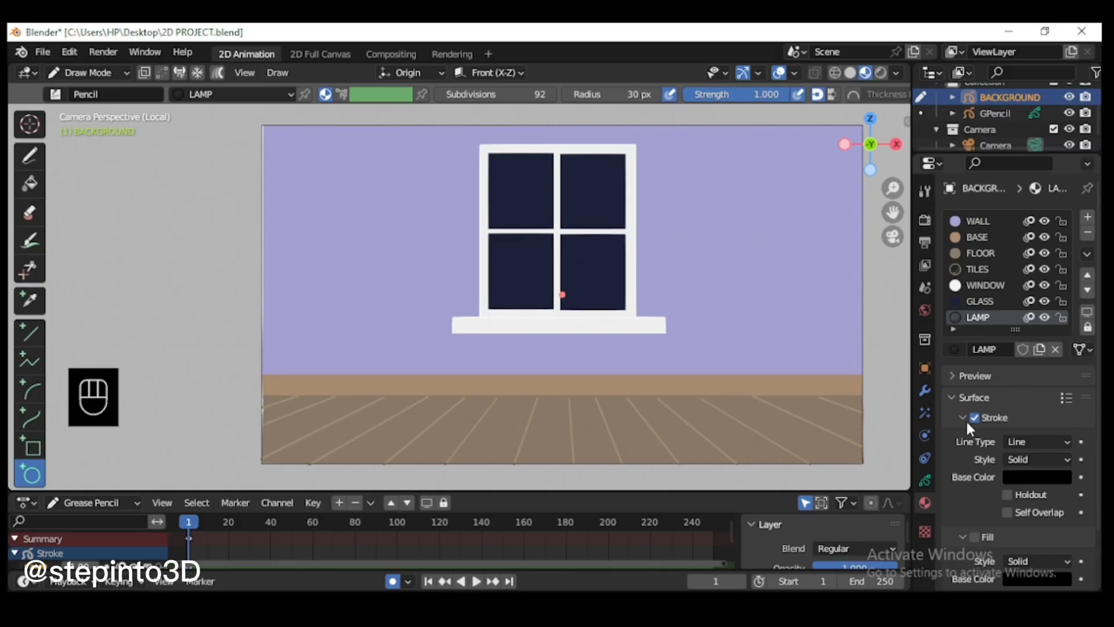
# Step: Enable the LAMP material's fill and set its base color to a muted pinkish purple
pyautogui.scroll(-3, 1022, 393)
pyautogui.click(1037, 515)
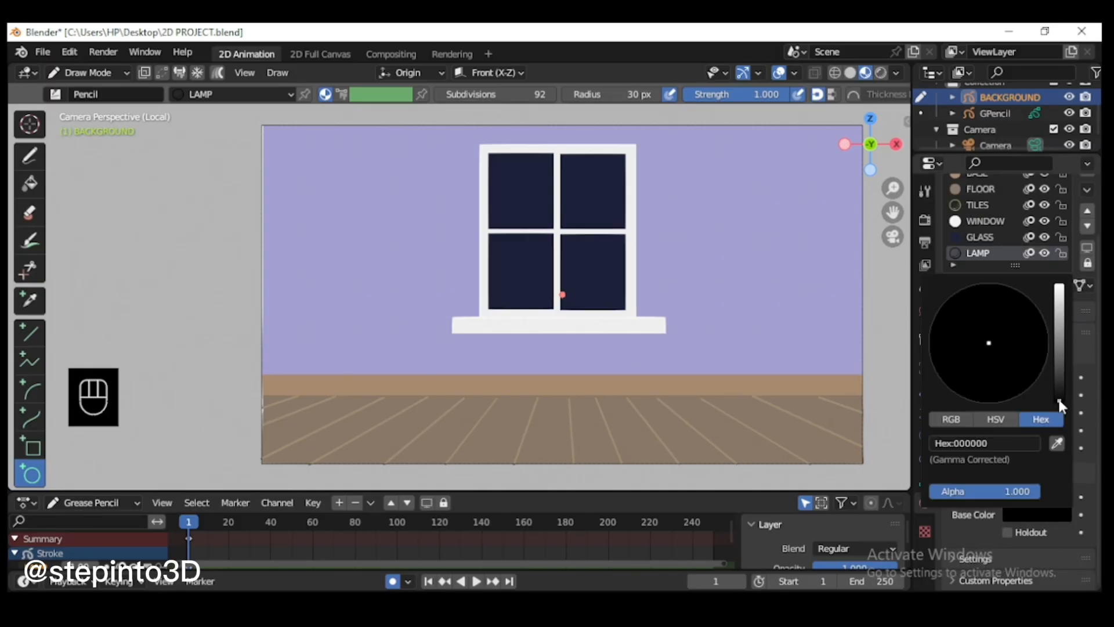
pyautogui.moveTo(1057, 396); pyautogui.dragTo(1059, 316)
pyautogui.moveTo(1009, 341); pyautogui.dragTo(1004, 347)
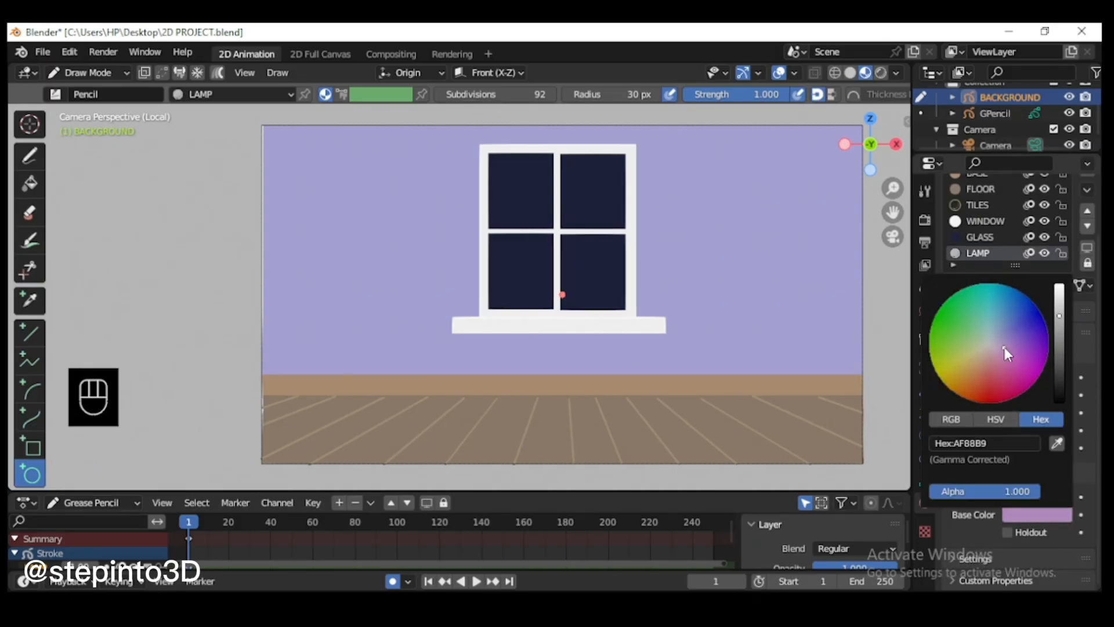
pyautogui.hotkey('ctrl', 'z')
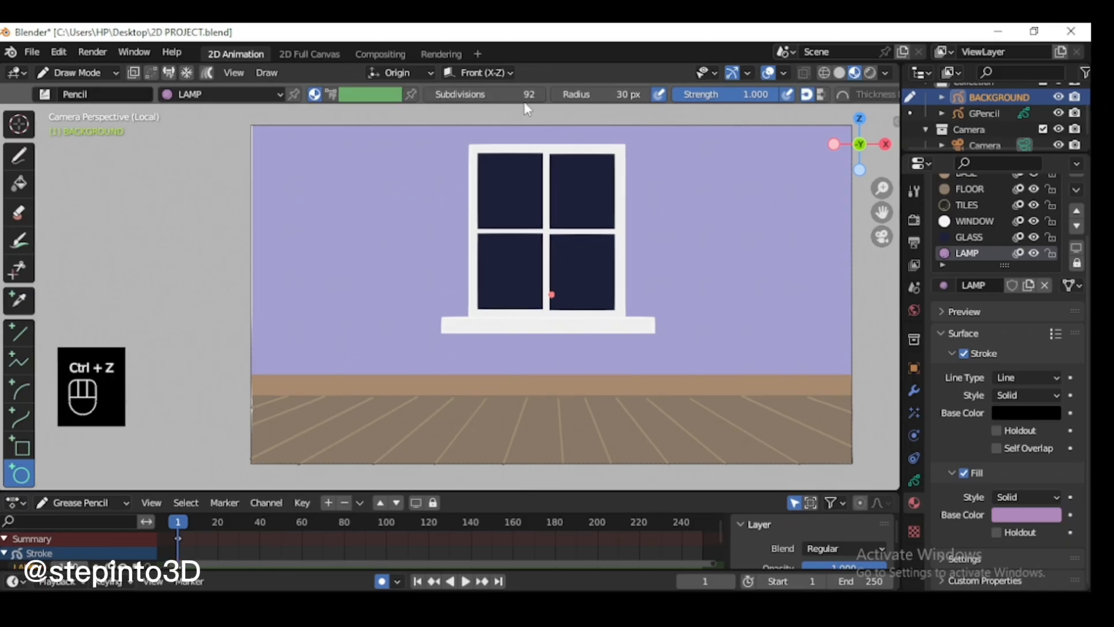
pyautogui.moveTo(715, 182); pyautogui.dragTo(802, 259)
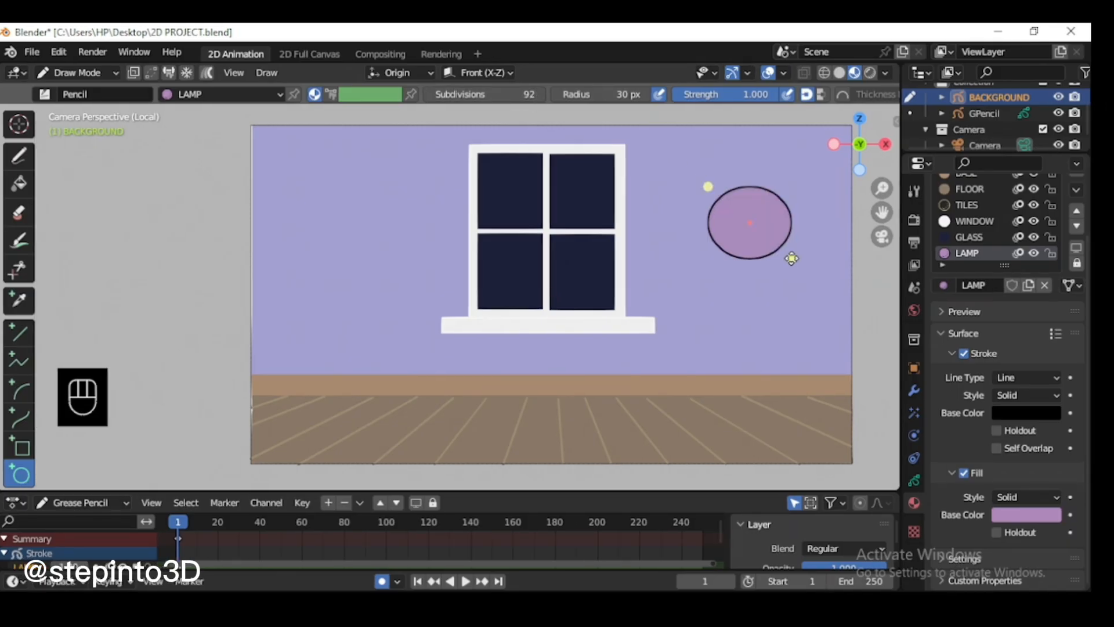
pyautogui.press('Return')
pyautogui.hotkey('ctrl', 'z')
# Step: Set the Circle tool's subdivisions to 4 and draw a hexagon on the wall to the right of the window
pyautogui.click(514, 95)
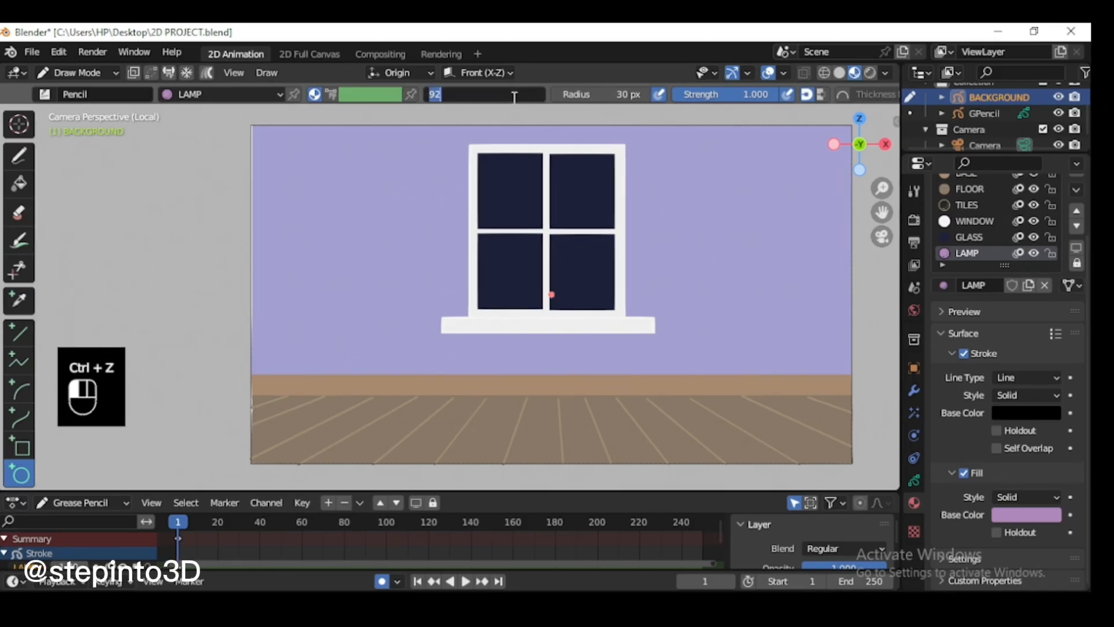
pyautogui.moveTo(690, 182); pyautogui.dragTo(809, 322)
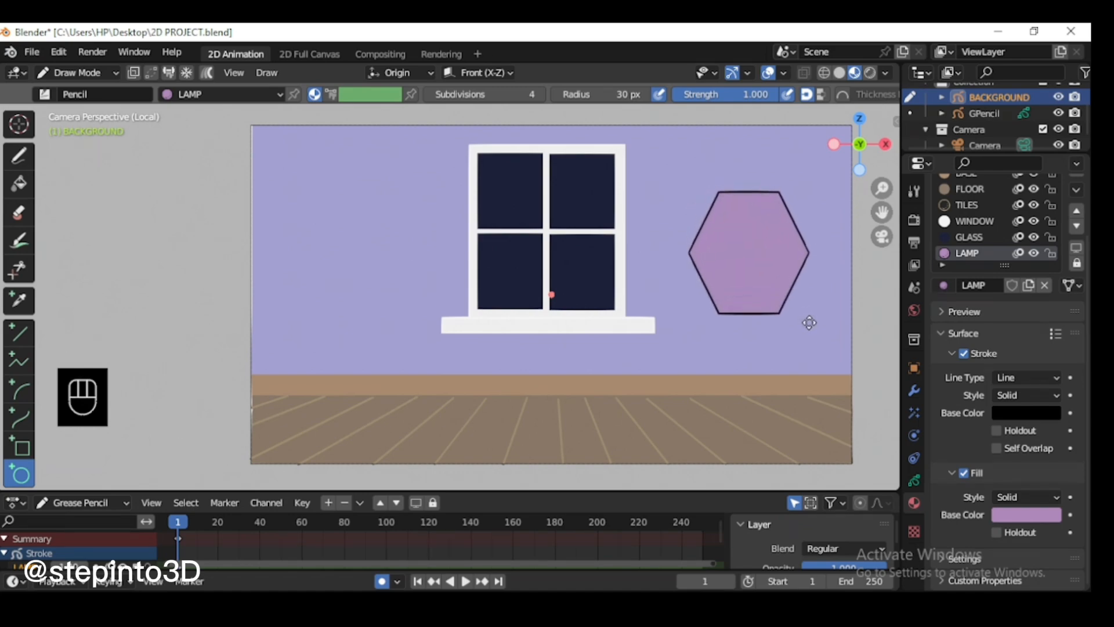
pyautogui.press('Return')
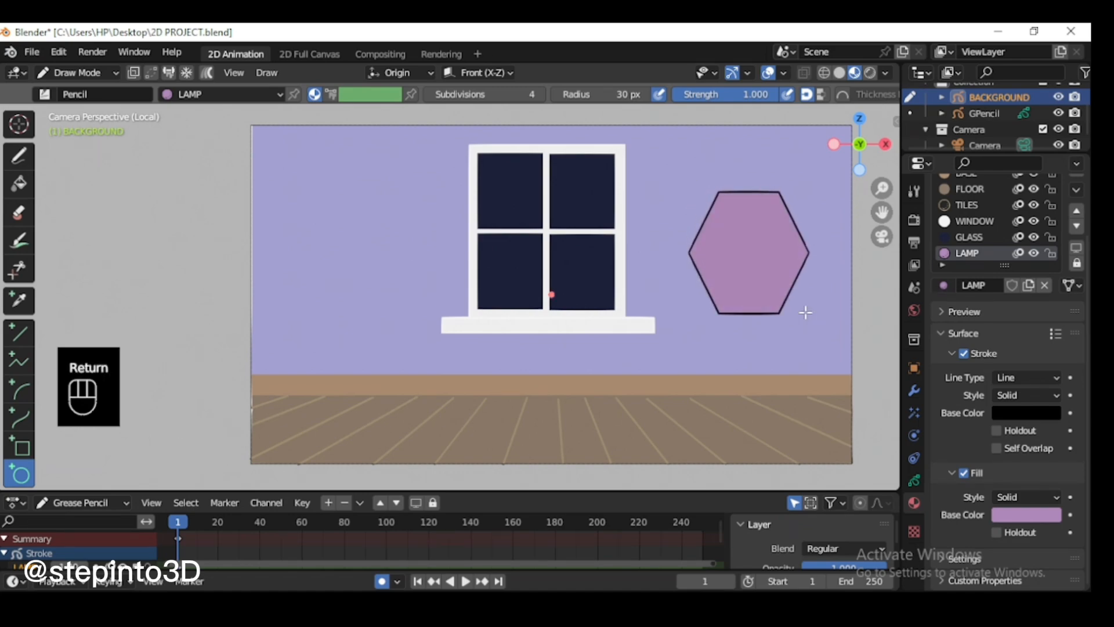
# Step: In Edit Mode, lock every layer except LAMP and dissolve the hexagon's two bottom points to form a lampshade
pyautogui.click(91, 74)
pyautogui.click(99, 110)
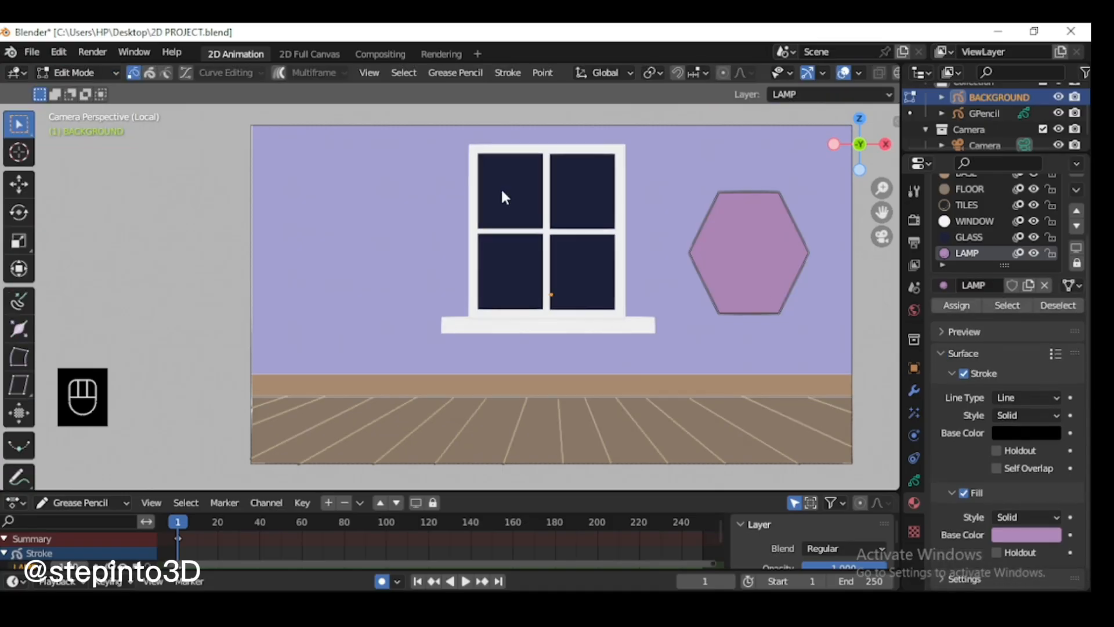
pyautogui.moveTo(705, 305)
pyautogui.mouseDown()
pyautogui.moveTo(800, 325)
pyautogui.moveTo(712, 315)
pyautogui.mouseUp()
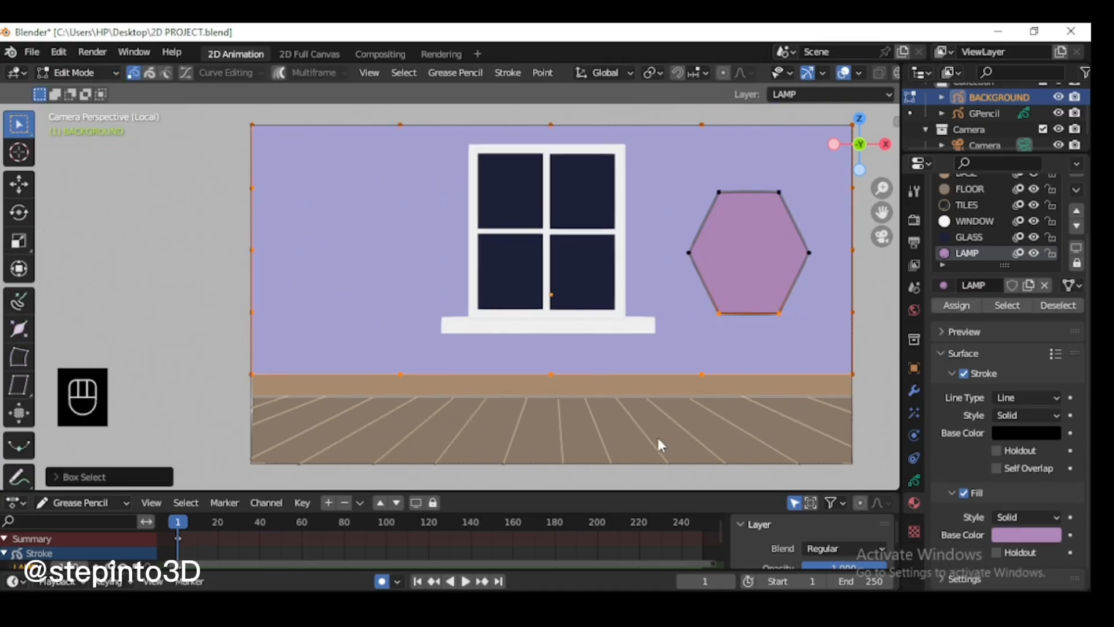
pyautogui.click(915, 480)
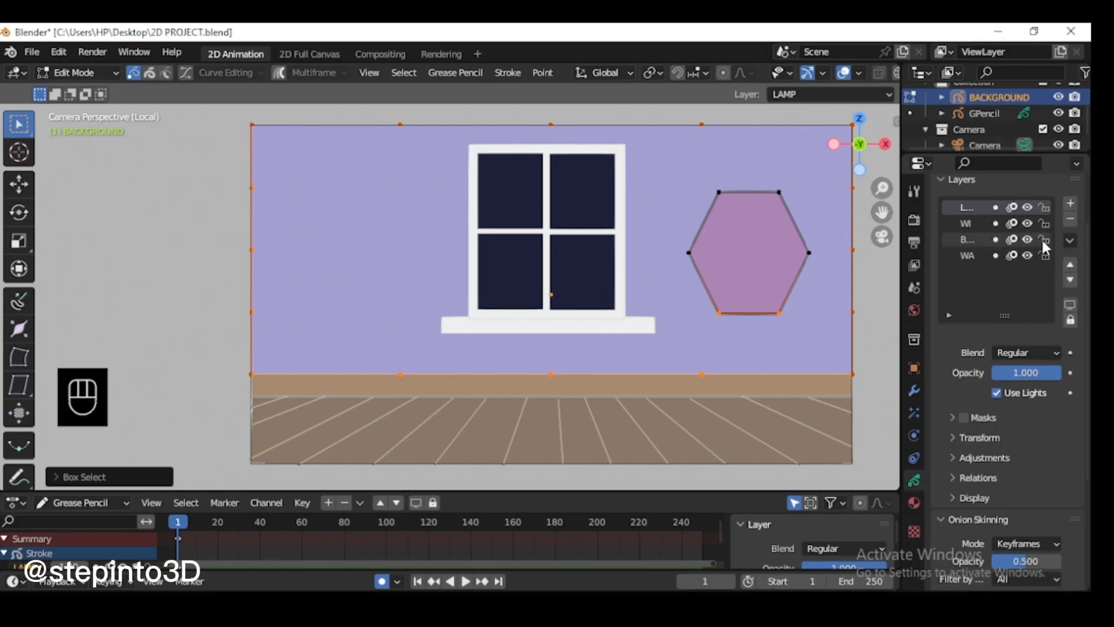
pyautogui.click(1069, 241)
pyautogui.click(970, 371)
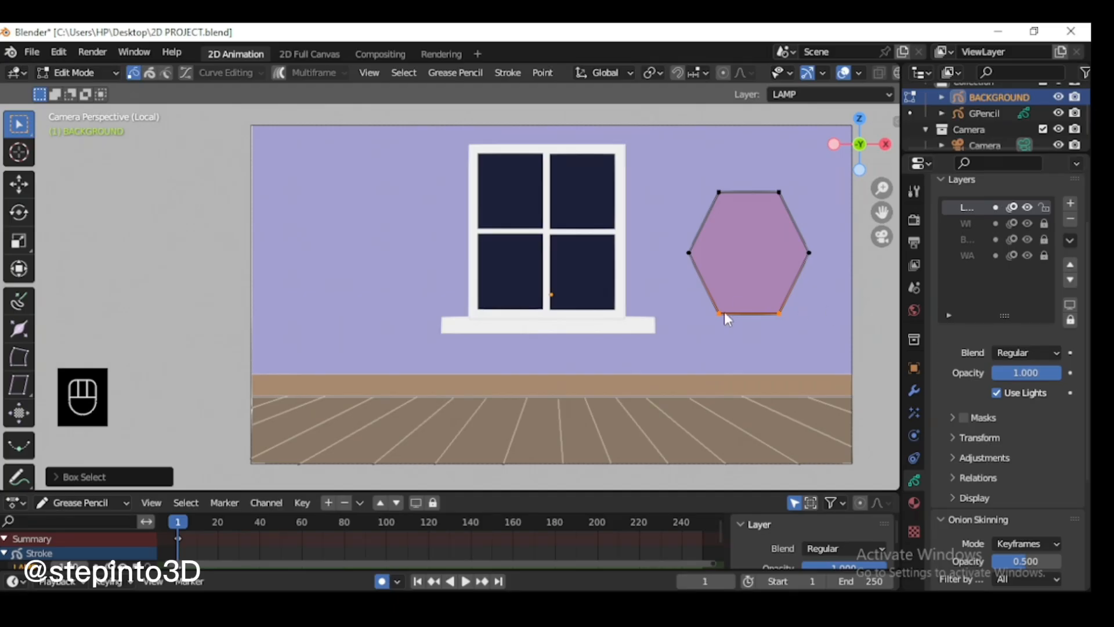
pyautogui.press('x')
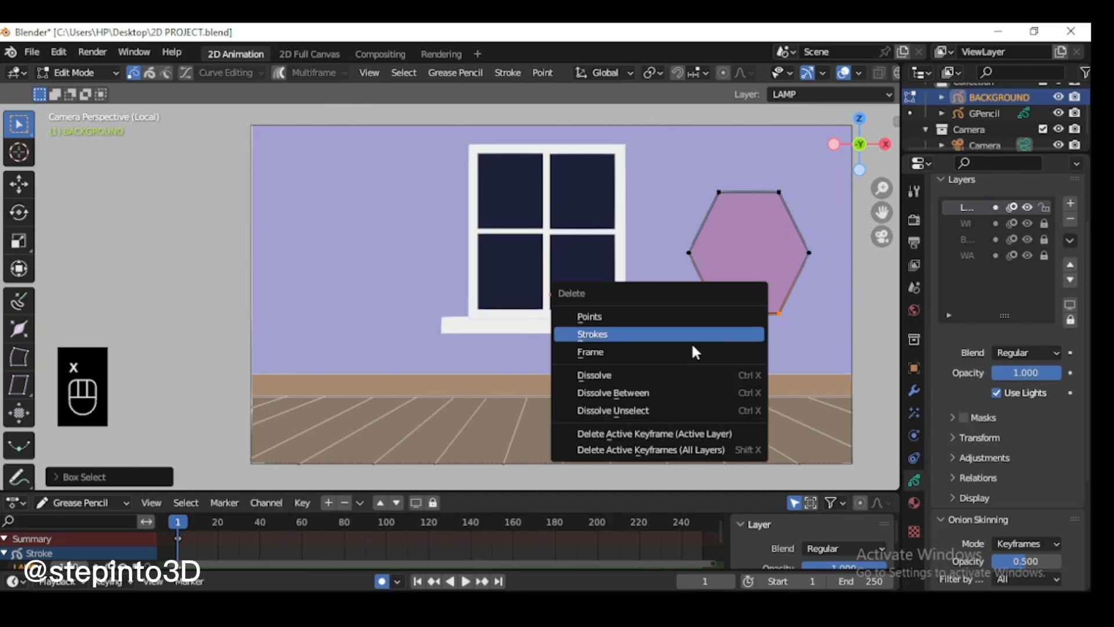
pyautogui.click(606, 374)
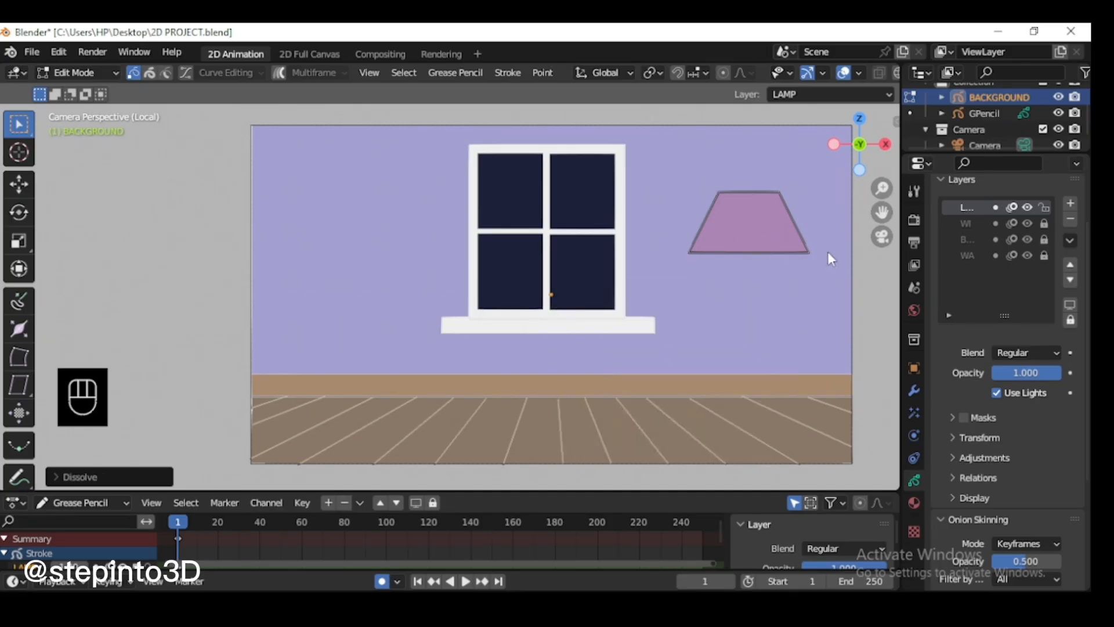
# Step: Scale the lampshade down slightly and move it about 0.29 m lower on the wall
pyautogui.click(797, 225)
pyautogui.press('s')
pyautogui.press('z')
pyautogui.click(754, 210)
pyautogui.press('g')
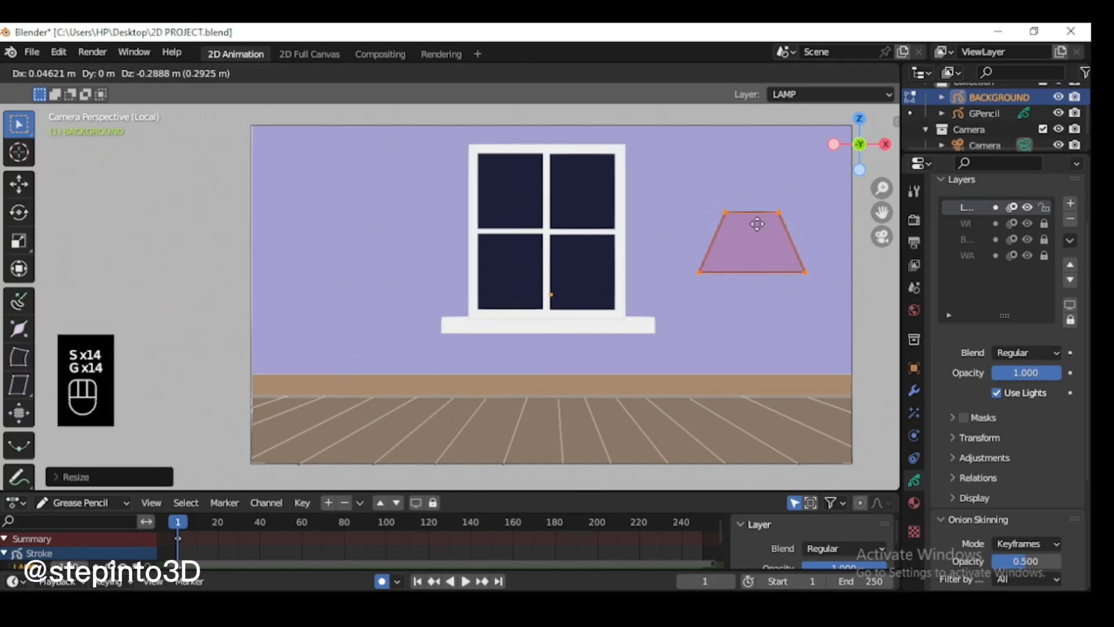
pyautogui.click(805, 365)
pyautogui.click(786, 332)
# Step: Return to Draw Mode with the Box tool and use a black color attribute as the drawing color
pyautogui.scroll(1, 787, 290)
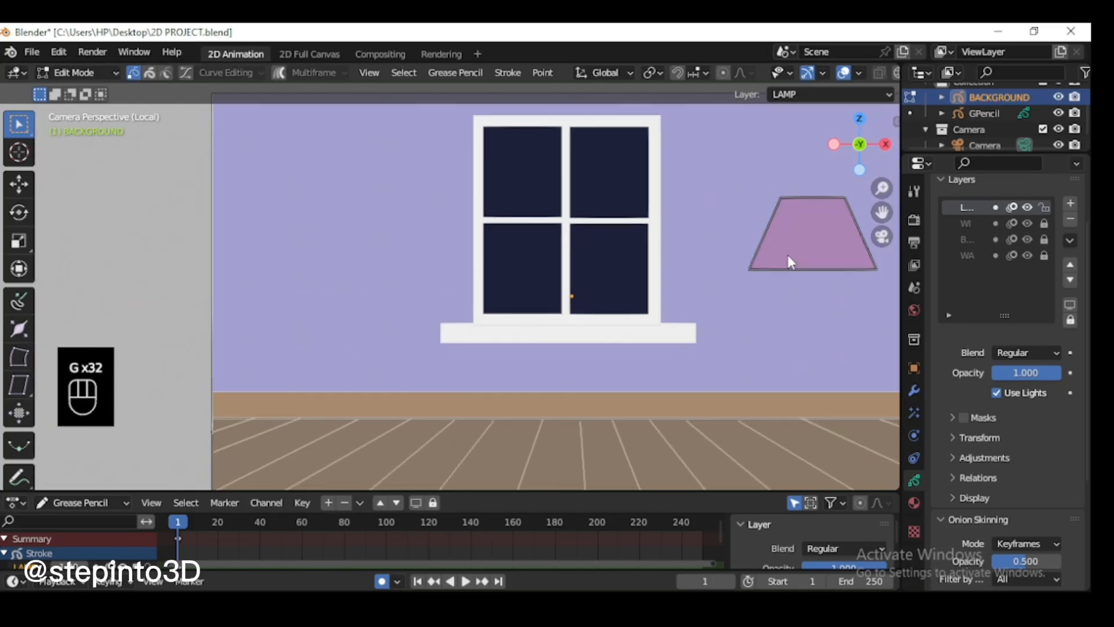
pyautogui.click(76, 72)
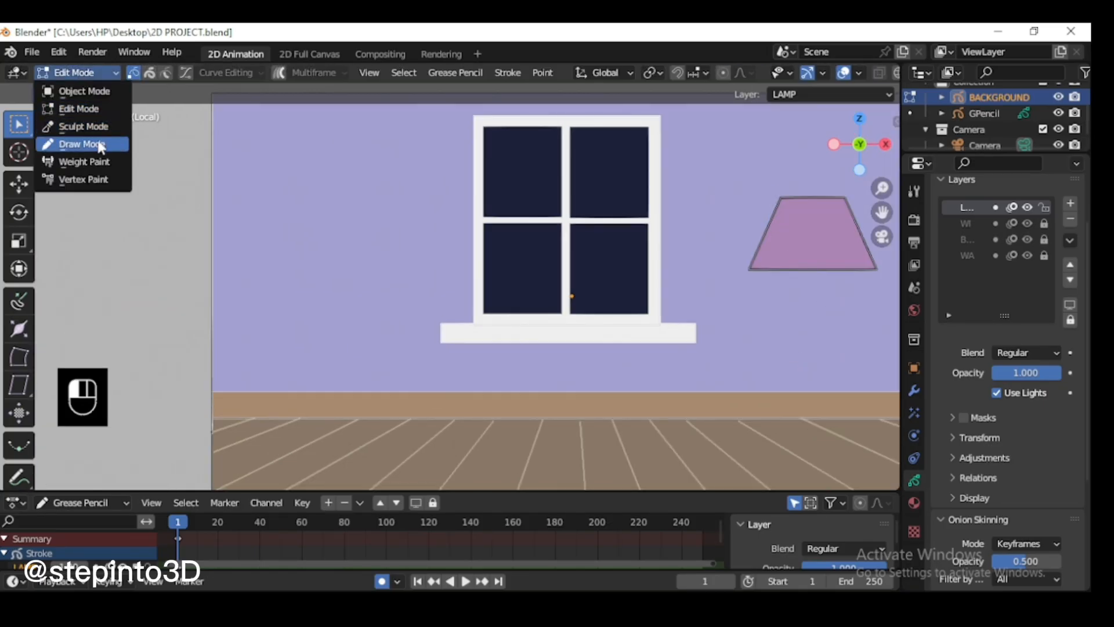
pyautogui.click(81, 144)
pyautogui.keyDown('shift'); pyautogui.moveTo(349, 433); pyautogui.dragTo(201, 425, button='middle'); pyautogui.keyUp('shift')
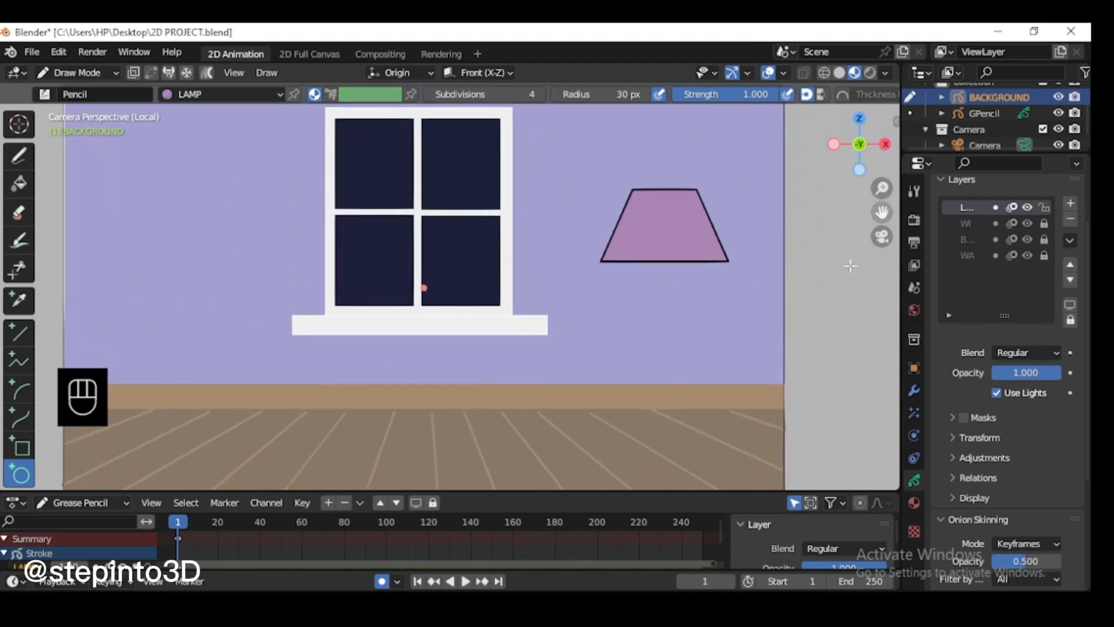
pyautogui.click(22, 453)
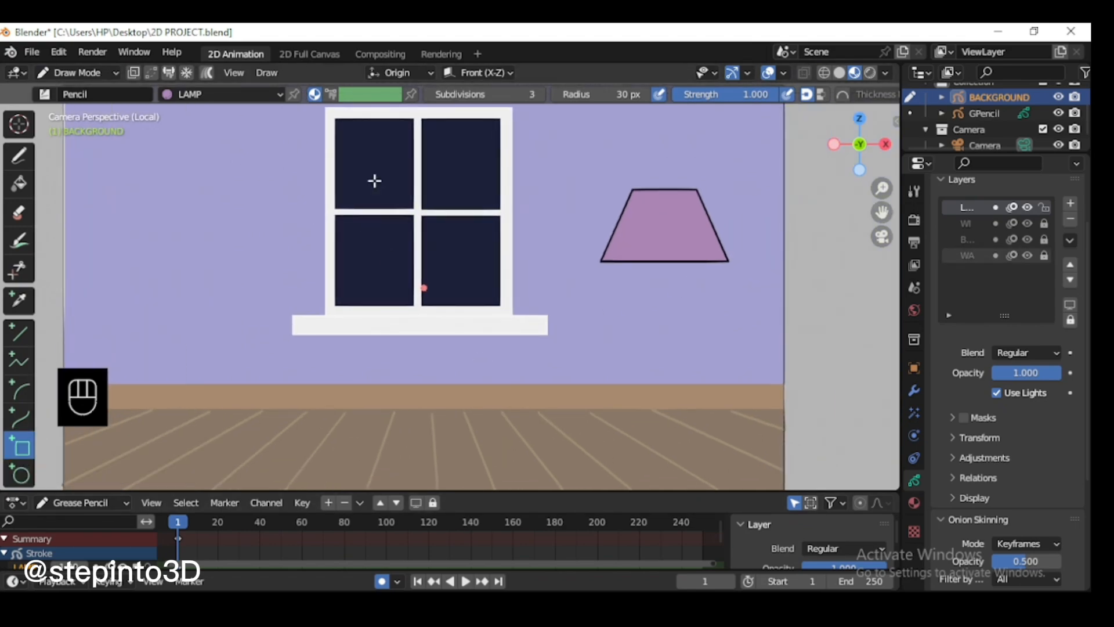
pyautogui.click(914, 503)
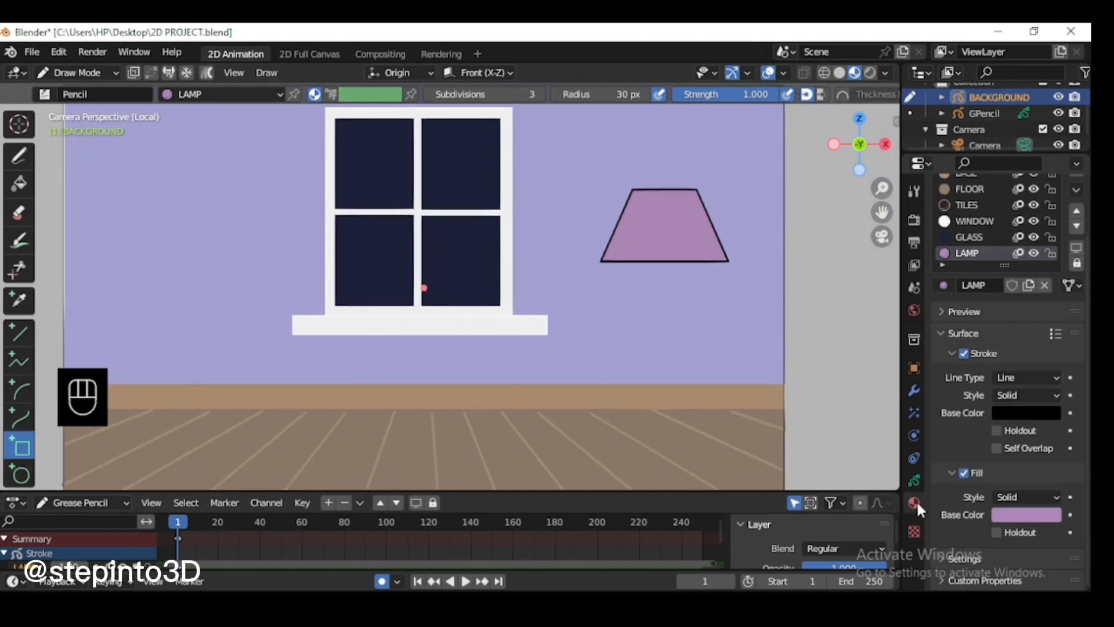
pyautogui.click(331, 97)
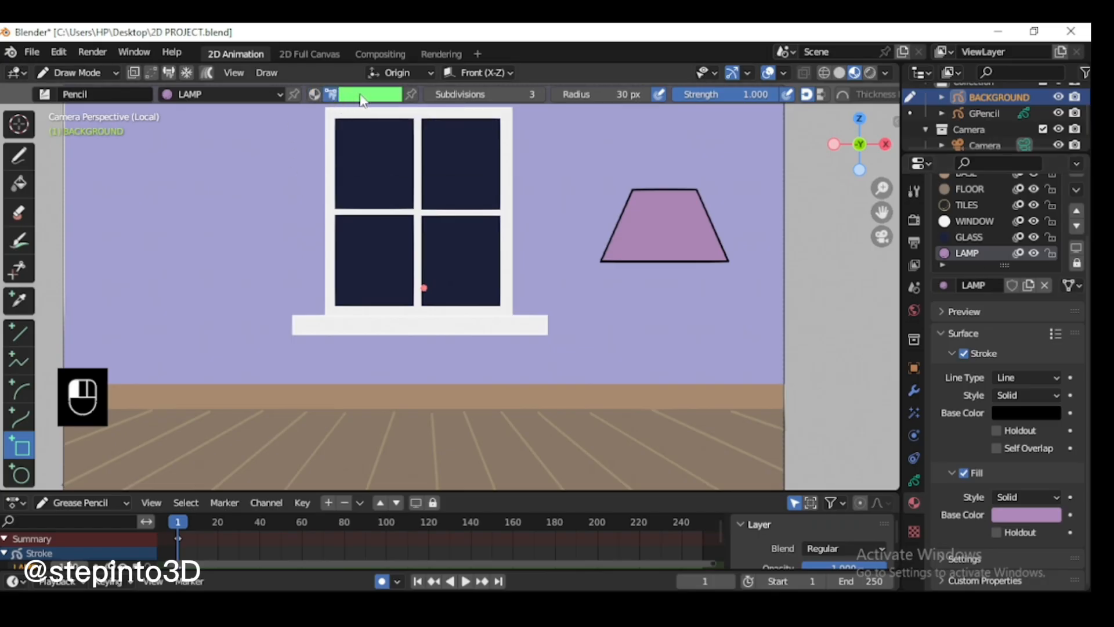
pyautogui.click(362, 96)
pyautogui.click(442, 285)
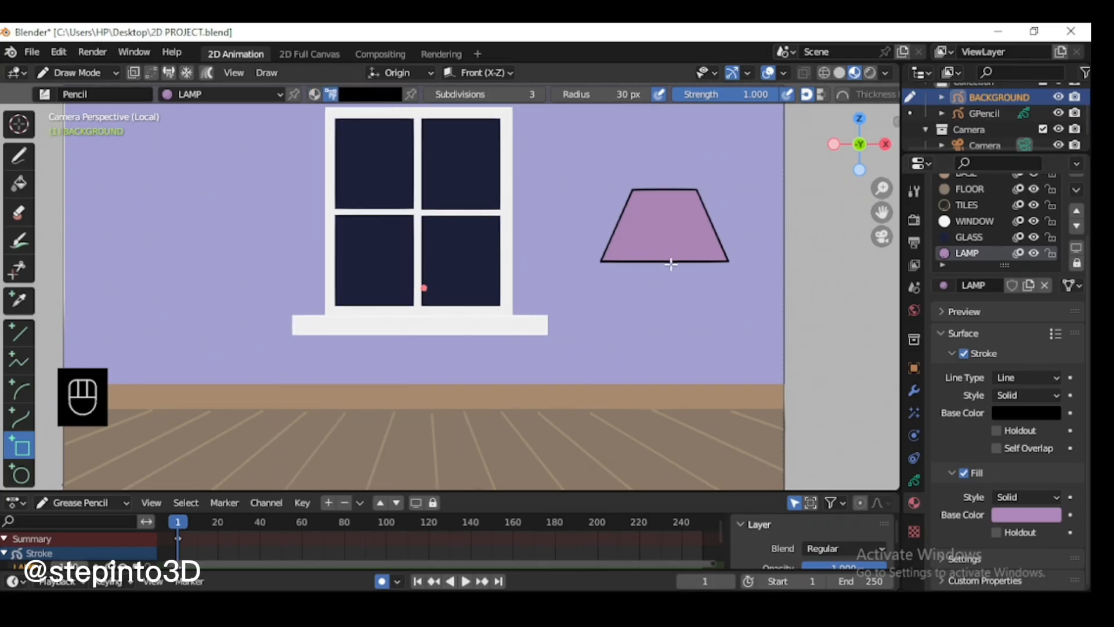
# Step: Draw a thin vertical black box from the lampshade's bottom edge to the floor as the lamp pole
pyautogui.moveTo(656, 260); pyautogui.dragTo(667, 402)
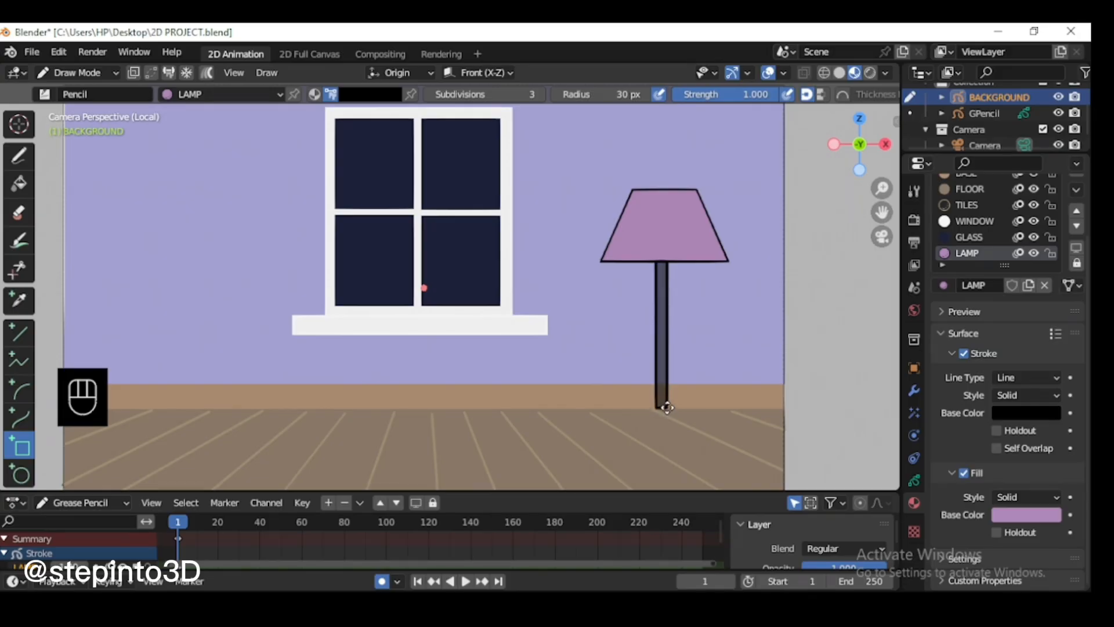
pyautogui.press('Return')
pyautogui.scroll(-2, 725, 316)
pyautogui.scroll(1, 638, 316)
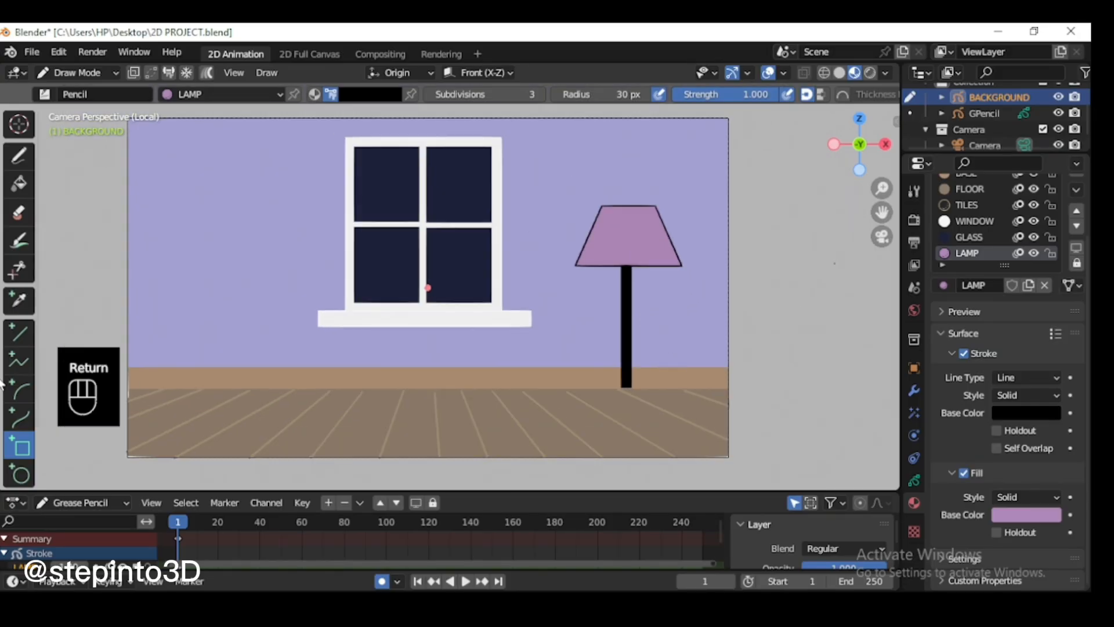
# Step: Set the Circle tool's subdivisions to 32 and draw a small flat black ellipse at the pole's foot as the lamp base
pyautogui.click(21, 474)
pyautogui.click(529, 95)
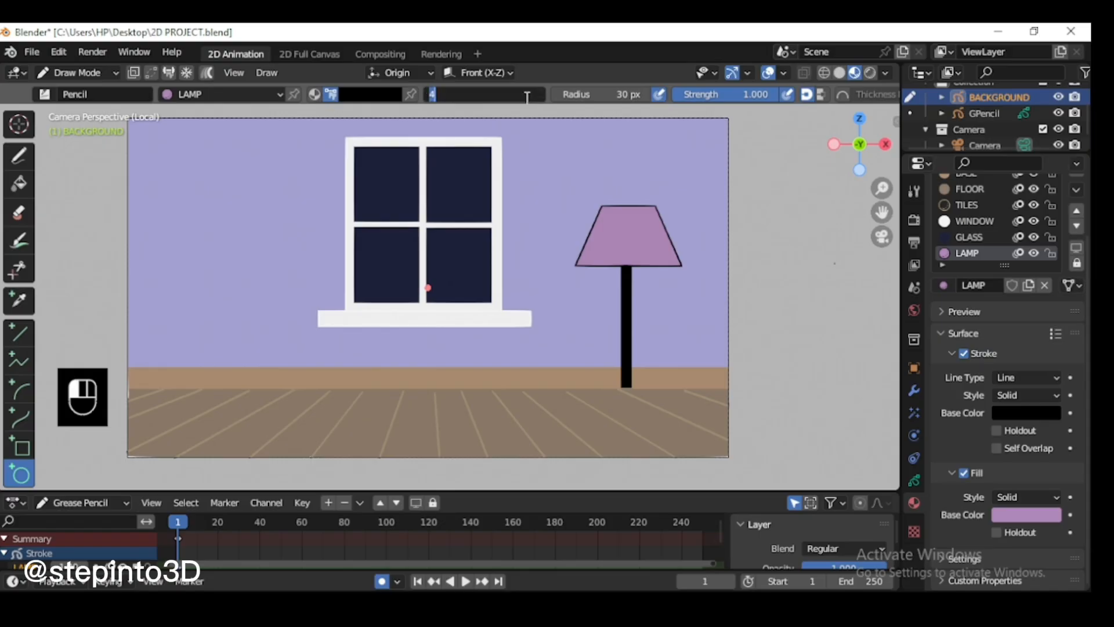
pyautogui.write('32')
pyautogui.press('Return')
pyautogui.scroll(1, 646, 417)
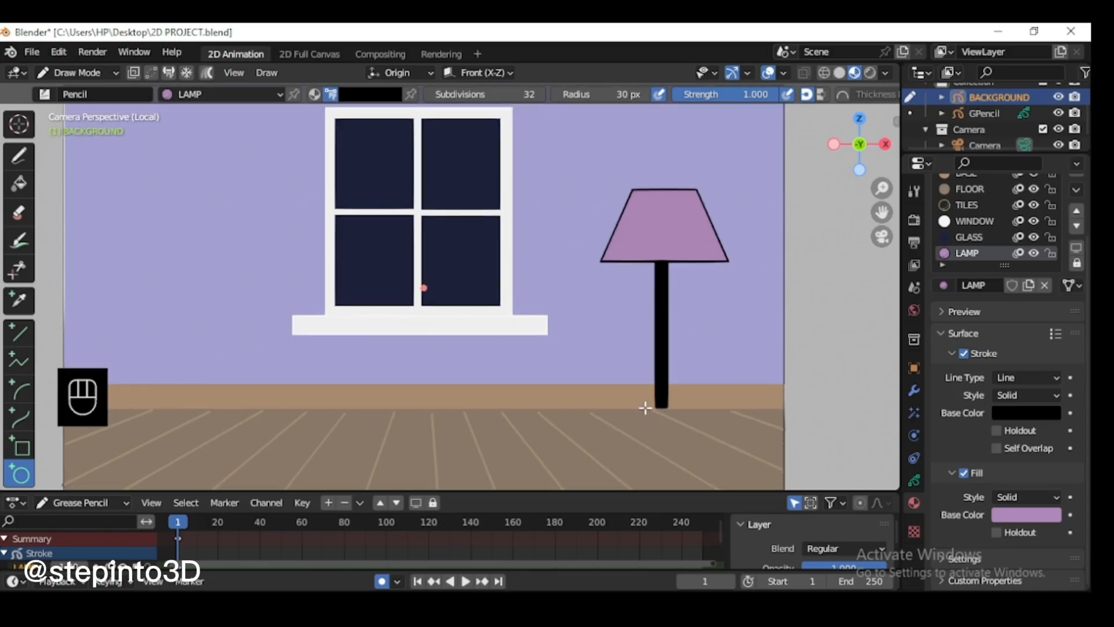
pyautogui.moveTo(648, 408); pyautogui.dragTo(681, 415)
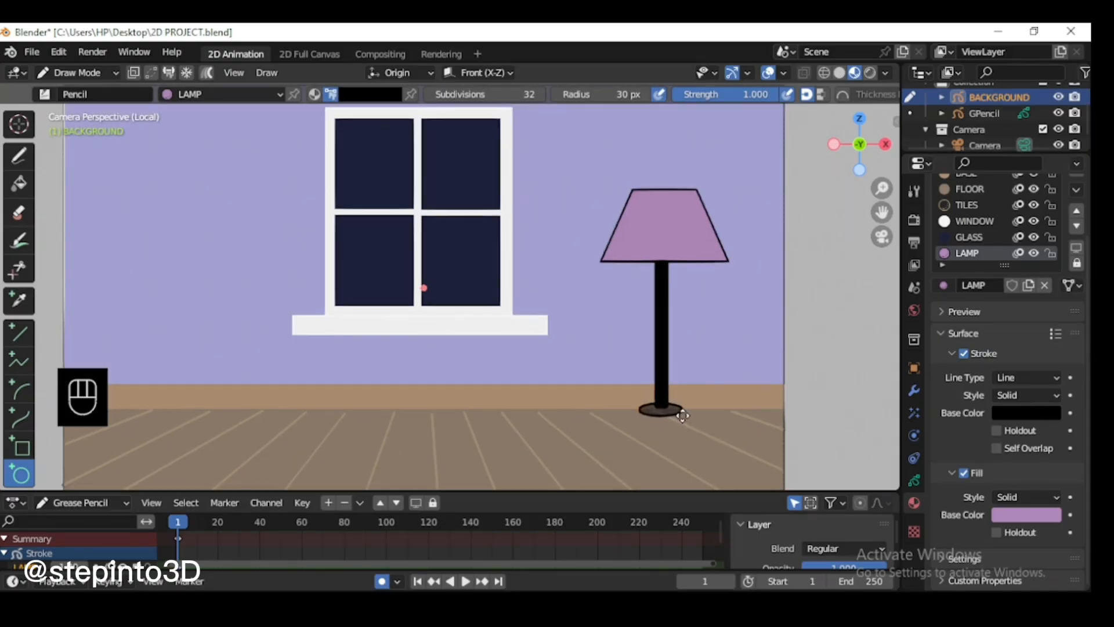
pyautogui.press('Return')
# Step: In Edit Mode, stretch the lamp pole along Z so it extends past the lampshade's bottom edge and the base
pyautogui.click(75, 73)
pyautogui.click(75, 102)
pyautogui.press('l')
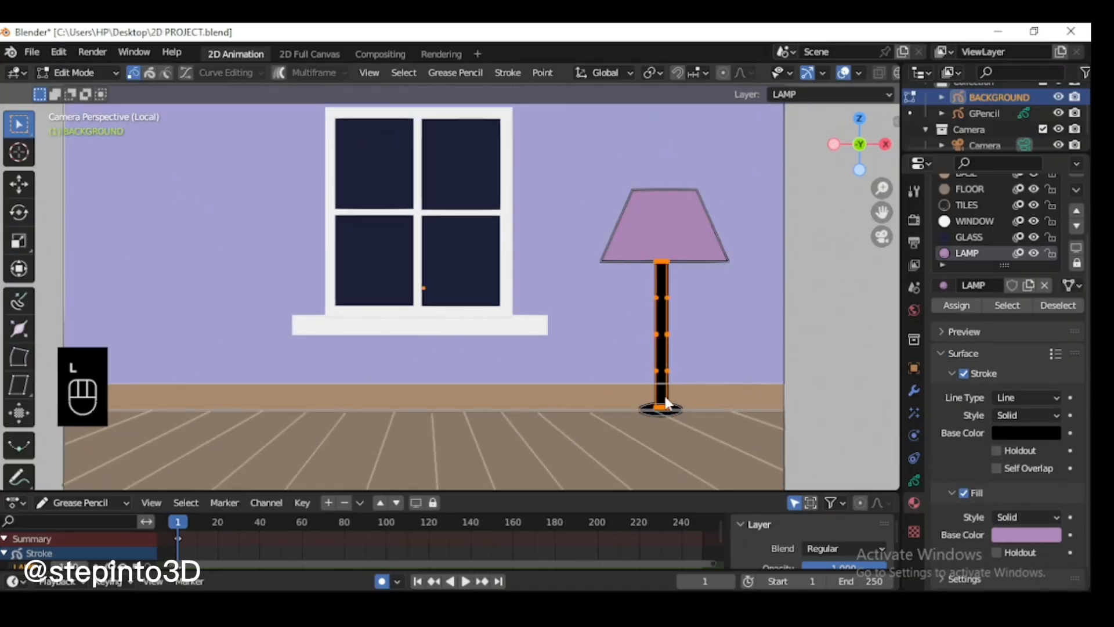
pyautogui.press('s')
pyautogui.press('z')
pyautogui.click(659, 349)
pyautogui.click(696, 380)
# Step: Move the lamp base ellipse down along Z to the pole's lower end and return to Draw Mode
pyautogui.scroll(1, 713, 427)
pyautogui.press('l')
pyautogui.press('g')
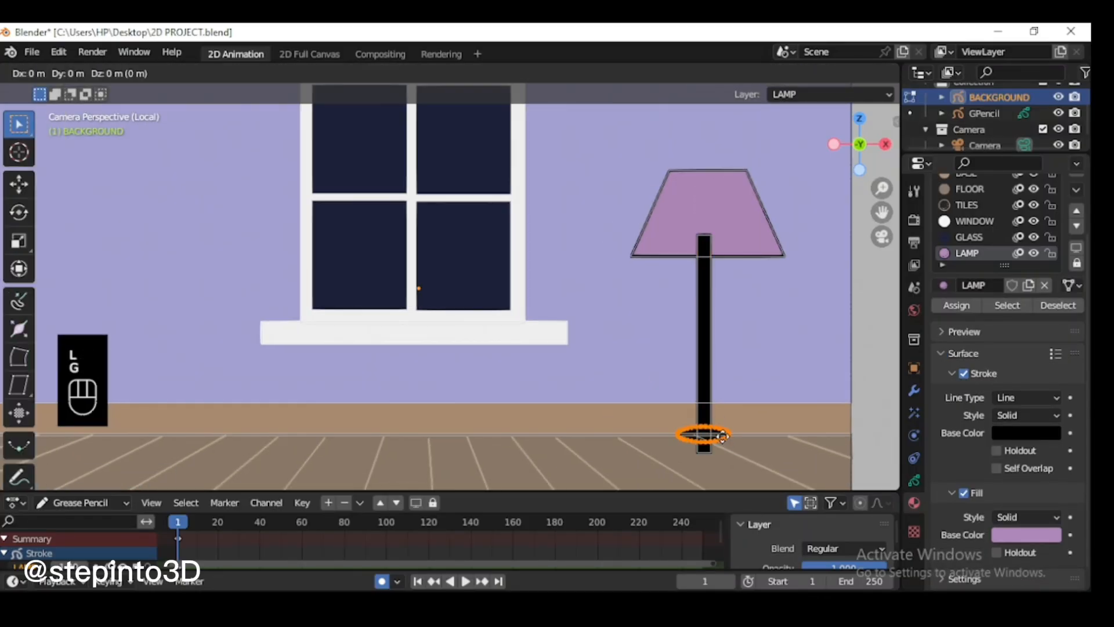
pyautogui.press('z')
pyautogui.press('z')
pyautogui.click(754, 455)
pyautogui.click(758, 454)
pyautogui.click(75, 73)
pyautogui.click(75, 134)
pyautogui.scroll(-1, 706, 303)
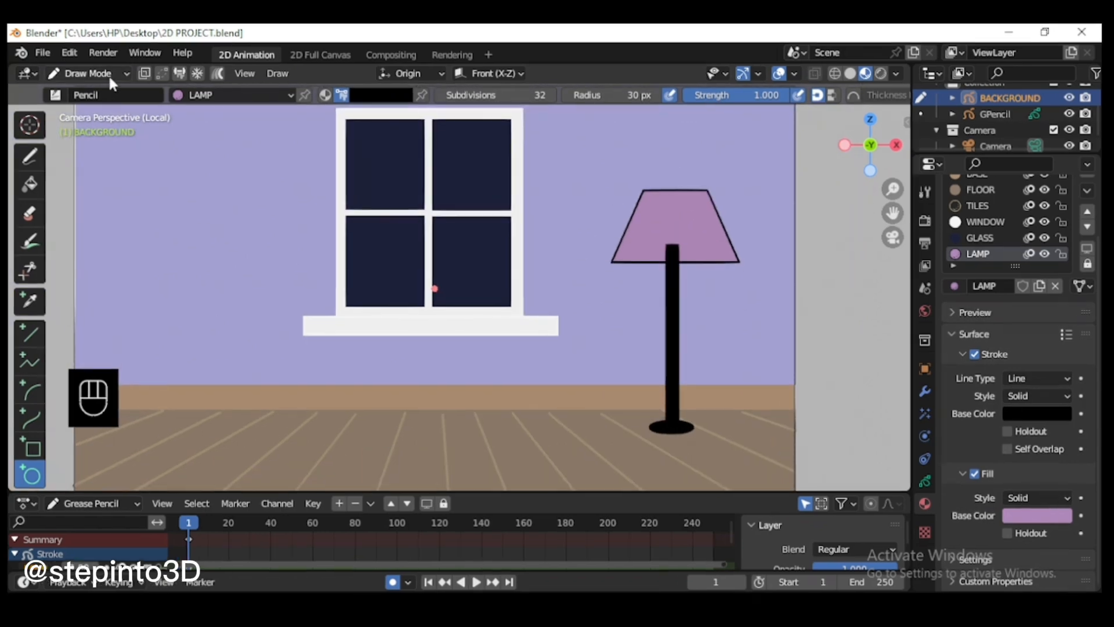
# Step: In Edit Mode, raise the lampshade along Z until its bottom edge meets the pole's top, and return to Draw Mode
pyautogui.click(87, 73)
pyautogui.click(75, 102)
pyautogui.press('l')
pyautogui.press('g')
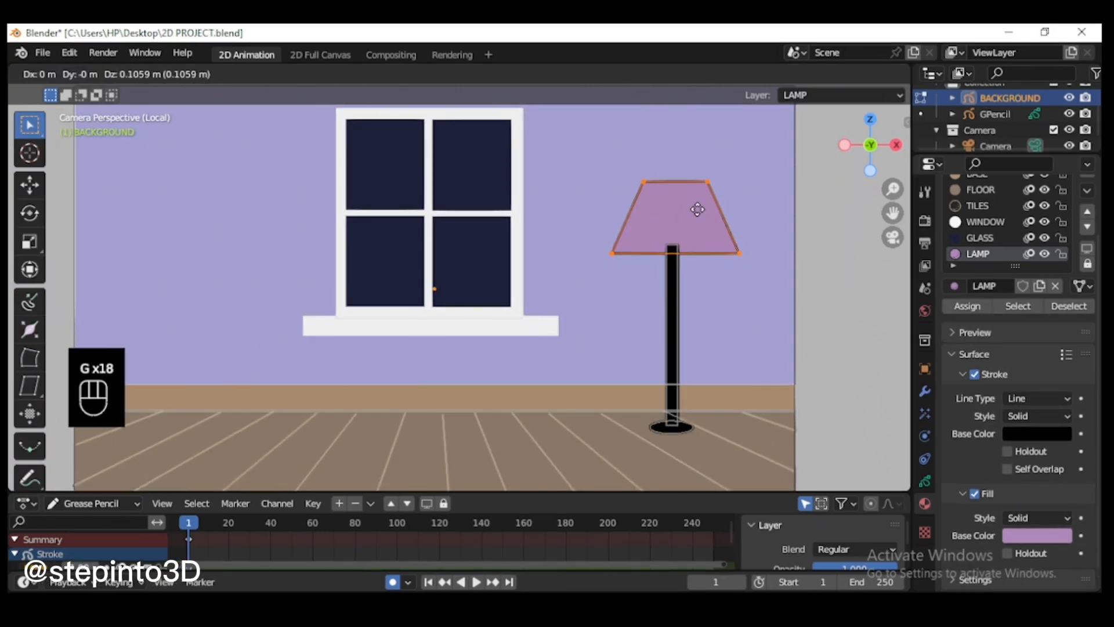
pyautogui.click(81, 73)
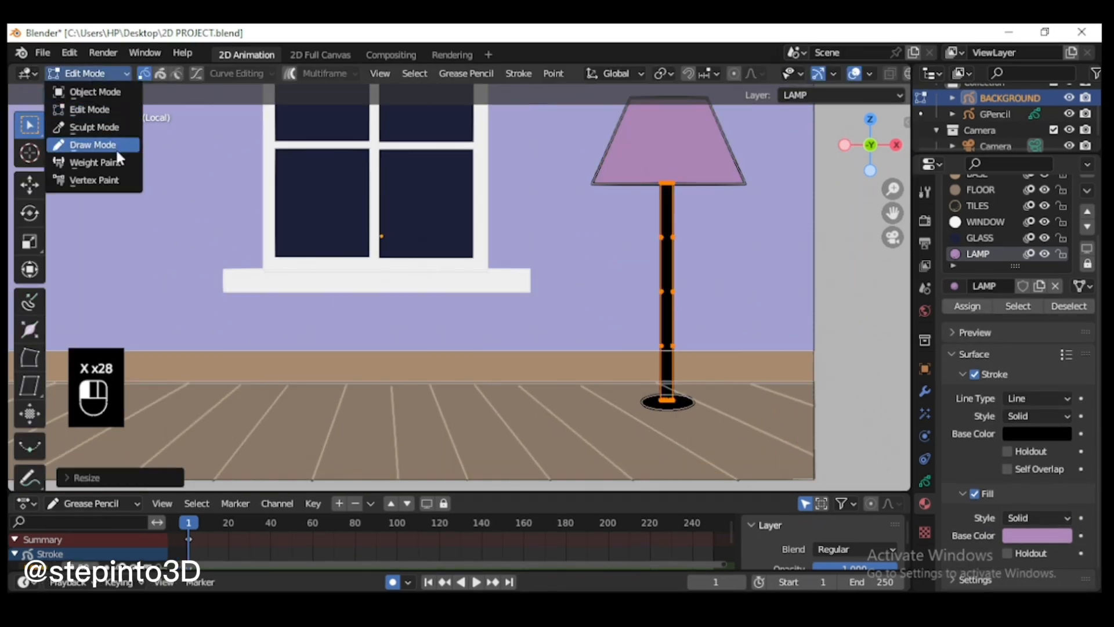
pyautogui.click(99, 145)
pyautogui.scroll(-2, 690, 338)
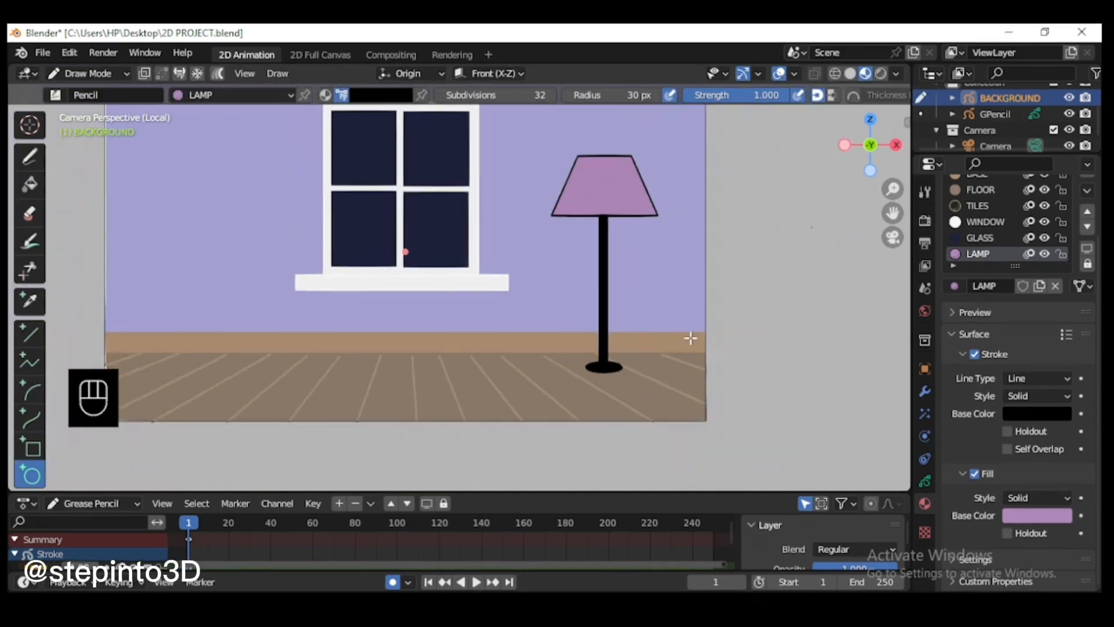
pyautogui.scroll(-2, 690, 338)
pyautogui.moveTo(892, 214); pyautogui.dragTo(949, 216)
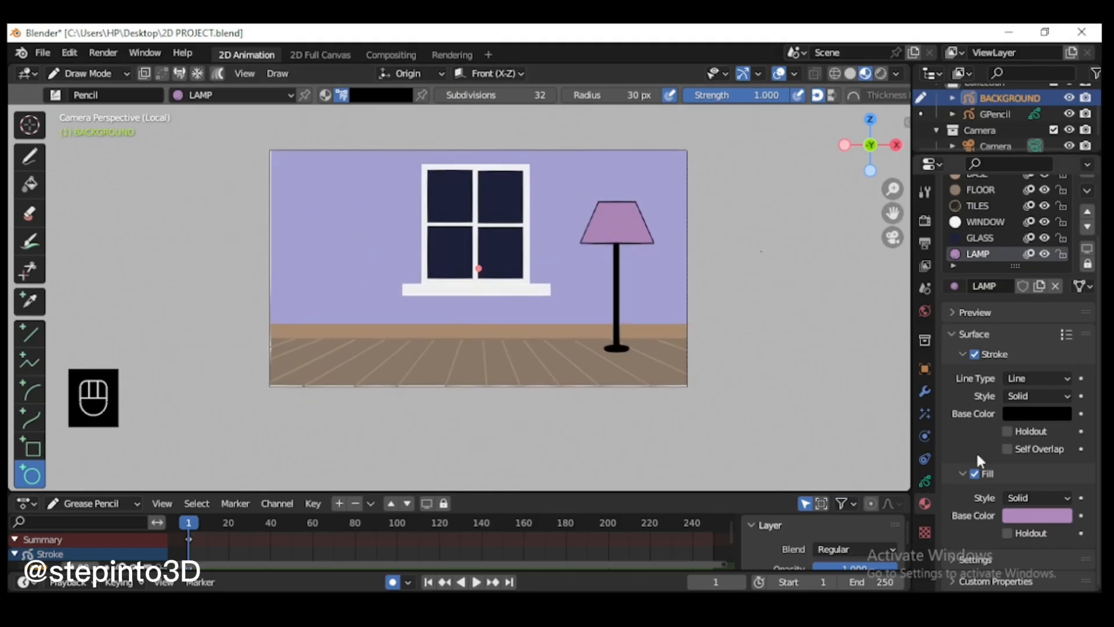
# Step: Turn off Autolock Inactive Layers for the BACKGROUND object's layers
pyautogui.click(925, 481)
pyautogui.click(1081, 241)
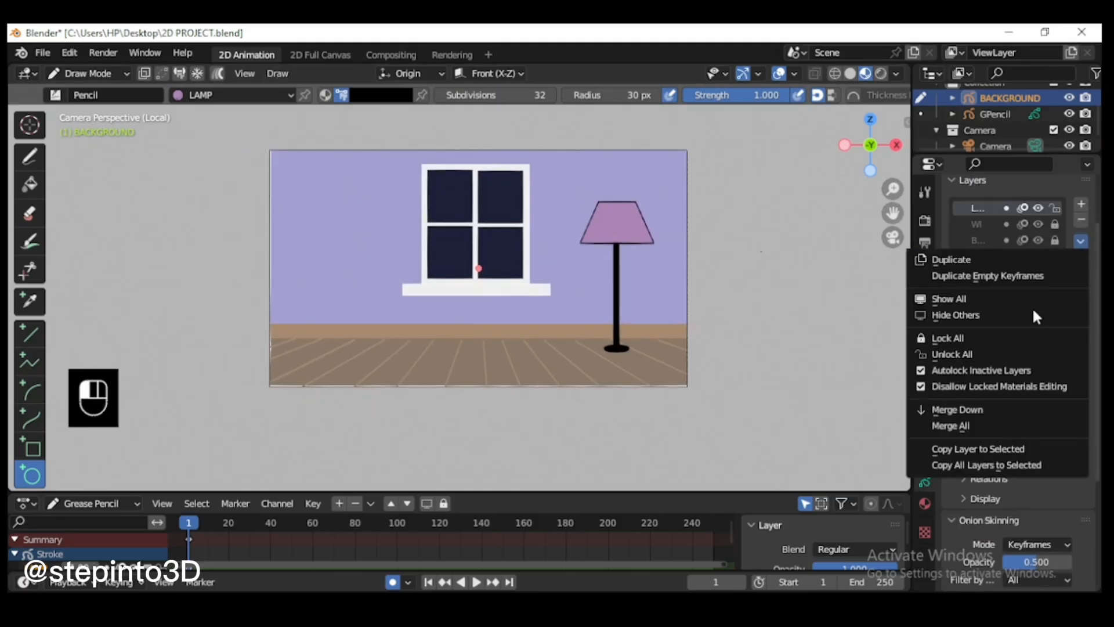
pyautogui.click(981, 370)
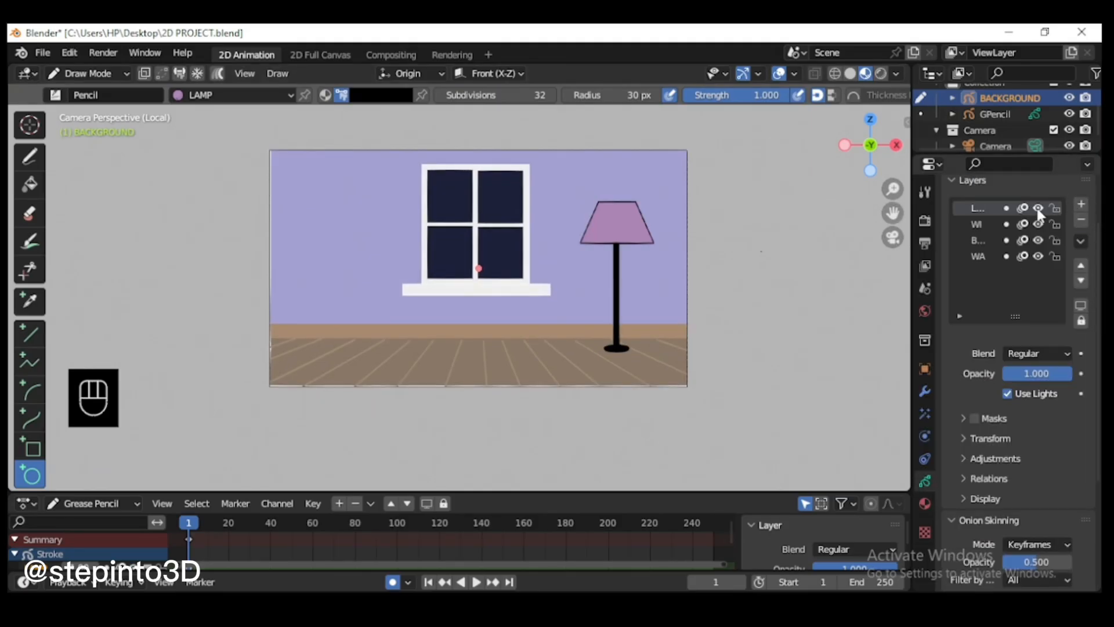
# Step: Add a new Grease Pencil layer above the lamp layer and name it SHELF
pyautogui.click(1081, 204)
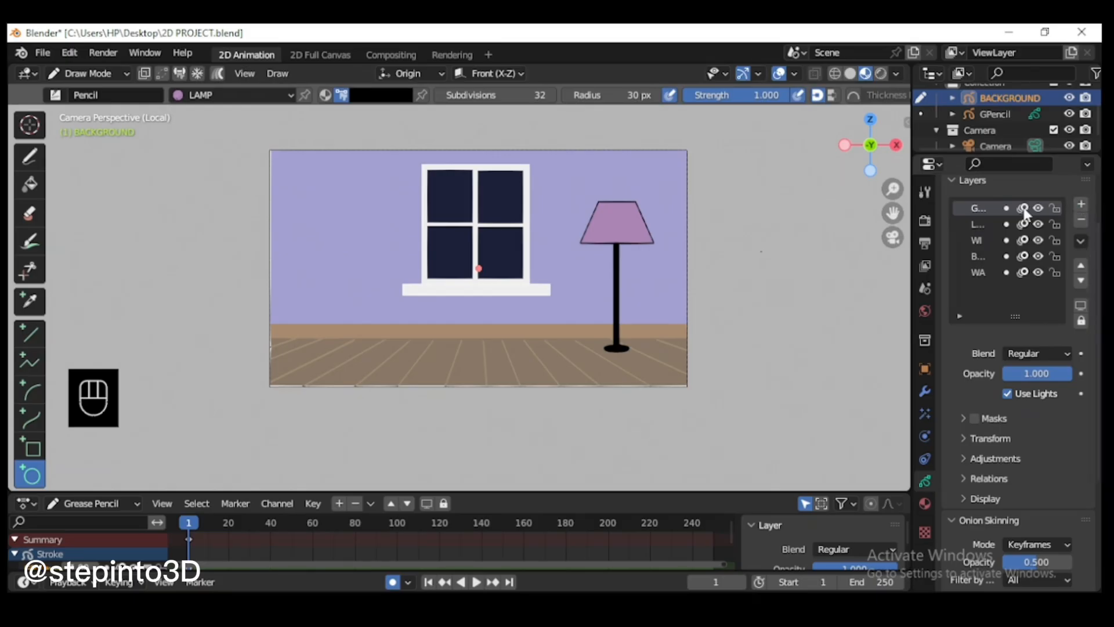
pyautogui.click(987, 204)
pyautogui.write('BOOK')
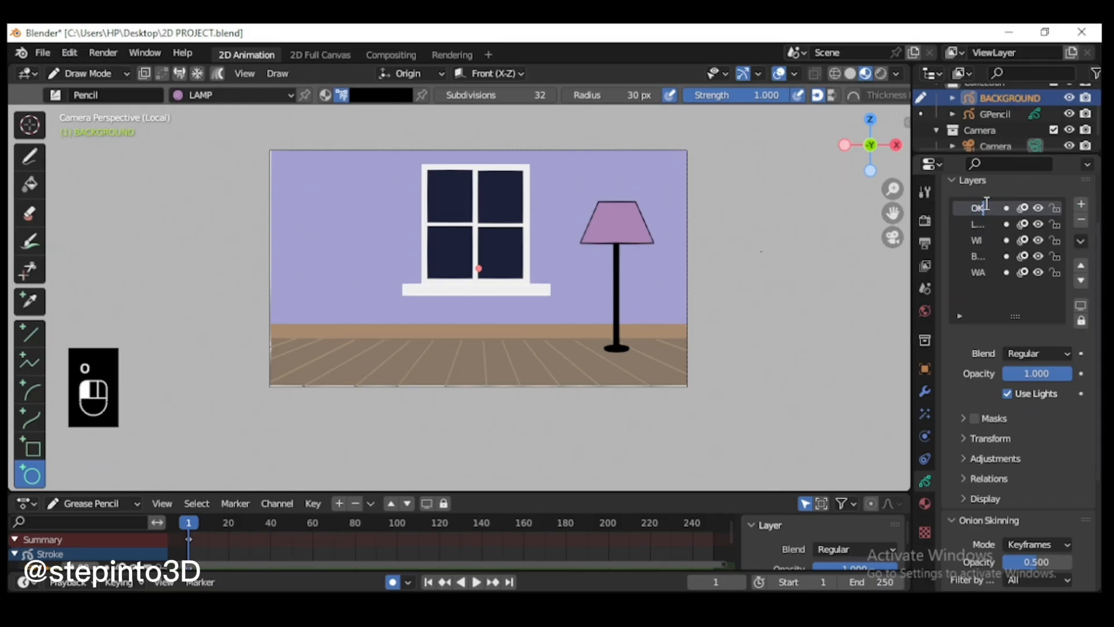
pyautogui.press('BackSpace')
pyautogui.press('BackSpace')
pyautogui.write('SH')
pyautogui.write('ELF')
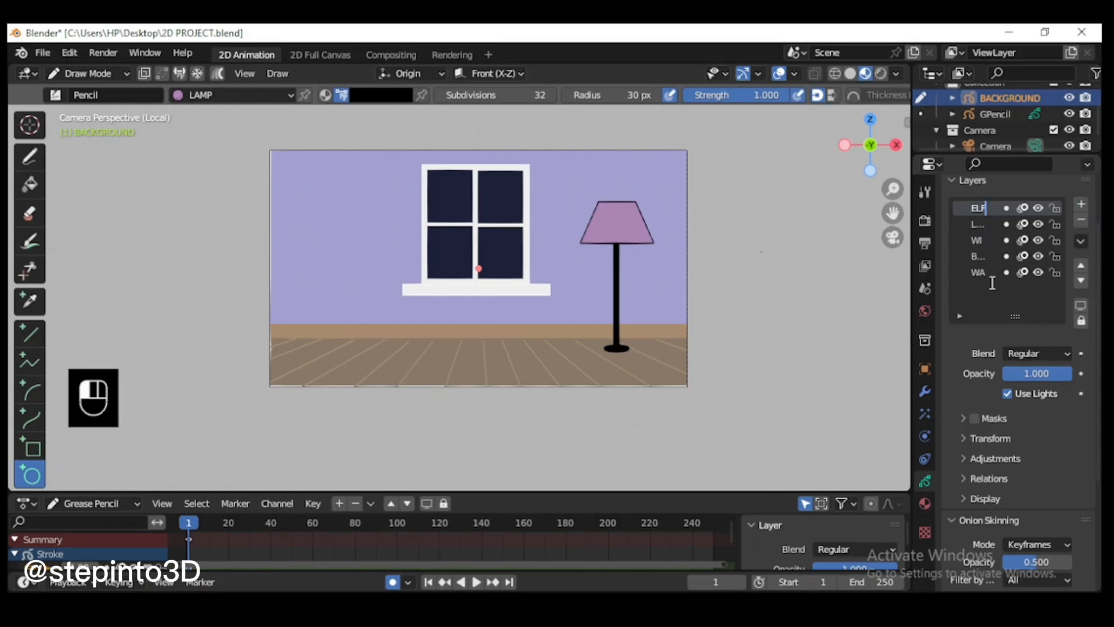
# Step: Add a material slot to BACKGROUND with a new material named SHELF
pyautogui.click(924, 503)
pyautogui.click(1087, 217)
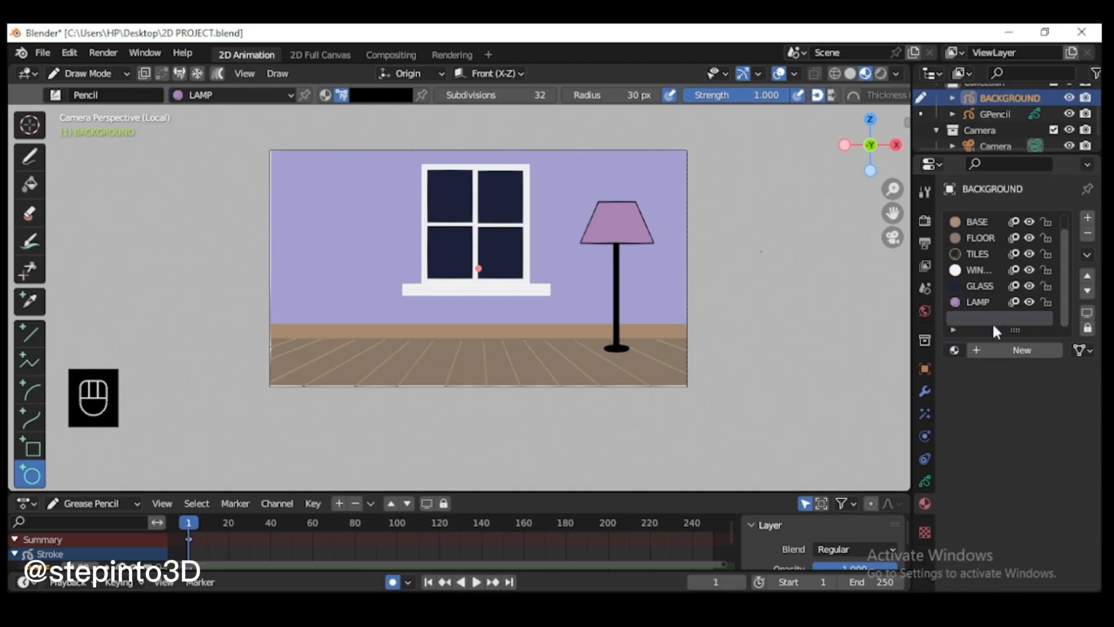
pyautogui.click(1004, 350)
pyautogui.doubleClick(986, 318)
pyautogui.write('SHE')
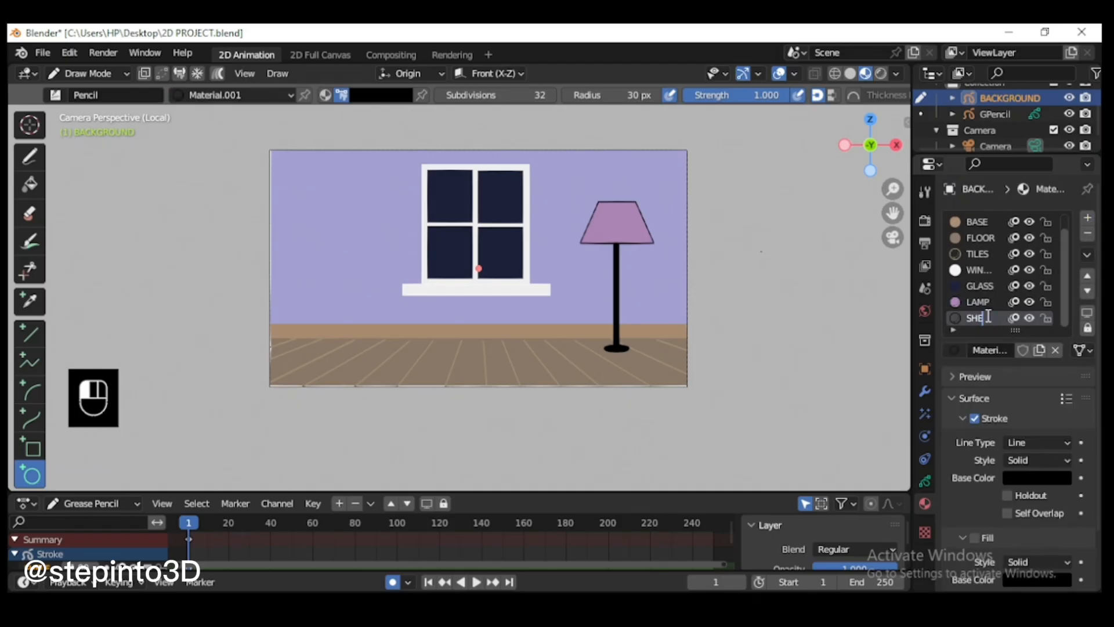
pyautogui.write('LF')
pyautogui.press('Return')
# Step: Disable the SHELF material's stroke, enable its fill and set the fill's base color to hex 8D765C
pyautogui.scroll(-3, 1007, 490)
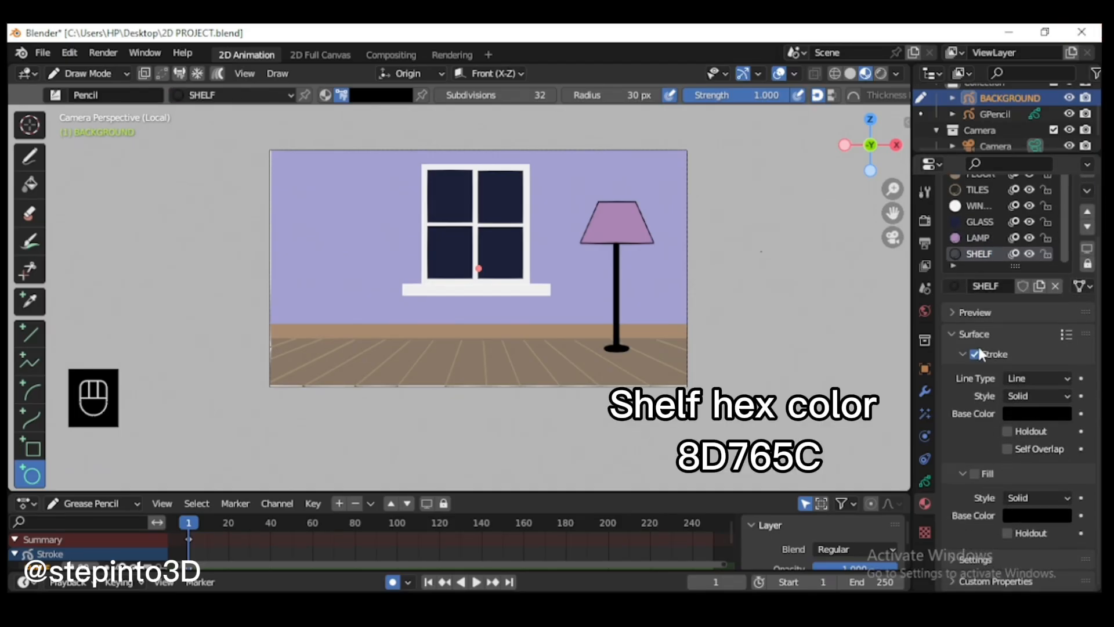
pyautogui.click(1039, 515)
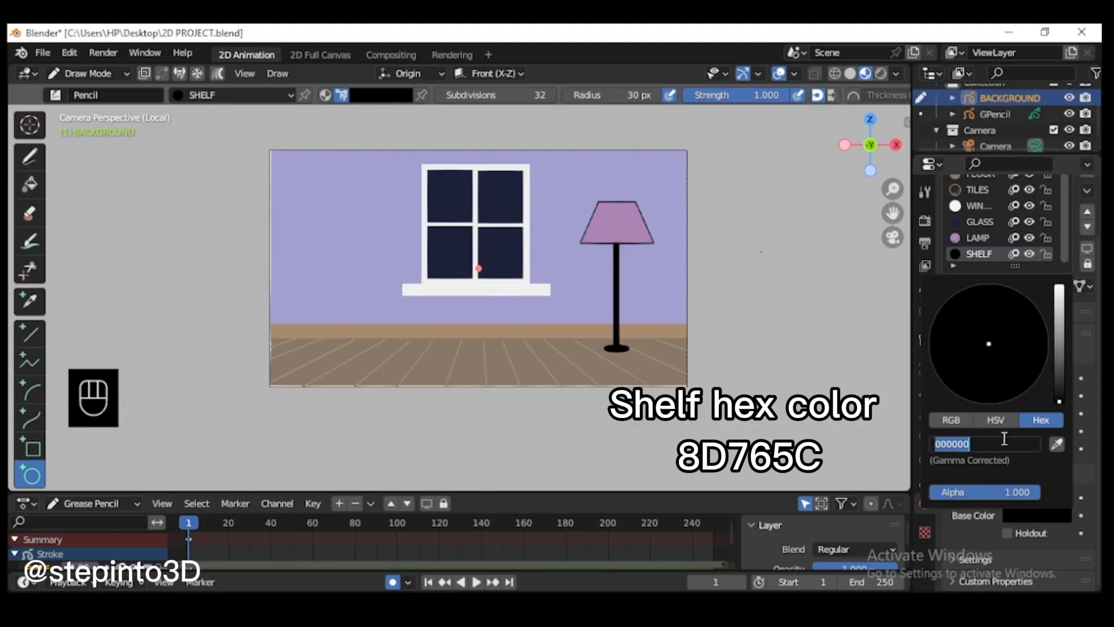
pyautogui.click(972, 443)
pyautogui.write('8D76')
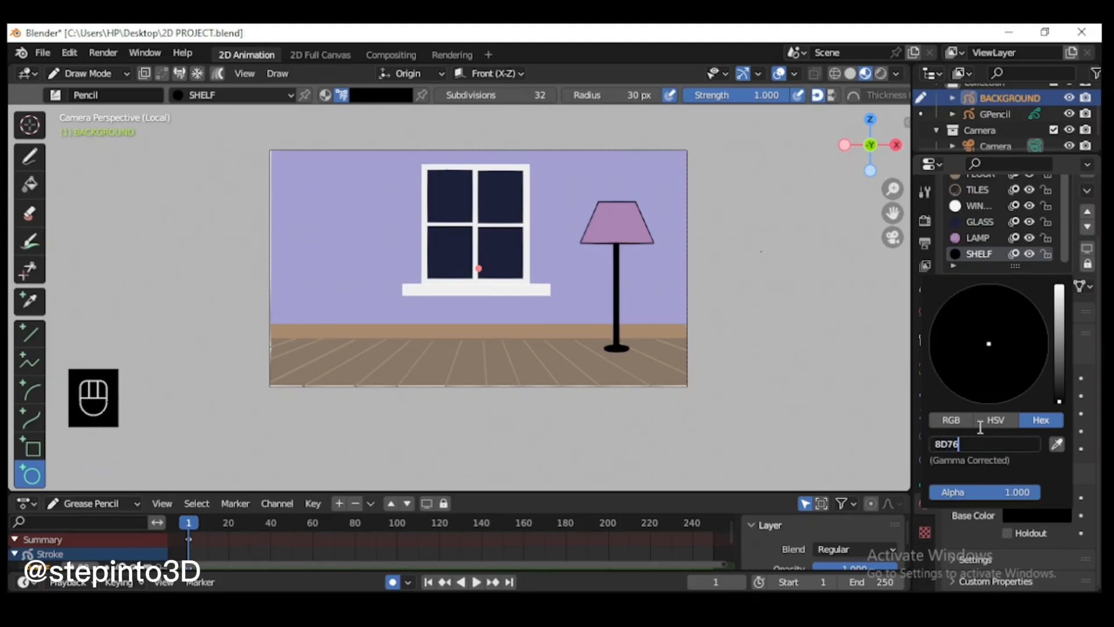
pyautogui.write('56')
pyautogui.press('Return')
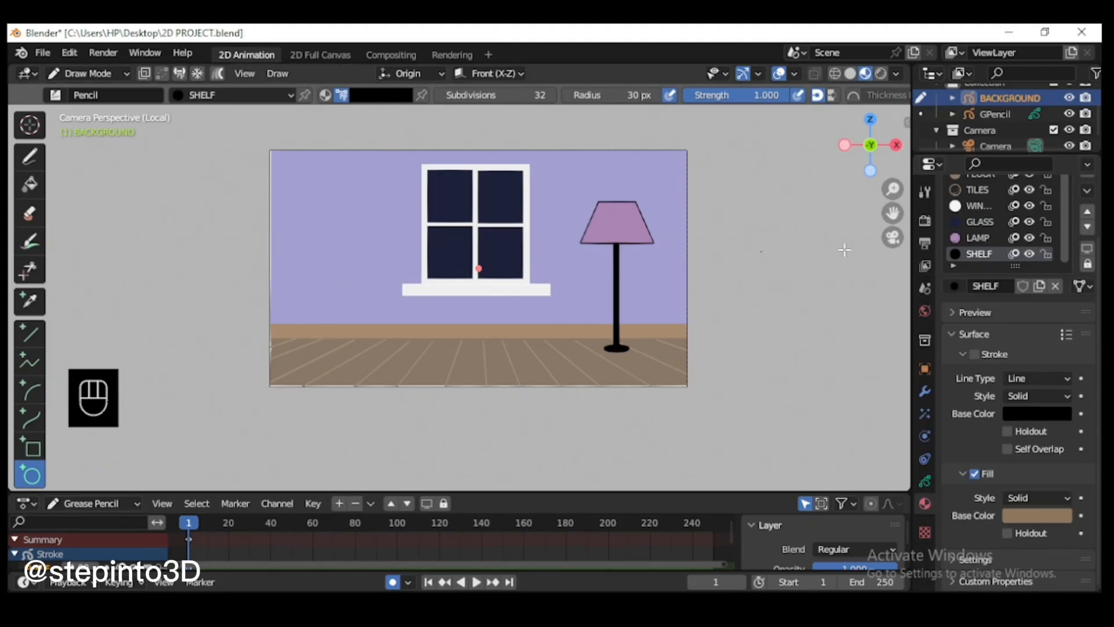
pyautogui.moveTo(892, 213); pyautogui.dragTo(908, 261)
pyautogui.scroll(2, 311, 259)
pyautogui.moveTo(258, 281); pyautogui.dragTo(362, 298)
pyautogui.press('Return')
pyautogui.hotkey('ctrl', 'z')
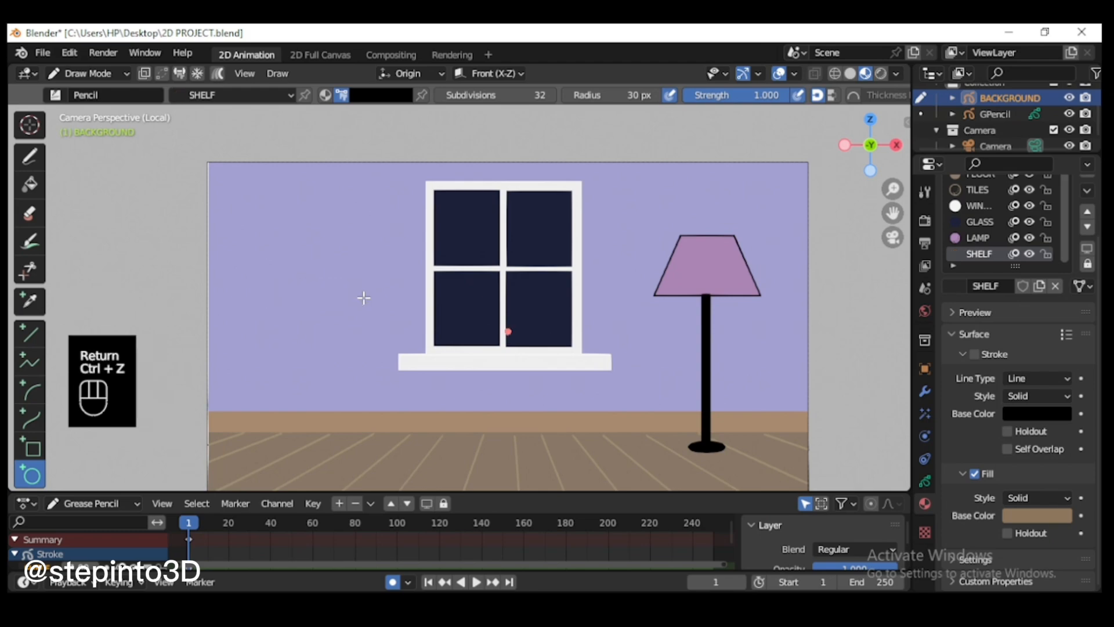
pyautogui.moveTo(238, 294); pyautogui.dragTo(381, 328)
pyautogui.press('Return')
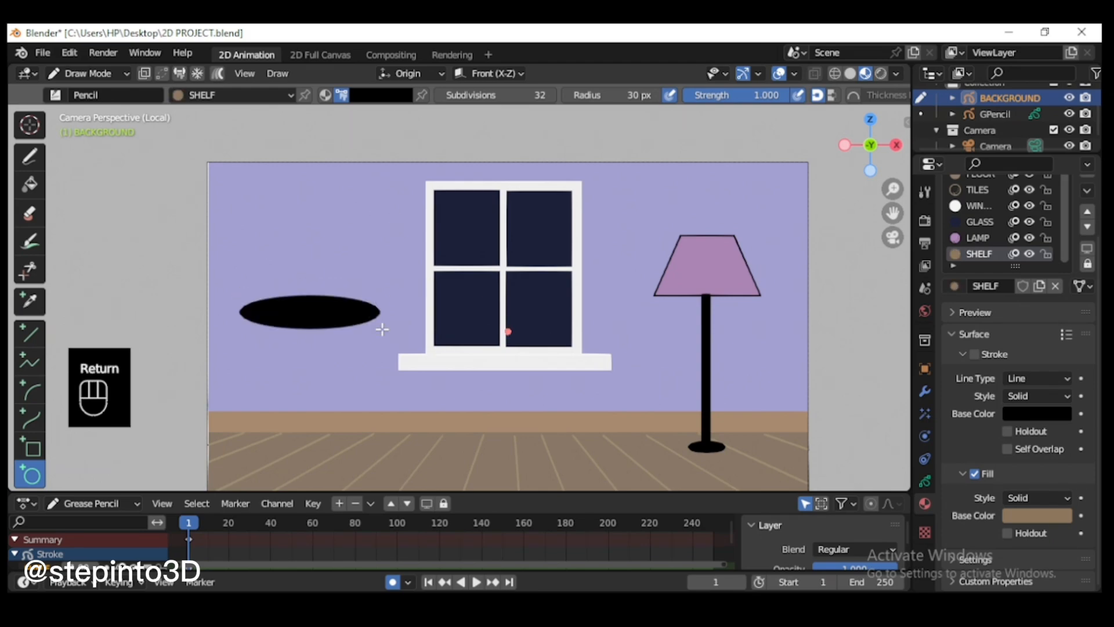
pyautogui.hotkey('ctrl', 'z')
# Step: With the Box tool, draw a thin horizontal rectangle on the wall to the left of the window as the shelf board
pyautogui.click(31, 447)
pyautogui.moveTo(256, 287); pyautogui.dragTo(397, 307)
pyautogui.press('Return')
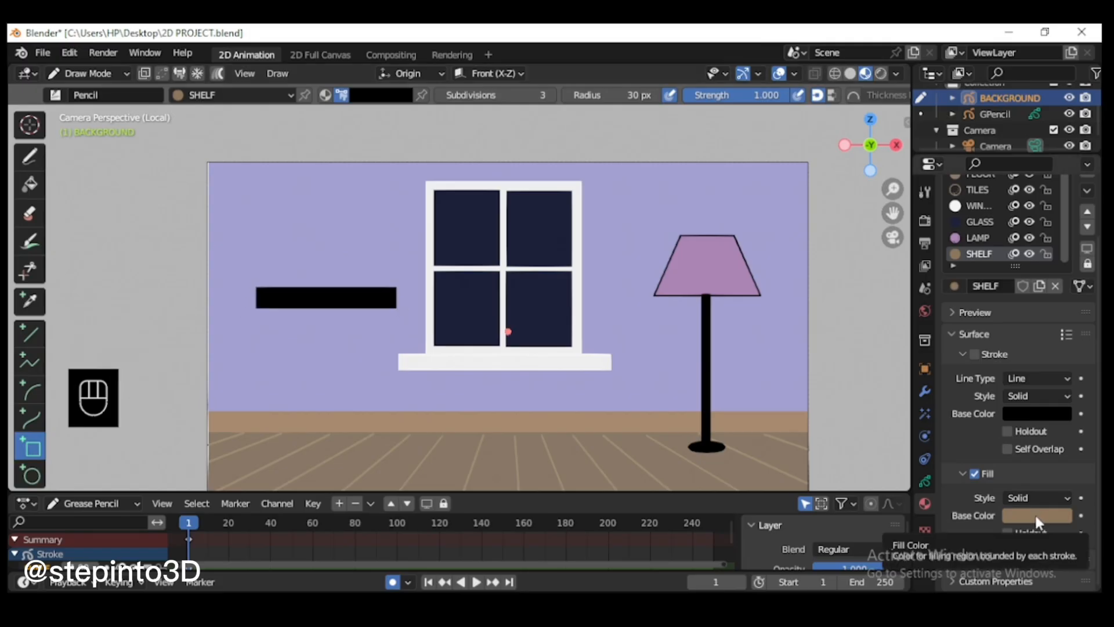
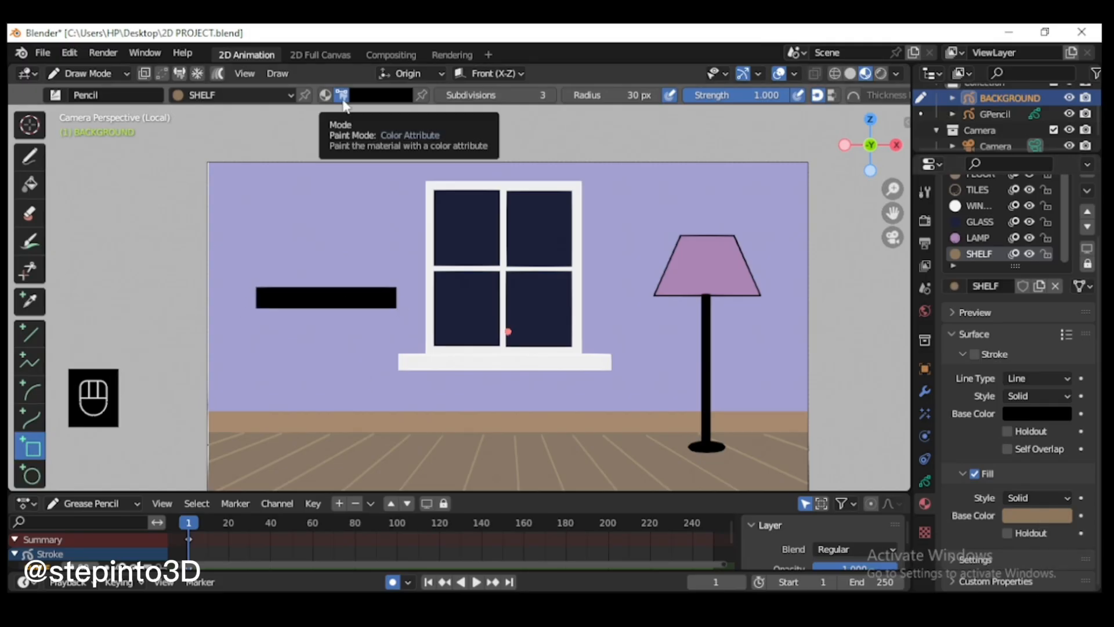
# Step: Switch the stroke color mode to Material, try a test rectangle, and undo it together with the black shelf board
pyautogui.click(325, 96)
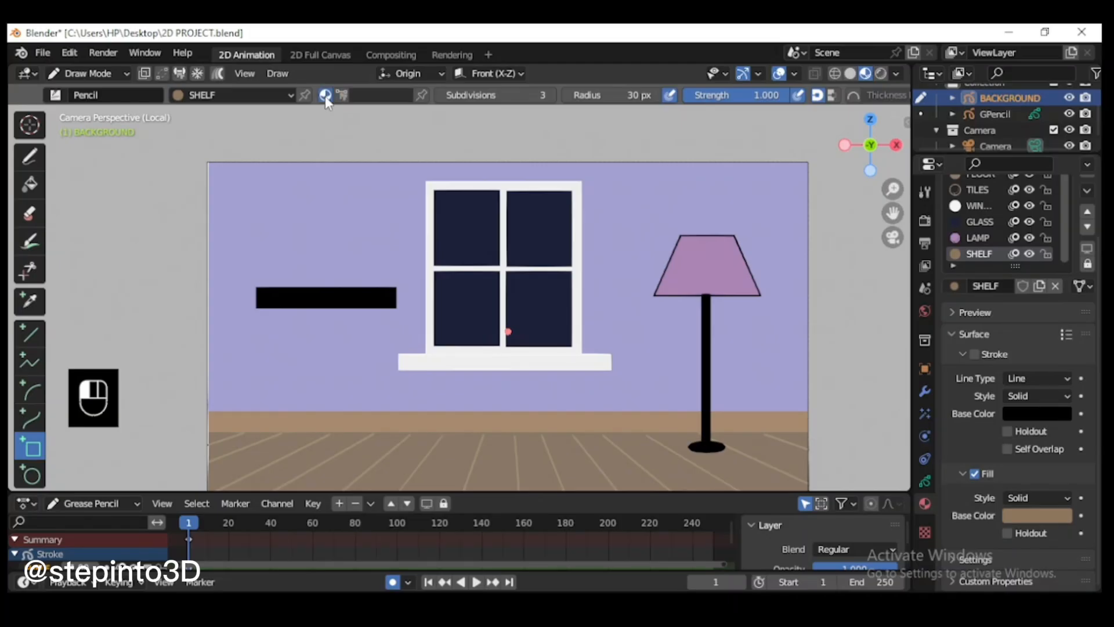
pyautogui.moveTo(279, 253); pyautogui.dragTo(383, 268)
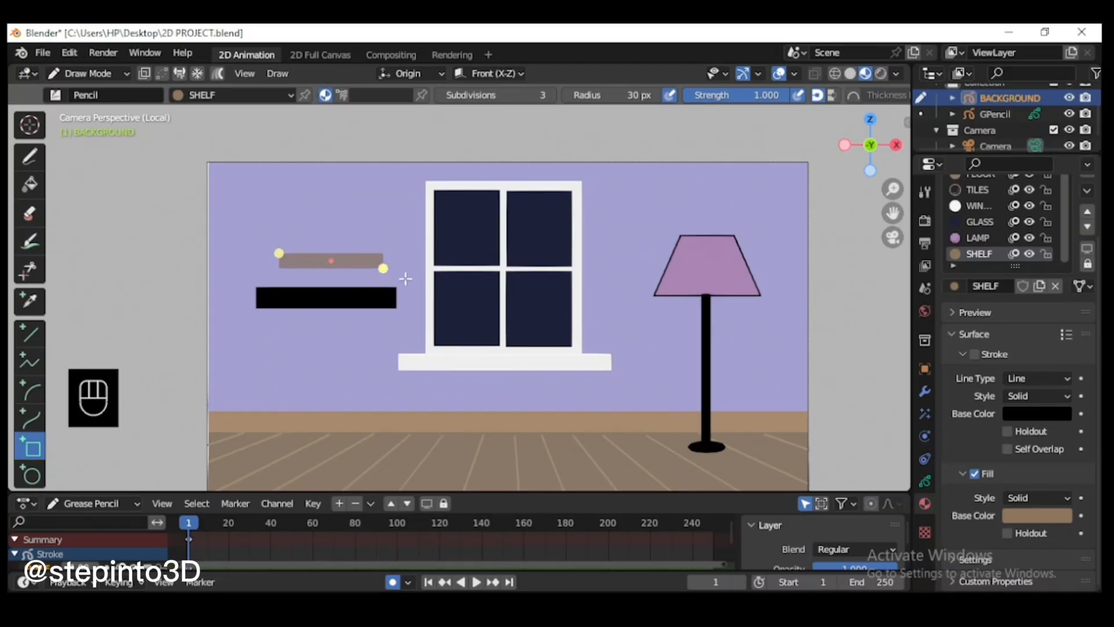
pyautogui.press('Return')
pyautogui.hotkey('ctrl', 'z')
pyautogui.hotkey('ctrl', 'z')
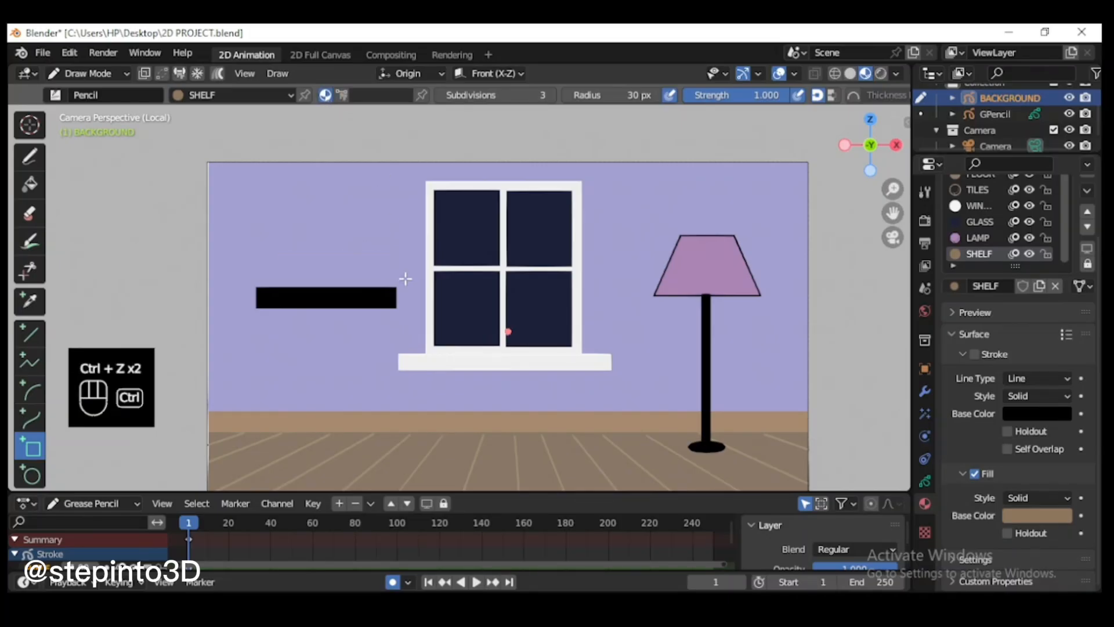
pyautogui.hotkey('ctrl', 'z')
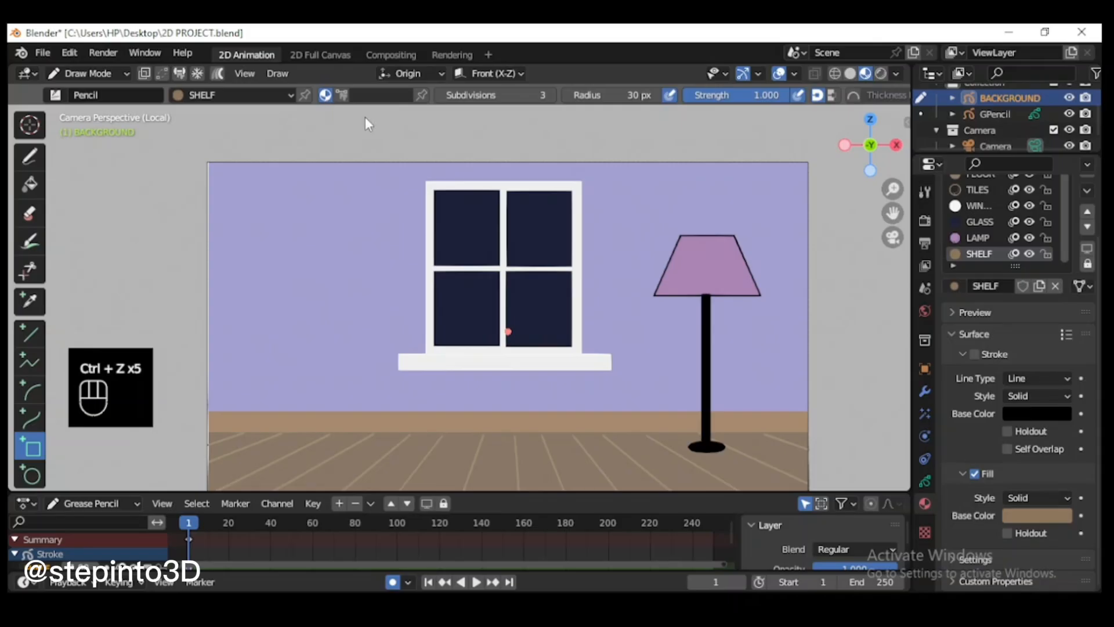
# Step: Draw the brown shelf board on the wall beside the window, with a short vertical bracket under its left end
pyautogui.moveTo(259, 278); pyautogui.dragTo(364, 294)
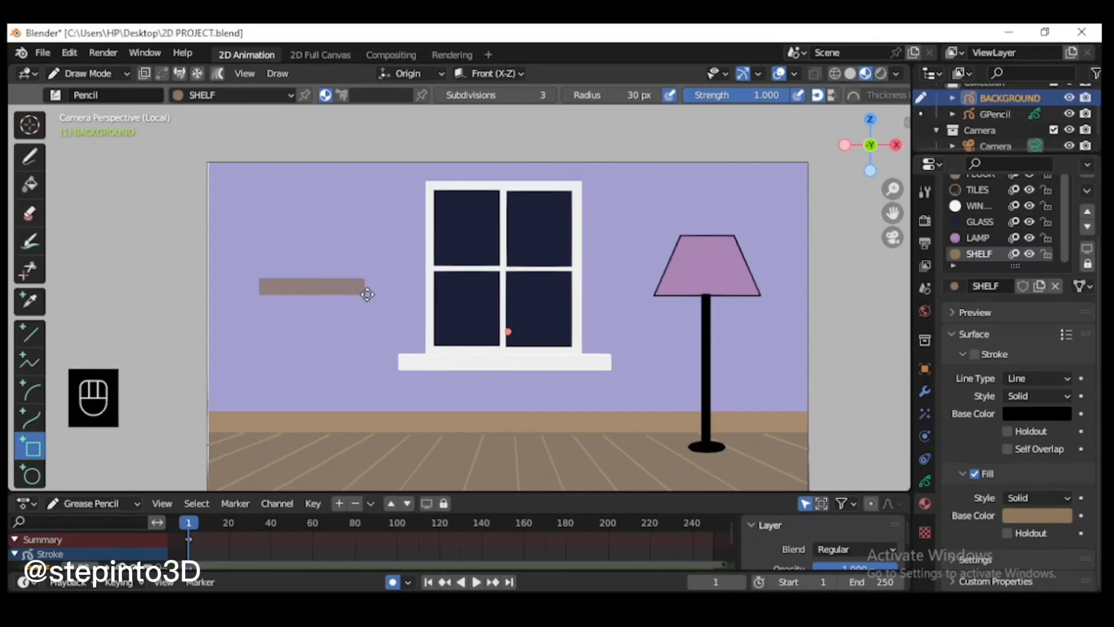
pyautogui.press('Return')
pyautogui.scroll(3, 403, 290)
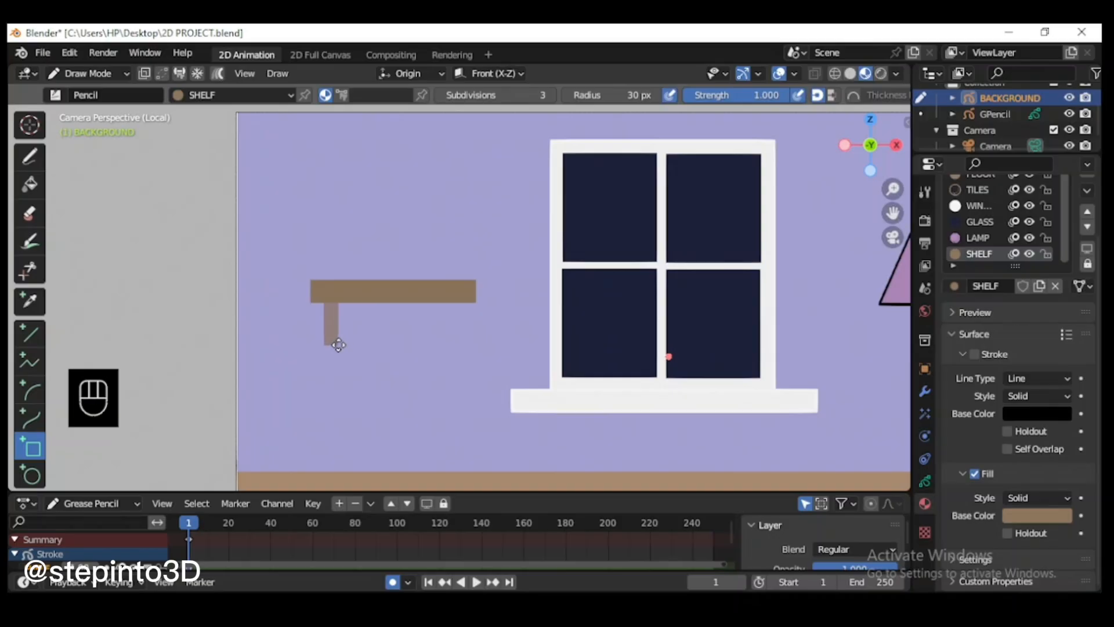
pyautogui.press('Return')
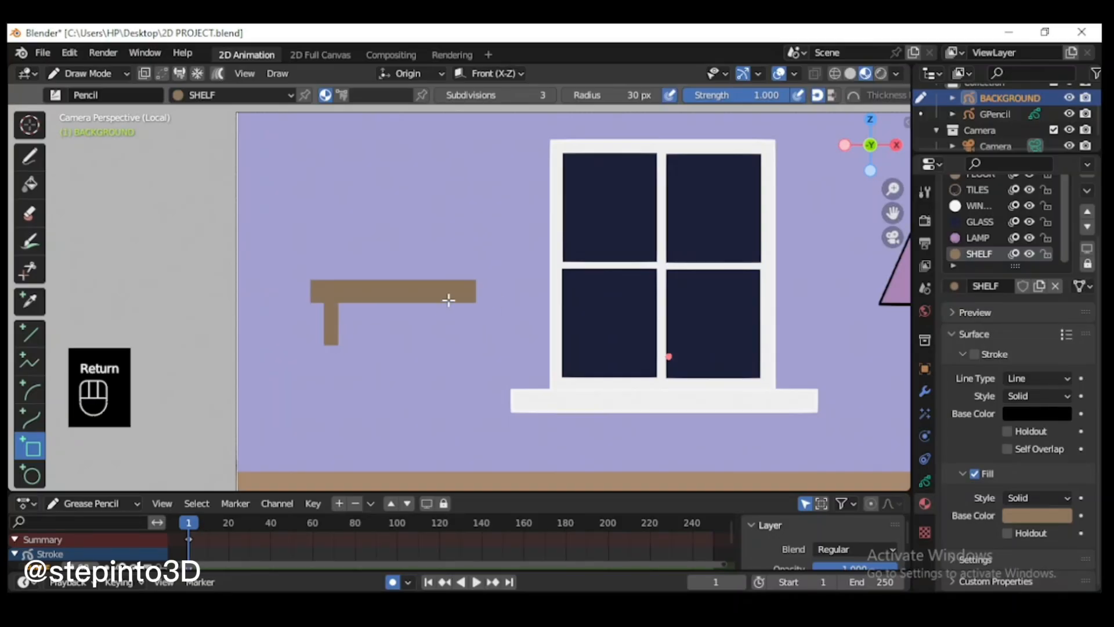
# Step: In Edit Mode, duplicate the bracket along the X axis so the copy sits under the board's right end
pyautogui.click(92, 74)
pyautogui.click(65, 110)
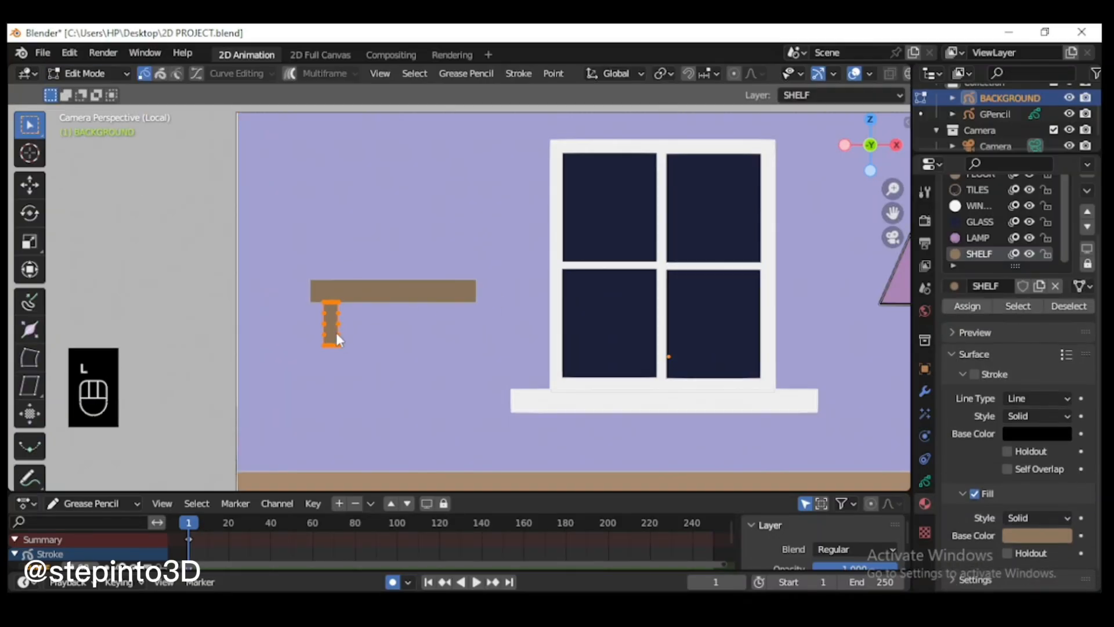
pyautogui.press('l')
pyautogui.hotkey('shift', 'd')
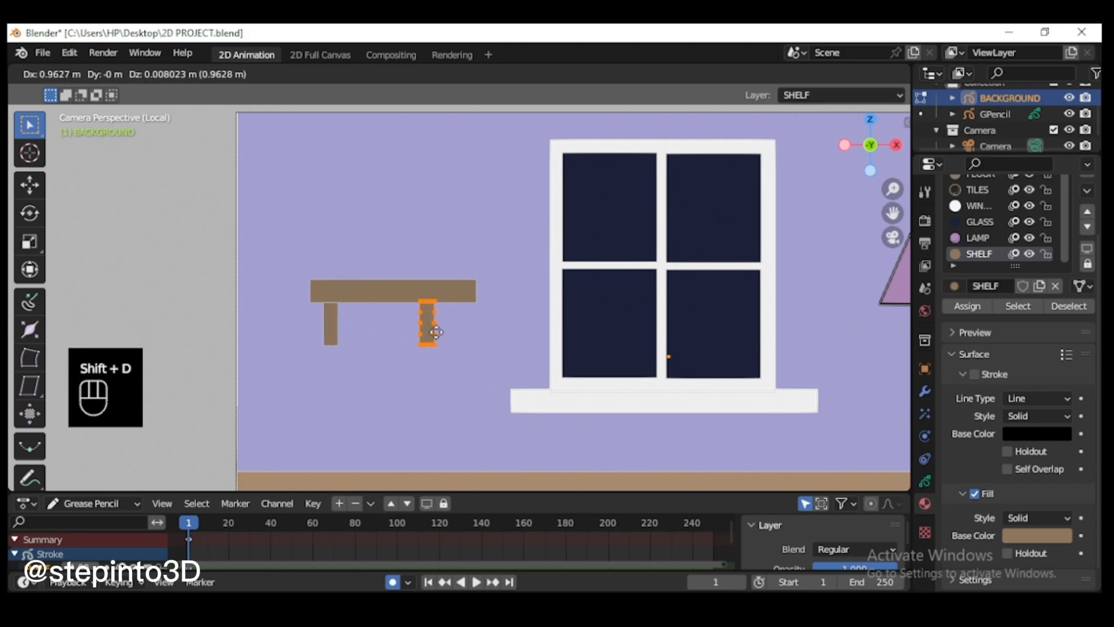
pyautogui.click(452, 330)
pyautogui.hotkey('ctrl', 'z')
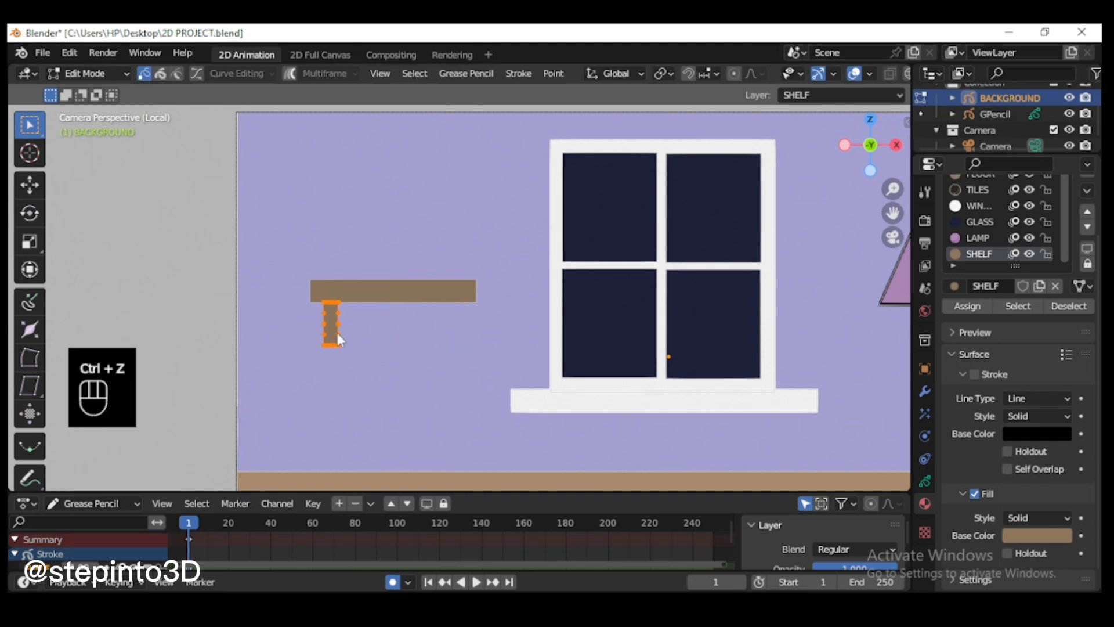
pyautogui.hotkey('shift', 'd')
pyautogui.press('x')
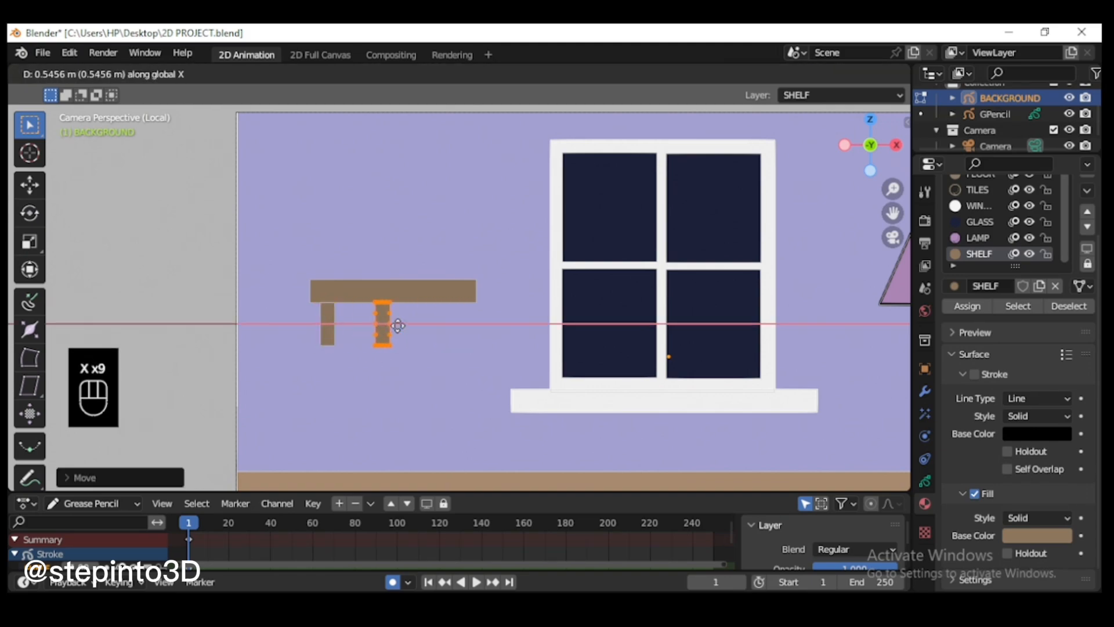
pyautogui.click(475, 325)
# Step: Back in Draw Mode, set the color attribute to red and draw a tall upright book on the shelf's left end
pyautogui.scroll(1, 456, 316)
pyautogui.click(87, 73)
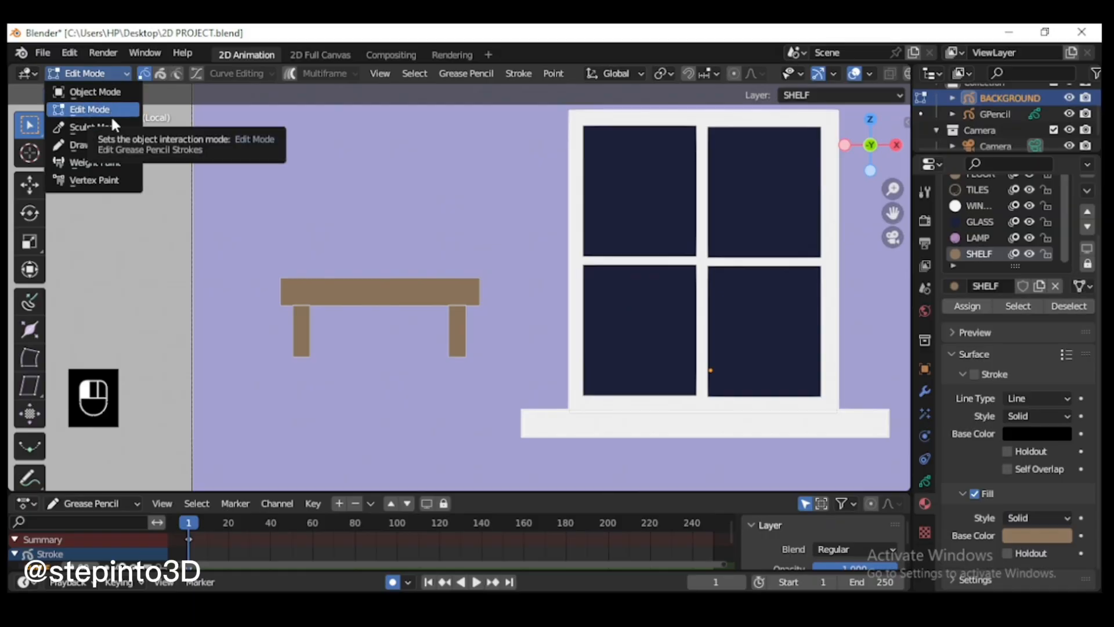
pyautogui.click(110, 145)
pyautogui.scroll(-2, 452, 280)
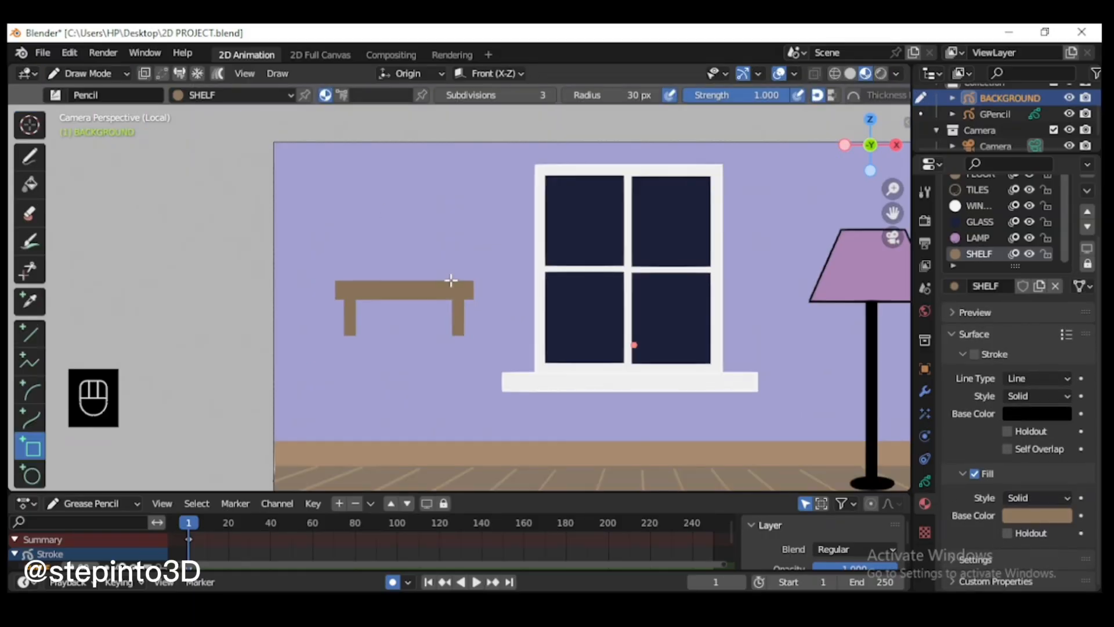
pyautogui.scroll(1, 451, 280)
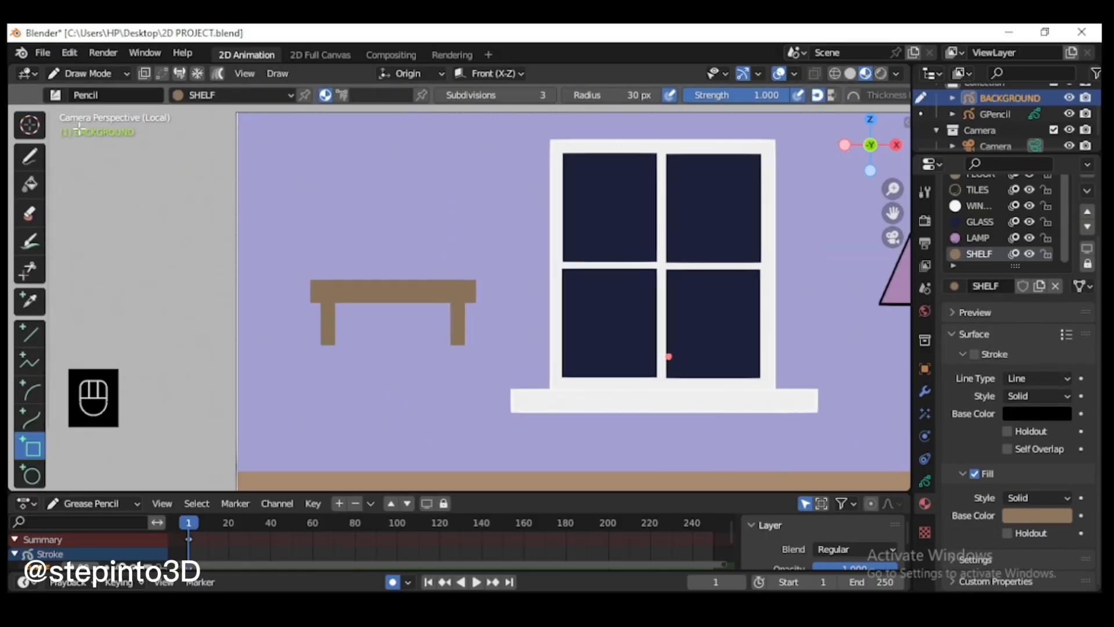
pyautogui.click(342, 98)
pyautogui.click(380, 95)
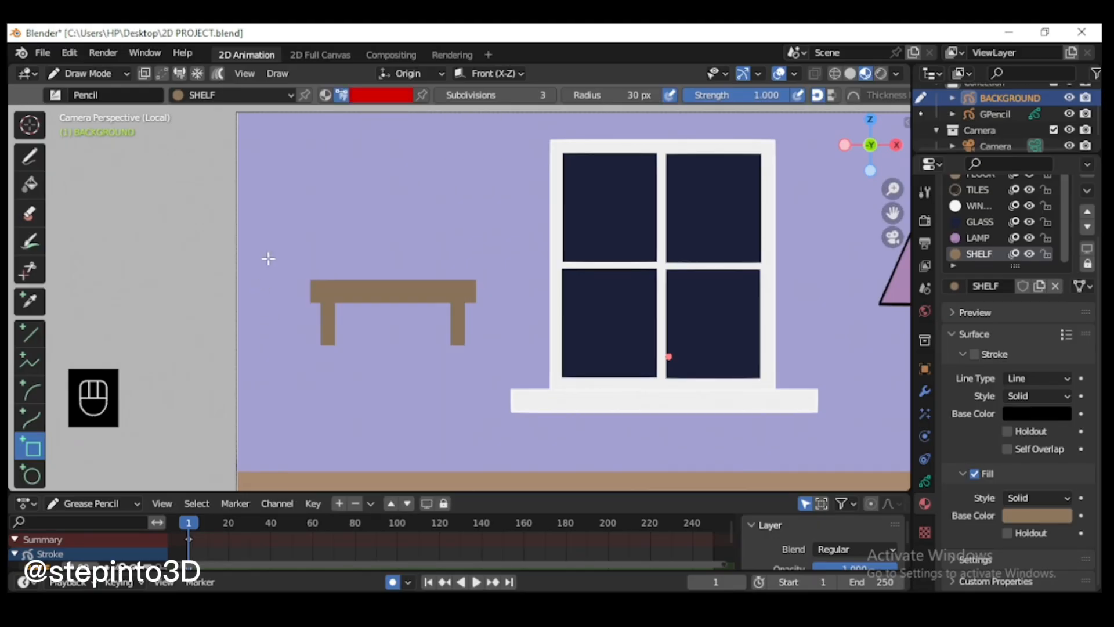
pyautogui.moveTo(320, 210); pyautogui.dragTo(342, 274)
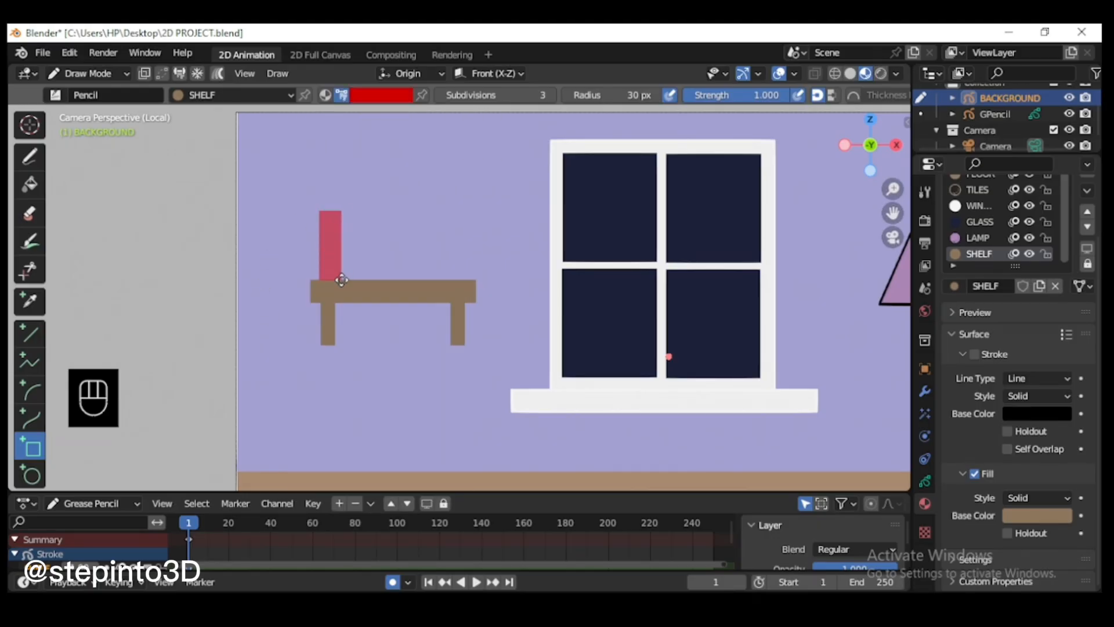
pyautogui.press('Return')
# Step: Set the color to blue from the palette and draw a slightly shorter upright book beside the red one
pyautogui.scroll(2, 332, 235)
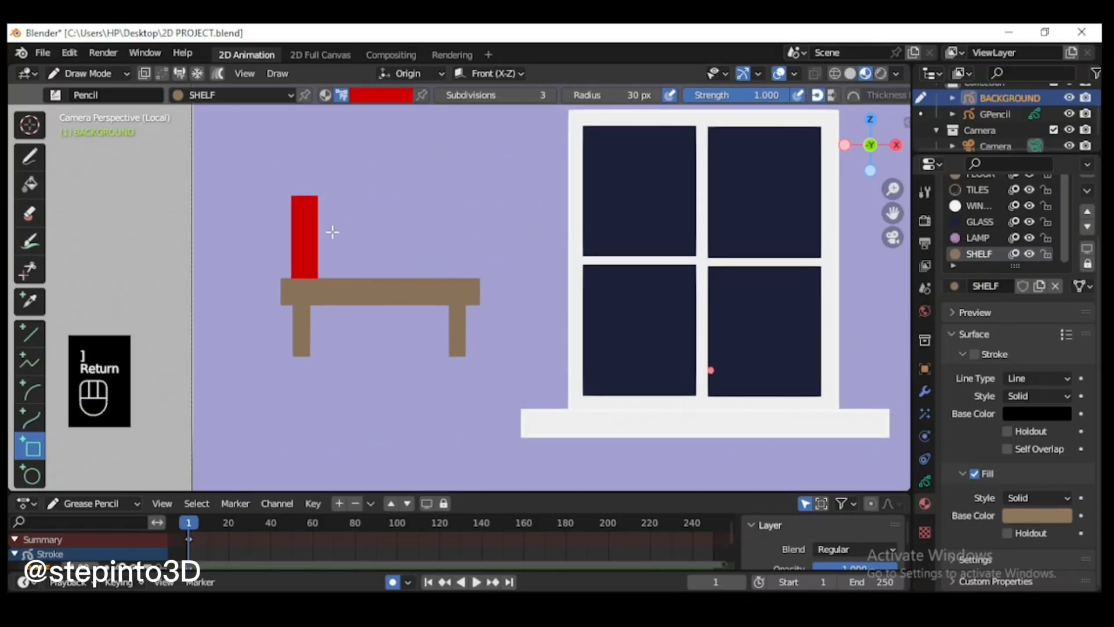
pyautogui.click(380, 95)
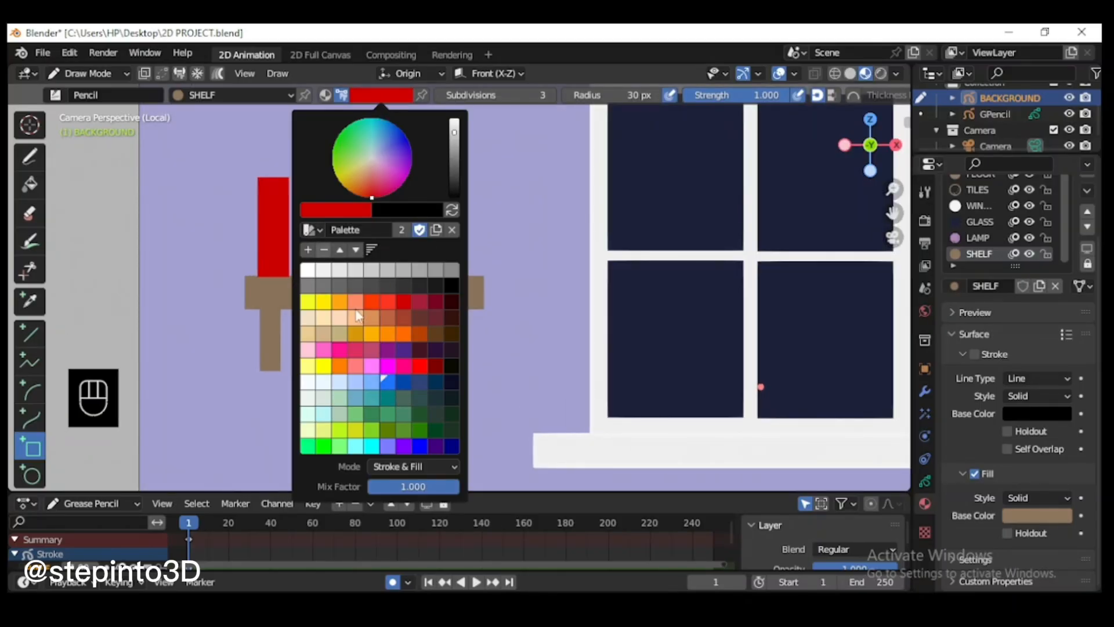
pyautogui.click(384, 380)
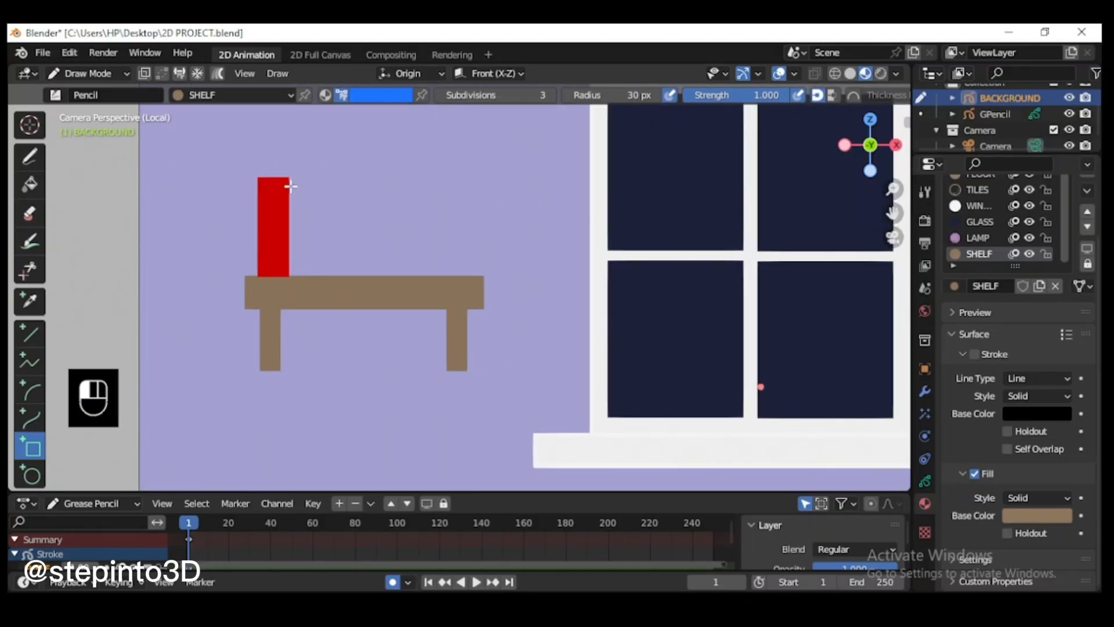
pyautogui.moveTo(290, 187); pyautogui.dragTo(318, 279)
pyautogui.press('Return')
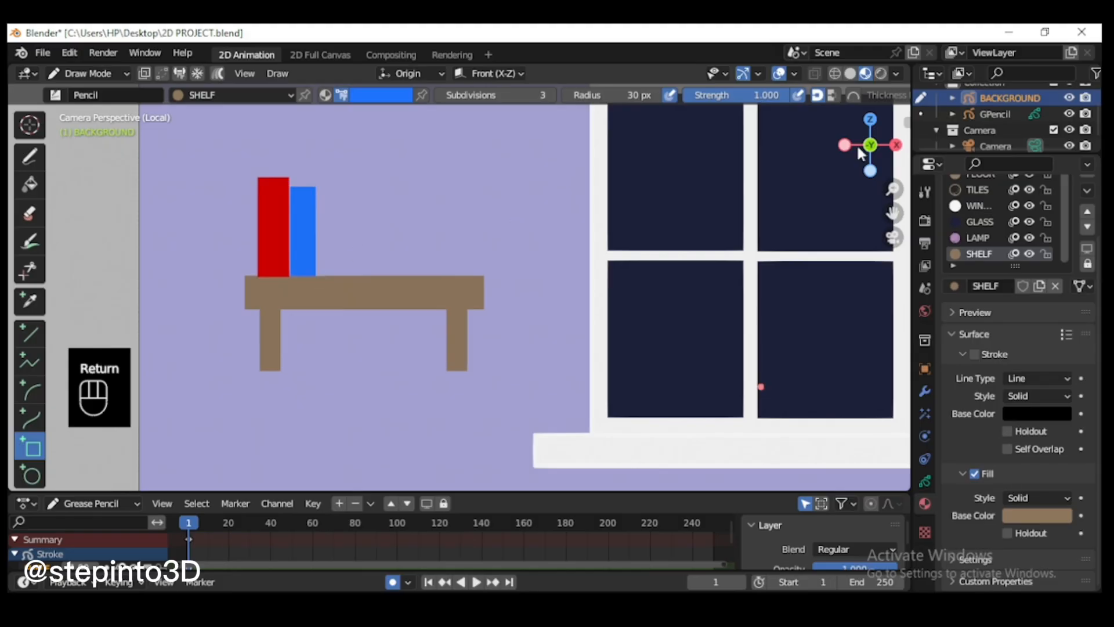
# Step: Set the color to pink and draw a narrower, shorter upright book to the right of the blue one
pyautogui.scroll(-5, 510, 293)
pyautogui.scroll(7, 452, 258)
pyautogui.click(380, 95)
pyautogui.click(353, 353)
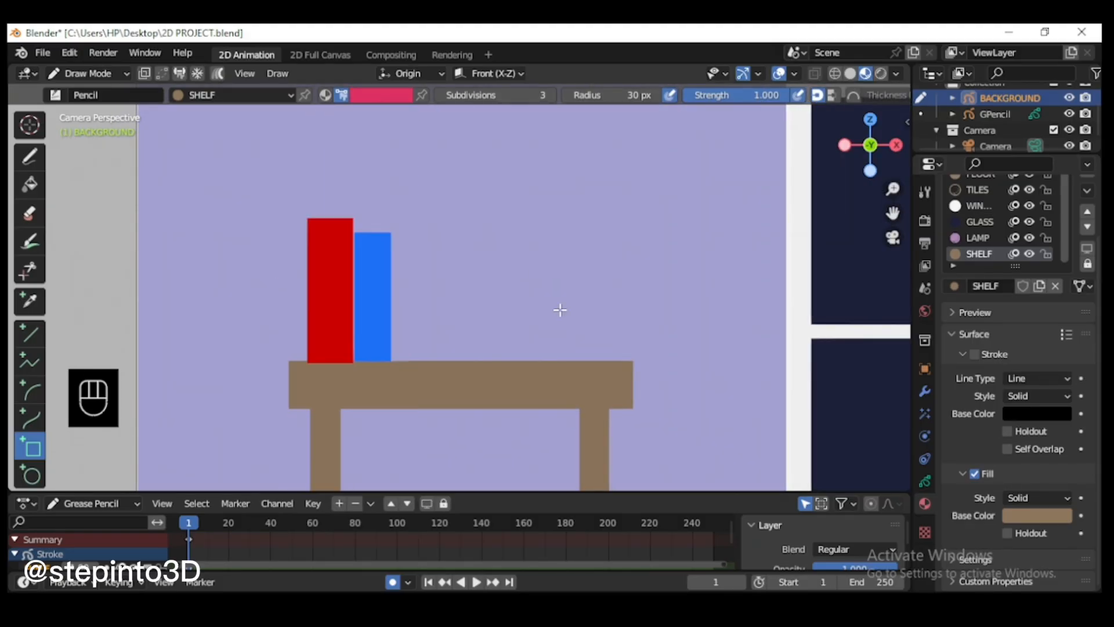
pyautogui.moveTo(392, 252); pyautogui.dragTo(414, 360)
pyautogui.press('Return')
# Step: Set the color to bright red and draw a small narrow book to the right of the pink one
pyautogui.click(380, 95)
pyautogui.click(363, 360)
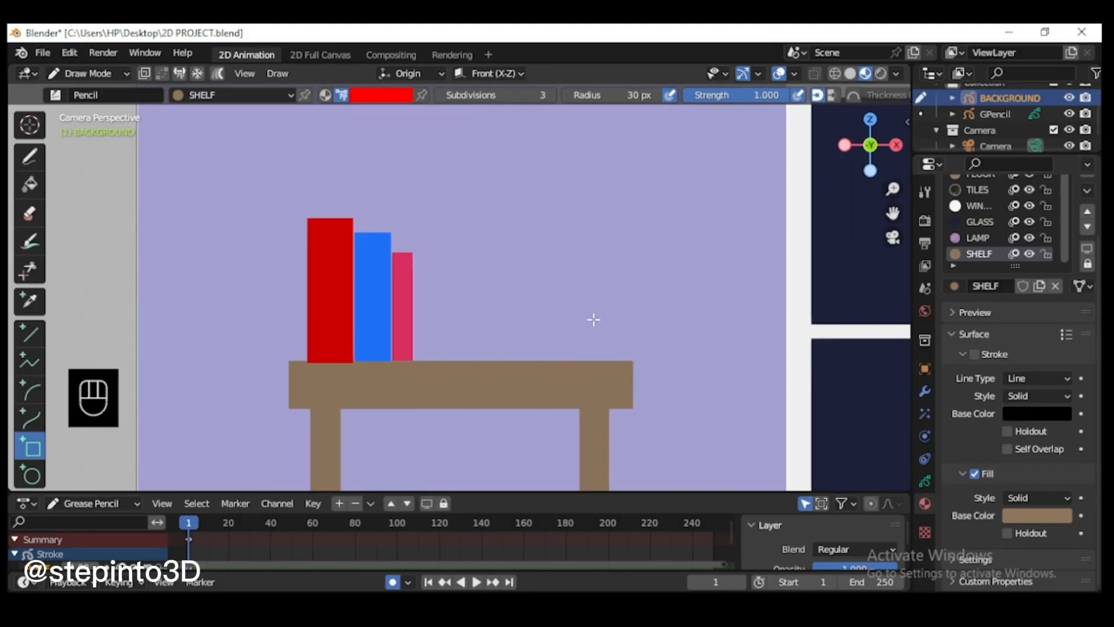
pyautogui.moveTo(437, 321); pyautogui.dragTo(437, 361)
pyautogui.press('Return')
# Step: In Edit Mode, rotate the small red book and shift it along X so it leans toward the pink book
pyautogui.press('Tab')
pyautogui.press('r')
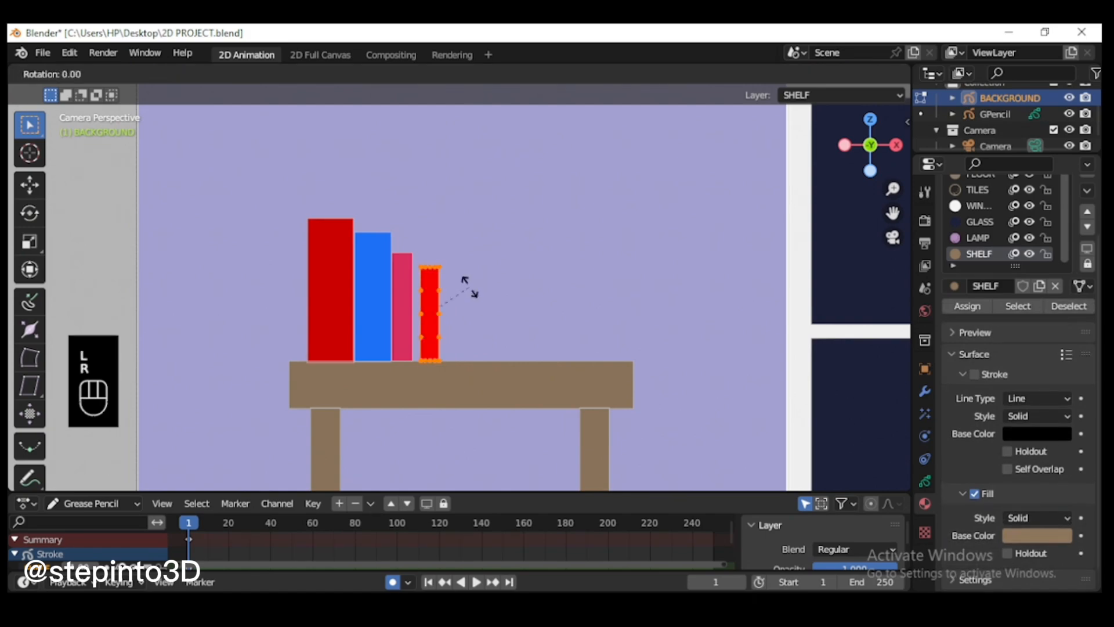
pyautogui.click(525, 337)
pyautogui.press('g')
pyautogui.press('x')
pyautogui.click(527, 338)
pyautogui.press('r')
pyautogui.click(552, 316)
pyautogui.scroll(2, 553, 316)
# Step: Move the tall red book along Z onto the board, then tilt the leaning book further and shift it against the pink one
pyautogui.press('l')
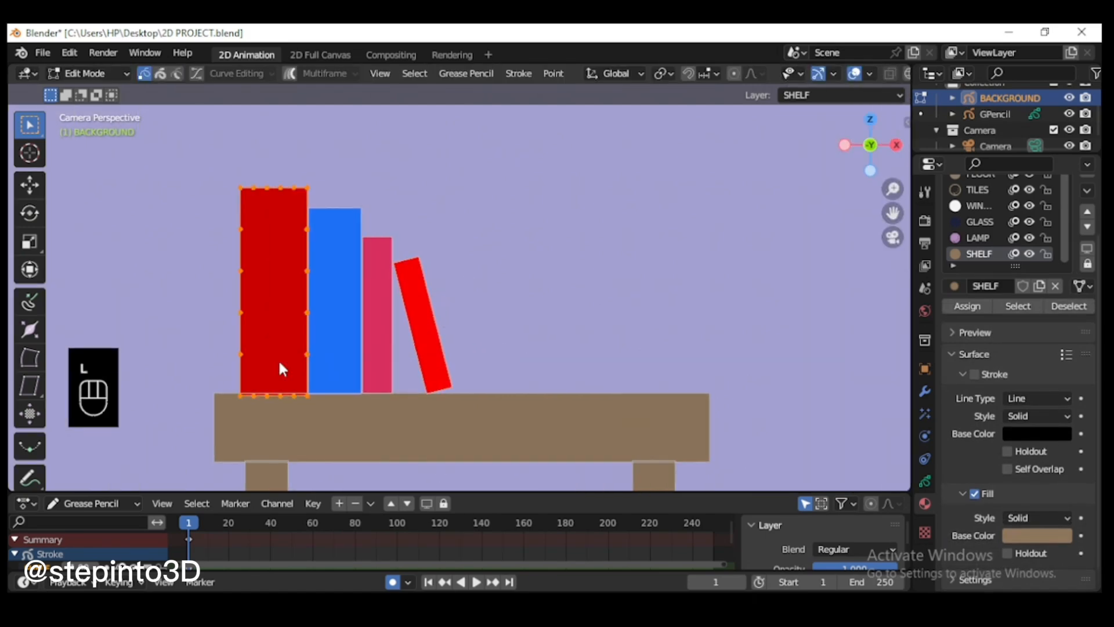
pyautogui.press('g')
pyautogui.press('z')
pyautogui.click(439, 390)
pyautogui.press('l')
pyautogui.press('r')
pyautogui.click(541, 342)
pyautogui.press('g')
pyautogui.press('x')
pyautogui.click(599, 345)
pyautogui.scroll(-3, 599, 345)
# Step: In Draw Mode, set the color to dark purple and draw a flat book lying on the shelf right of the leaning book
pyautogui.click(90, 75)
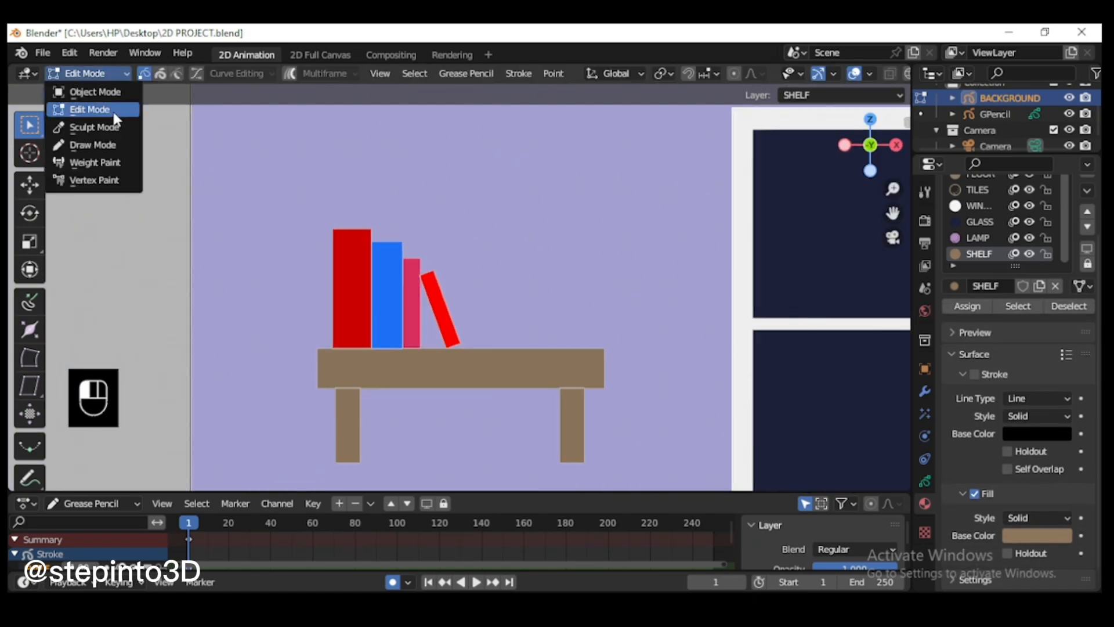
pyautogui.click(95, 145)
pyautogui.scroll(-1, 554, 305)
pyautogui.scroll(1, 554, 306)
pyautogui.click(381, 96)
pyautogui.click(401, 154)
pyautogui.moveTo(475, 317); pyautogui.dragTo(605, 347)
pyautogui.press('Return')
pyautogui.hotkey('ctrl', 'z')
pyautogui.scroll(3, 469, 346)
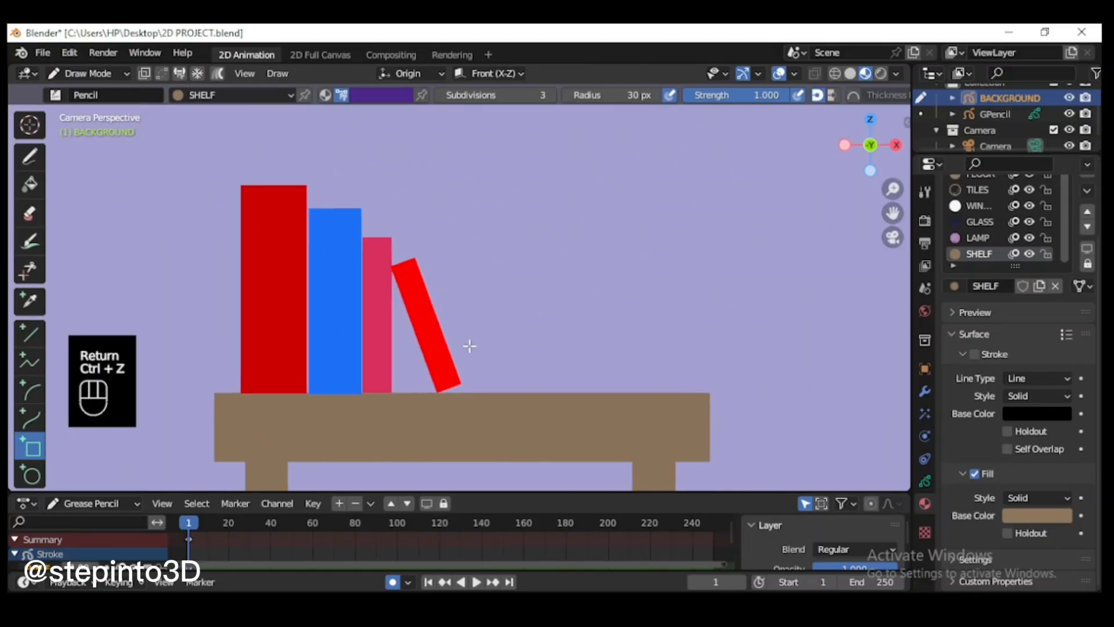
pyautogui.moveTo(469, 345); pyautogui.dragTo(695, 394)
pyautogui.press('Return')
# Step: Stack two more flat books on the dark purple one, a magenta-purple book and a dark maroon book on top
pyautogui.click(381, 96)
pyautogui.click(423, 365)
pyautogui.moveTo(481, 307); pyautogui.dragTo(704, 345)
pyautogui.press('Return')
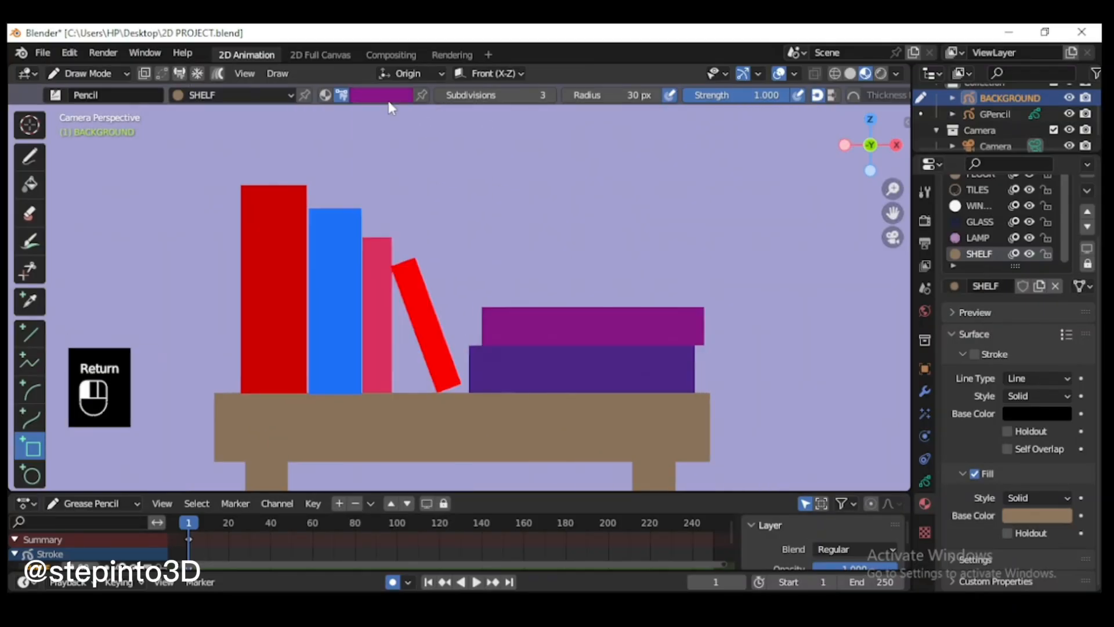
pyautogui.click(389, 99)
pyautogui.click(449, 302)
pyautogui.moveTo(462, 263); pyautogui.dragTo(655, 309)
pyautogui.press('Return')
# Step: Set the color to light grey and use the Box tool to draw thin stripes near the bottom and top of the tall red book
pyautogui.scroll(-5, 642, 326)
pyautogui.scroll(4, 642, 326)
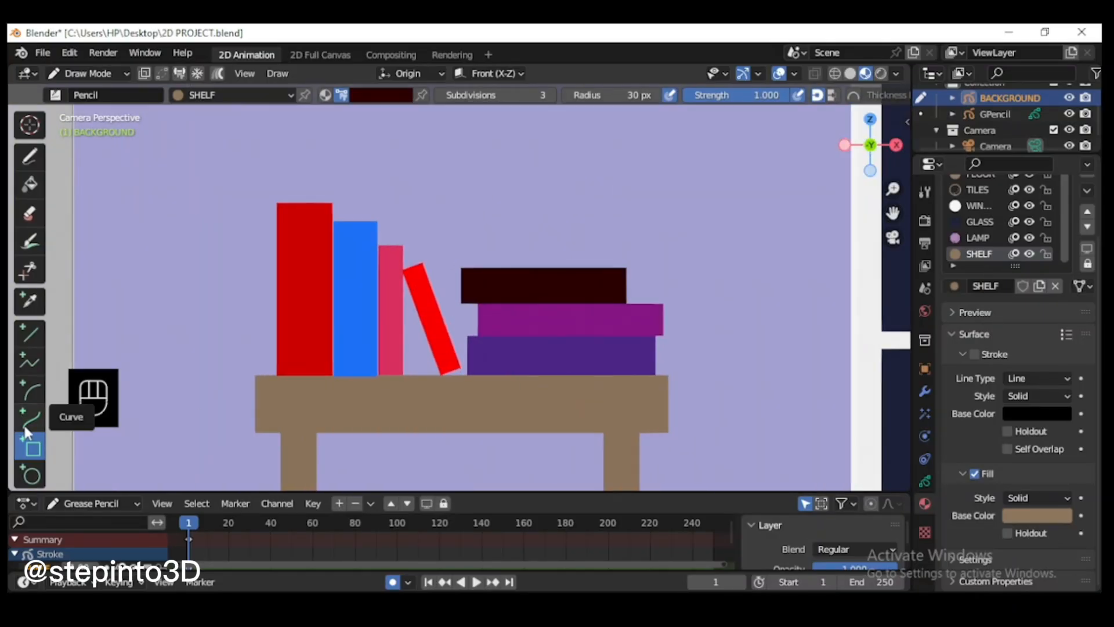
pyautogui.click(30, 333)
pyautogui.click(381, 95)
pyautogui.click(364, 269)
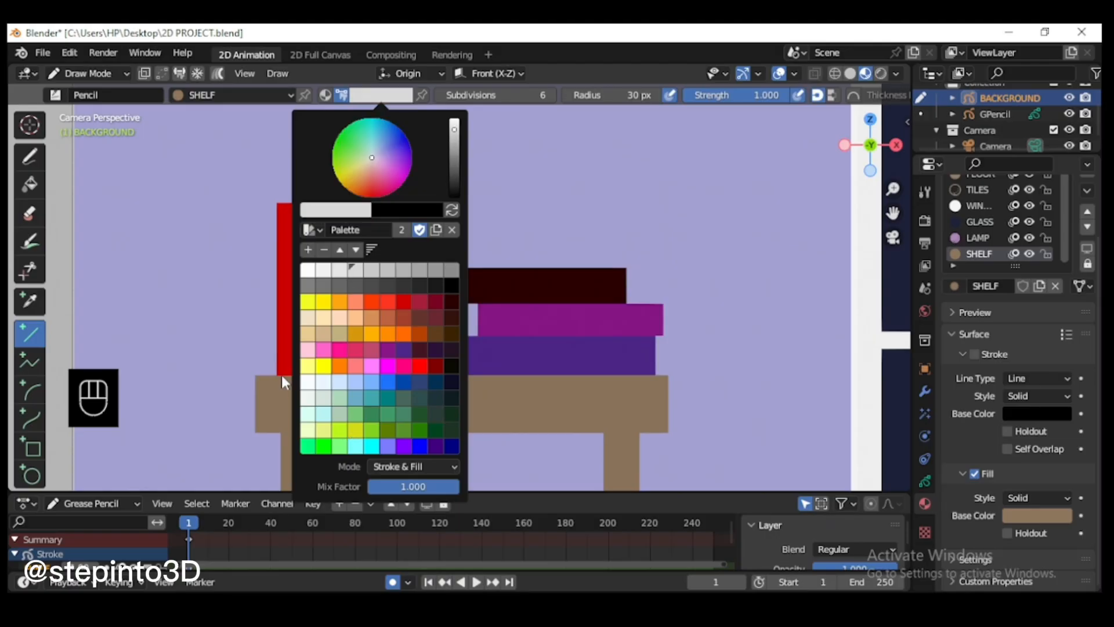
pyautogui.click(33, 448)
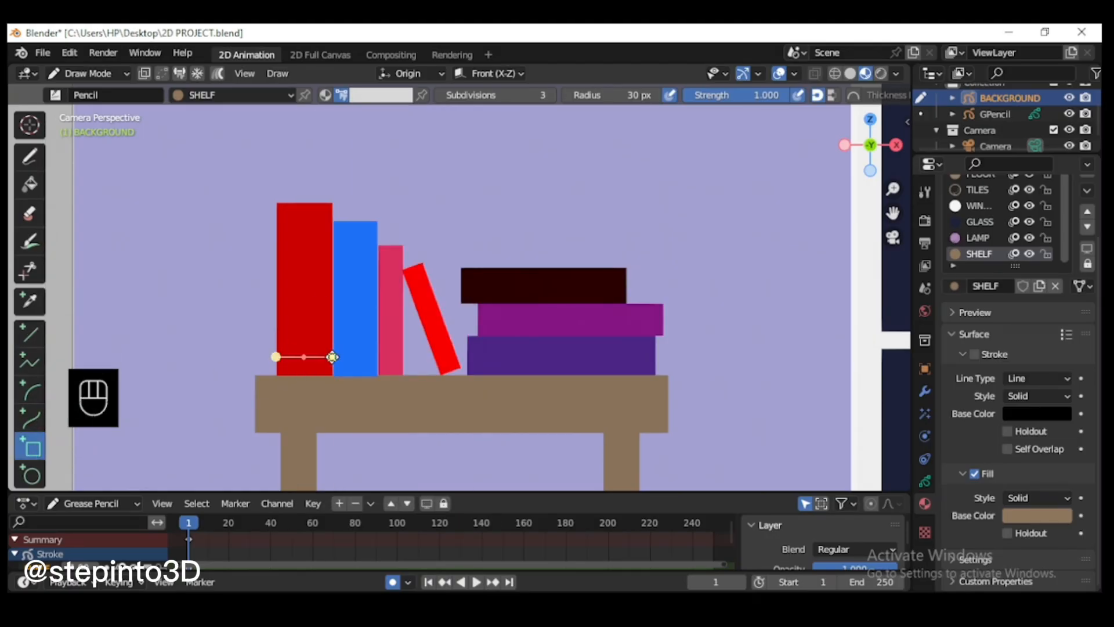
pyautogui.press('Return')
pyautogui.scroll(3, 149, 168)
pyautogui.moveTo(144, 176); pyautogui.dragTo(240, 176)
pyautogui.press('Return')
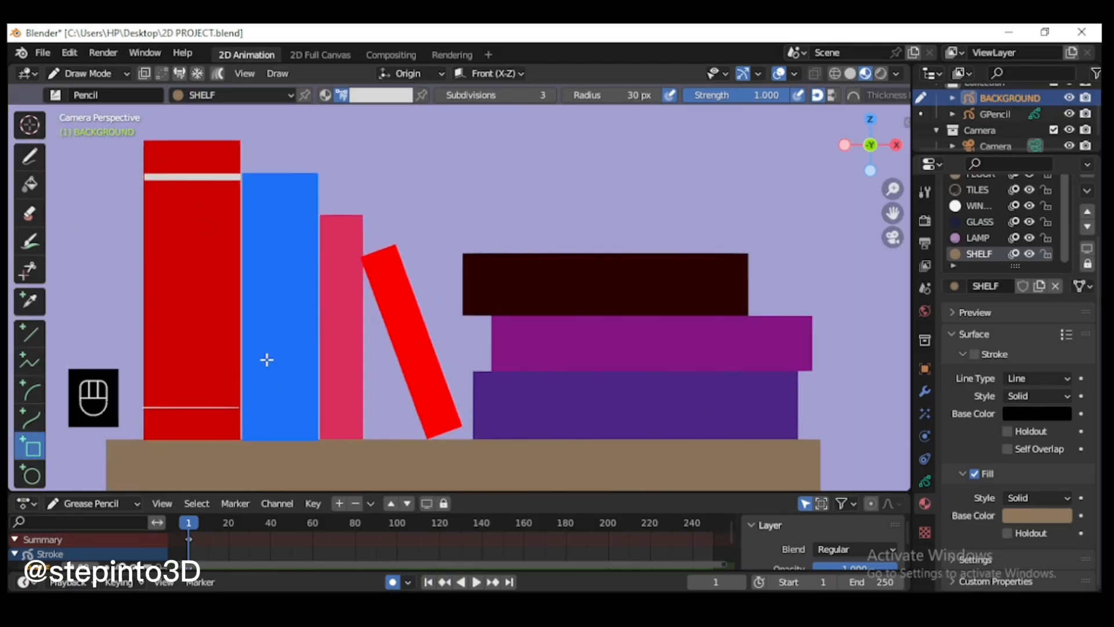
# Step: Draw a thin light grey stripe across the pink book and scale it along X to the book's width
pyautogui.press('Return')
pyautogui.press('Tab')
pyautogui.scroll(2, 333, 261)
pyautogui.press('l')
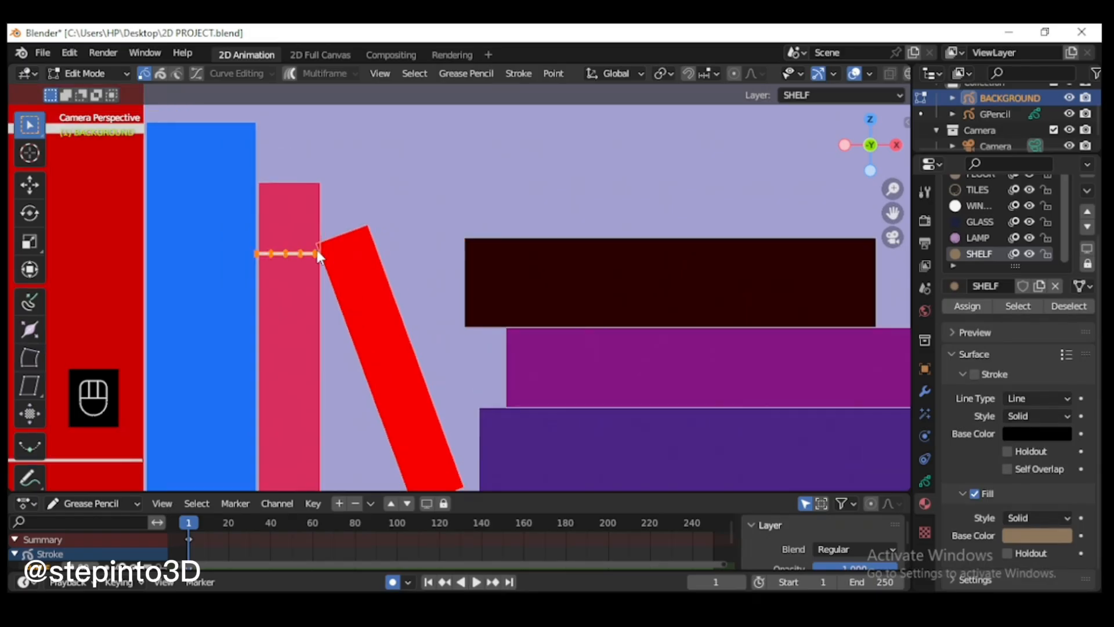
pyautogui.press('s')
pyautogui.press('x')
# Step: Duplicate the stripe and arrange both copies as a close pair near the top of the pink book
pyautogui.hotkey('shift', 'd')
pyautogui.click(320, 207)
pyautogui.press('l')
pyautogui.press('g')
pyautogui.click(298, 219)
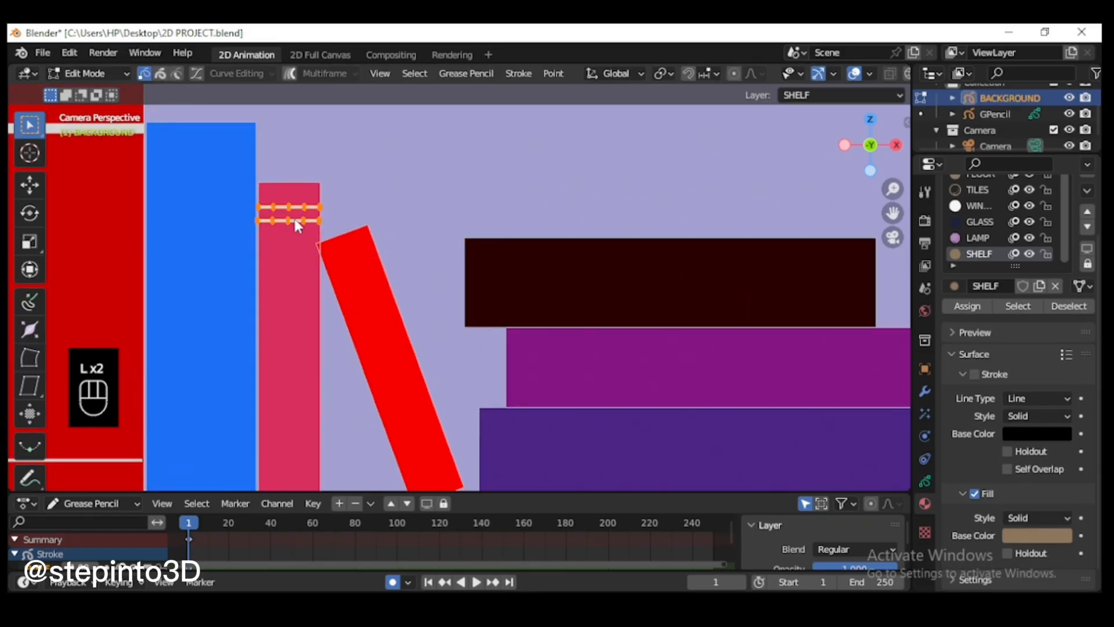
# Step: Place a matching pair of stripes near the bottom of the pink book
pyautogui.scroll(-2, 298, 232)
pyautogui.scroll(2, 387, 406)
pyautogui.press('l')
pyautogui.press('g')
pyautogui.press('x')
pyautogui.click(393, 415)
pyautogui.scroll(-2, 401, 406)
pyautogui.click(621, 319)
# Step: In Draw Mode, use the Circle tool to draw small light grey dots near the top and bottom of the blue book
pyautogui.click(88, 74)
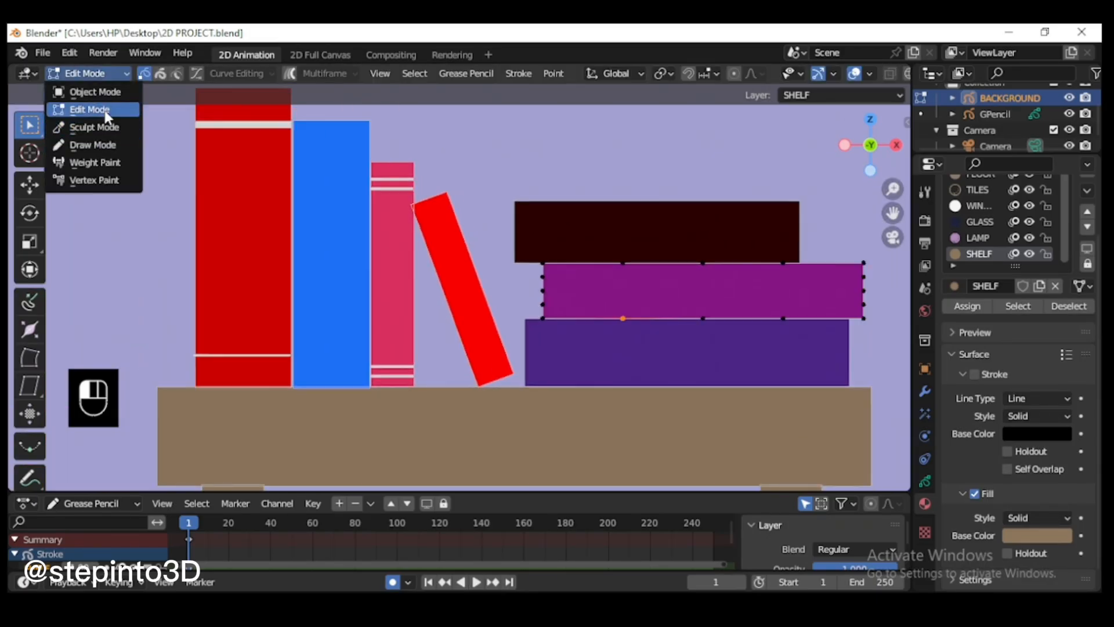
pyautogui.click(93, 145)
pyautogui.click(30, 475)
pyautogui.press('Return')
pyautogui.moveTo(314, 359); pyautogui.dragTo(335, 378)
pyautogui.press('Return')
pyautogui.scroll(-5, 339, 377)
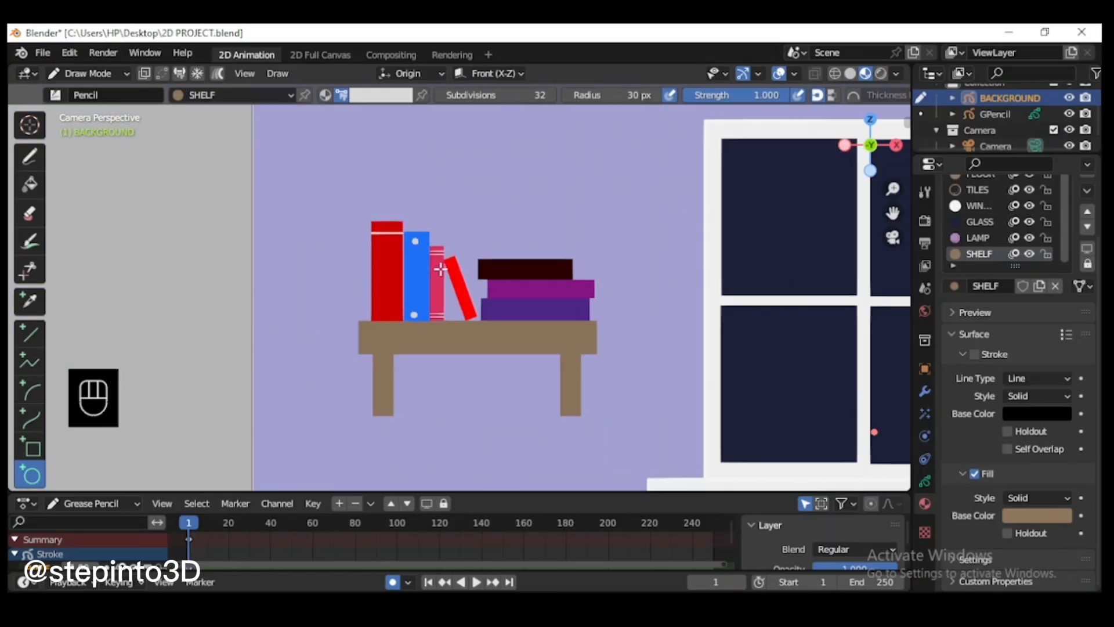
# Step: Add a light grey label and a pair of thin parallel lines to the bottom purple book, duplicating the first line below itself
pyautogui.scroll(5, 338, 378)
pyautogui.click(30, 447)
pyautogui.moveTo(536, 341)
pyautogui.mouseDown()
pyautogui.moveTo(615, 369)
pyautogui.moveTo(720, 351)
pyautogui.mouseUp()
pyautogui.press('Return')
# Step: In Draw Mode, use the Circle tool with a yellow-green colour to draw a small hexagon near the left end of the magenta book
pyautogui.press('Return')
pyautogui.click(110, 74)
pyautogui.press('l')
pyautogui.hotkey('shift', 'd')
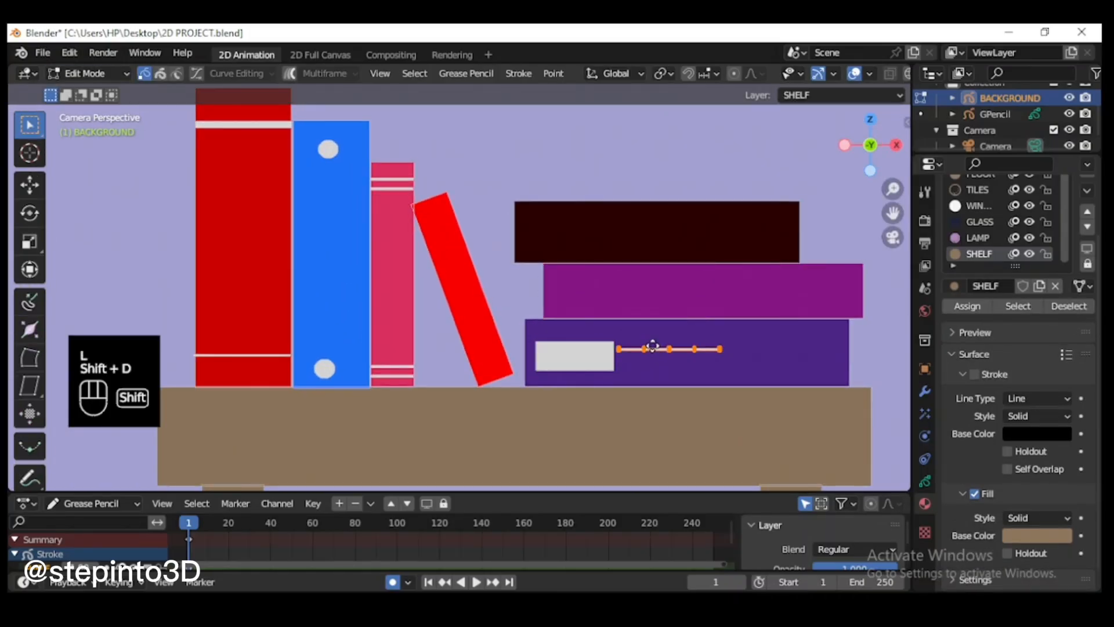
pyautogui.click(651, 357)
pyautogui.click(101, 144)
pyautogui.click(29, 475)
pyautogui.click(381, 95)
pyautogui.moveTo(562, 285); pyautogui.dragTo(604, 311)
pyautogui.press('Return')
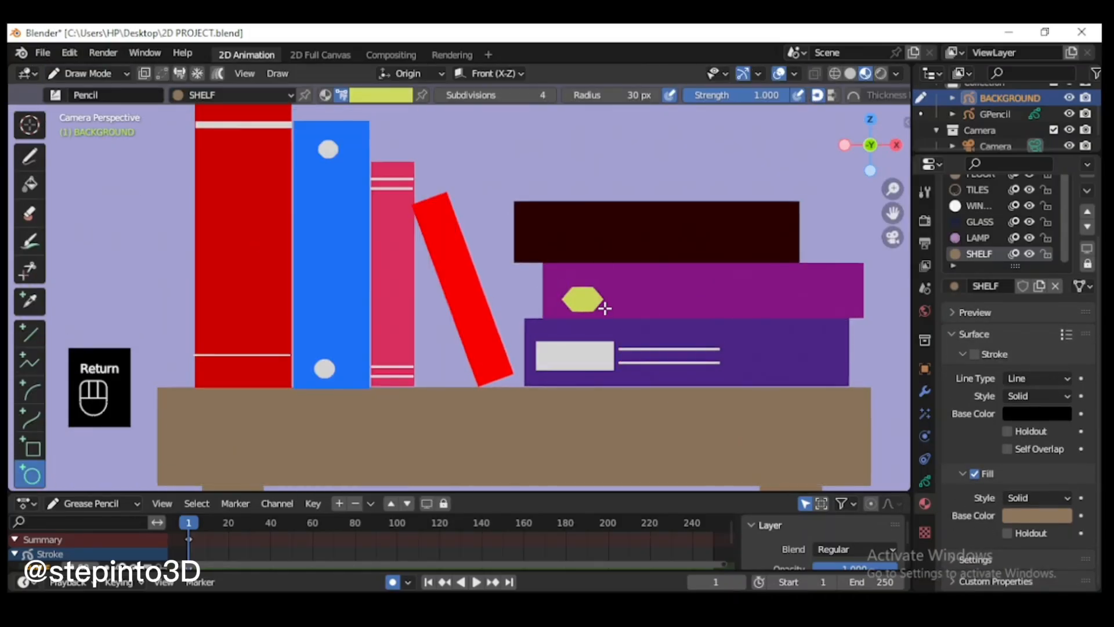
# Step: In Edit Mode, adjust the yellow-green hexagon's position and place a duplicate near the right end of the magenta book
pyautogui.click(96, 74)
pyautogui.click(93, 111)
pyautogui.press('l')
pyautogui.press('g')
pyautogui.press('g')
pyautogui.press('g')
pyautogui.press('g')
pyautogui.click(590, 288)
pyautogui.hotkey('shift', 'd')
pyautogui.click(833, 286)
# Step: In Draw Mode, use the Box tool to draw a wide and a thin light grey vertical stripe near the dark brown book's left end
pyautogui.press('l')
pyautogui.scroll(-1, 464, 244)
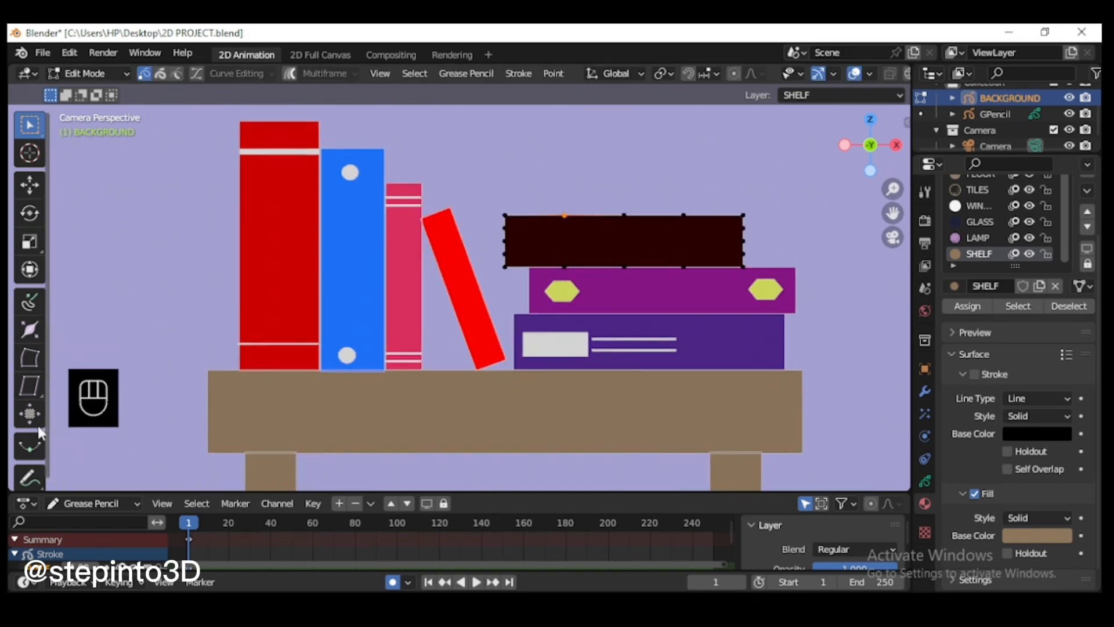
pyautogui.click(96, 73)
pyautogui.click(101, 144)
pyautogui.click(380, 96)
pyautogui.click(30, 446)
pyautogui.moveTo(521, 216); pyautogui.dragTo(524, 264)
pyautogui.press('Return')
pyautogui.scroll(2, 569, 242)
pyautogui.press('Return')
pyautogui.moveTo(561, 191); pyautogui.dragTo(564, 254)
pyautogui.press('Return')
# Step: In Edit Mode, select both stripes on the dark brown book and duplicate them to its right end
pyautogui.click(96, 74)
pyautogui.press('l')
pyautogui.hotkey('shift', 'l')
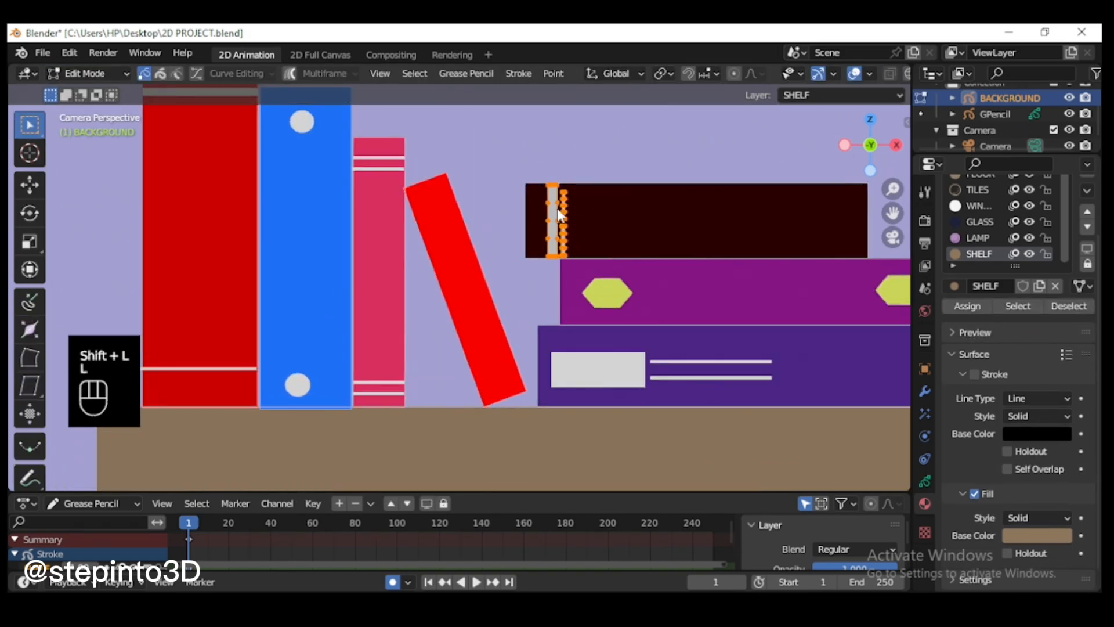
pyautogui.hotkey('shift', 'd')
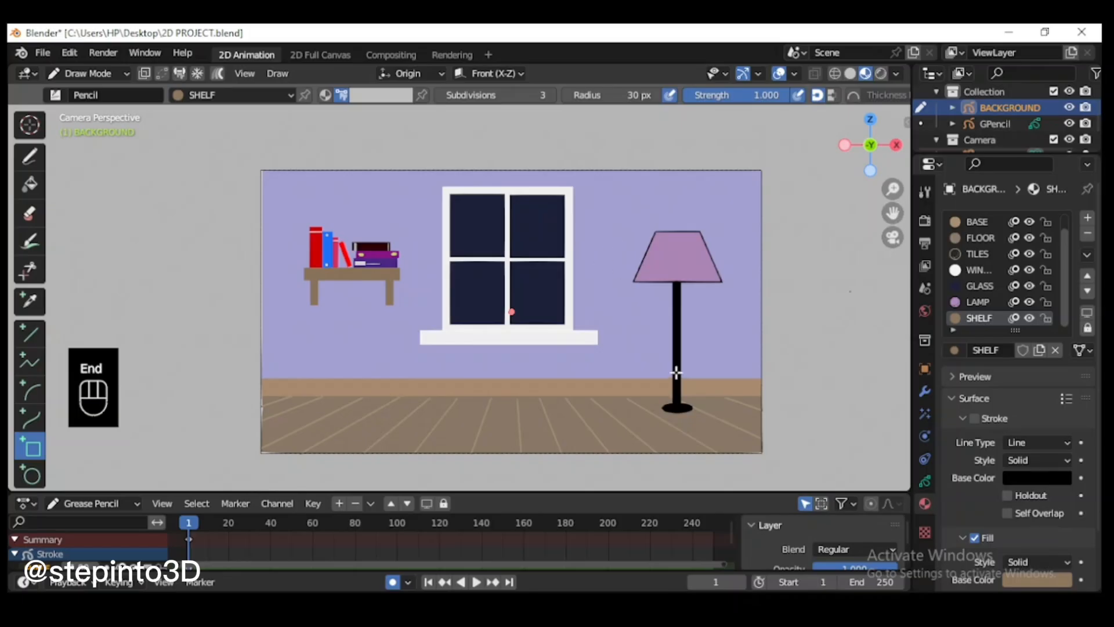
# Step: Switch to Object Mode and delete the existing GPencil object
pyautogui.click(85, 74)
pyautogui.click(89, 89)
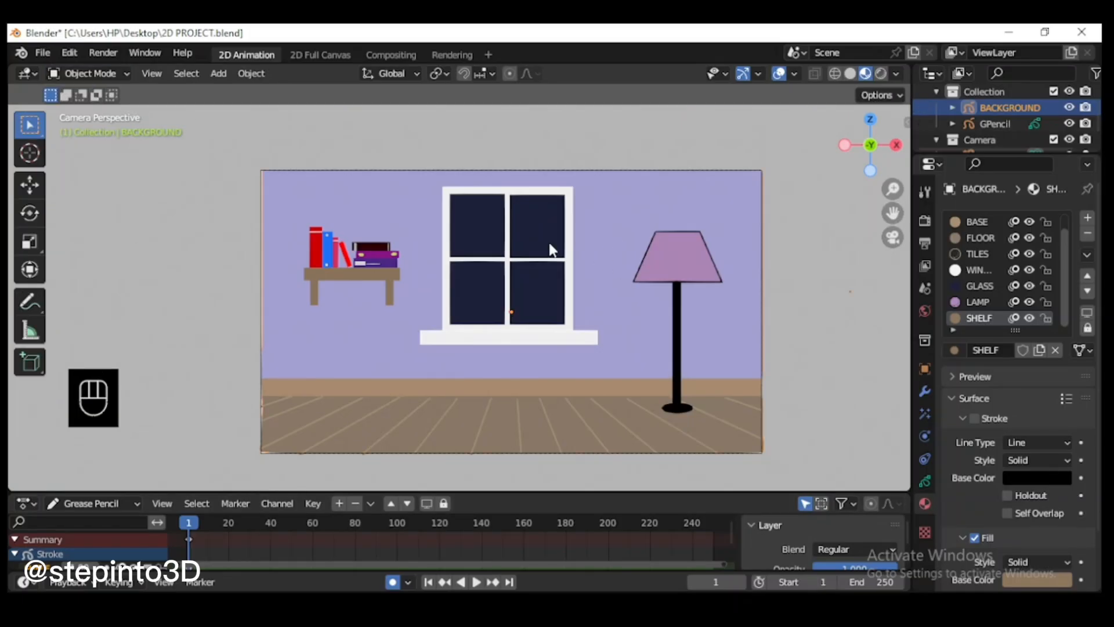
pyautogui.click(219, 74)
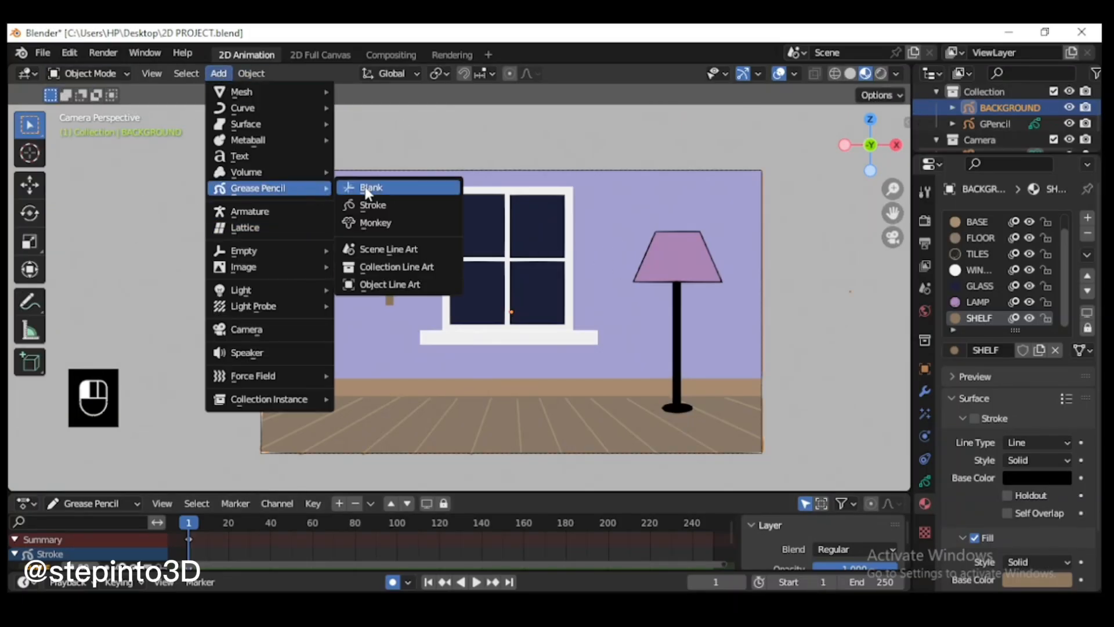
pyautogui.rightClick(1011, 121)
pyautogui.press('Escape')
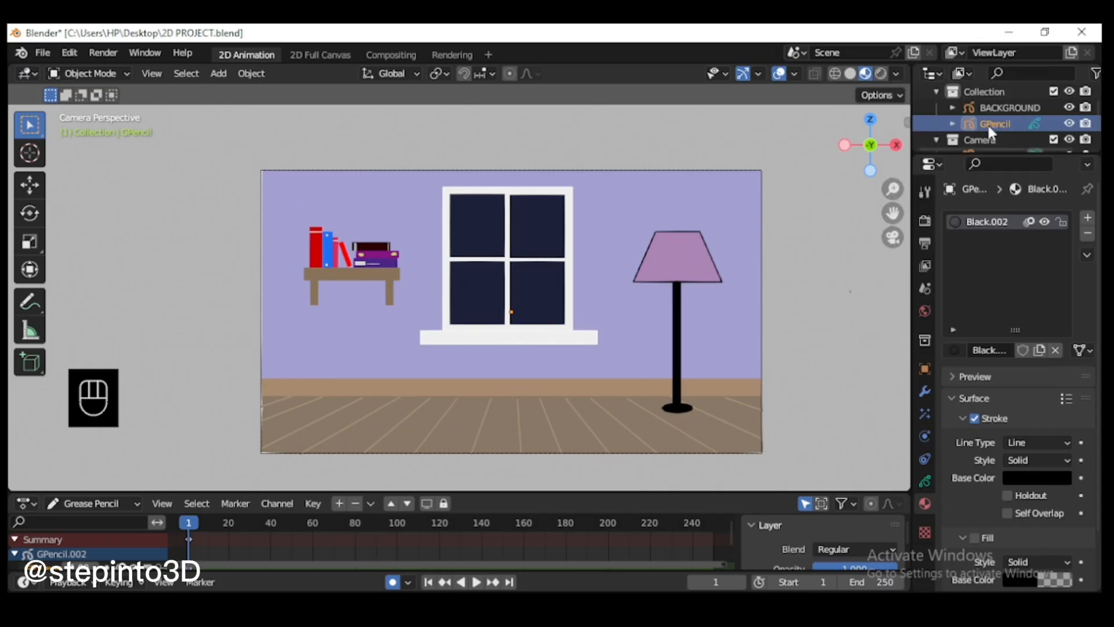
pyautogui.rightClick(987, 123)
pyautogui.click(976, 144)
# Step: Add a blank Grease Pencil object and rename it MOON
pyautogui.click(219, 73)
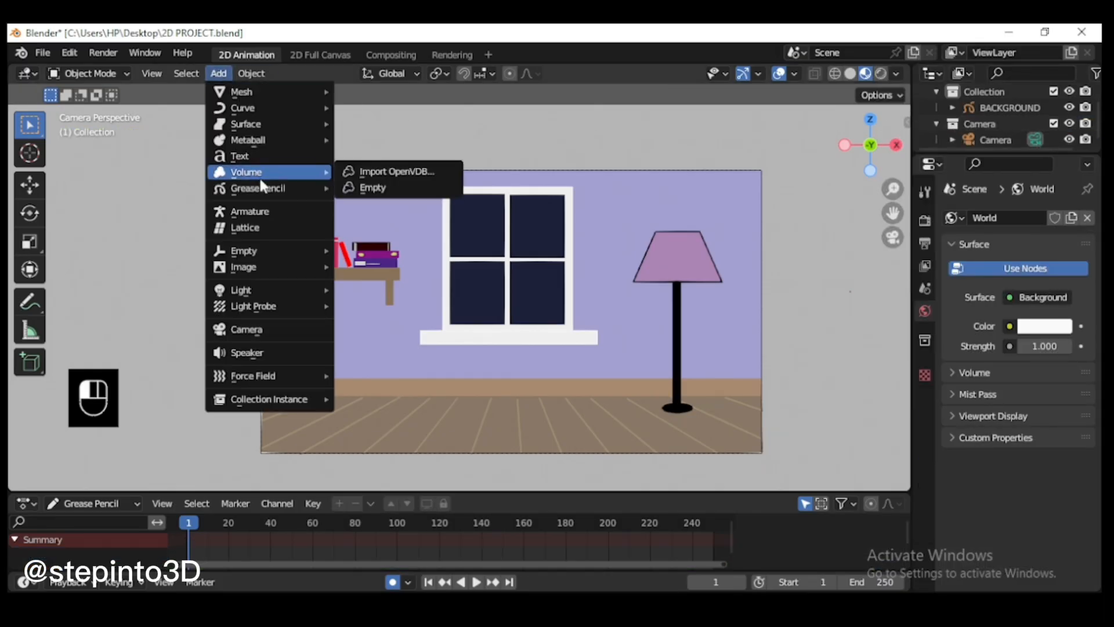
pyautogui.moveTo(267, 188)
pyautogui.click(371, 187)
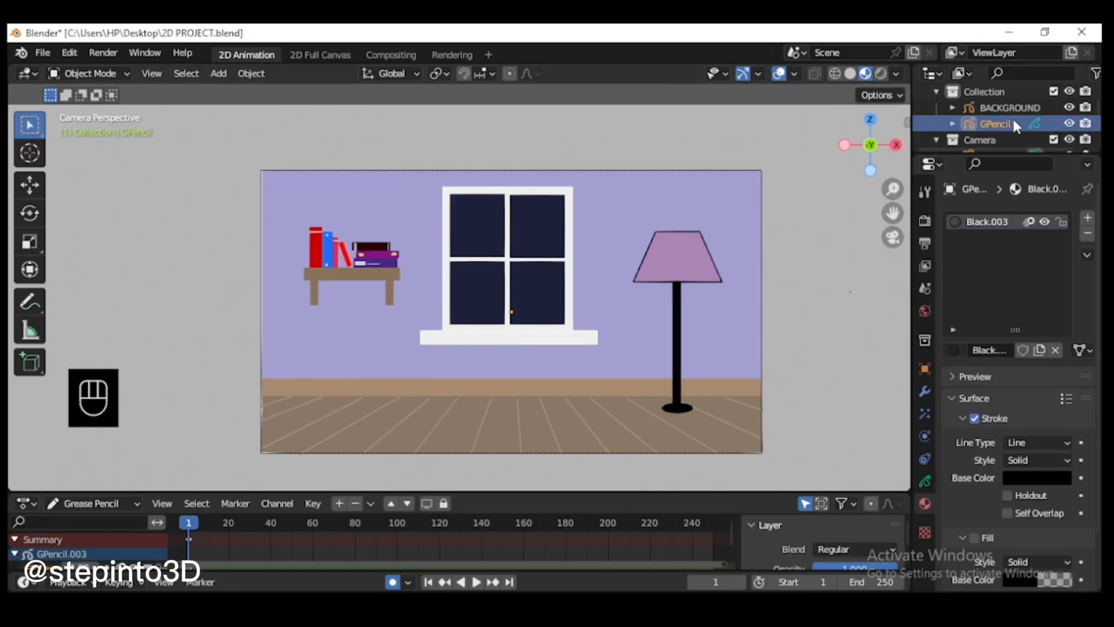
pyautogui.doubleClick(1010, 116)
pyautogui.write('MOON')
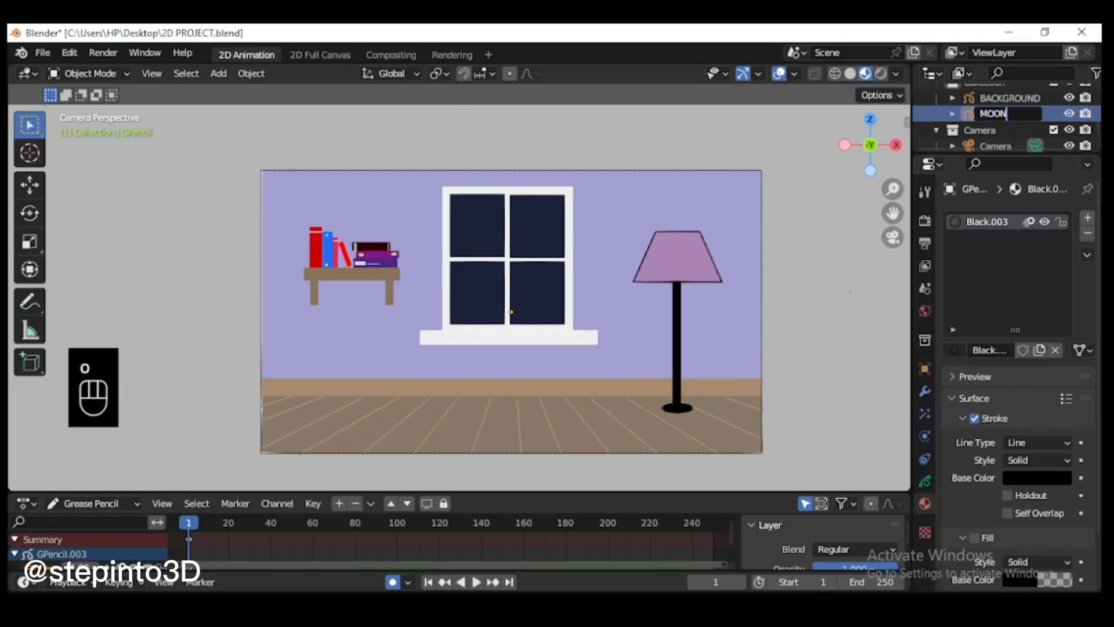
pyautogui.press('Return')
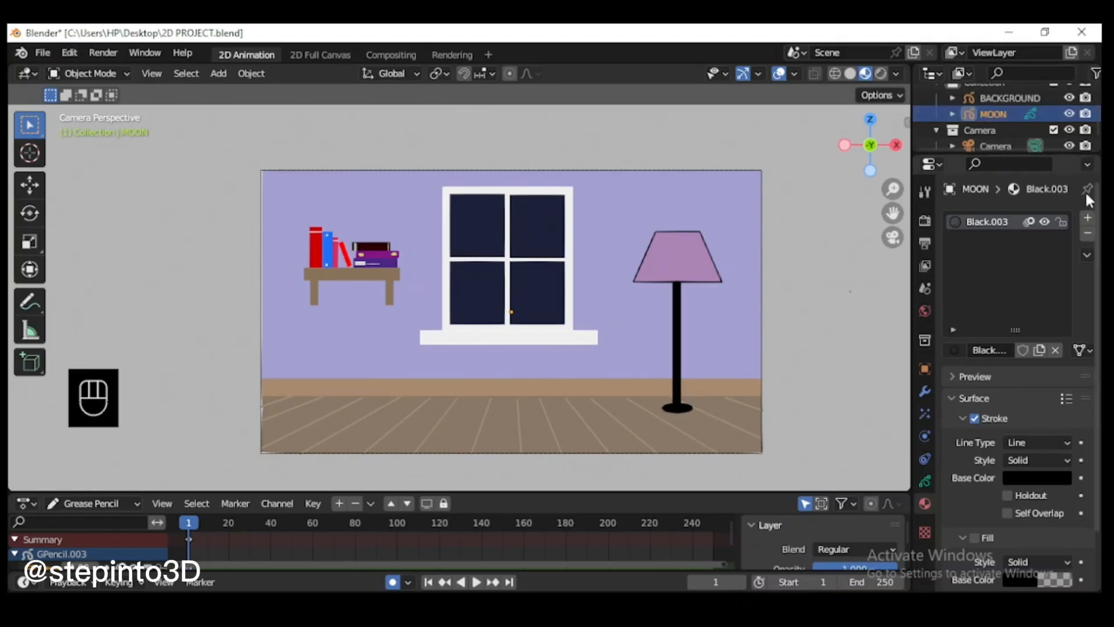
# Step: Check the BACKGROUND object's layers by toggling the visibility of its window and lamp layers
pyautogui.click(923, 482)
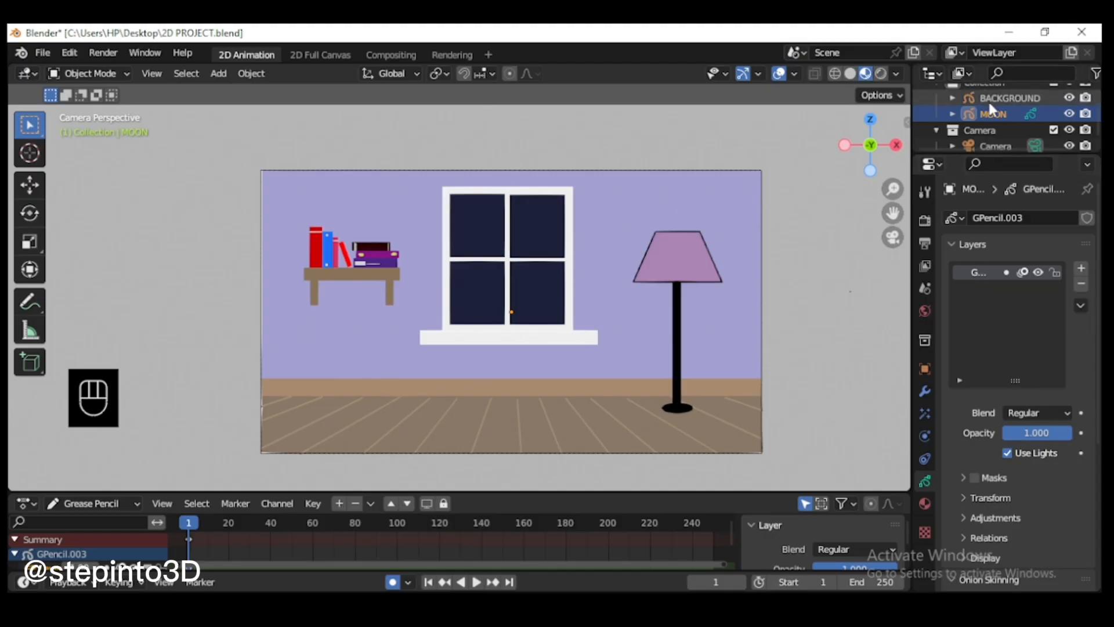
pyautogui.click(1001, 93)
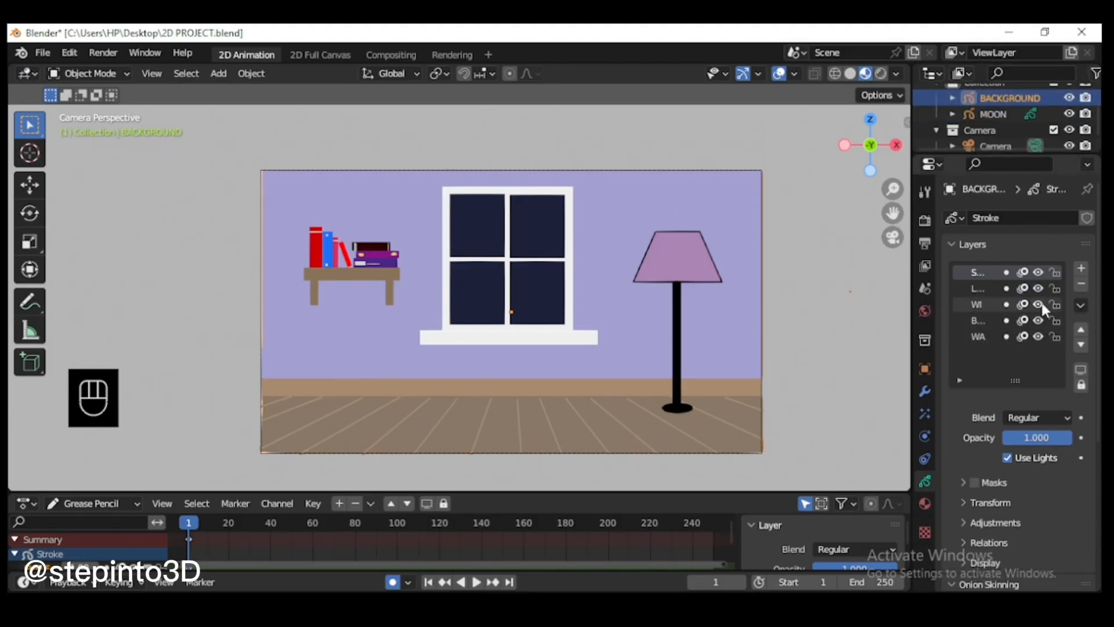
pyautogui.click(1040, 304)
pyautogui.click(1039, 290)
pyautogui.click(1039, 301)
pyautogui.click(1039, 290)
# Step: Rename the MOON object's layer and its material to MOON
pyautogui.click(1001, 116)
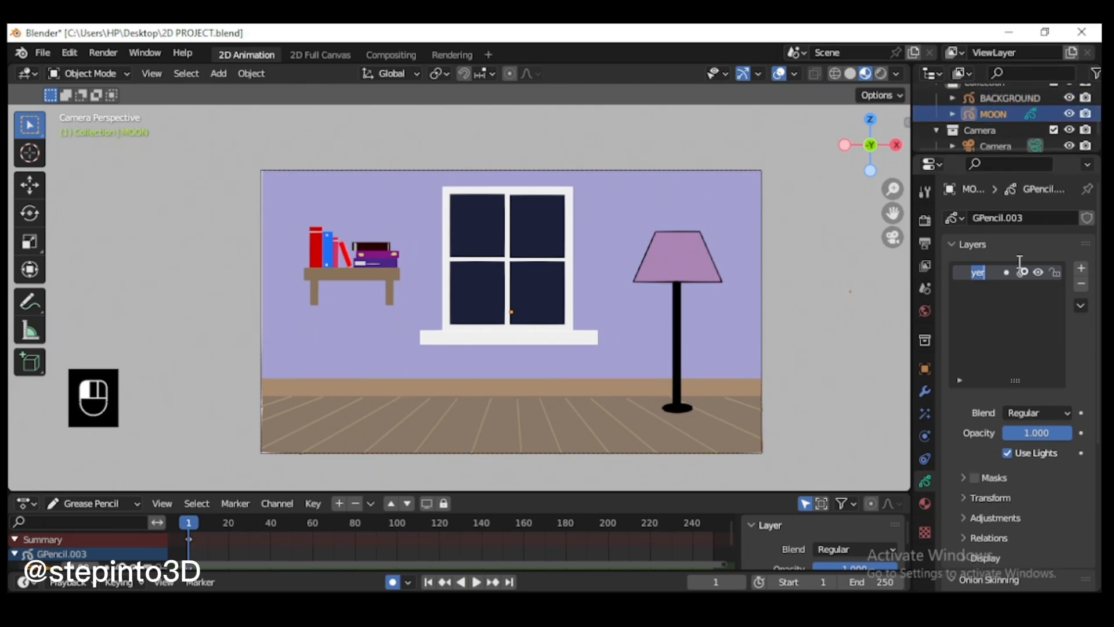
pyautogui.write('oo')
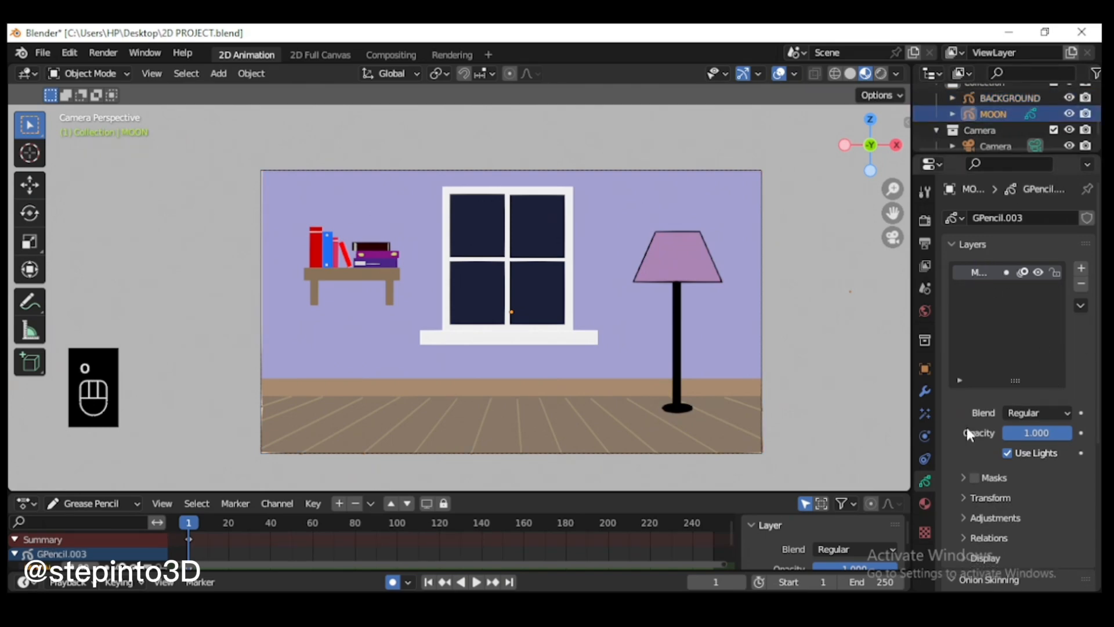
pyautogui.click(924, 502)
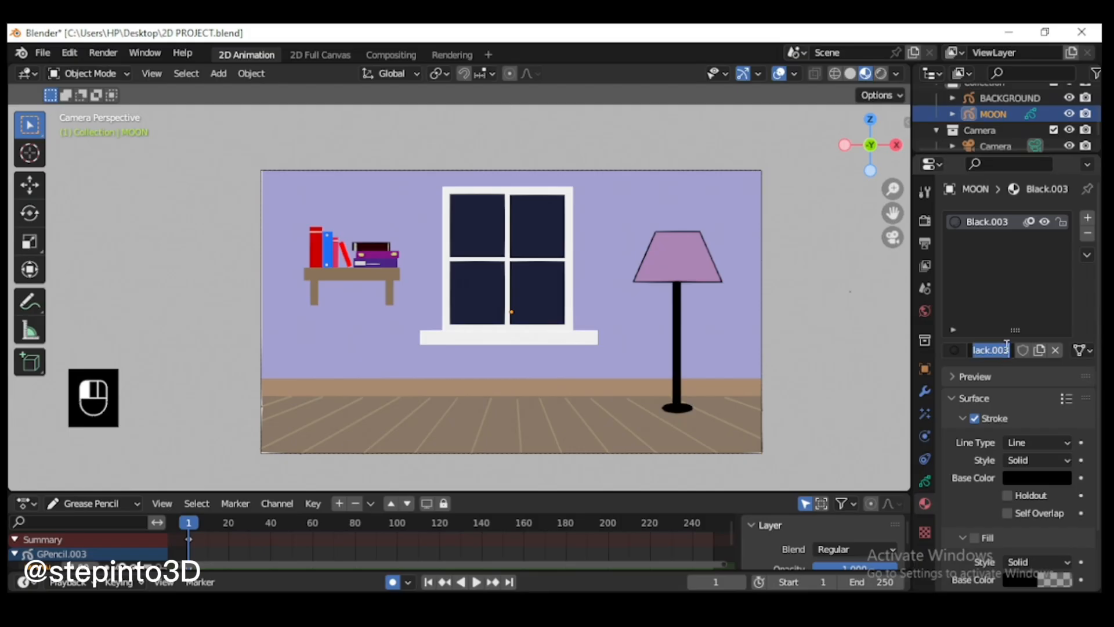
pyautogui.write('MOON')
pyautogui.press('Return')
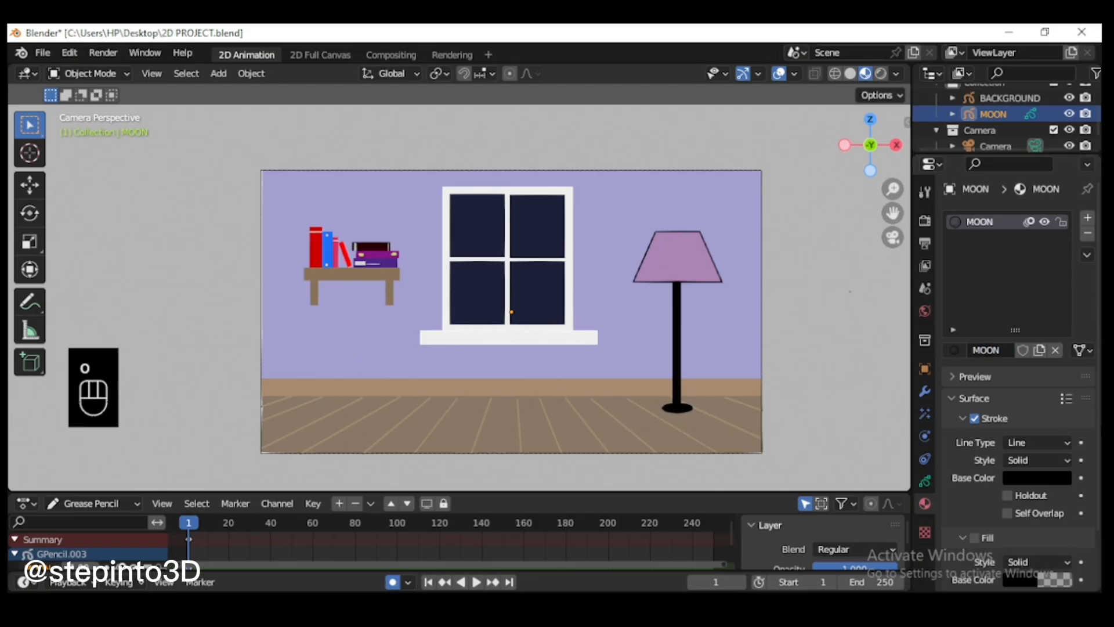
# Step: Enable the MOON material's fill and set its base colour to hex FFE27A
pyautogui.scroll(-3, 1027, 388)
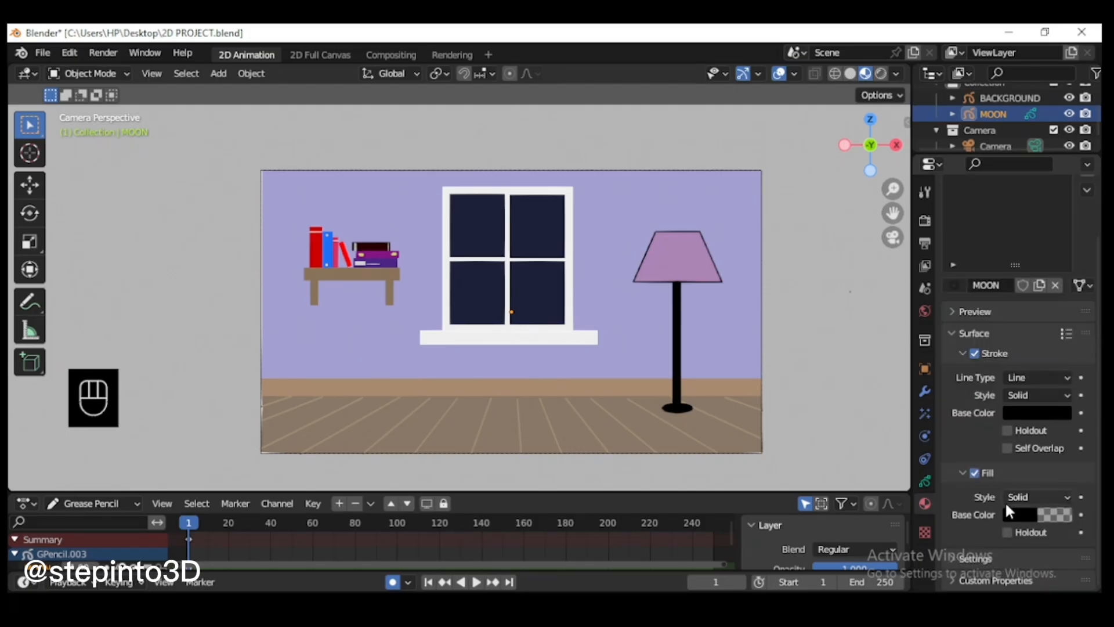
pyautogui.click(1019, 514)
pyautogui.click(1007, 442)
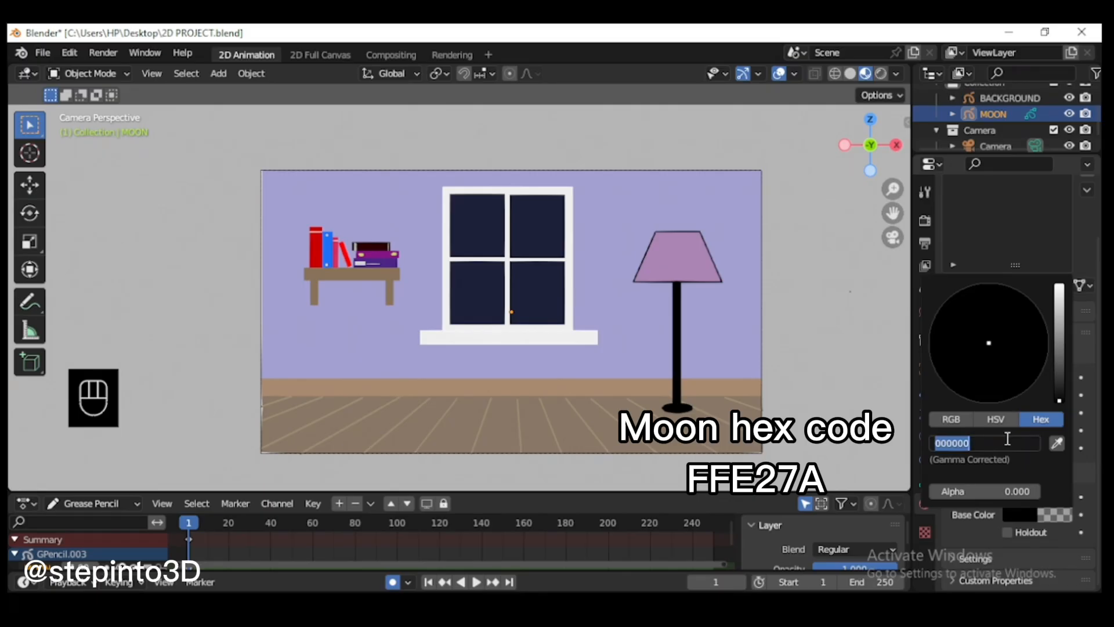
pyautogui.write('FFE27A')
pyautogui.press('Return')
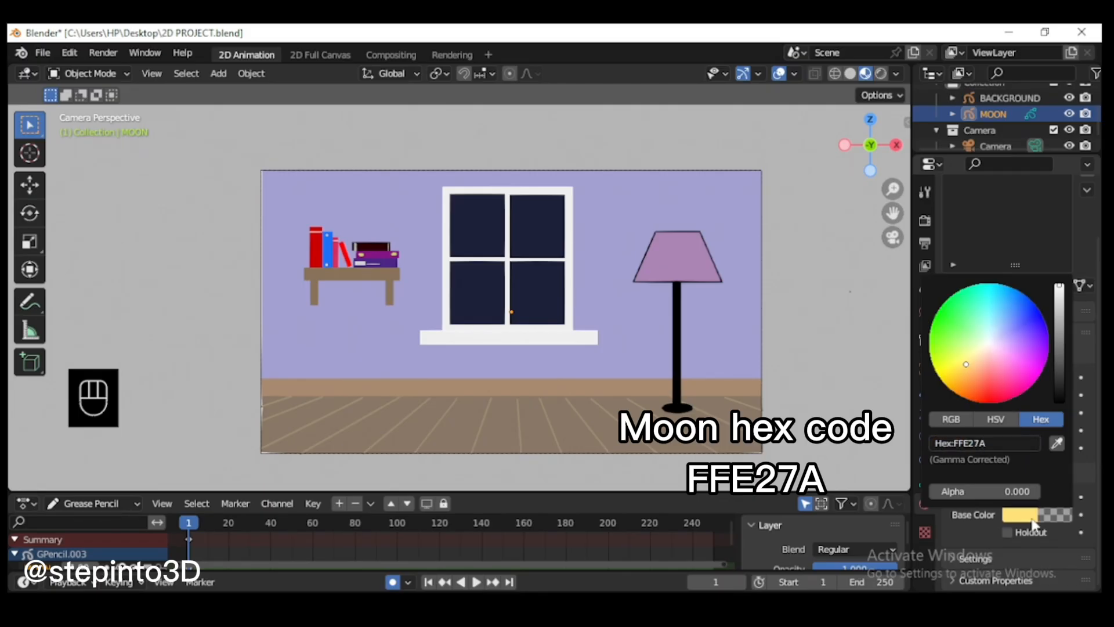
# Step: Copy the fill colour FFE27A to the MOON material's stroke base colour and raise the fill's alpha to full opacity
pyautogui.click(980, 440)
pyautogui.hotkey('ctrl', 'c')
pyautogui.click(1026, 413)
pyautogui.click(985, 339)
pyautogui.hotkey('ctrl', 'v')
pyautogui.press('Return')
pyautogui.click(1023, 515)
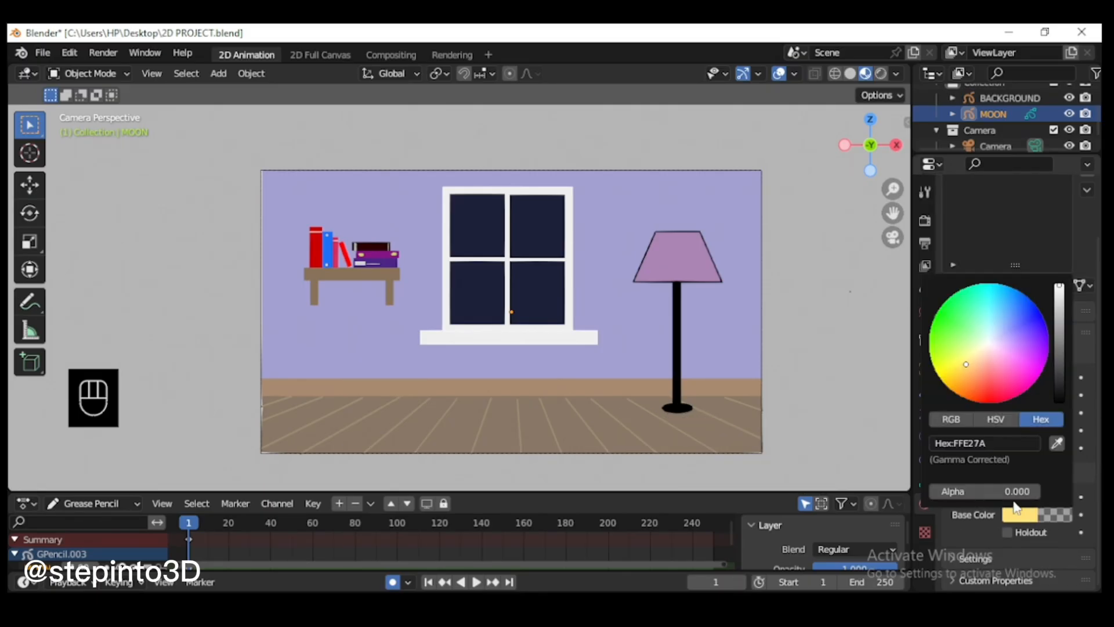
pyautogui.moveTo(1012, 493); pyautogui.dragTo(1095, 519)
# Step: Switch the MOON object to Draw Mode and set the Circle tool's subdivisions to 50
pyautogui.scroll(1, 464, 360)
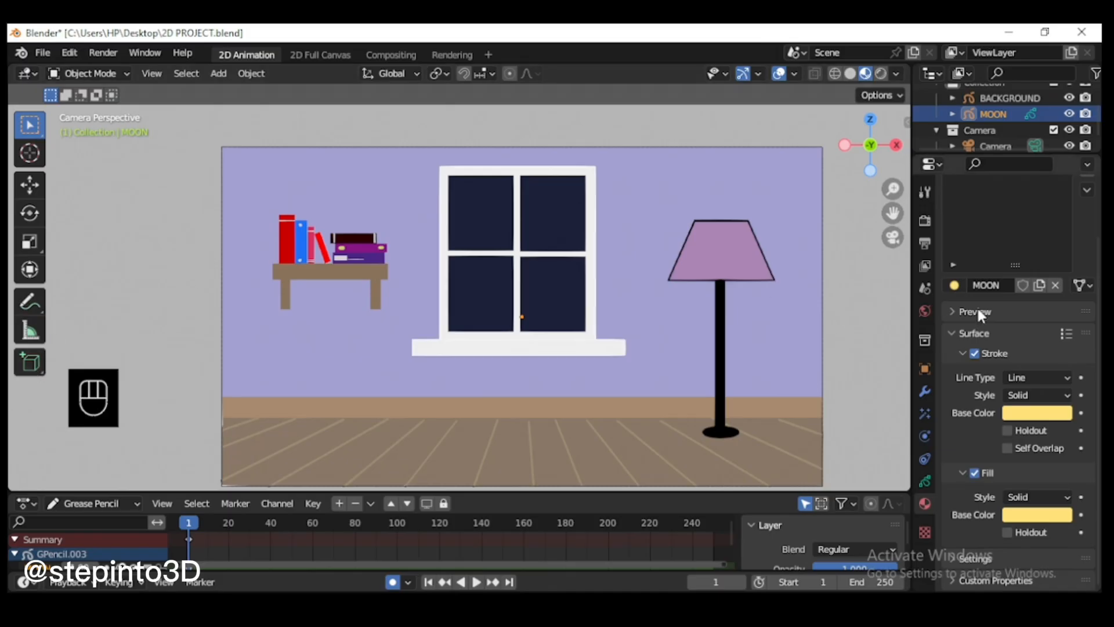
pyautogui.click(87, 73)
pyautogui.click(102, 145)
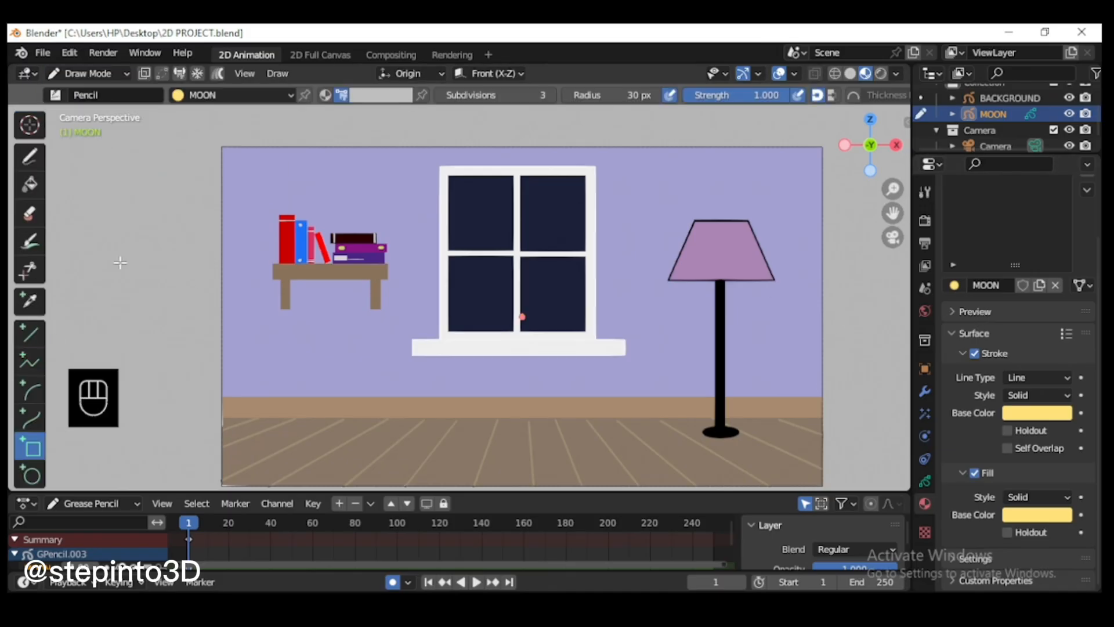
pyautogui.click(540, 96)
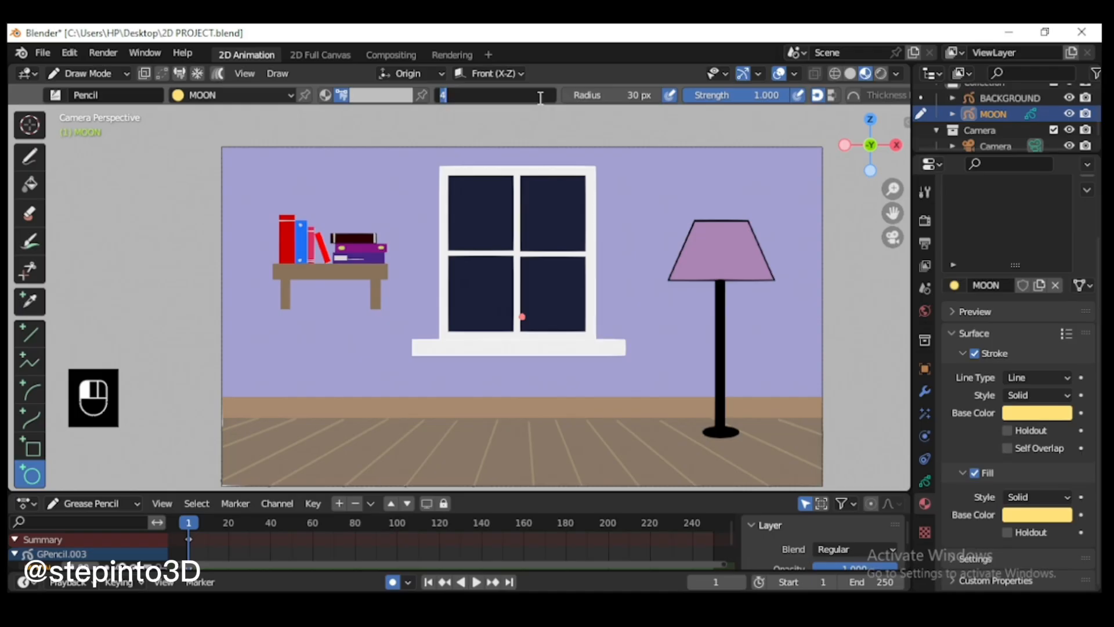
pyautogui.write('50')
pyautogui.press('Return')
# Step: Try drawing the moon circle with the light grey colour attribute in the window's upper-left pane, and undo it
pyautogui.scroll(3, 471, 151)
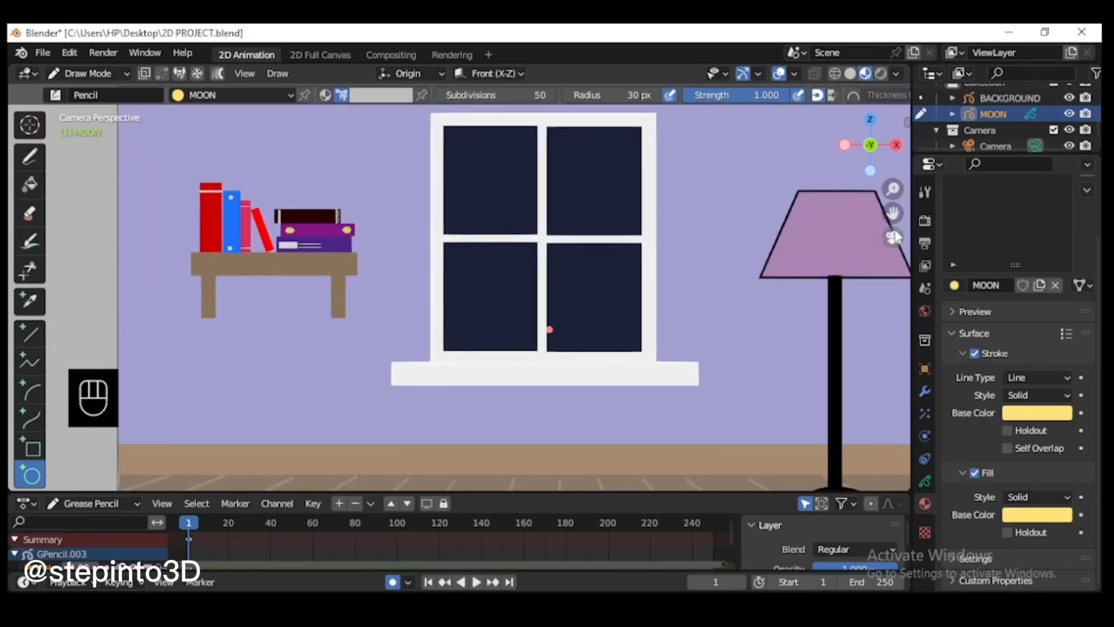
pyautogui.scroll(1, 415, 222)
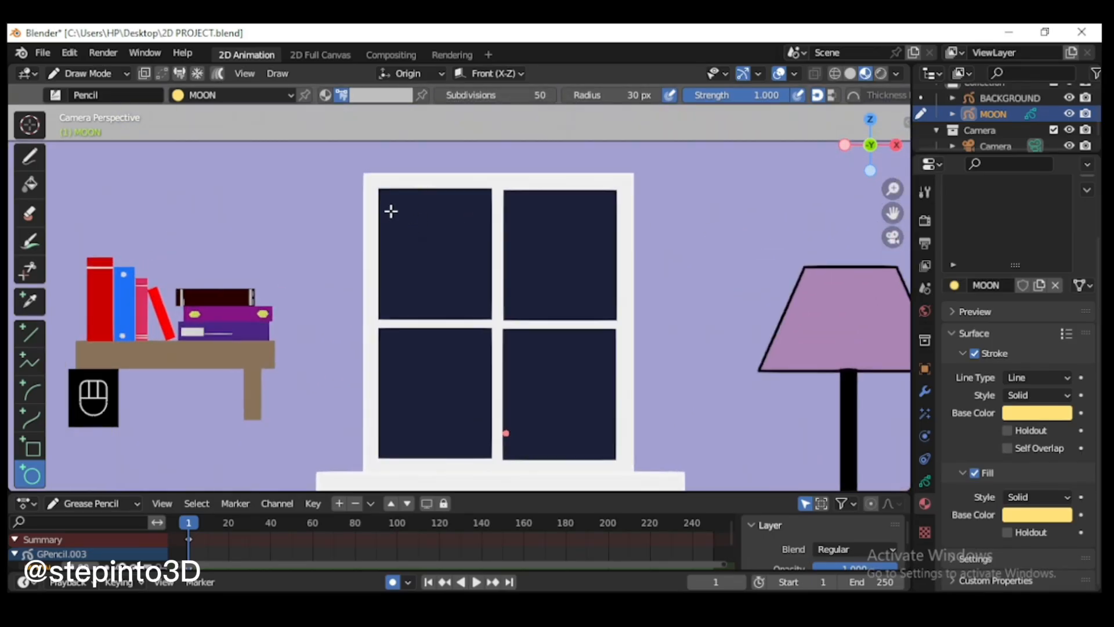
pyautogui.moveTo(391, 212); pyautogui.dragTo(477, 301)
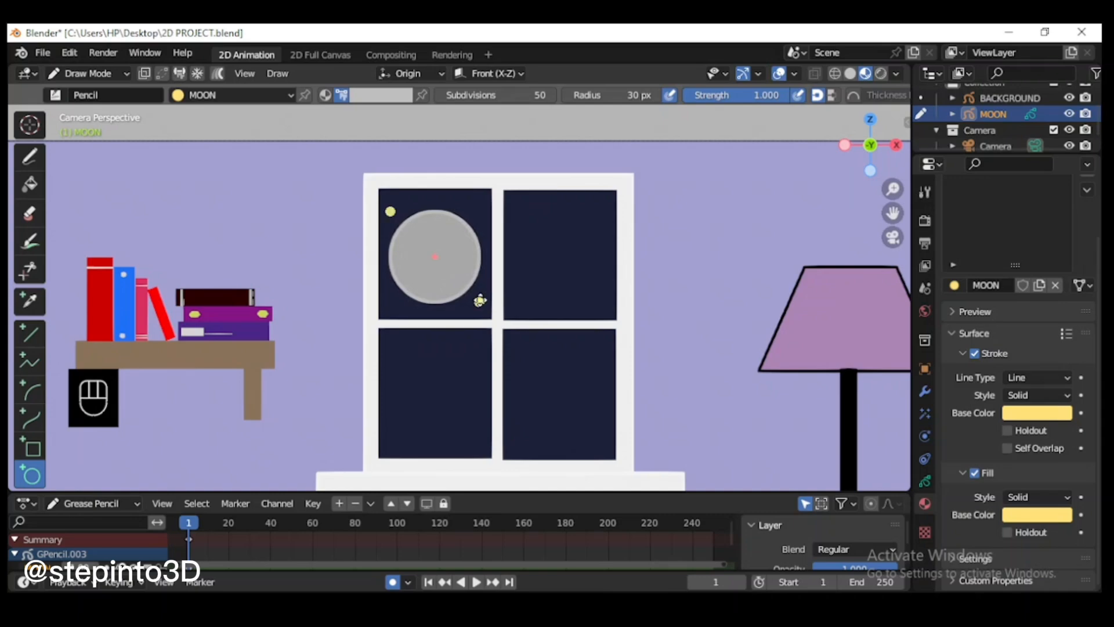
pyautogui.press('Return')
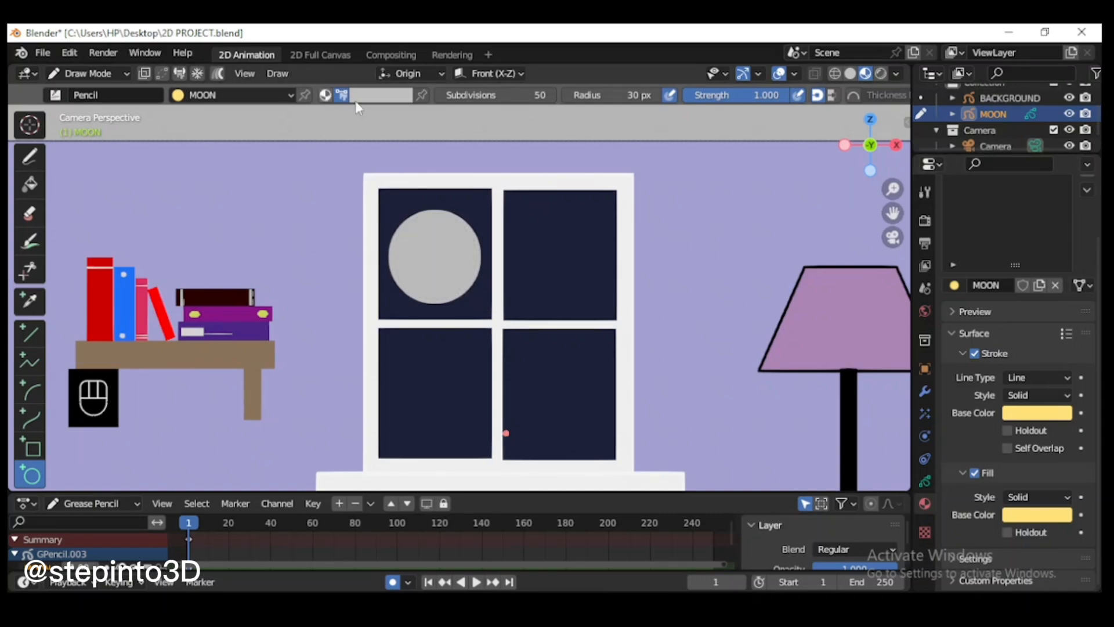
pyautogui.hotkey('ctrl', 'z')
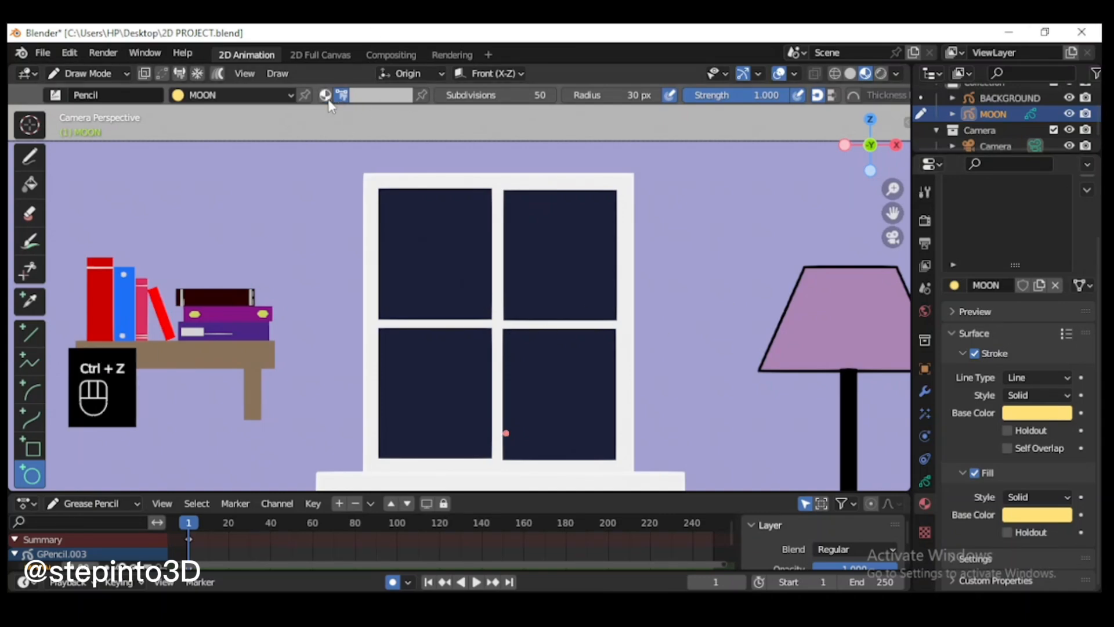
# Step: Draw a yellow moon circle in the window's upper-left pane using the MOON material colour
pyautogui.scroll(1, 389, 215)
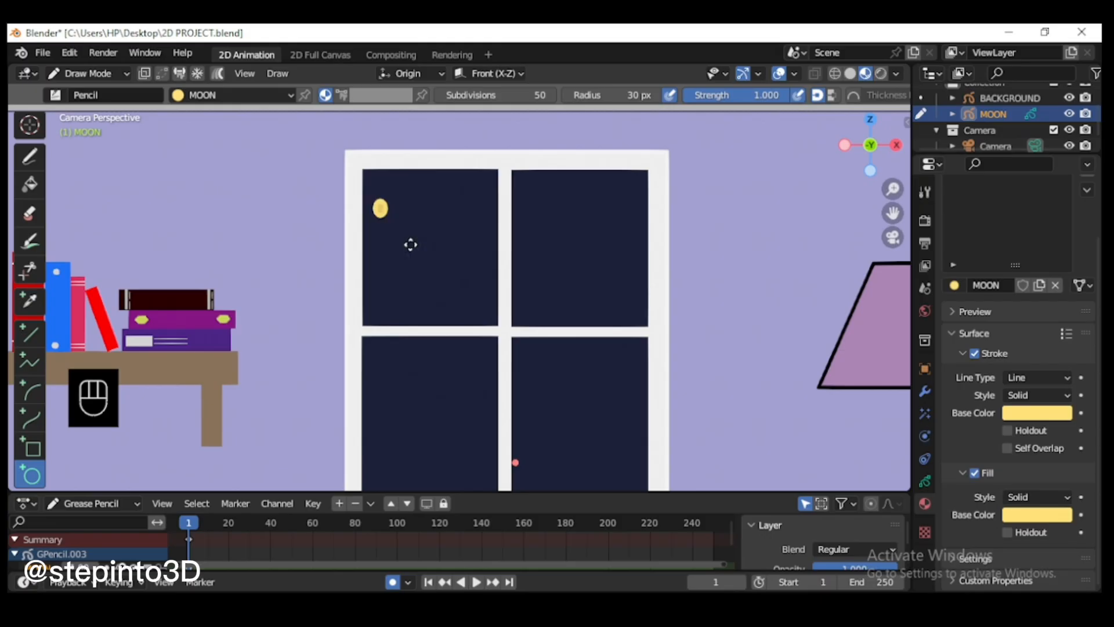
pyautogui.moveTo(410, 244); pyautogui.dragTo(486, 308)
pyautogui.press('Return')
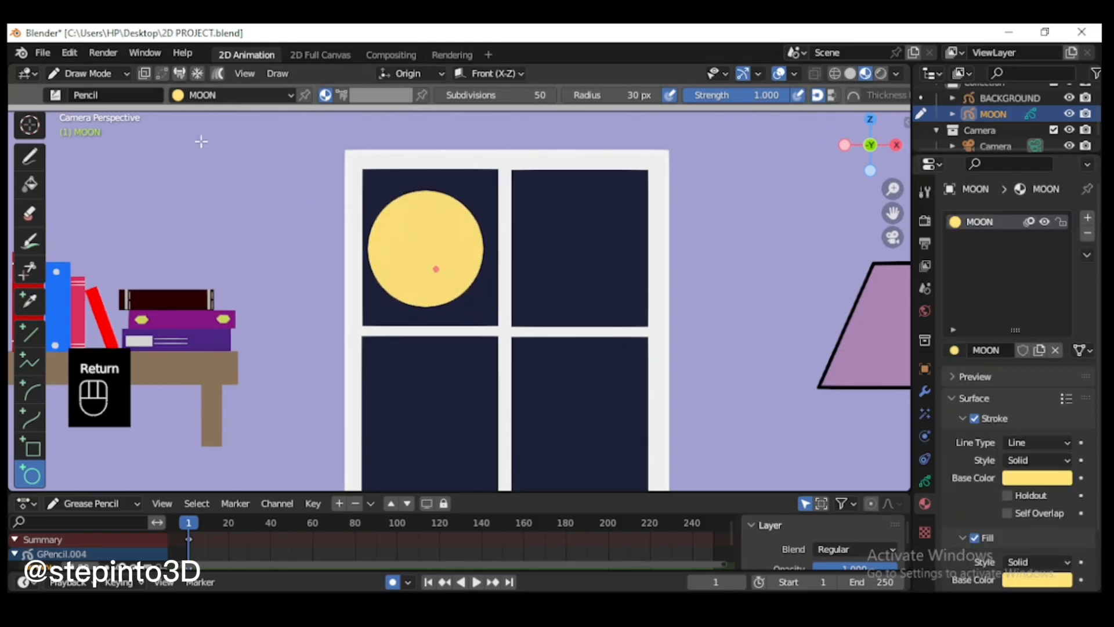
# Step: Enter Edit Mode on the moon and turn off the MOON material's fill so only the circle outline is drawn
pyautogui.click(87, 74)
pyautogui.click(111, 113)
pyautogui.scroll(2, 404, 201)
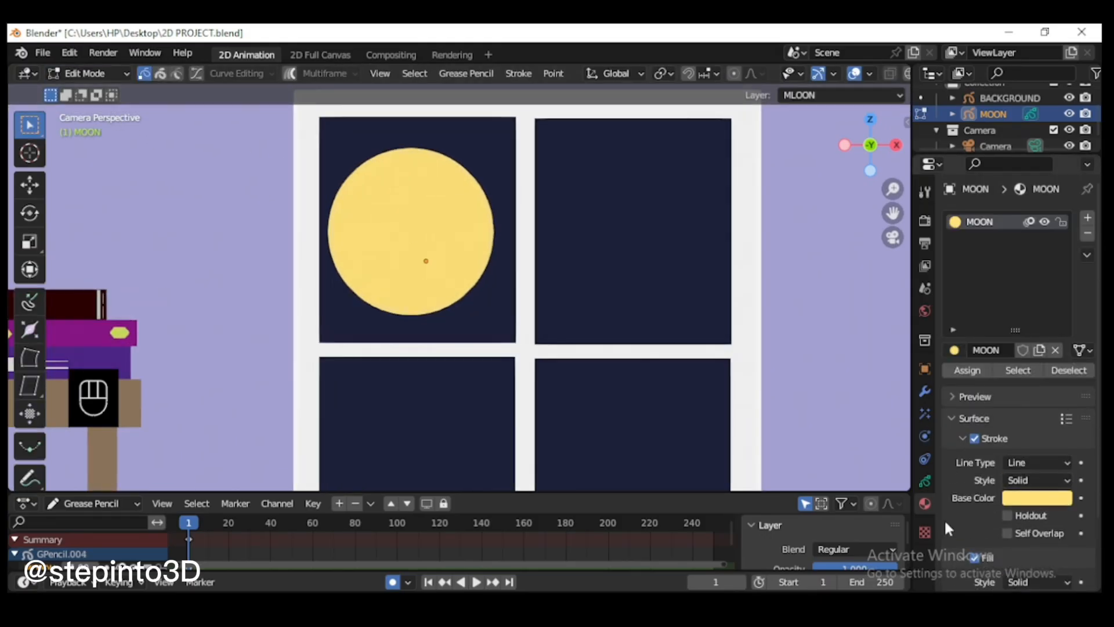
pyautogui.scroll(-3, 949, 528)
pyautogui.click(975, 472)
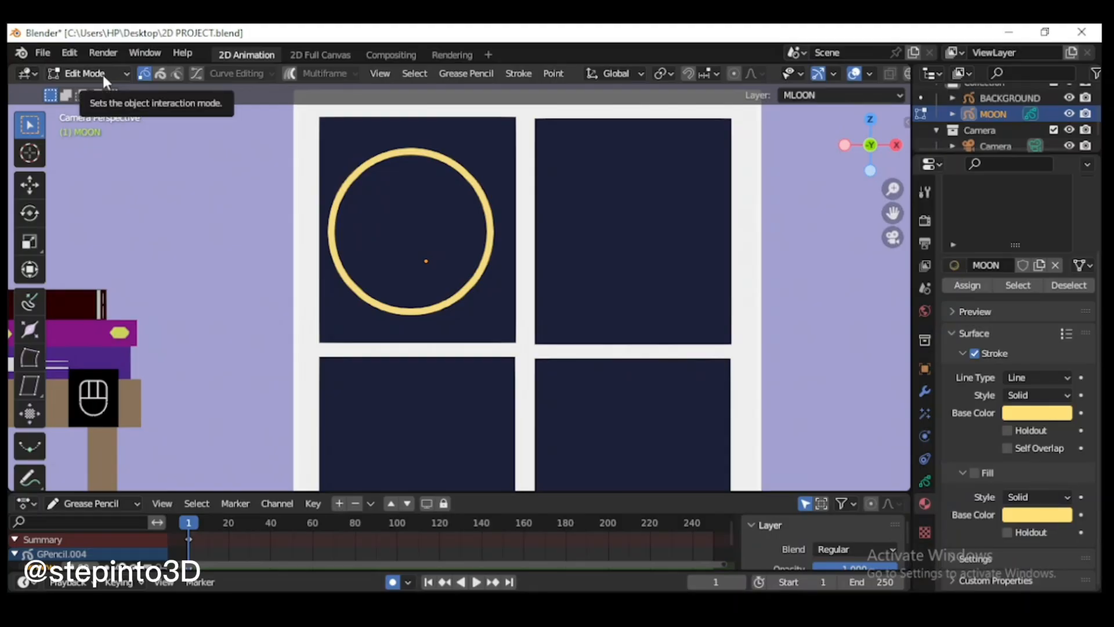
# Step: Duplicate the moon's circle outline and offset the copy about 0.22 m to the right, overlapping the original
pyautogui.press('l')
pyautogui.hotkey('shift', 'd')
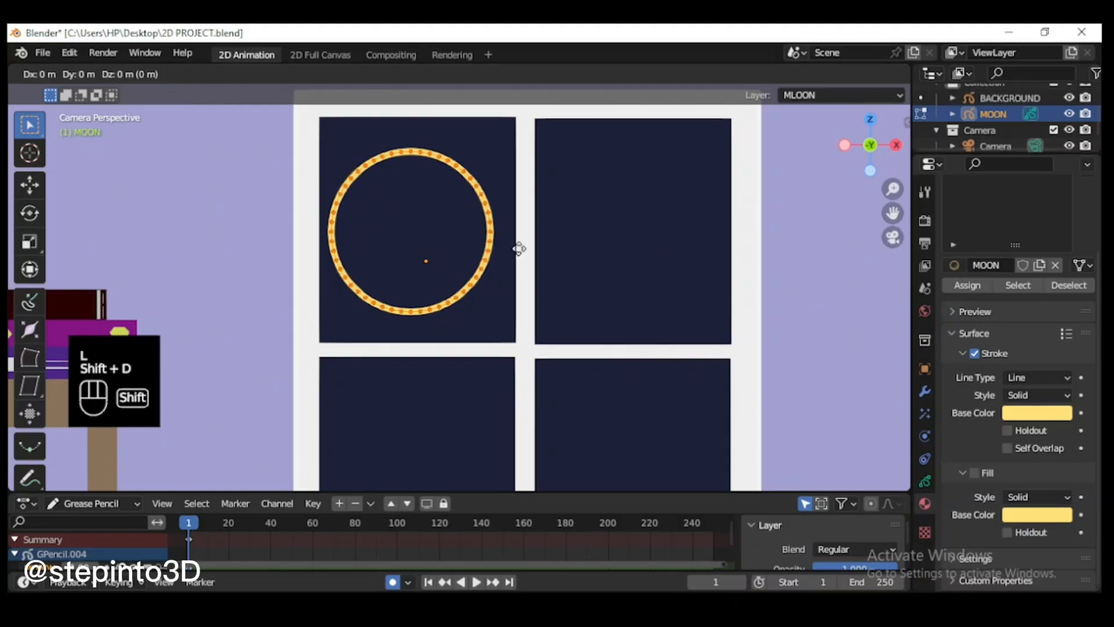
pyautogui.click(562, 252)
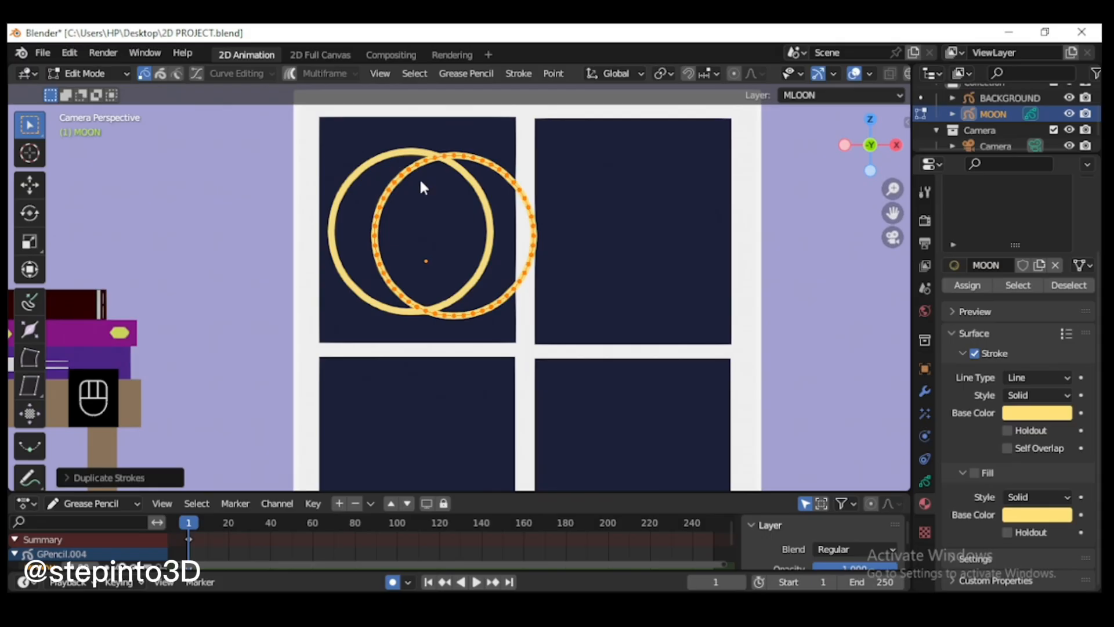
# Step: In Draw Mode, trim the overlapping moon circles with the Cutter tool so only the crescent outline remains
pyautogui.click(103, 74)
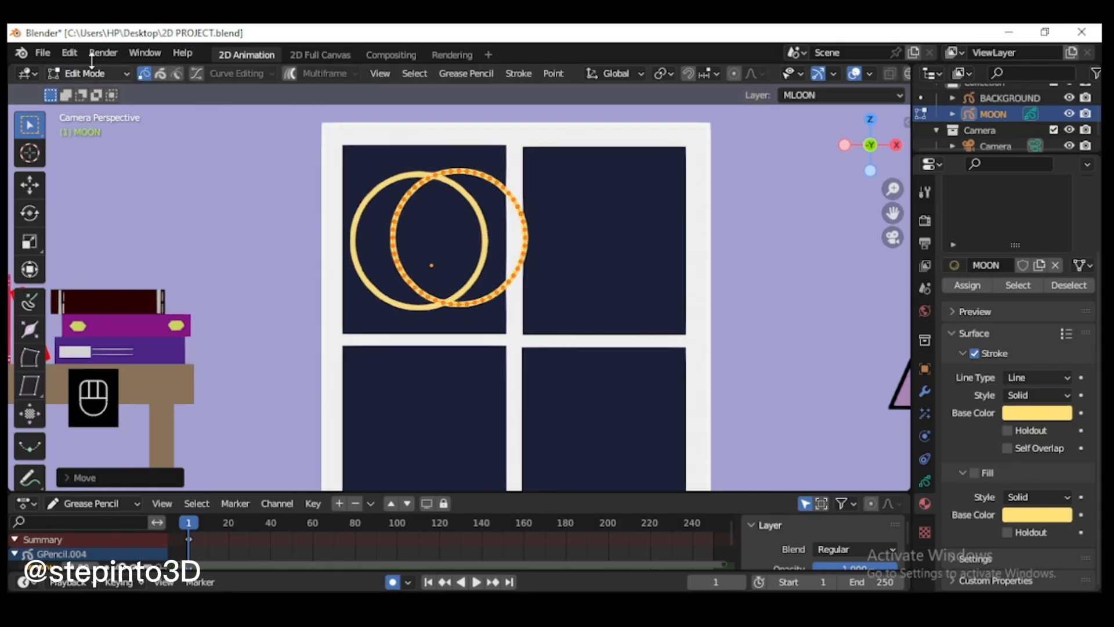
pyautogui.click(103, 74)
pyautogui.click(93, 144)
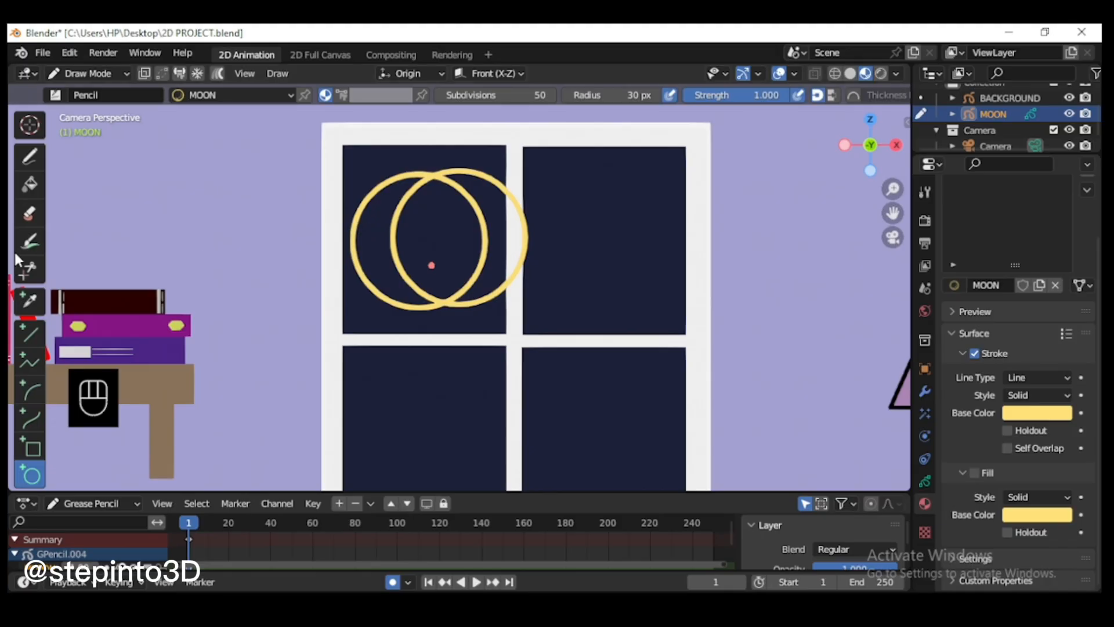
pyautogui.click(29, 268)
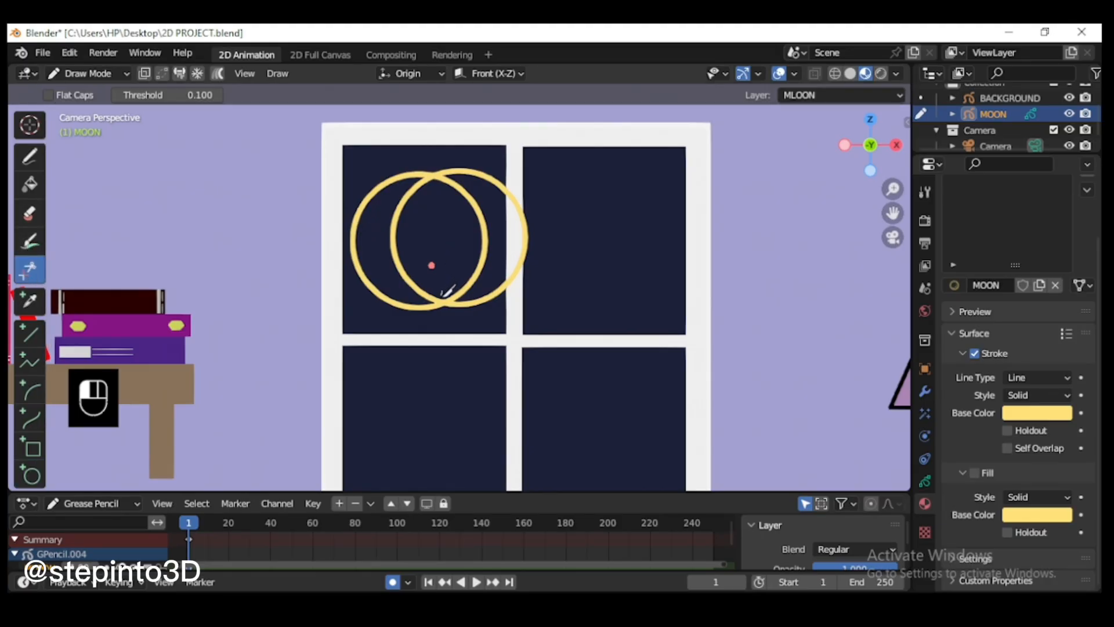
pyautogui.moveTo(445, 292)
pyautogui.mouseDown()
pyautogui.moveTo(513, 293)
pyautogui.moveTo(528, 212)
pyautogui.moveTo(443, 162)
pyautogui.mouseUp()
pyautogui.scroll(1, 445, 234)
pyautogui.moveTo(444, 295)
pyautogui.mouseDown()
pyautogui.moveTo(577, 207)
pyautogui.moveTo(574, 273)
pyautogui.mouseUp()
pyautogui.scroll(-3, 574, 274)
# Step: Turn the MOON material's fill back on and join the crescent's selected strokes in Edit Mode
pyautogui.click(974, 473)
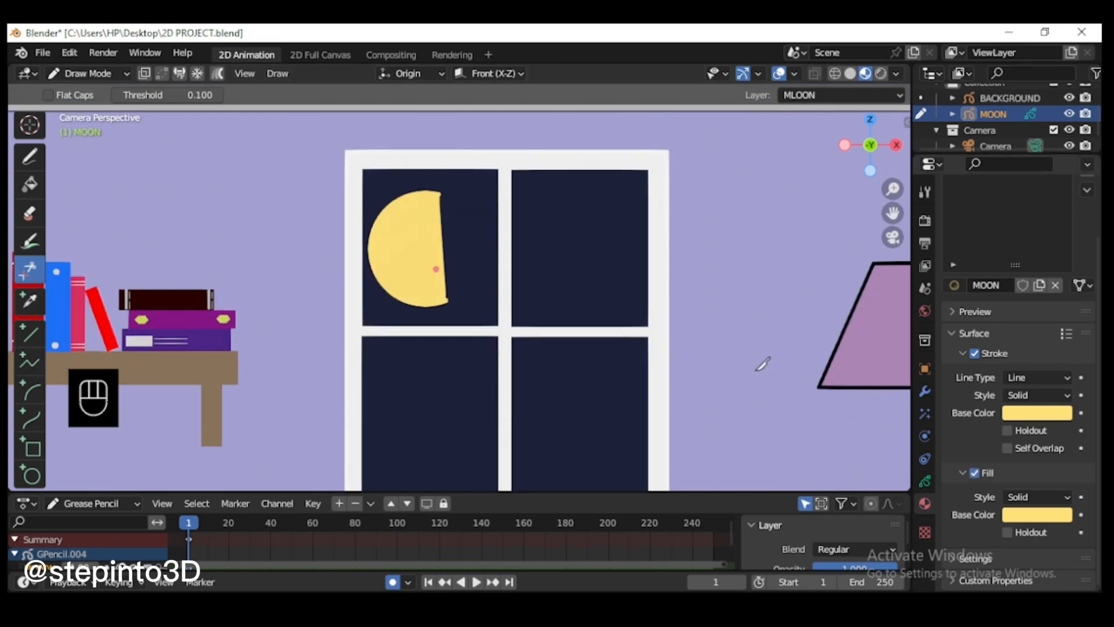
pyautogui.scroll(1, 436, 203)
pyautogui.click(29, 125)
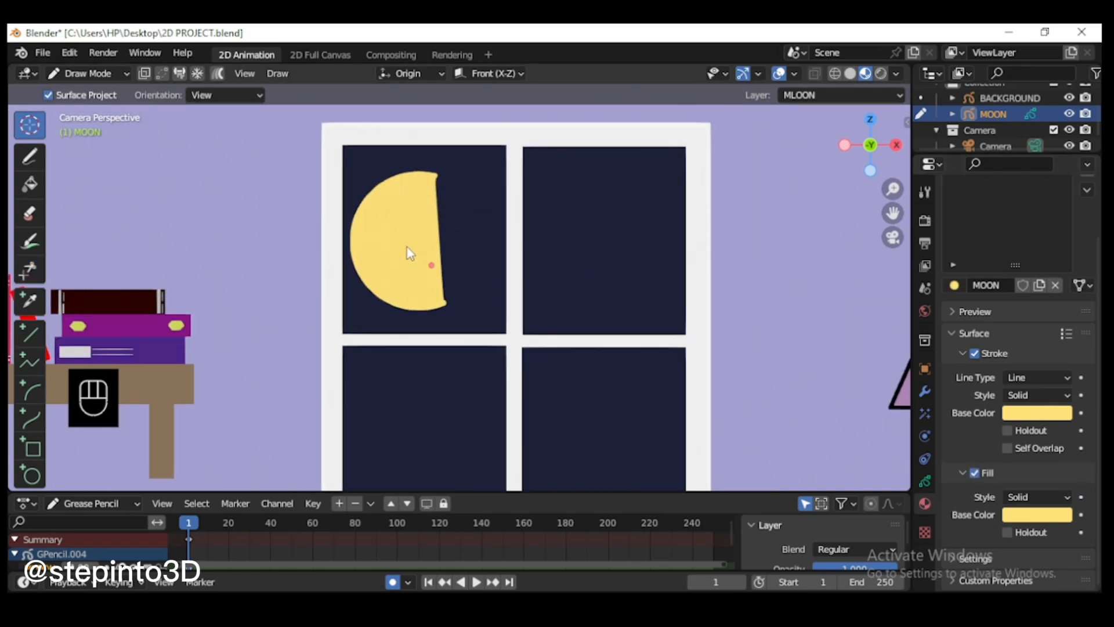
pyautogui.click(91, 72)
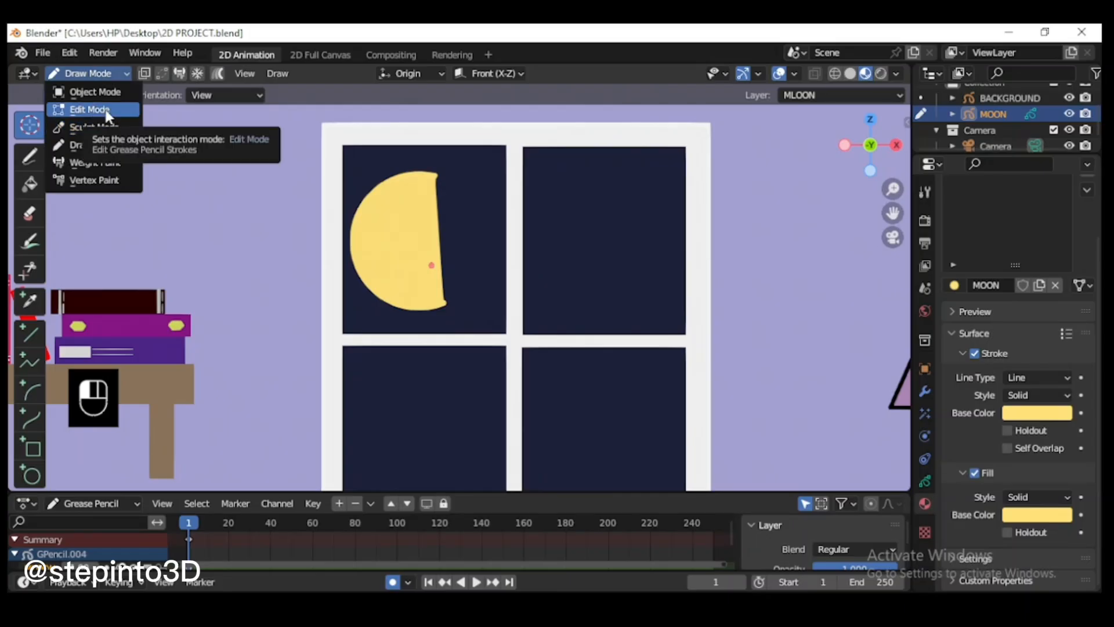
pyautogui.click(88, 109)
pyautogui.press('l')
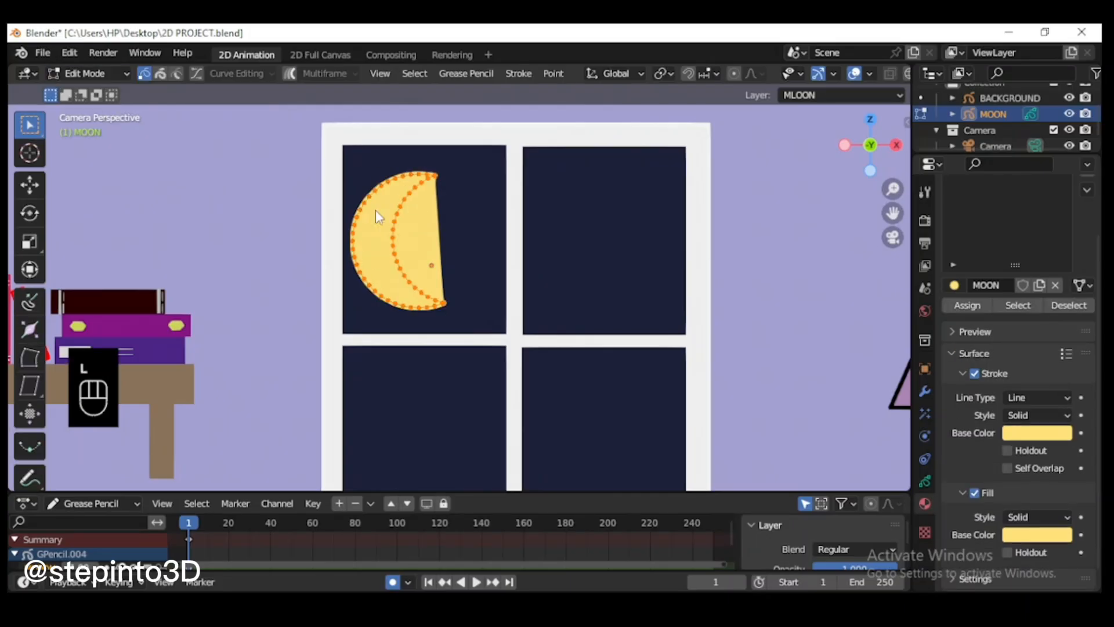
pyautogui.click(519, 73)
pyautogui.moveTo(555, 165)
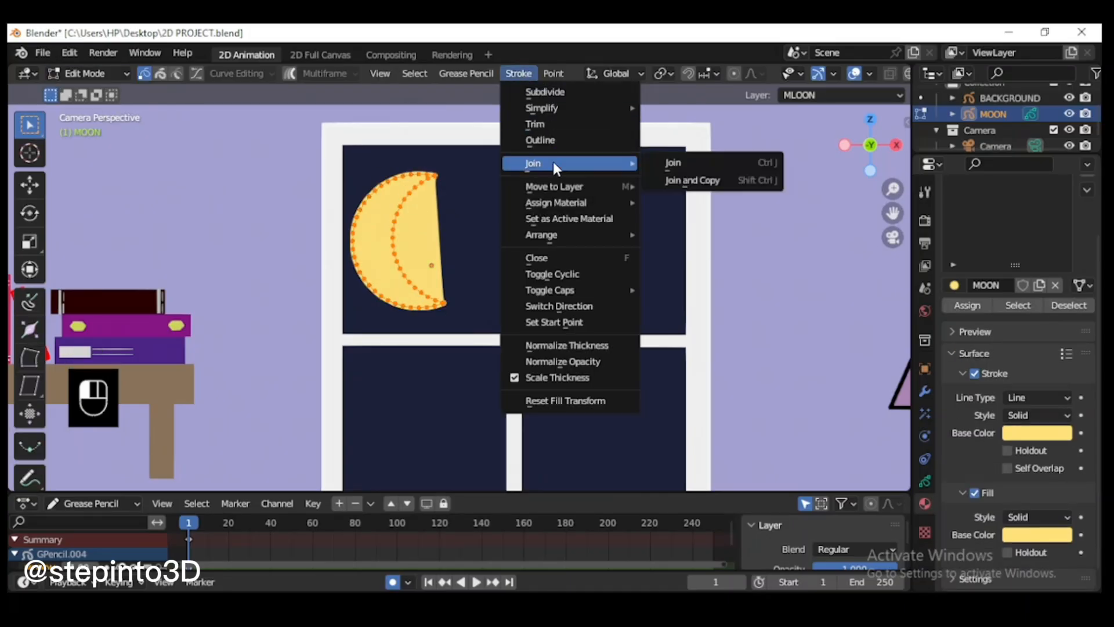
pyautogui.click(672, 169)
pyautogui.scroll(1, 382, 259)
pyautogui.scroll(-1, 382, 260)
# Step: Rotate the crescent so it tilts upward, scale it down, and move it up about 0.19 m within the window's upper-left pane
pyautogui.press('r')
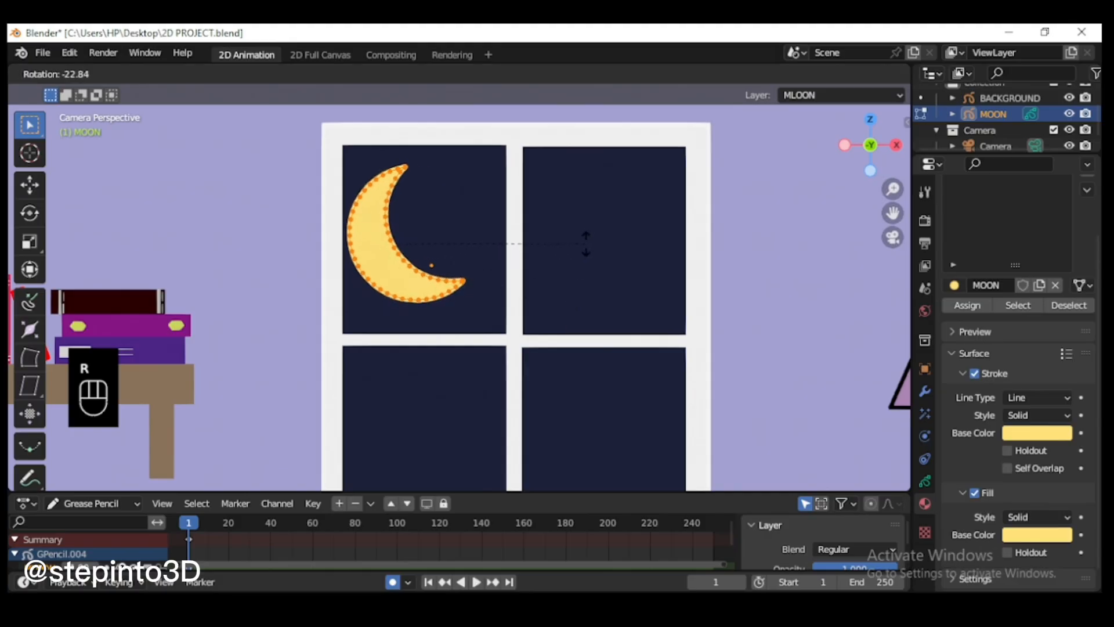
pyautogui.click(619, 367)
pyautogui.press('s')
pyautogui.click(541, 300)
pyautogui.press('g')
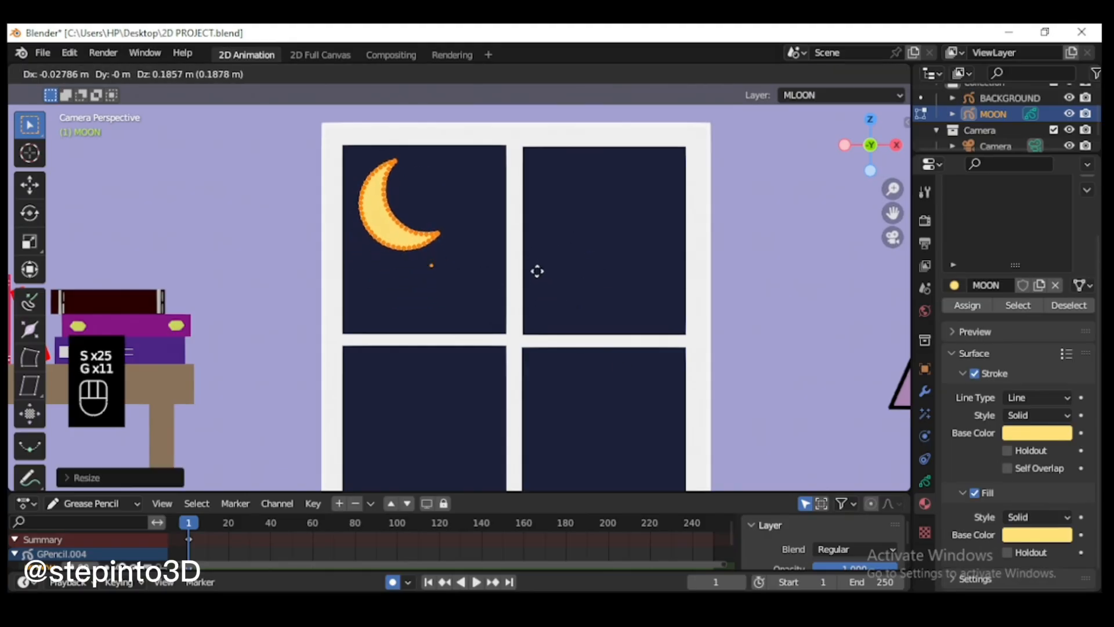
pyautogui.click(537, 273)
pyautogui.scroll(-6, 675, 294)
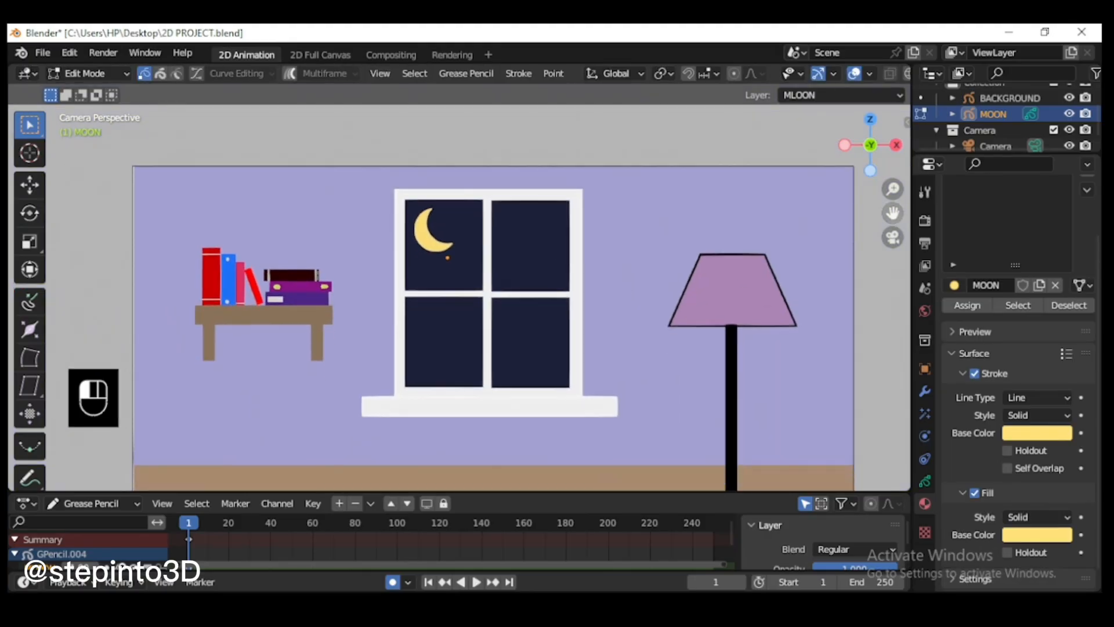
# Step: Return to Object Mode, add a blank Grease Pencil object and rename it STARS
pyautogui.press('End')
pyautogui.click(87, 73)
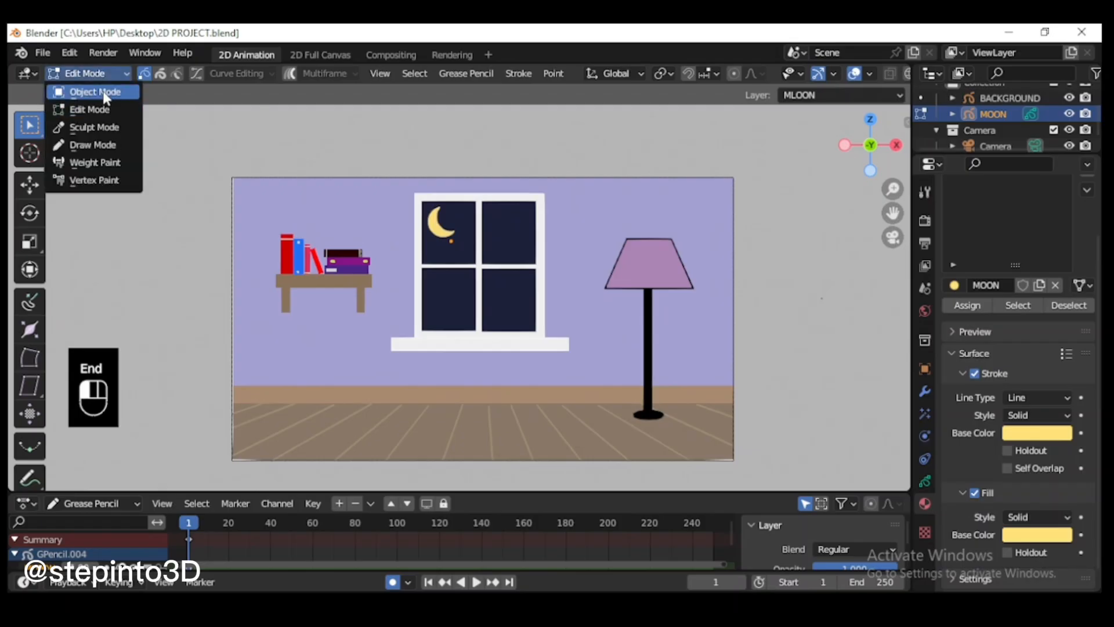
pyautogui.click(93, 90)
pyautogui.click(218, 73)
pyautogui.moveTo(287, 188)
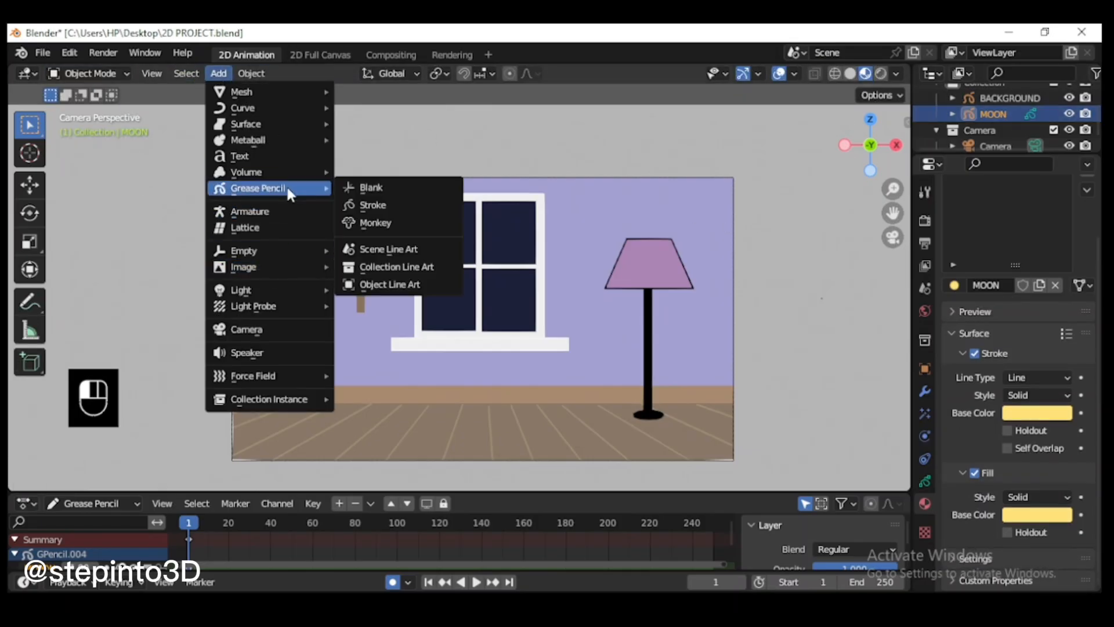
pyautogui.click(369, 188)
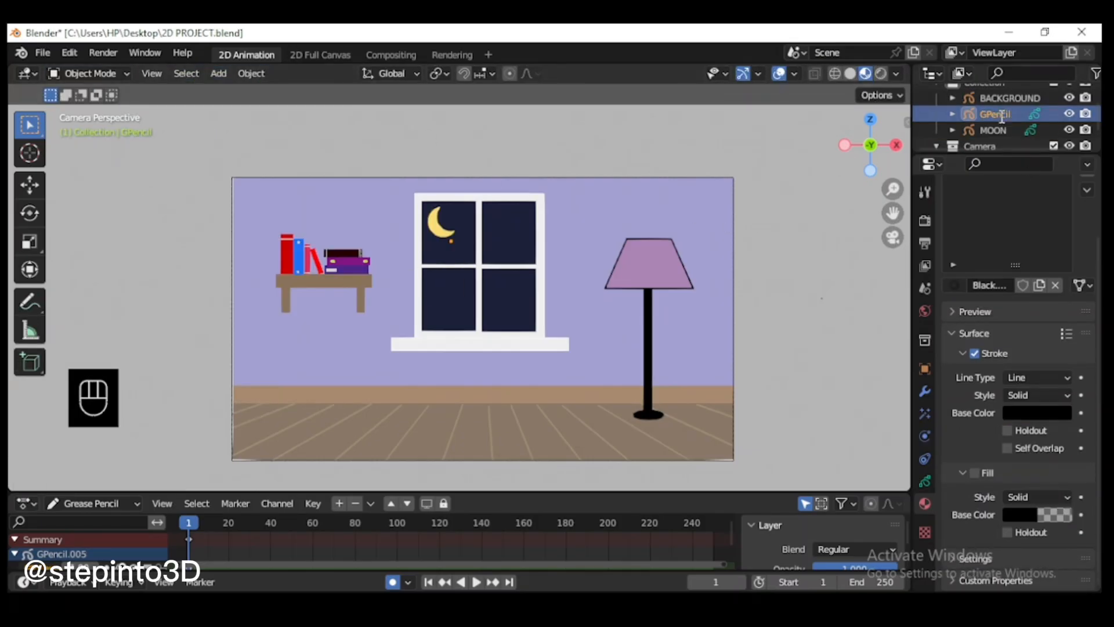
pyautogui.doubleClick(1005, 115)
pyautogui.press('Return')
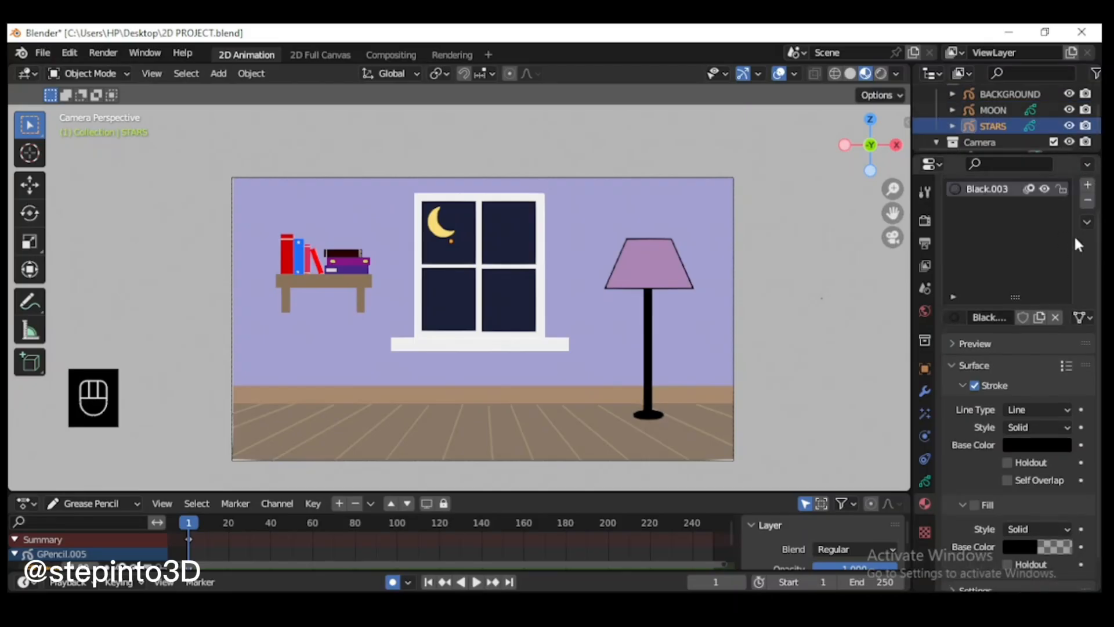
# Step: Rename the new object's Grease Pencil layer and its material as STARS
pyautogui.click(925, 480)
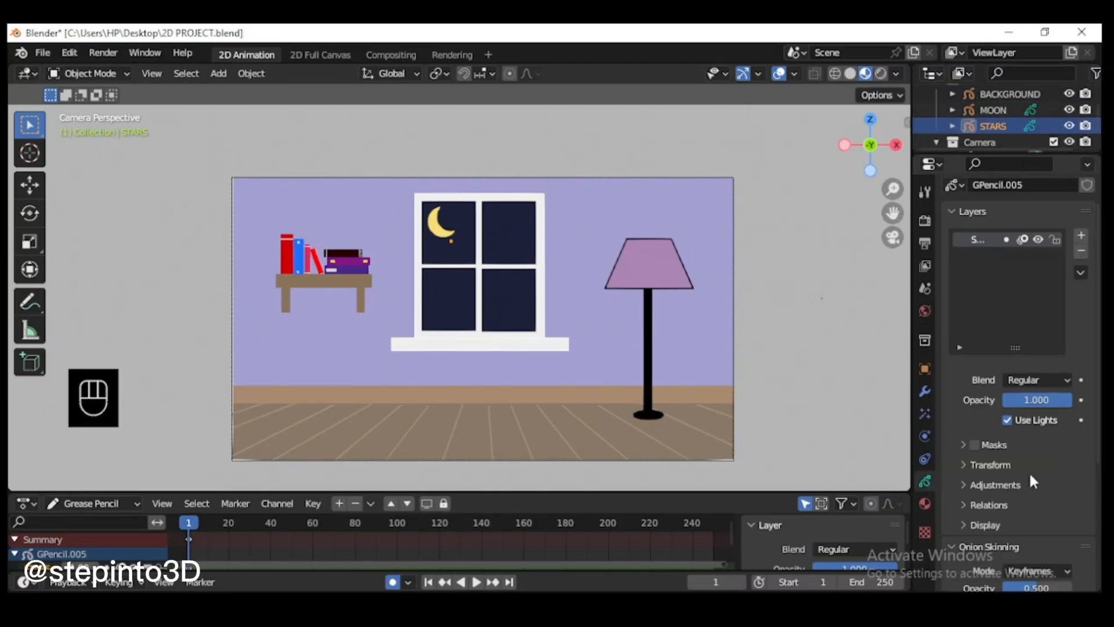
pyautogui.click(925, 503)
pyautogui.doubleClick(987, 190)
pyautogui.write('STARS')
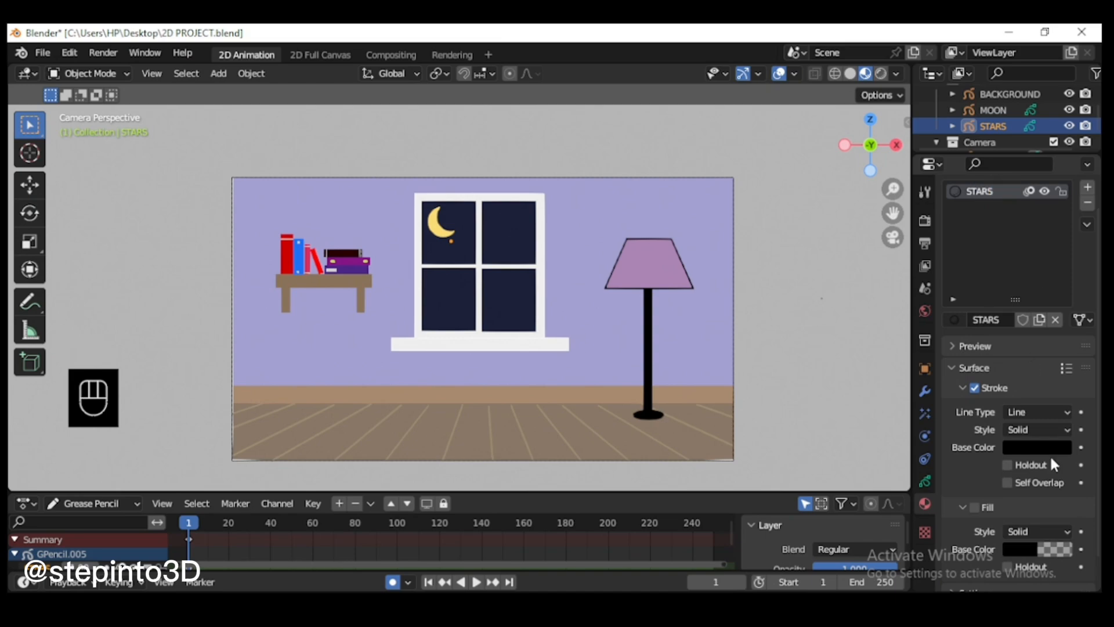
# Step: Turn off the STARS material's stroke, enable its fill, and make the fill an opaque hex CAB67B
pyautogui.scroll(-2, 980, 514)
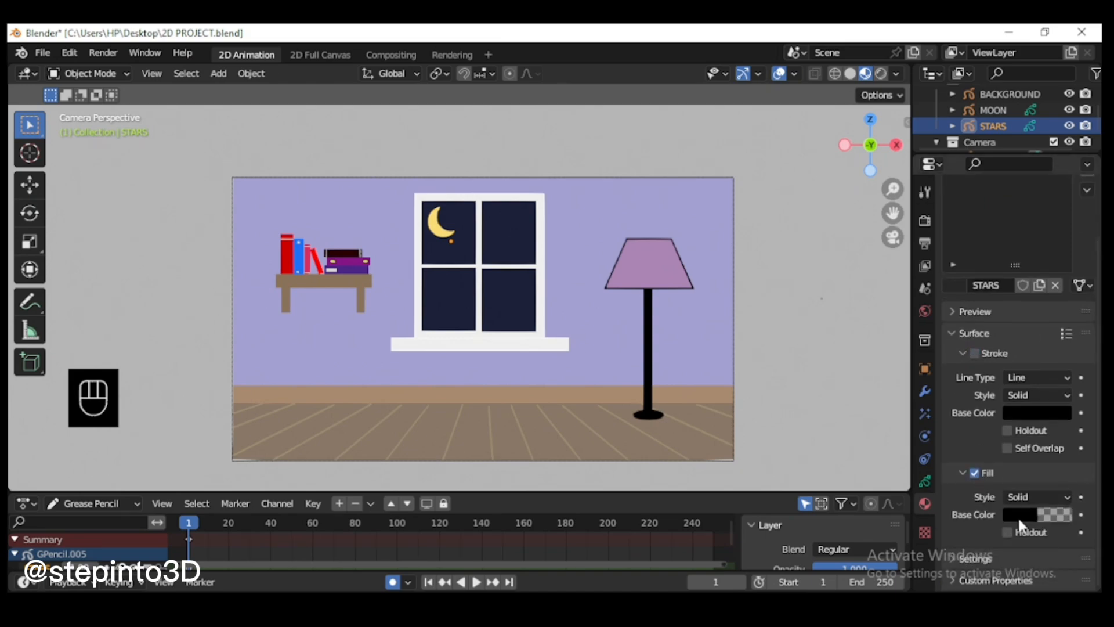
pyautogui.click(1019, 515)
pyautogui.click(1014, 442)
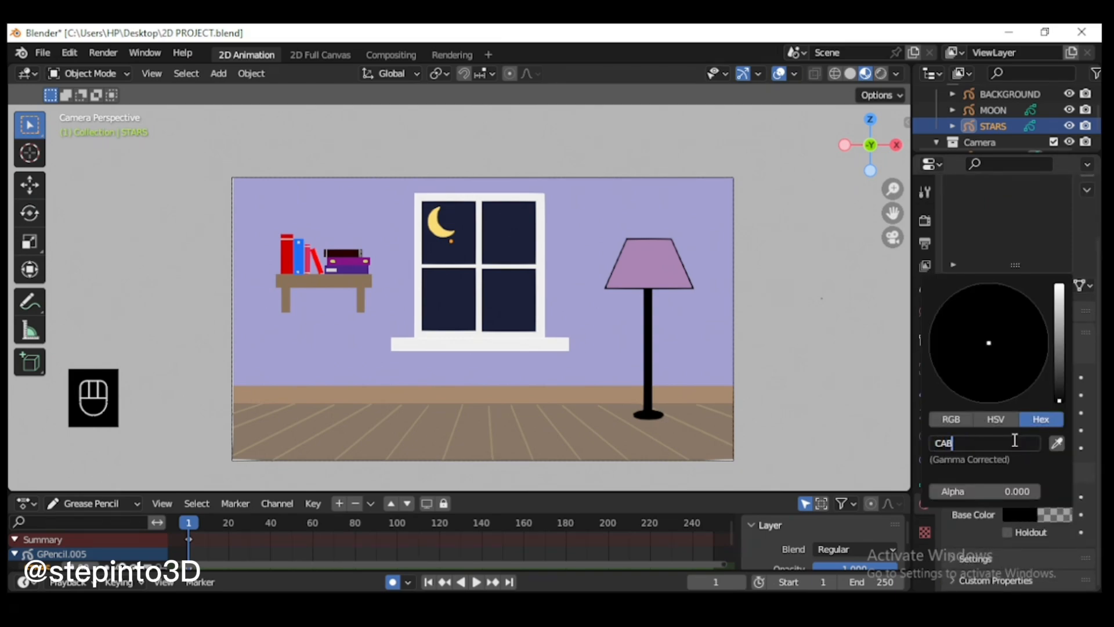
pyautogui.press('Return')
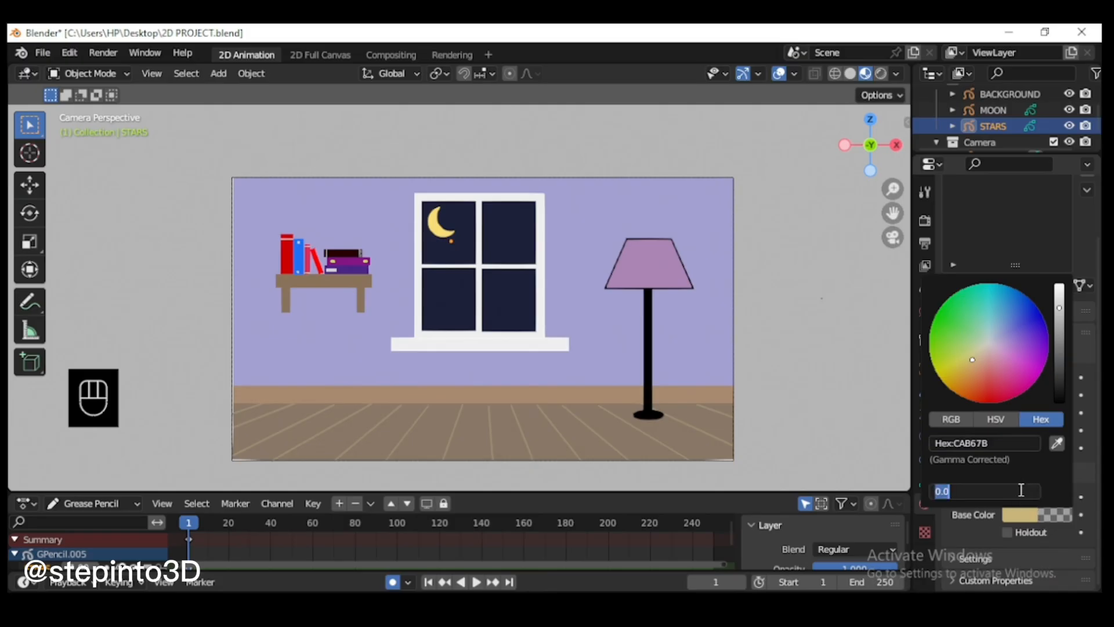
# Step: In Draw Mode, draw a circle with 8 subdivisions in the window's lower-right pane
pyautogui.scroll(4, 448, 256)
pyautogui.click(88, 74)
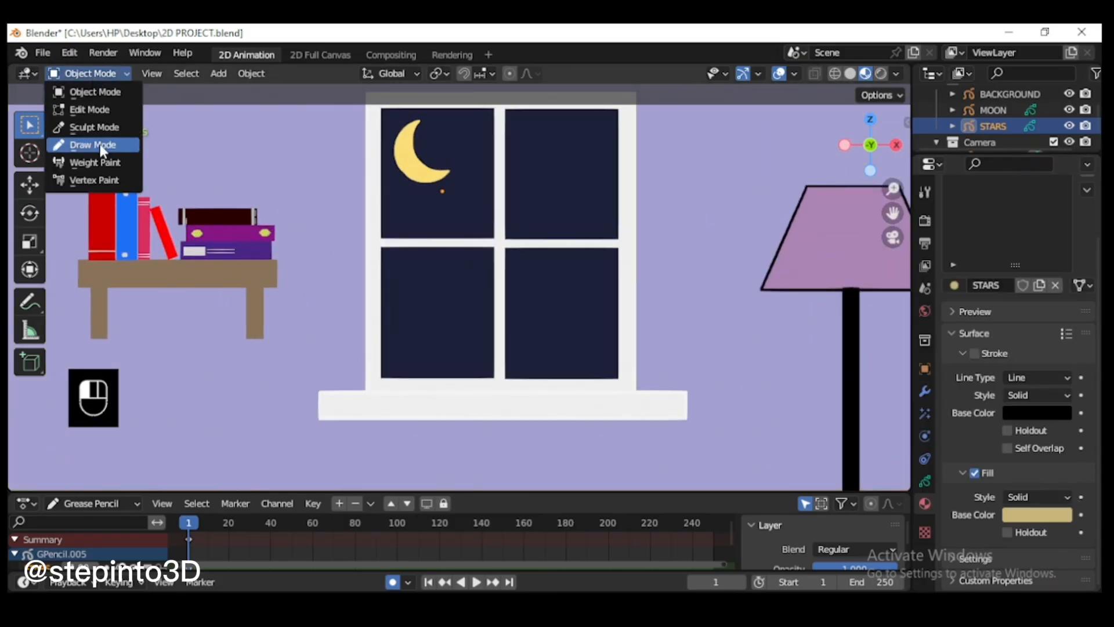
pyautogui.click(100, 146)
pyautogui.scroll(1, 65, 308)
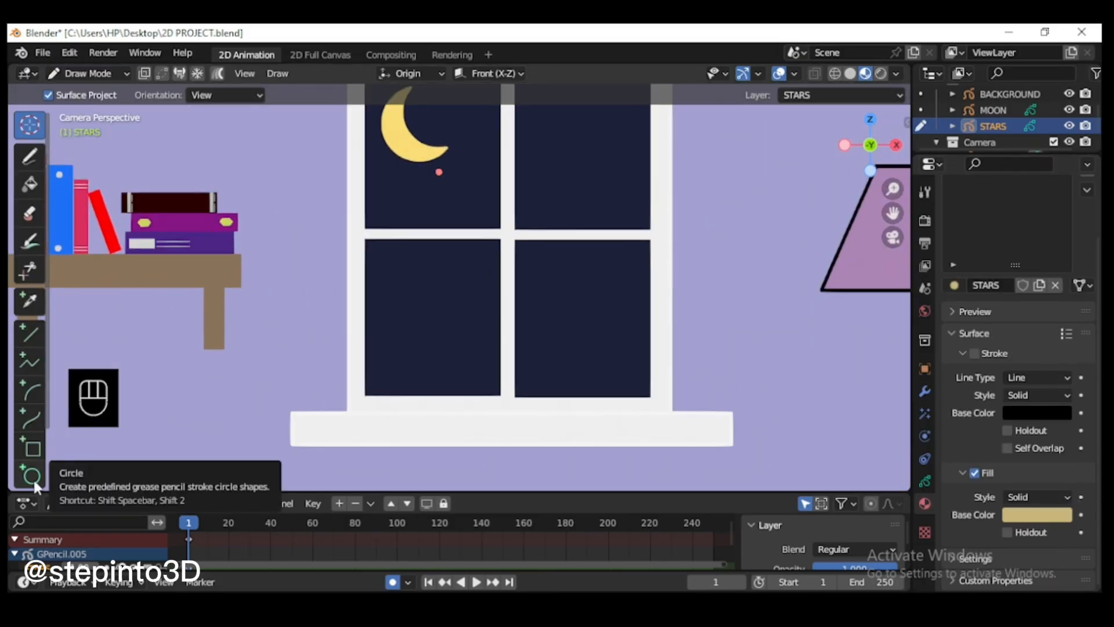
pyautogui.click(32, 476)
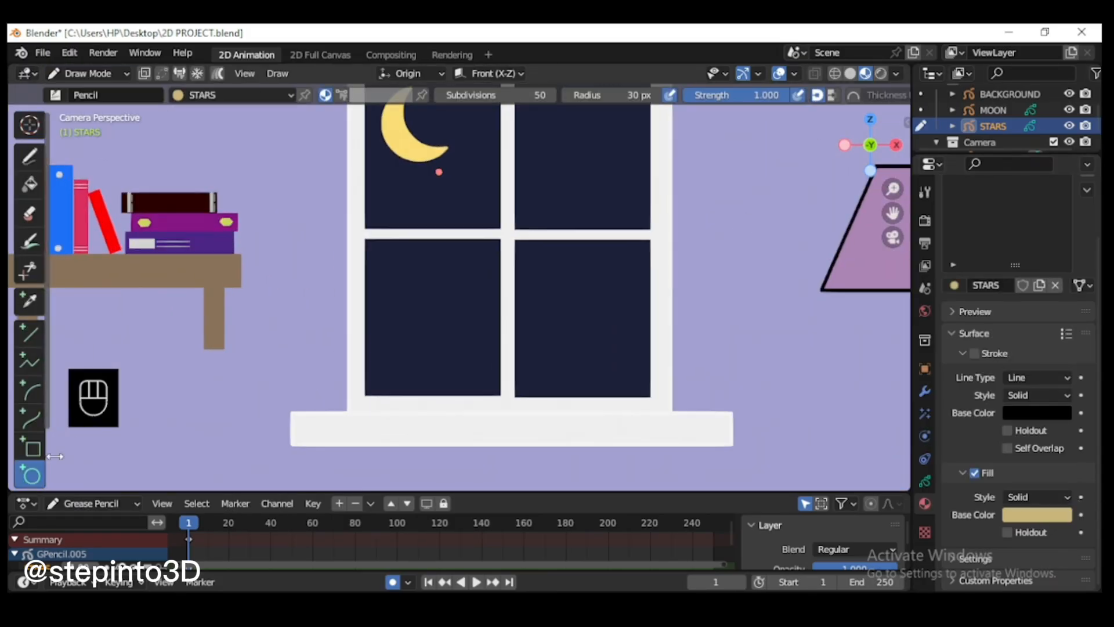
pyautogui.click(541, 95)
pyautogui.scroll(-1, 547, 246)
pyautogui.write('6')
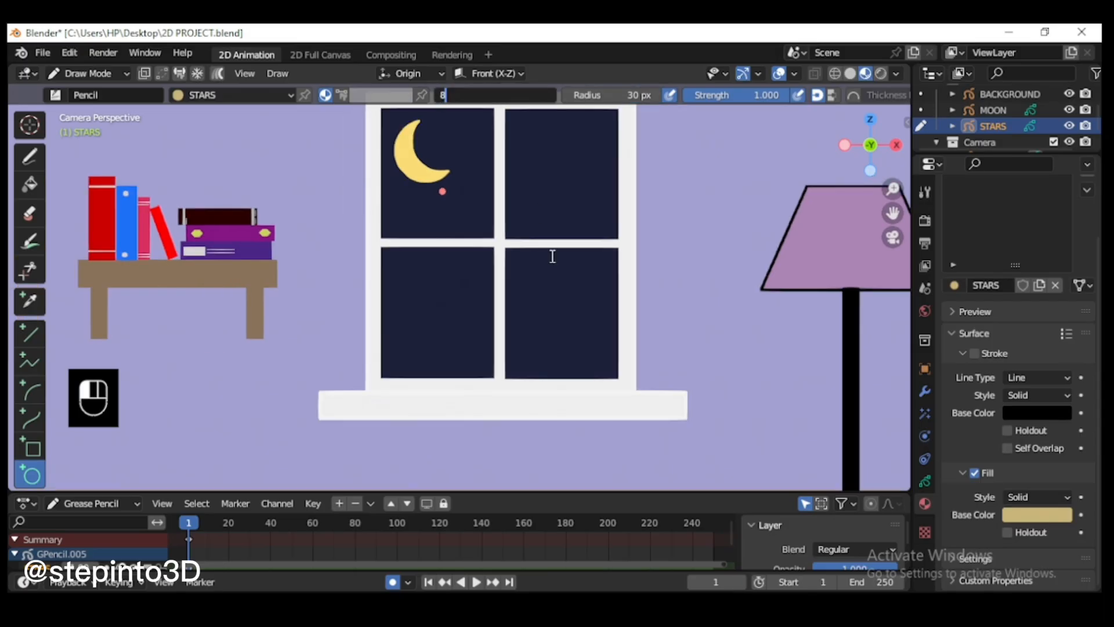
pyautogui.press('Return')
pyautogui.press('Return')
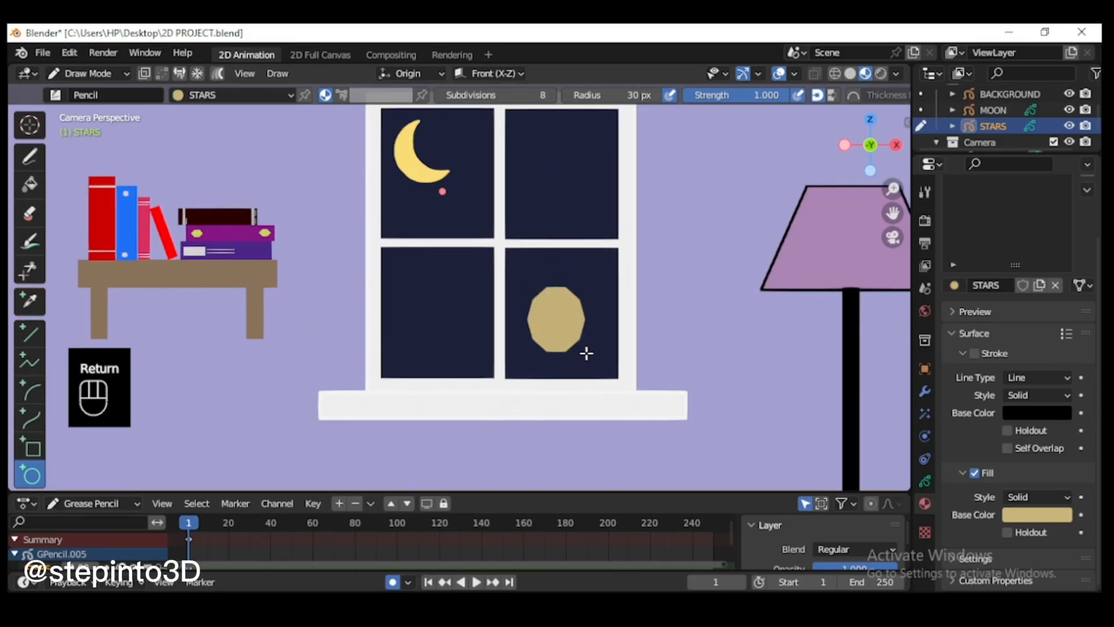
# Step: In Edit Mode, select alternating points of the polygon and scale them inward to form a five-pointed star
pyautogui.scroll(4, 584, 350)
pyautogui.click(88, 73)
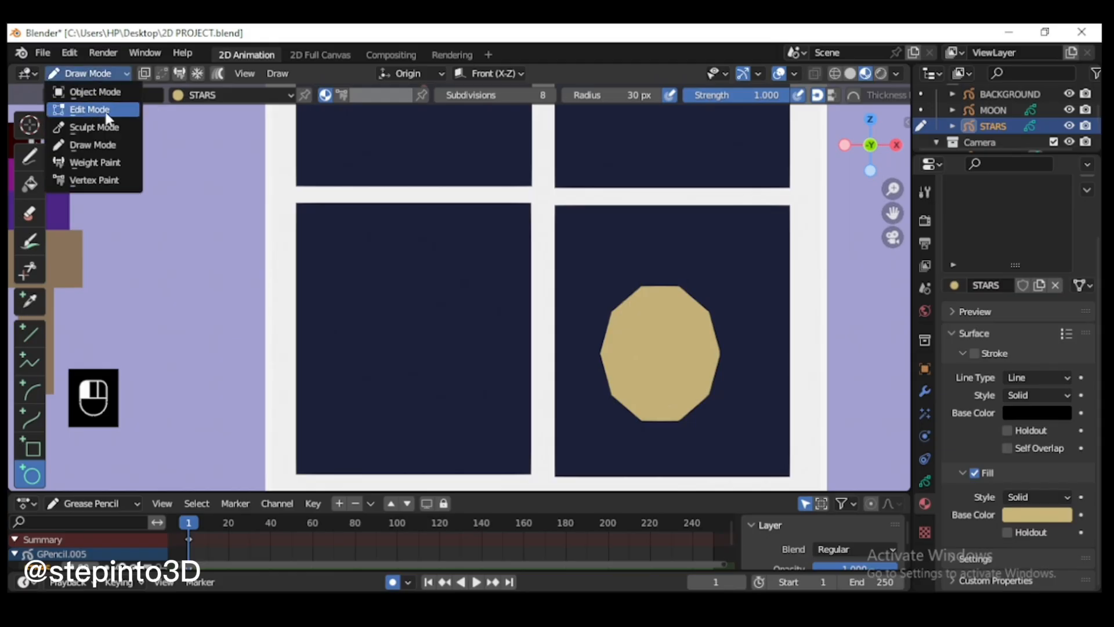
pyautogui.click(87, 110)
pyautogui.press('l')
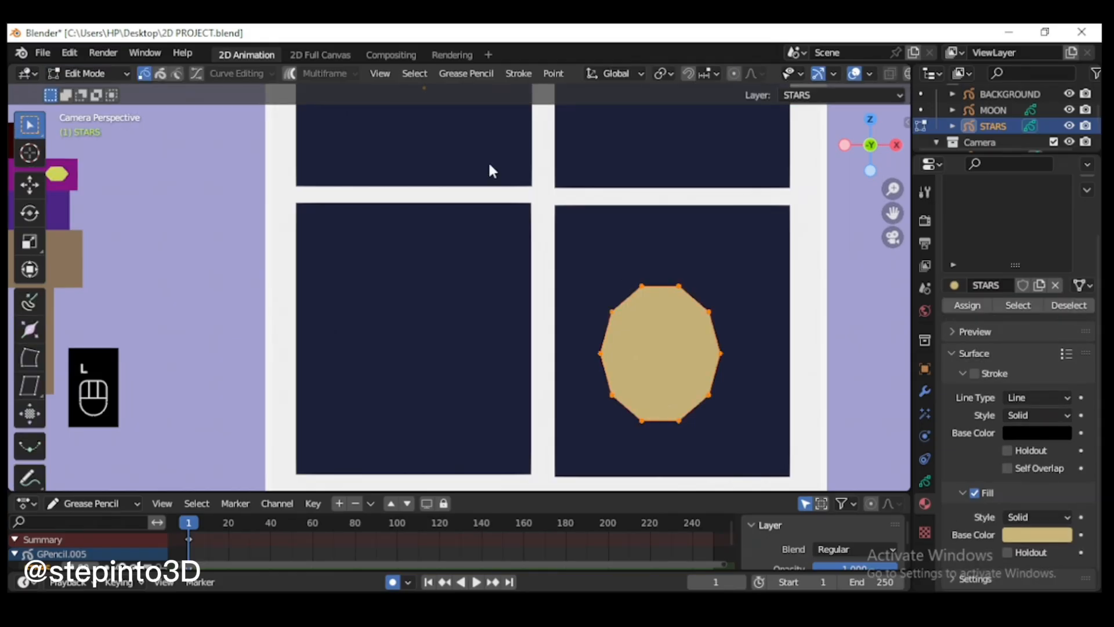
pyautogui.click(414, 73)
pyautogui.click(469, 219)
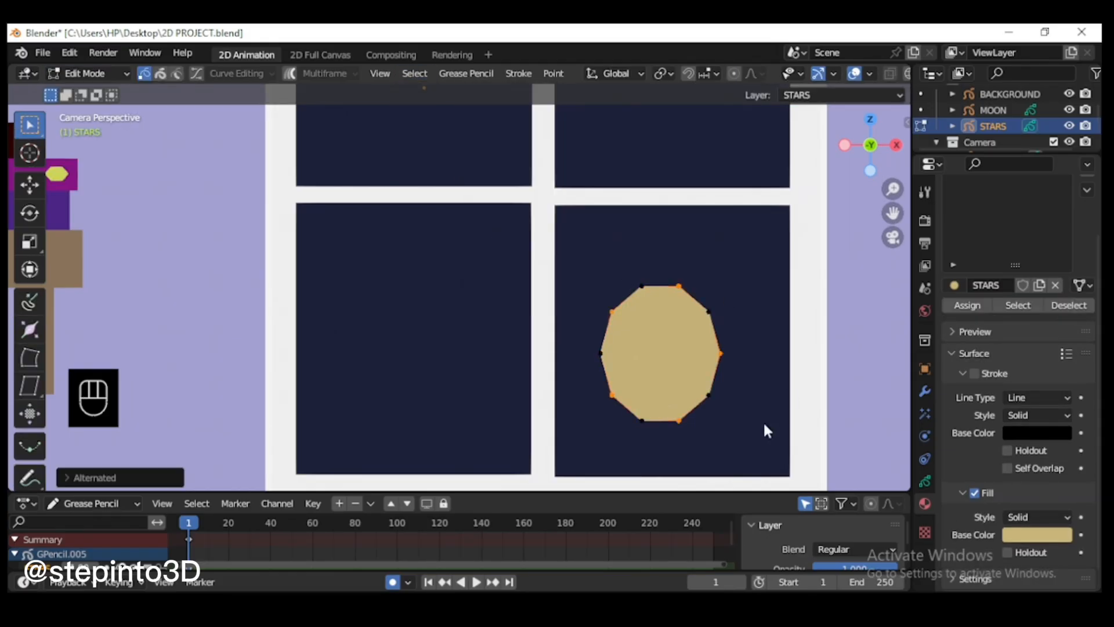
pyautogui.press('s')
pyautogui.click(706, 385)
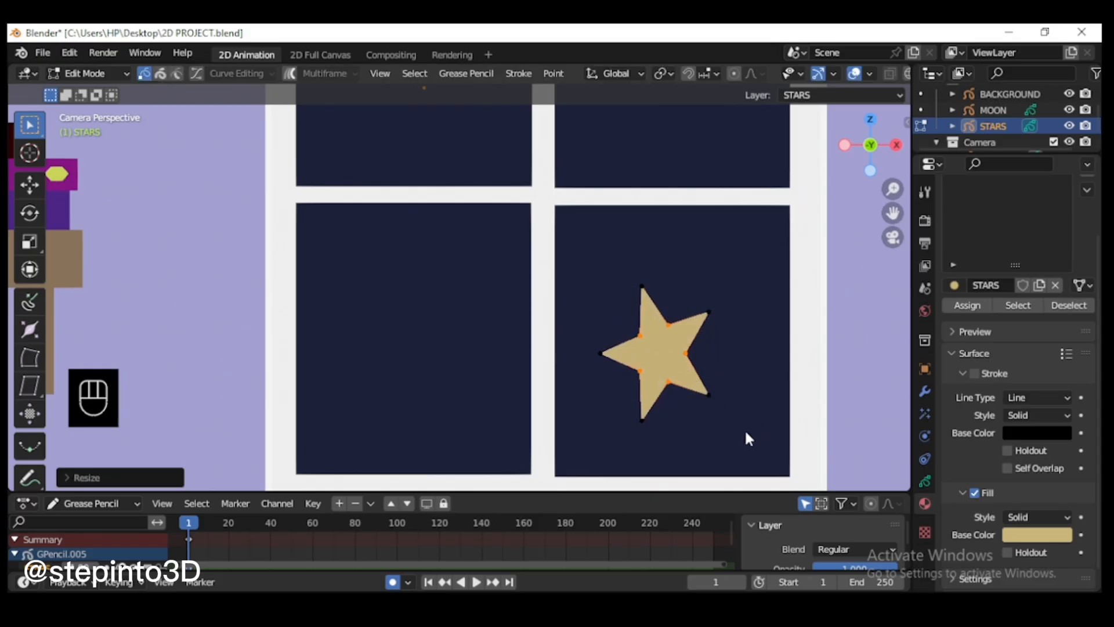
# Step: Select the whole five-pointed star and delete its points
pyautogui.scroll(-3, 746, 437)
pyautogui.scroll(2, 688, 370)
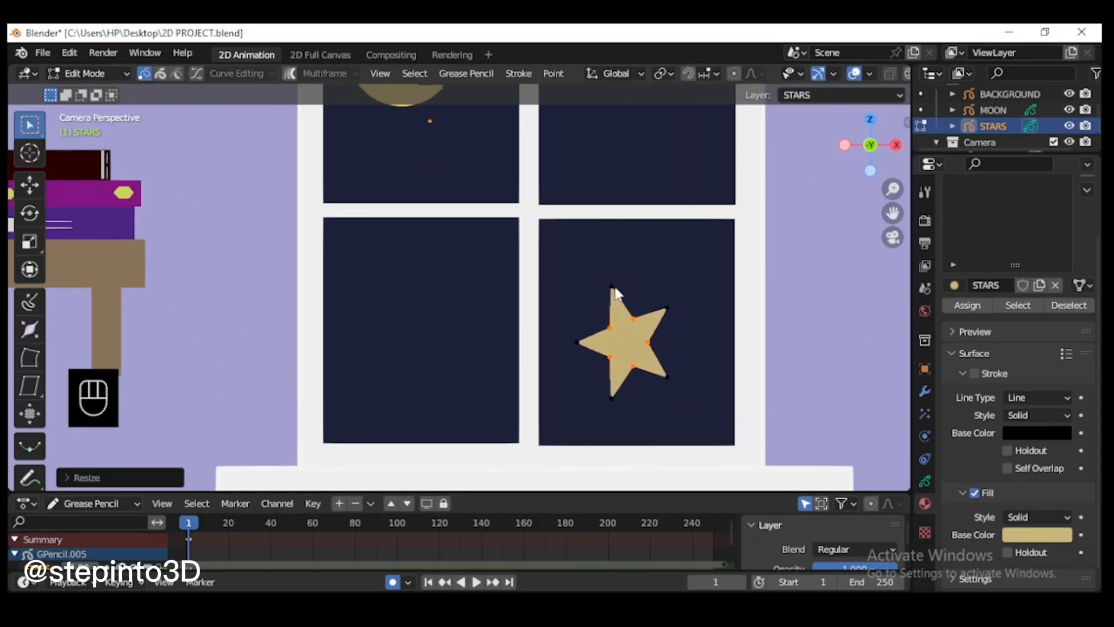
pyautogui.press('l')
pyautogui.press('Delete')
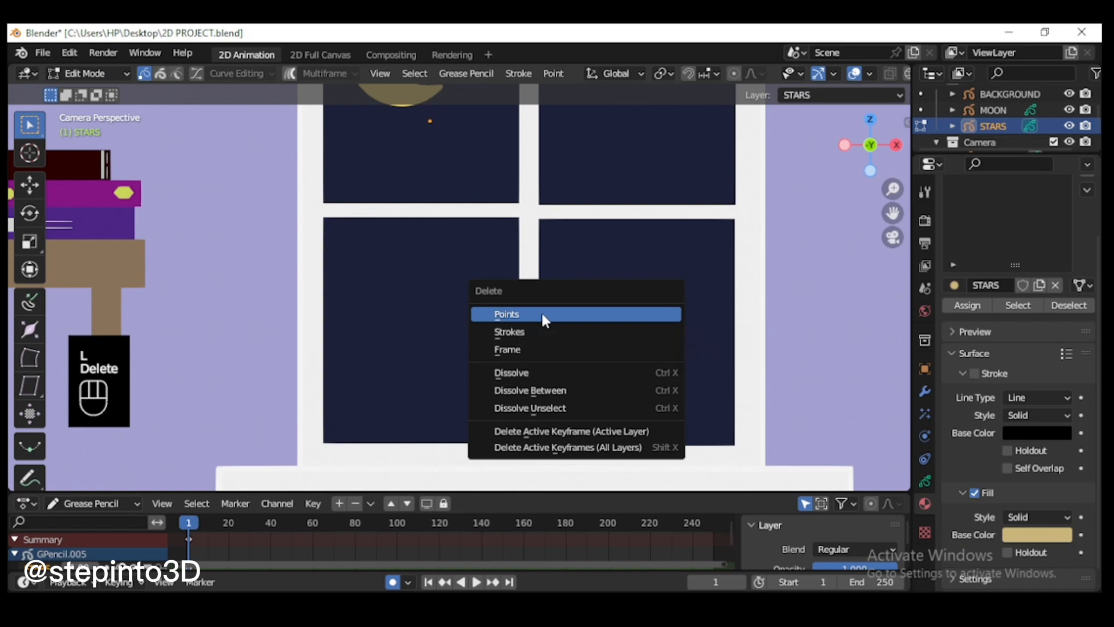
pyautogui.click(540, 314)
# Step: Return to Draw Mode and draw a circle with 6 subdivisions in the window's lower-right pane
pyautogui.click(88, 73)
pyautogui.click(103, 146)
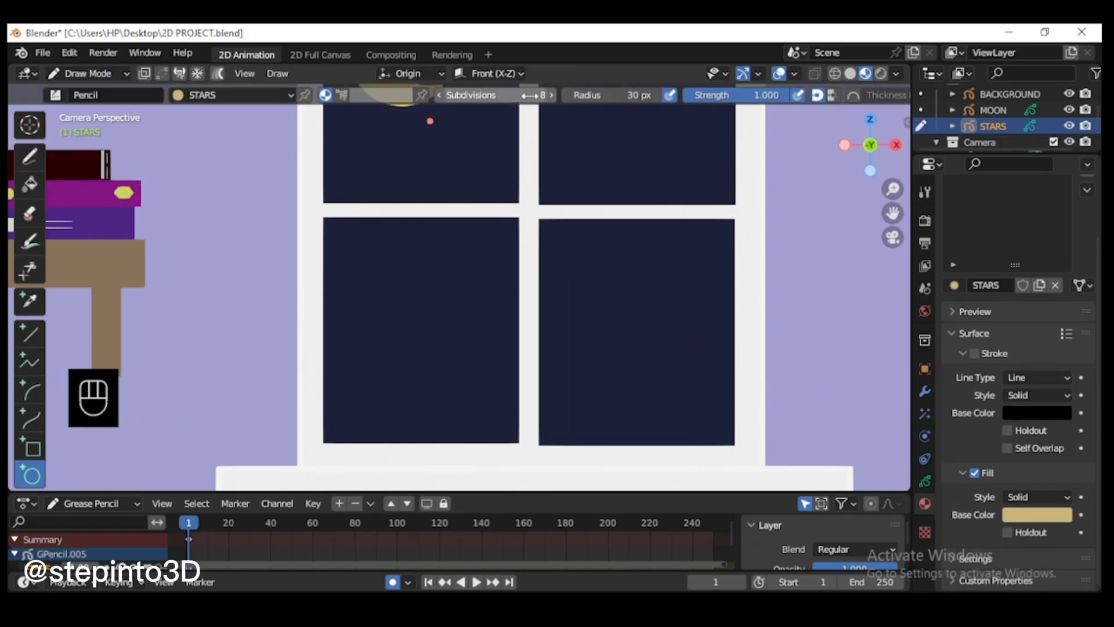
pyautogui.doubleClick(498, 95)
pyautogui.write('6')
pyautogui.click(603, 296)
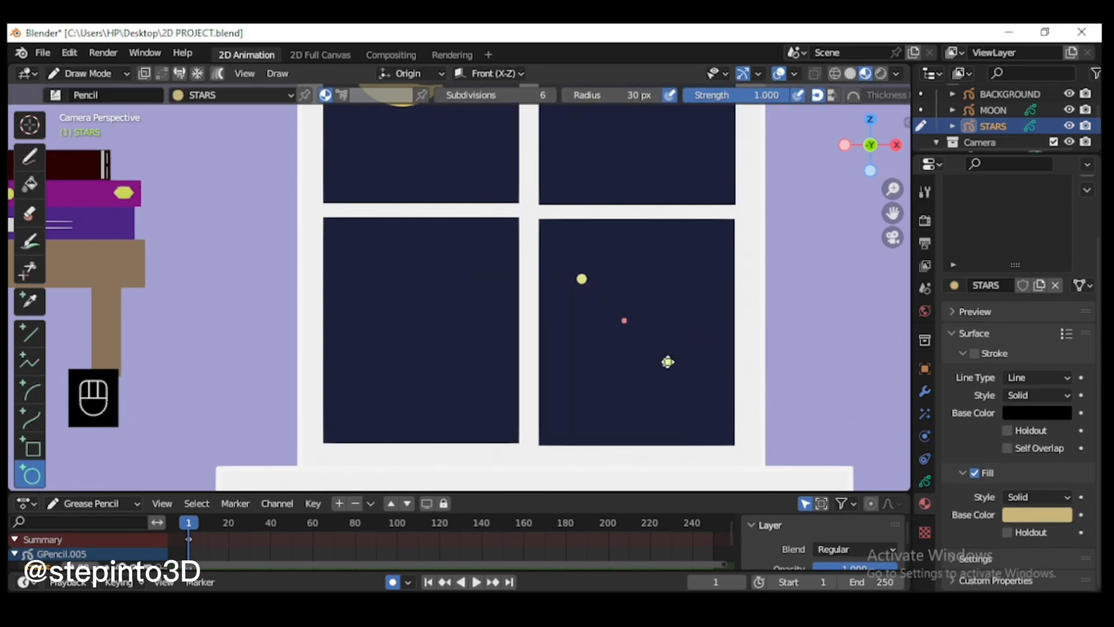
pyautogui.press('Return')
pyautogui.scroll(1, 712, 338)
pyautogui.scroll(-1, 711, 338)
# Step: In Edit Mode, select alternate points of the octagon and scale them inward to about 0.24 to form a four-pointed star
pyautogui.click(87, 73)
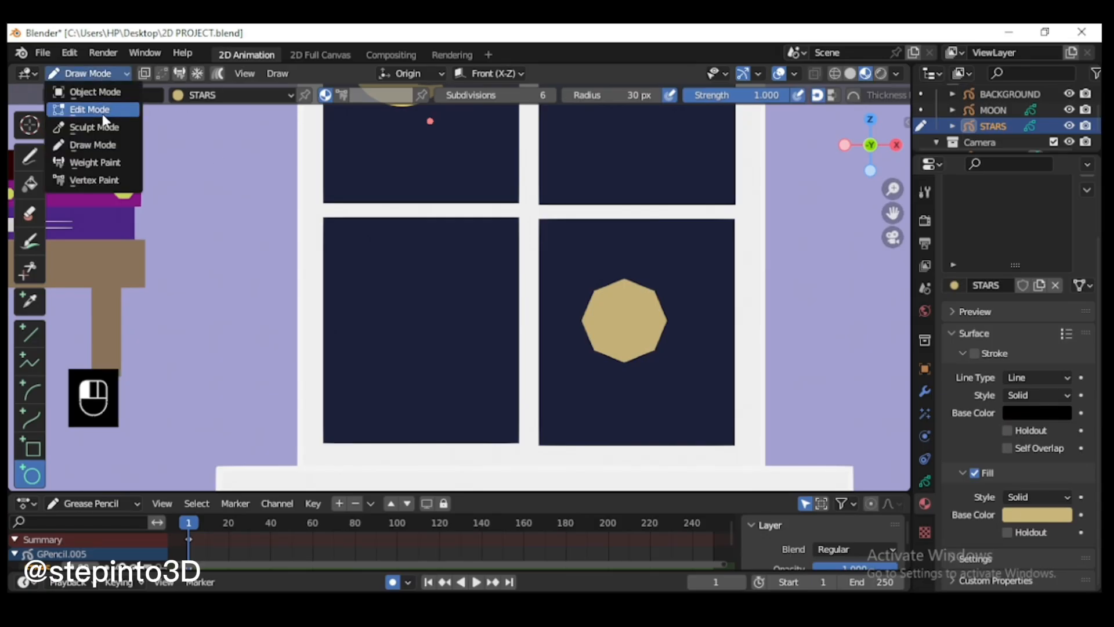
pyautogui.click(102, 111)
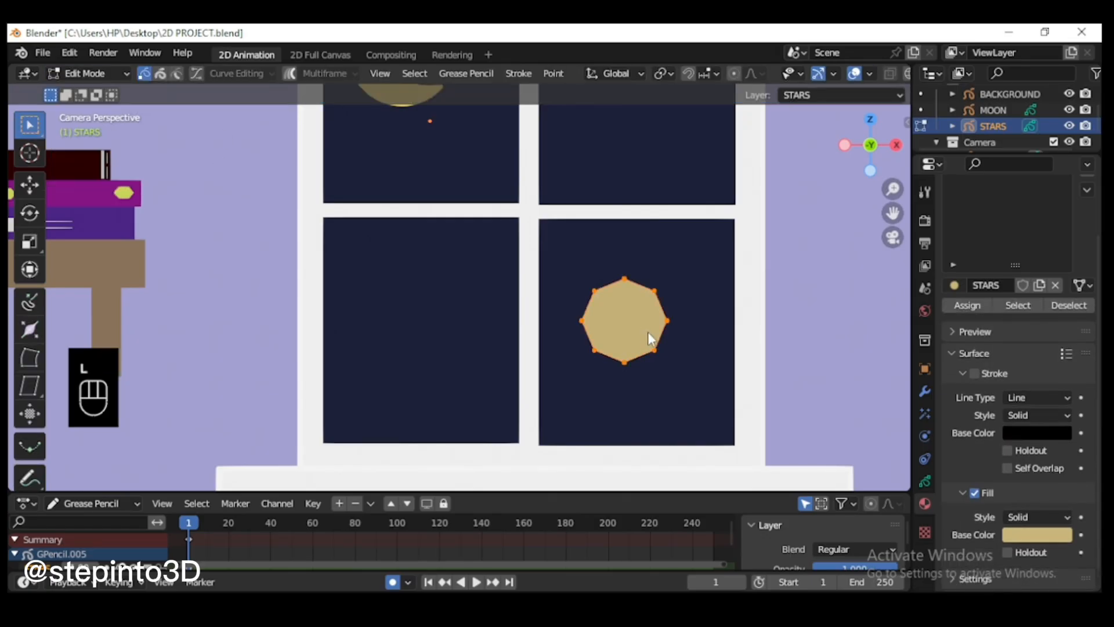
pyautogui.click(413, 74)
pyautogui.click(478, 214)
pyautogui.scroll(2, 682, 344)
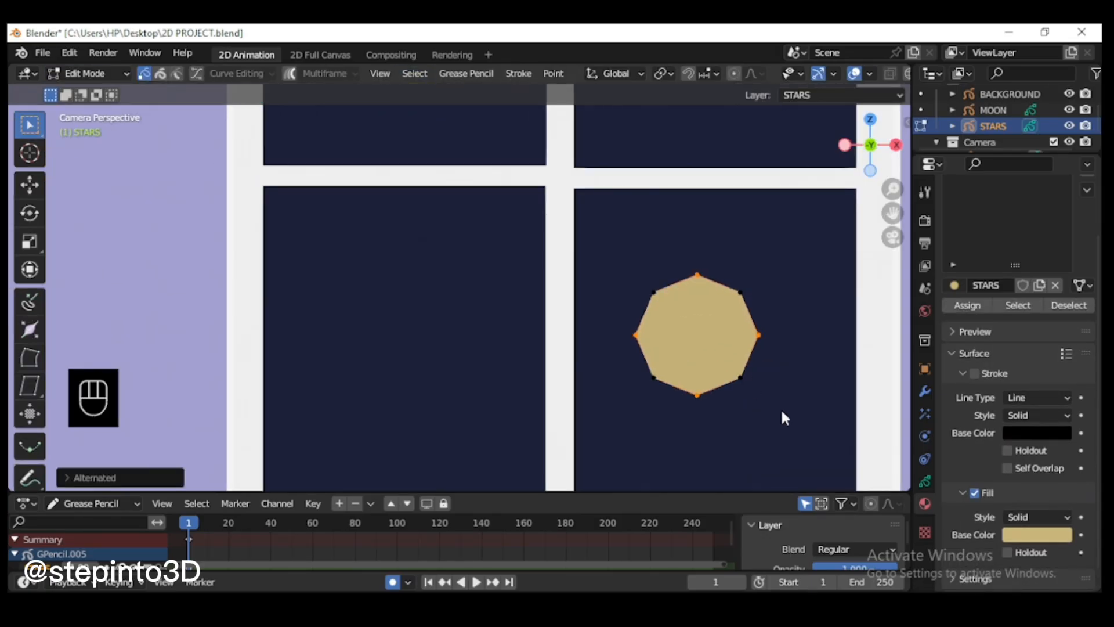
pyautogui.press('s')
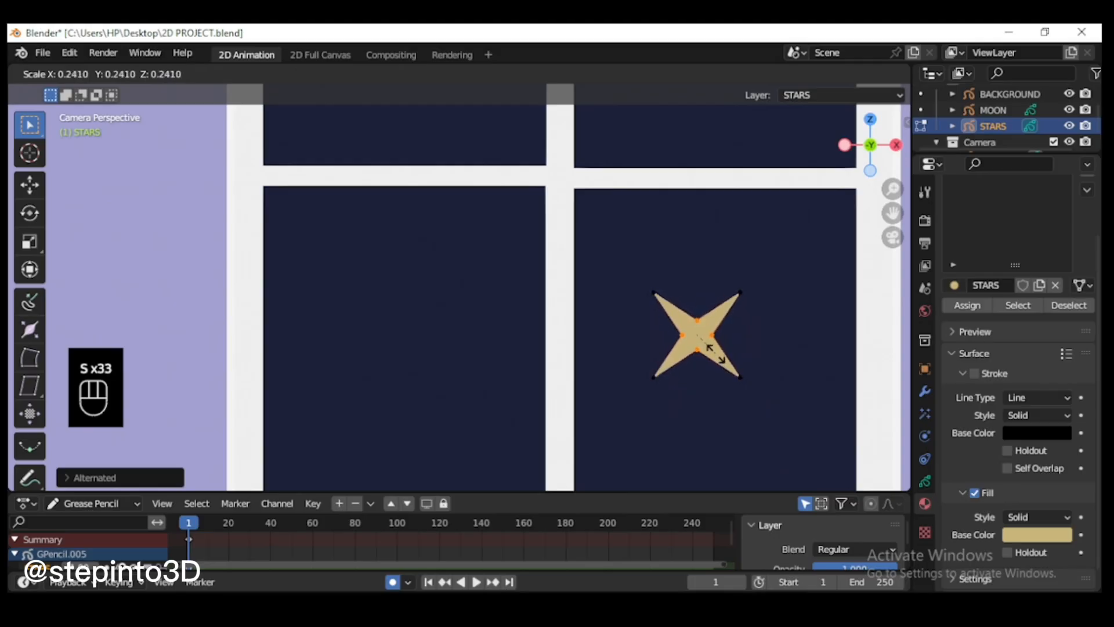
pyautogui.click(715, 352)
pyautogui.scroll(-2, 577, 316)
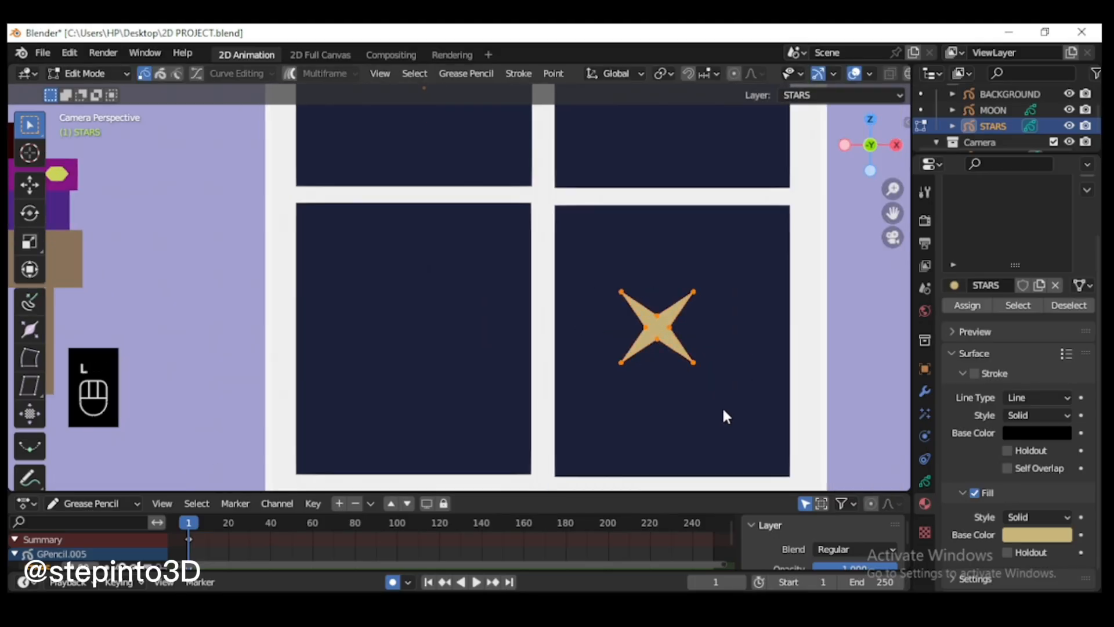
# Step: Rotate the whole four-pointed star until its points align vertically and horizontally, and scale it down to a small star
pyautogui.press('r')
pyautogui.click(651, 402)
pyautogui.press('s')
pyautogui.press('Return')
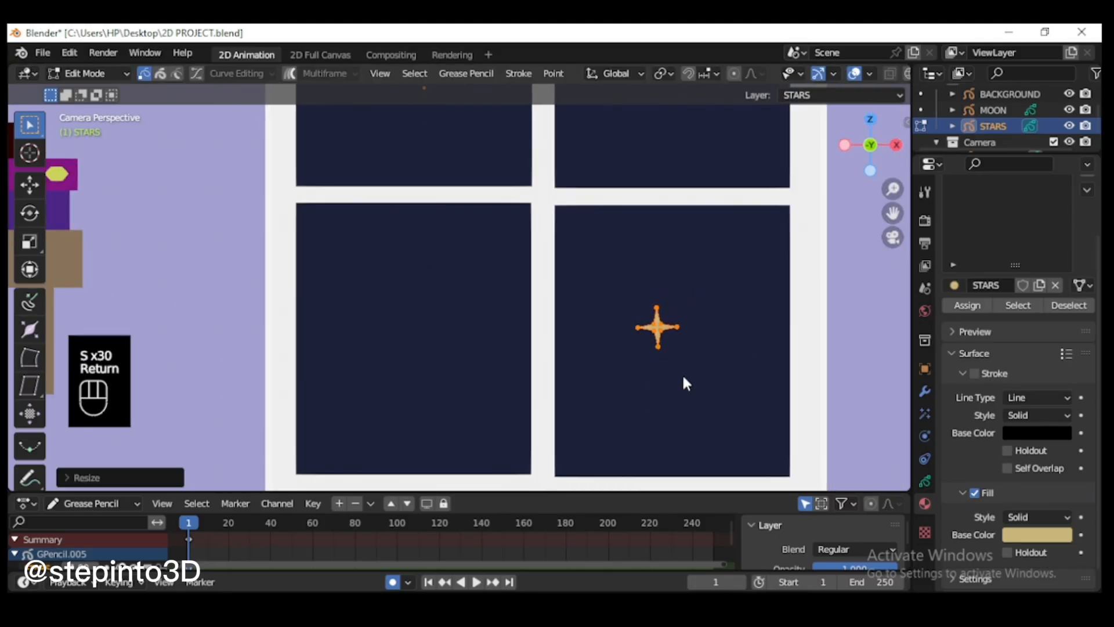
# Step: Duplicate the star twice into the window's upper-right pane, varying the size and rotation of the copies
pyautogui.scroll(-2, 719, 385)
pyautogui.click(749, 390)
pyautogui.scroll(-2, 749, 389)
pyautogui.hotkey('shift', 'd')
pyautogui.click(477, 134)
pyautogui.hotkey('shift', 'd')
pyautogui.press('s')
# Step: Duplicate stars into the two left window panes, one above and three below, with varied sizes and rotations
pyautogui.hotkey('shift', 'd')
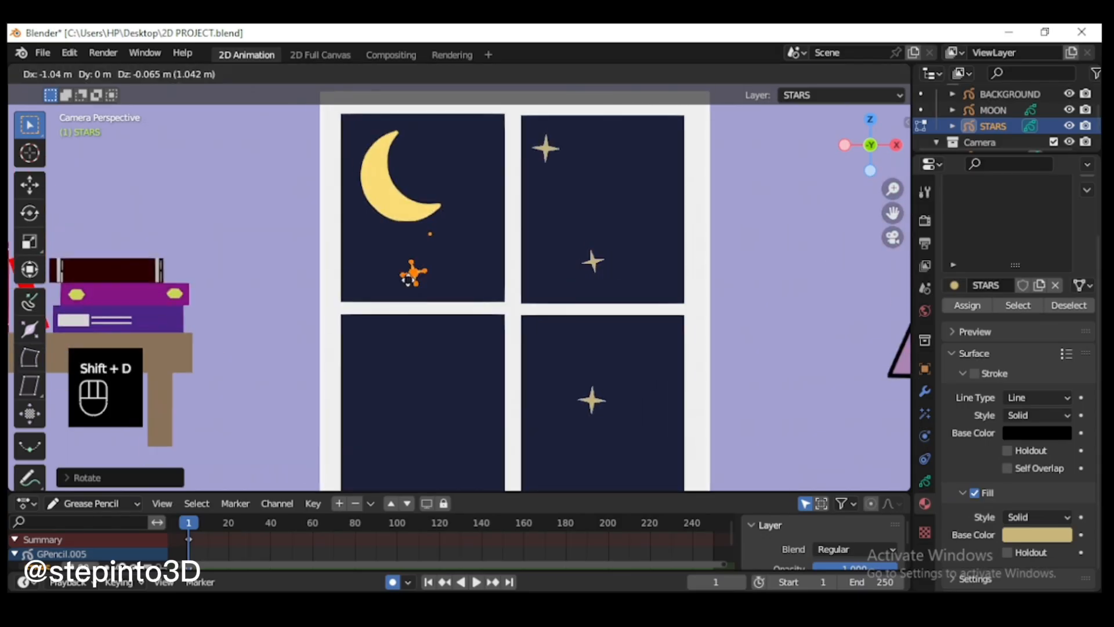
pyautogui.click(418, 293)
pyautogui.hotkey('shift', 'd')
pyautogui.click(439, 389)
pyautogui.press('l')
pyautogui.hotkey('shift', 'd')
pyautogui.click(399, 413)
pyautogui.press('l')
pyautogui.press('s')
pyautogui.press('g')
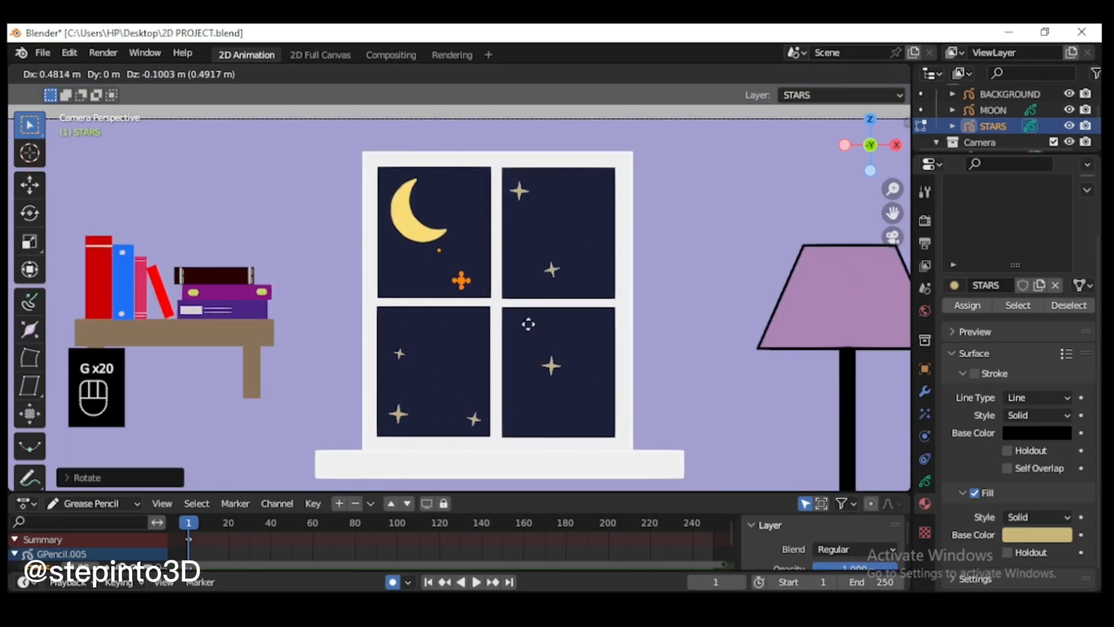
pyautogui.click(528, 324)
# Step: In Draw Mode, draw a small circle with 30 subdivisions and white vertex color in the window's upper-right pane
pyautogui.click(88, 74)
pyautogui.click(82, 141)
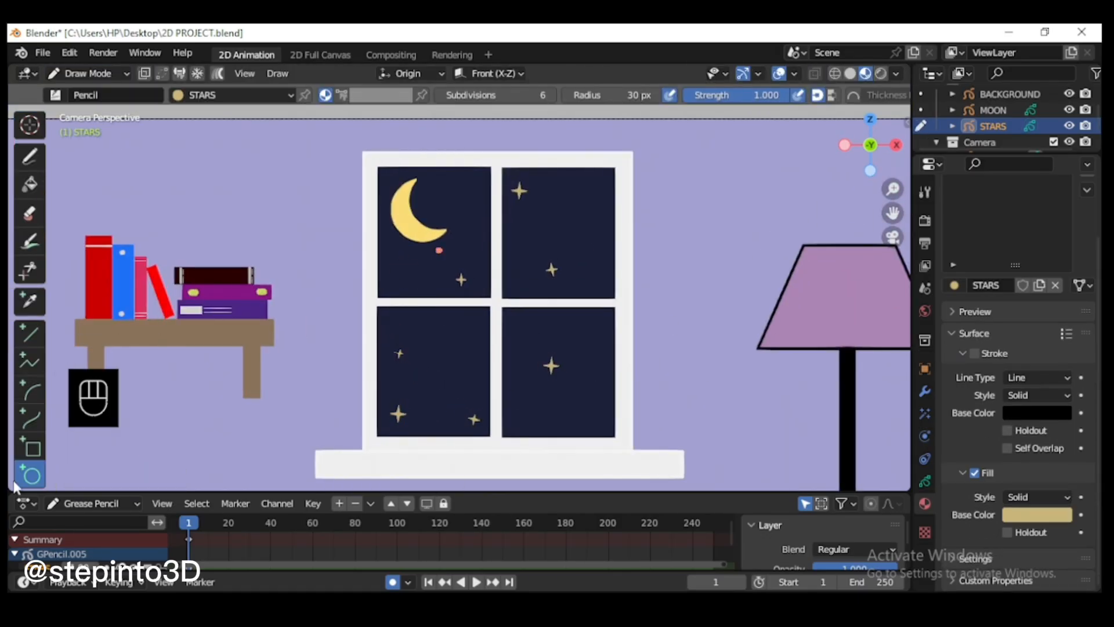
pyautogui.click(514, 95)
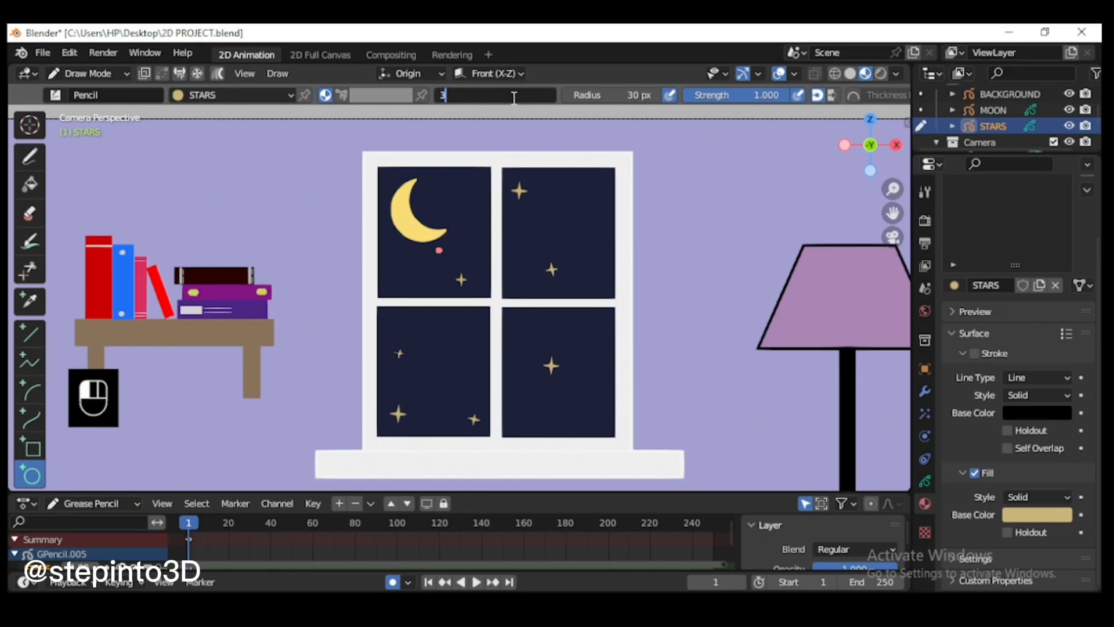
pyautogui.press('Return')
pyautogui.click(343, 95)
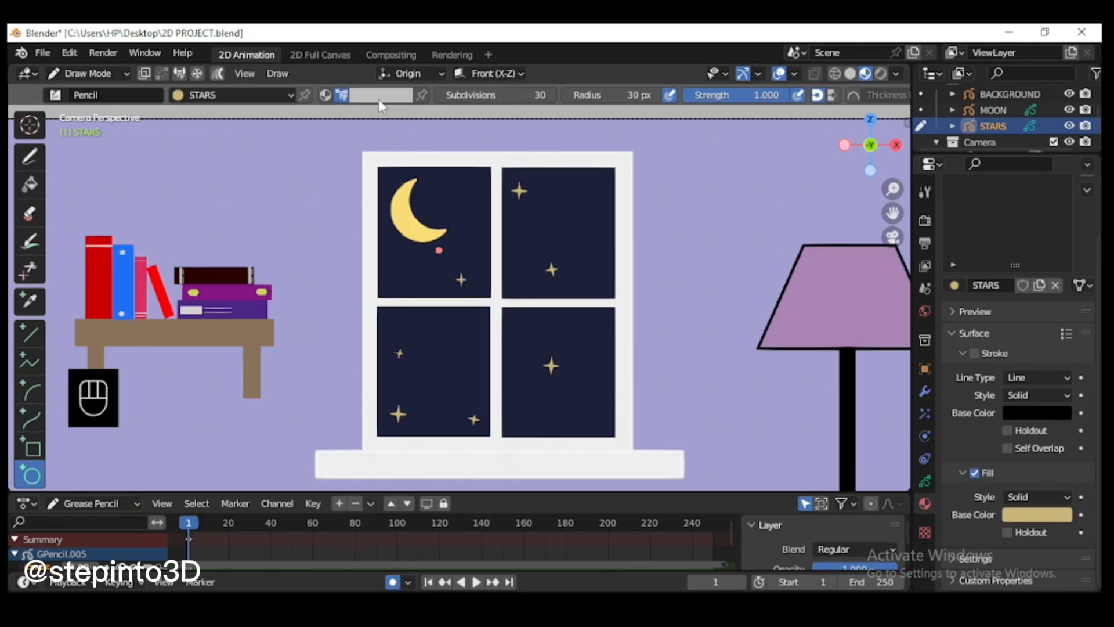
pyautogui.click(380, 95)
pyautogui.scroll(1, 562, 206)
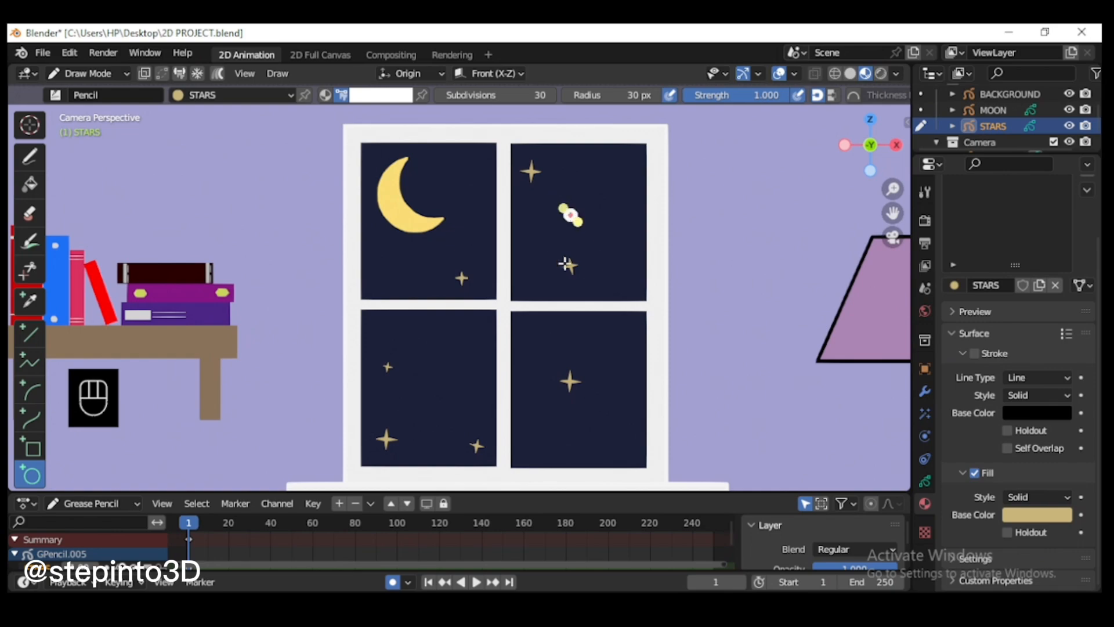
pyautogui.press('Return')
pyautogui.scroll(3, 688, 156)
pyautogui.scroll(-2, 688, 157)
# Step: In Edit Mode, select the white circle and scale it down to a tiny dot star
pyautogui.click(95, 75)
pyautogui.click(89, 111)
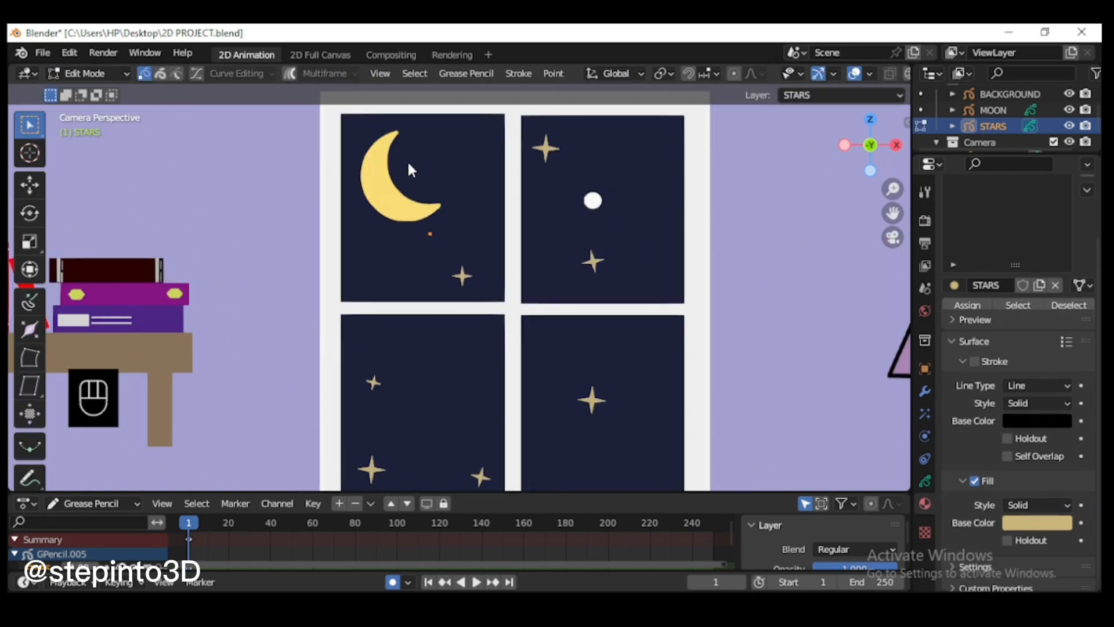
pyautogui.click(594, 208)
pyautogui.press('s')
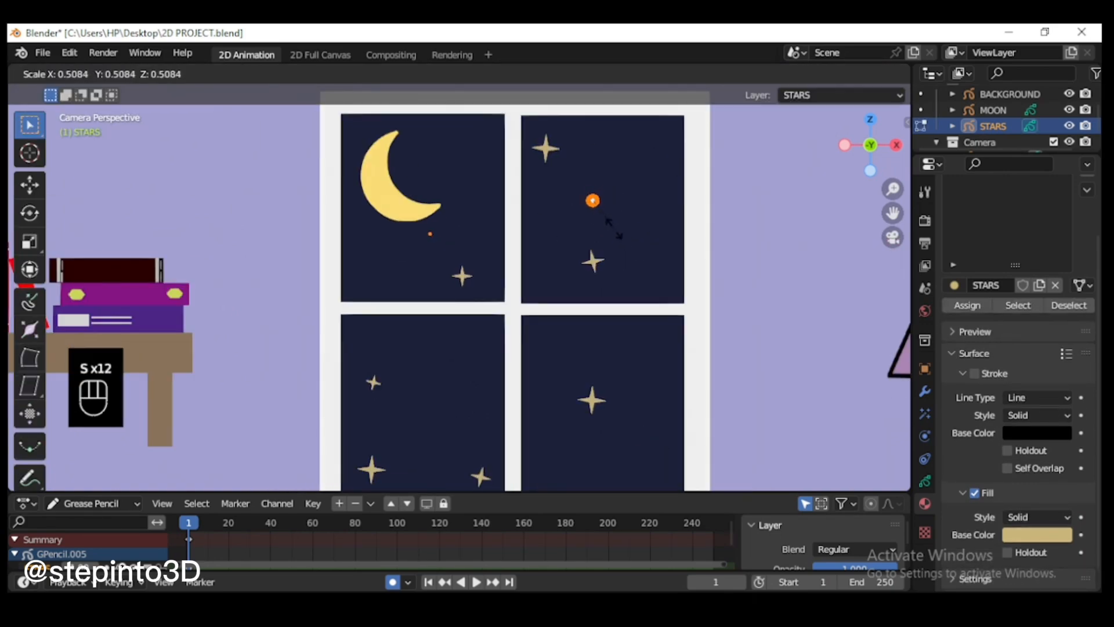
pyautogui.click(667, 238)
pyautogui.scroll(-2, 764, 267)
pyautogui.scroll(5, 593, 204)
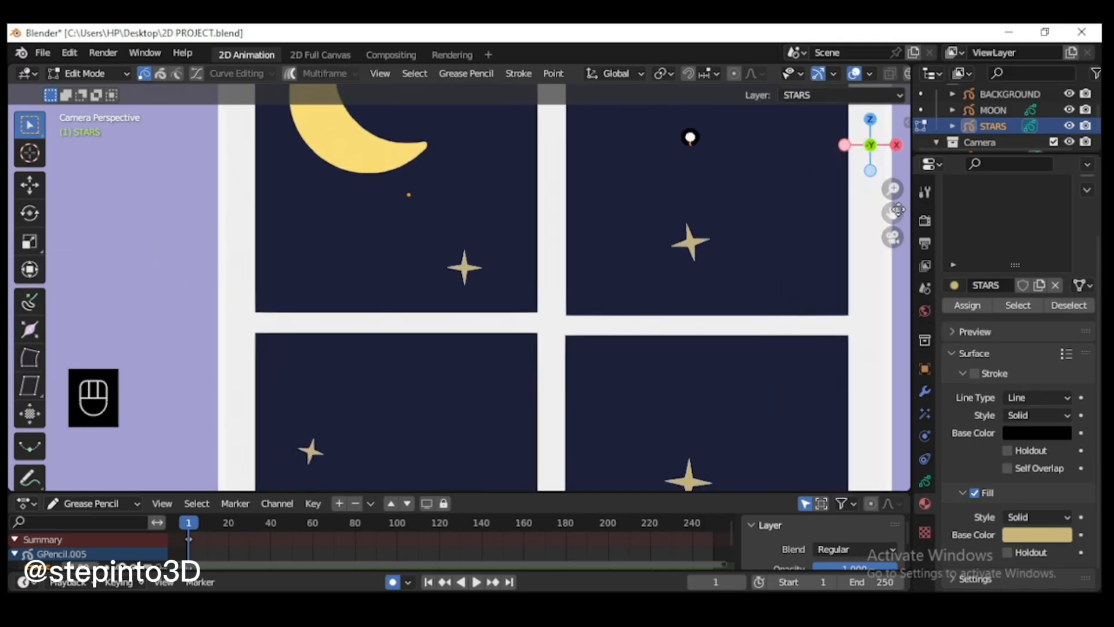
pyautogui.keyDown('shift'); pyautogui.moveTo(691, 139); pyautogui.dragTo(622, 262, button='middle'); pyautogui.keyUp('shift')
pyautogui.press('l')
pyautogui.press('s')
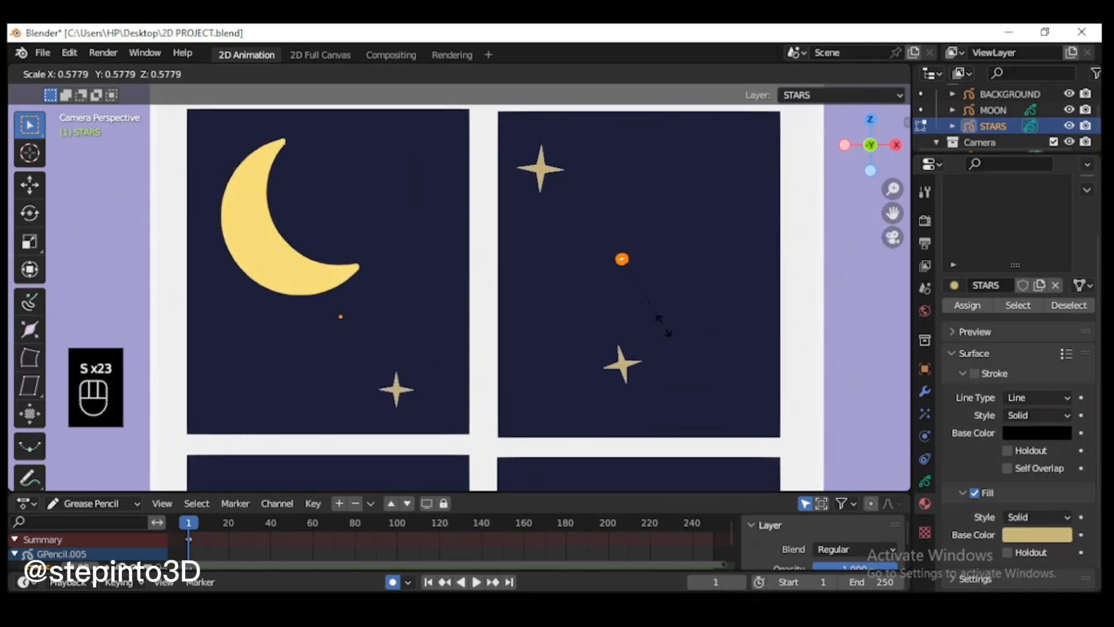
pyautogui.click(705, 340)
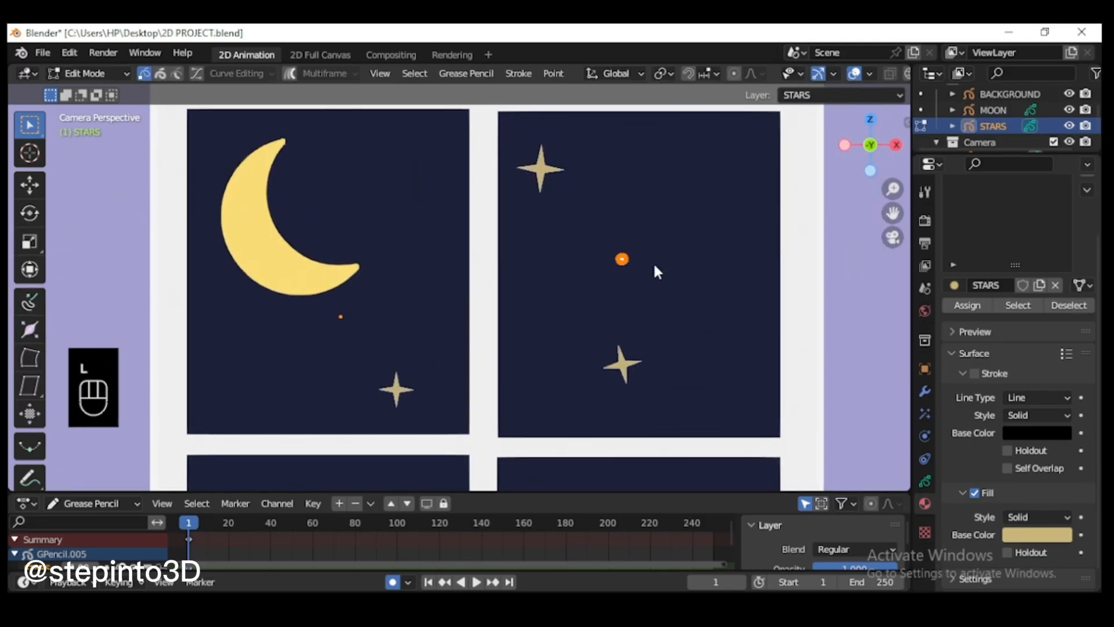
# Step: Duplicate the white dot repeatedly and scatter the copies between the stars across all four window panes
pyautogui.hotkey('shift', 'd')
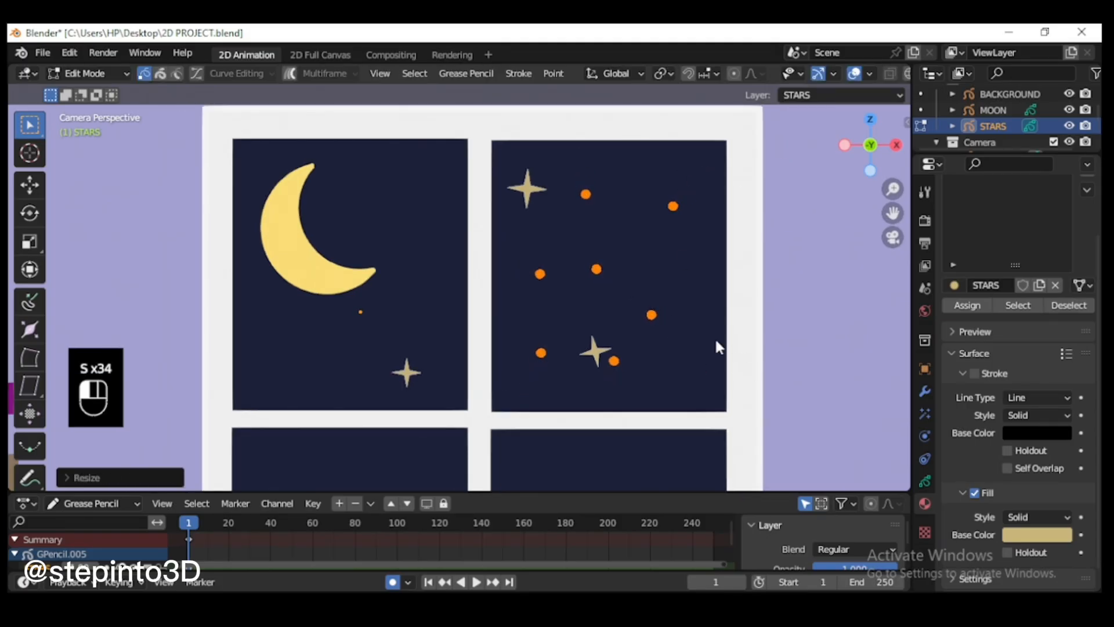
pyautogui.scroll(-5, 531, 434)
pyautogui.scroll(4, 402, 226)
pyautogui.hotkey('shift', 'd')
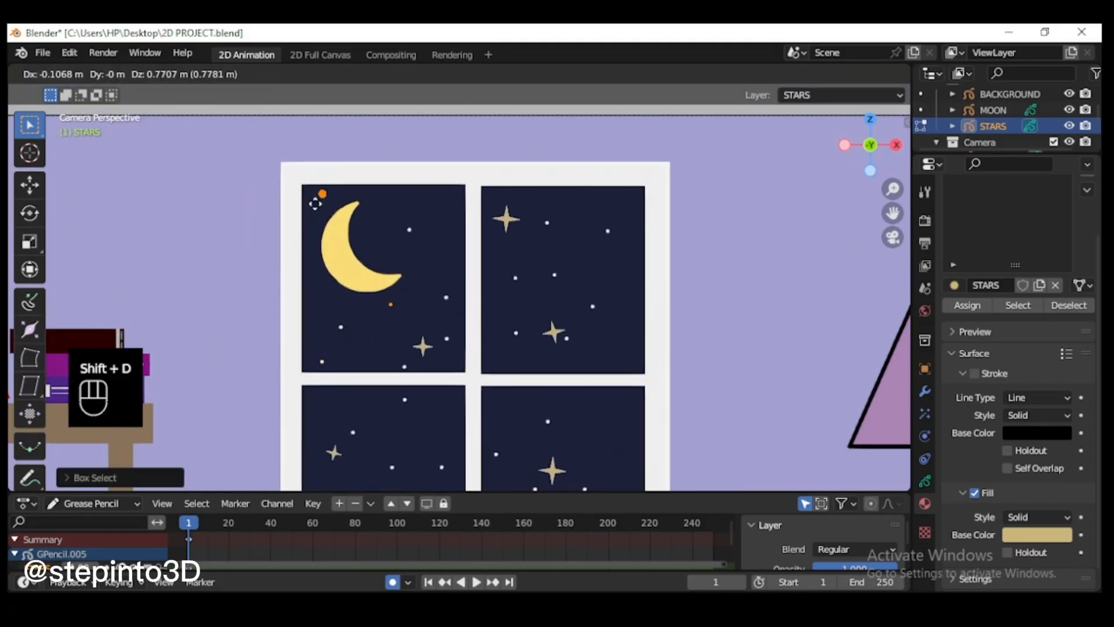
pyautogui.click(393, 374)
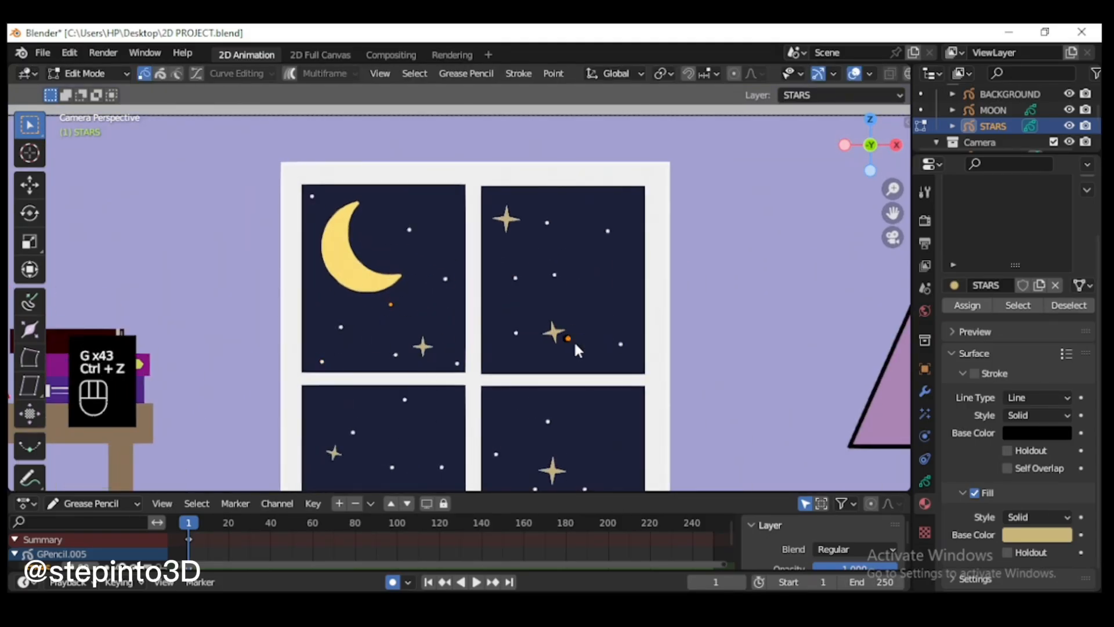
pyautogui.scroll(-3, 573, 340)
pyautogui.press('g')
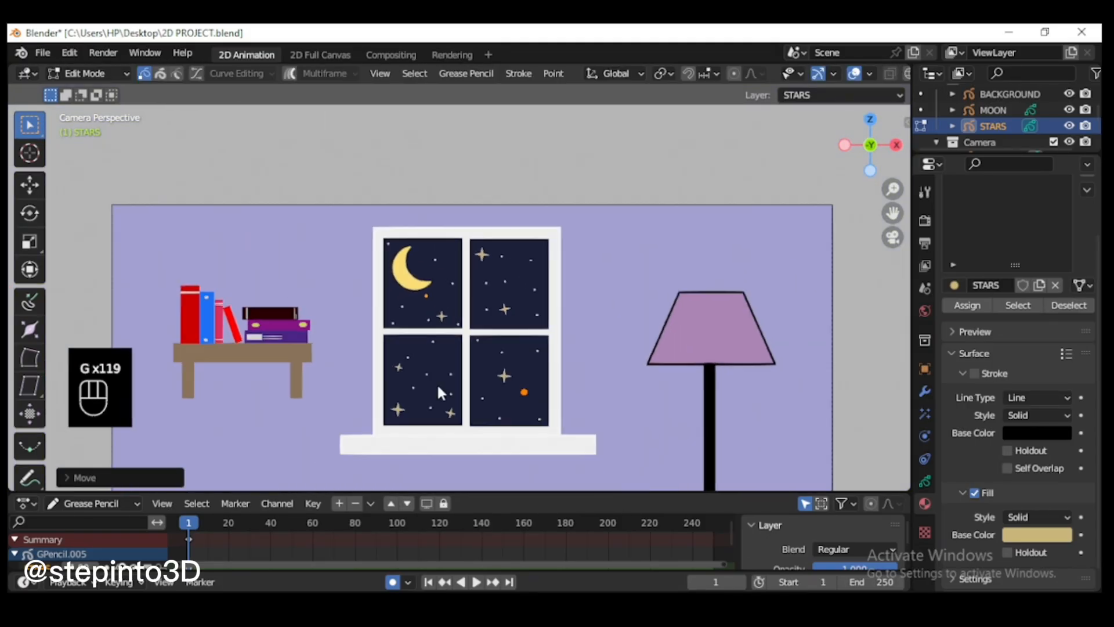
pyautogui.press('g')
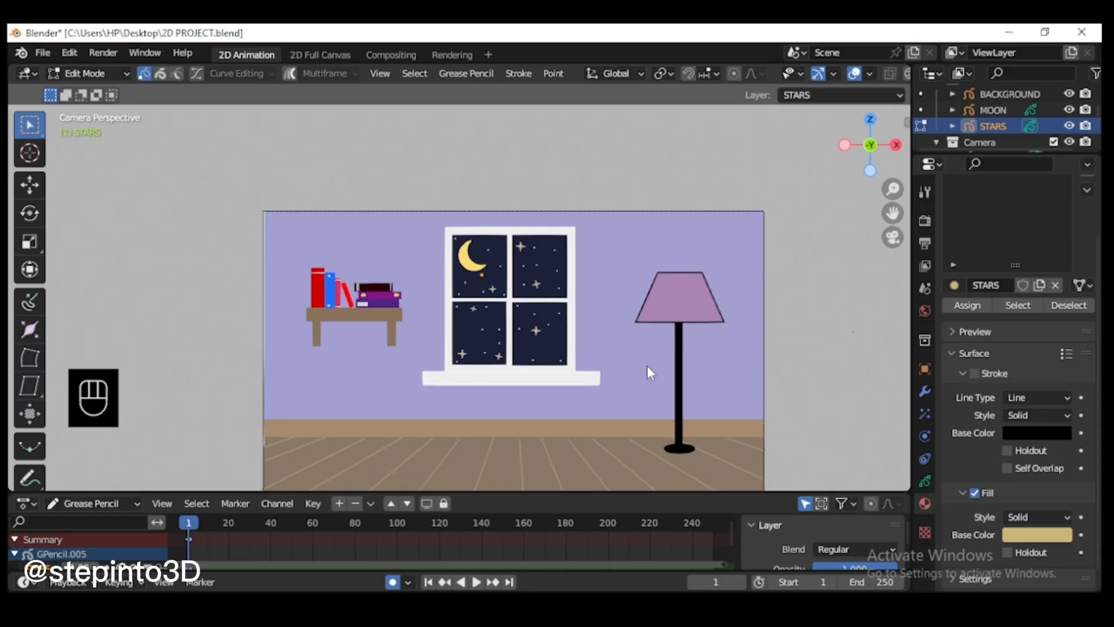
pyautogui.press('End')
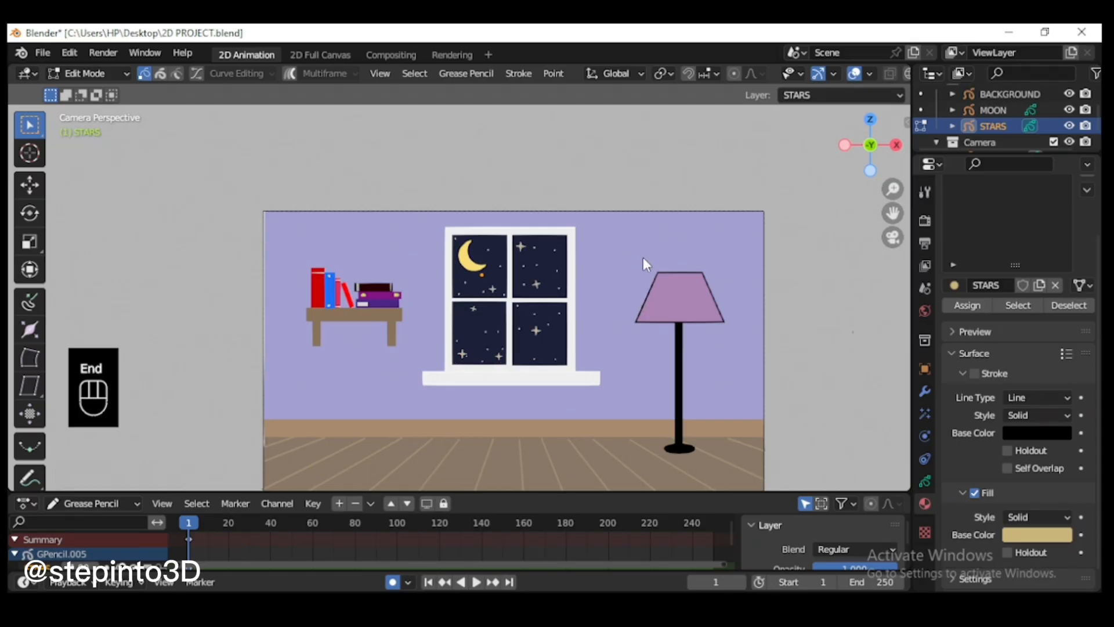
# Step: In Object Mode, add a blank Grease Pencil object and rename it CLOUDS
pyautogui.scroll(1, 643, 256)
pyautogui.click(88, 73)
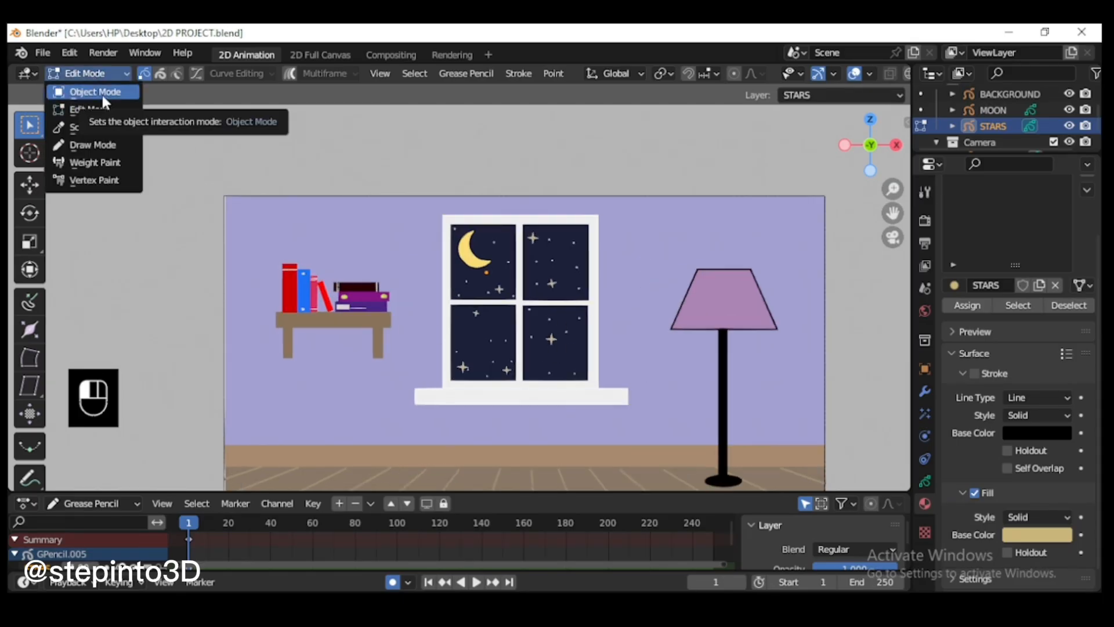
pyautogui.click(102, 92)
pyautogui.click(632, 171)
pyautogui.click(218, 74)
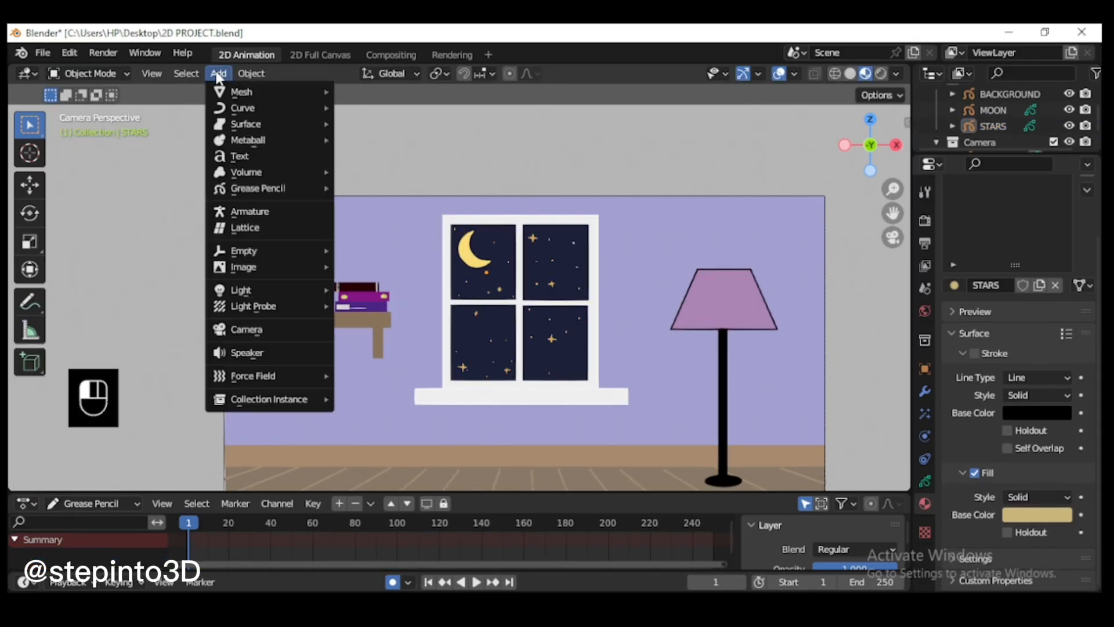
pyautogui.moveTo(285, 188)
pyautogui.click(384, 184)
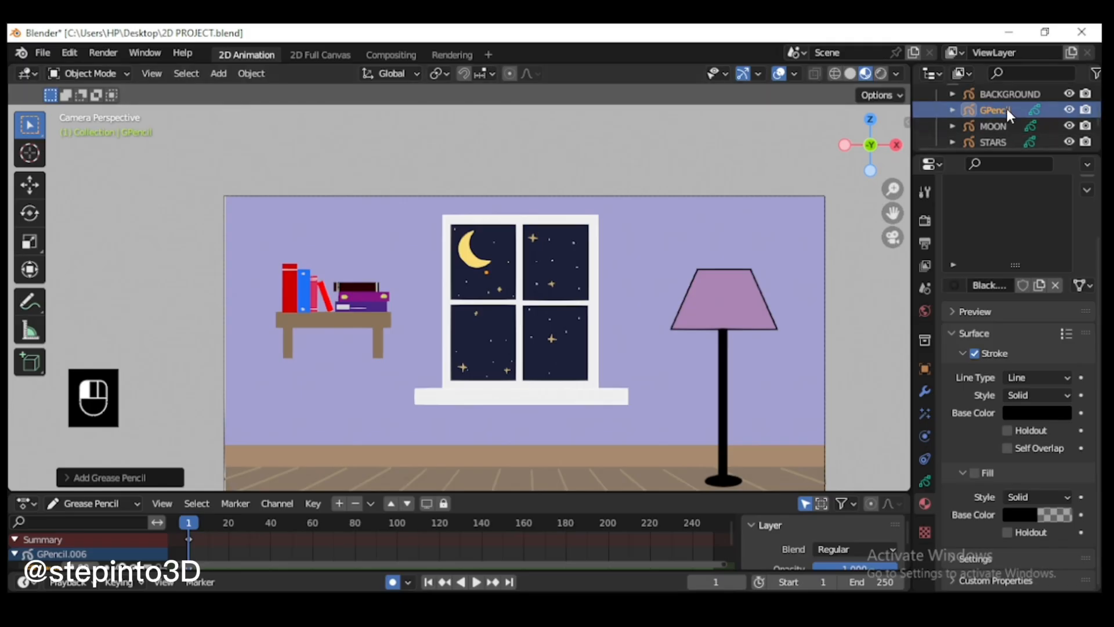
pyautogui.doubleClick(1009, 109)
pyautogui.write('CLOUD')
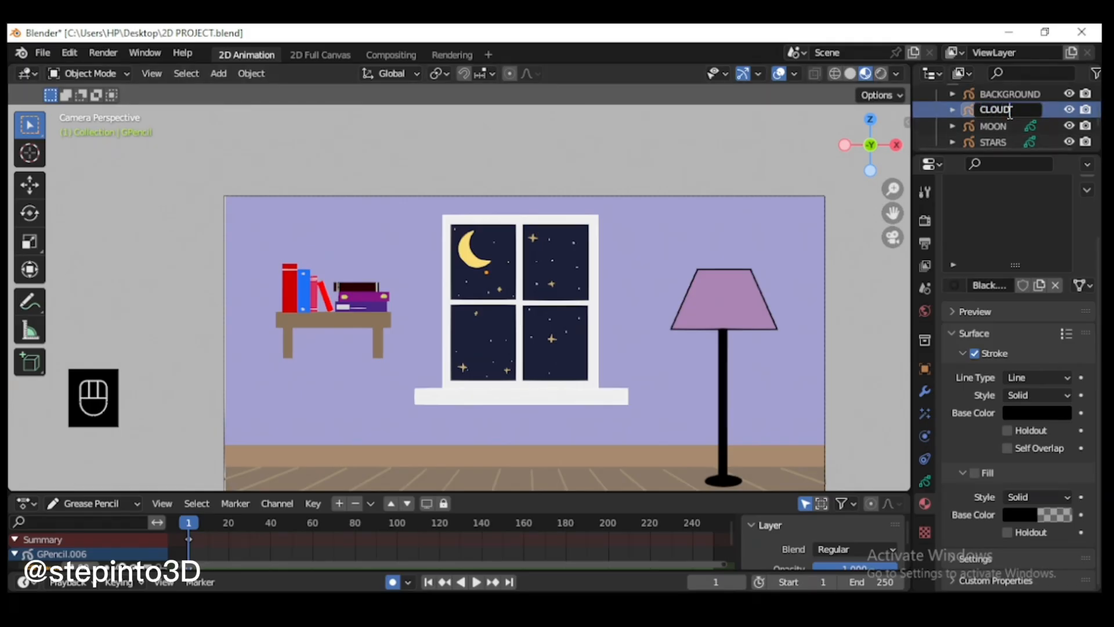
pyautogui.write('S')
pyautogui.press('Return')
# Step: In Draw Mode, rename the new object's layer to match it and its material to CLOUDS
pyautogui.click(109, 75)
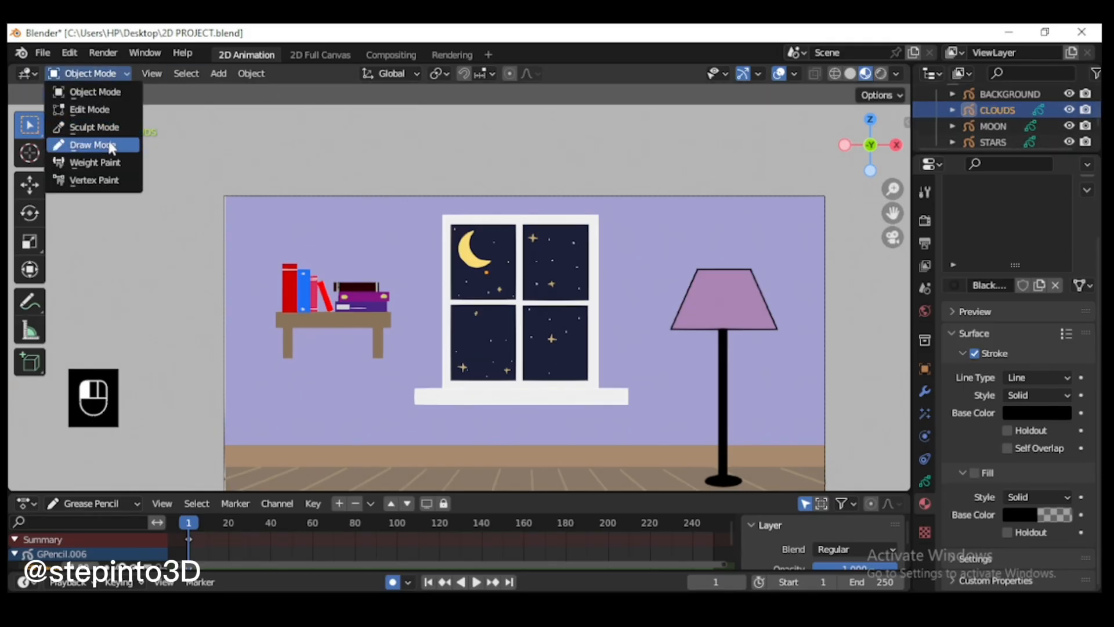
pyautogui.click(107, 144)
pyautogui.click(925, 481)
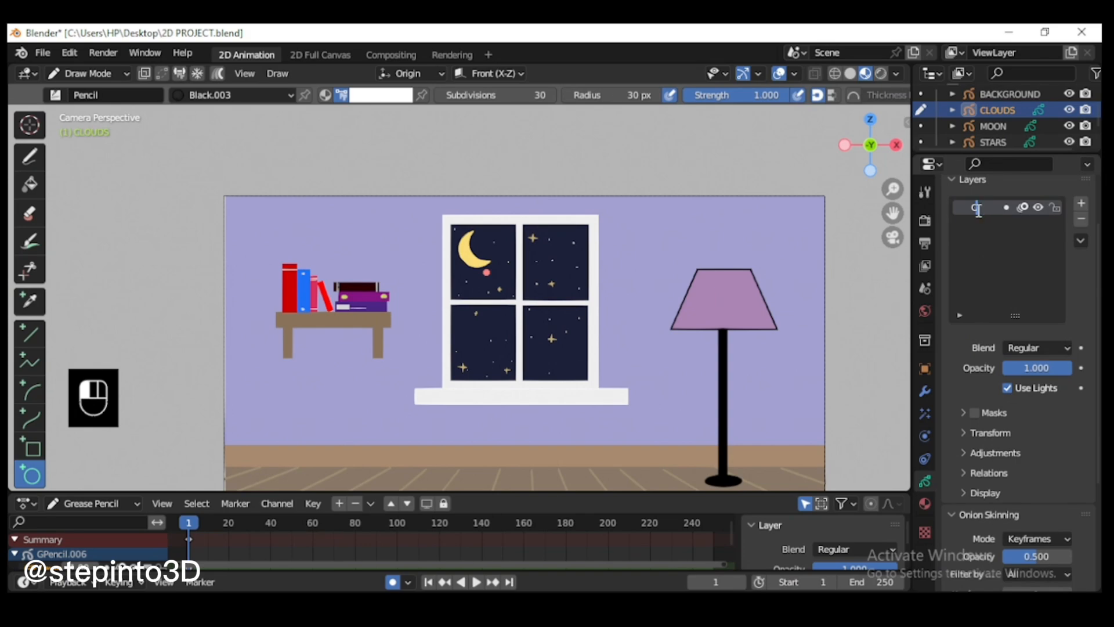
pyautogui.click(925, 503)
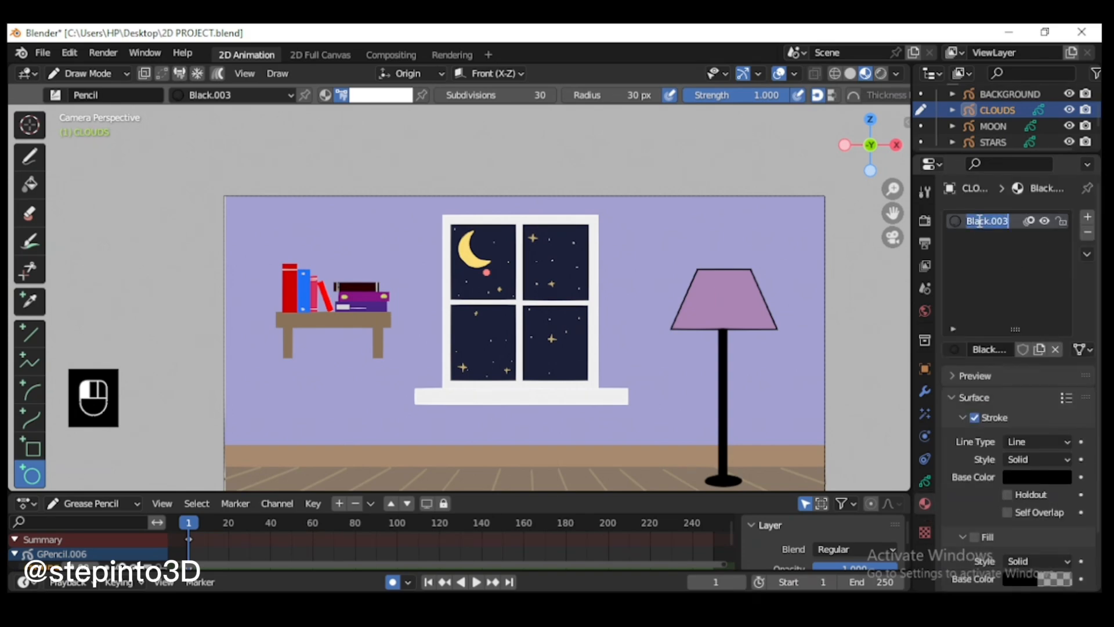
pyautogui.press('Return')
pyautogui.scroll(-3, 1038, 498)
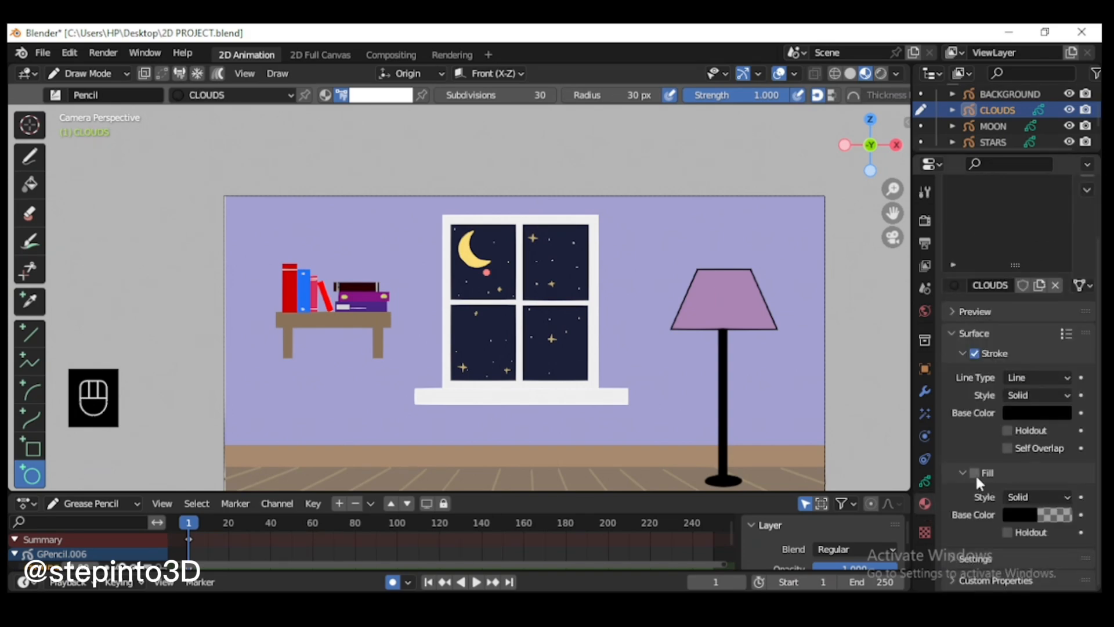
# Step: Enable the fill of the CLOUDS material and set its base color to hex 535A97 with alpha 1
pyautogui.click(1023, 516)
pyautogui.click(997, 444)
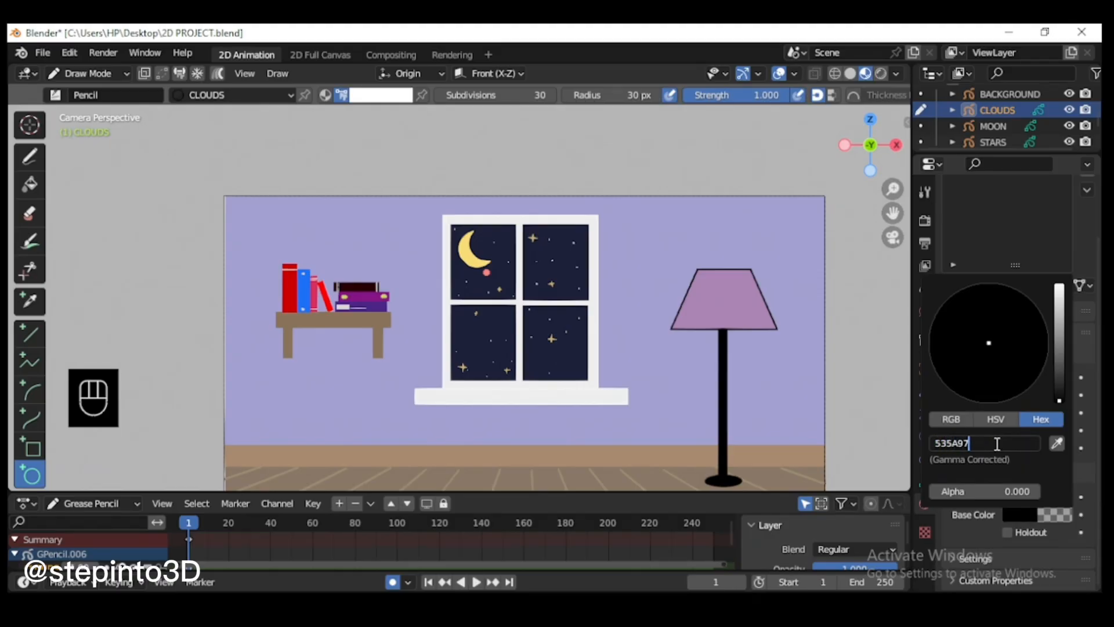
pyautogui.press('Return')
pyautogui.press('Return')
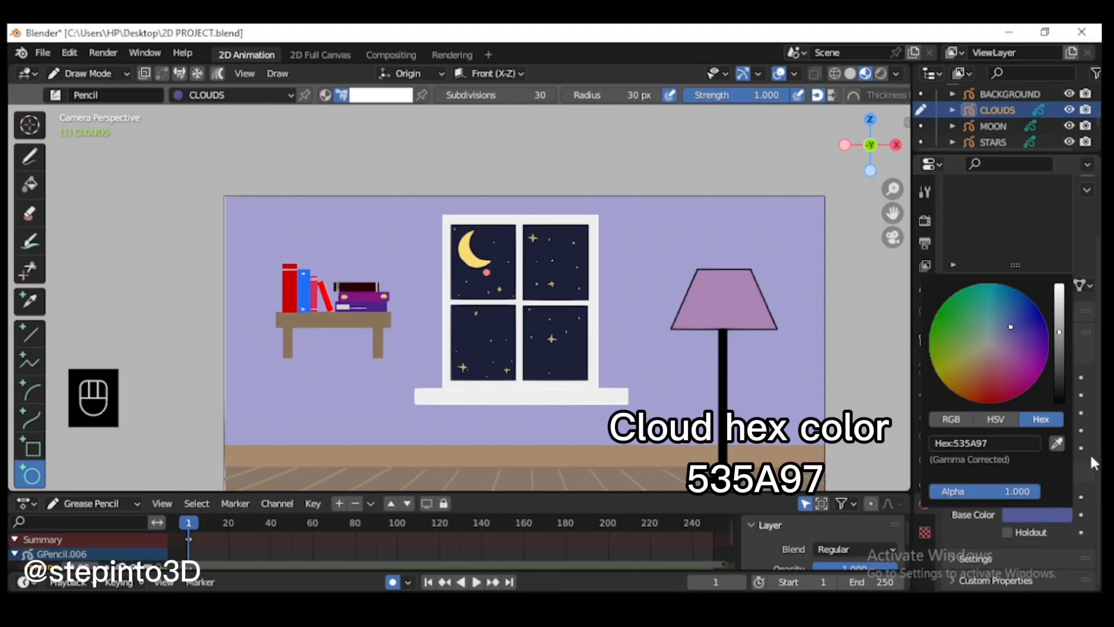
# Step: Set the stroke base color of the CLOUDS material to hex 535A97
pyautogui.scroll(4, 1011, 351)
pyautogui.click(964, 398)
pyautogui.click(1020, 475)
pyautogui.click(1004, 405)
pyautogui.write('535A97')
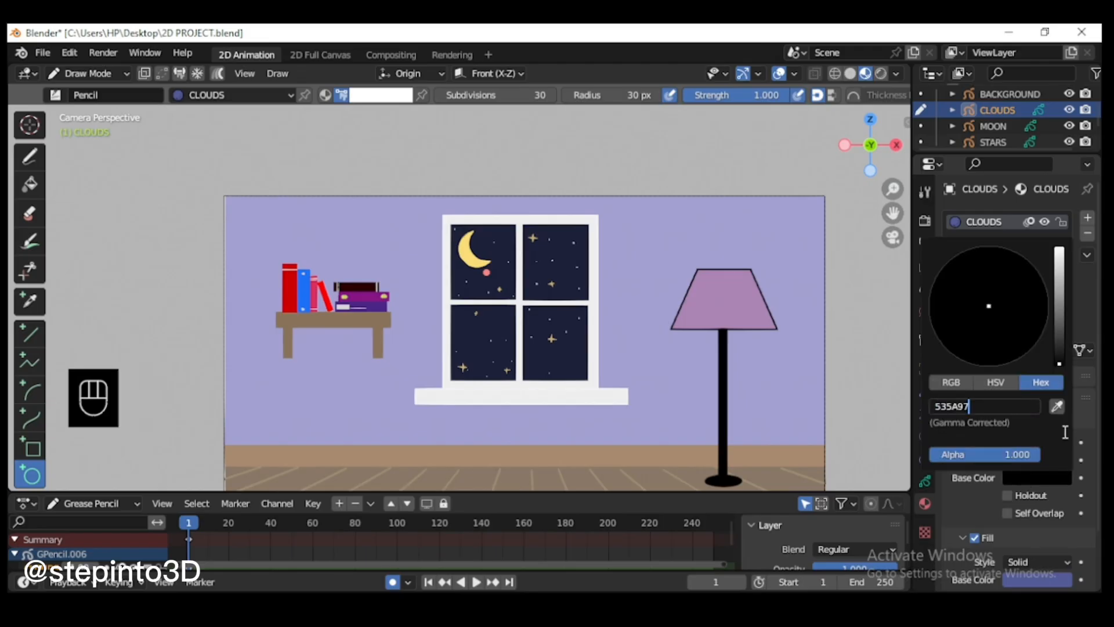
pyautogui.press('Return')
# Step: Undo a trial stroke made with the Curve tool in the lower-left pane and switch the stroke color to the material's color
pyautogui.scroll(5, 417, 221)
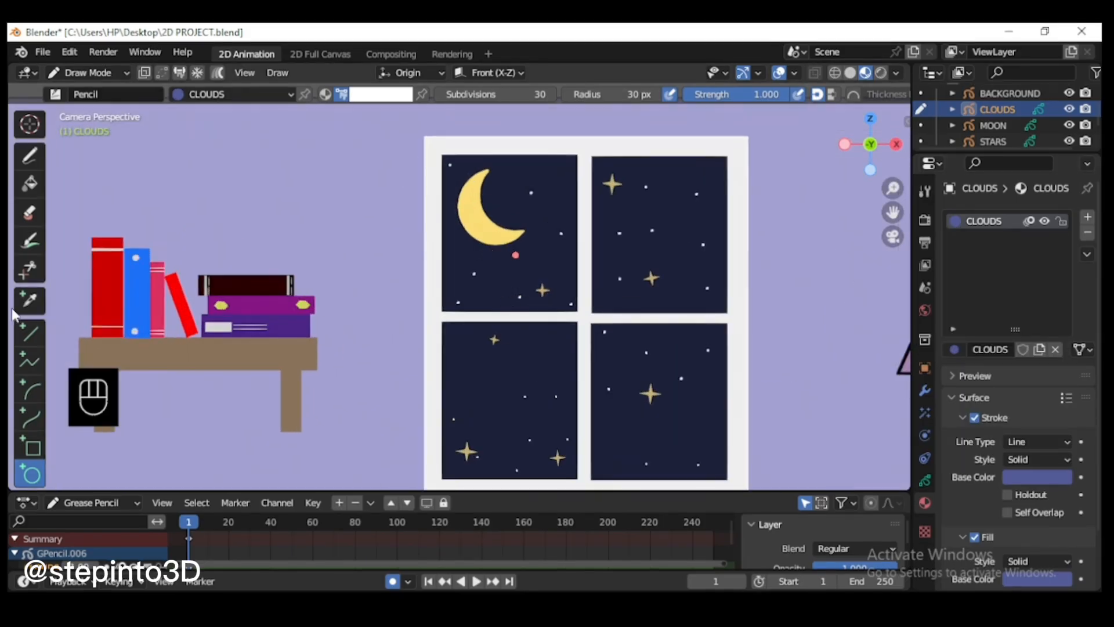
pyautogui.click(29, 425)
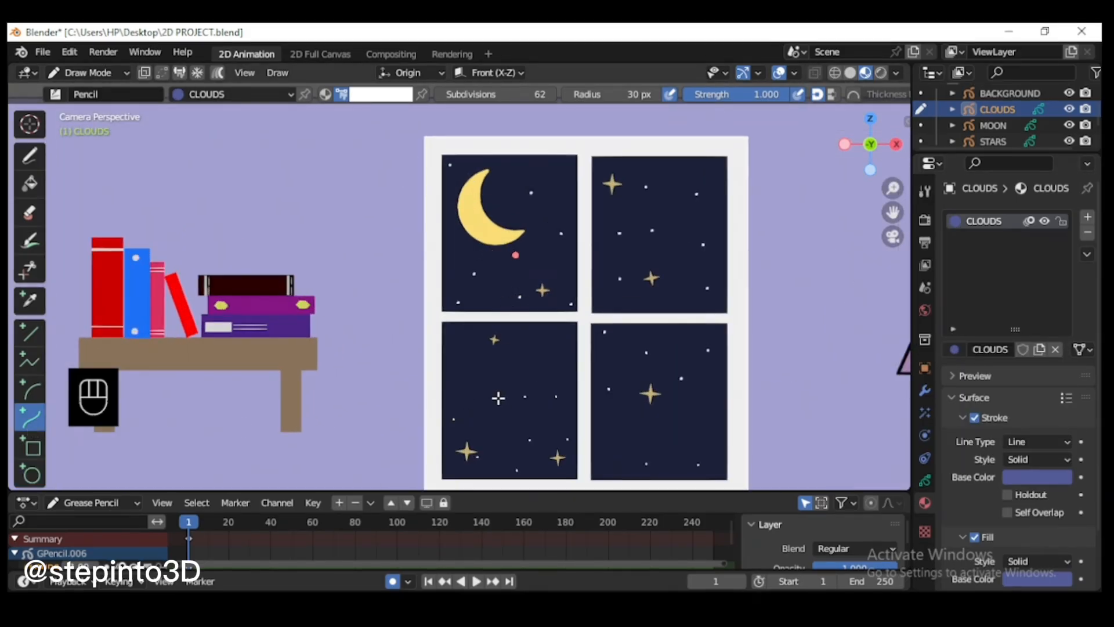
pyautogui.scroll(2, 477, 438)
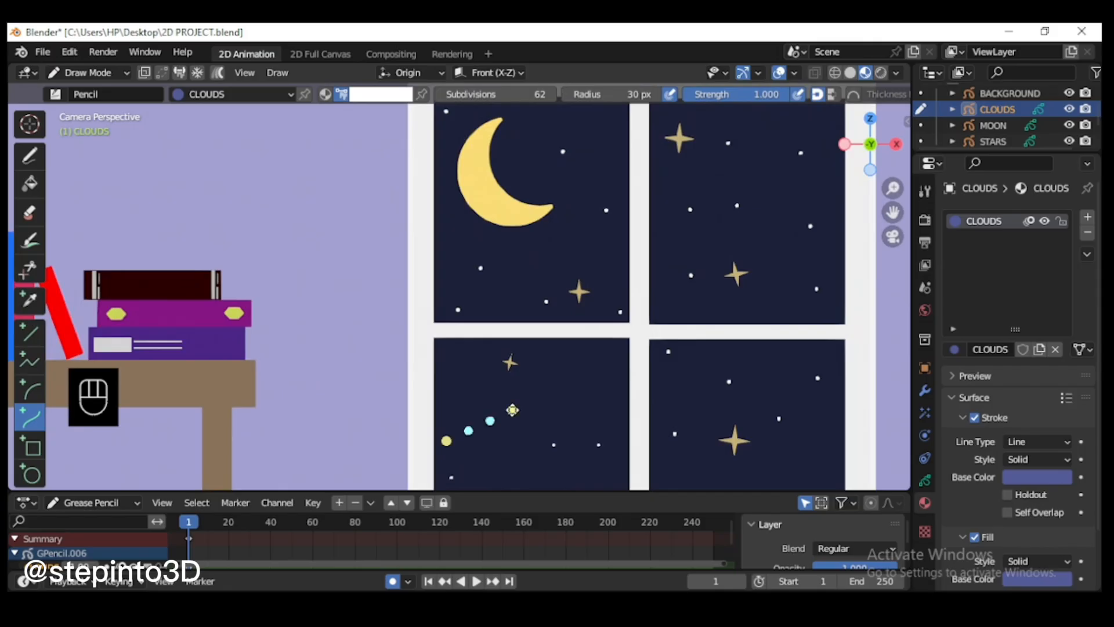
pyautogui.press('Return')
pyautogui.scroll(-3, 505, 424)
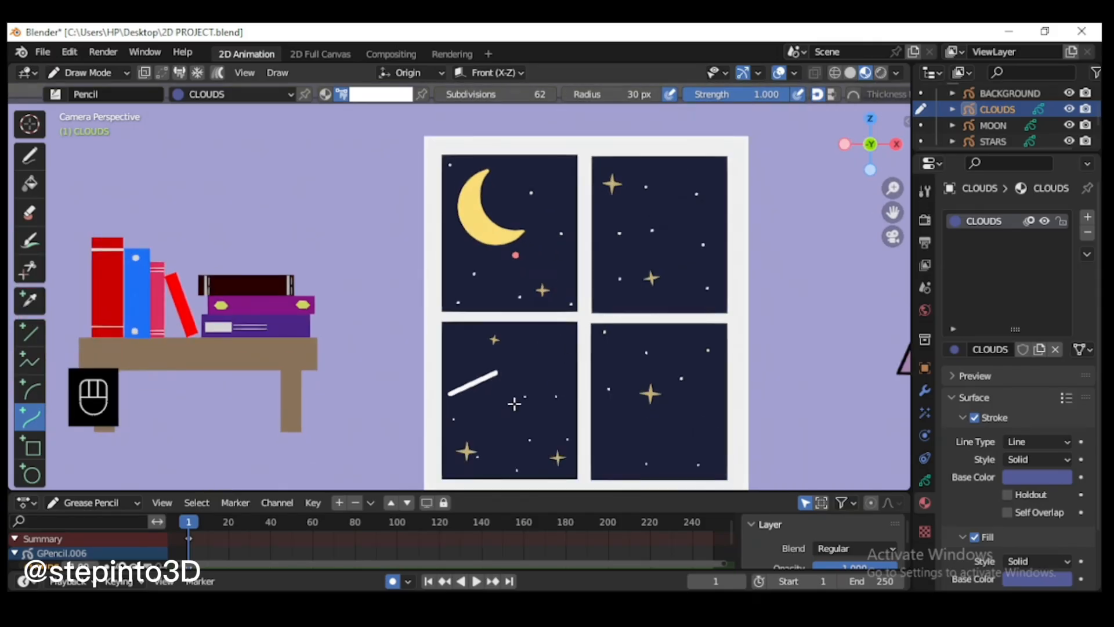
pyautogui.scroll(1, 477, 396)
pyautogui.hotkey('ctrl', 'z')
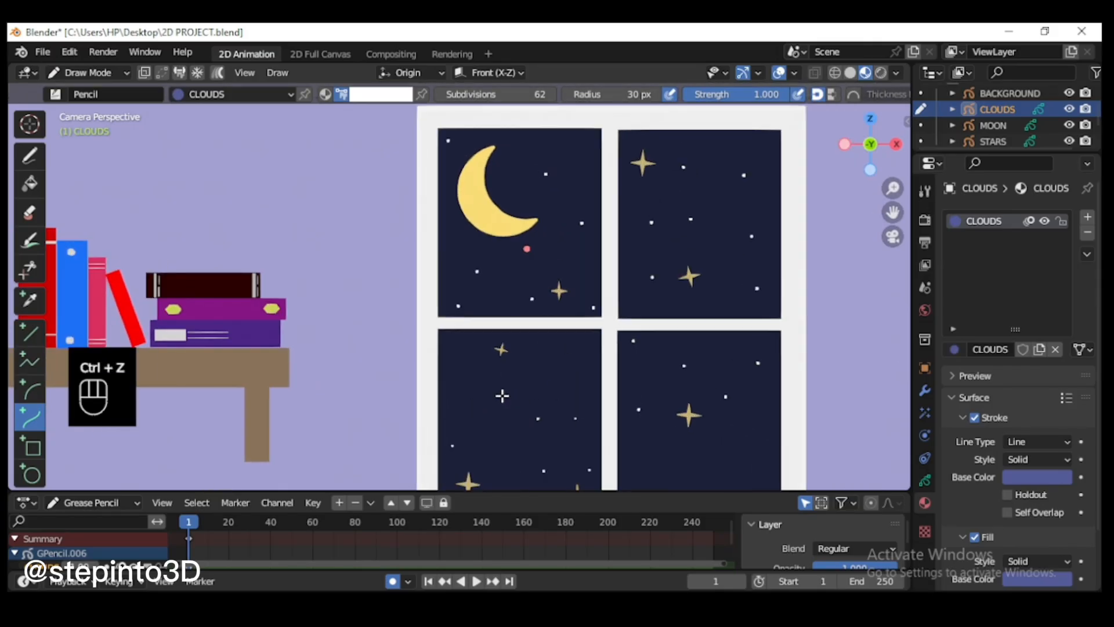
pyautogui.click(325, 94)
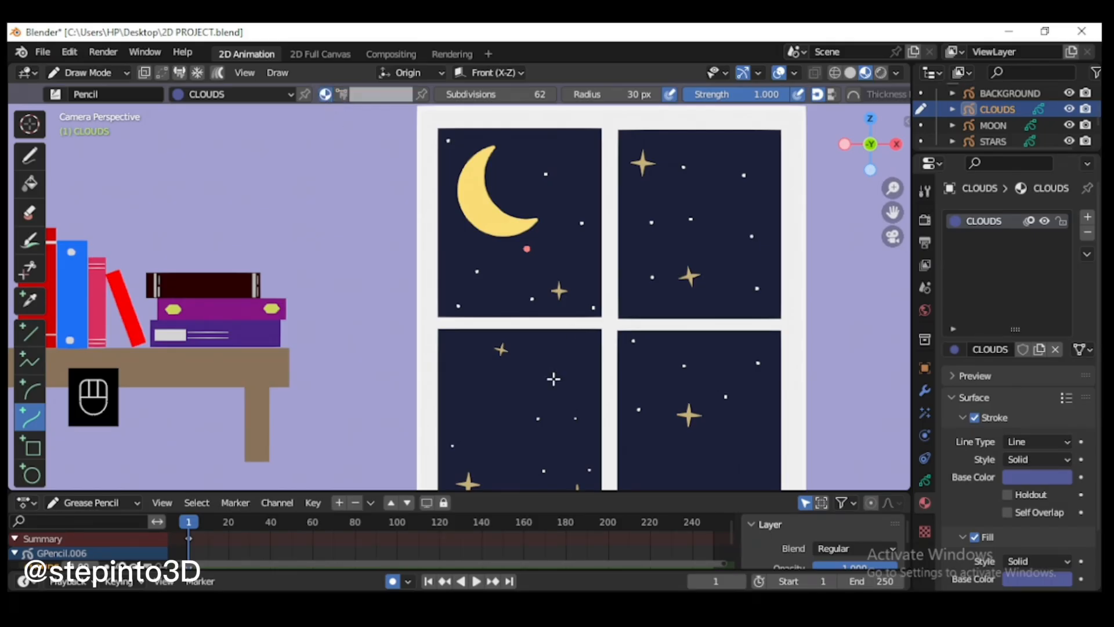
# Step: Set the stroke radius to 25 px and isolate the CLOUDS object in local view, undoing the trial curves
pyautogui.press('Return')
pyautogui.scroll(1, 477, 443)
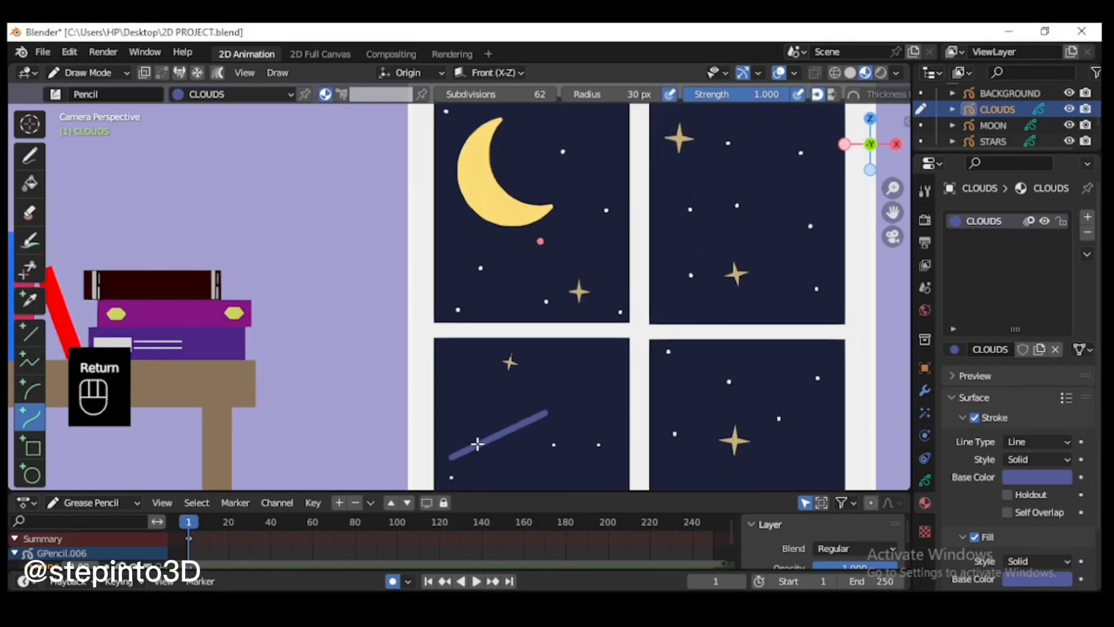
pyautogui.hotkey('ctrl', 'z')
pyautogui.moveTo(461, 444); pyautogui.dragTo(531, 425)
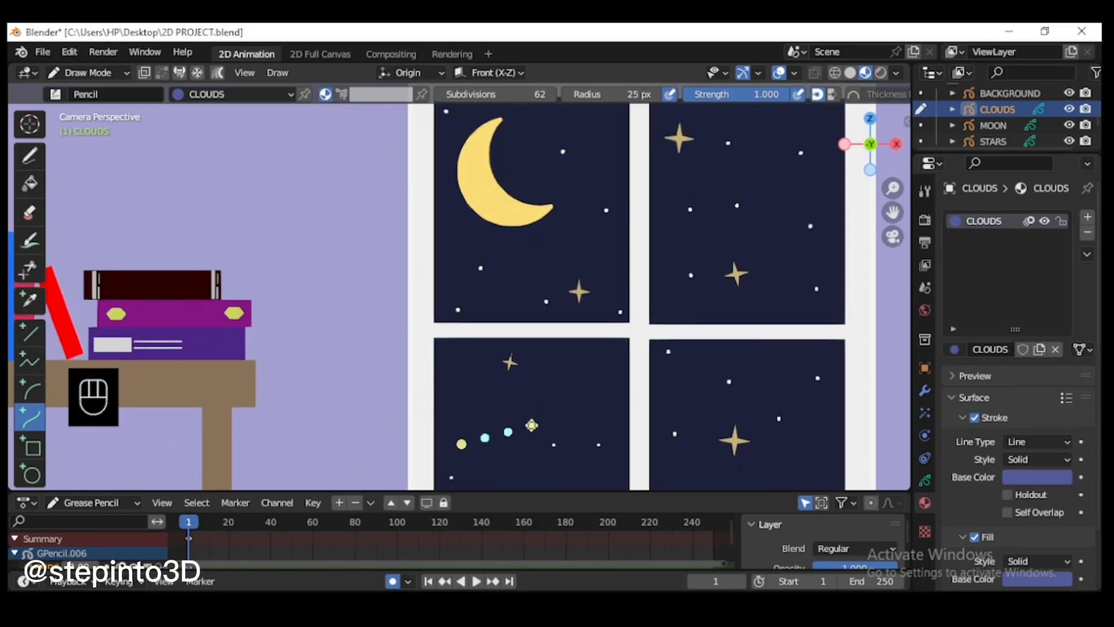
pyautogui.press('Return')
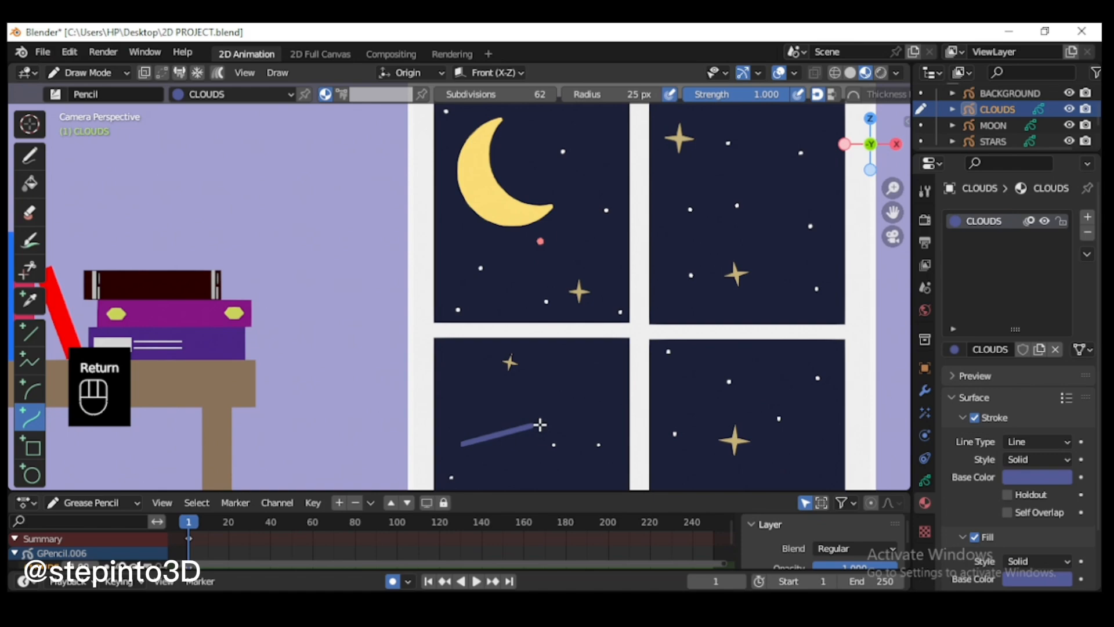
pyautogui.press('/')
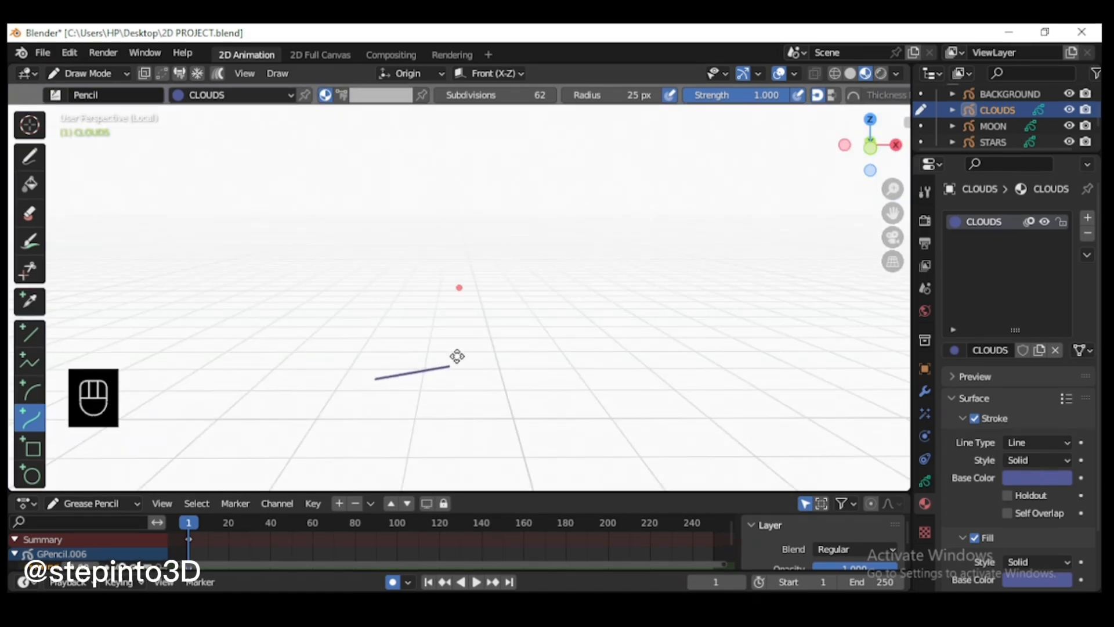
pyautogui.press('KP_1')
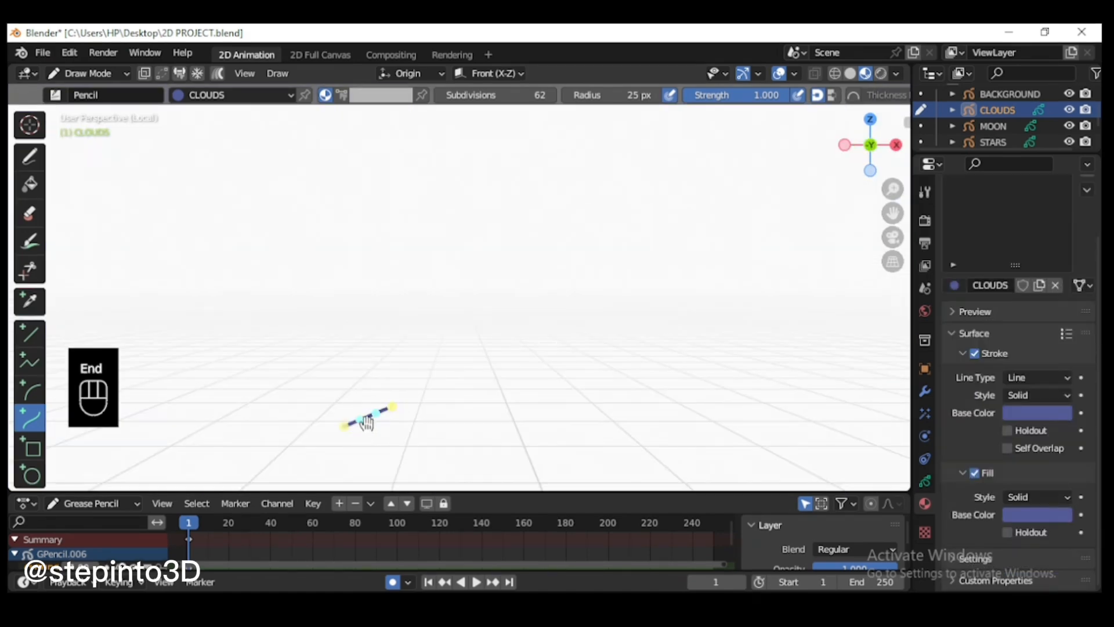
pyautogui.hotkey('ctrl', 'z')
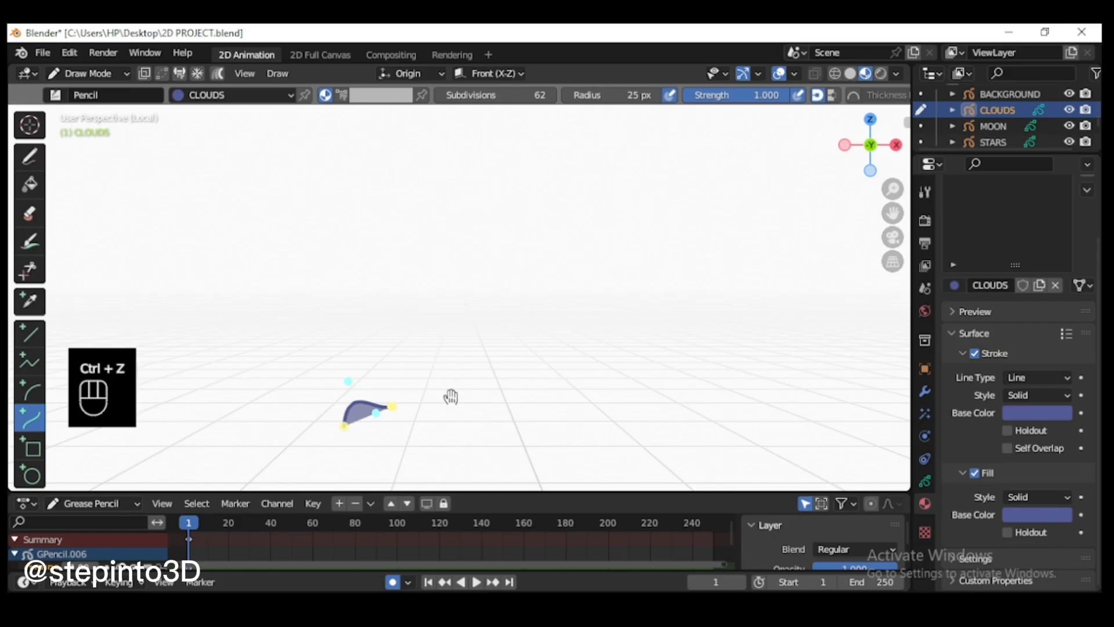
# Step: Disable the CLOUDS material's fill and draw a cloud outline with a small arch, a larger arch and a straight base using the Curve tool
pyautogui.press('Return')
pyautogui.hotkey('ctrl', 'z')
pyautogui.moveTo(333, 429); pyautogui.dragTo(395, 410)
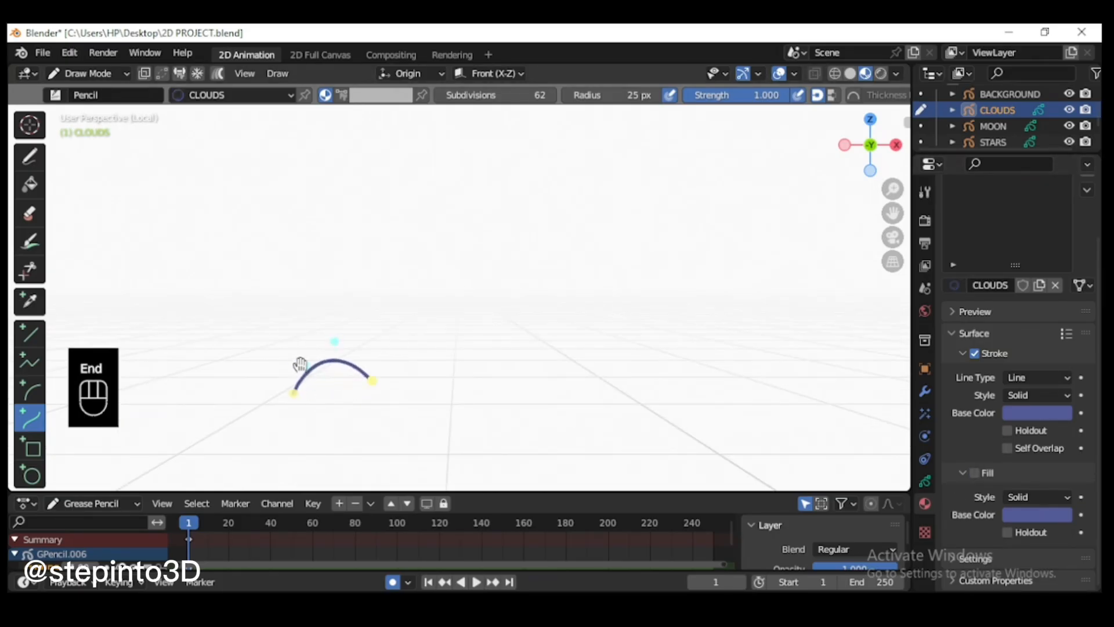
pyautogui.moveTo(338, 345); pyautogui.dragTo(344, 344)
pyautogui.press('e')
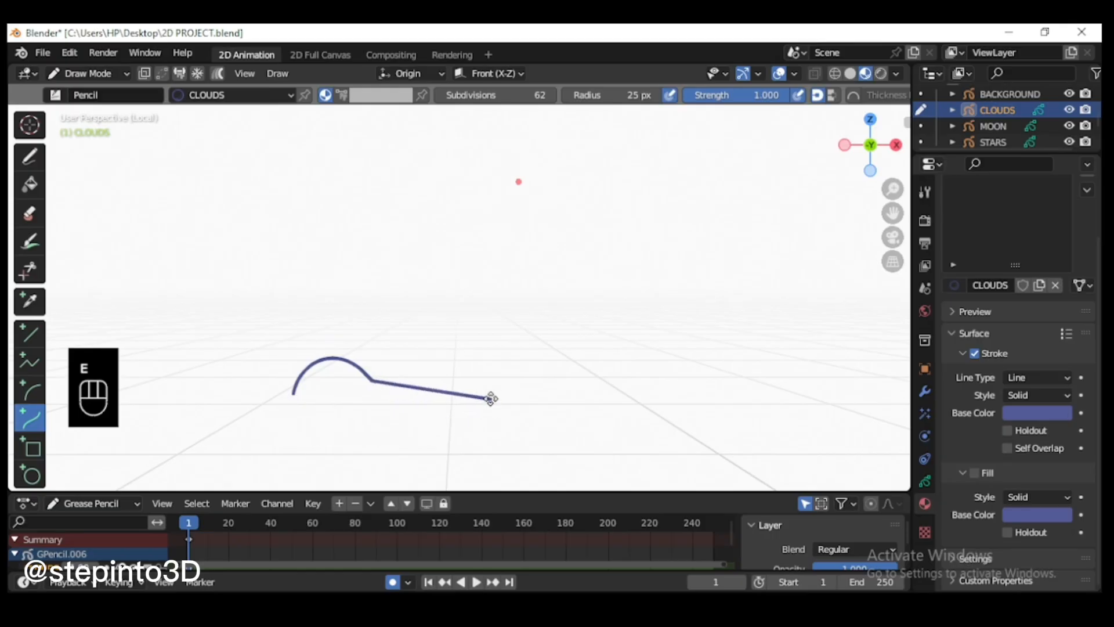
pyautogui.click(491, 399)
pyautogui.moveTo(425, 389); pyautogui.dragTo(480, 356)
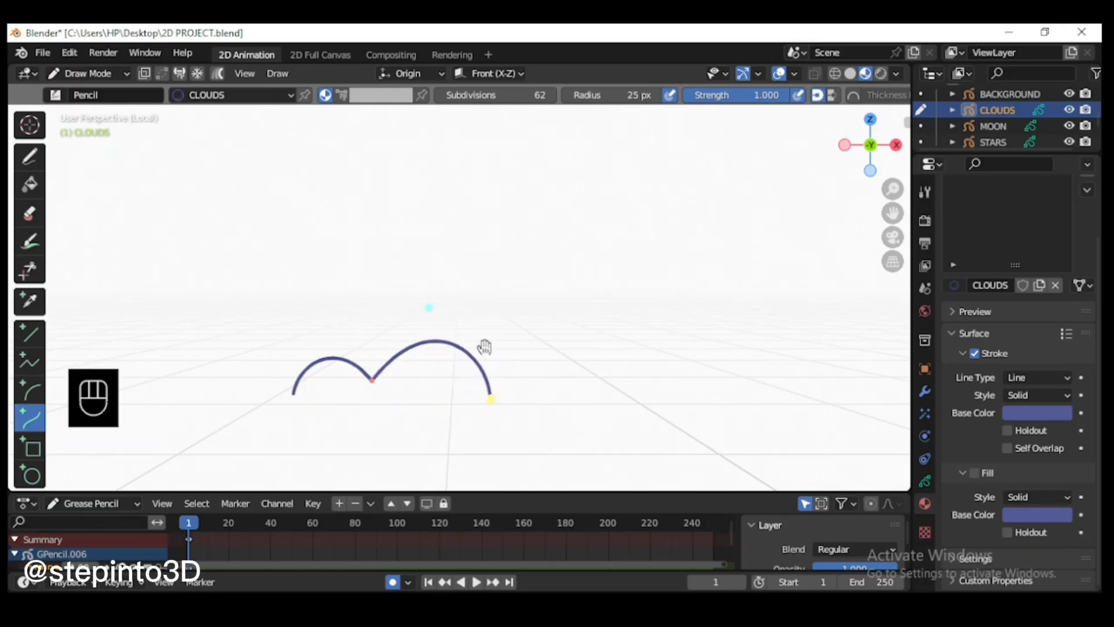
pyautogui.press('e')
pyautogui.click(307, 397)
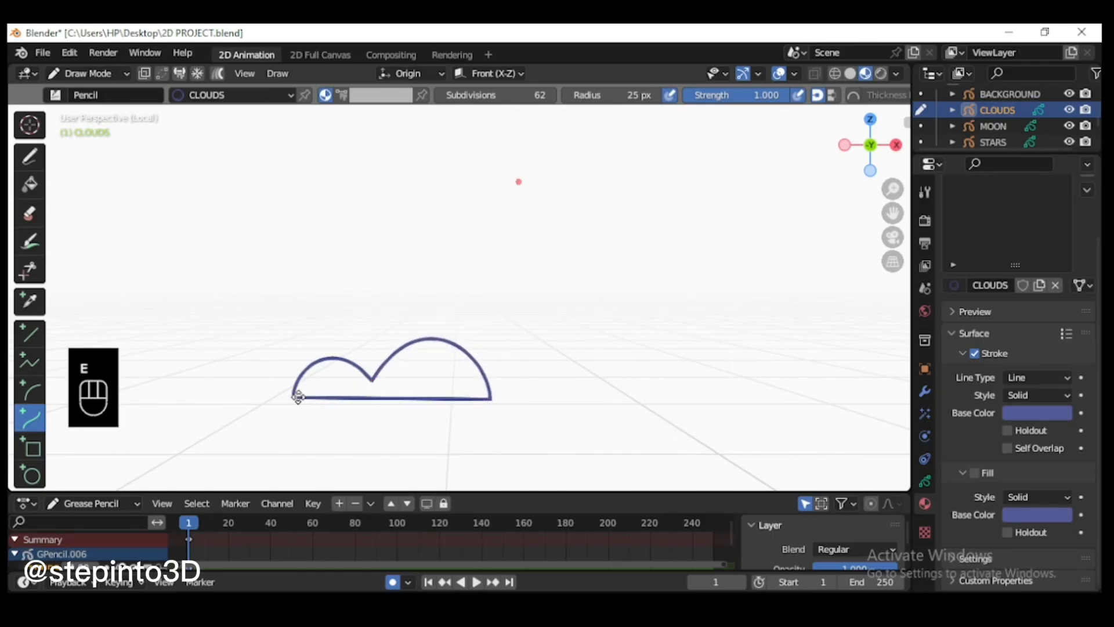
pyautogui.press('Return')
# Step: In Edit Mode, select the two open end points of the cloud outline and close the stroke
pyautogui.click(87, 73)
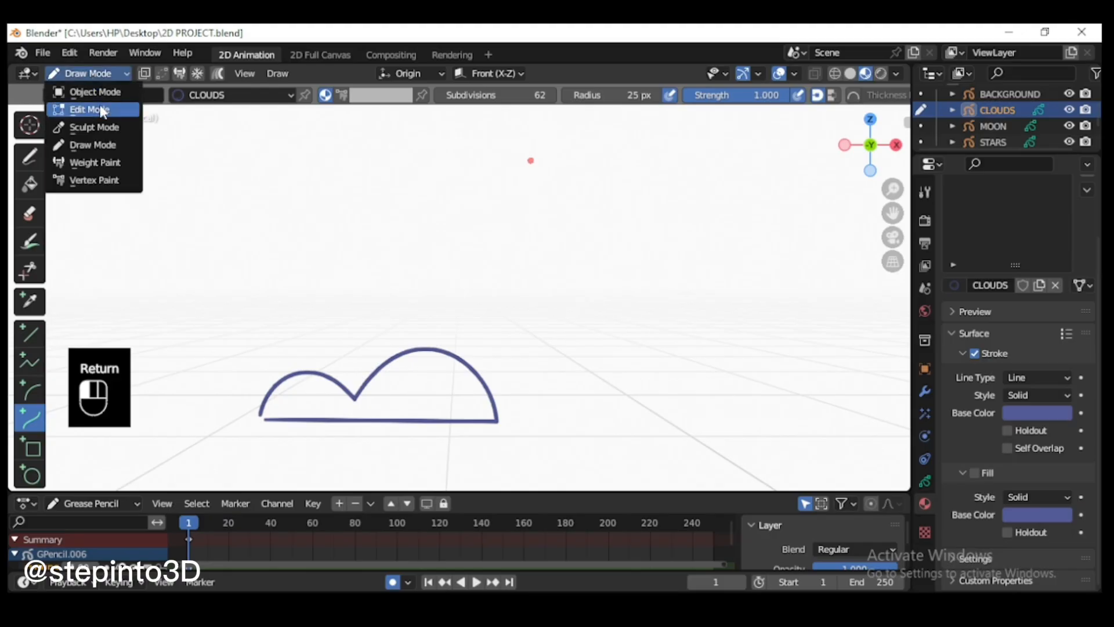
pyautogui.click(82, 109)
pyautogui.moveTo(898, 225); pyautogui.dragTo(1051, 105)
pyautogui.scroll(4, 566, 290)
pyautogui.click(438, 316)
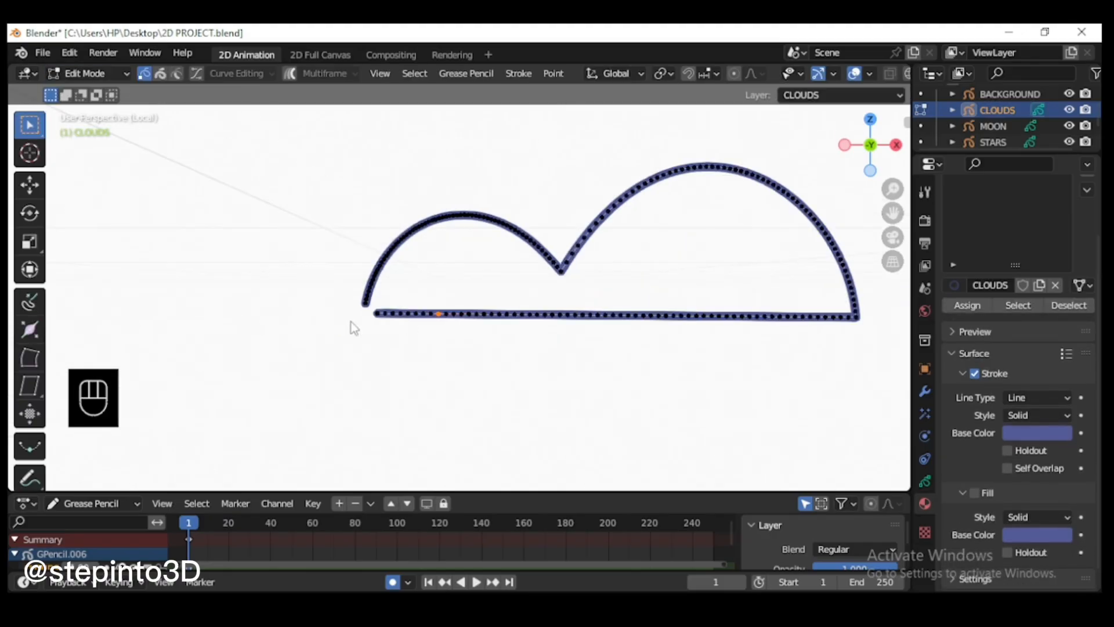
pyautogui.moveTo(377, 307); pyautogui.dragTo(377, 302)
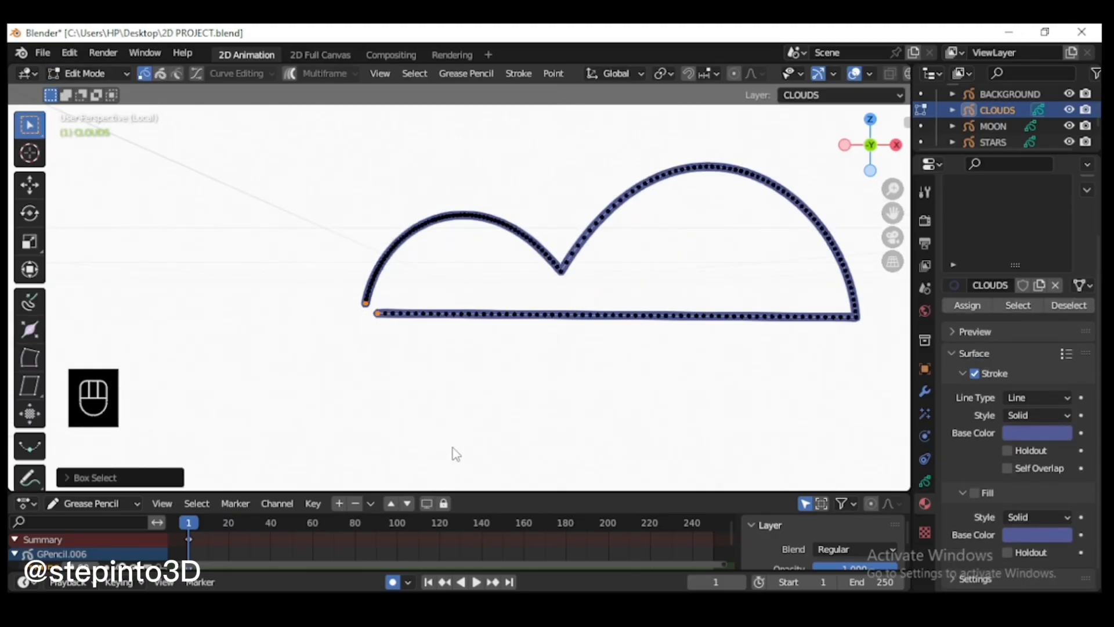
pyautogui.press('f')
pyautogui.scroll(-3, 489, 376)
# Step: In Draw Mode, start a second cloud below the first with a small arch extended into a larger one
pyautogui.click(87, 73)
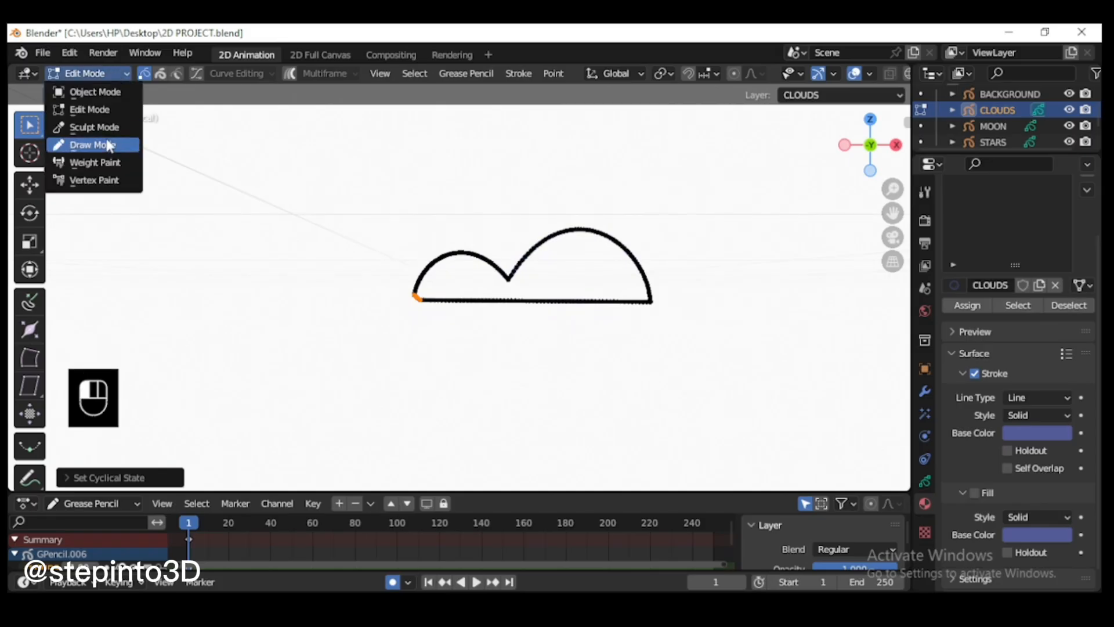
pyautogui.click(98, 144)
pyautogui.moveTo(365, 391); pyautogui.dragTo(398, 354)
pyautogui.press('e')
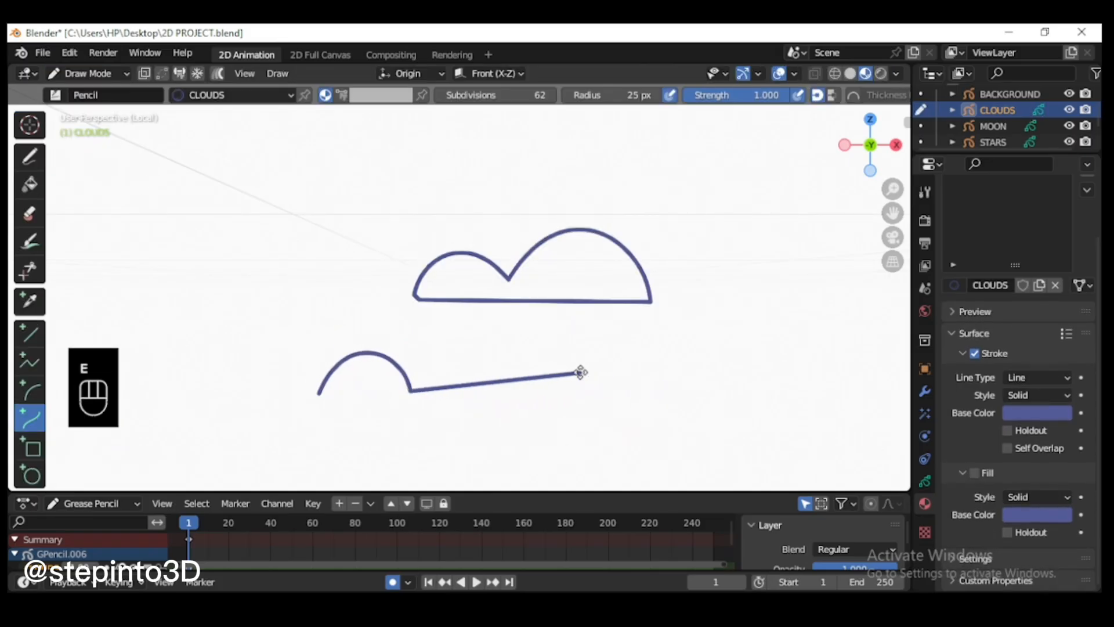
pyautogui.click(564, 371)
pyautogui.moveTo(487, 383); pyautogui.dragTo(416, 312)
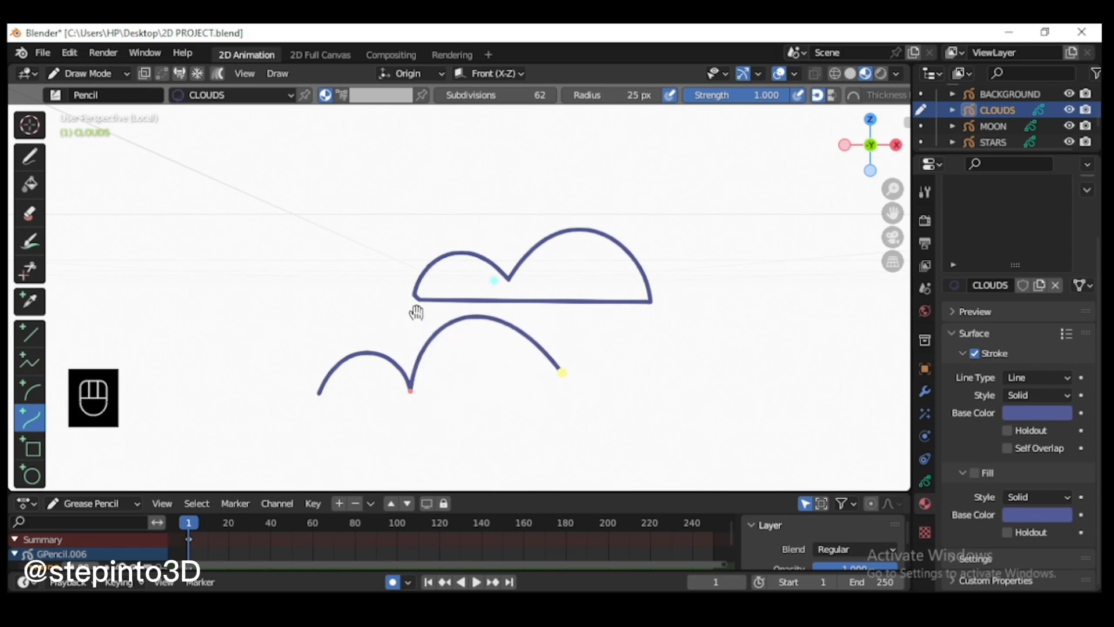
# Step: Extend the second cloud with two smaller arches and a straight base back to its starting point
pyautogui.press('e')
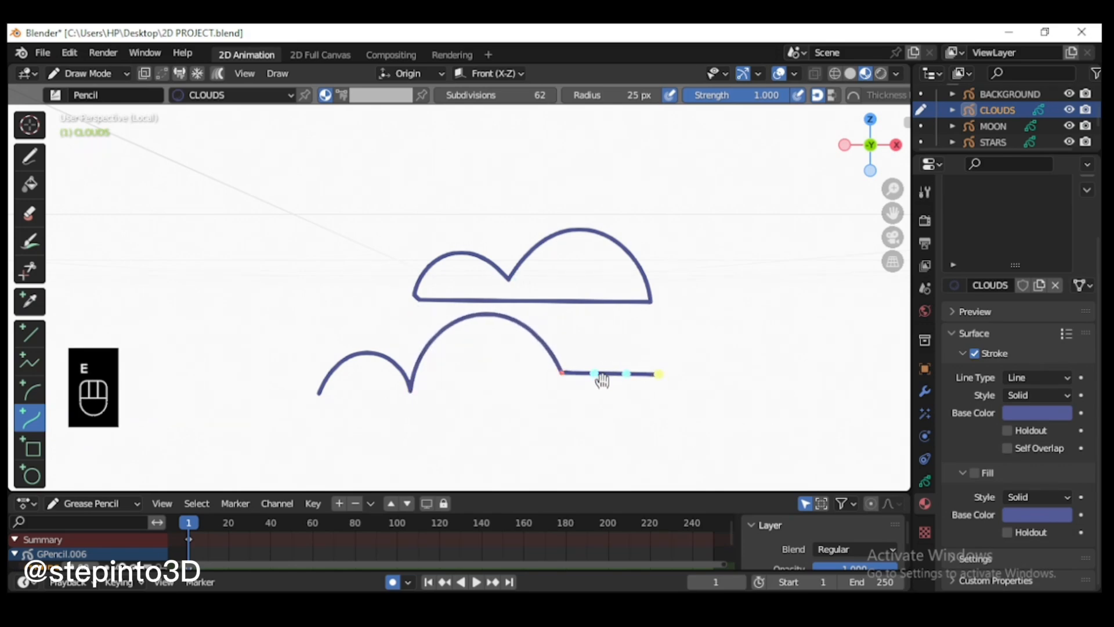
pyautogui.moveTo(598, 375); pyautogui.dragTo(595, 336)
pyautogui.moveTo(628, 374); pyautogui.dragTo(639, 345)
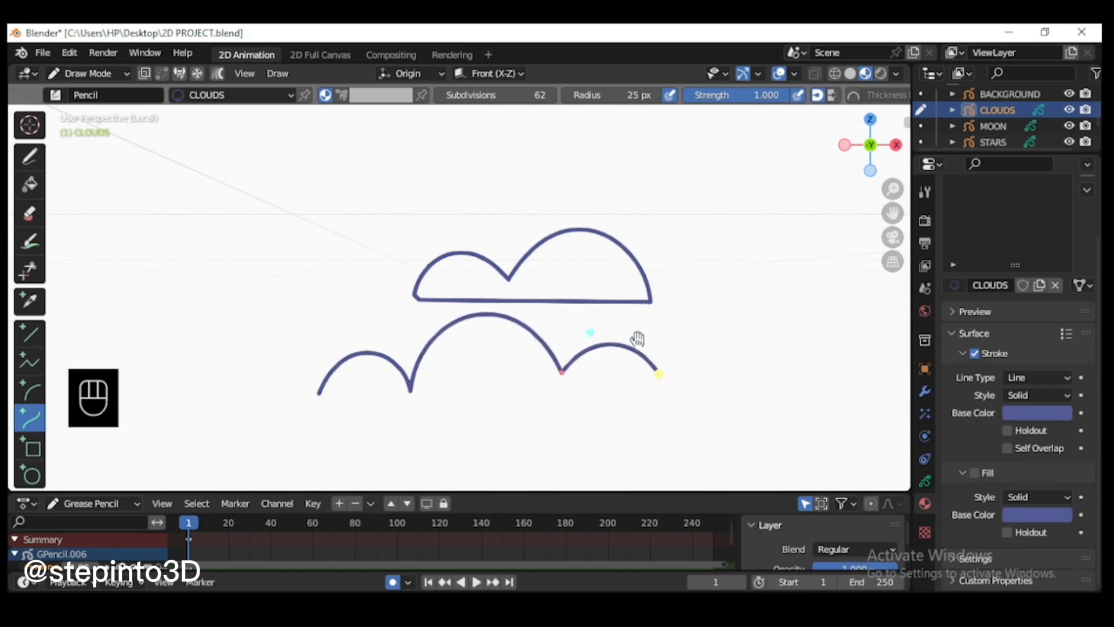
pyautogui.press('e')
pyautogui.moveTo(677, 377); pyautogui.dragTo(689, 358)
pyautogui.press('e')
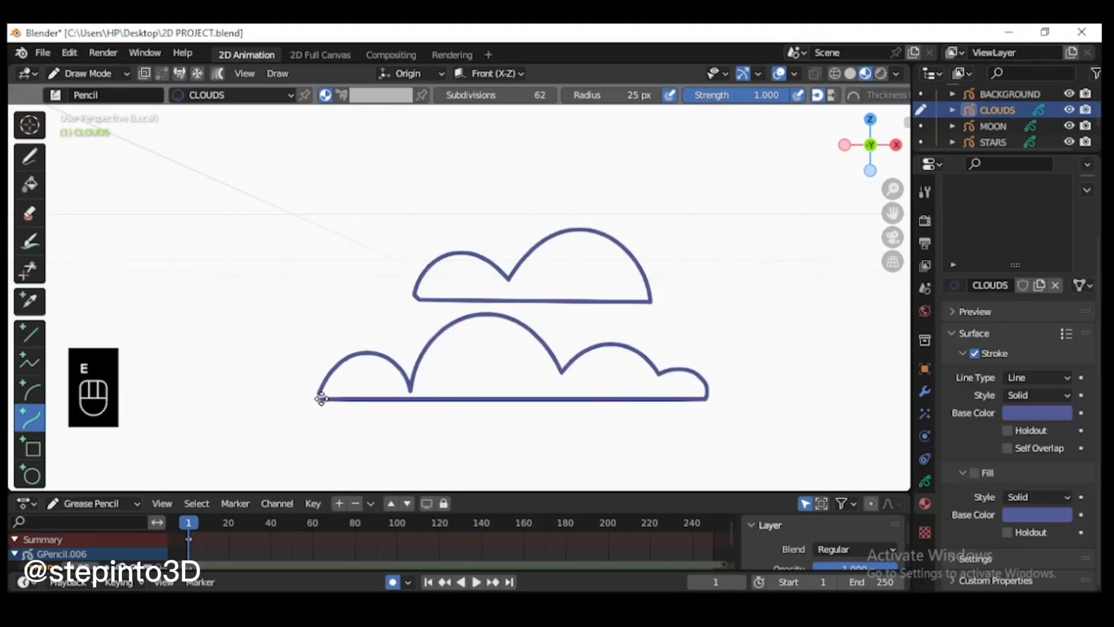
pyautogui.click(319, 398)
pyautogui.press('Return')
# Step: In Edit Mode, close the second cloud's outline and enable the fill of the CLOUDS material again
pyautogui.click(87, 73)
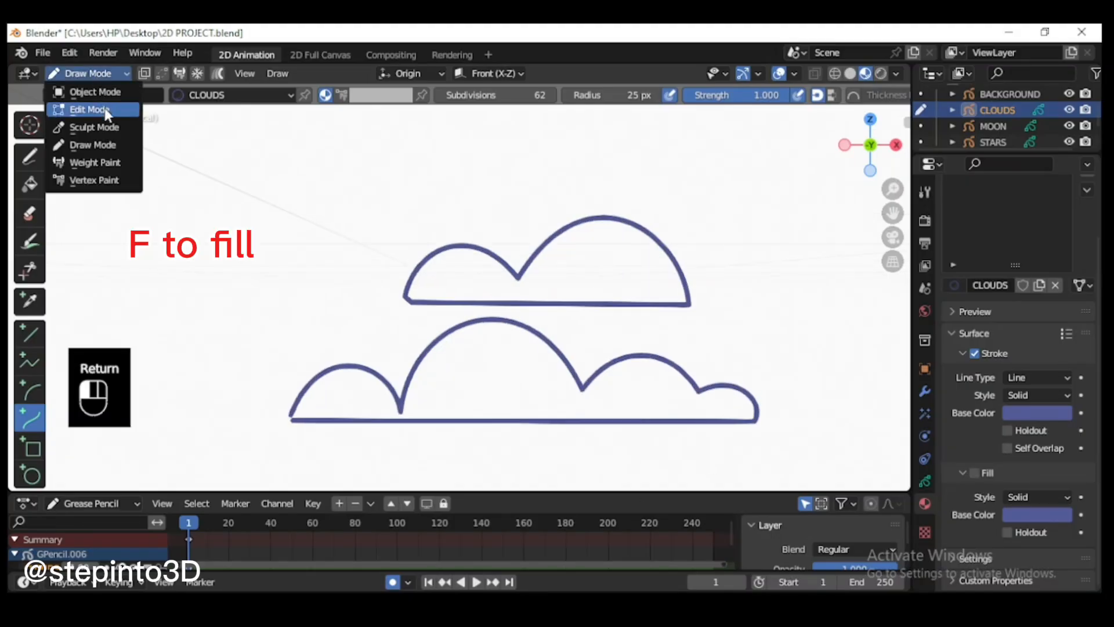
pyautogui.click(87, 107)
pyautogui.click(298, 422)
pyautogui.press('f')
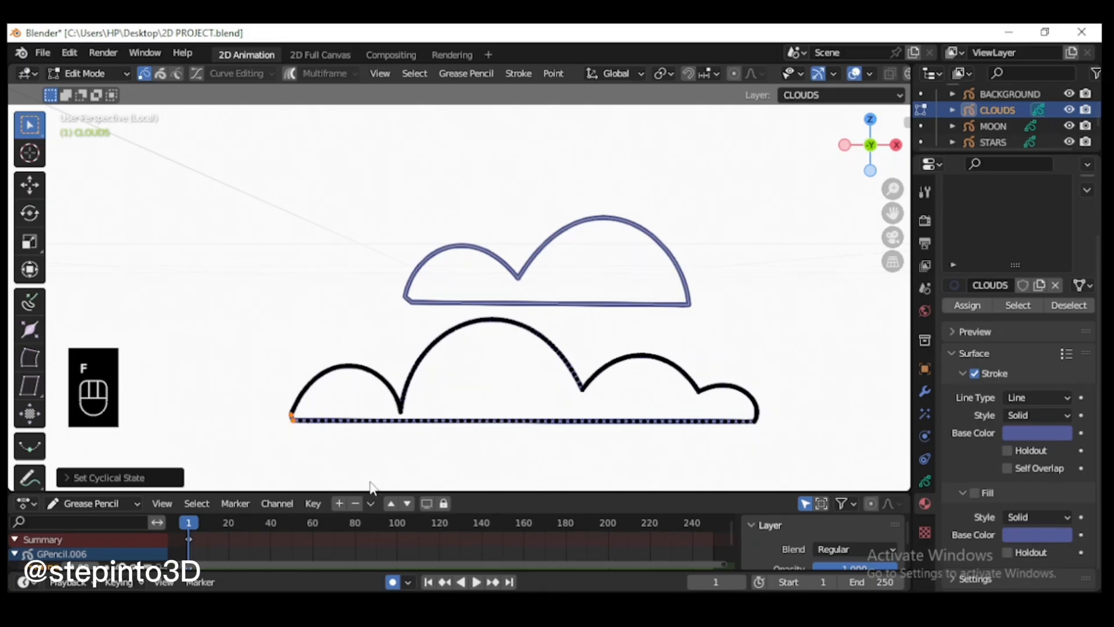
pyautogui.click(974, 493)
# Step: Back in the full scene, scale down the four-arch cloud and move it to the bottom of the lower-right window pane
pyautogui.press('KP_Divide')
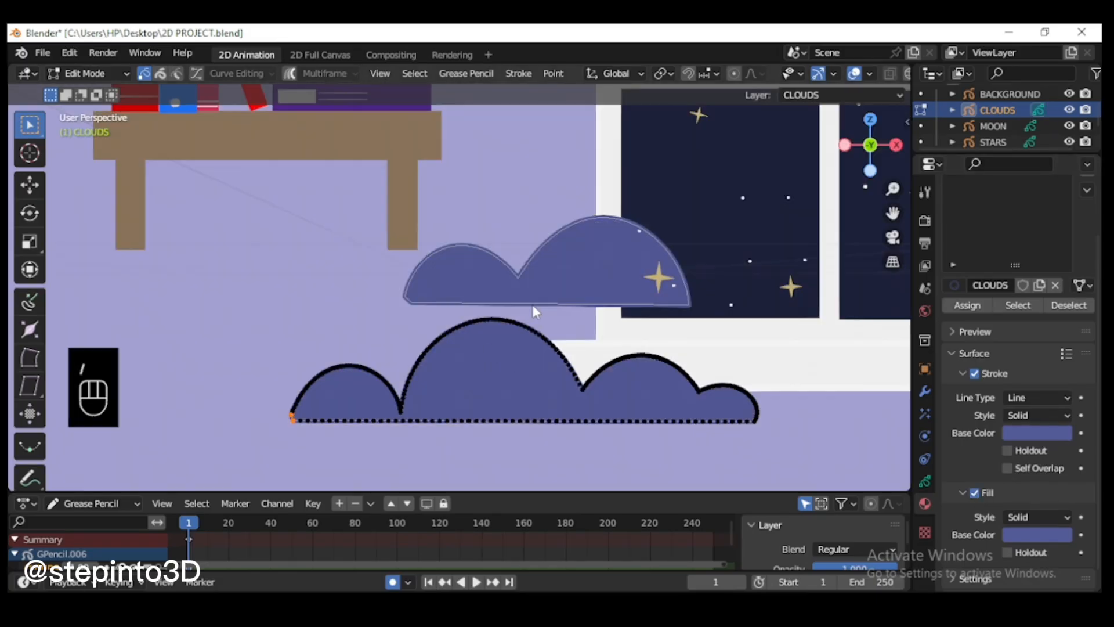
pyautogui.scroll(4, 463, 311)
pyautogui.press('l')
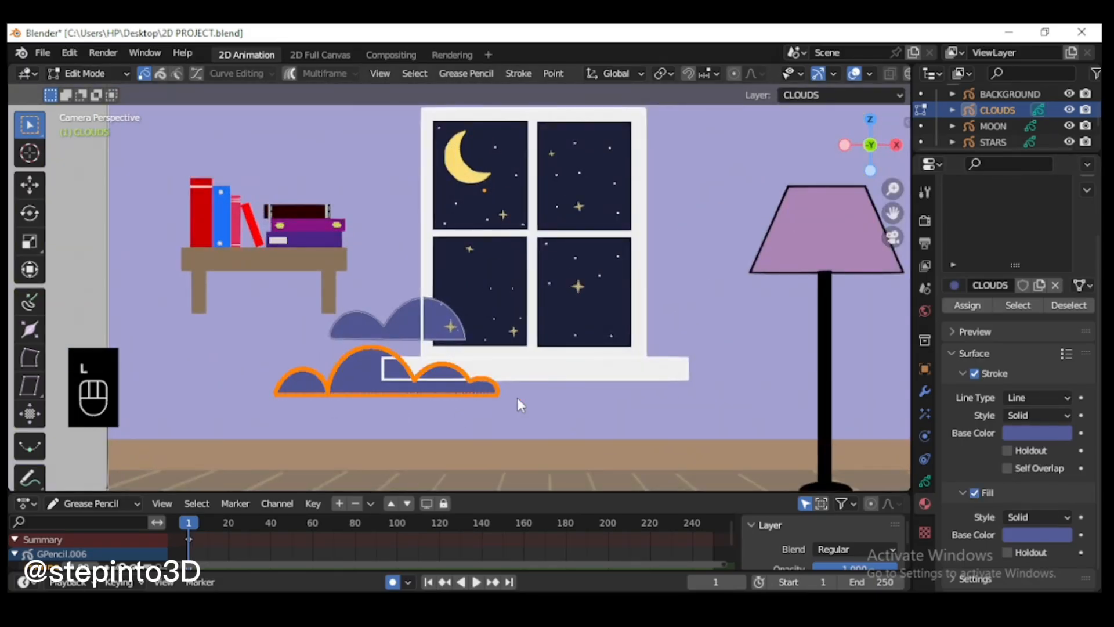
pyautogui.press('s')
pyautogui.click(455, 378)
pyautogui.press('g')
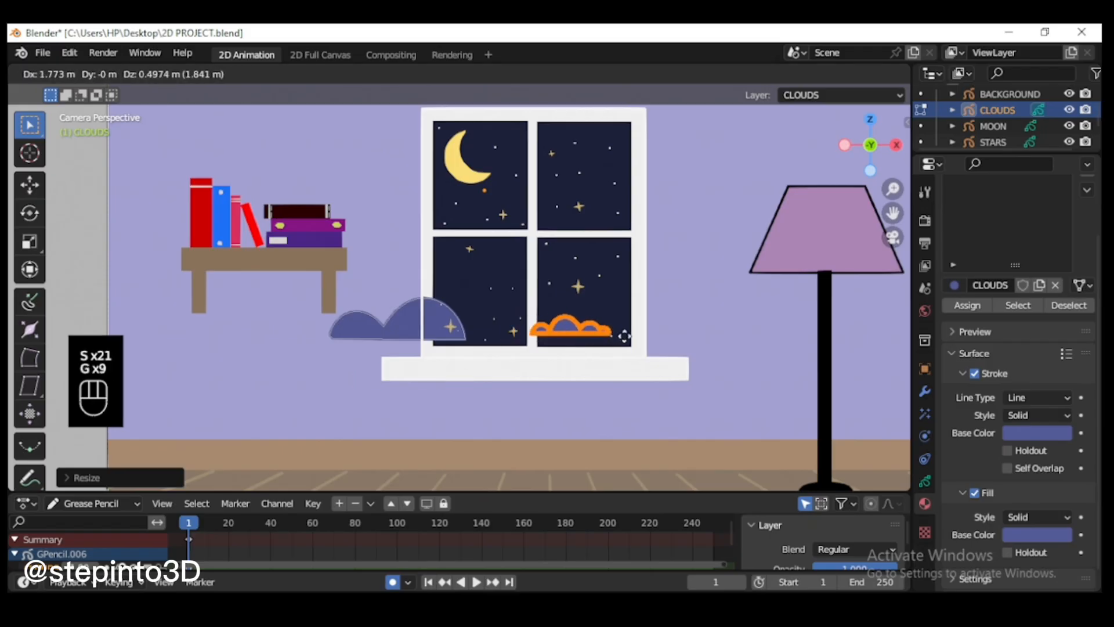
pyautogui.click(634, 334)
# Step: Scale down the two-arch cloud and move it into the upper-left window pane beneath the moon
pyautogui.scroll(1, 446, 315)
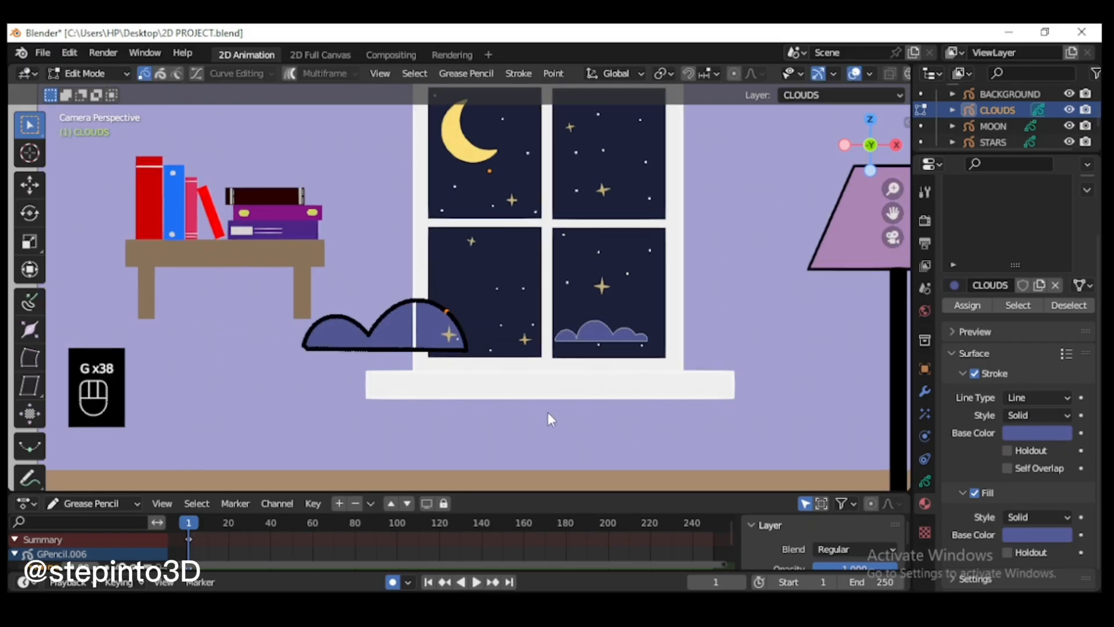
pyautogui.press('l')
pyautogui.press('s')
pyautogui.click(471, 367)
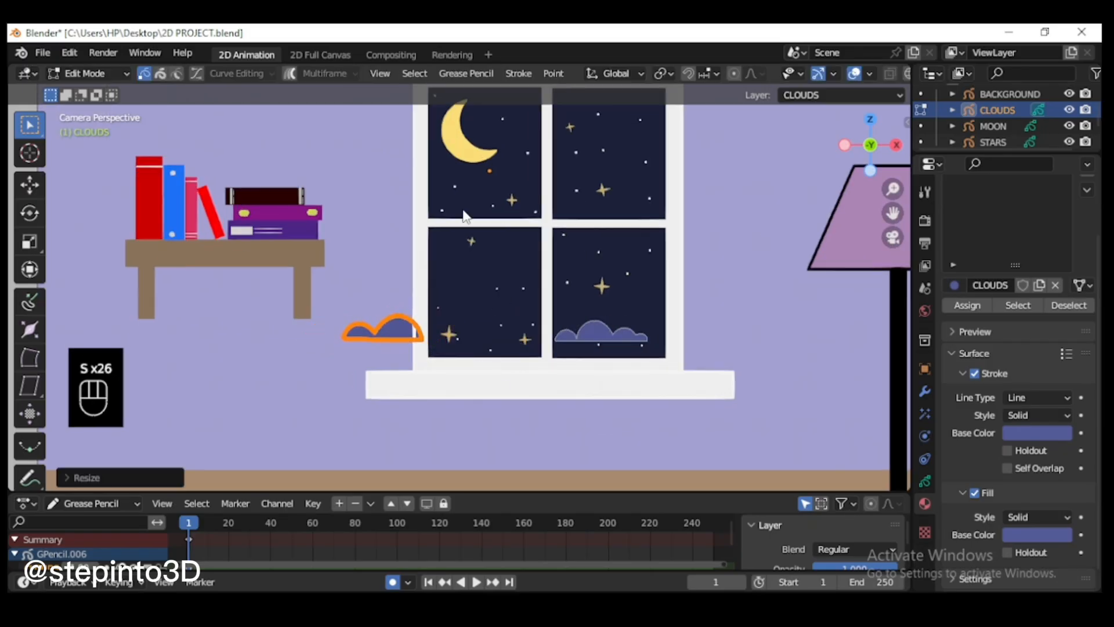
pyautogui.press('g')
pyautogui.click(572, 142)
# Step: Shrink the two-arch cloud further and place it in the lower-left corner of the moon's window pane
pyautogui.scroll(4, 485, 325)
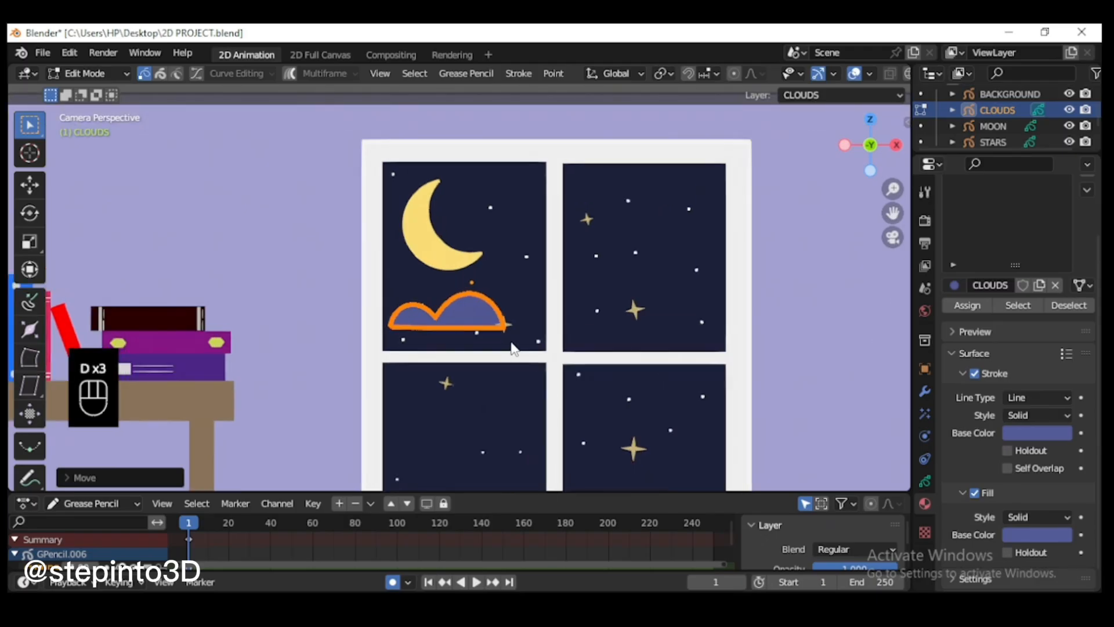
pyautogui.press('l')
pyautogui.press('s')
pyautogui.click(480, 348)
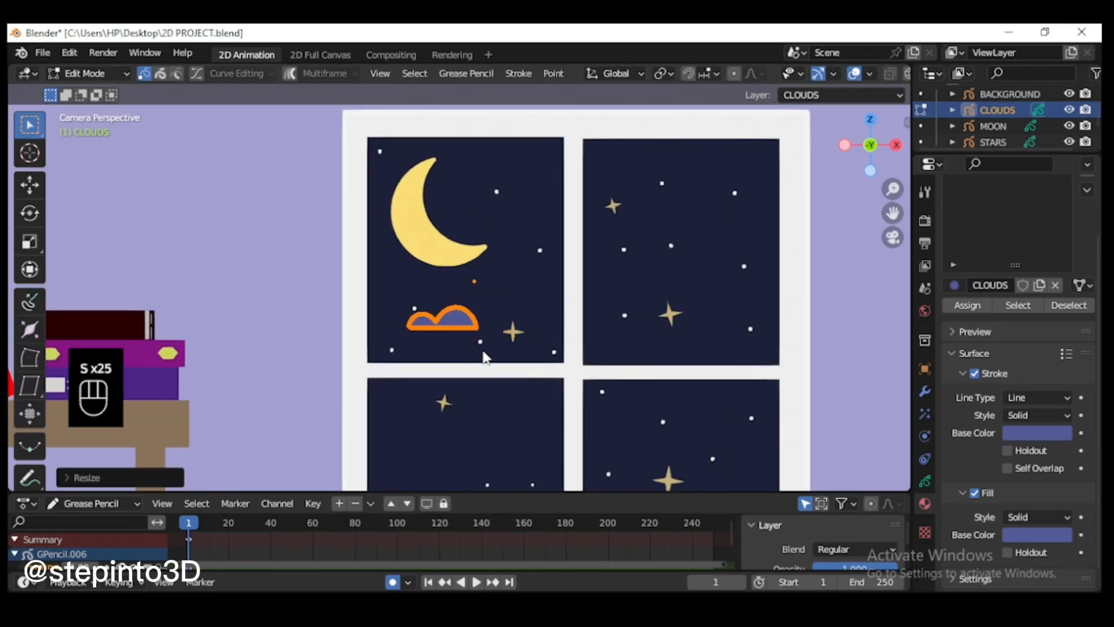
pyautogui.press('g')
pyautogui.keyDown('shift'); pyautogui.click(462, 348); pyautogui.keyUp('shift')
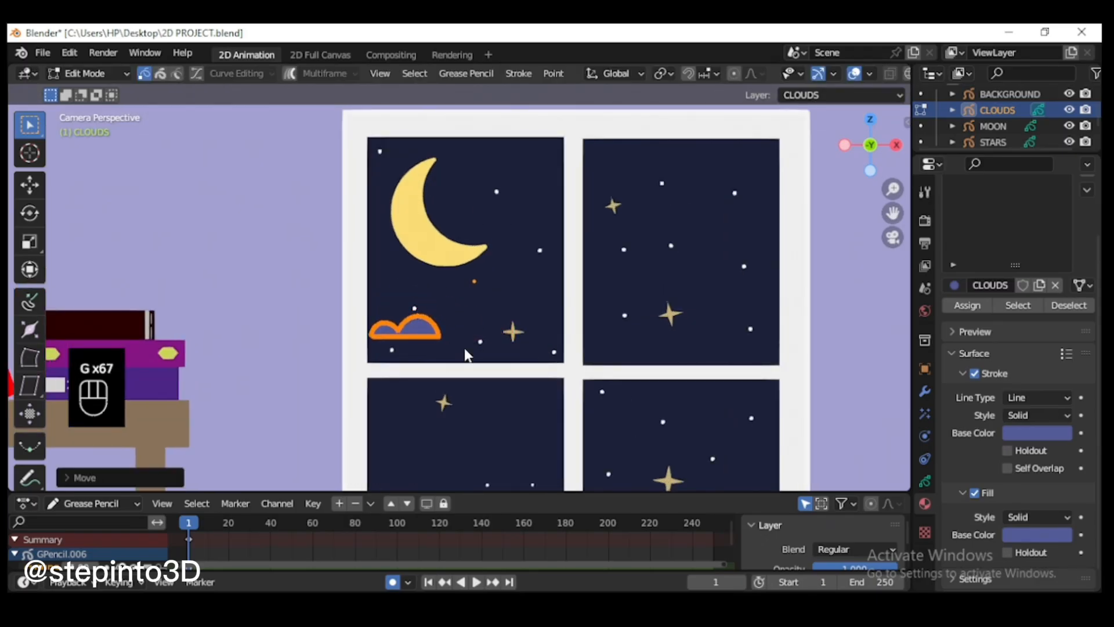
# Step: Duplicate the two-arch cloud into the top of the upper-right window pane, mirror it along global X and scale it down
pyautogui.hotkey('shift', 'd')
pyautogui.keyDown('shift'); pyautogui.click(691, 188); pyautogui.keyUp('shift')
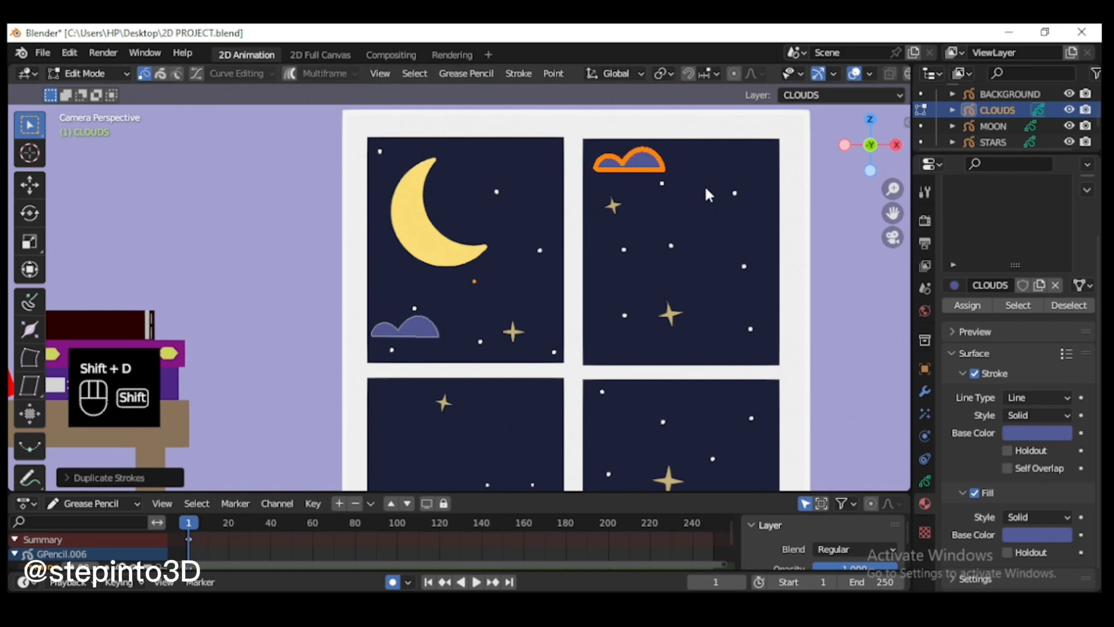
pyautogui.click(485, 74)
pyautogui.moveTo(505, 116)
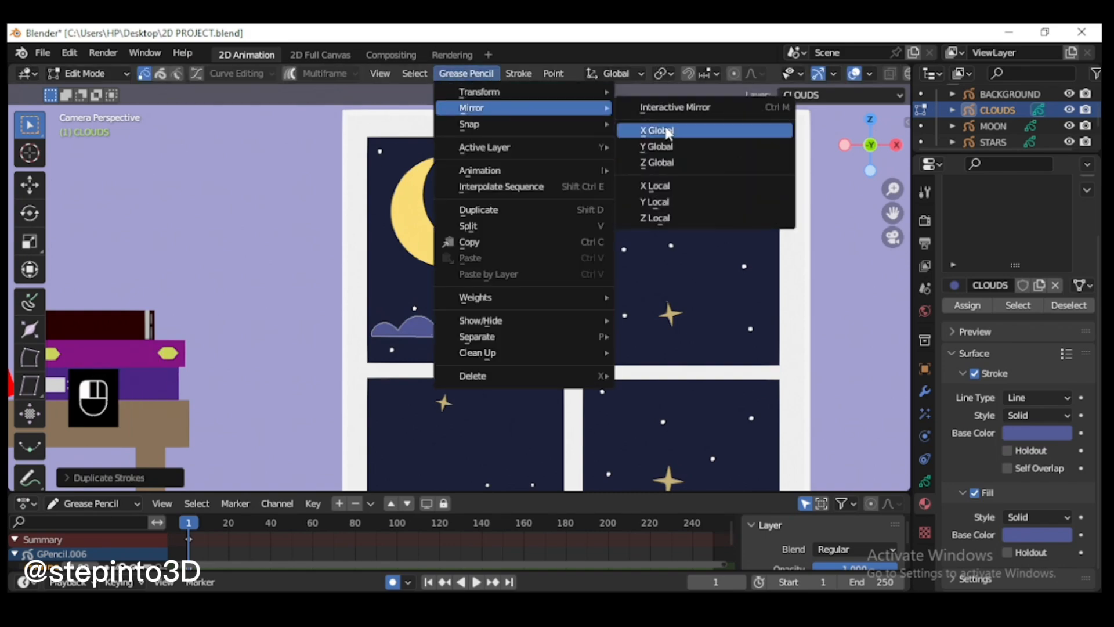
pyautogui.click(667, 131)
pyautogui.press('s')
pyautogui.click(689, 215)
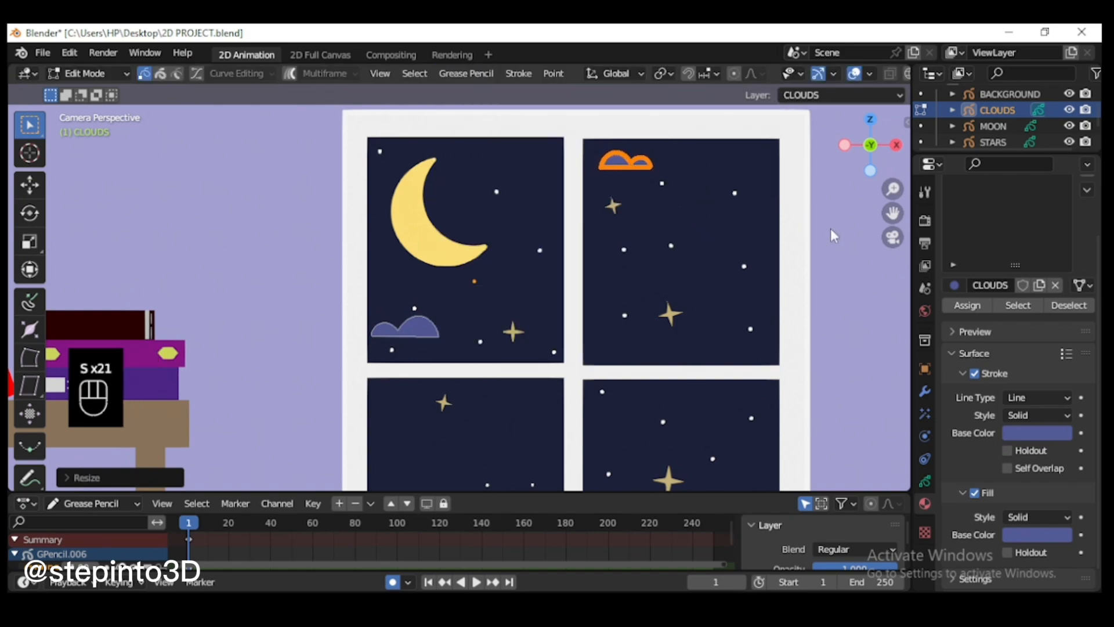
pyautogui.click(836, 232)
# Step: Scale down the four-arch cloud in the lower-right window pane and move it against the pane's left edge
pyautogui.scroll(-2, 894, 227)
pyautogui.moveTo(893, 213); pyautogui.dragTo(899, 122)
pyautogui.press('l')
pyautogui.press('s')
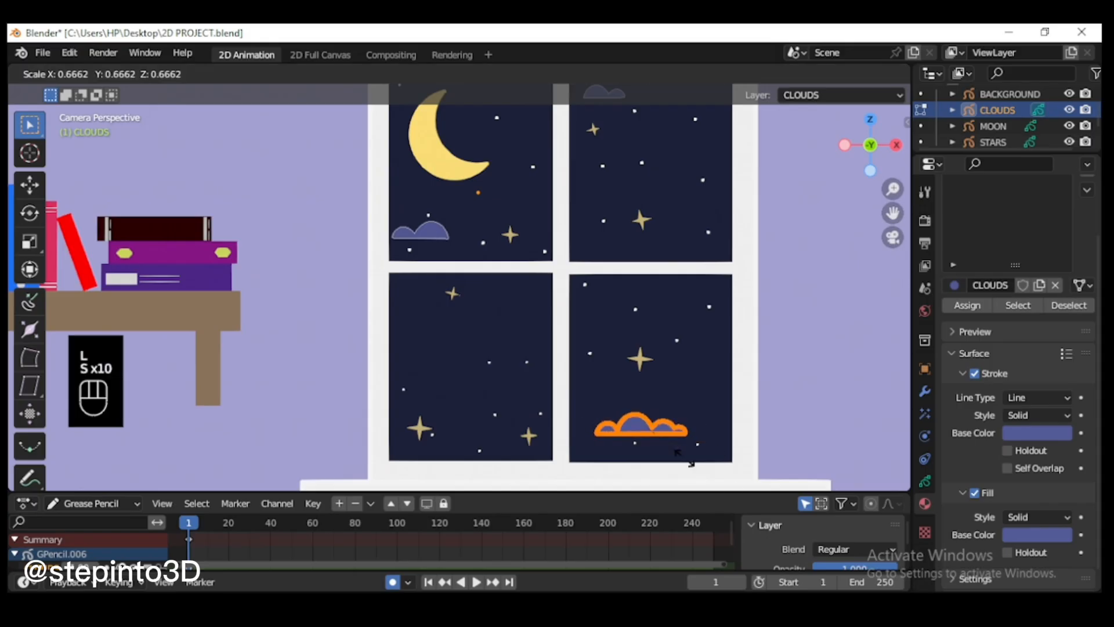
pyautogui.click(691, 459)
pyautogui.press('g')
pyautogui.click(633, 431)
# Step: Duplicate the four-arch cloud into the upper part of the lower-left window pane and mirror it along global X
pyautogui.hotkey('shift', 'd')
pyautogui.click(467, 354)
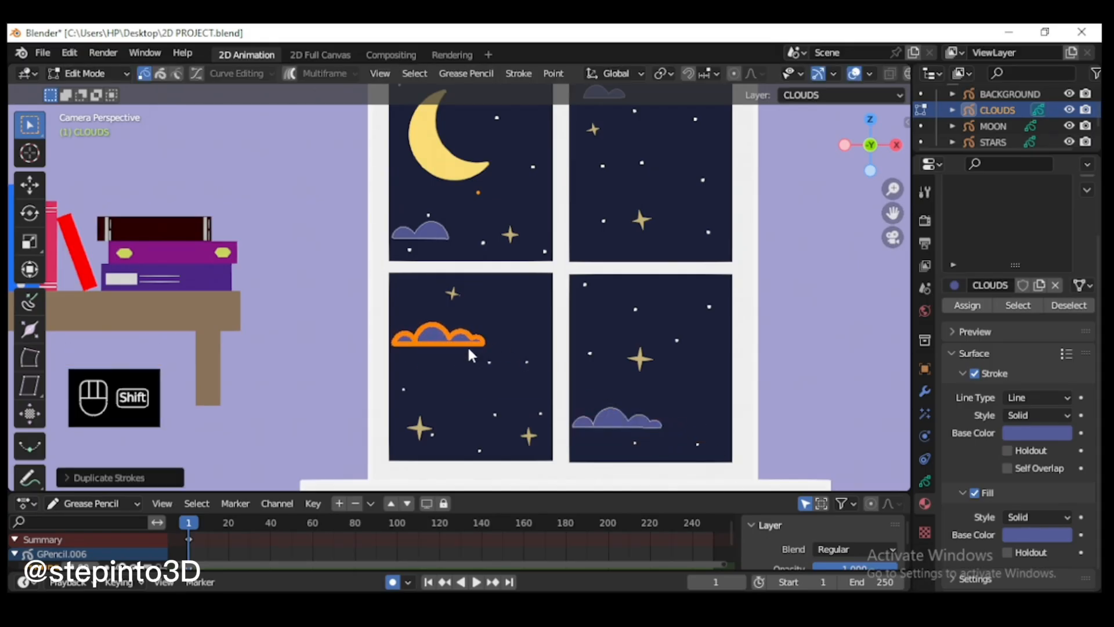
pyautogui.click(466, 73)
pyautogui.moveTo(472, 108)
pyautogui.click(684, 137)
pyautogui.click(650, 304)
# Step: Duplicate the lower-right pane's four-arch cloud into the middle of the upper-right pane and scale the copy down
pyautogui.scroll(-2, 650, 305)
pyautogui.press('End')
pyautogui.press('l')
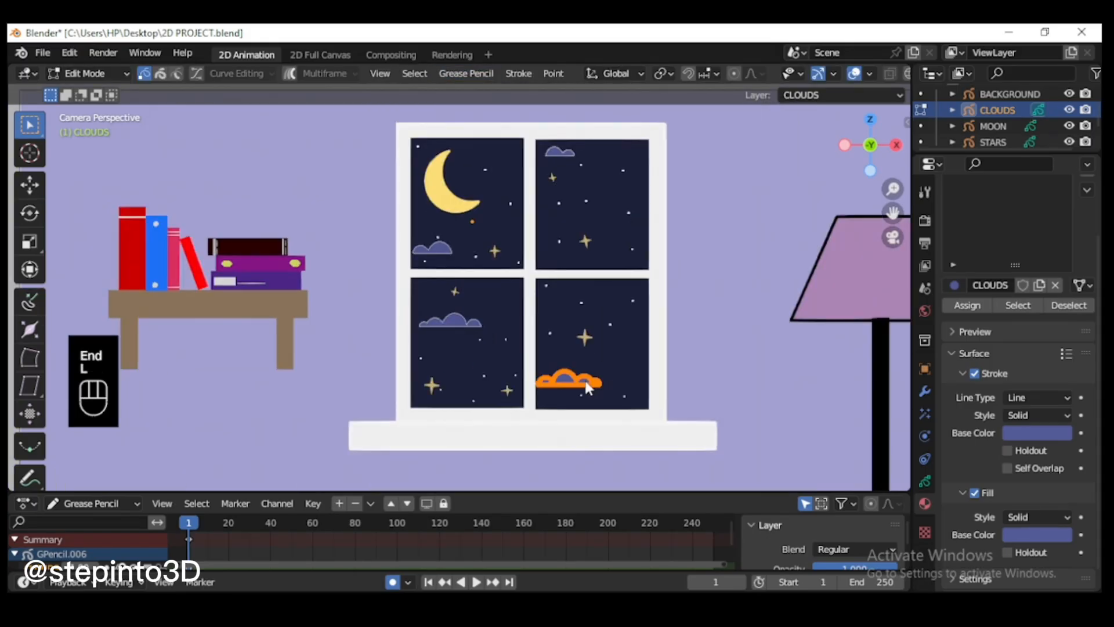
pyautogui.hotkey('shift', 'd')
pyautogui.click(595, 220)
pyautogui.press('s')
pyautogui.click(654, 247)
pyautogui.click(670, 262)
# Step: Return to Object Mode and add a blank Grease Pencil object to the scene
pyautogui.scroll(-4, 670, 262)
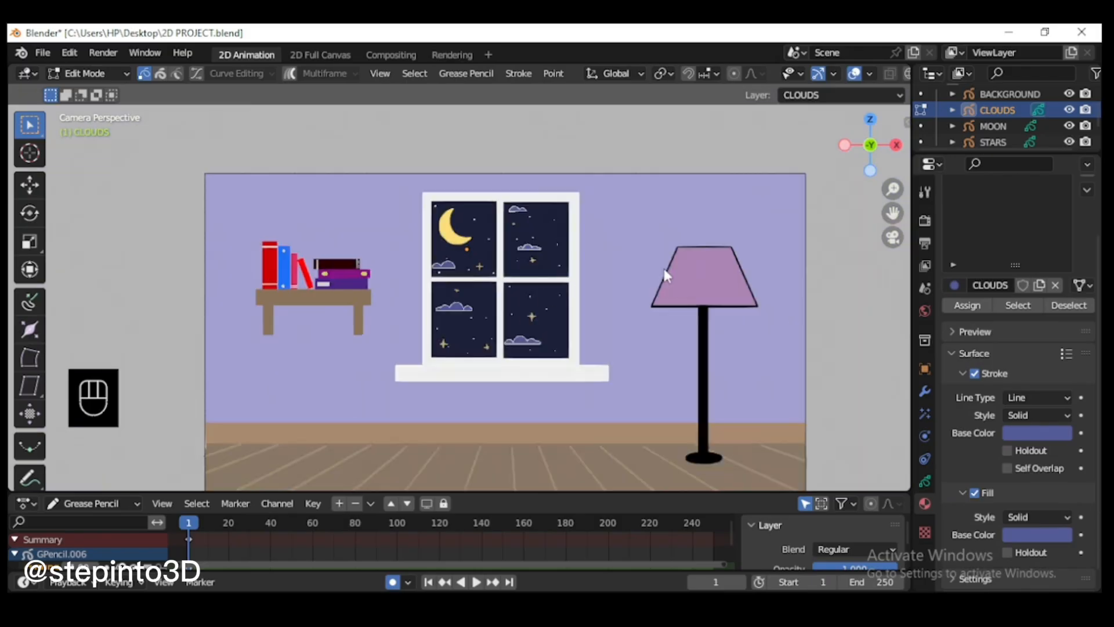
pyautogui.moveTo(893, 214); pyautogui.dragTo(892, 203)
pyautogui.scroll(1, 560, 259)
pyautogui.click(86, 81)
pyautogui.click(81, 70)
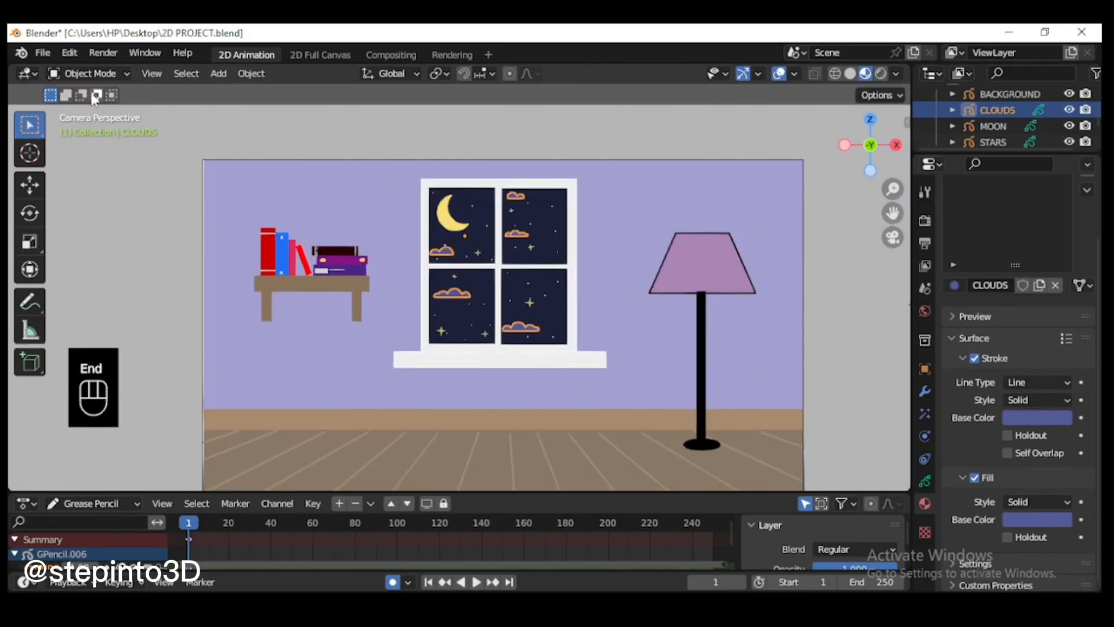
pyautogui.scroll(2, 979, 107)
pyautogui.click(218, 73)
pyautogui.moveTo(279, 188)
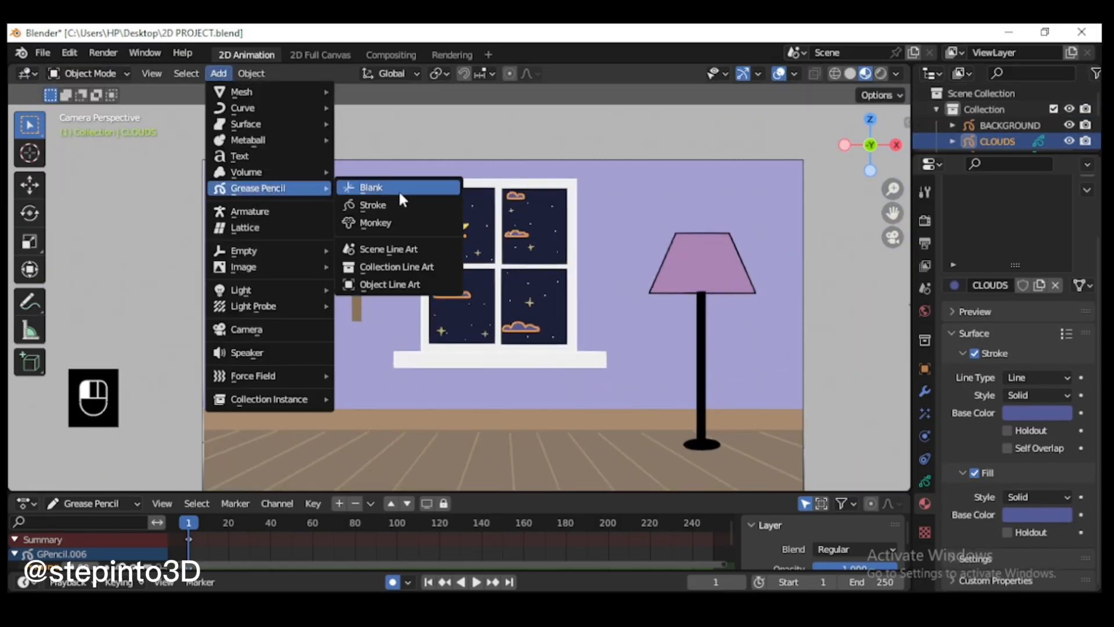
pyautogui.click(400, 186)
pyautogui.scroll(-2, 1000, 127)
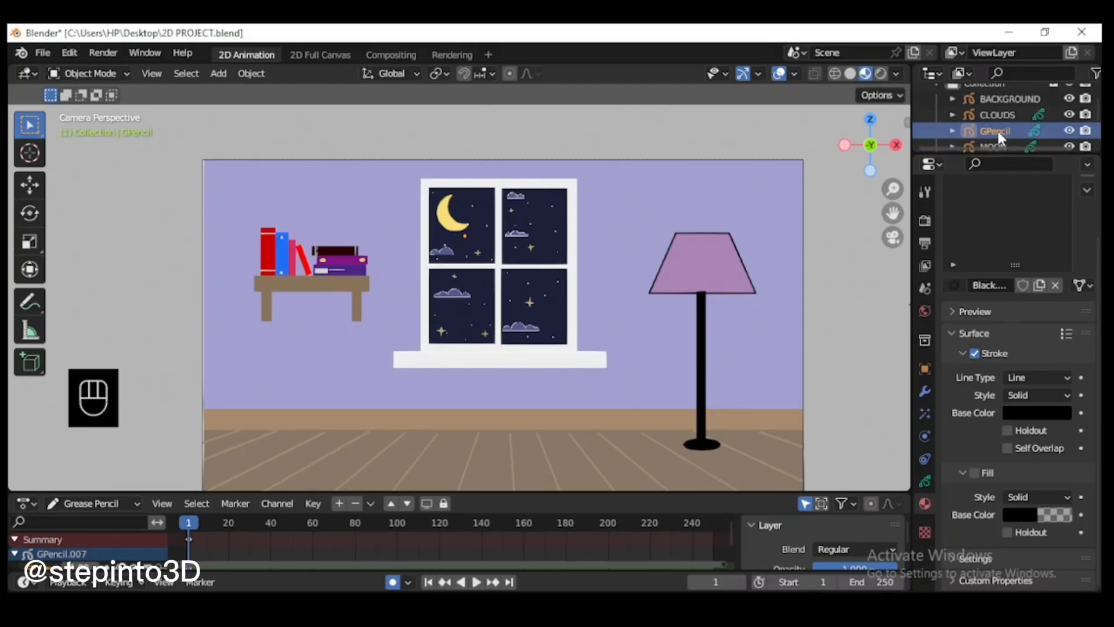
# Step: Rename the new Grease Pencil object to CAT
pyautogui.moveTo(1005, 154); pyautogui.dragTo(1002, 158)
pyautogui.doubleClick(1001, 152)
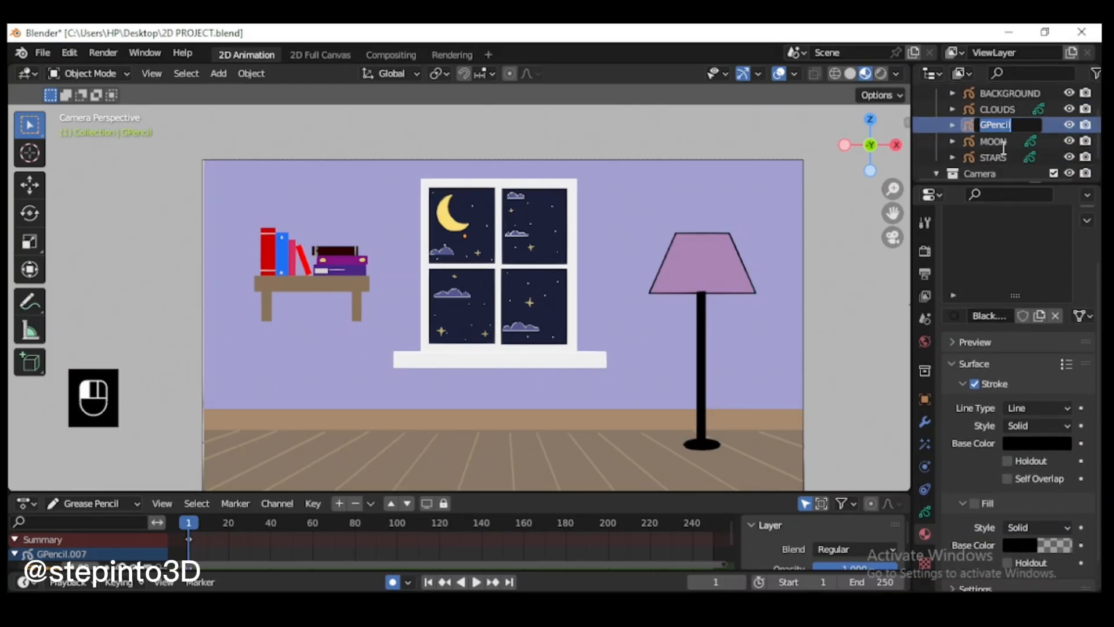
pyautogui.click(1004, 136)
pyautogui.doubleClick(1016, 125)
pyautogui.press('Return')
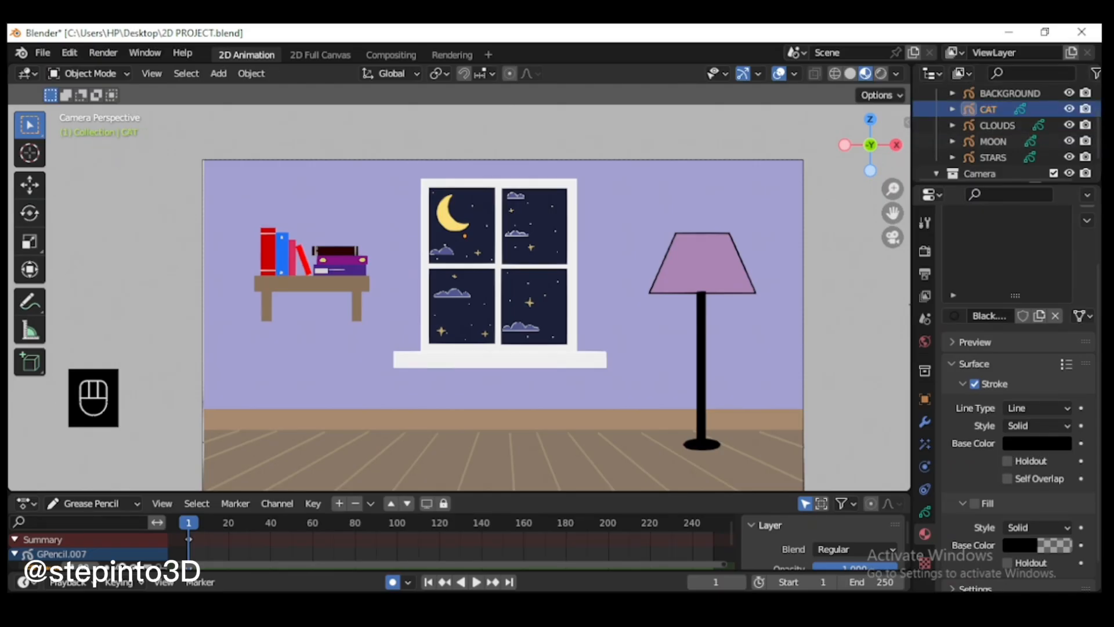
# Step: Switch the CAT object to Draw Mode and rename its drawing layer
pyautogui.scroll(-1, 621, 200)
pyautogui.click(92, 73)
pyautogui.click(88, 144)
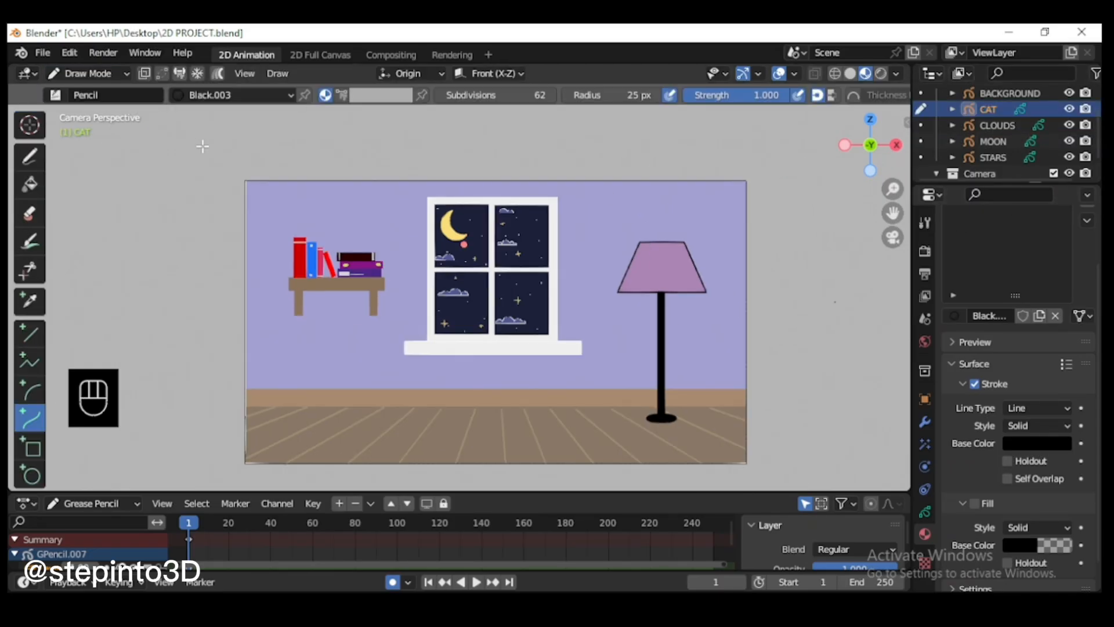
pyautogui.click(927, 511)
pyautogui.doubleClick(978, 235)
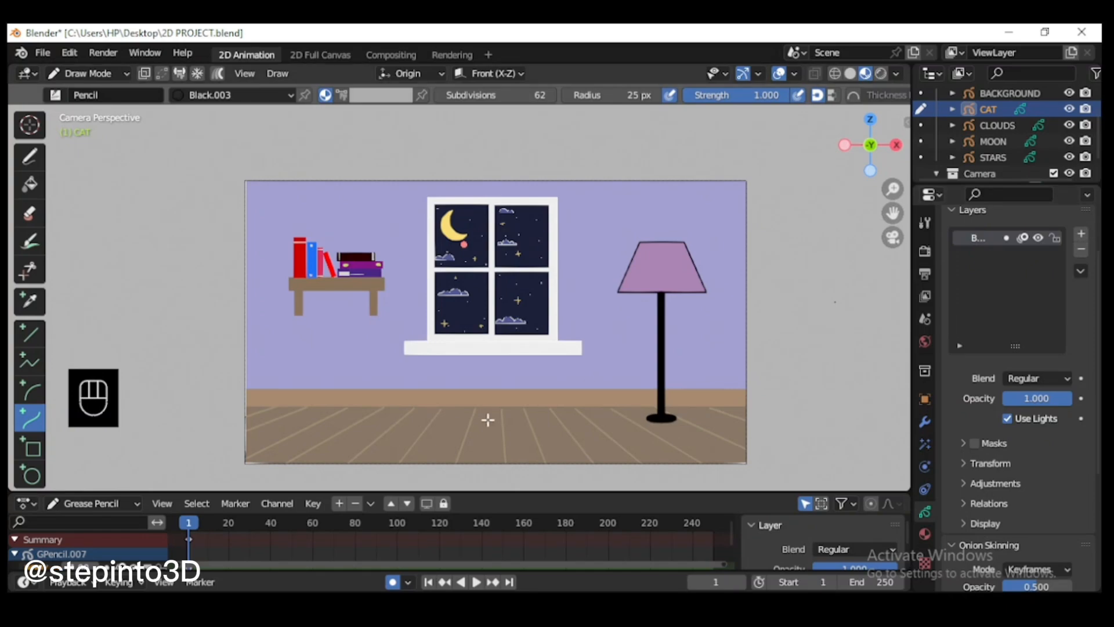
pyautogui.scroll(1, 488, 419)
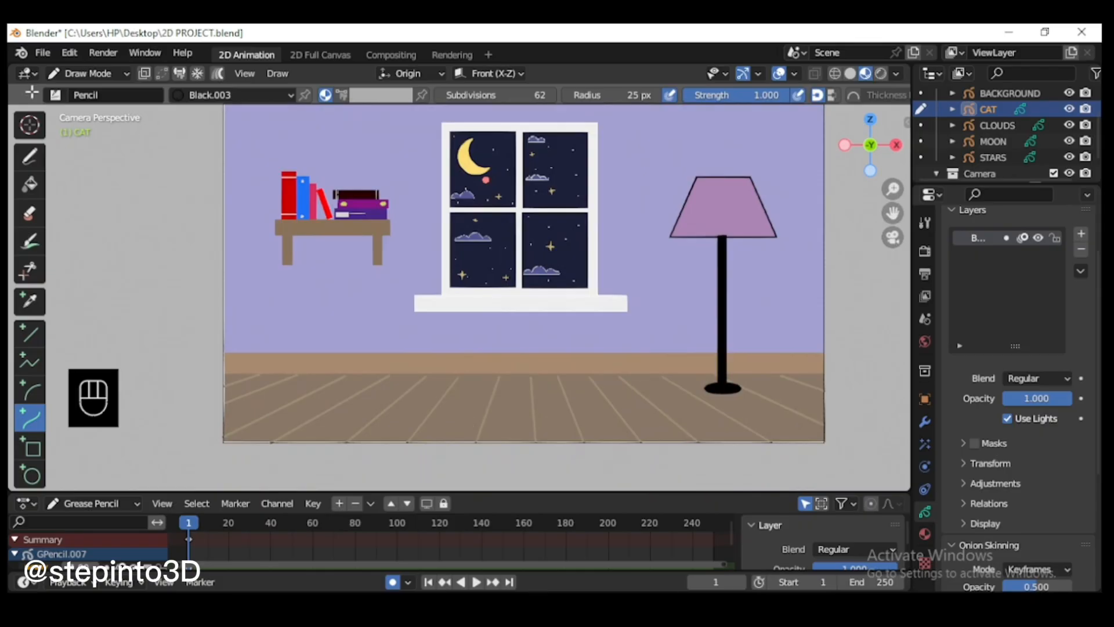
# Step: Return to Object Mode, select the BACKGROUND object and put it in Draw Mode
pyautogui.click(92, 74)
pyautogui.click(87, 88)
pyautogui.scroll(2, 1009, 98)
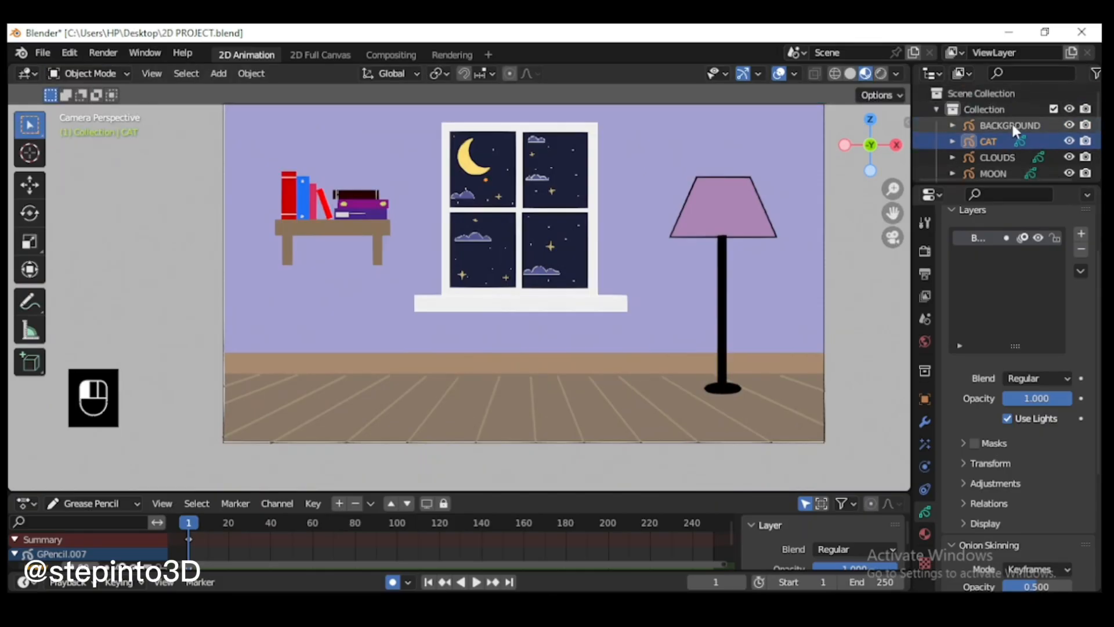
pyautogui.click(1011, 123)
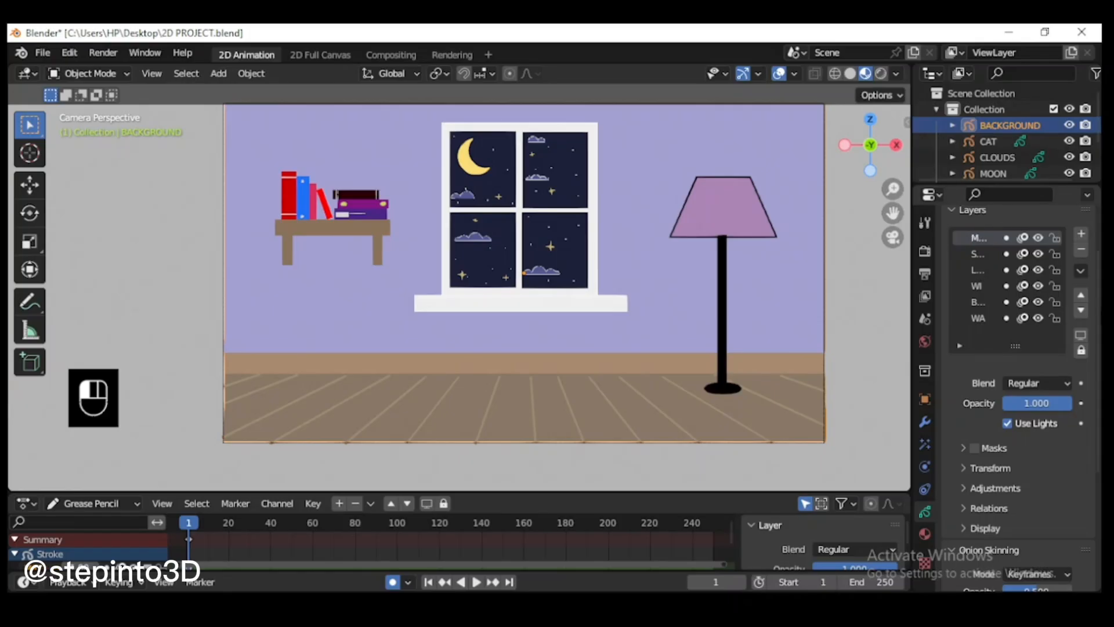
pyautogui.click(91, 73)
pyautogui.click(105, 145)
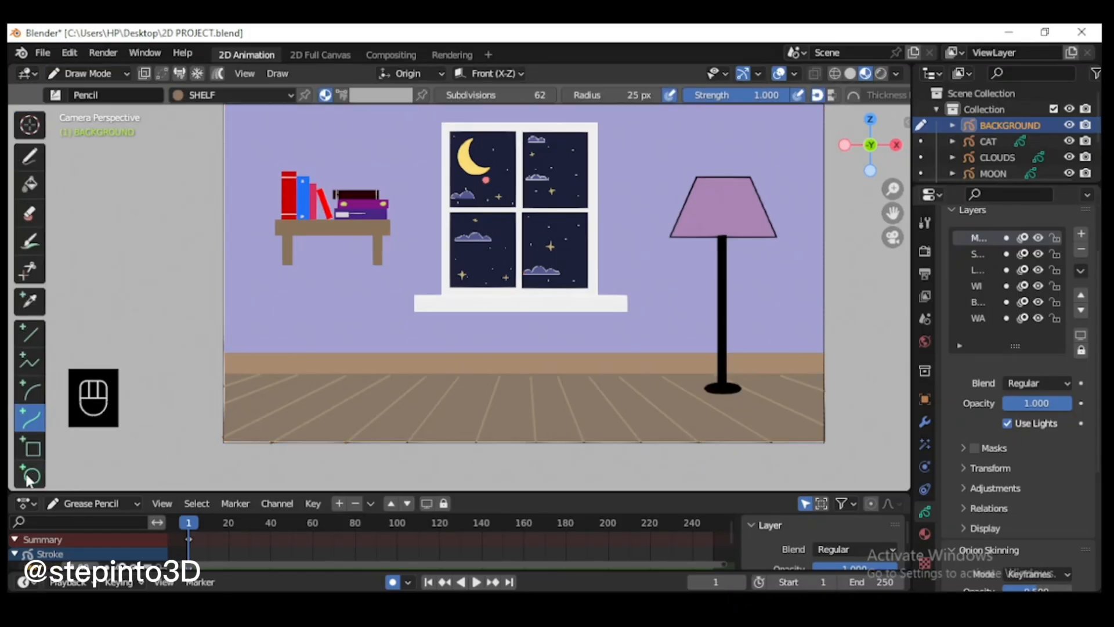
# Step: Add a new material to the BACKGROUND object with the stroke disabled and a dark grey solid fill enabled
pyautogui.click(924, 533)
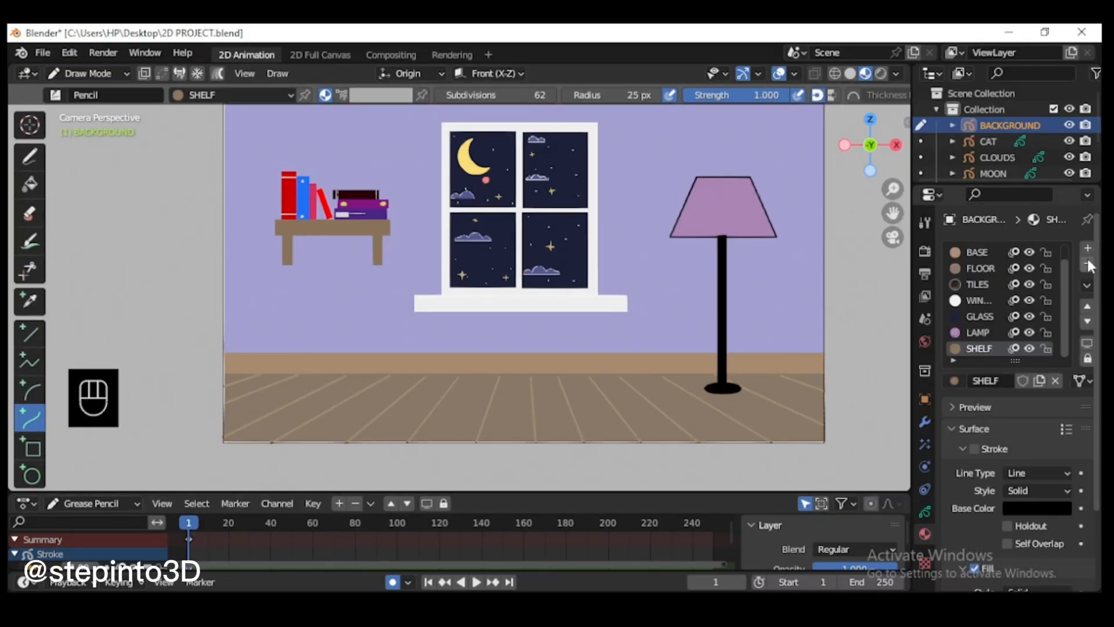
pyautogui.click(1088, 254)
pyautogui.click(1018, 381)
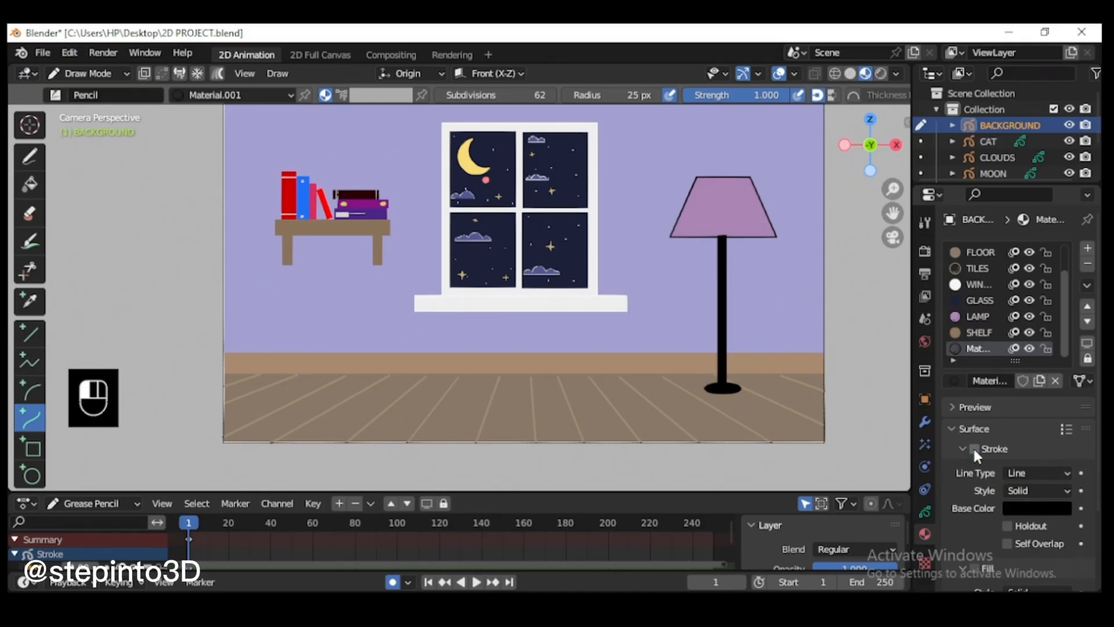
pyautogui.scroll(-4, 987, 465)
pyautogui.click(1035, 508)
pyautogui.moveTo(1062, 397); pyautogui.dragTo(1061, 372)
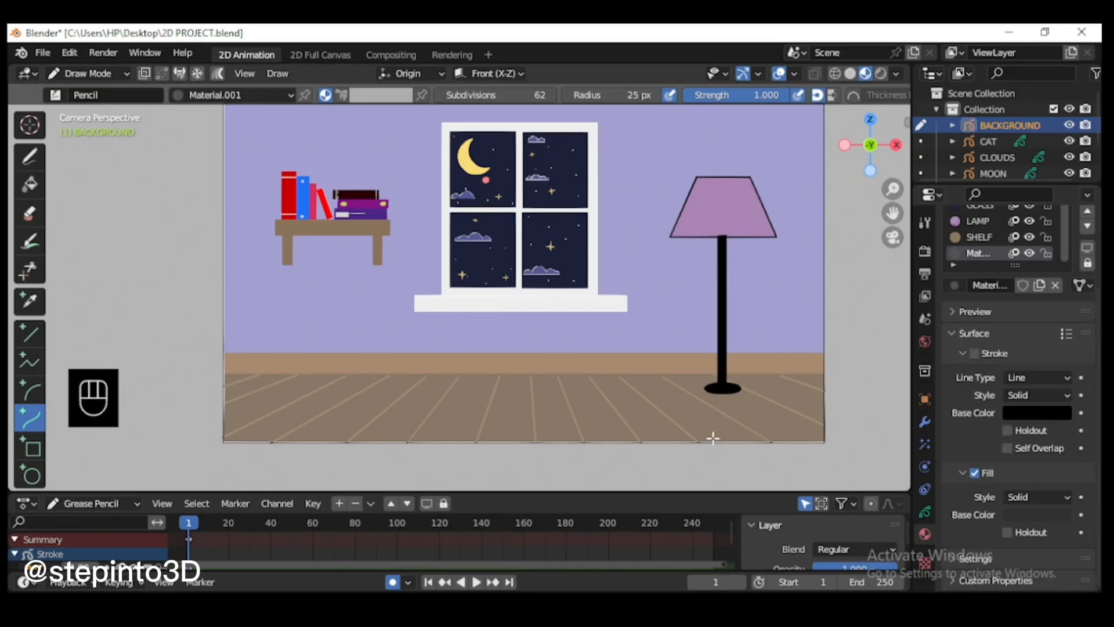
# Step: Using the Circle tool with 60 subdivisions, draw a wide flat oval rug on the floor beneath the window
pyautogui.click(31, 476)
pyautogui.click(535, 96)
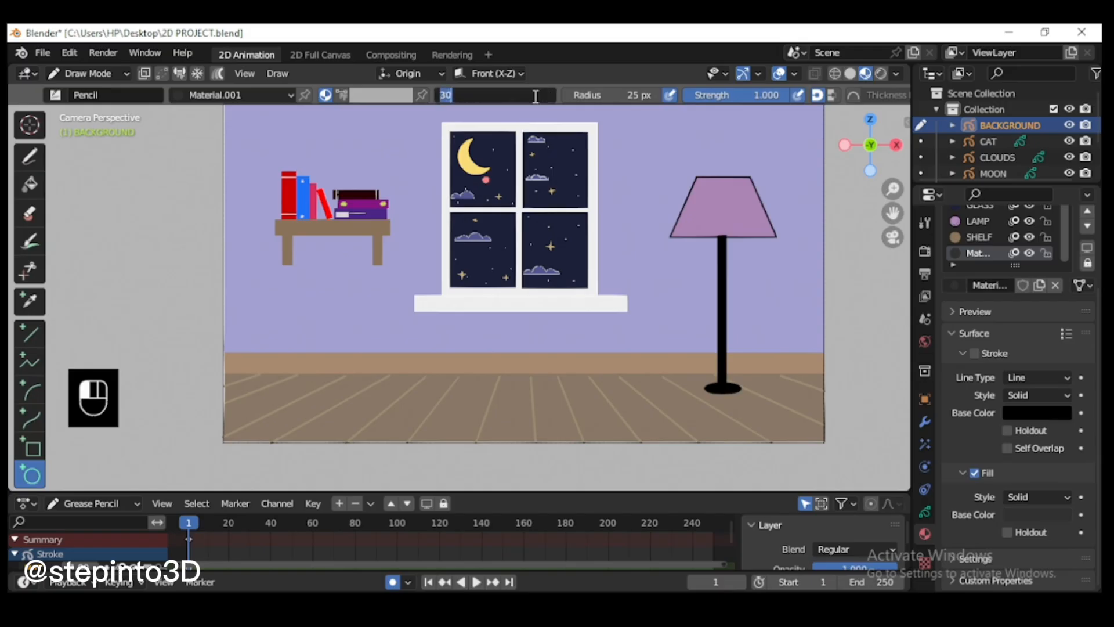
pyautogui.click(498, 397)
pyautogui.scroll(1, 324, 429)
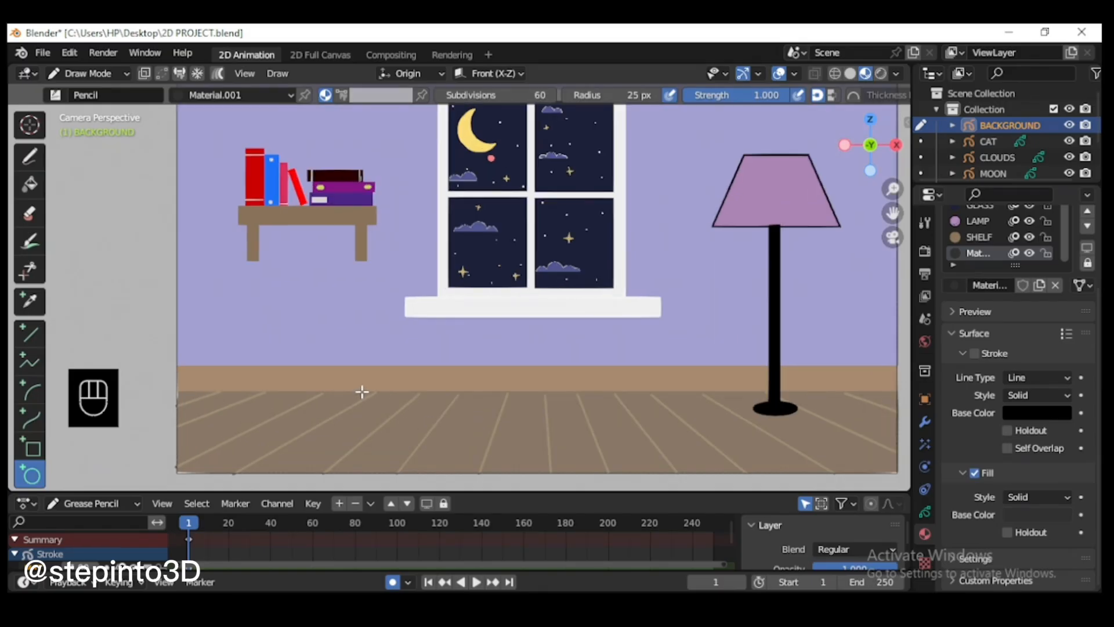
pyautogui.moveTo(362, 393); pyautogui.dragTo(737, 475)
pyautogui.press('Return')
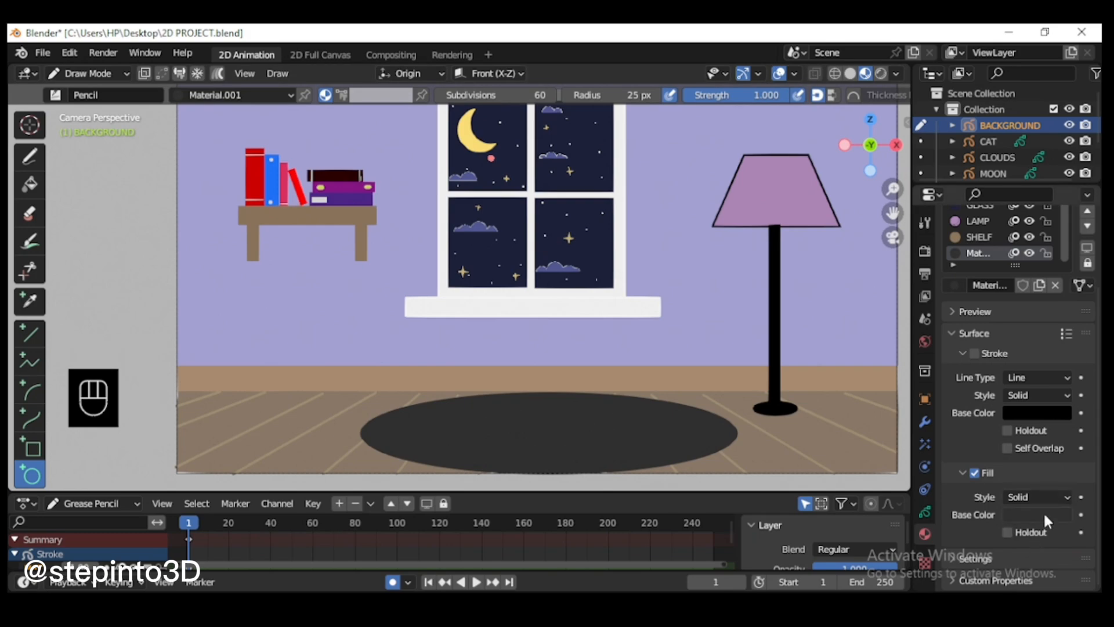
# Step: Change the fill base color of the rug's material to dark purple
pyautogui.click(1044, 515)
pyautogui.click(1019, 367)
pyautogui.moveTo(1059, 377); pyautogui.dragTo(1059, 376)
pyautogui.click(1030, 358)
pyautogui.scroll(-2, 693, 254)
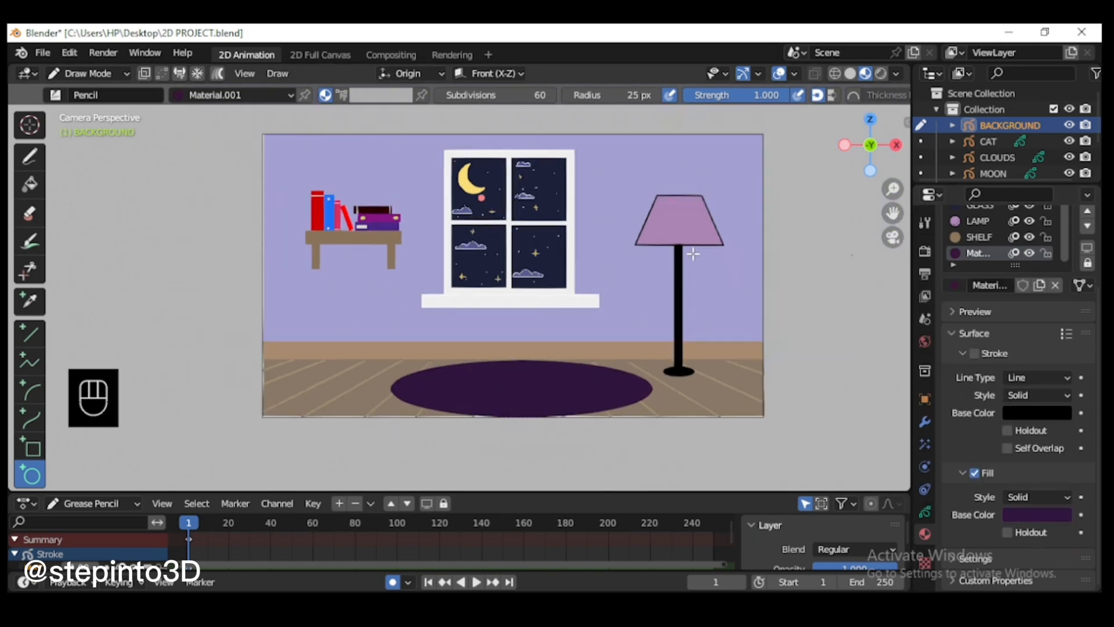
pyautogui.scroll(1, 692, 253)
# Step: Return to Object Mode, select the CAT object and rename its black material to BODY
pyautogui.click(95, 73)
pyautogui.click(104, 92)
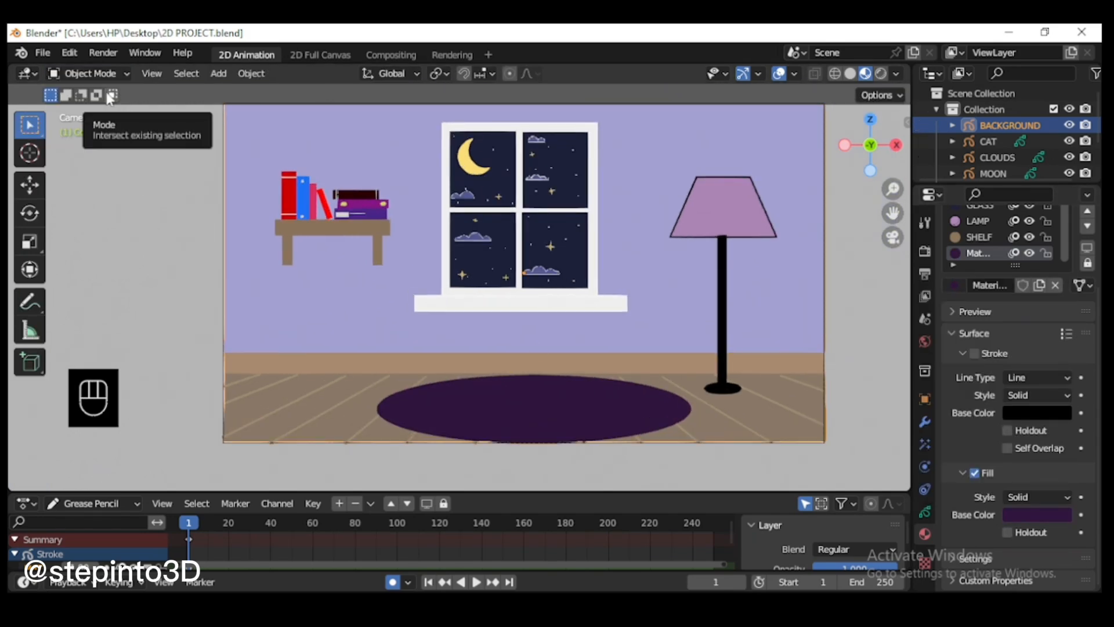
pyautogui.click(986, 141)
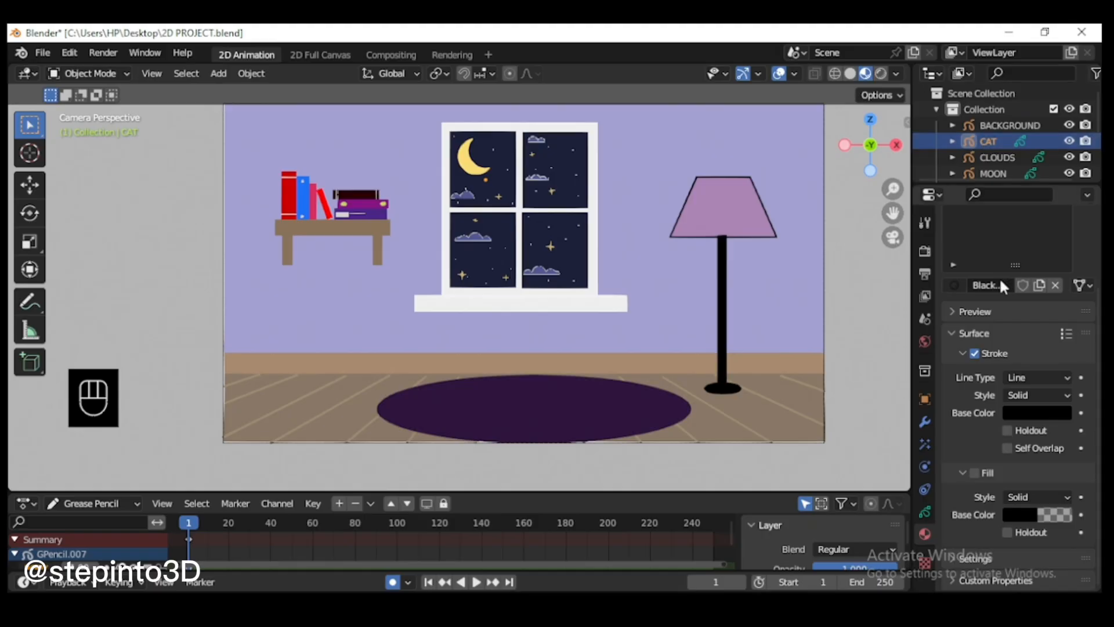
pyautogui.click(925, 512)
pyautogui.scroll(-7, 983, 237)
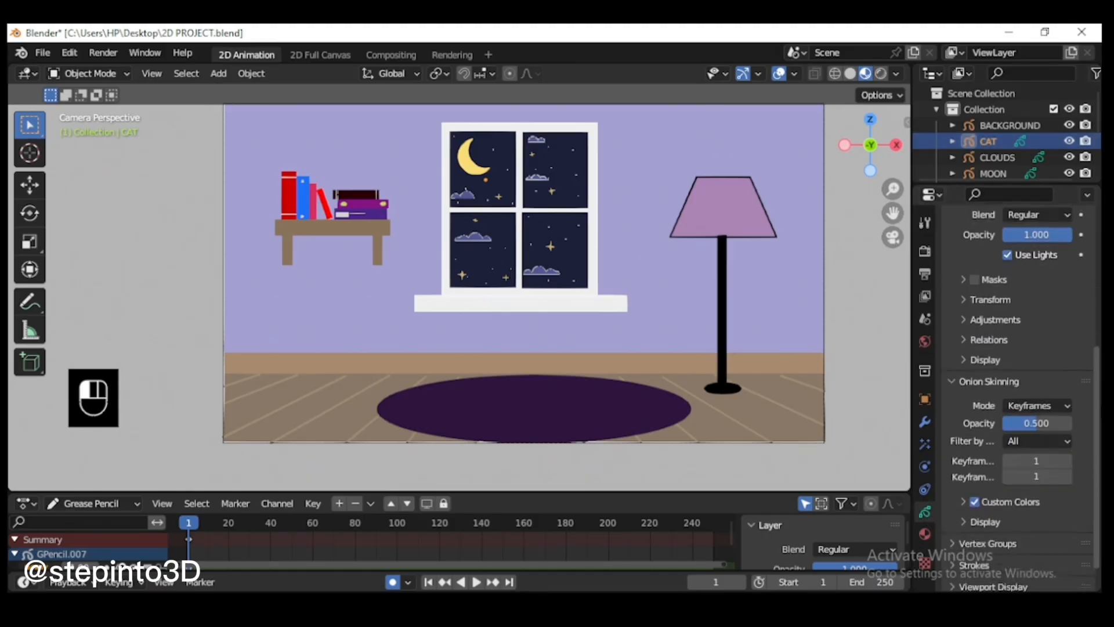
pyautogui.click(925, 534)
pyautogui.scroll(3, 992, 282)
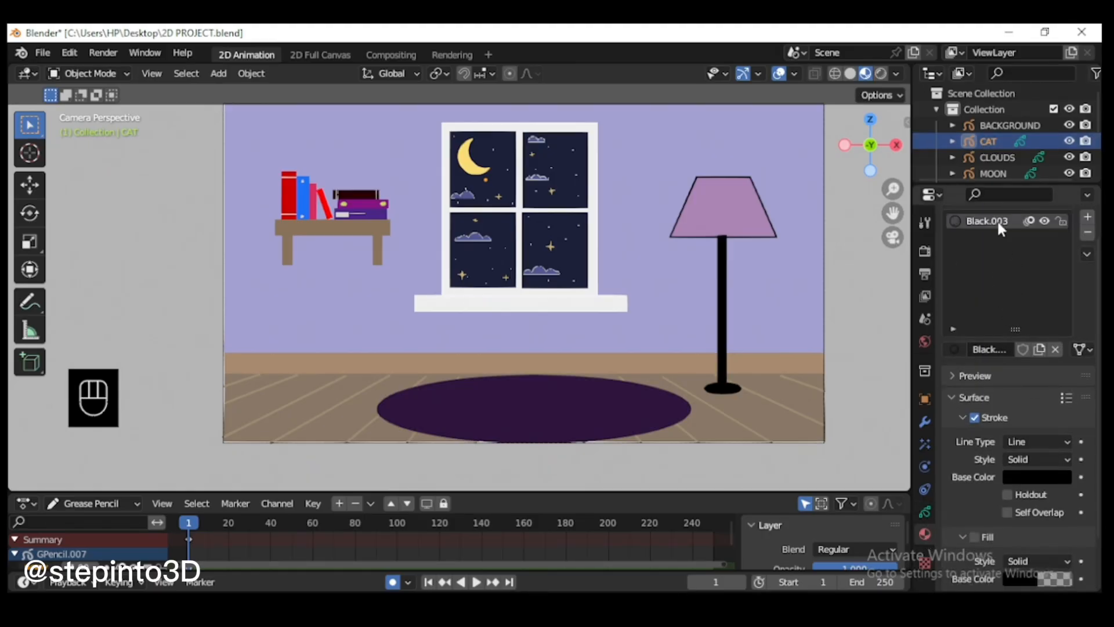
pyautogui.doubleClick(997, 220)
pyautogui.write('BODY')
pyautogui.scroll(-3, 1015, 348)
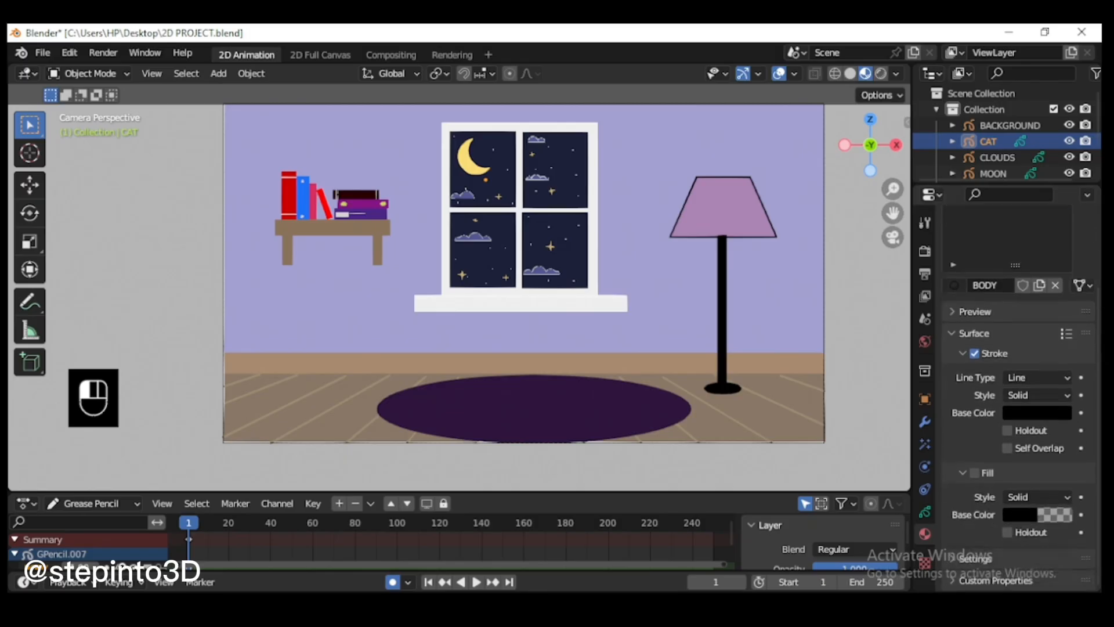
# Step: Set the BODY material's fill base color to hex D65EAB with an alpha of 1
pyautogui.click(1020, 514)
pyautogui.click(1017, 445)
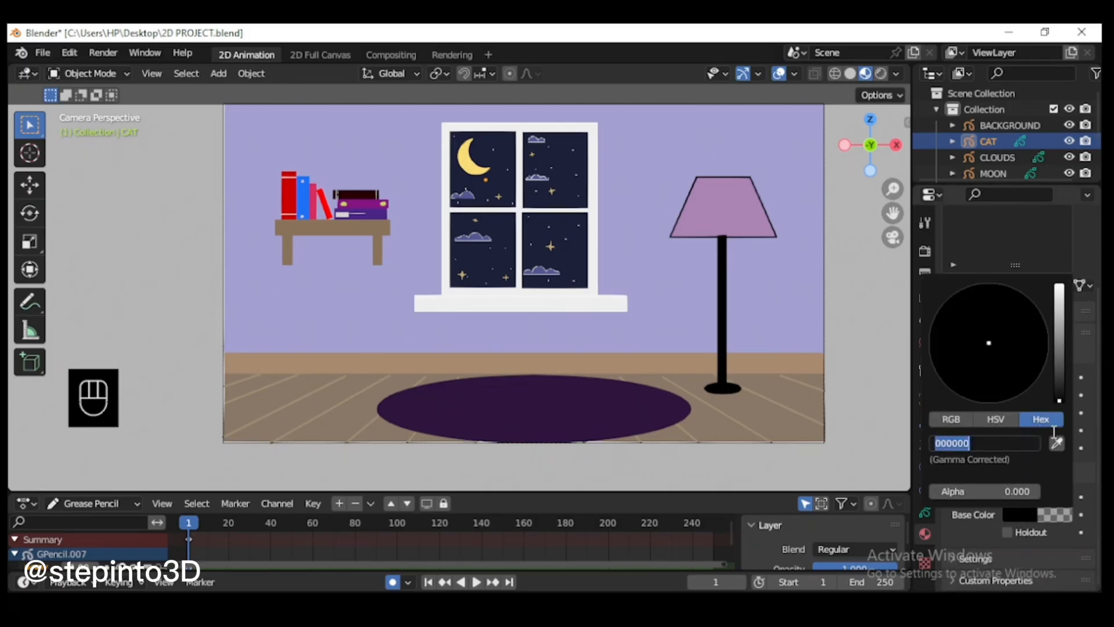
pyautogui.write('D65EAB')
pyautogui.press('Return')
pyautogui.click(1022, 493)
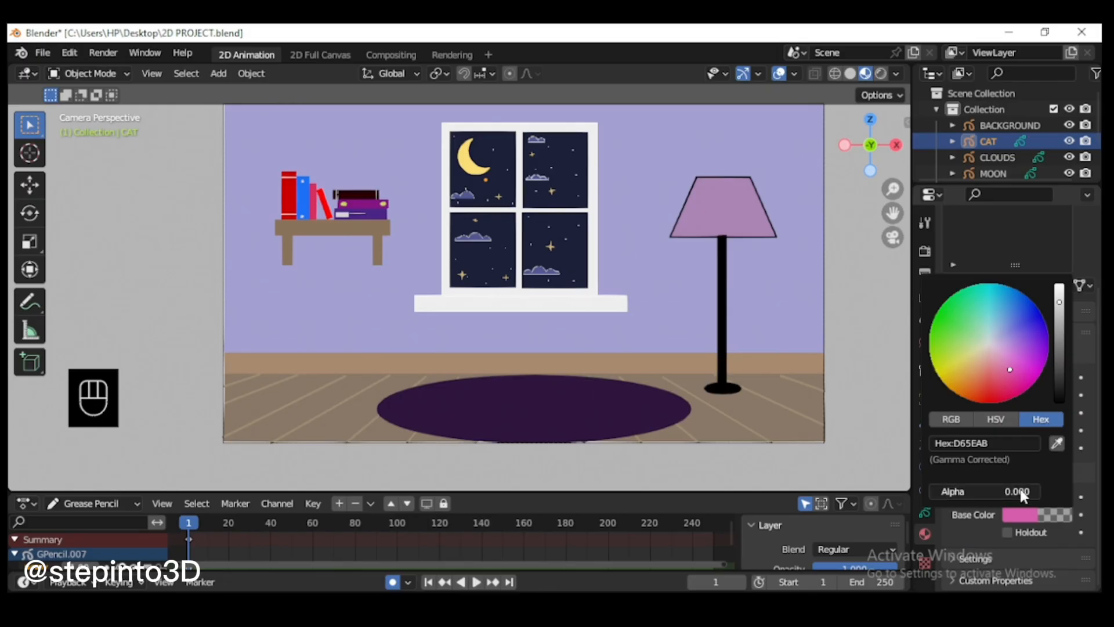
pyautogui.write('1')
pyautogui.press('Return')
# Step: Put the CAT object in Draw Mode with the Curve tool active and isolate it in local view
pyautogui.scroll(1, 472, 347)
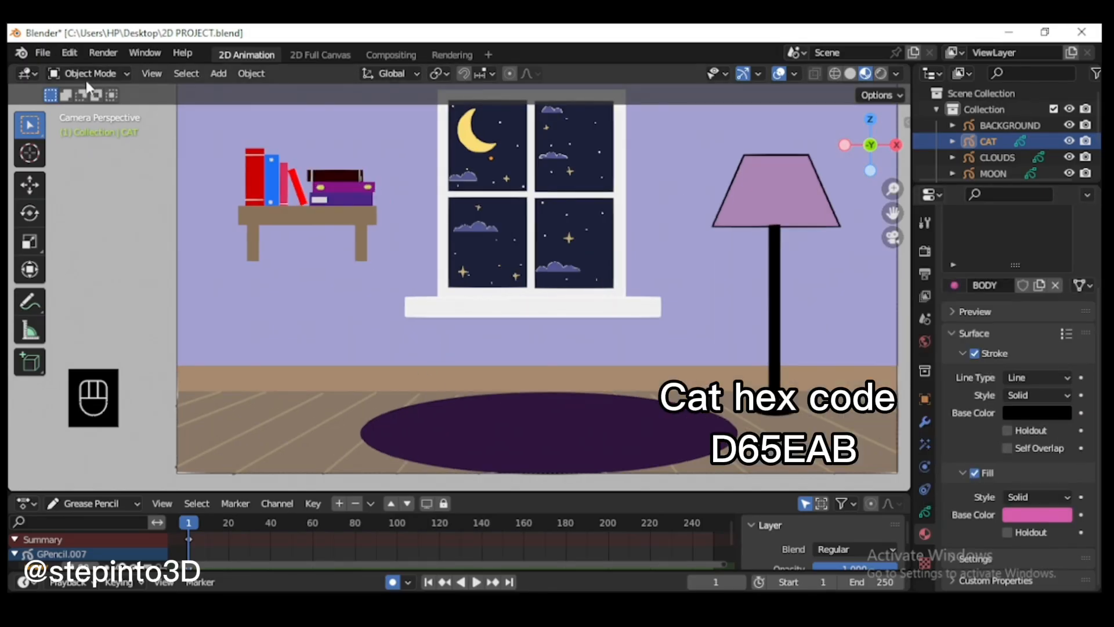
pyautogui.click(90, 73)
pyautogui.click(90, 143)
pyautogui.click(30, 418)
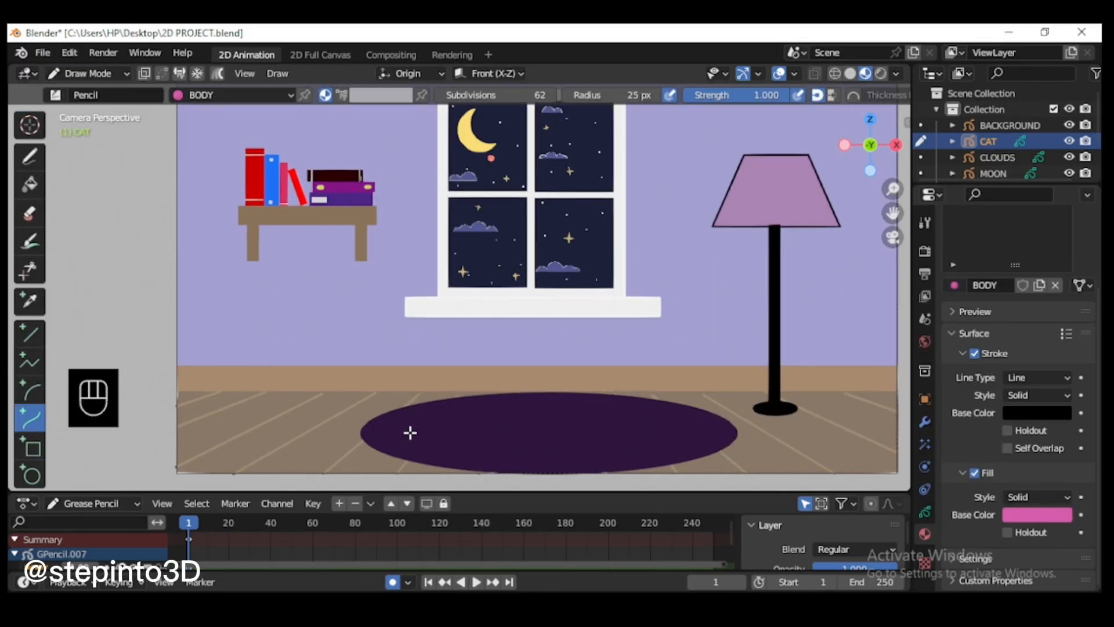
pyautogui.press('KP_Divide')
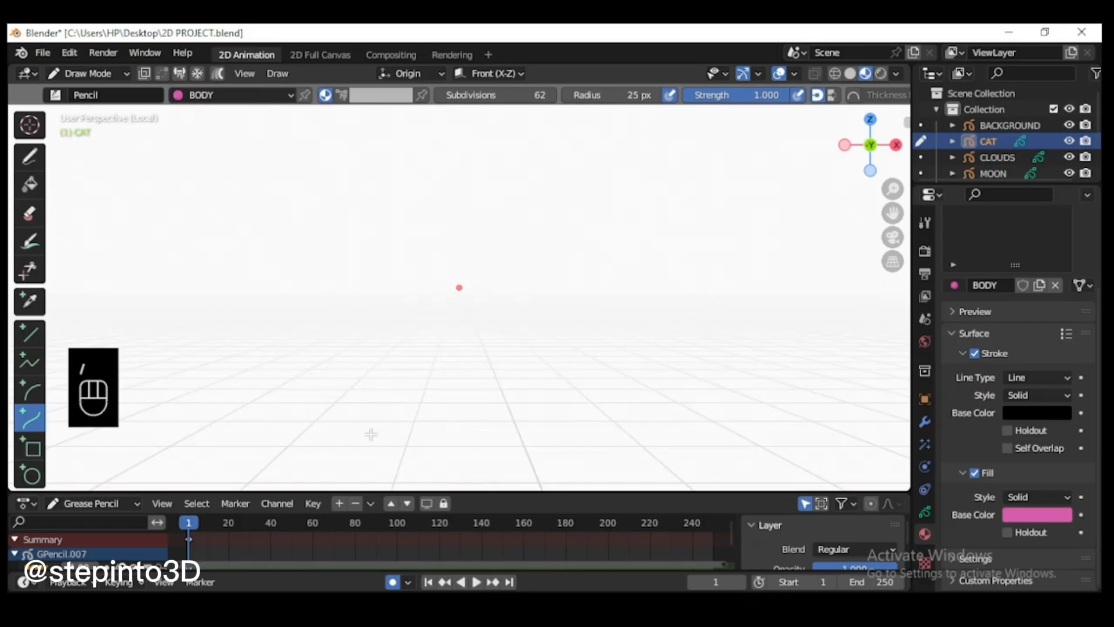
pyautogui.moveTo(371, 434); pyautogui.dragTo(505, 435)
pyautogui.hotkey('ctrl', 'z')
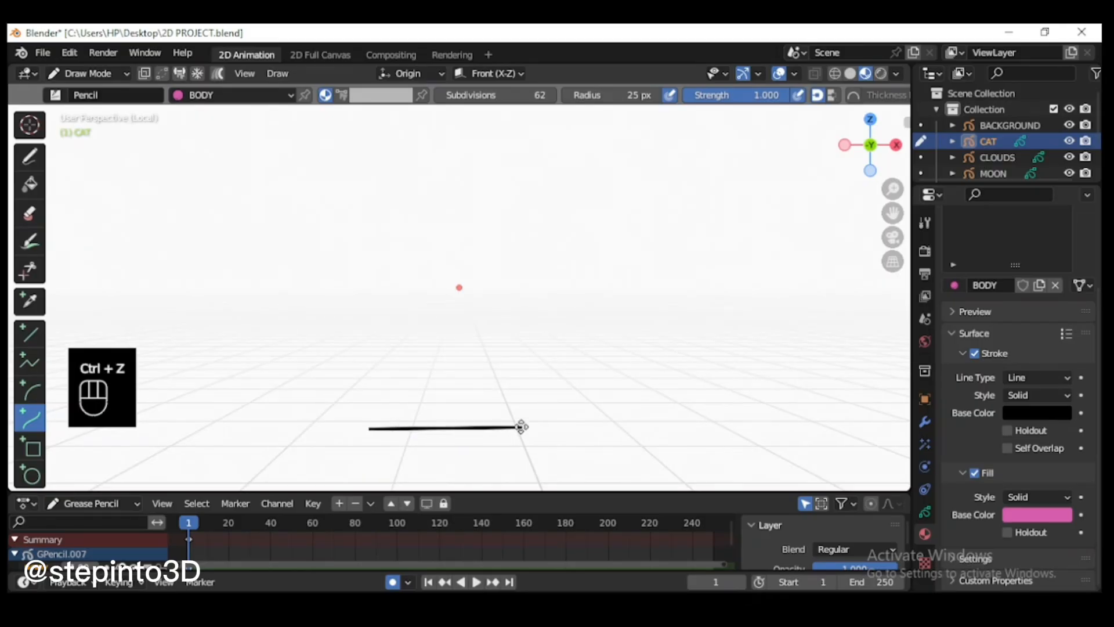
pyautogui.moveTo(502, 428); pyautogui.dragTo(485, 430)
pyautogui.press('Return')
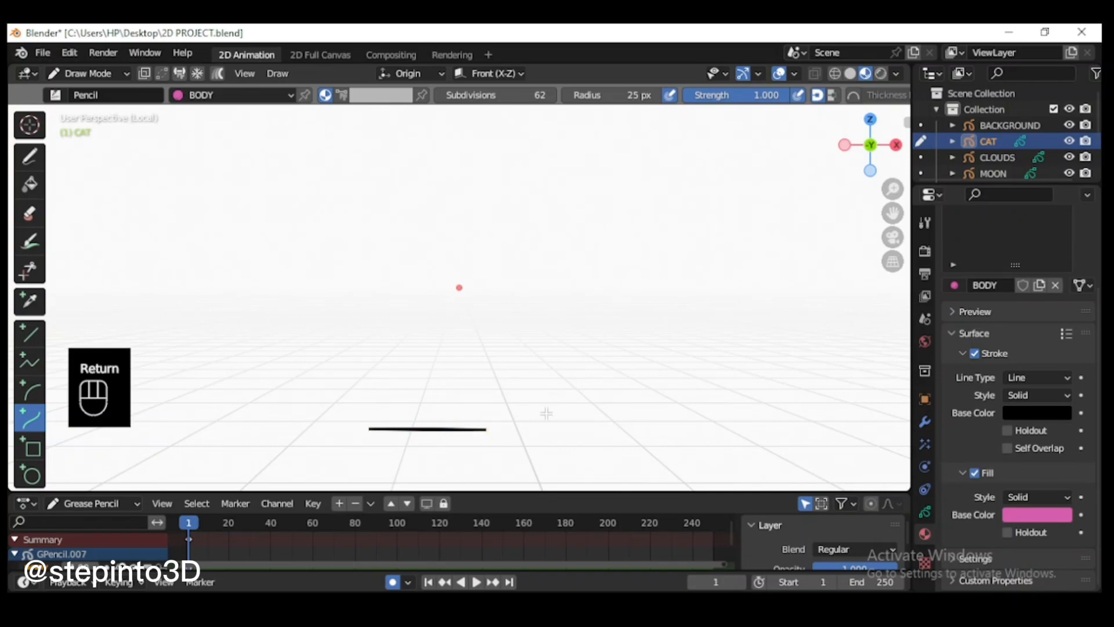
pyautogui.hotkey('ctrl', 'z')
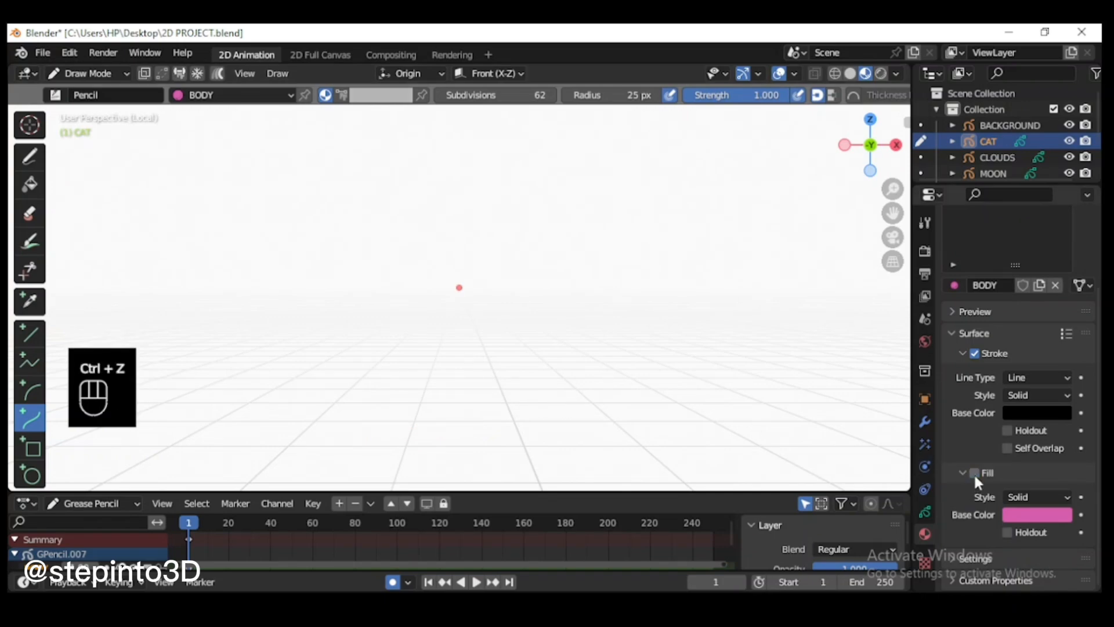
# Step: Turn off the BODY material's fill and draw a curve bent into a small arch for the cat's head
pyautogui.moveTo(364, 436)
pyautogui.mouseDown()
pyautogui.moveTo(510, 435)
pyautogui.moveTo(486, 434)
pyautogui.mouseUp()
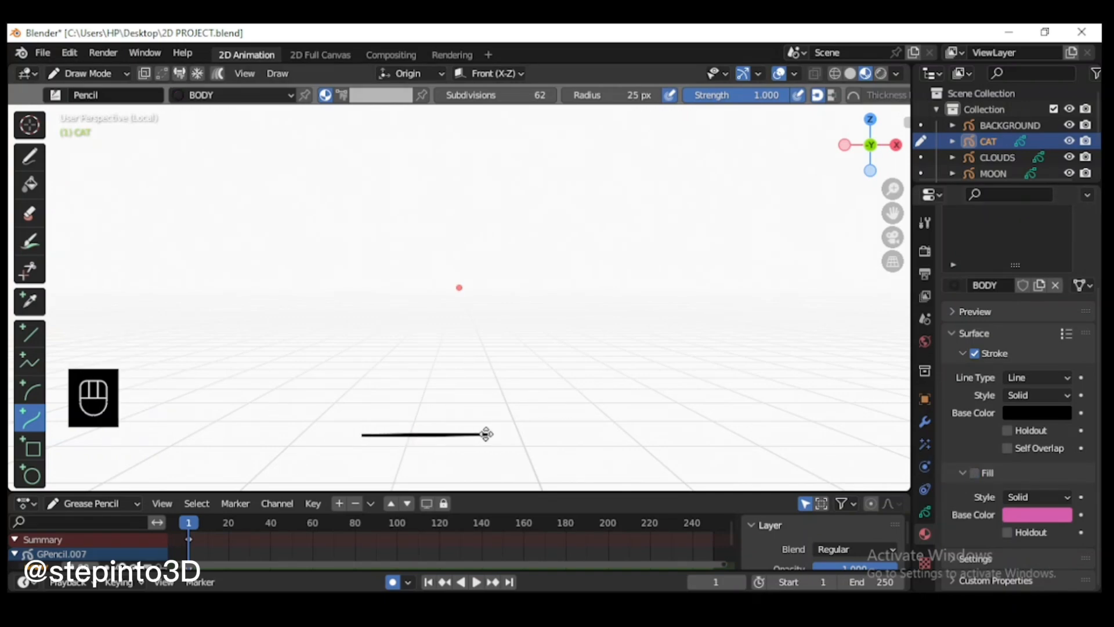
pyautogui.moveTo(403, 435); pyautogui.dragTo(404, 358)
pyautogui.moveTo(444, 436); pyautogui.dragTo(470, 383)
pyautogui.moveTo(402, 361)
pyautogui.mouseDown()
pyautogui.moveTo(386, 361)
pyautogui.moveTo(389, 351)
pyautogui.mouseUp()
pyautogui.moveTo(470, 383); pyautogui.dragTo(479, 374)
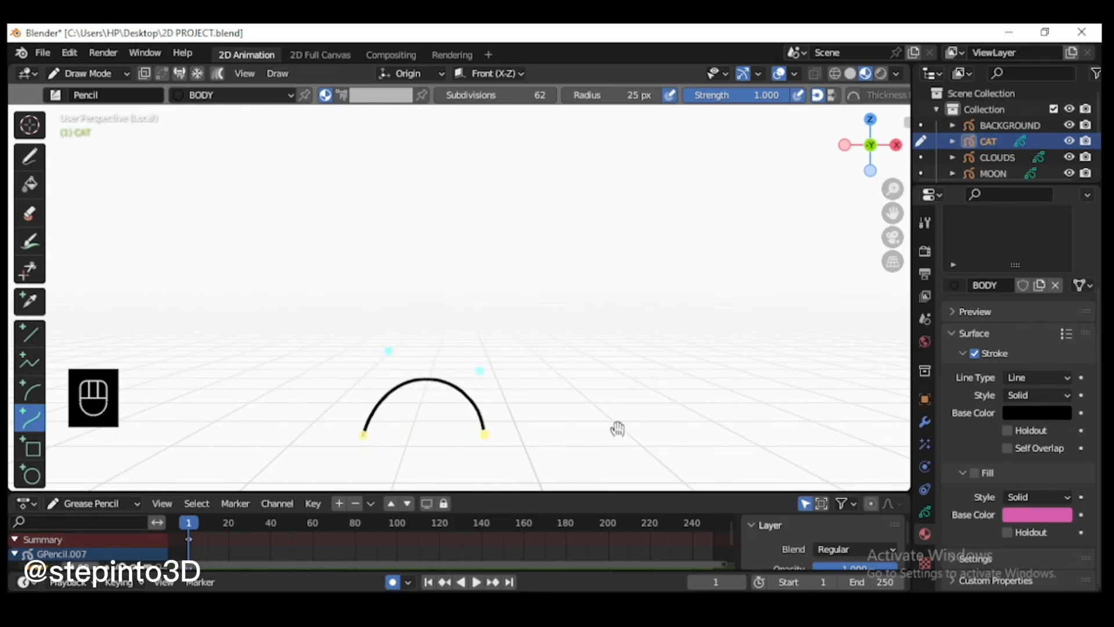
# Step: Extrude the curve from the small arch's right end and bend the new segment into a larger, wider arch for the cat's back
pyautogui.press('e')
pyautogui.click(674, 433)
pyautogui.moveTo(547, 443); pyautogui.dragTo(543, 285)
pyautogui.moveTo(615, 441); pyautogui.dragTo(668, 357)
pyautogui.moveTo(542, 284); pyautogui.dragTo(532, 283)
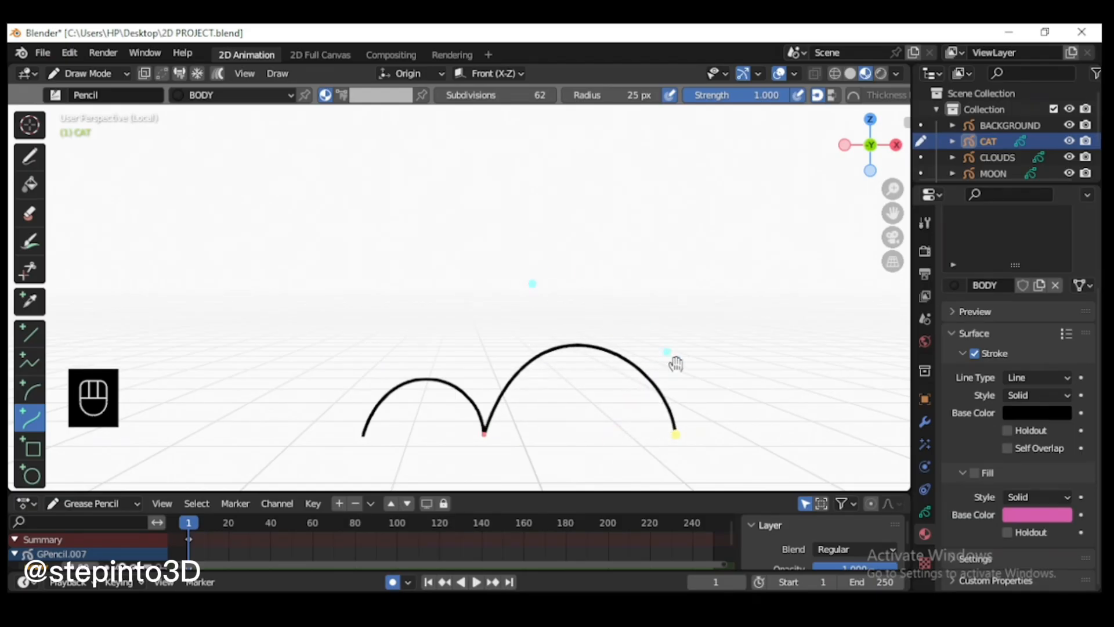
pyautogui.moveTo(668, 352); pyautogui.dragTo(673, 347)
pyautogui.moveTo(535, 283); pyautogui.dragTo(525, 284)
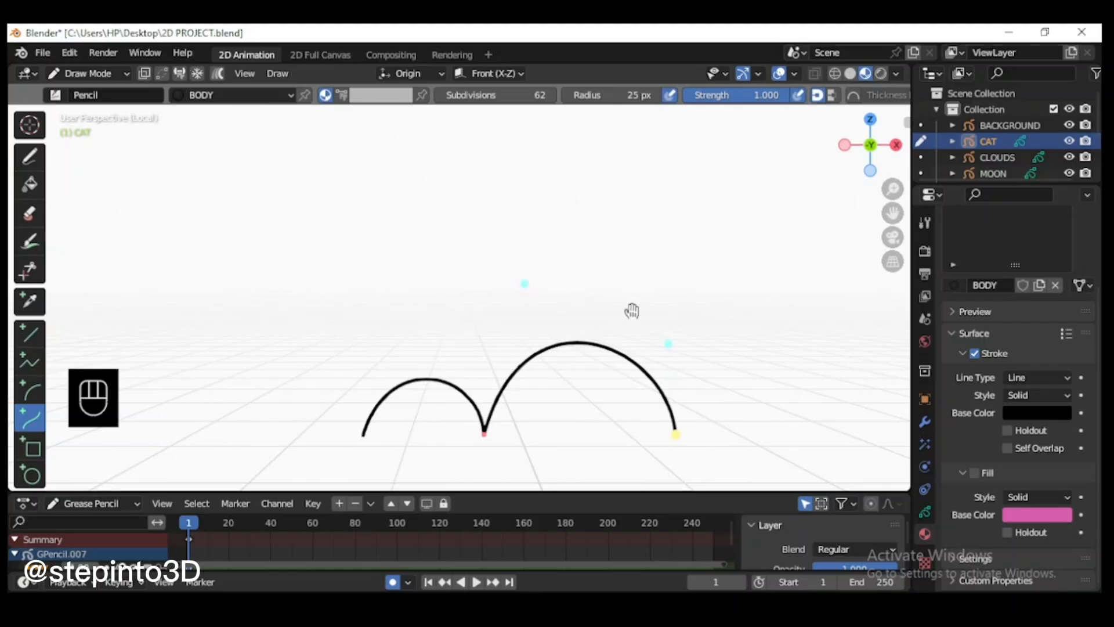
# Step: Extend the curve with a straight base line back to the small arch's starting point and finish the stroke
pyautogui.press('e')
pyautogui.click(363, 440)
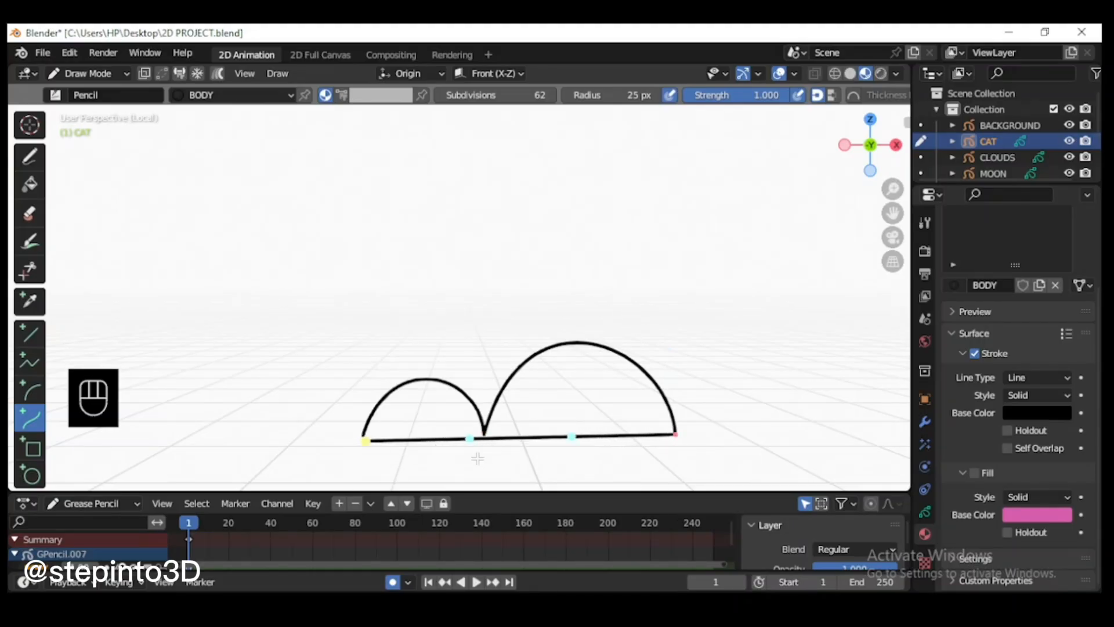
pyautogui.press('Return')
# Step: In Edit Mode, close the outline between its two end points and turn on the BODY material's fill
pyautogui.click(120, 73)
pyautogui.click(90, 107)
pyautogui.scroll(2, 517, 323)
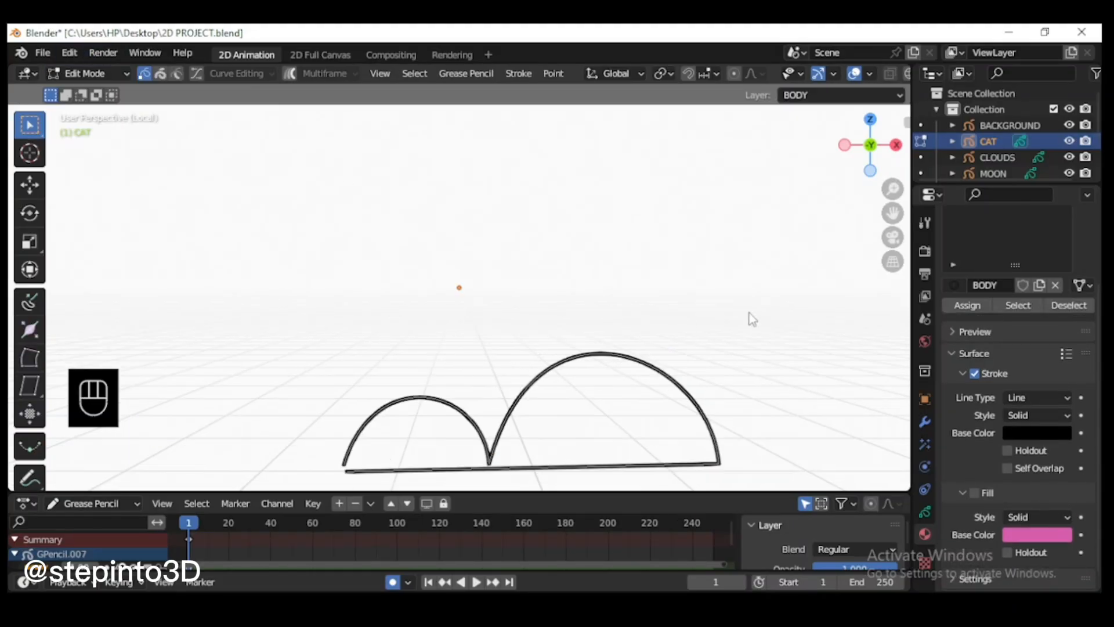
pyautogui.scroll(1, 356, 415)
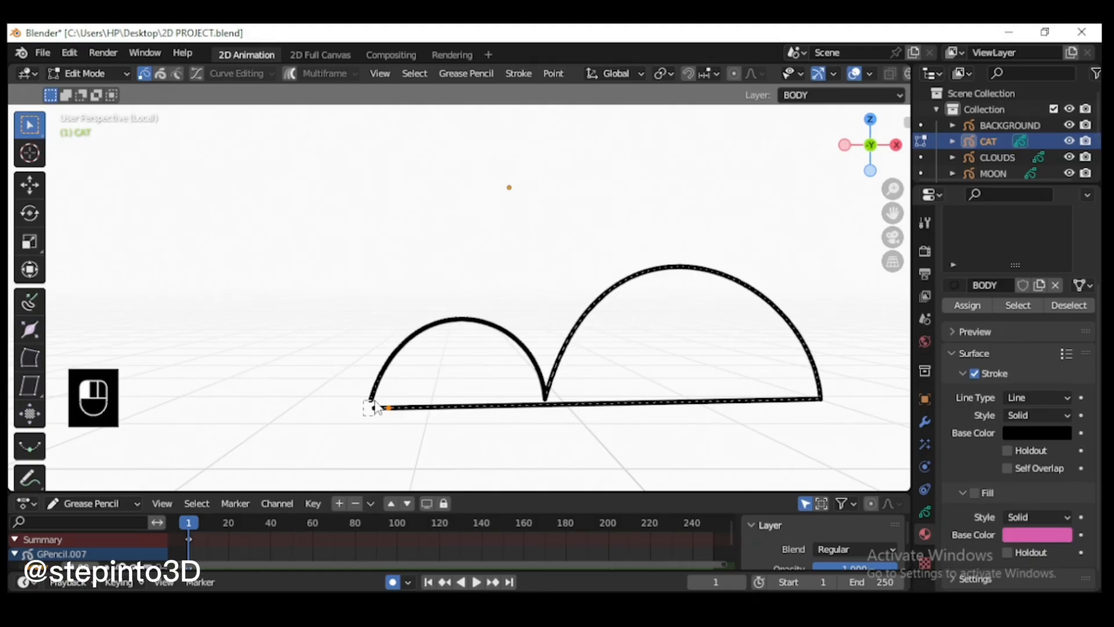
pyautogui.moveTo(374, 401); pyautogui.dragTo(376, 406)
pyautogui.press('f')
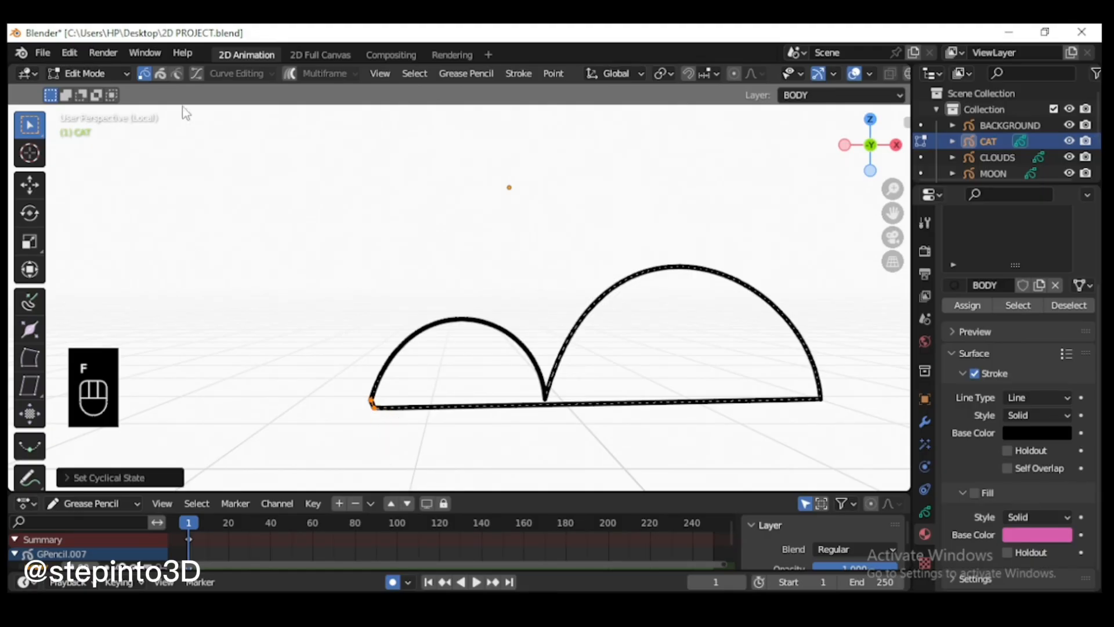
pyautogui.click(974, 493)
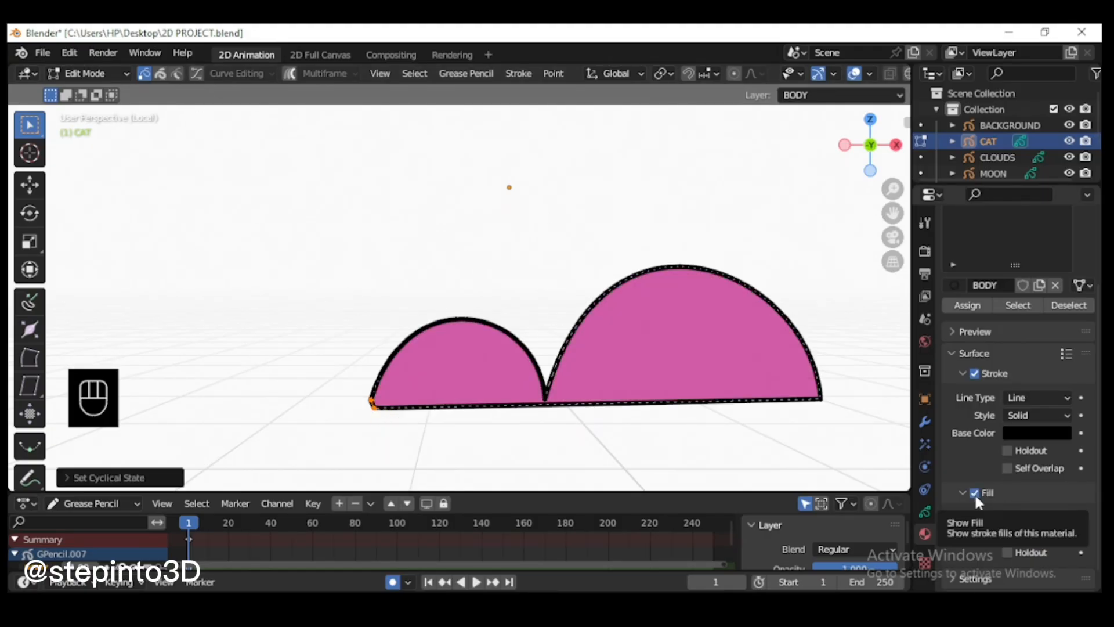
# Step: Enable Curve Editing and raise the notch point between the two arches about 0.17 m along the Z axis
pyautogui.click(197, 73)
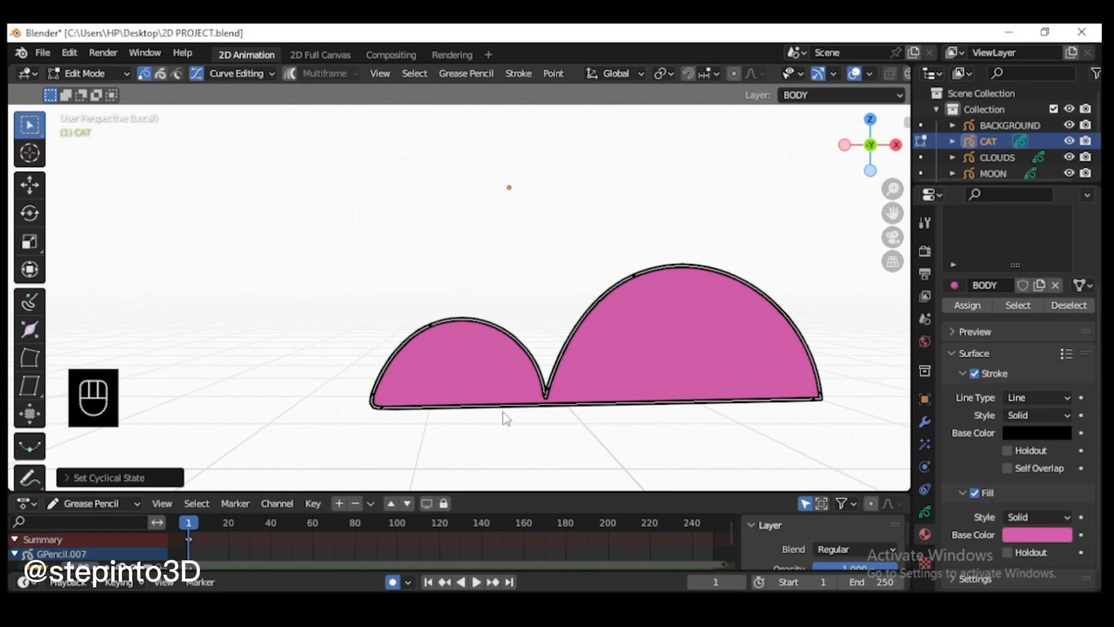
pyautogui.scroll(1, 441, 409)
pyautogui.click(366, 435)
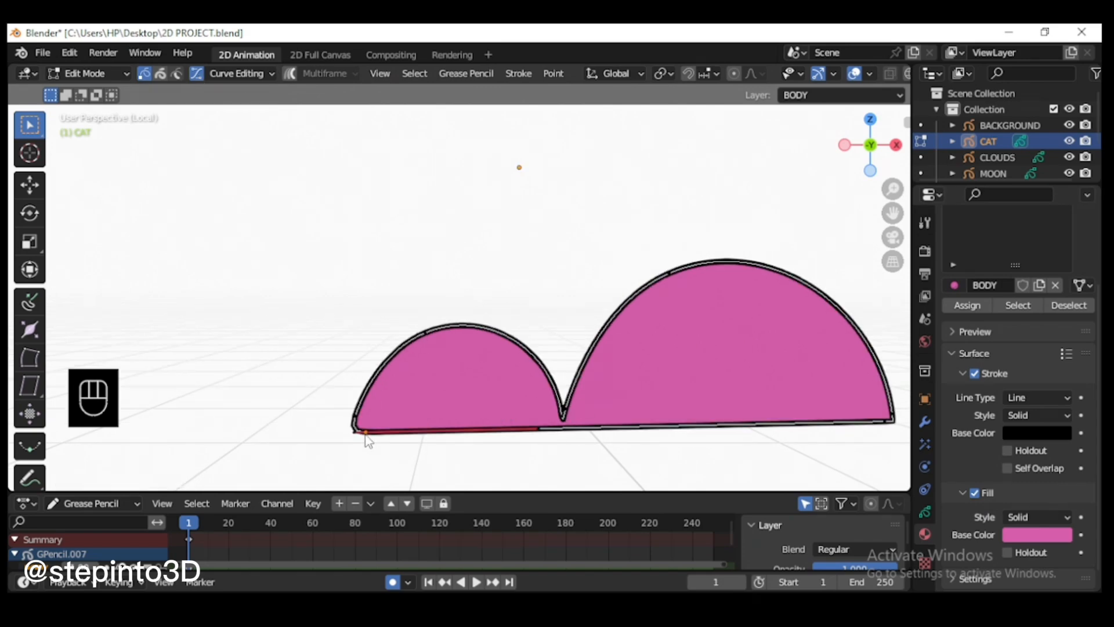
pyautogui.moveTo(588, 399); pyautogui.dragTo(533, 427)
pyautogui.scroll(1, 571, 407)
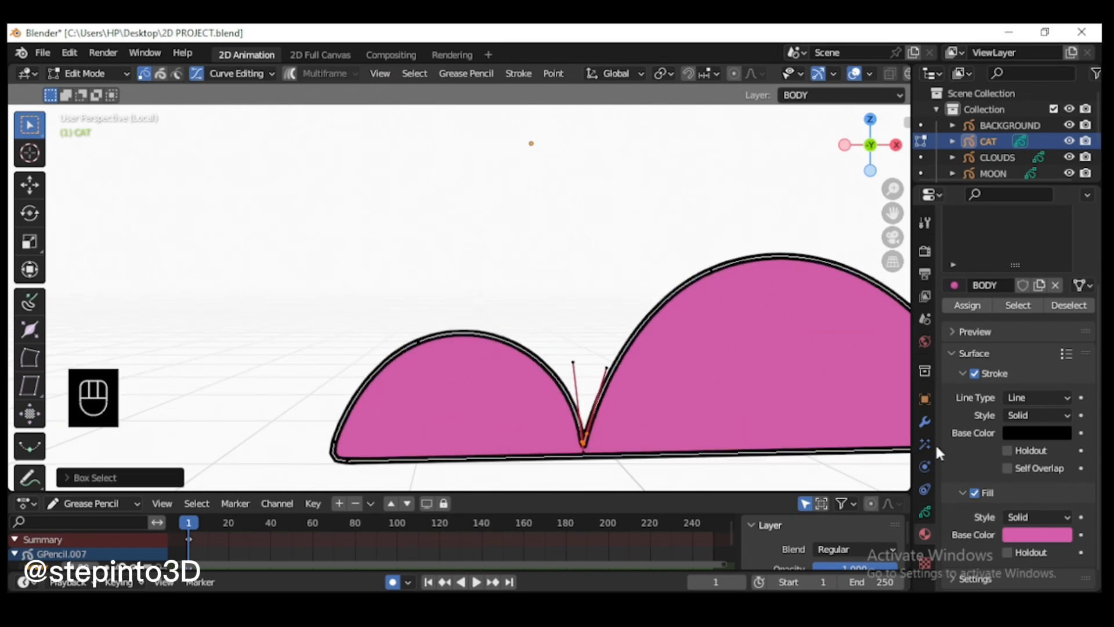
pyautogui.press('g')
pyautogui.press('z')
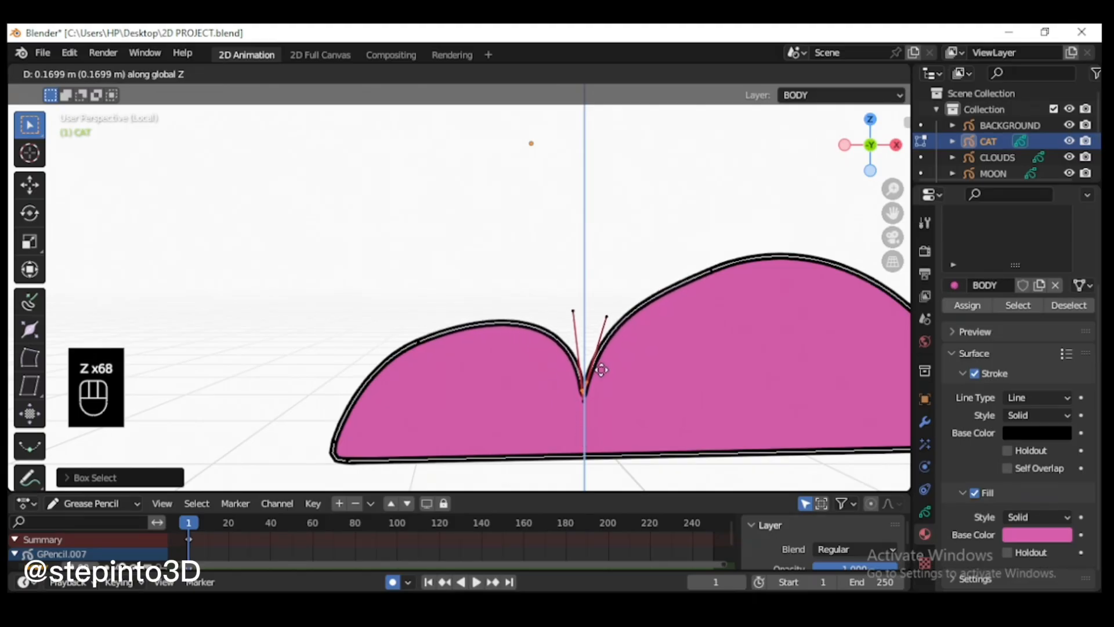
pyautogui.click(602, 367)
pyautogui.scroll(-2, 603, 364)
pyautogui.scroll(2, 553, 296)
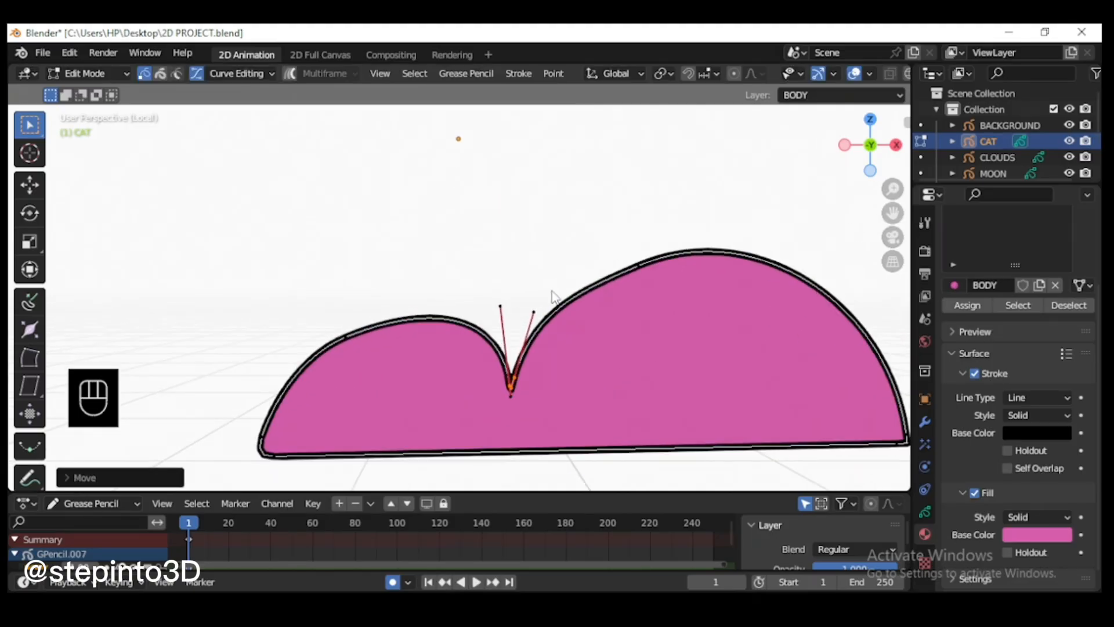
# Step: Rotate the curve handles at the notch and on the larger arch to smooth the back's outline
pyautogui.moveTo(484, 322); pyautogui.dragTo(484, 323)
pyautogui.press('r')
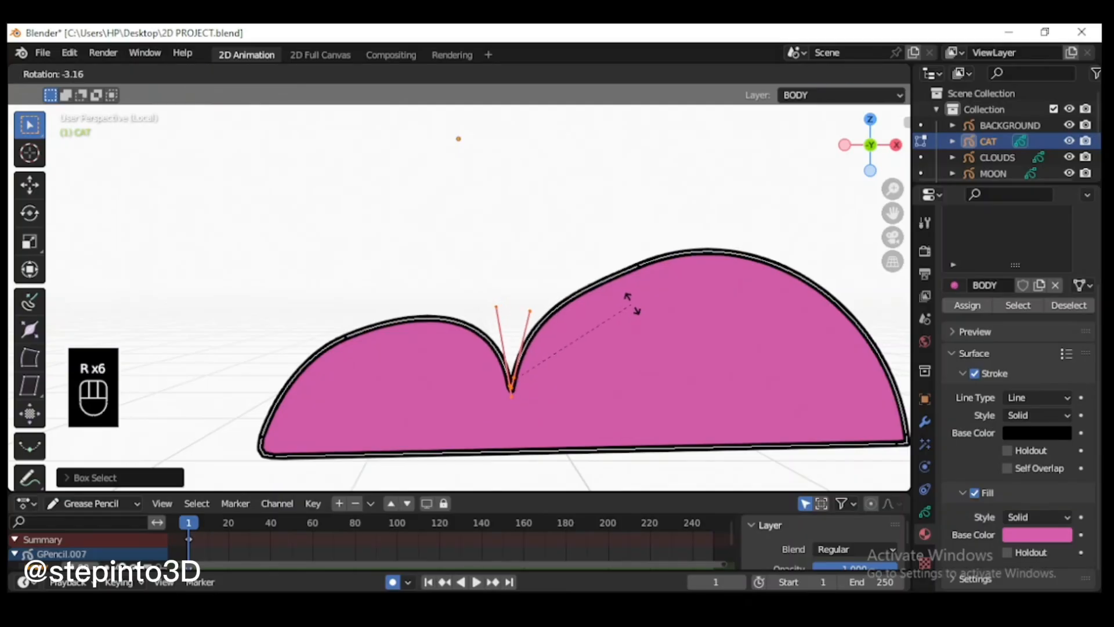
pyautogui.click(627, 279)
pyautogui.click(639, 266)
pyautogui.press('r')
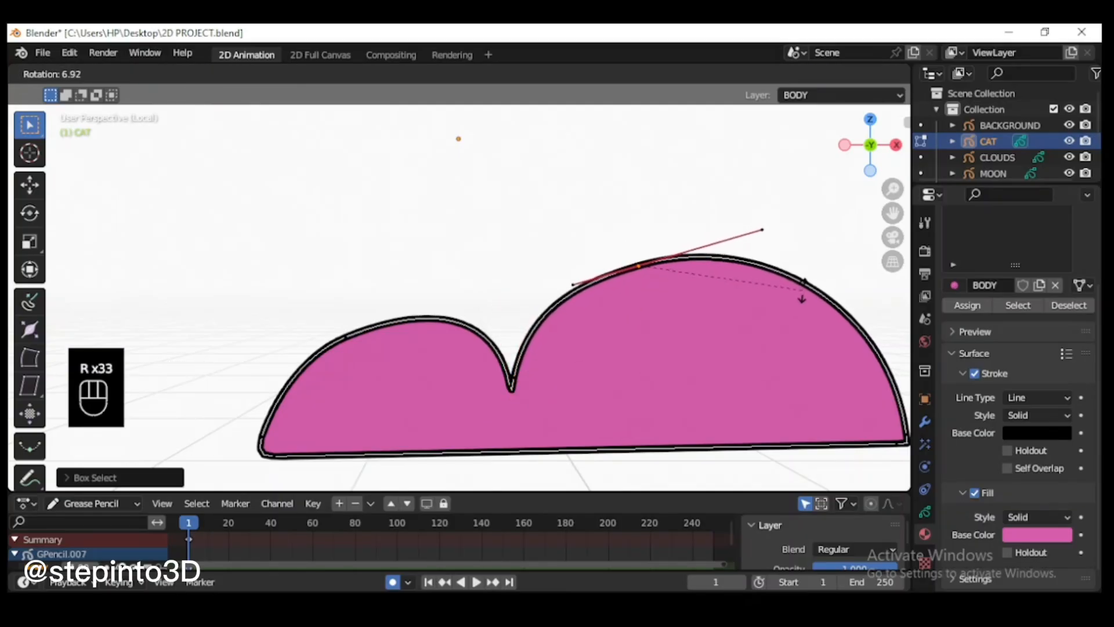
pyautogui.click(802, 302)
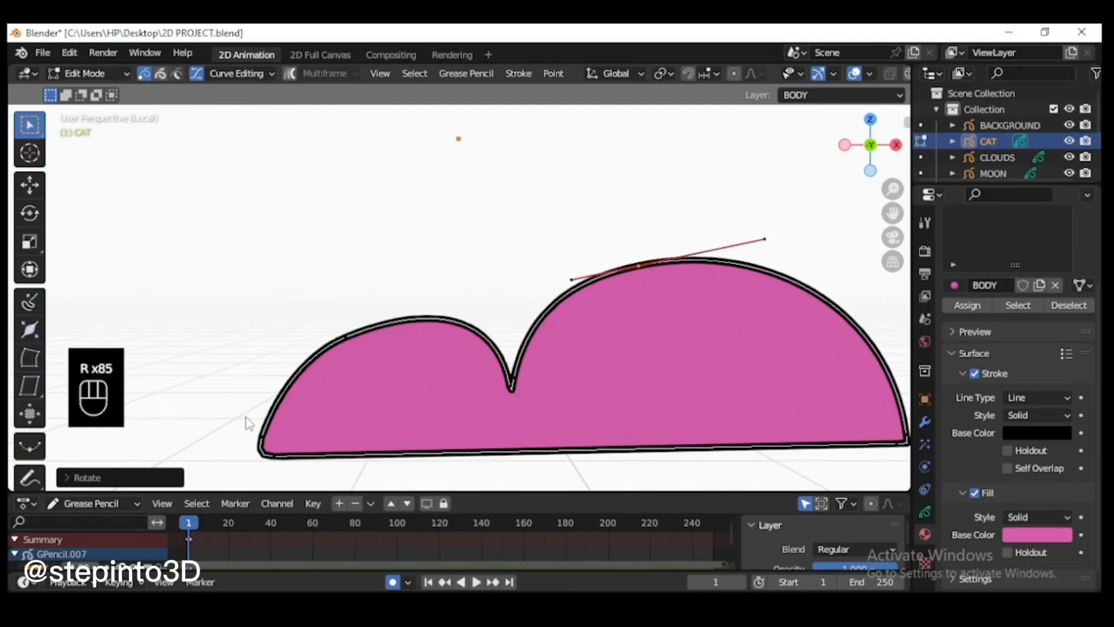
# Step: Rotate the curve handles at the outline's lower-left corner and on the small arch to smooth the head
pyautogui.click(262, 437)
pyautogui.press('r')
pyautogui.click(322, 366)
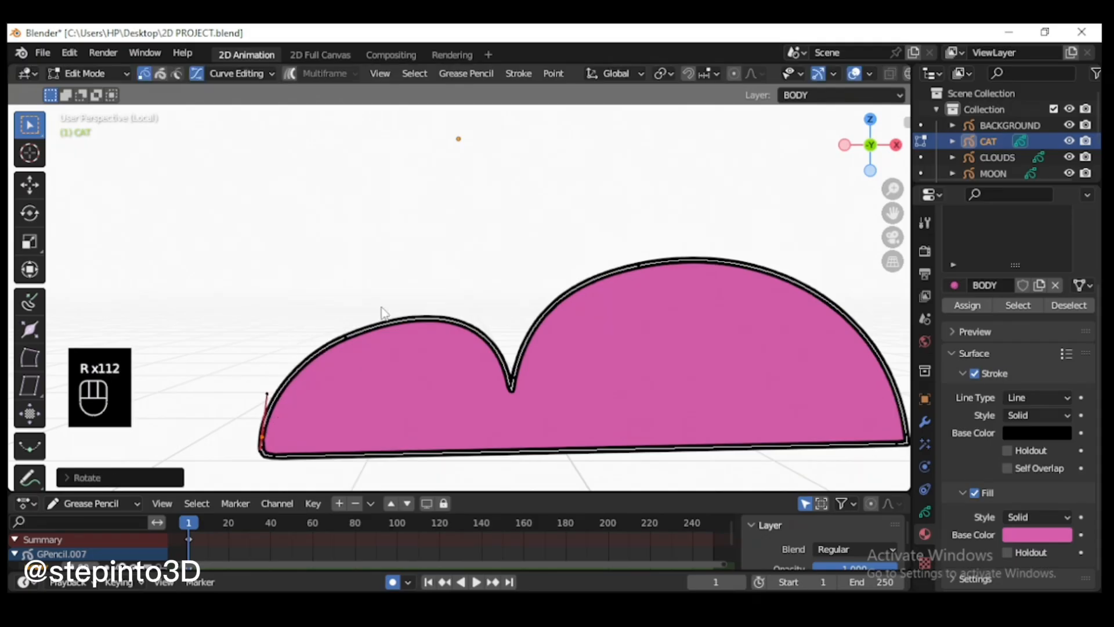
pyautogui.moveTo(375, 315); pyautogui.dragTo(334, 347)
pyautogui.press('r')
pyautogui.click(346, 326)
pyautogui.hotkey('ctrl', 'z')
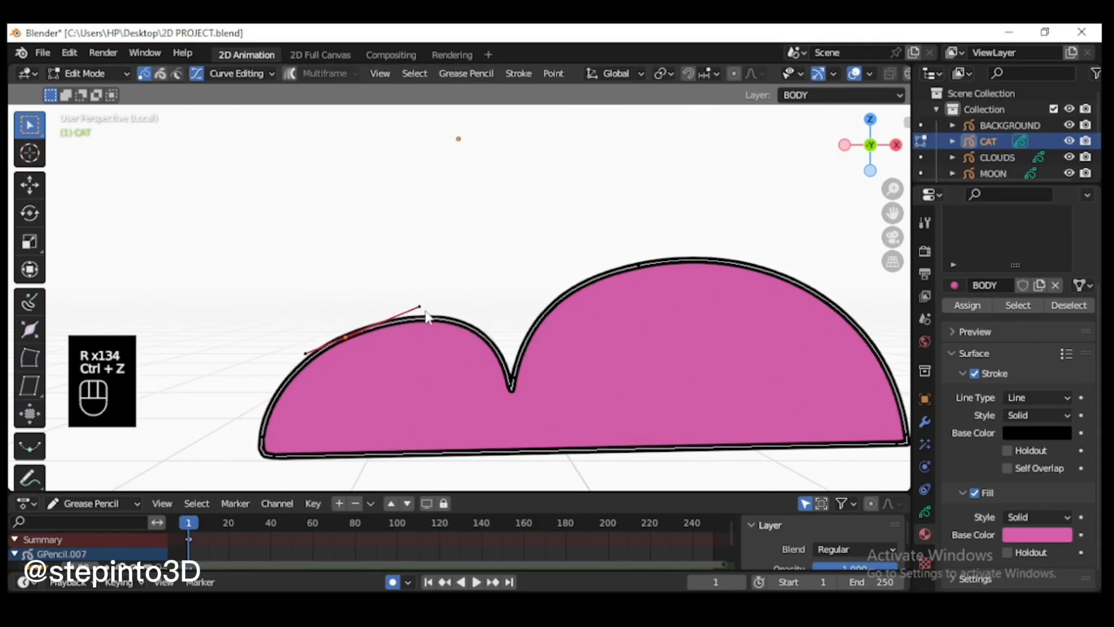
pyautogui.press('r')
pyautogui.click(413, 299)
# Step: Move the small arch's upper curve point up and outward about 0.1 m to make the head rounder
pyautogui.moveTo(430, 273); pyautogui.dragTo(269, 373)
pyautogui.press('g')
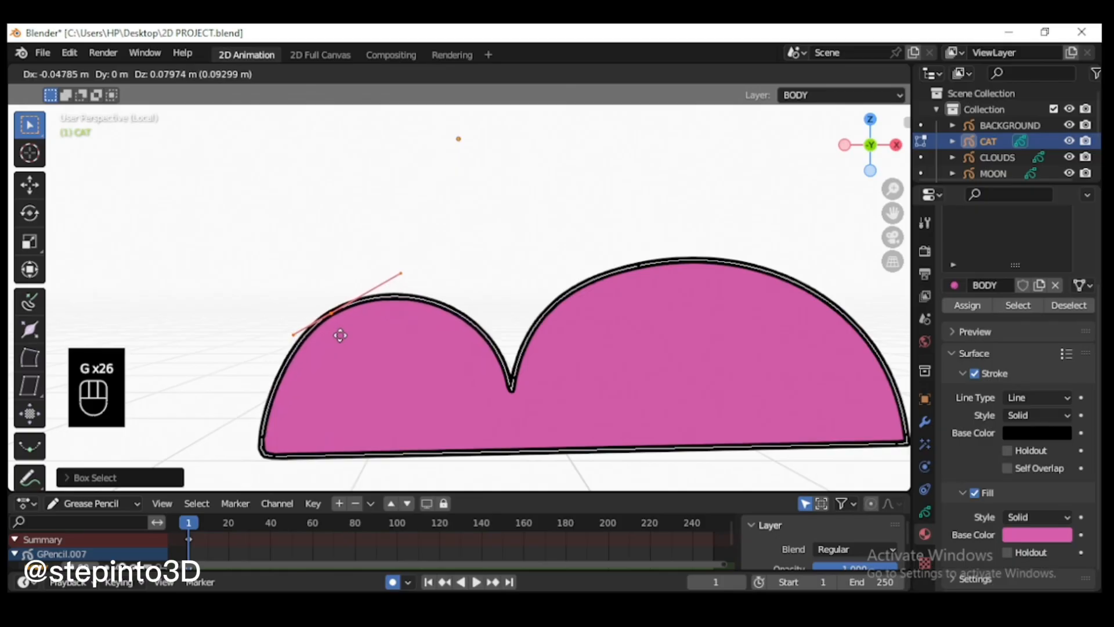
pyautogui.click(331, 331)
pyautogui.scroll(-2, 492, 330)
pyautogui.scroll(2, 492, 331)
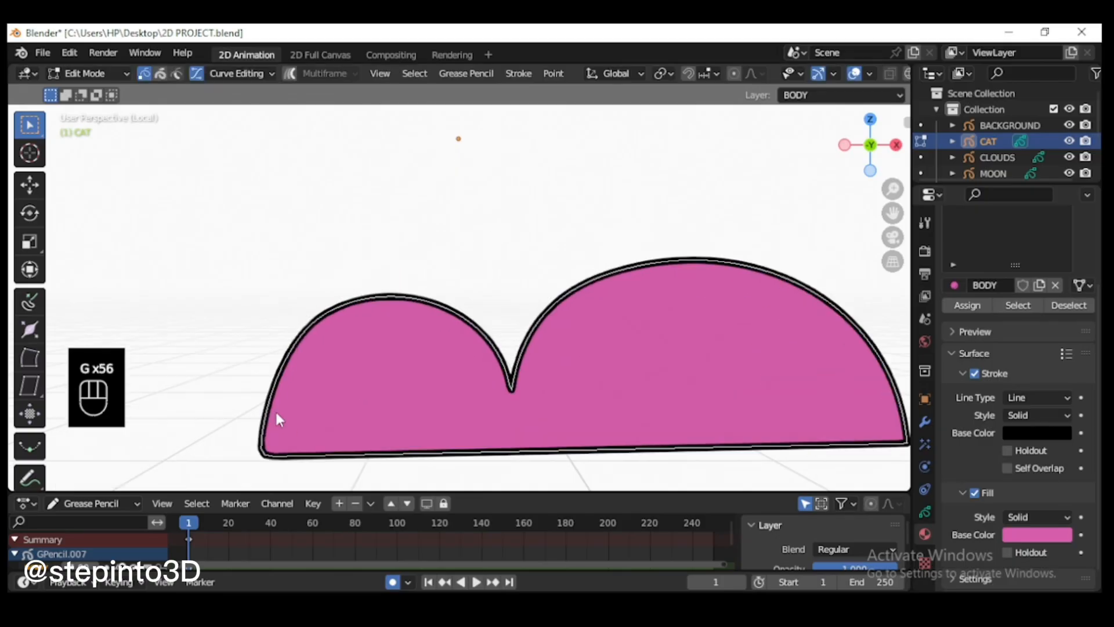
# Step: Rotate the handles at the outline's lower-left corner and at the notch to refine the head and neck curves
pyautogui.moveTo(256, 381); pyautogui.dragTo(271, 449)
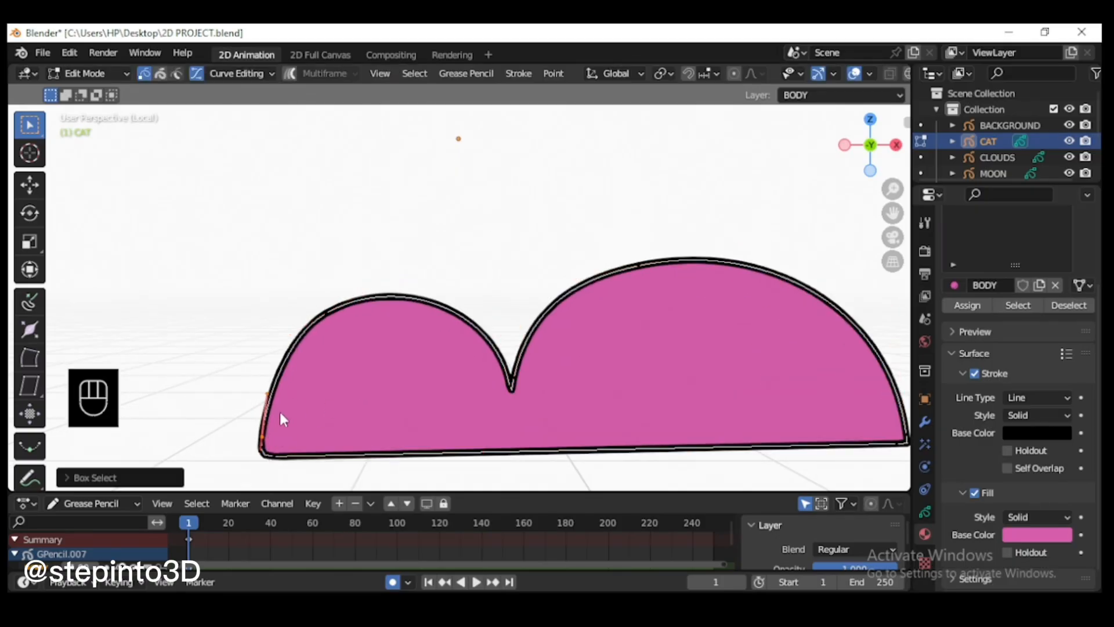
pyautogui.press('r')
pyautogui.click(282, 408)
pyautogui.click(518, 376)
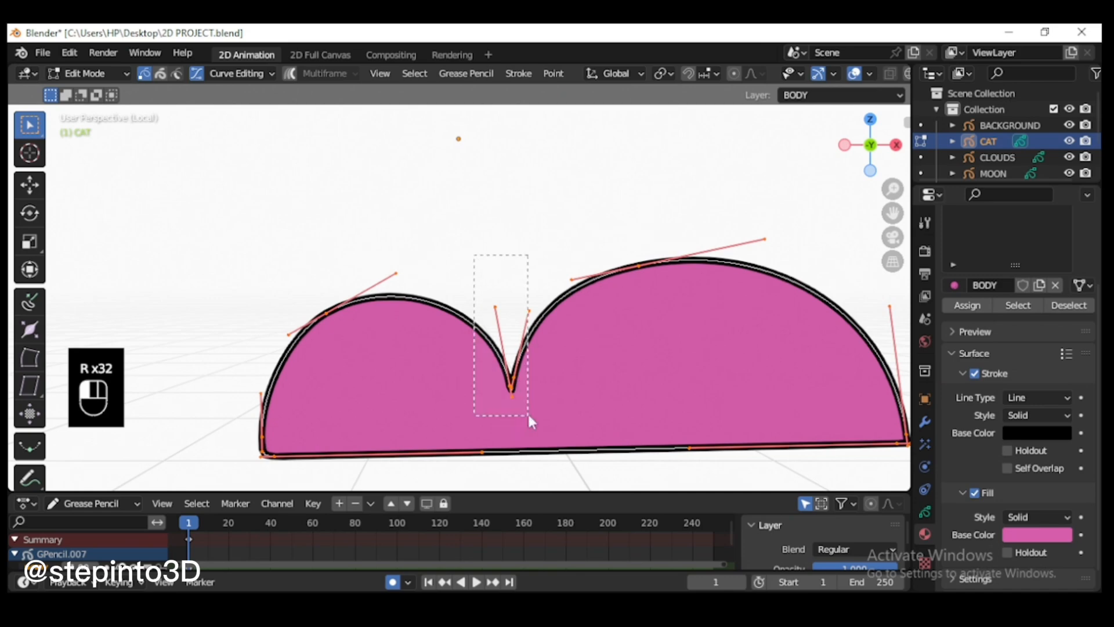
pyautogui.moveTo(531, 422); pyautogui.dragTo(531, 422)
pyautogui.press('r')
pyautogui.click(527, 299)
pyautogui.scroll(-2, 654, 372)
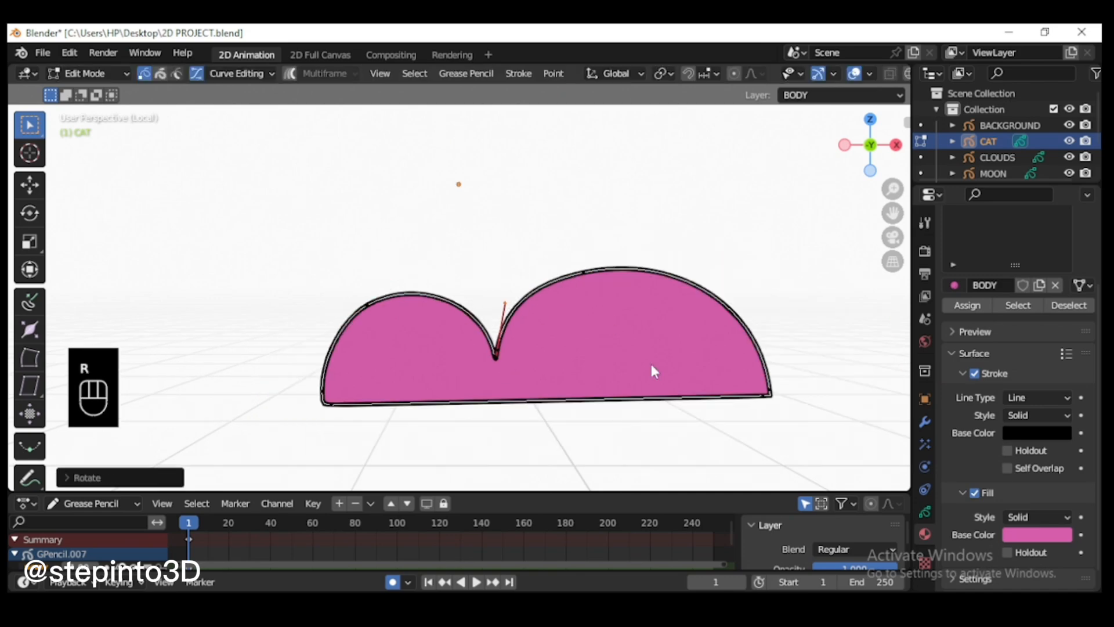
pyautogui.click(697, 463)
# Step: Disable Curve Editing, select the whole cat outline and rotate it slightly to level its base
pyautogui.click(200, 76)
pyautogui.press('l')
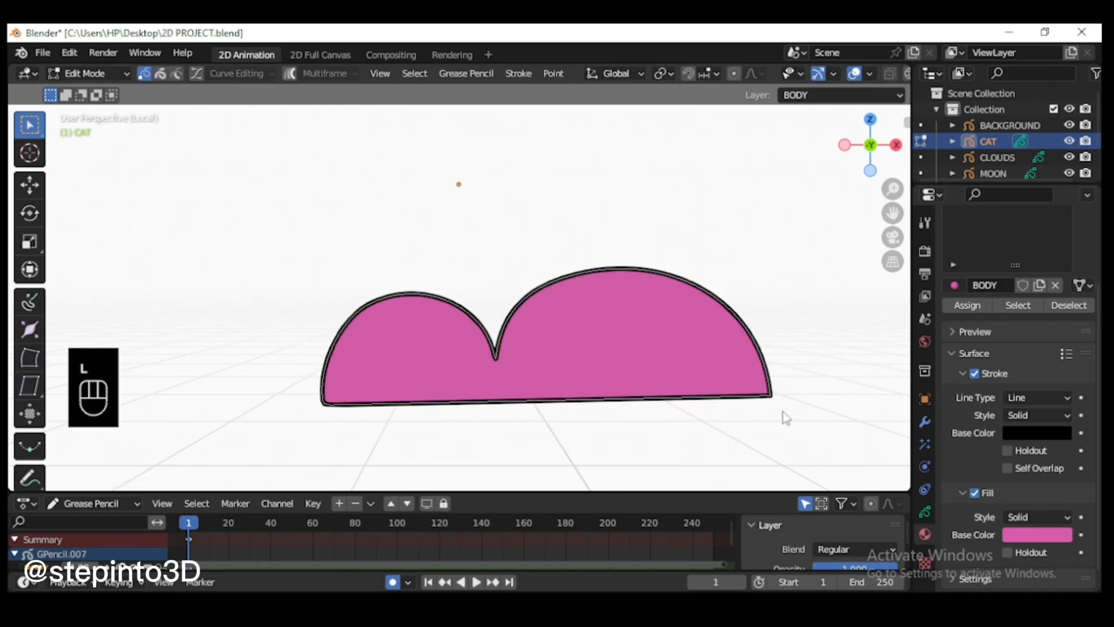
pyautogui.press('r')
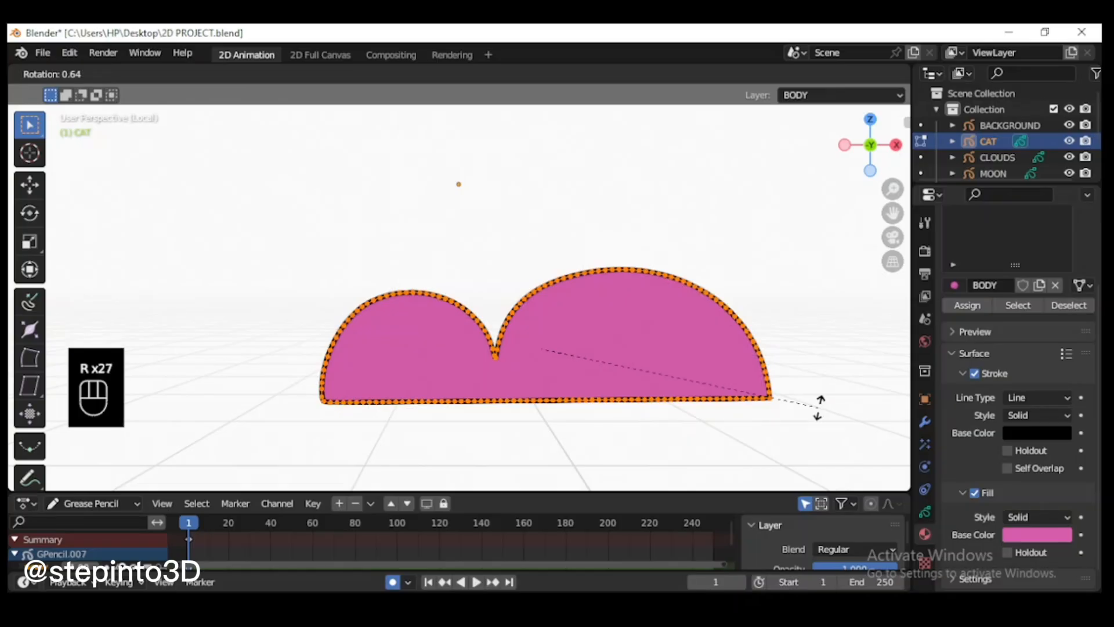
pyautogui.click(828, 409)
# Step: Leave local view, move the cat body down to the rug's upper edge and scale it up slightly
pyautogui.press('KP_Divide')
pyautogui.press('g')
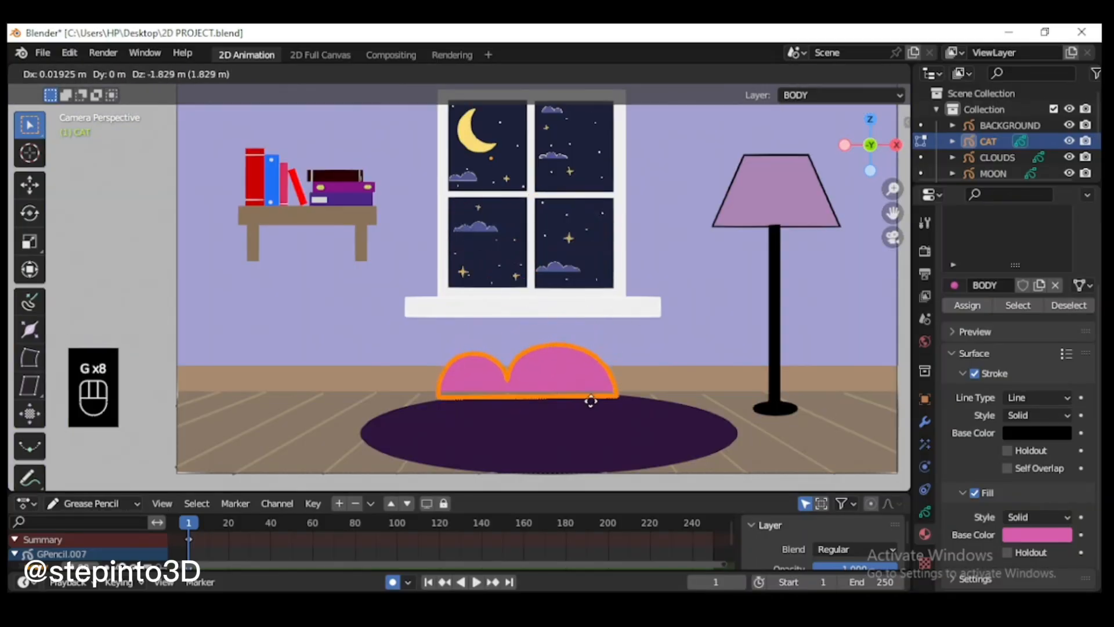
pyautogui.press('Return')
pyautogui.press('End')
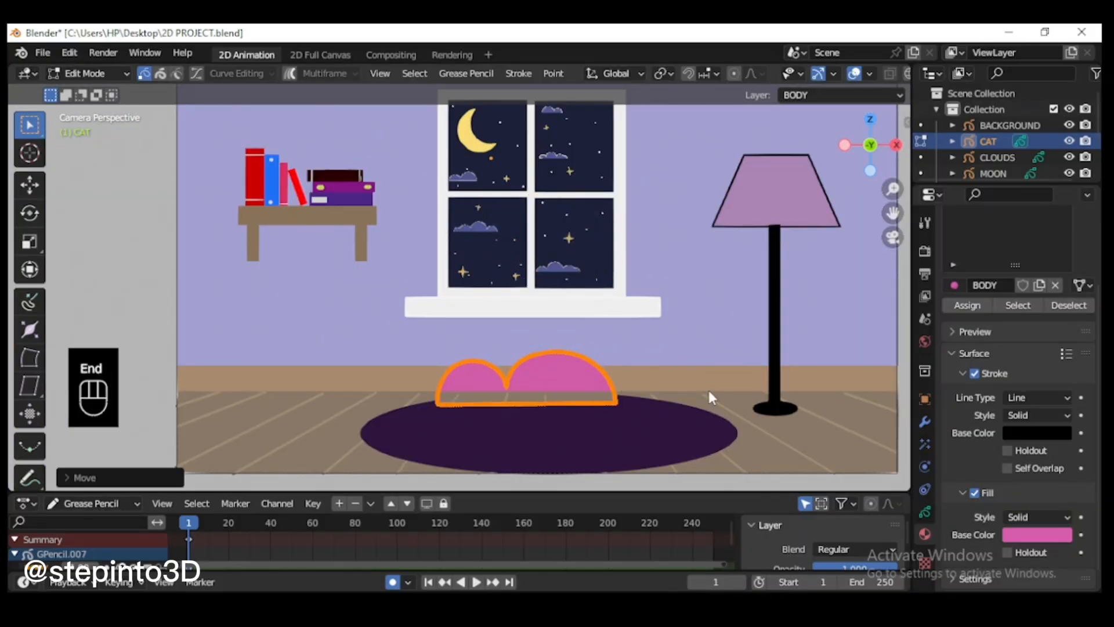
pyautogui.press('s')
pyautogui.click(718, 458)
pyautogui.scroll(-5, 644, 325)
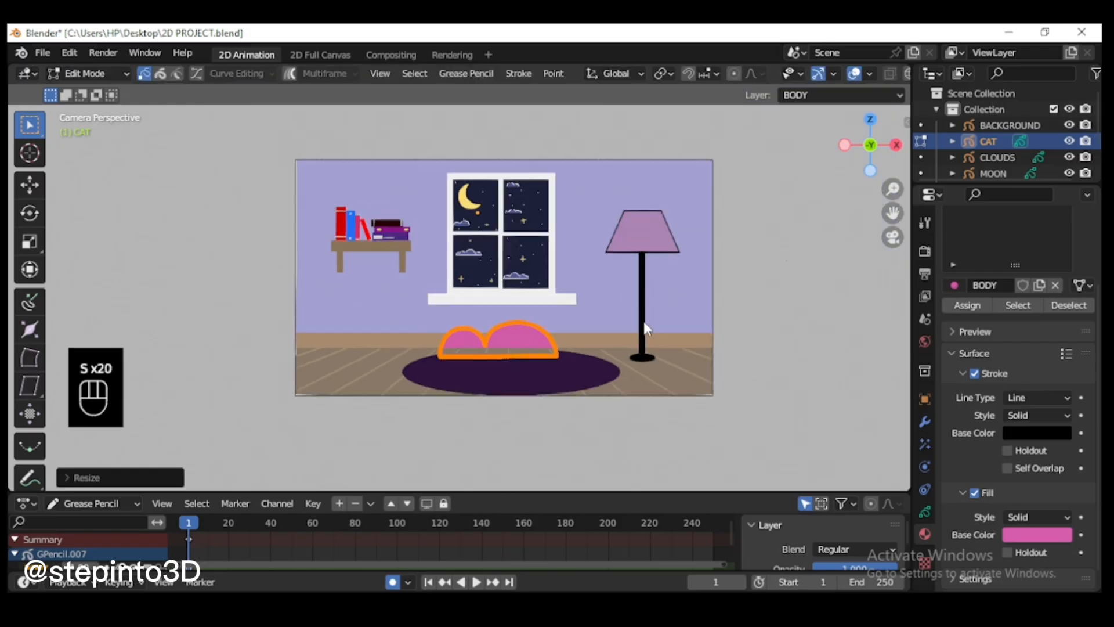
# Step: Move the cat body forward along the Y axis so it sits in front of the floor, and return to camera view
pyautogui.moveTo(644, 326); pyautogui.dragTo(712, 400, button='middle')
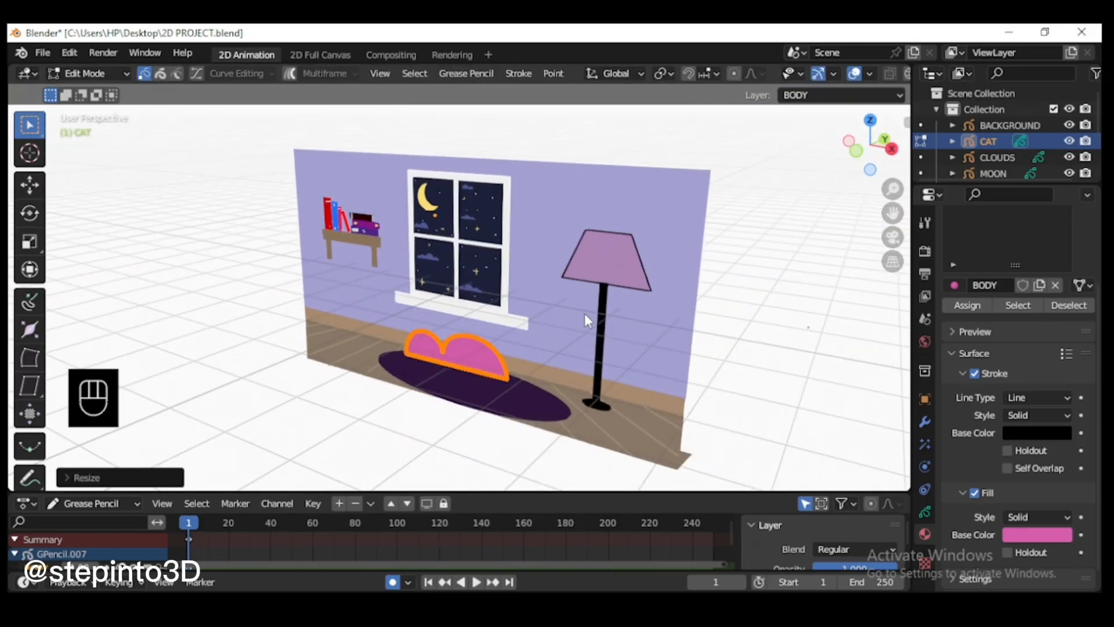
pyautogui.press('g')
pyautogui.press('y')
pyautogui.press('y')
pyautogui.press('y')
pyautogui.press('y')
pyautogui.press('y')
pyautogui.press('y')
pyautogui.press('y')
pyautogui.press('y')
pyautogui.press('y')
pyautogui.press('y')
pyautogui.press('y')
pyautogui.press('y')
pyautogui.press('y')
pyautogui.press('y')
pyautogui.press('y')
pyautogui.press('y')
pyautogui.press('y')
pyautogui.press('y')
pyautogui.press('y')
pyautogui.press('y')
pyautogui.press('y')
pyautogui.click(584, 314)
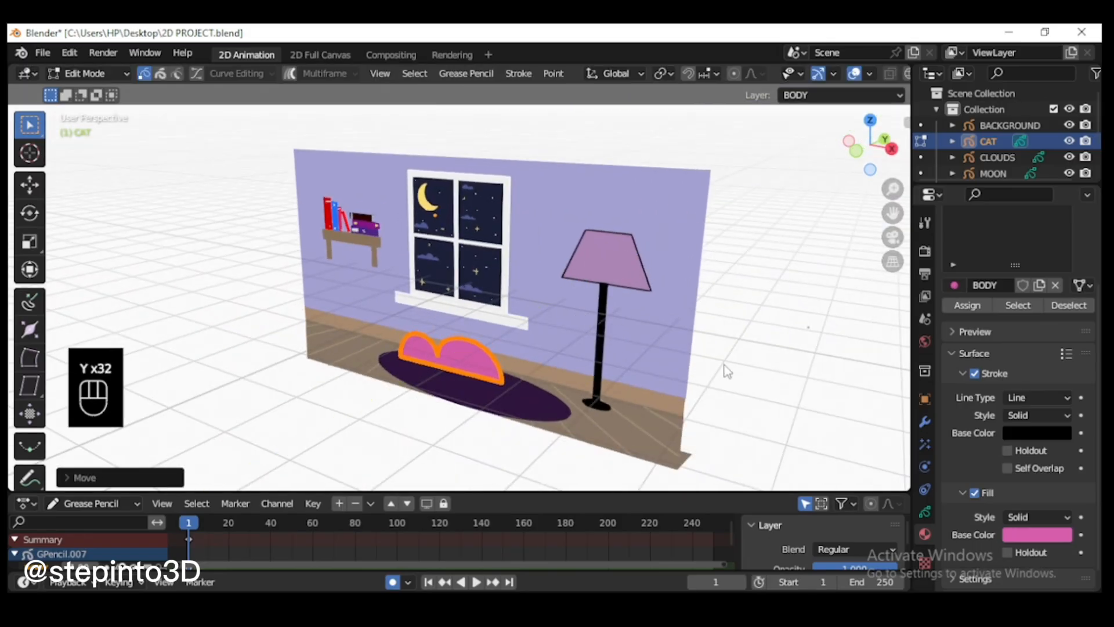
pyautogui.press('KP_0')
pyautogui.scroll(3, 586, 392)
pyautogui.scroll(-3, 719, 392)
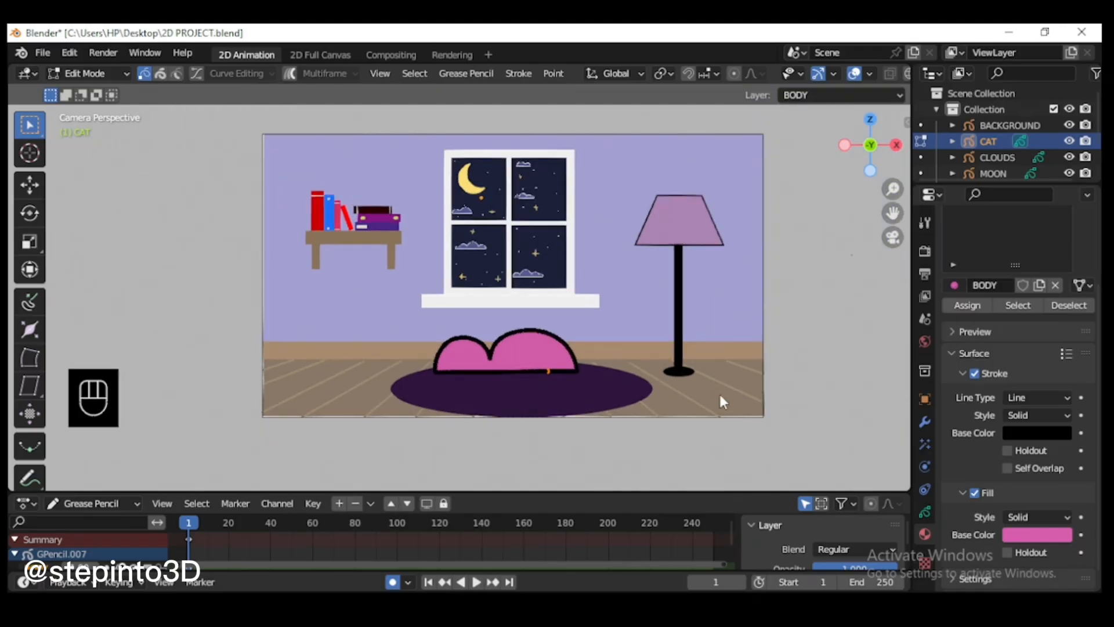
# Step: Move the whole cat body further forward along the Y axis, in front of the rug, and return to camera view
pyautogui.moveTo(719, 392); pyautogui.dragTo(749, 428, button='middle')
pyautogui.press('l')
pyautogui.press('g')
pyautogui.press('y')
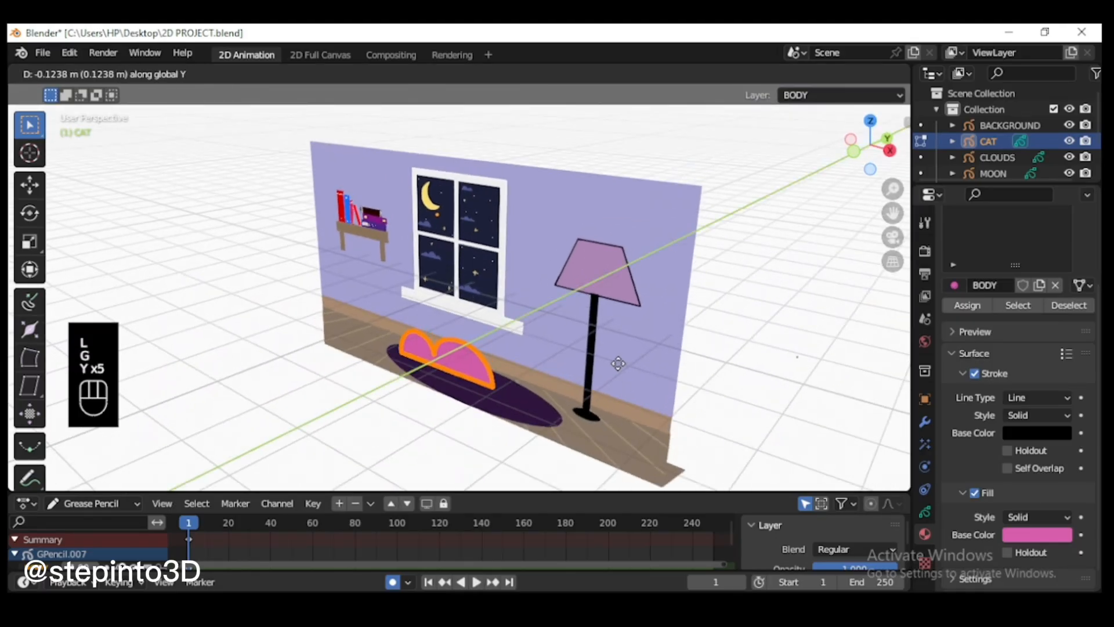
pyautogui.click(655, 368)
pyautogui.press('KP_0')
# Step: Move the cat body down onto the middle of the rug and scale it up slightly
pyautogui.scroll(3, 698, 445)
pyautogui.press('g')
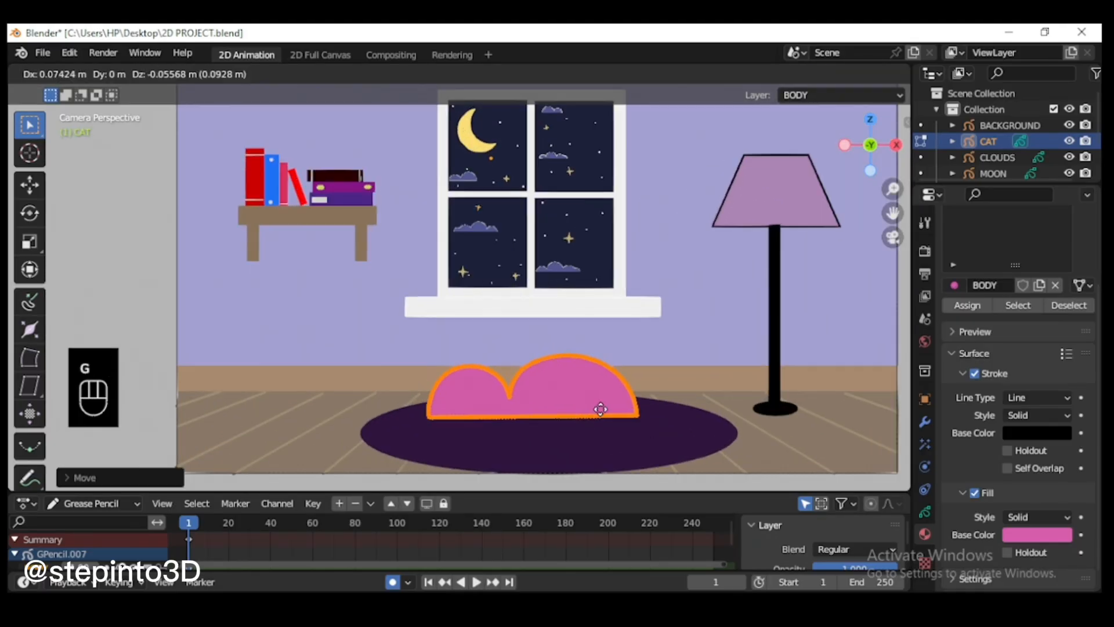
pyautogui.click(642, 428)
pyautogui.scroll(-1, 642, 426)
pyautogui.press('s')
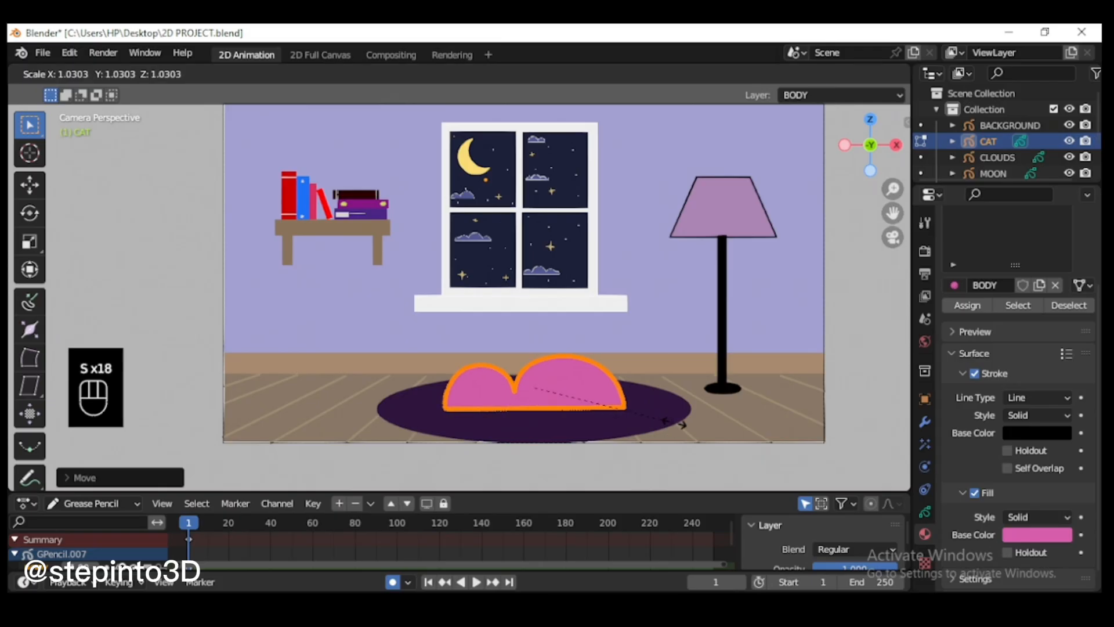
pyautogui.click(690, 423)
pyautogui.scroll(3, 627, 462)
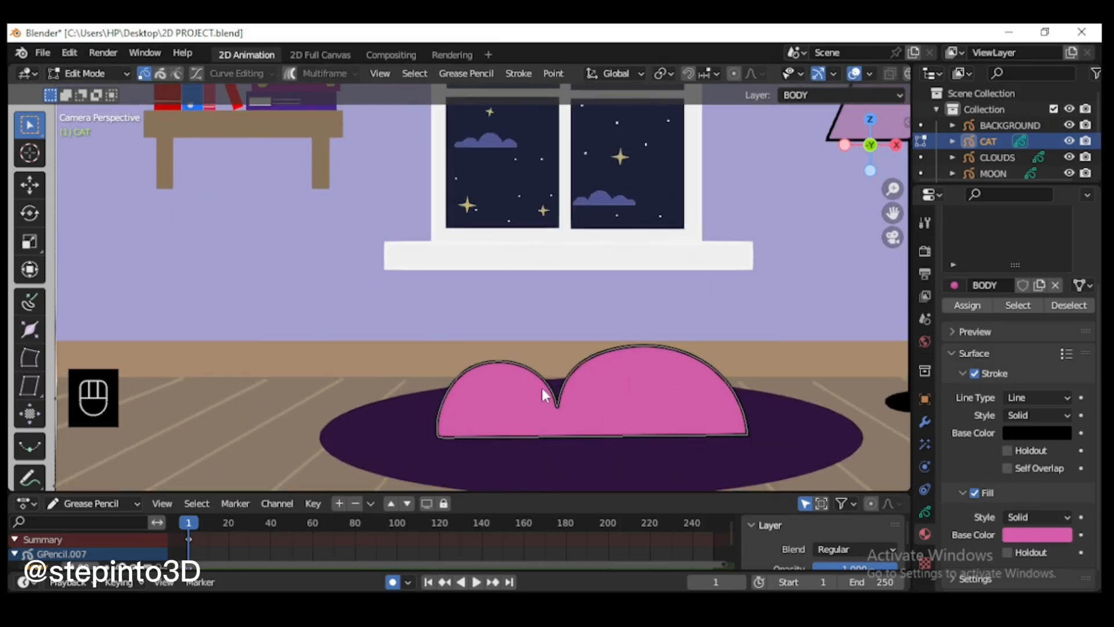
# Step: Deselect the cat outline and switch to Sculpt Mode with the Thickness brush at a 54 px radius
pyautogui.click(319, 238)
pyautogui.click(98, 77)
pyautogui.click(87, 147)
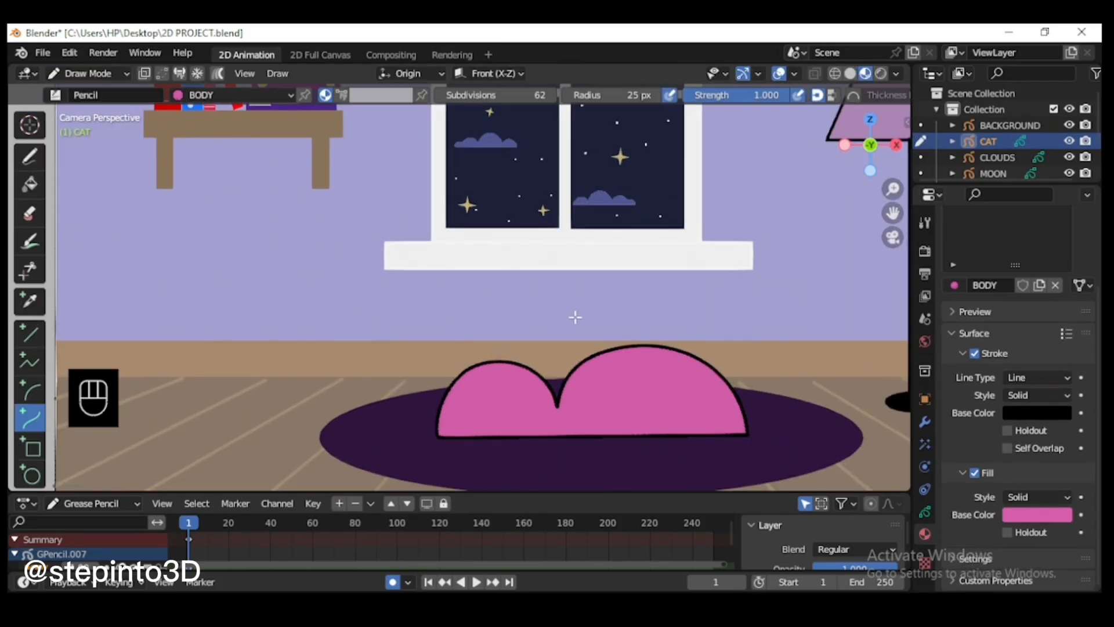
pyautogui.click(109, 73)
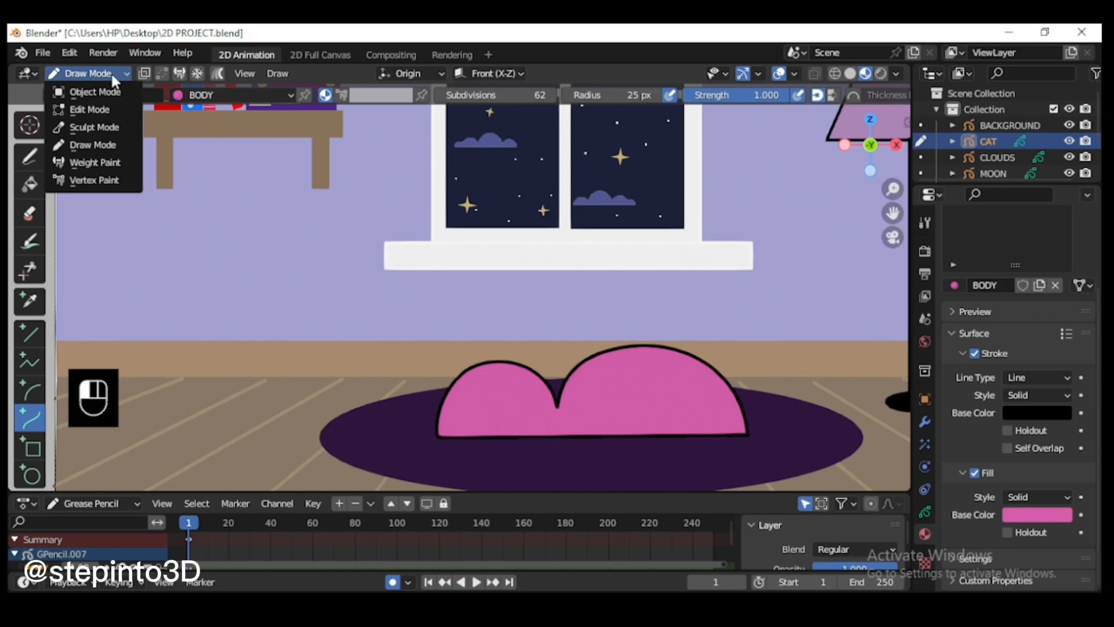
pyautogui.click(116, 128)
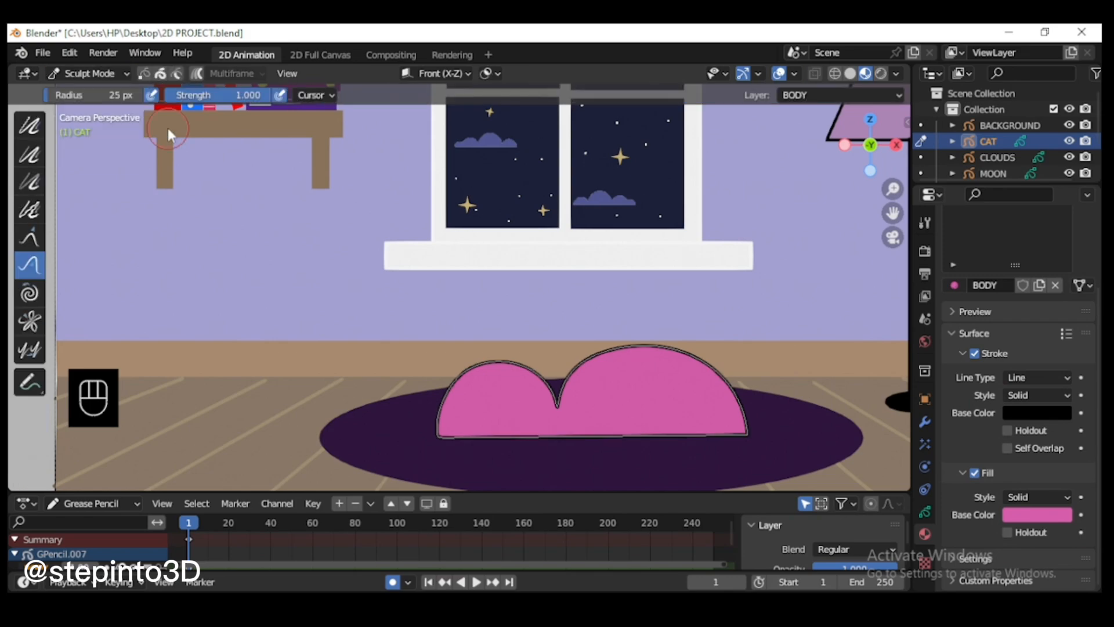
pyautogui.click(29, 154)
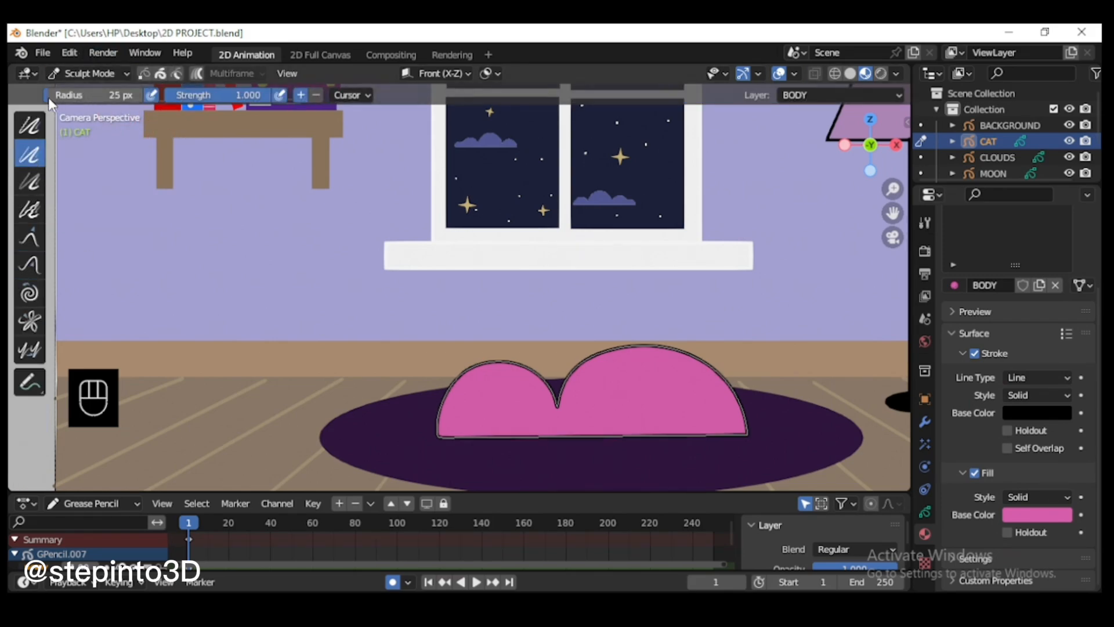
pyautogui.moveTo(49, 98); pyautogui.dragTo(66, 101)
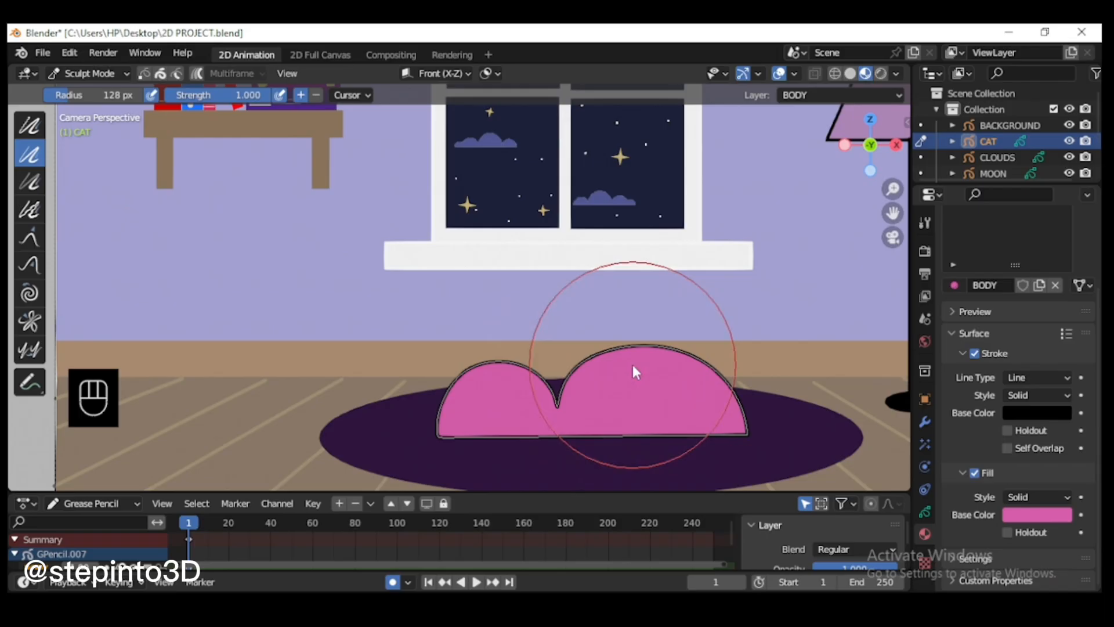
pyautogui.press('f')
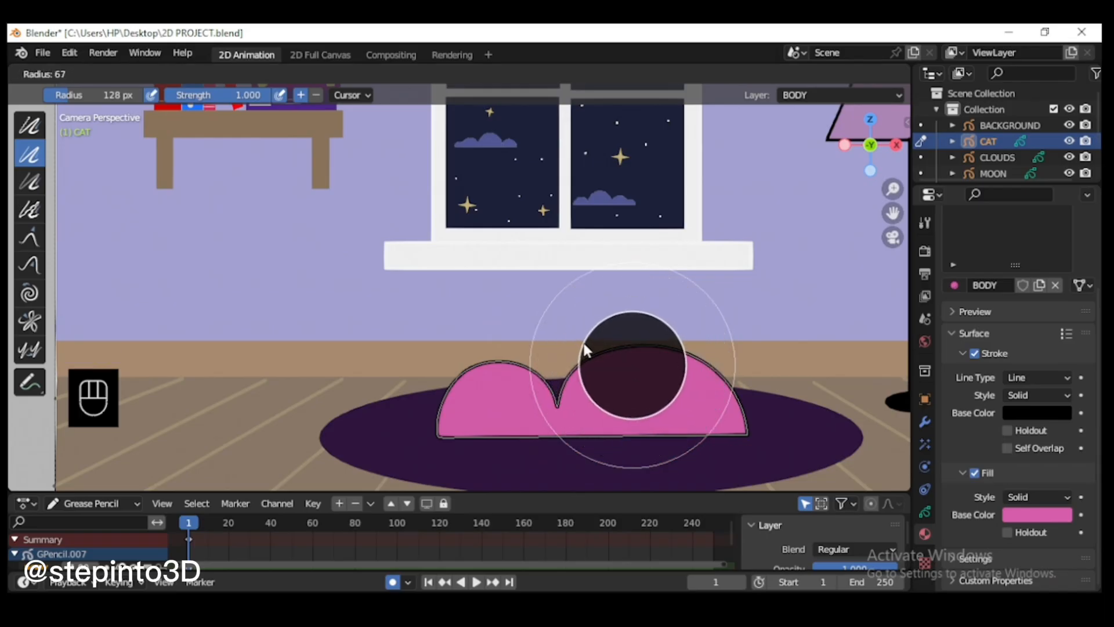
pyautogui.click(591, 366)
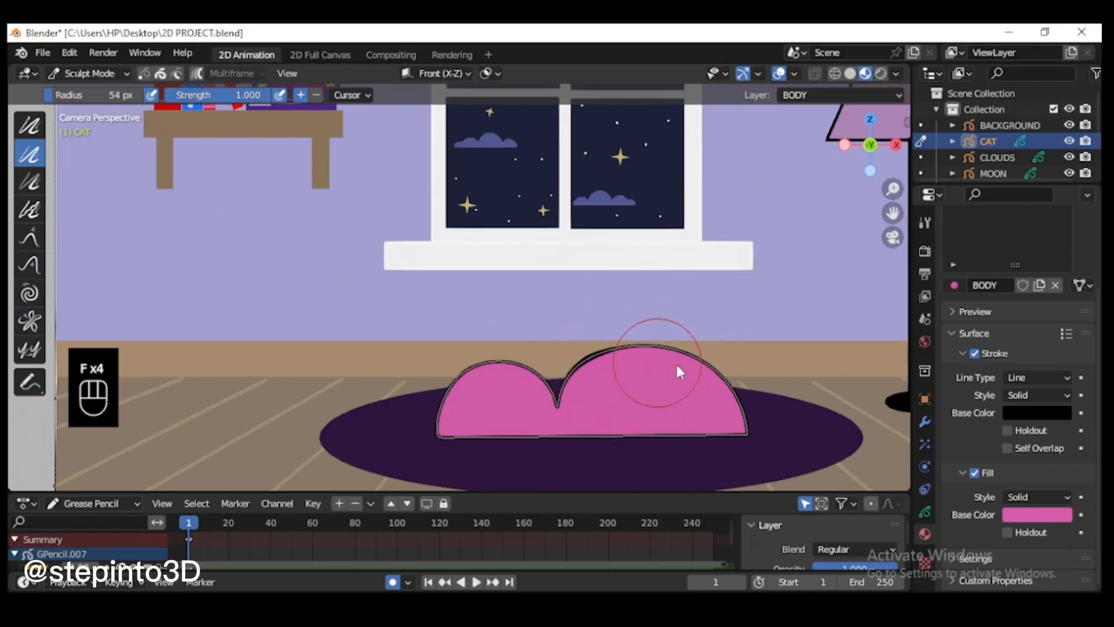
# Step: Thicken the outline along the cat's back and head with the Thickness brush, and check the line in Draw Mode
pyautogui.moveTo(731, 402); pyautogui.dragTo(688, 359)
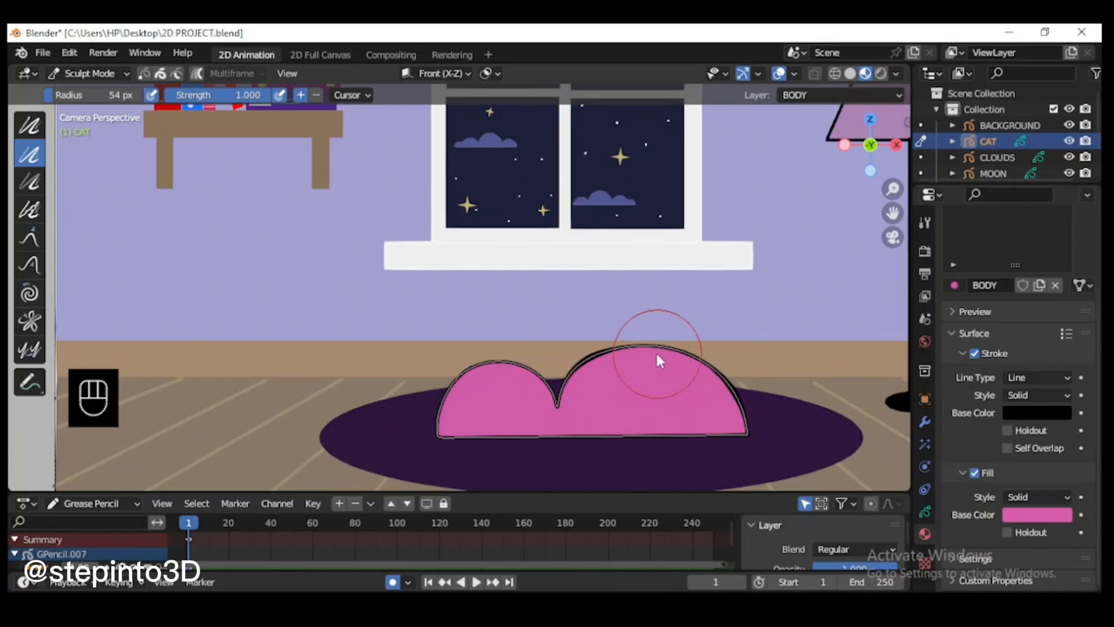
pyautogui.moveTo(468, 390)
pyautogui.mouseDown()
pyautogui.moveTo(484, 376)
pyautogui.moveTo(528, 381)
pyautogui.mouseUp()
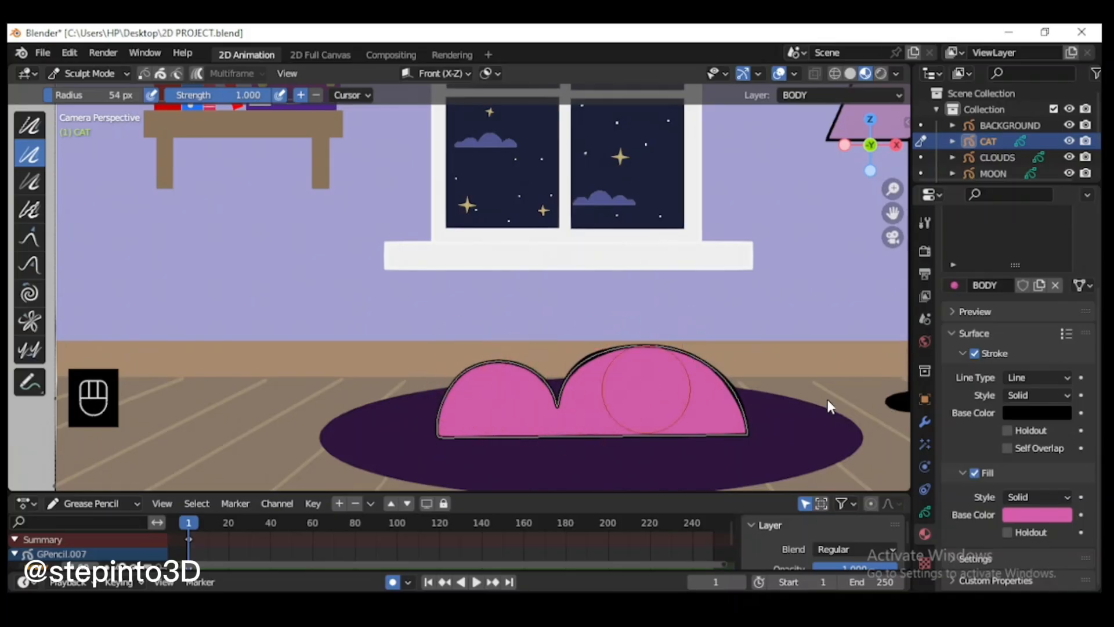
pyautogui.scroll(-2, 639, 360)
pyautogui.scroll(2, 581, 336)
pyautogui.click(90, 73)
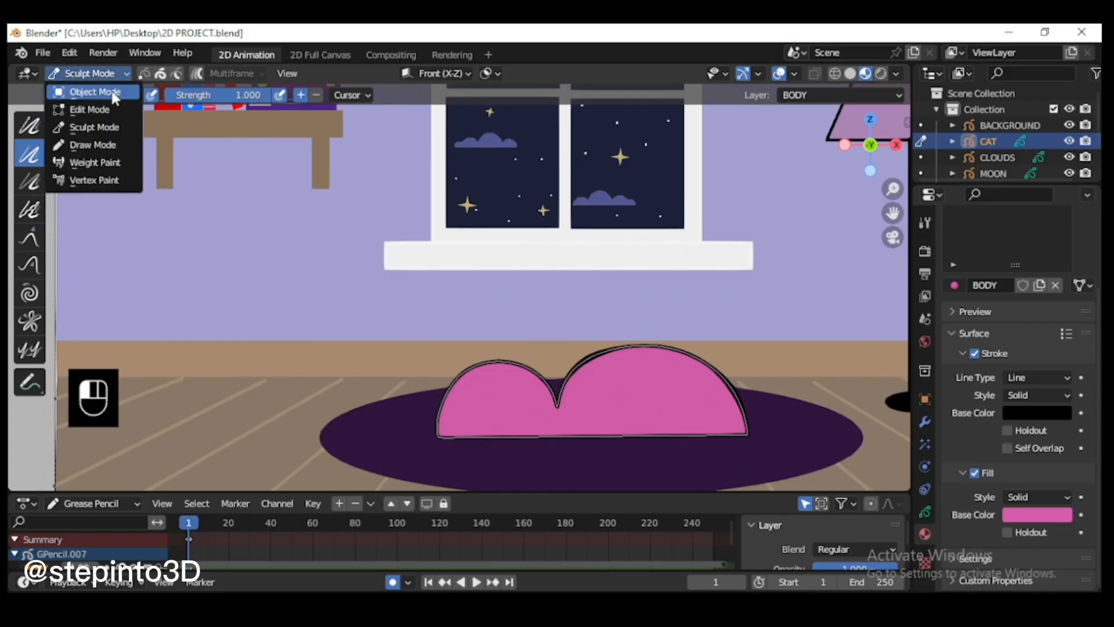
pyautogui.click(106, 144)
pyautogui.scroll(1, 666, 379)
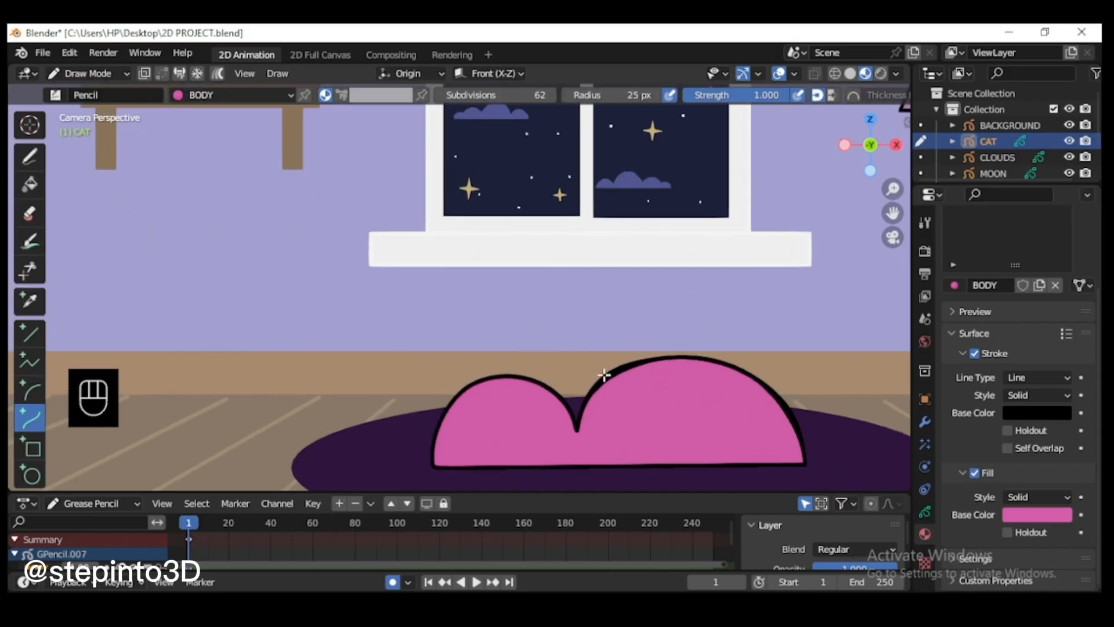
# Step: Return to Sculpt Mode and thin the back hump's outline using the Thickness brush set to subtract at a 66 px radius
pyautogui.click(90, 73)
pyautogui.click(110, 127)
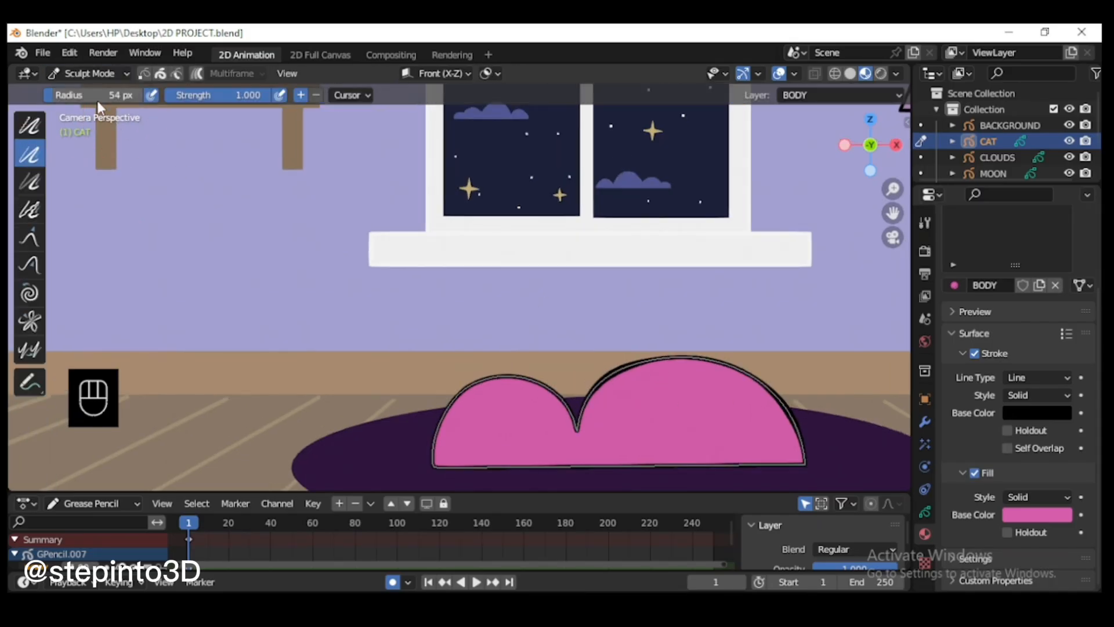
pyautogui.click(50, 97)
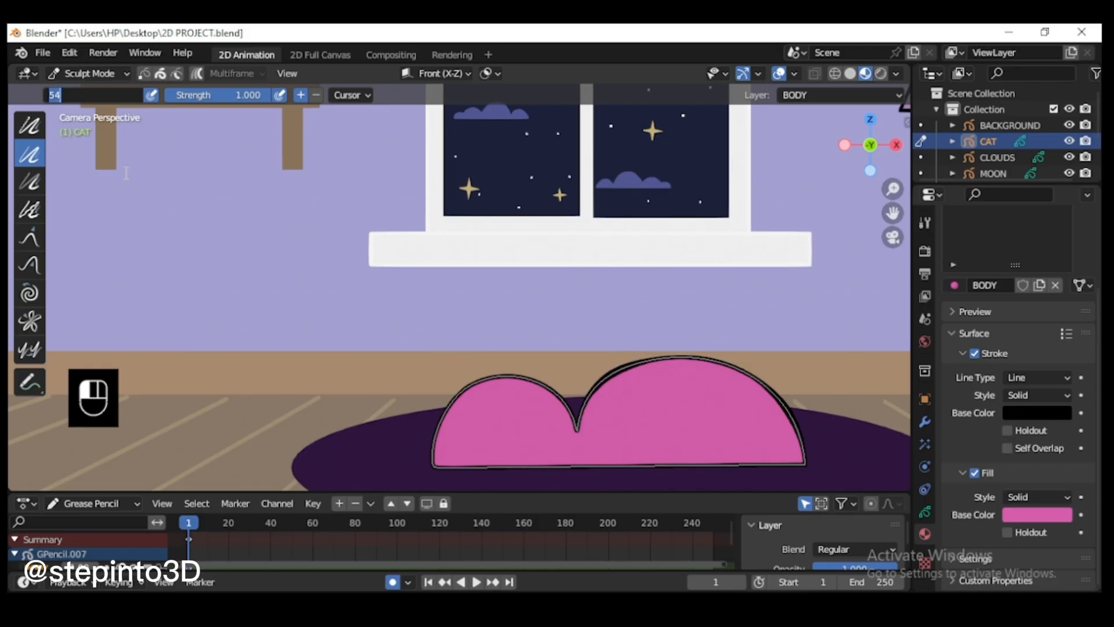
pyautogui.click(126, 172)
pyautogui.click(628, 381)
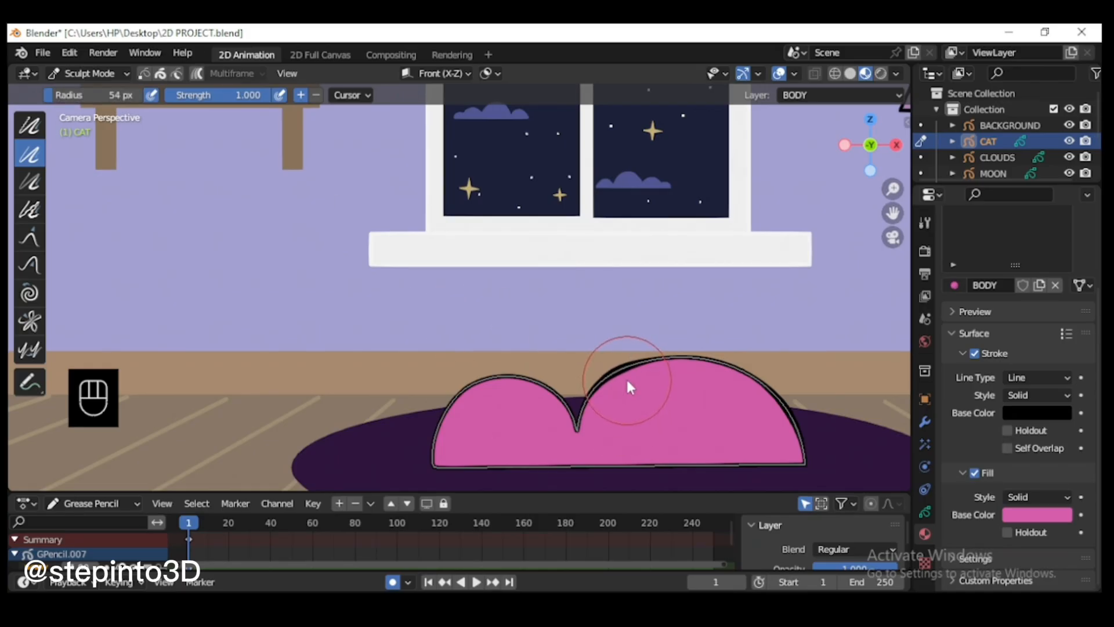
pyautogui.keyDown('alt'); pyautogui.click(628, 379); pyautogui.keyUp('alt')
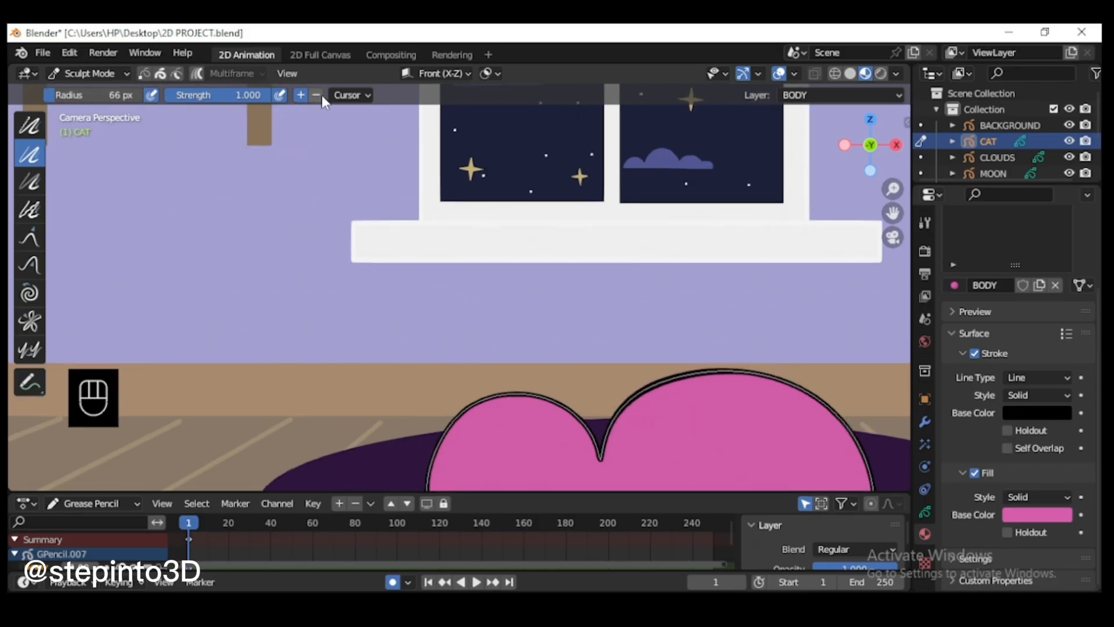
pyautogui.click(315, 95)
pyautogui.scroll(-1, 649, 407)
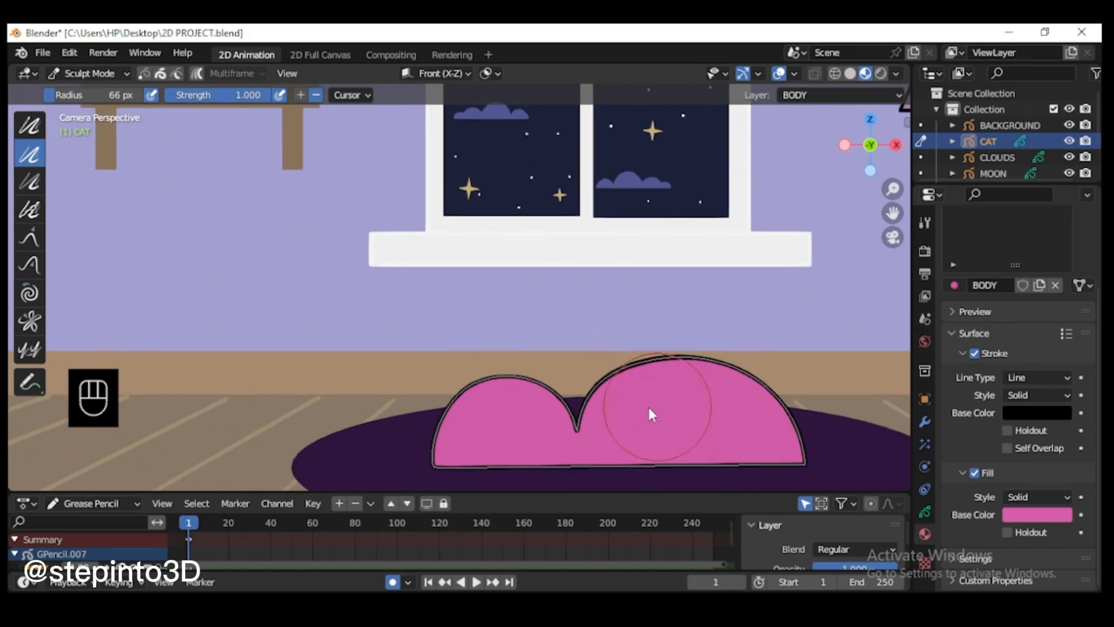
# Step: Set the Thickness brush back to add and thicken the outline slightly on the back hump's upper-left curve
pyautogui.click(301, 94)
pyautogui.click(632, 375)
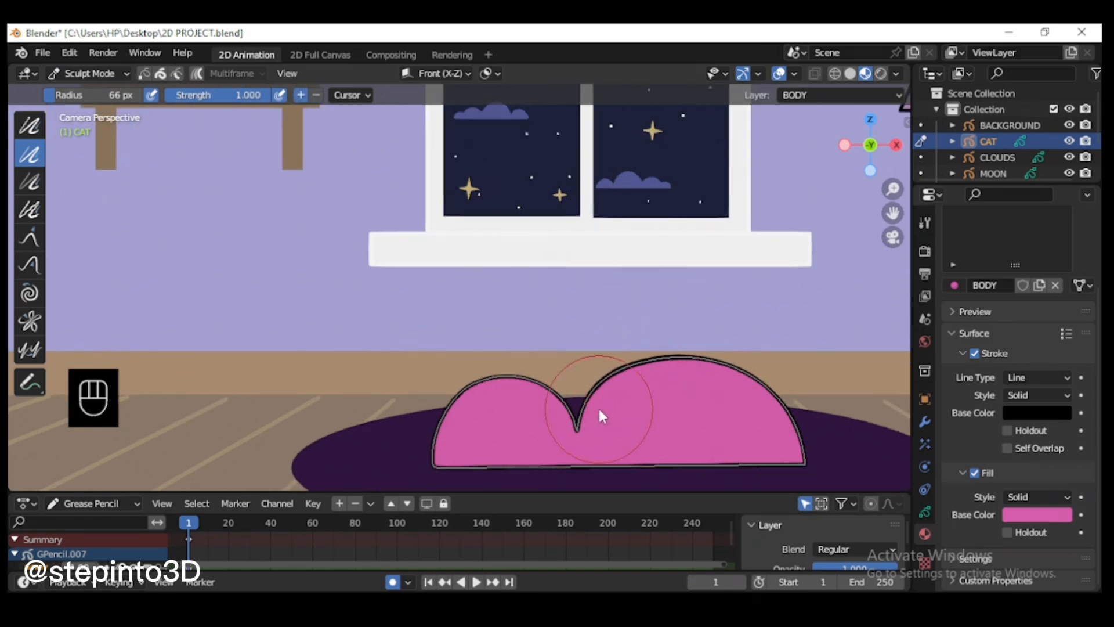
pyautogui.scroll(-1, 759, 390)
pyautogui.scroll(1, 758, 400)
# Step: Try to reshape the cat body's lower-right corner with the Push brush at a 25 px radius, undoing the strokes
pyautogui.click(29, 264)
pyautogui.scroll(-1, 761, 458)
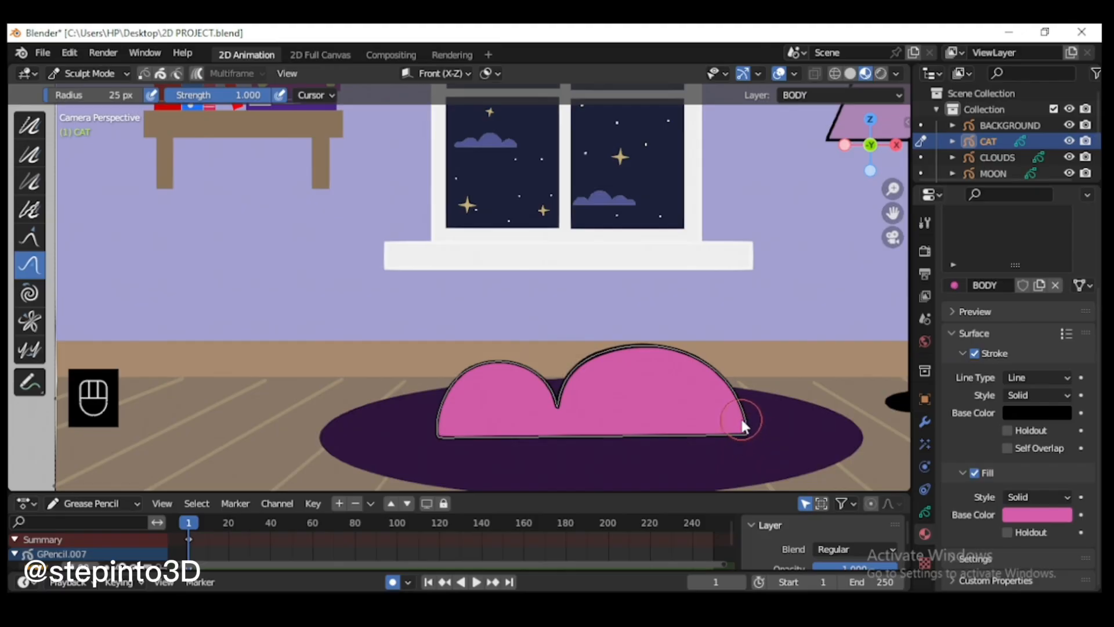
pyautogui.scroll(1, 441, 445)
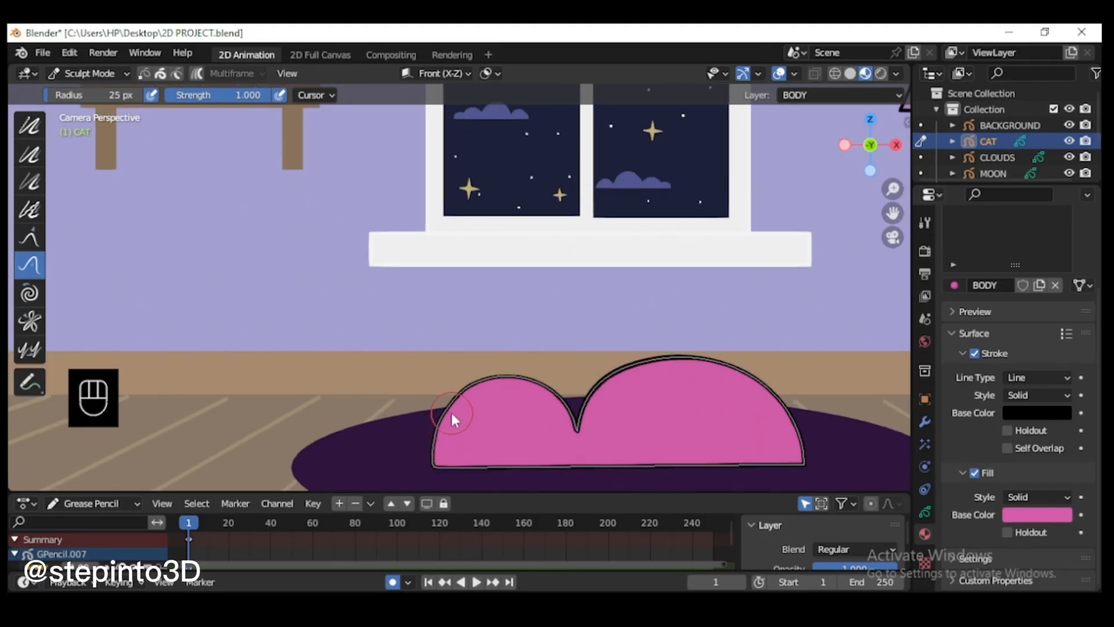
pyautogui.scroll(1, 462, 421)
pyautogui.moveTo(893, 213); pyautogui.dragTo(826, 119)
pyautogui.scroll(1, 700, 412)
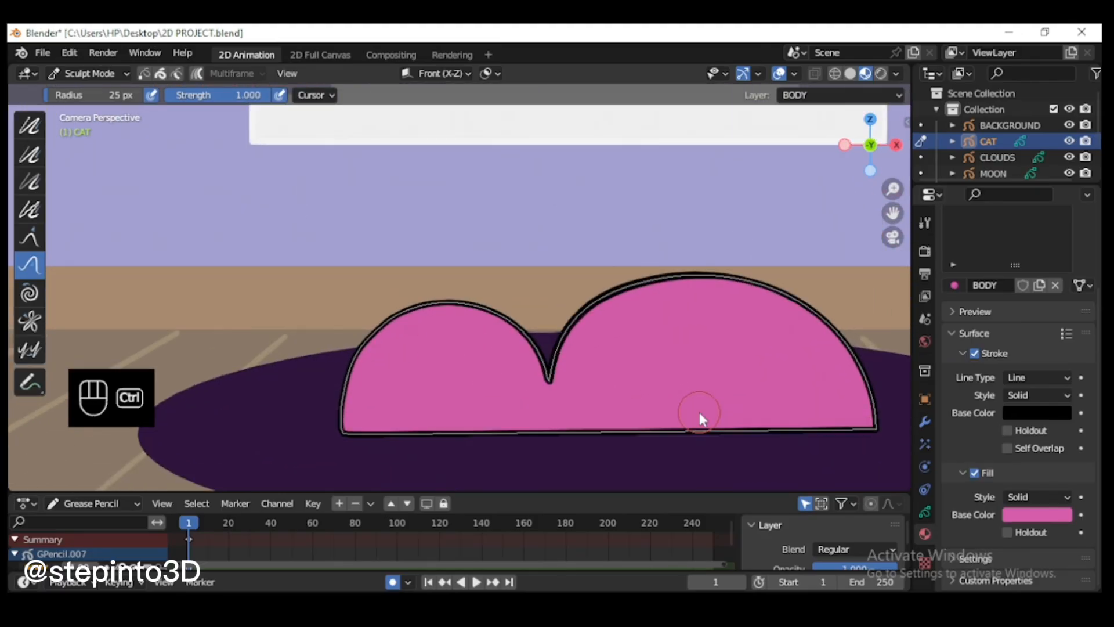
pyautogui.hotkey('ctrl', 'z')
pyautogui.hotkey('ctrl', 'z')
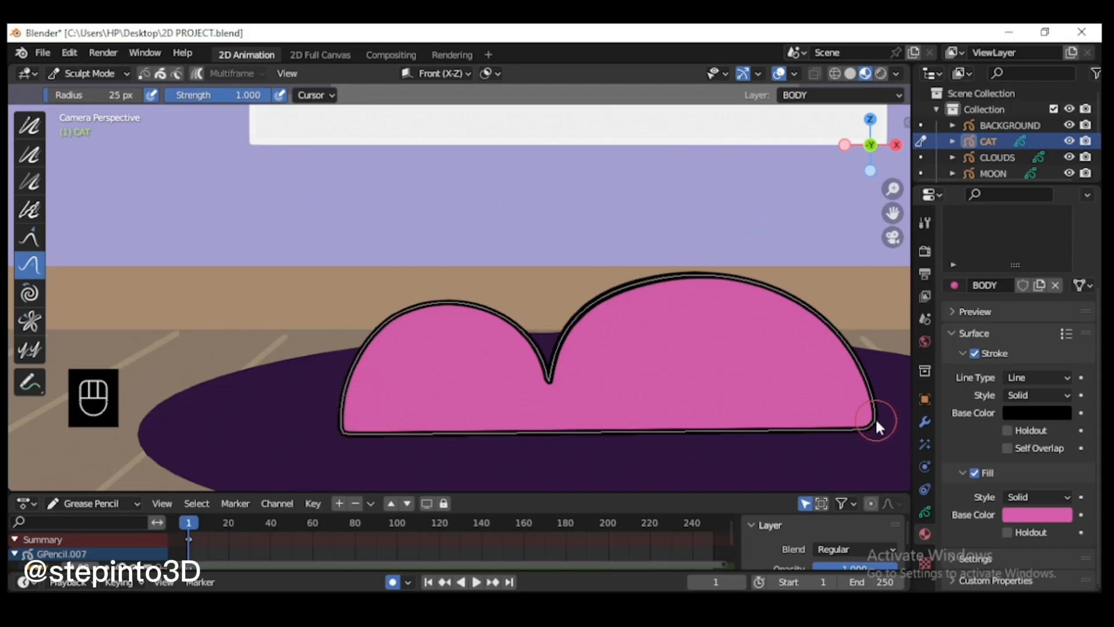
pyautogui.scroll(4, 879, 411)
pyautogui.hotkey('ctrl', 'z')
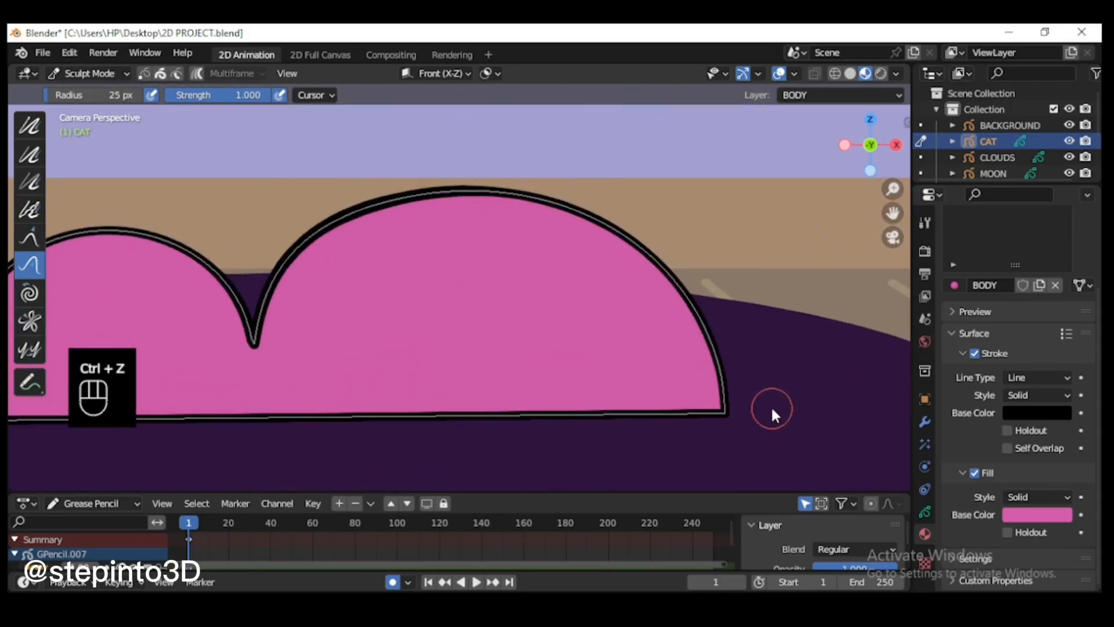
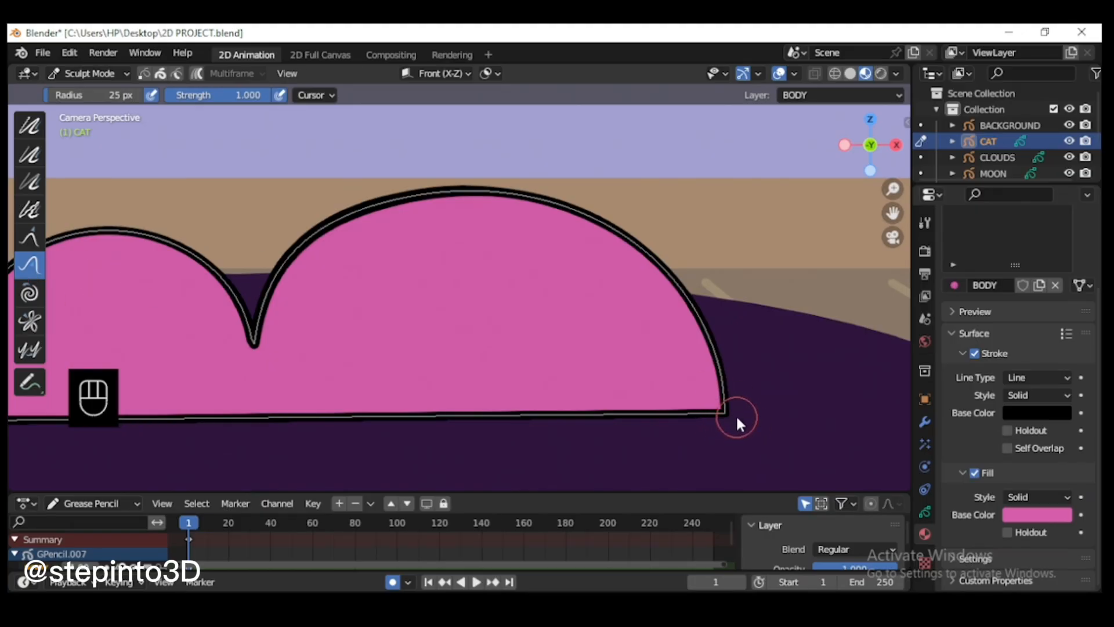
# Step: Round off the cat body's lower-right corner with the Push brush, and return to Draw Mode
pyautogui.press('f')
pyautogui.click(750, 436)
pyautogui.keyDown('shift'); pyautogui.moveTo(730, 419); pyautogui.dragTo(719, 412); pyautogui.keyUp('shift')
pyautogui.scroll(-5, 748, 418)
pyautogui.scroll(-1, 748, 413)
pyautogui.click(88, 73)
pyautogui.click(89, 147)
pyautogui.scroll(-1, 545, 286)
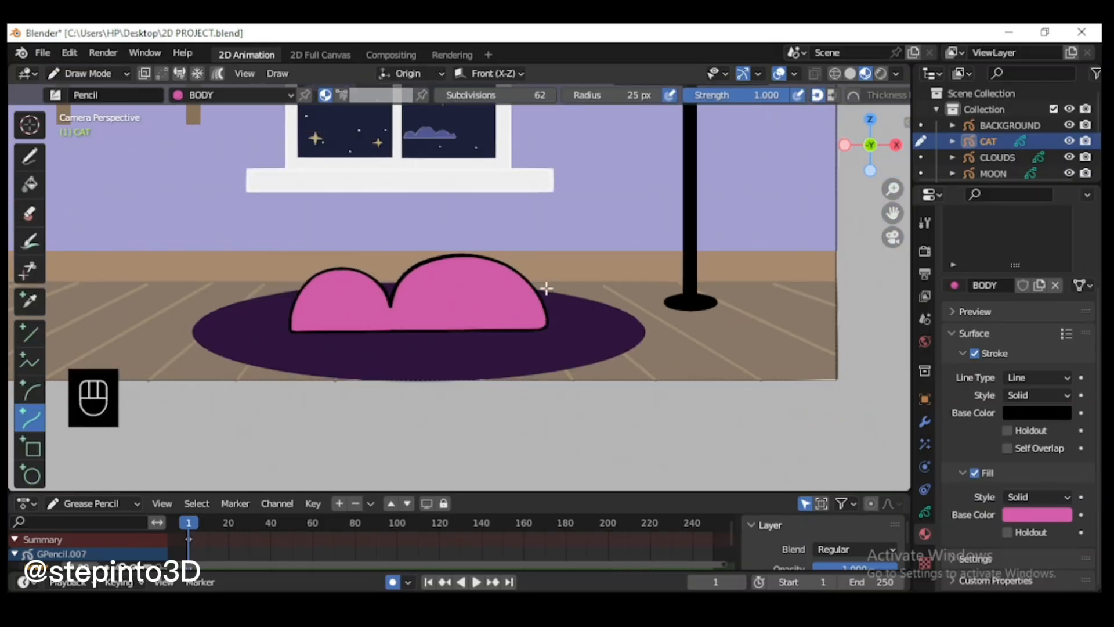
# Step: Try to draw a triangular ear on the left of the cat's head with the Polyline tool, undoing the stroke
pyautogui.keyDown('shift'); pyautogui.moveTo(545, 286); pyautogui.dragTo(631, 412, button='middle'); pyautogui.keyUp('shift')
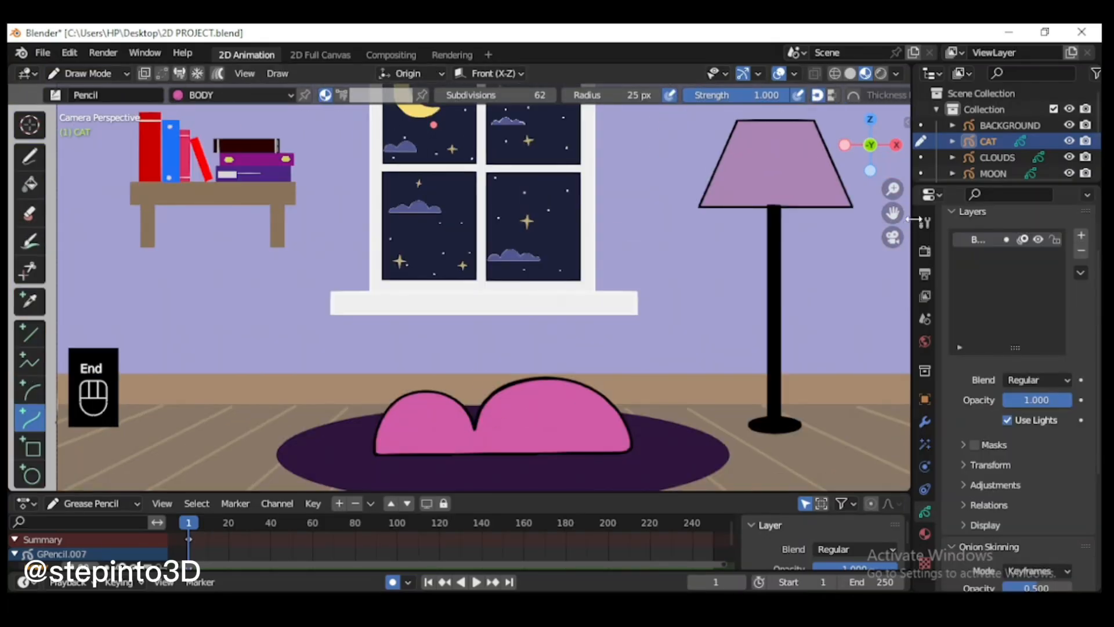
pyautogui.moveTo(894, 214); pyautogui.dragTo(919, 149)
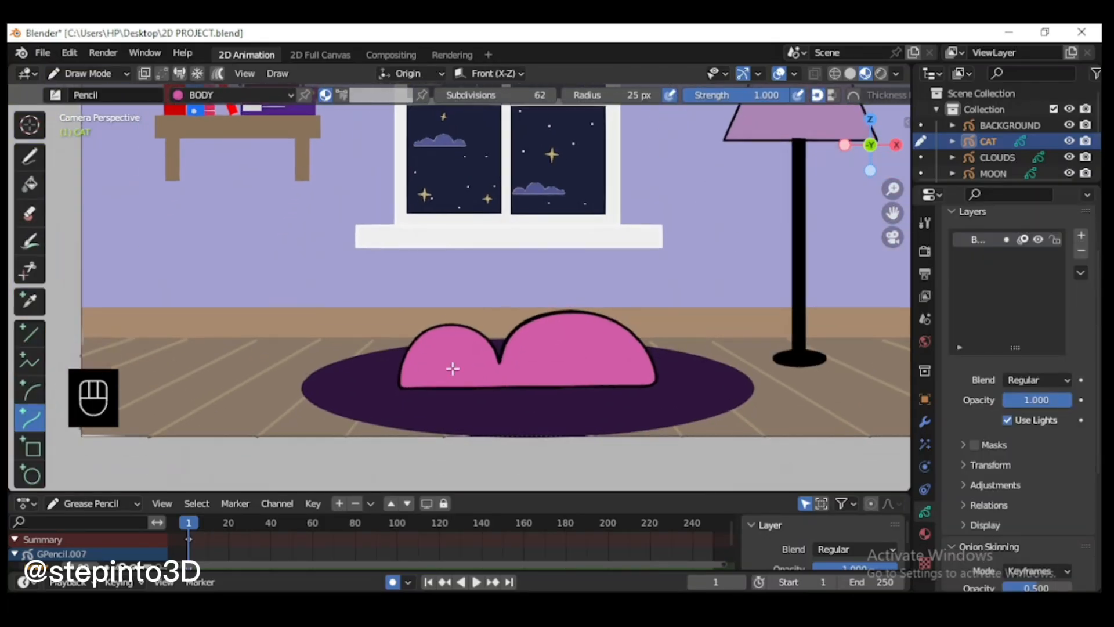
pyautogui.scroll(1, 449, 369)
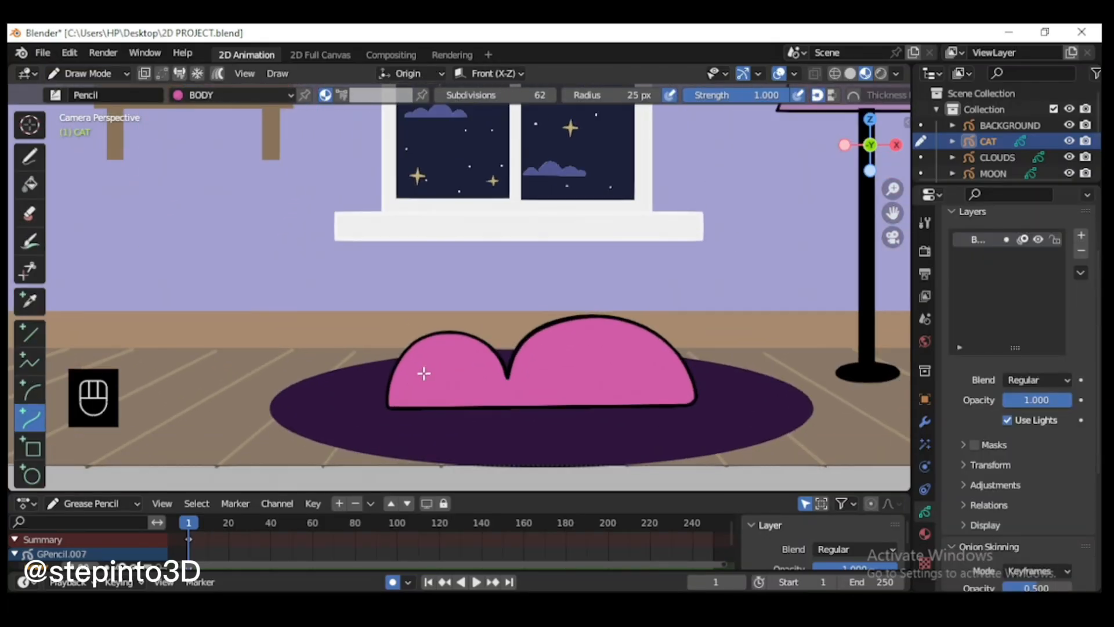
pyautogui.click(29, 362)
pyautogui.click(398, 356)
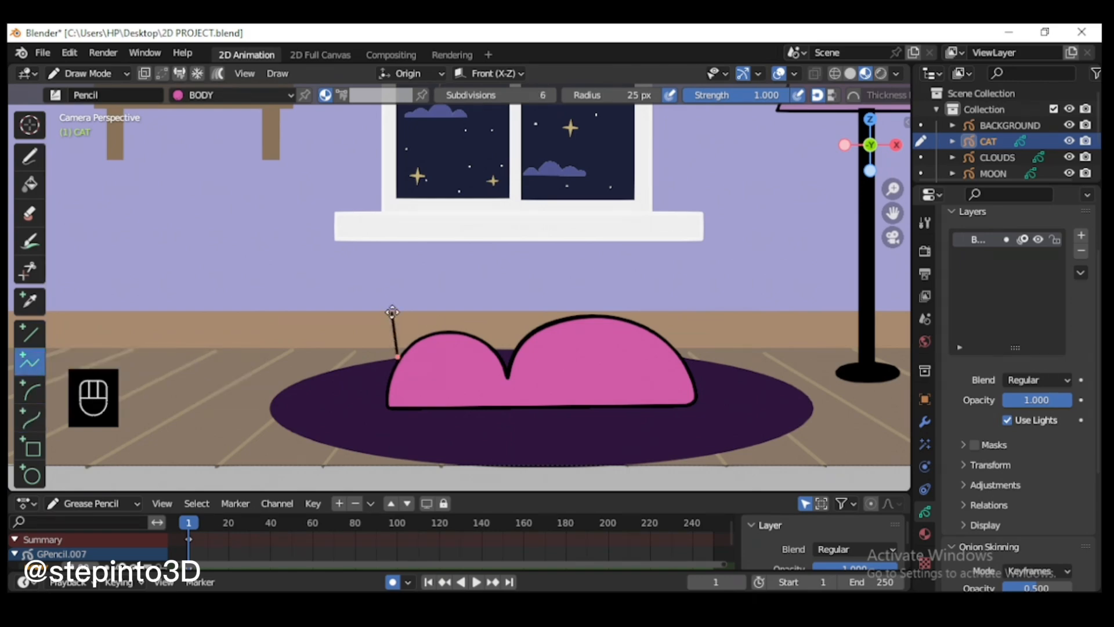
pyautogui.click(393, 313)
pyautogui.click(424, 341)
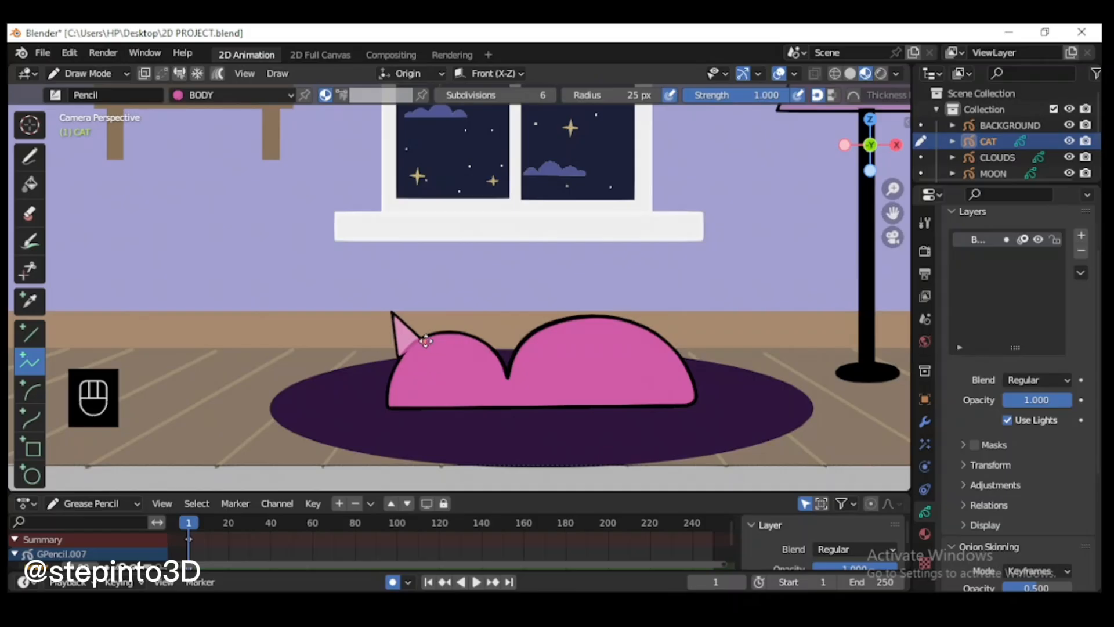
pyautogui.press('Return')
pyautogui.scroll(4, 410, 385)
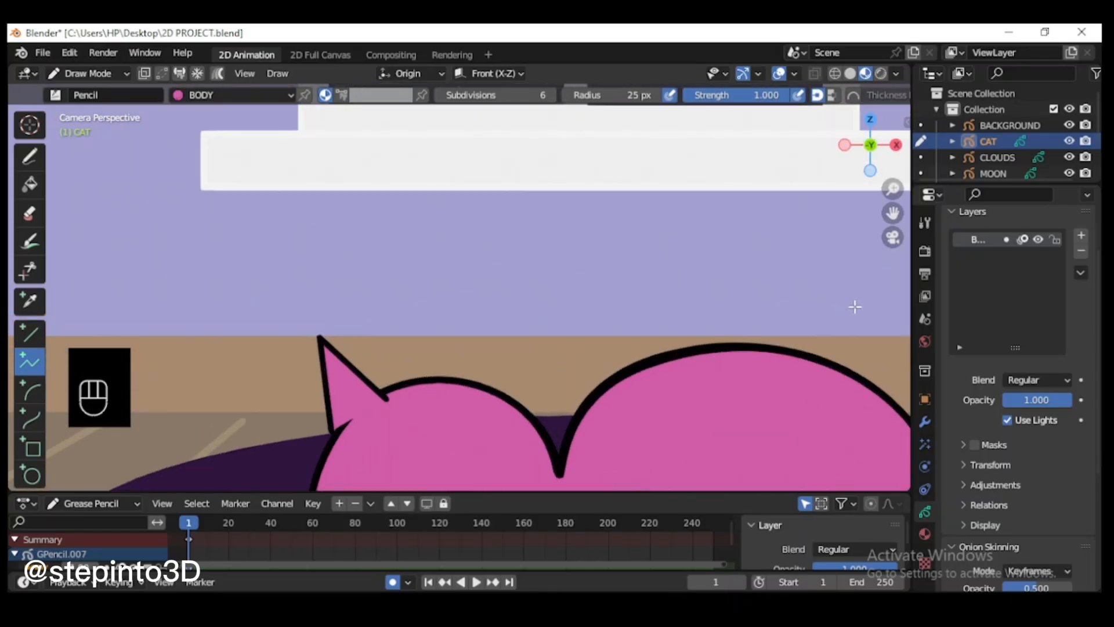
pyautogui.moveTo(893, 213); pyautogui.dragTo(912, 142)
pyautogui.hotkey('ctrl', 'z')
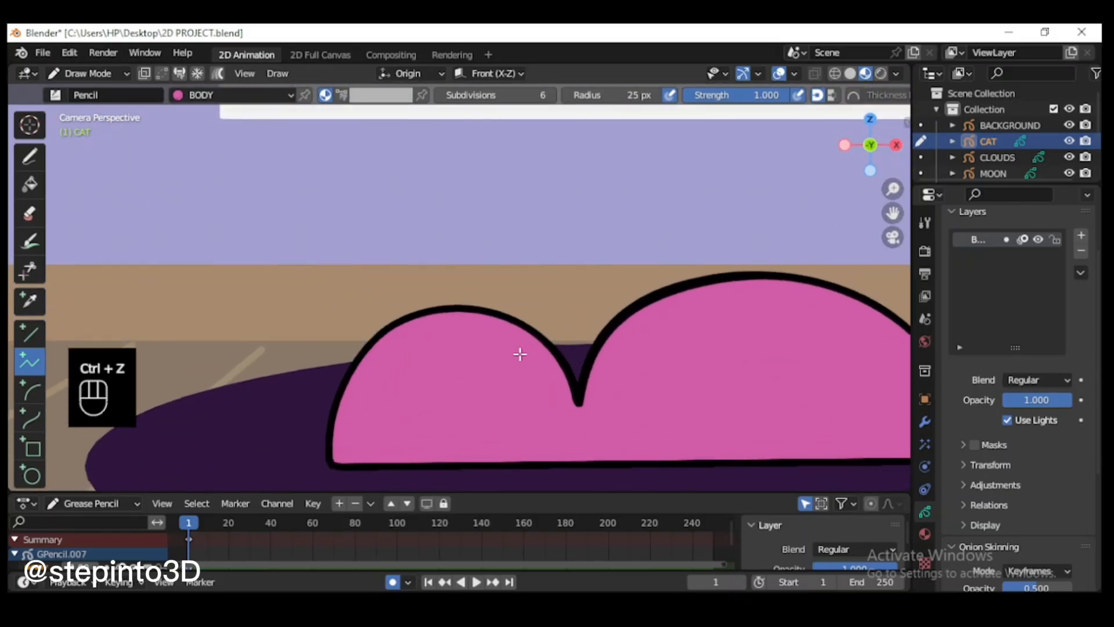
# Step: Enable drawing strokes on back, and add two triangular Polyline ears behind the left and right sides of the cat's head
pyautogui.click(145, 75)
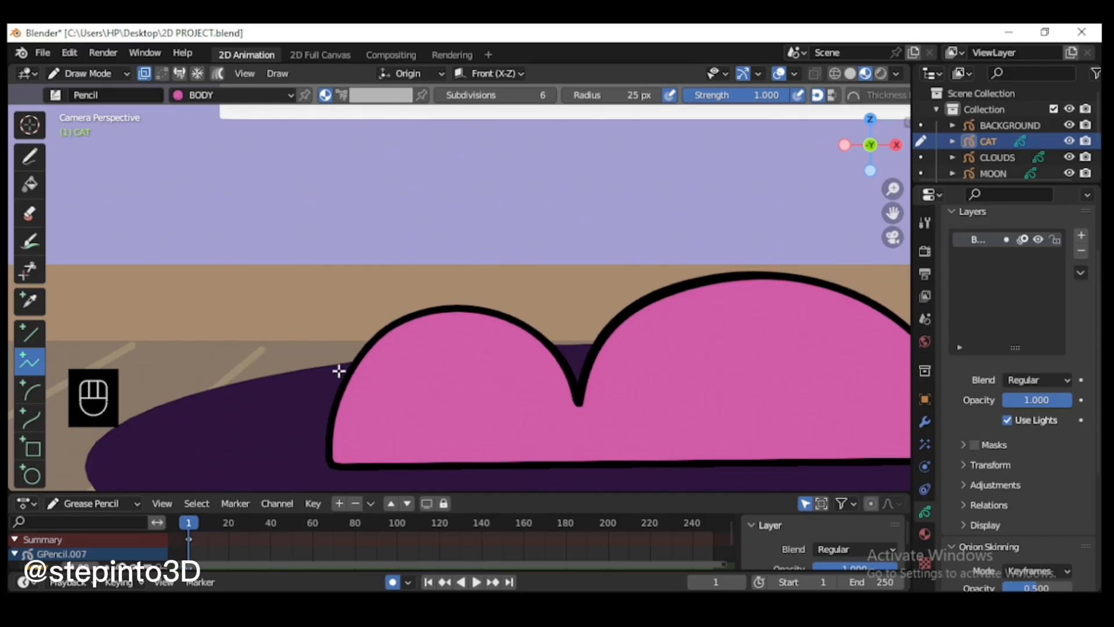
pyautogui.moveTo(347, 361); pyautogui.dragTo(352, 271)
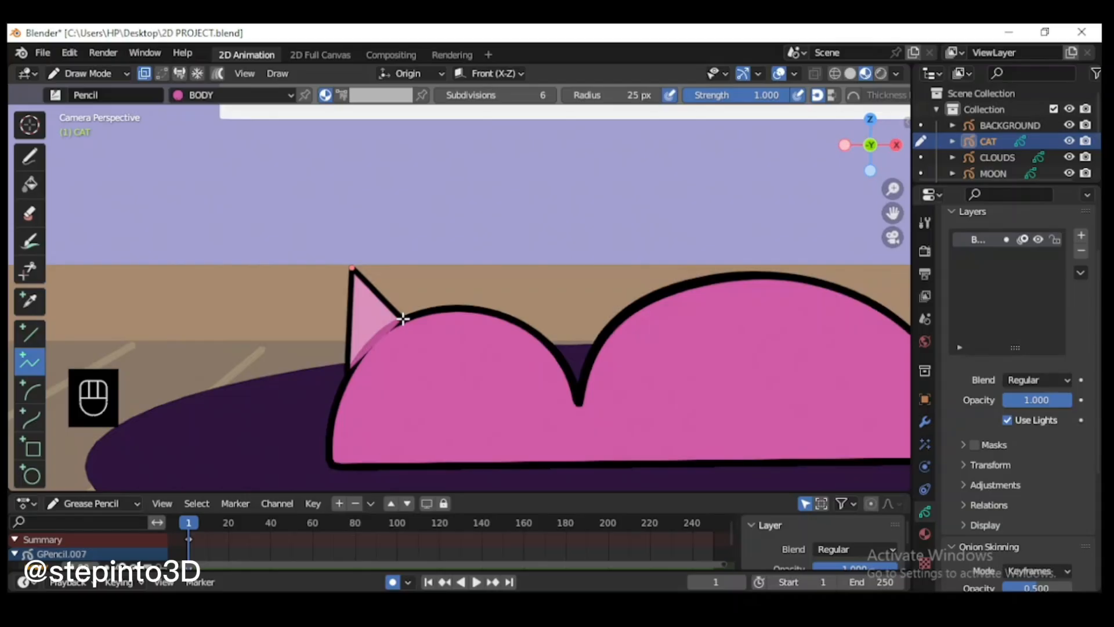
pyautogui.press('Return')
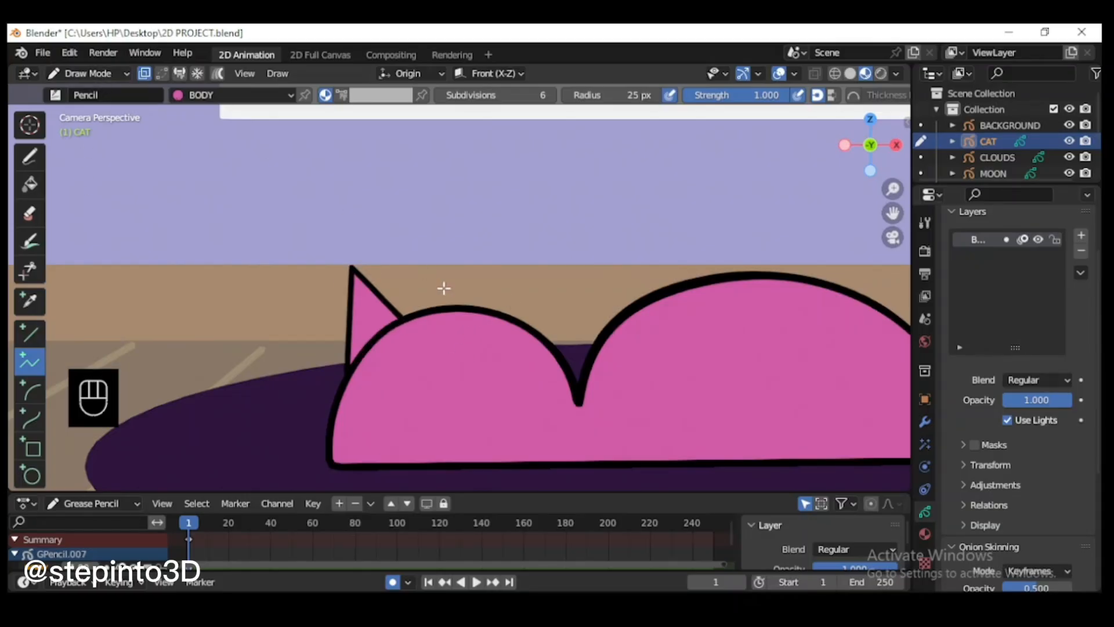
pyautogui.press('End')
pyautogui.click(491, 309)
pyautogui.click(517, 249)
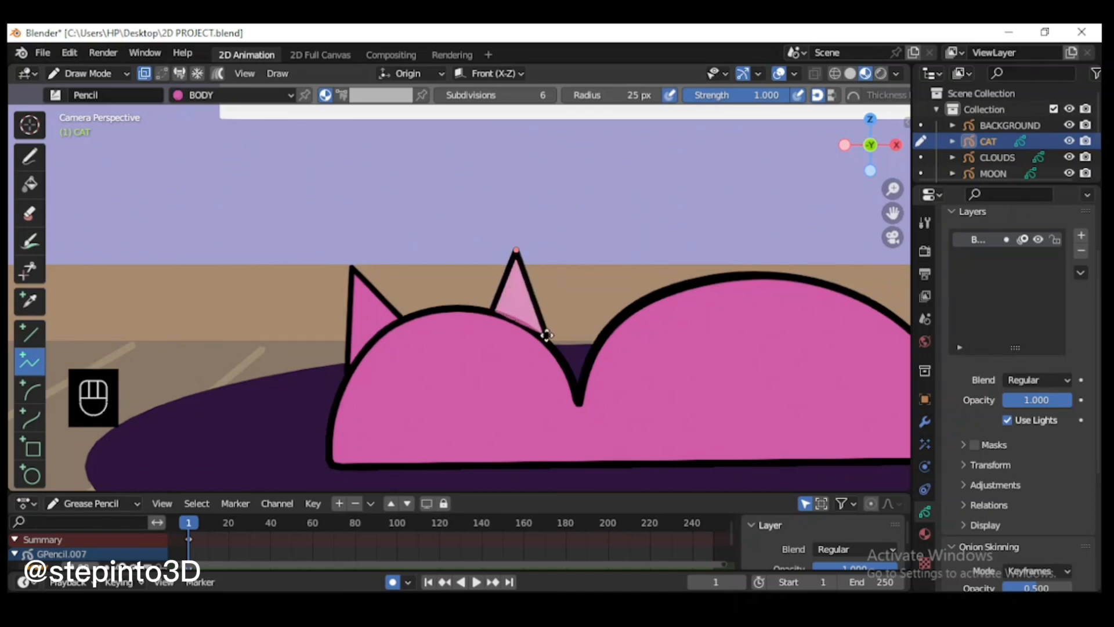
pyautogui.press('Return')
# Step: In Edit Mode, move the outer base points of both ears slightly down so they tuck behind the head outline
pyautogui.scroll(3, 592, 366)
pyautogui.click(88, 73)
pyautogui.click(87, 112)
pyautogui.click(613, 373)
pyautogui.press('g')
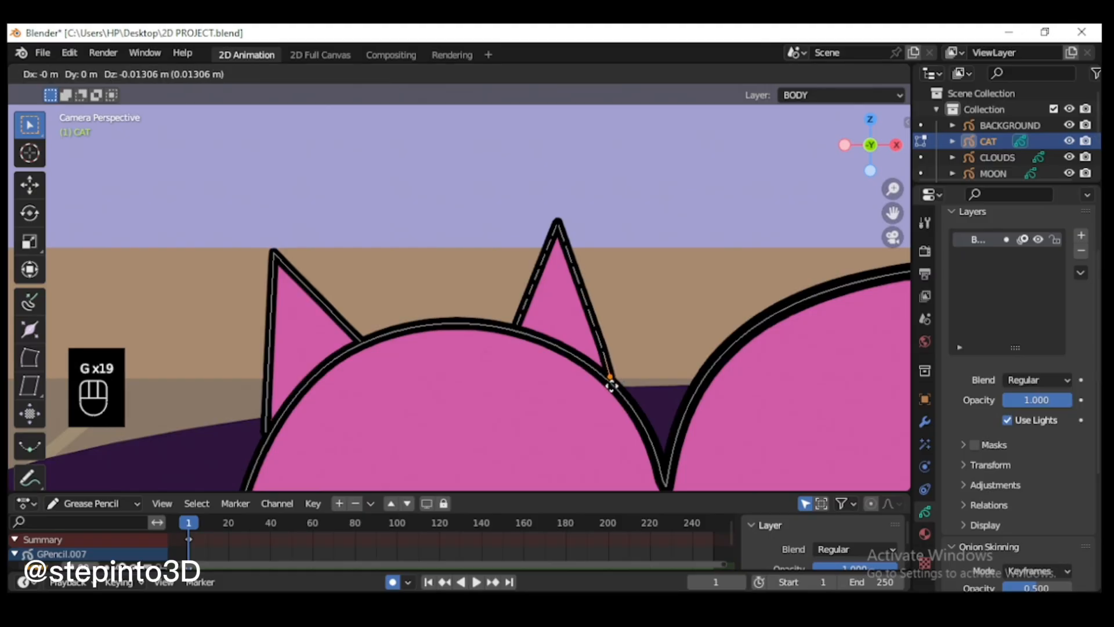
pyautogui.click(613, 383)
pyautogui.click(266, 421)
pyautogui.press('g')
pyautogui.click(264, 446)
# Step: Select the right ear's tip and left-edge points, undo a trial move, and rotate them slightly
pyautogui.scroll(-3, 406, 336)
pyautogui.scroll(3, 525, 238)
pyautogui.moveTo(560, 214); pyautogui.dragTo(506, 336)
pyautogui.press('g')
pyautogui.click(509, 344)
pyautogui.hotkey('ctrl', 'z')
pyautogui.press('g')
pyautogui.press('r')
pyautogui.click(423, 336)
pyautogui.scroll(-5, 599, 318)
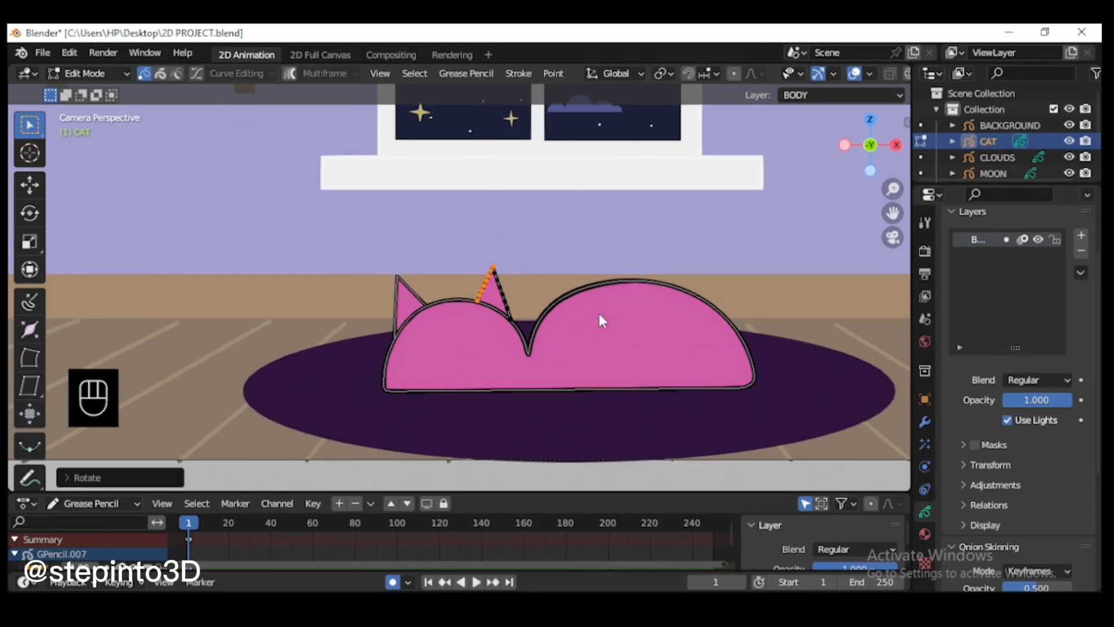
# Step: Try to draw a paw arc at the bottom left of the cat's head with the Arc tool, undoing the stroke
pyautogui.click(88, 74)
pyautogui.click(87, 143)
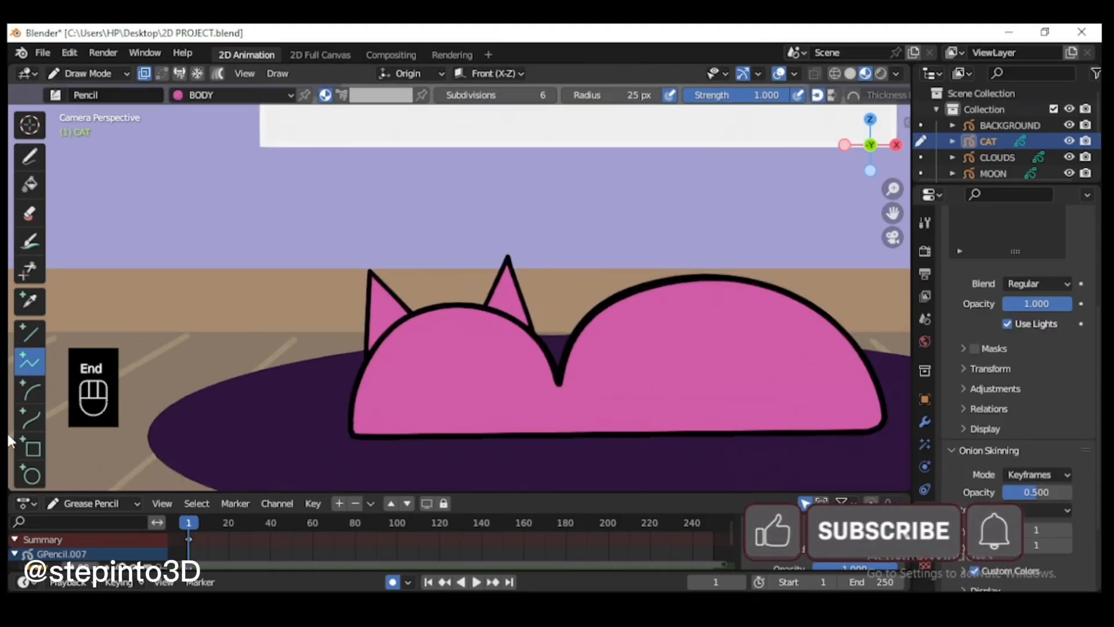
pyautogui.click(30, 390)
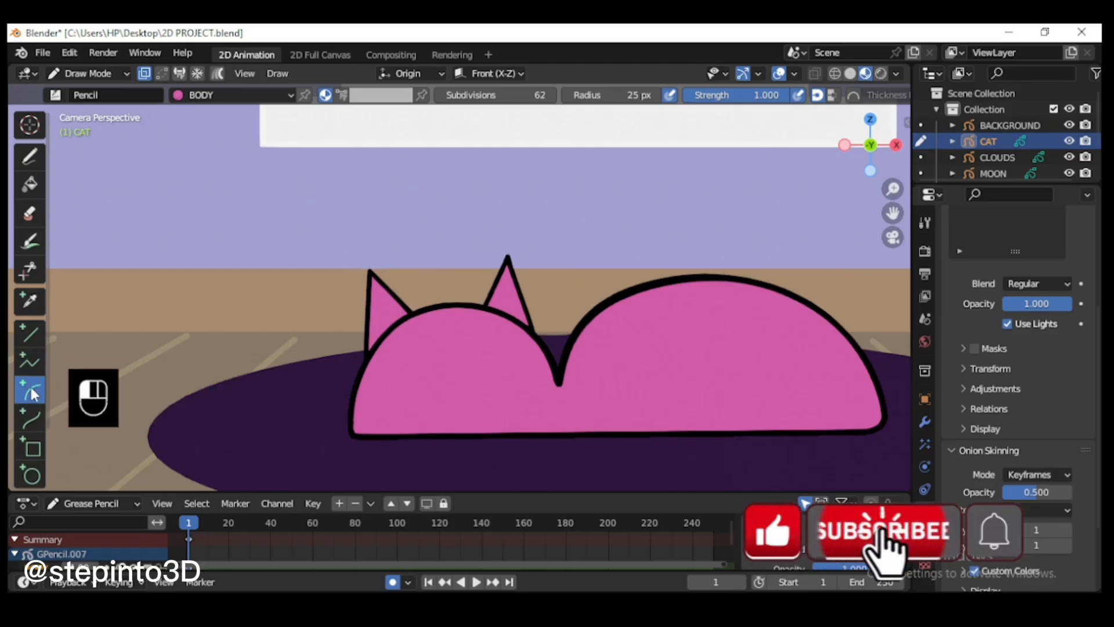
pyautogui.moveTo(372, 433); pyautogui.dragTo(454, 430)
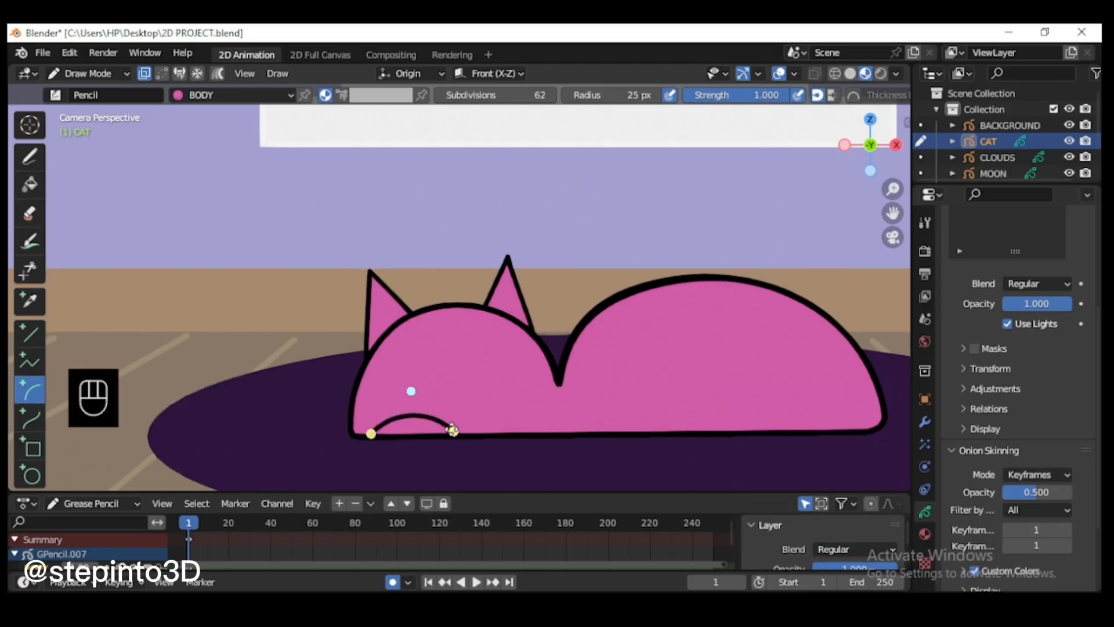
pyautogui.moveTo(411, 390); pyautogui.dragTo(412, 364)
pyautogui.press('Return')
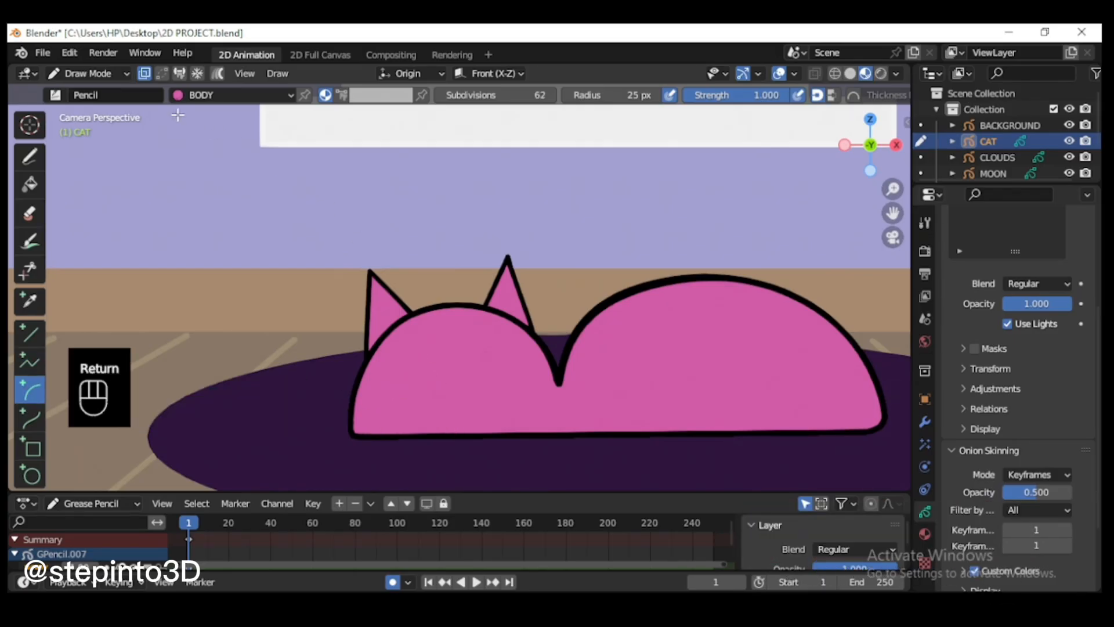
pyautogui.hotkey('ctrl', 'z')
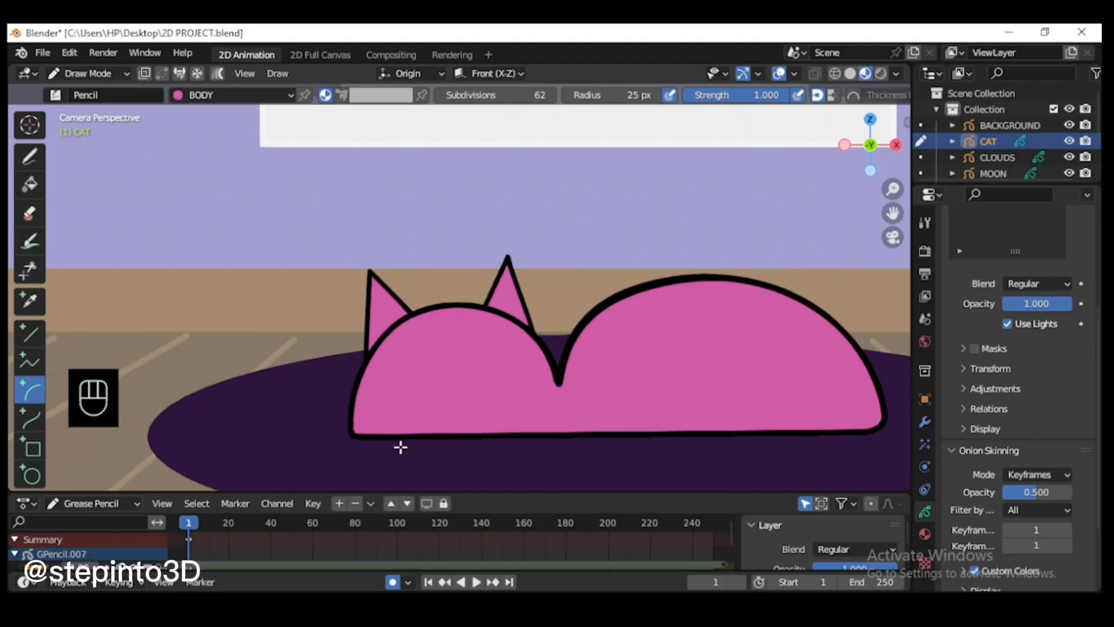
# Step: With drawing strokes on back turned off, draw a small paw arc at the bottom left of the cat's head
pyautogui.moveTo(380, 416)
pyautogui.mouseDown()
pyautogui.moveTo(435, 418)
pyautogui.moveTo(443, 432)
pyautogui.mouseUp()
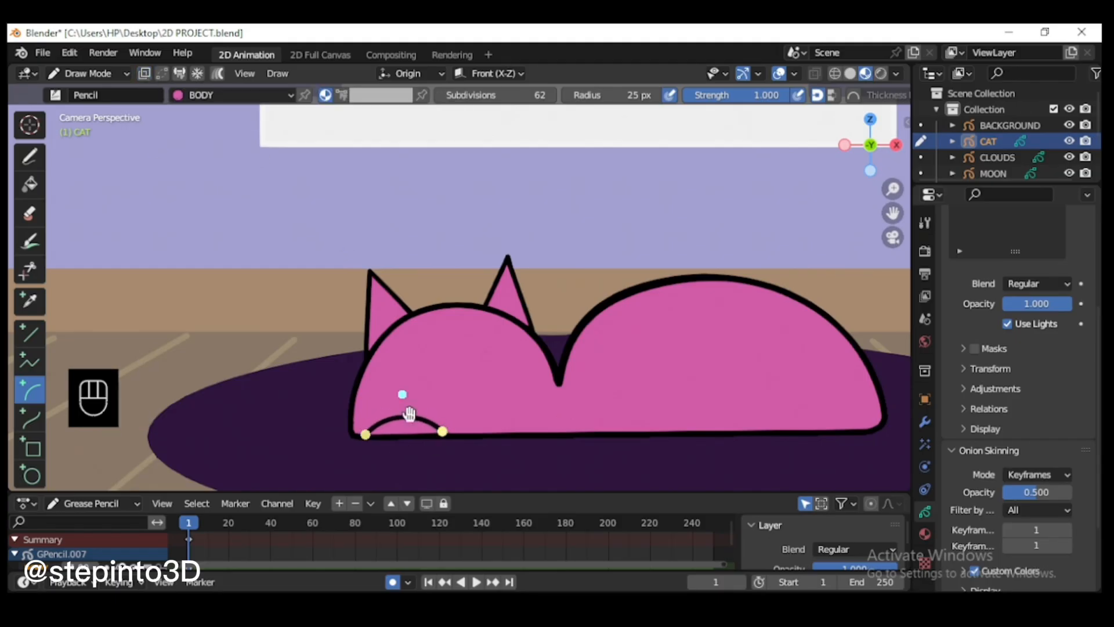
pyautogui.moveTo(404, 393); pyautogui.dragTo(404, 361)
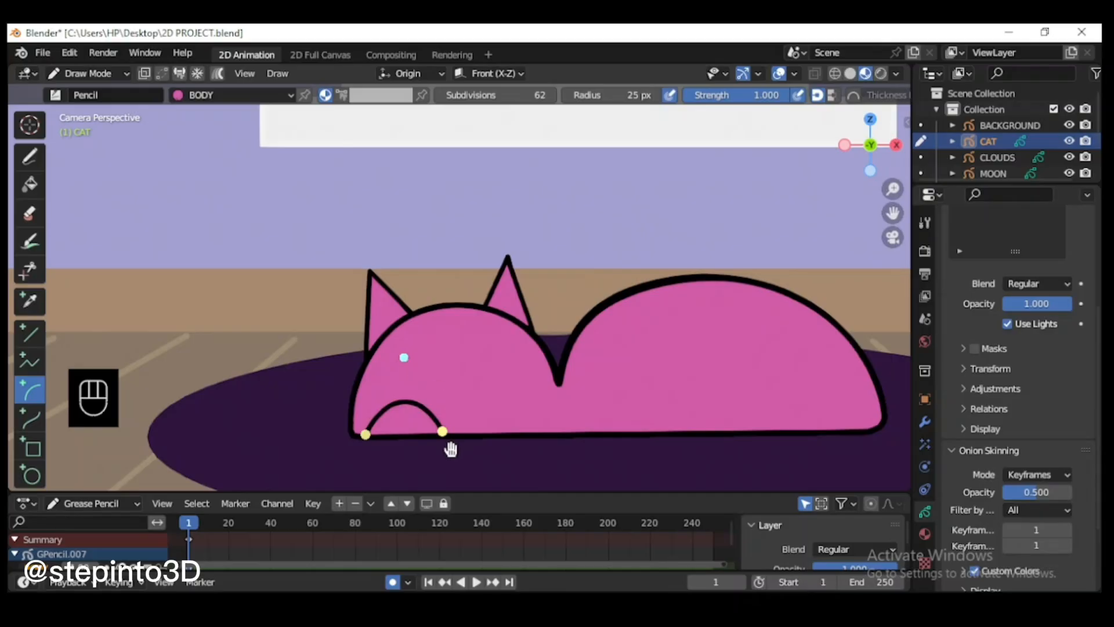
pyautogui.press('Return')
pyautogui.scroll(1, 445, 437)
# Step: In Edit Mode, scale down the whole paw arc, then move and rotate it to rest on the body's bottom line
pyautogui.click(87, 73)
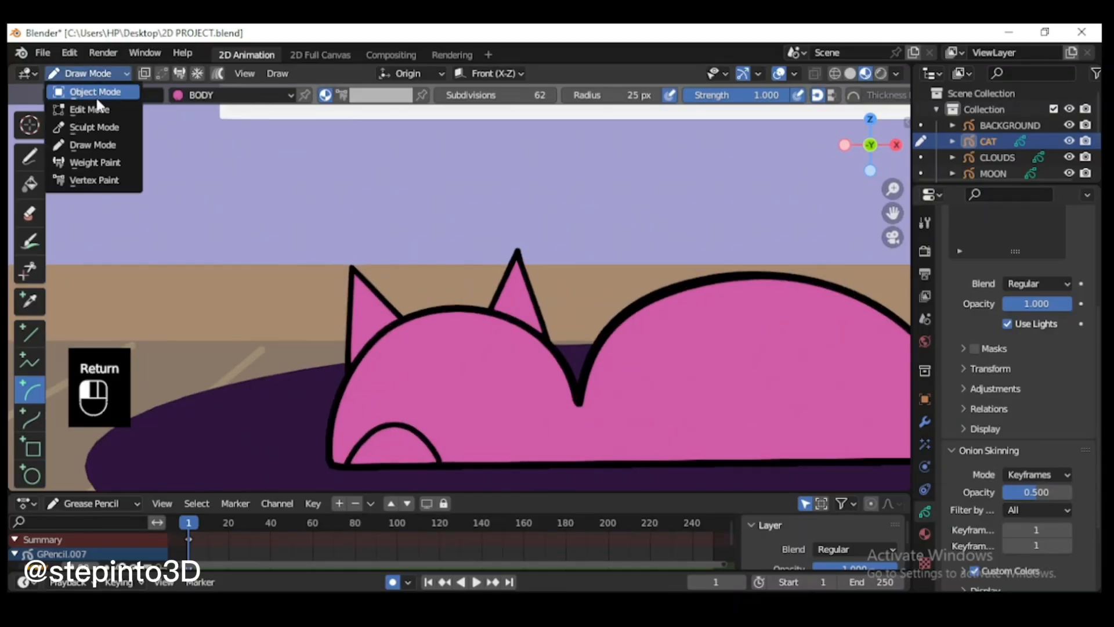
pyautogui.click(90, 110)
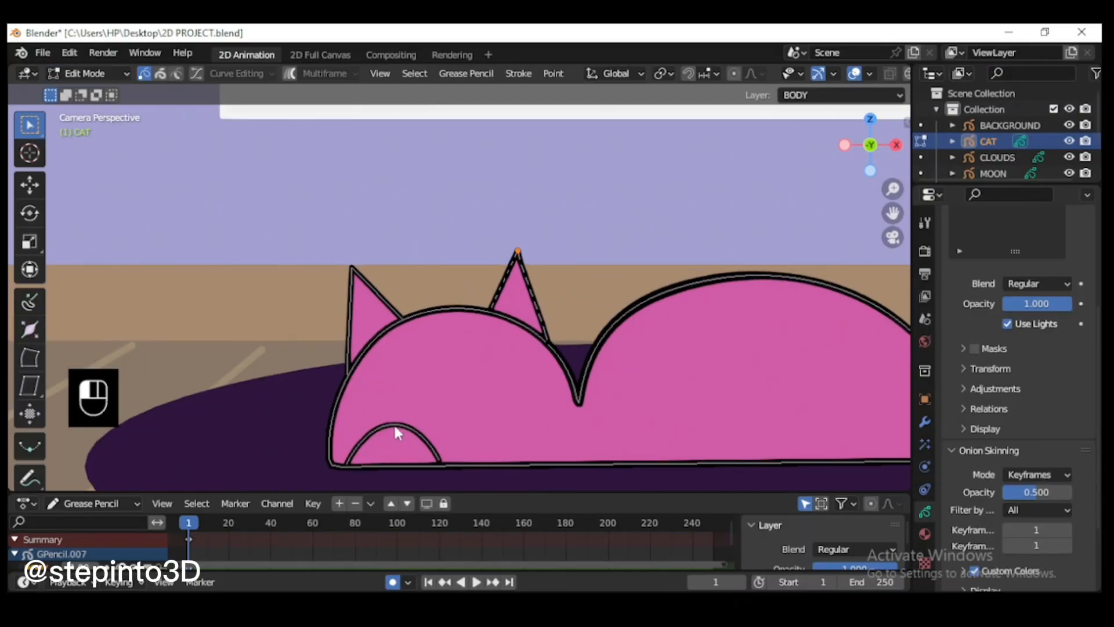
pyautogui.press('l')
pyautogui.press('g')
pyautogui.click(449, 463)
pyautogui.press('s')
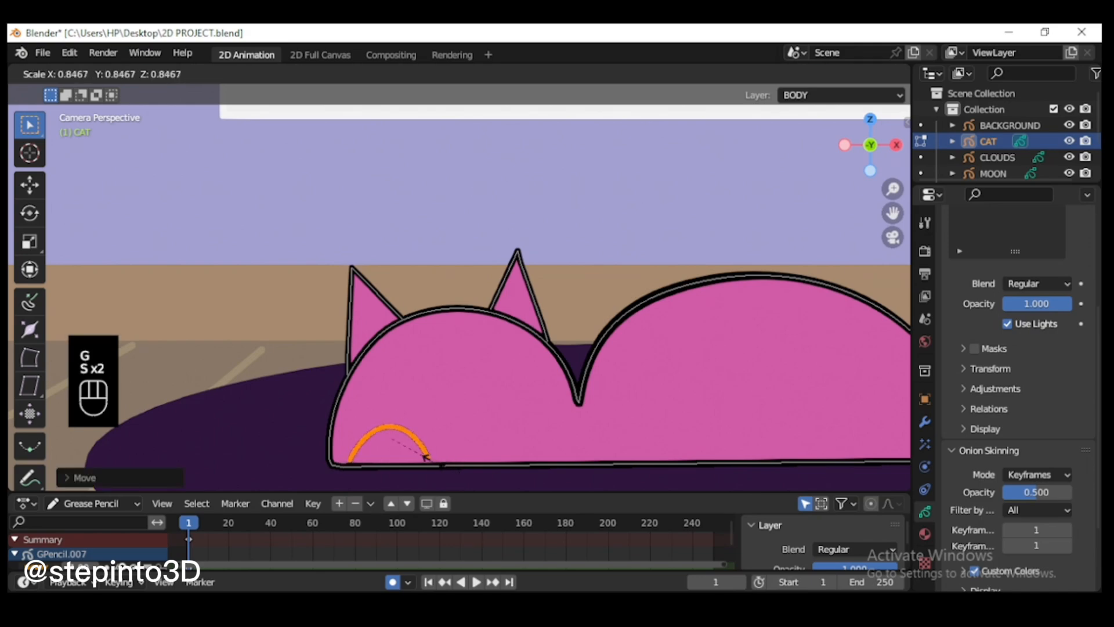
pyautogui.click(431, 458)
pyautogui.press('s')
pyautogui.click(453, 460)
pyautogui.press('g')
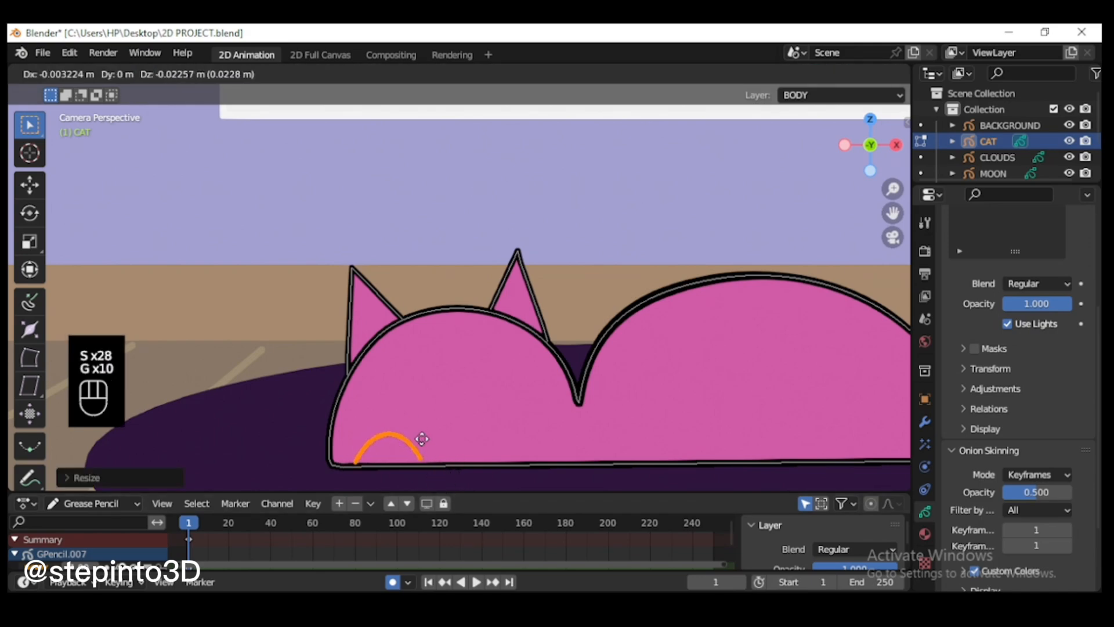
pyautogui.click(419, 445)
pyautogui.press('r')
pyautogui.click(478, 450)
# Step: Duplicate the paw arc to the right along the body's bottom line, and check both paws in Draw Mode
pyautogui.hotkey('shift', 'd')
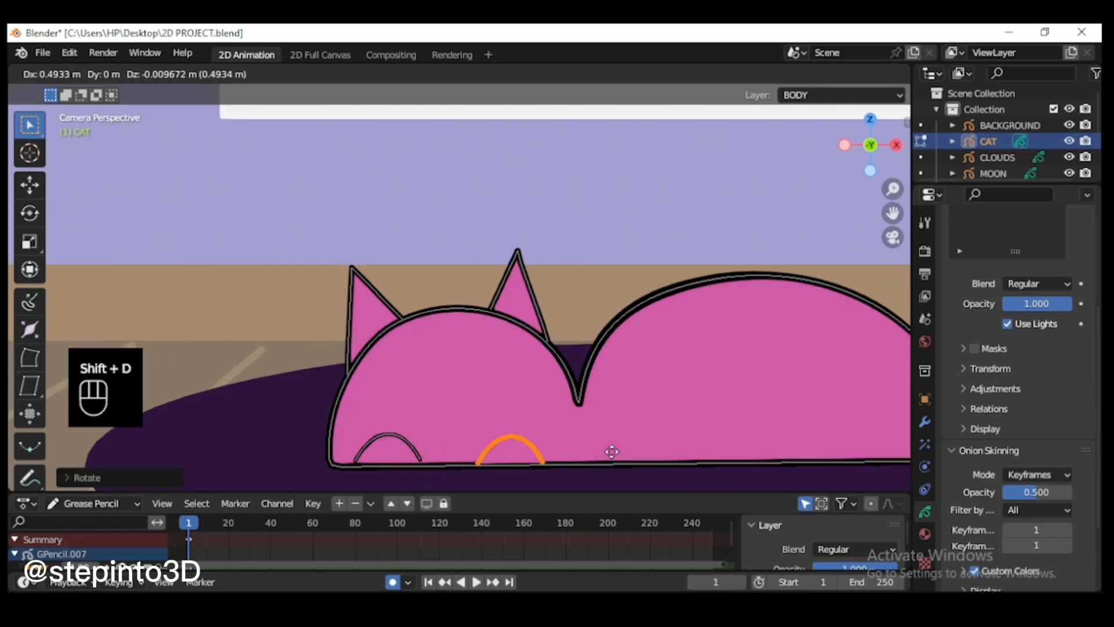
pyautogui.click(627, 452)
pyautogui.scroll(-3, 502, 458)
pyautogui.scroll(3, 432, 472)
pyautogui.click(90, 73)
pyautogui.click(93, 145)
pyautogui.scroll(-2, 550, 351)
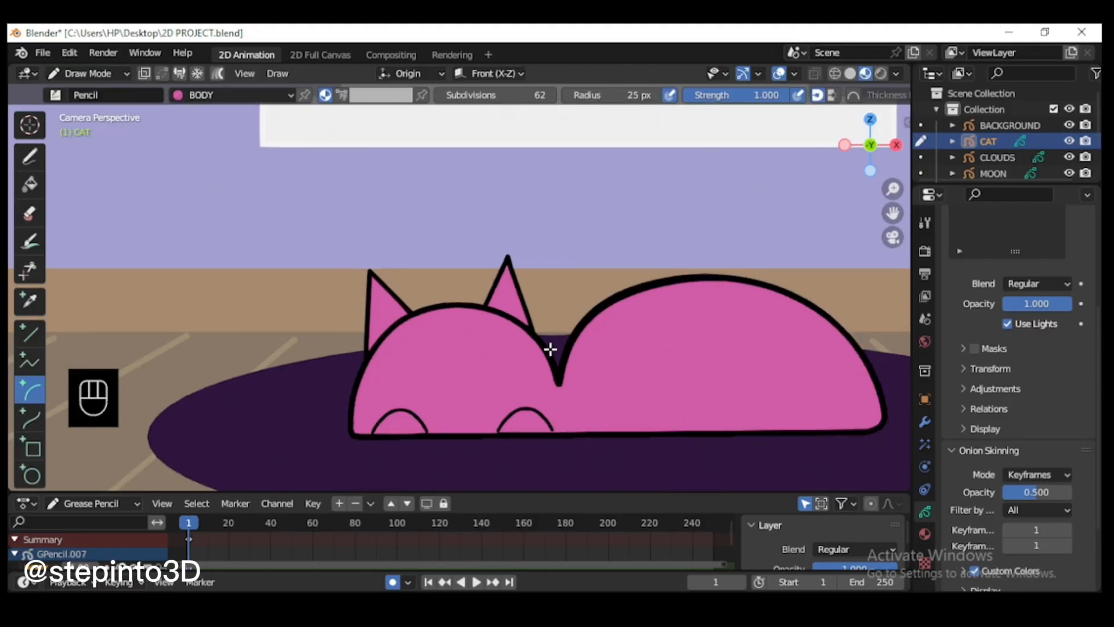
# Step: Duplicate the second paw arc onto the cat's rear, enlarge it, rotate it counterclockwise and raise it as the hind paw
pyautogui.scroll(1, 793, 361)
pyautogui.click(92, 73)
pyautogui.click(94, 111)
pyautogui.click(548, 417)
pyautogui.press('l')
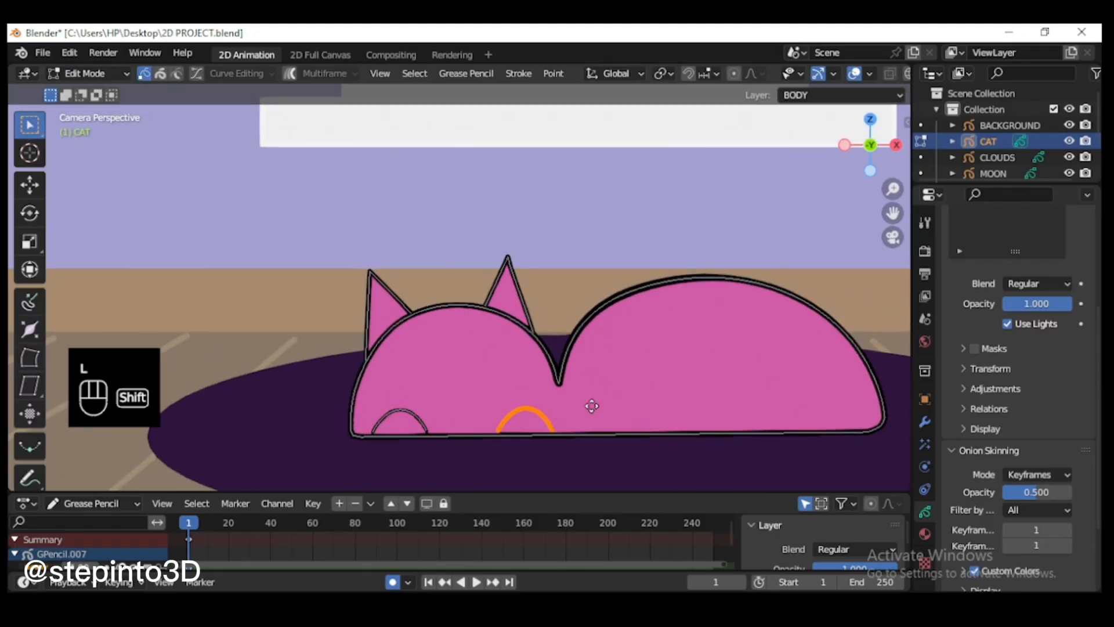
pyautogui.hotkey('shift', 'd')
pyautogui.click(805, 405)
pyautogui.press('s')
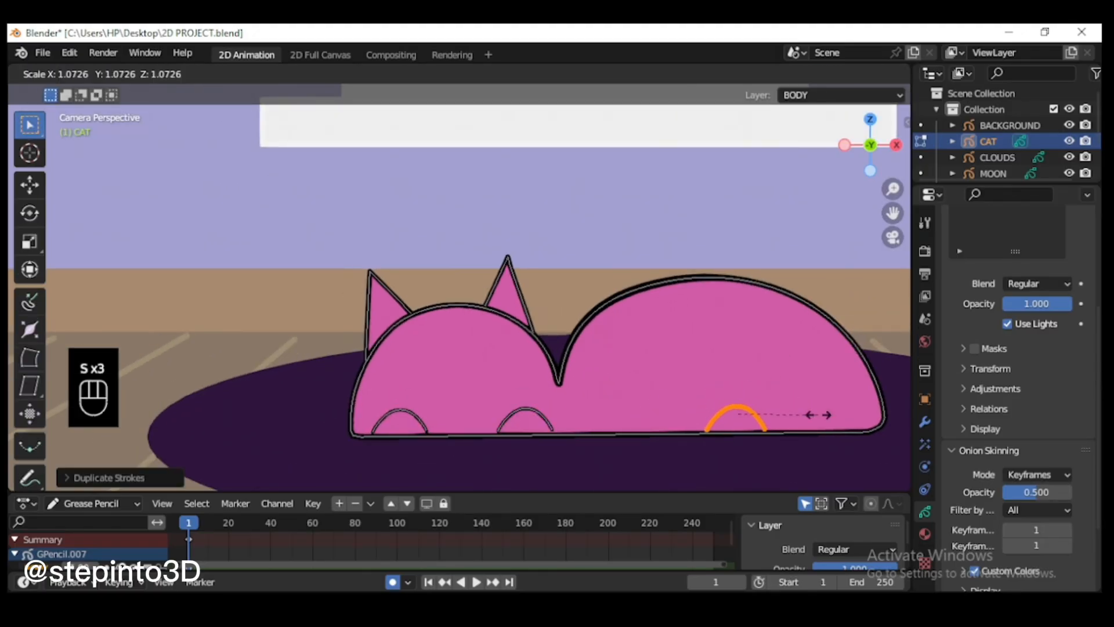
pyautogui.click(822, 380)
pyautogui.press('r')
pyautogui.click(805, 340)
pyautogui.press('g')
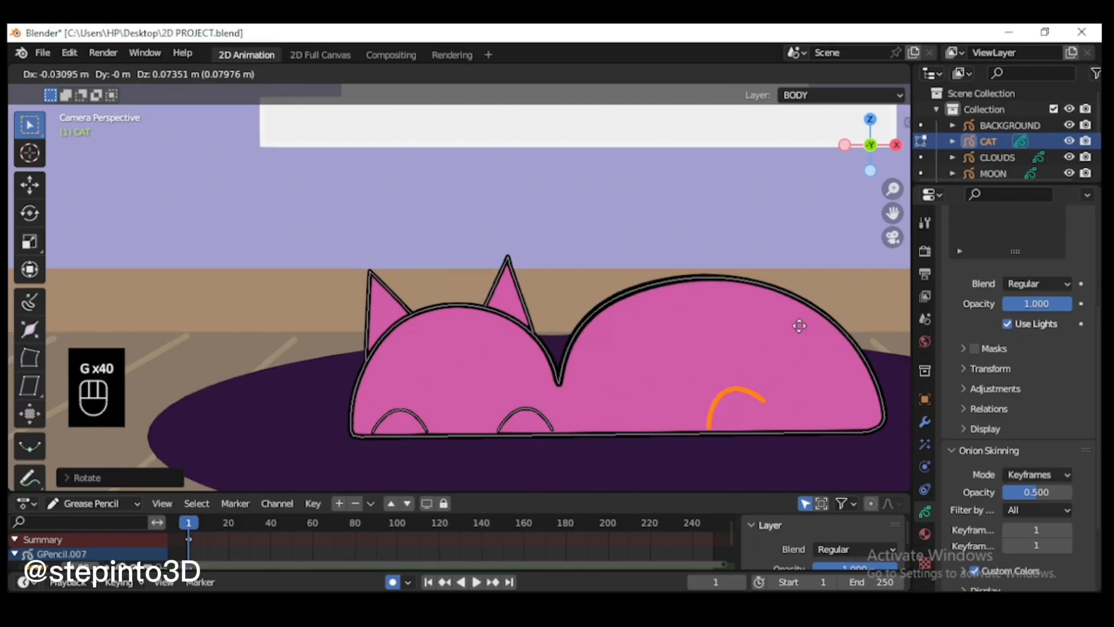
pyautogui.click(800, 324)
# Step: In Draw Mode, draw a thigh arc rising from the top of the hind paw and curving right with the Arc tool
pyautogui.click(90, 74)
pyautogui.click(95, 143)
pyautogui.moveTo(727, 388)
pyautogui.mouseDown()
pyautogui.moveTo(765, 342)
pyautogui.moveTo(708, 339)
pyautogui.mouseUp()
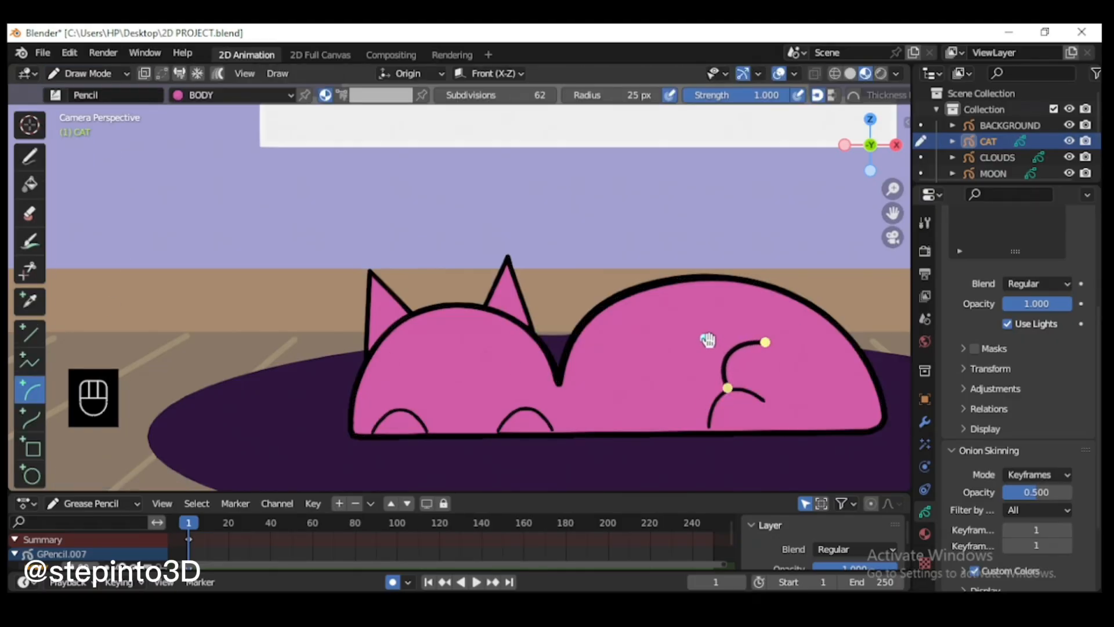
pyautogui.press('Return')
# Step: In Edit Mode, rescale the hind paw arc and reposition it on the body's bottom line
pyautogui.click(103, 77)
pyautogui.click(97, 109)
pyautogui.moveTo(892, 213); pyautogui.dragTo(778, 211)
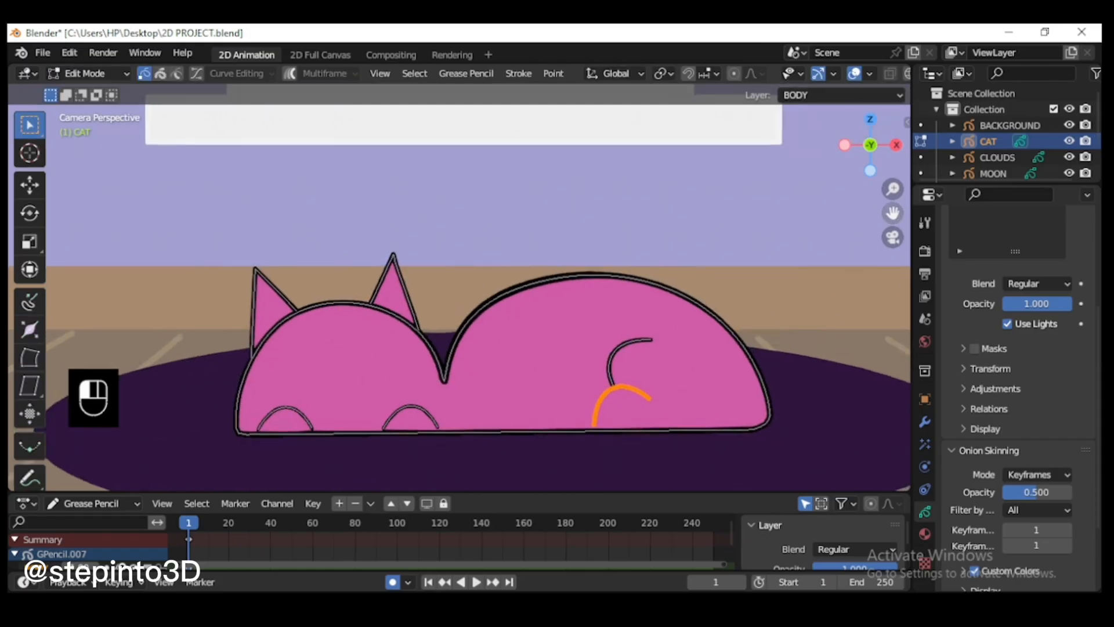
pyautogui.scroll(2, 719, 400)
pyautogui.press('s')
pyautogui.click(754, 415)
pyautogui.press('g')
pyautogui.click(656, 421)
pyautogui.press('r')
# Step: Select the whole thigh arc, then move and rotate it so it meets the hind paw
pyautogui.press('l')
pyautogui.press('g')
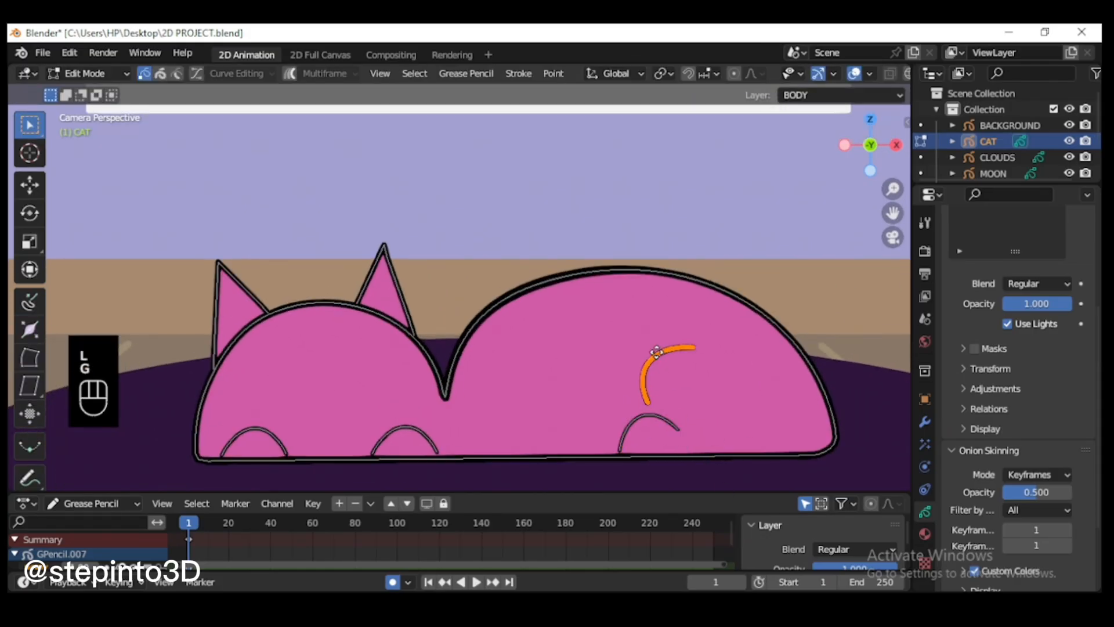
pyautogui.press('r')
pyautogui.click(726, 352)
pyautogui.scroll(-1, 748, 383)
# Step: Enable Curve Editing on the cat's body outline, and dissolve the control point at its lower-right corner
pyautogui.press('l')
pyautogui.click(197, 74)
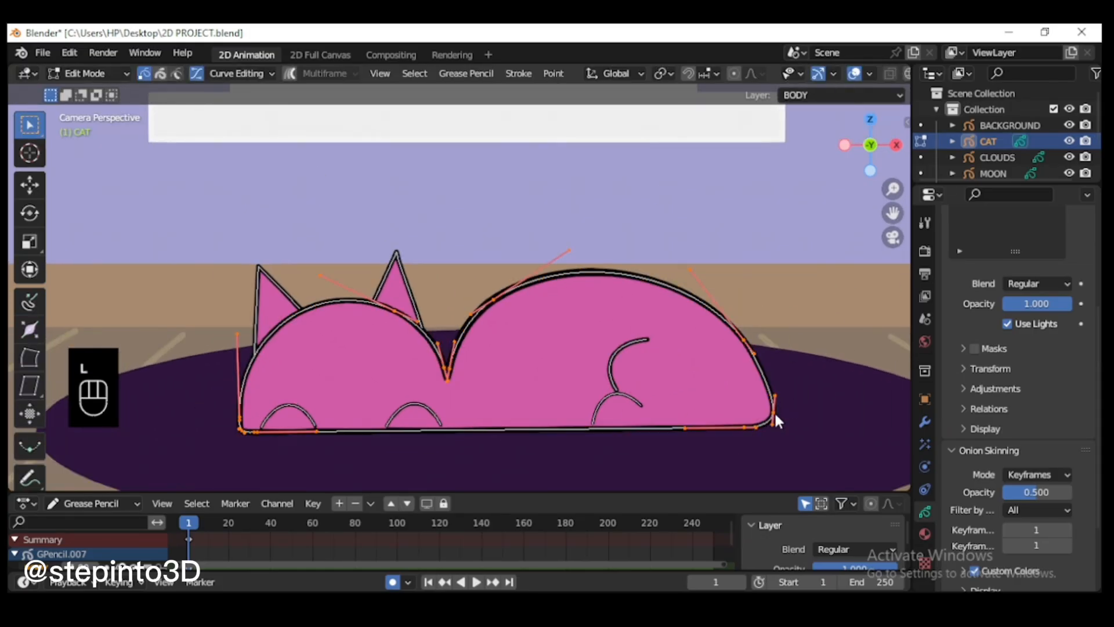
pyautogui.moveTo(770, 428); pyautogui.dragTo(771, 431)
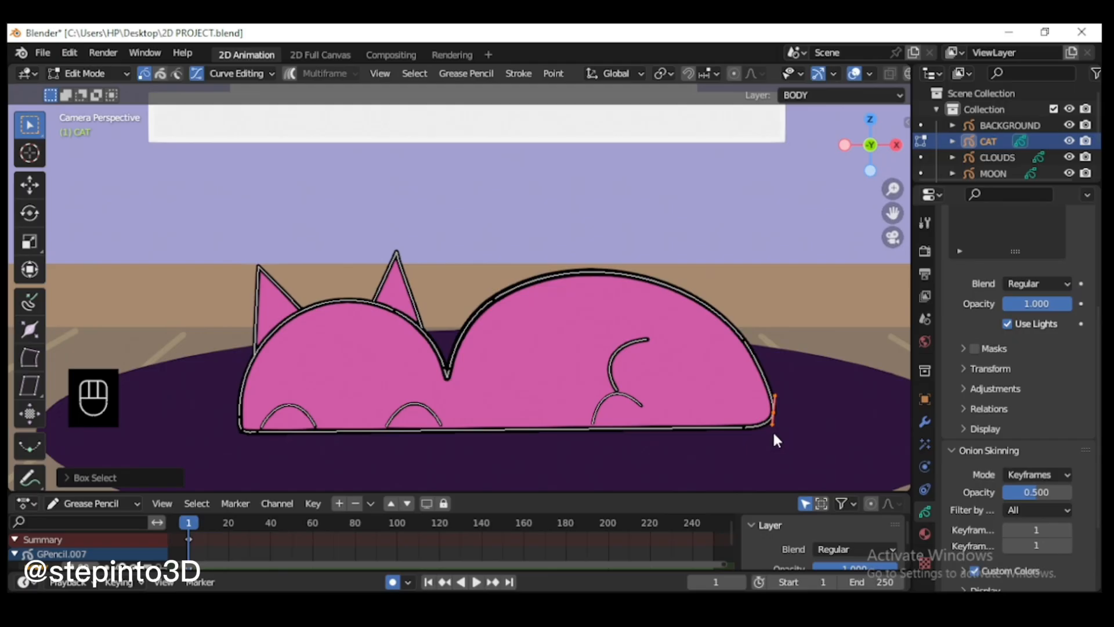
pyautogui.press('x')
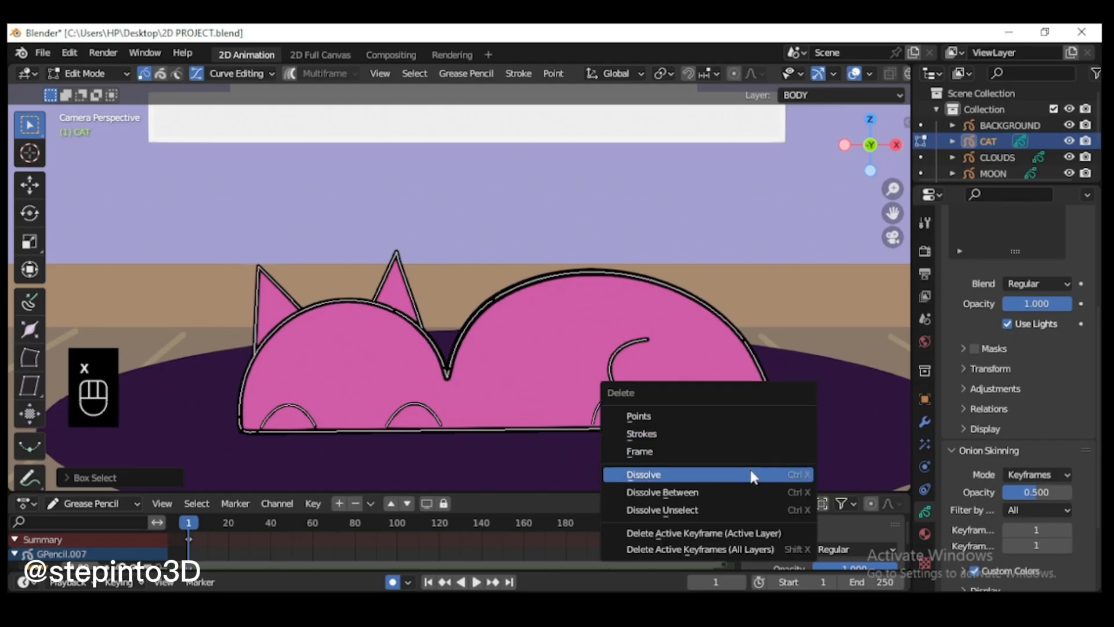
pyautogui.click(752, 475)
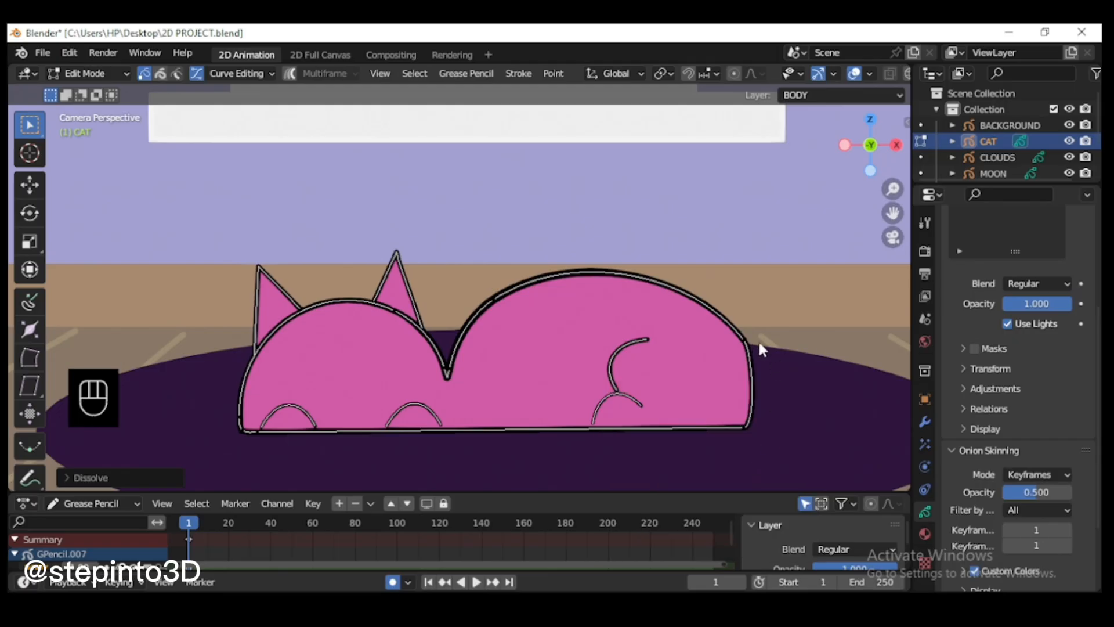
# Step: Rotate and rescale the curve handles of the control point at the upper-right of the cat's back
pyautogui.click(757, 341)
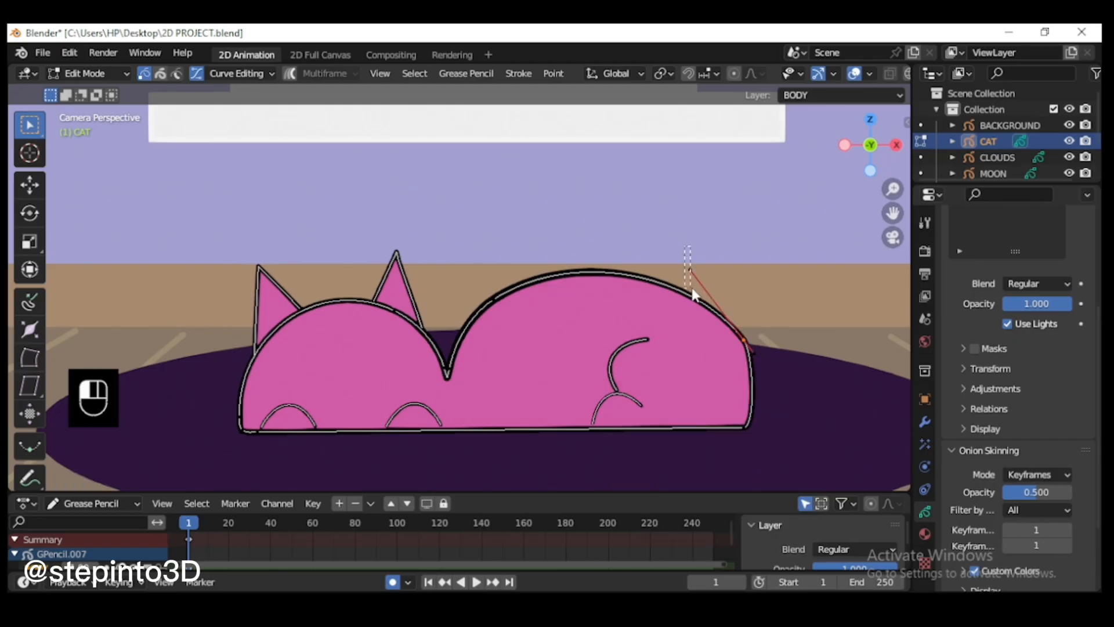
pyautogui.moveTo(695, 295); pyautogui.dragTo(696, 296)
pyautogui.moveTo(780, 371); pyautogui.dragTo(788, 378)
pyautogui.press('r')
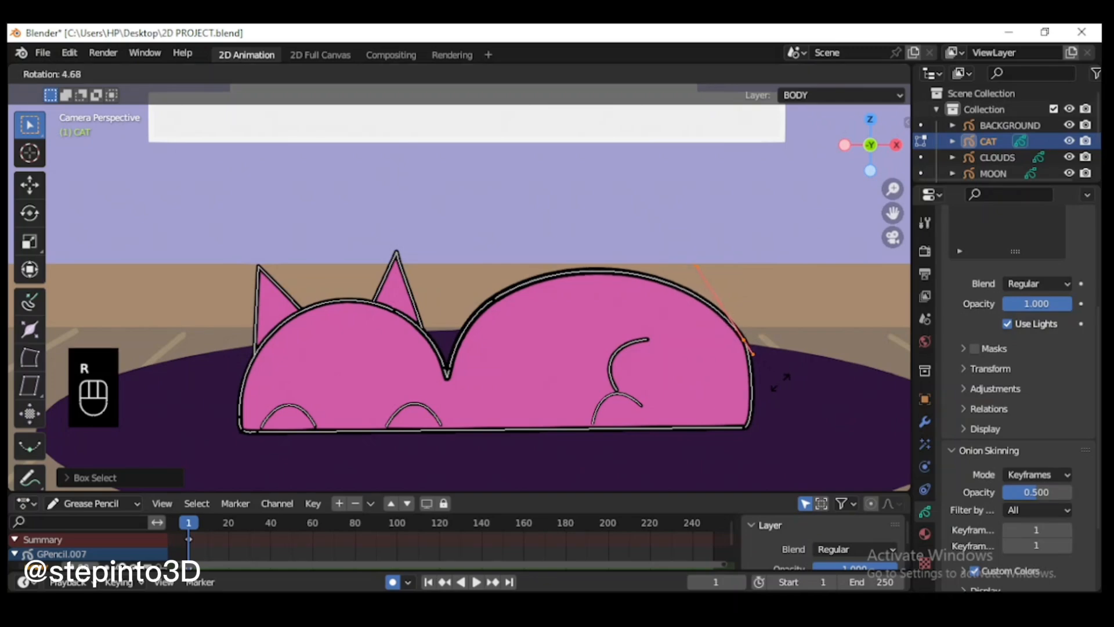
pyautogui.click(784, 430)
pyautogui.click(786, 450)
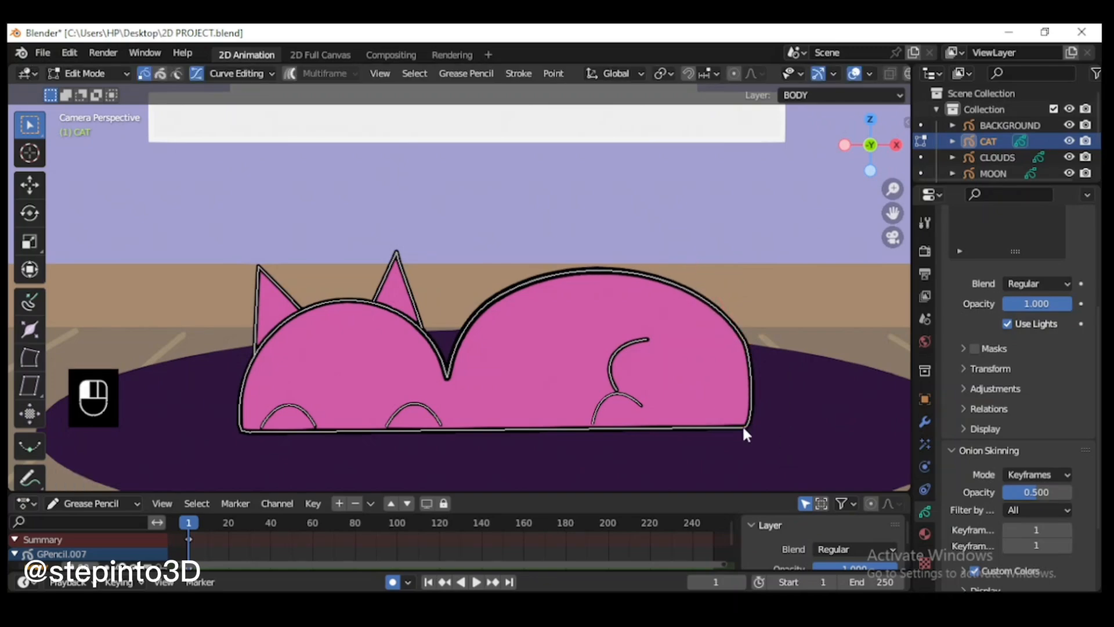
pyautogui.press('s')
pyautogui.click(802, 383)
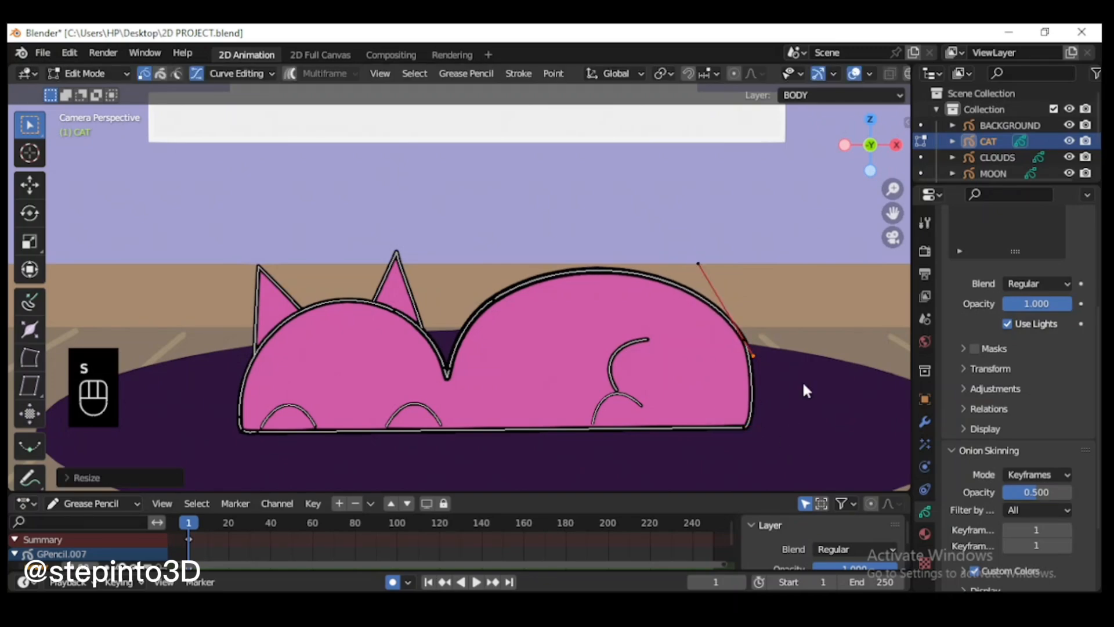
# Step: Move the control points on the cat's rear, then scale and rotate their handles to round the rump outline
pyautogui.moveTo(781, 446); pyautogui.dragTo(731, 324)
pyautogui.press('g')
pyautogui.click(745, 294)
pyautogui.scroll(1, 754, 314)
pyautogui.moveTo(780, 361); pyautogui.dragTo(801, 386)
pyautogui.press('s')
pyautogui.click(857, 450)
pyautogui.press('r')
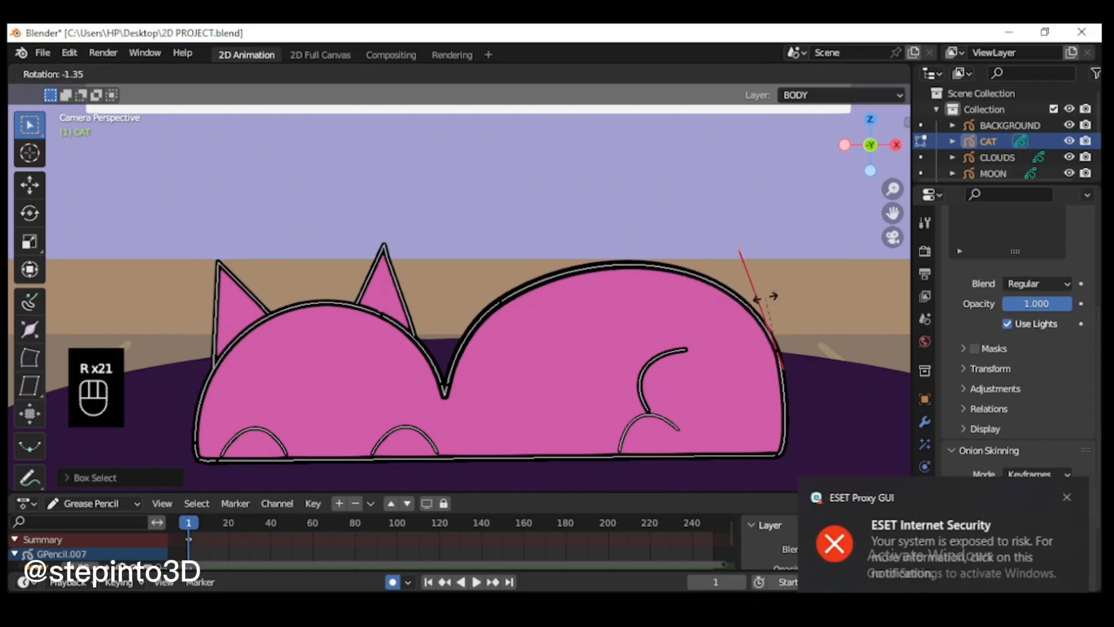
pyautogui.click(768, 297)
pyautogui.press('g')
pyautogui.click(845, 355)
pyautogui.click(846, 355)
pyautogui.scroll(-2, 813, 360)
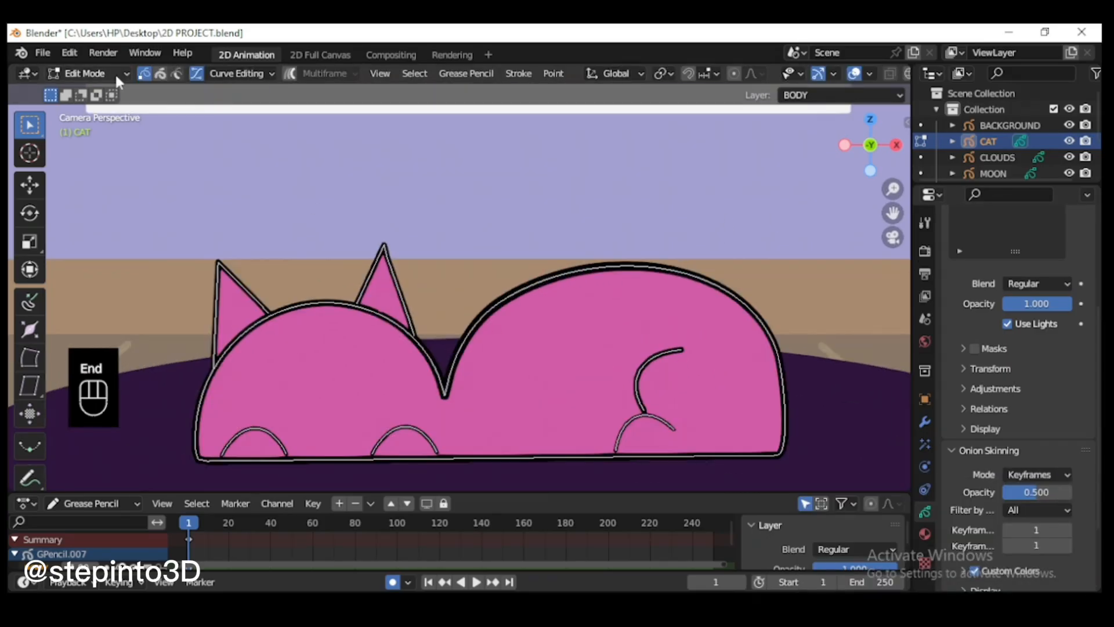
# Step: In Draw Mode, set the pencil radius to 20 px and draw two short toe lines in each front paw
pyautogui.click(93, 73)
pyautogui.click(101, 144)
pyautogui.click(31, 156)
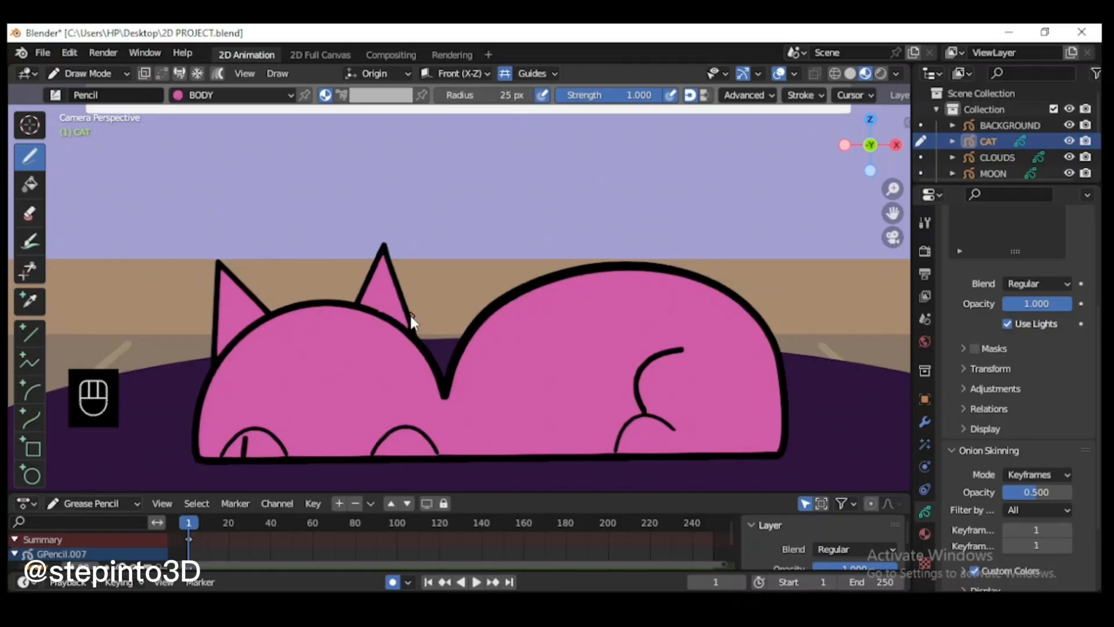
pyautogui.hotkey('ctrl', 'z')
pyautogui.doubleClick(507, 95)
pyautogui.write('20')
pyautogui.click(250, 444)
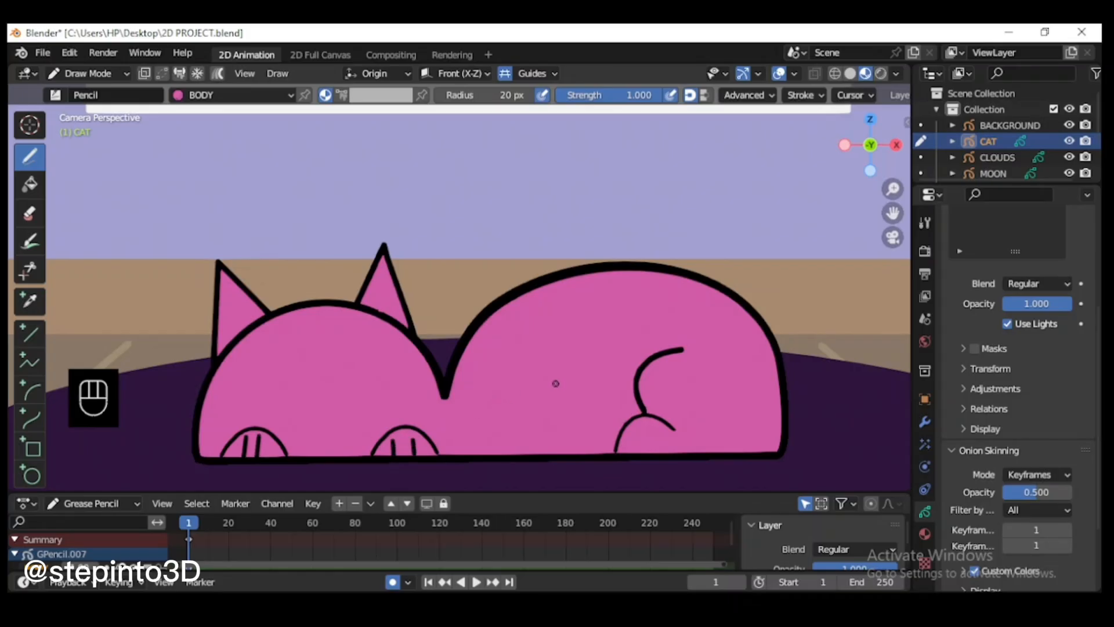
# Step: Draw two short curved toe lines inside the hind paw, undoing the strokes that miss
pyautogui.press('End')
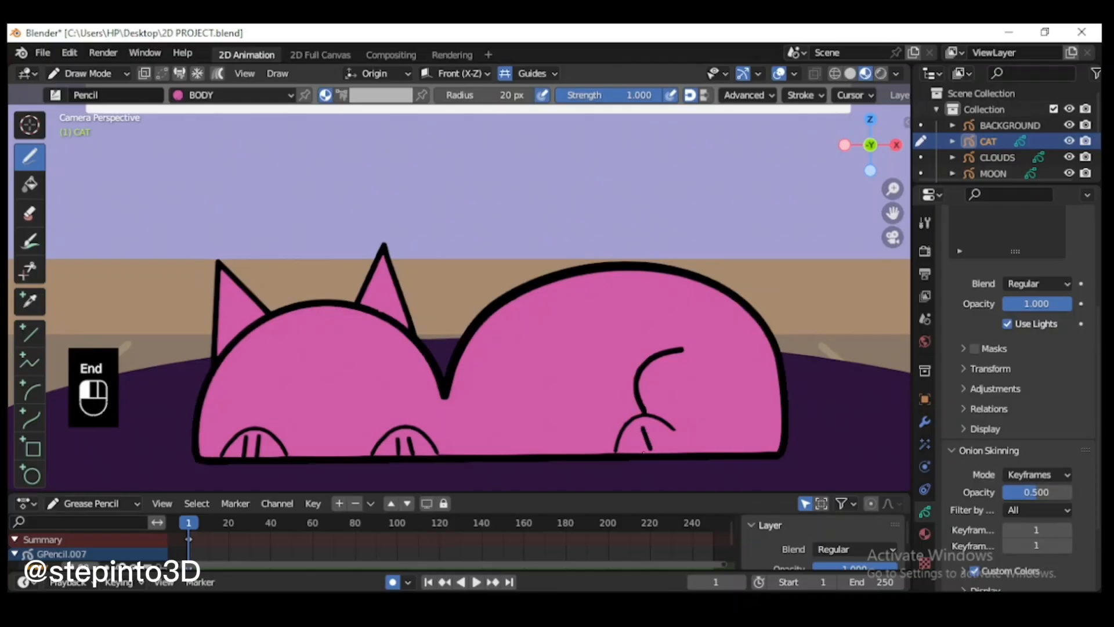
pyautogui.hotkey('ctrl', 'z')
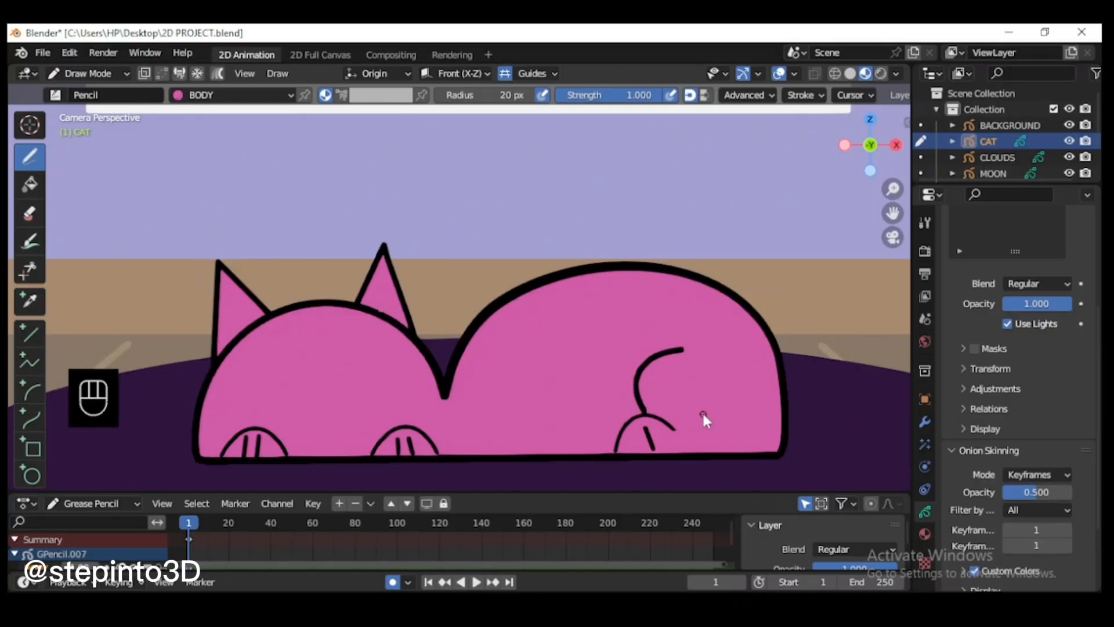
pyautogui.hotkey('ctrl', 'z')
pyautogui.scroll(1, 680, 456)
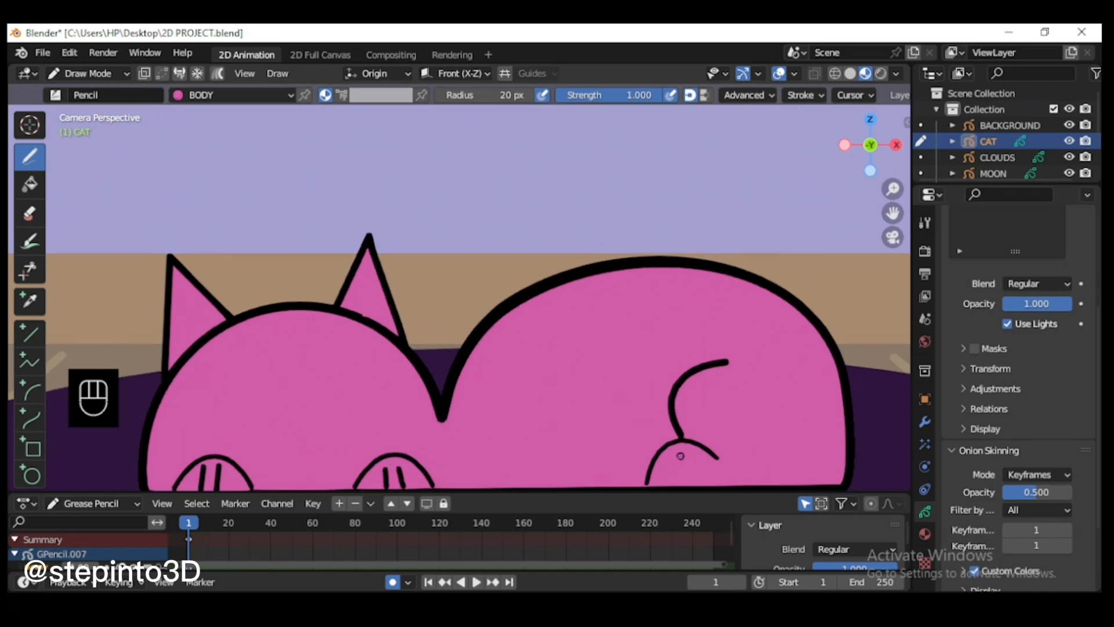
pyautogui.scroll(-1, 696, 458)
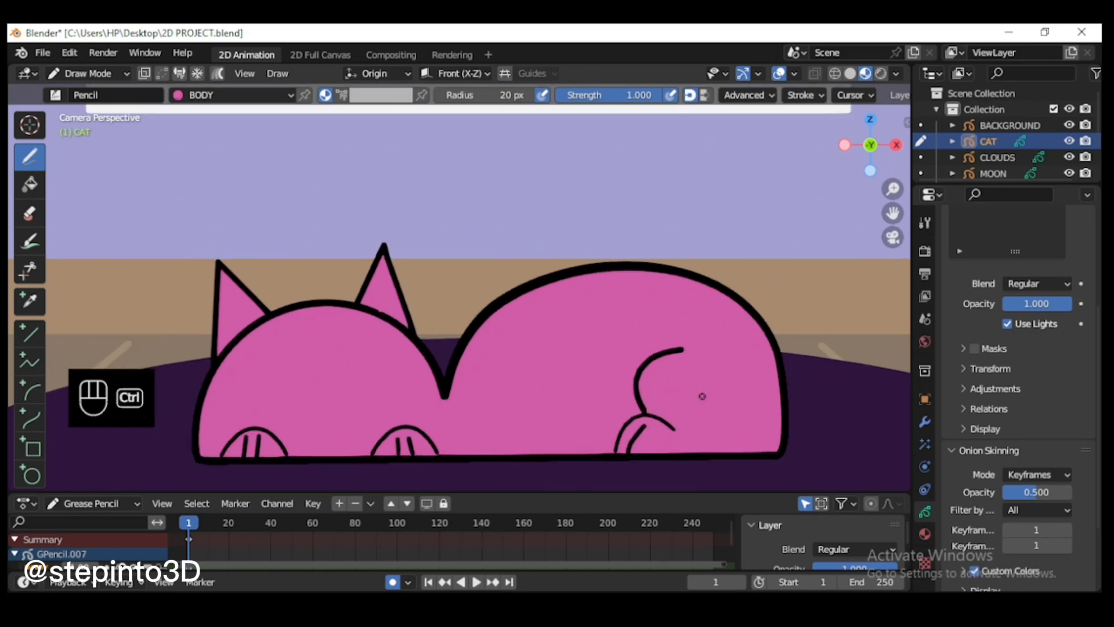
pyautogui.hotkey('ctrl', 'z')
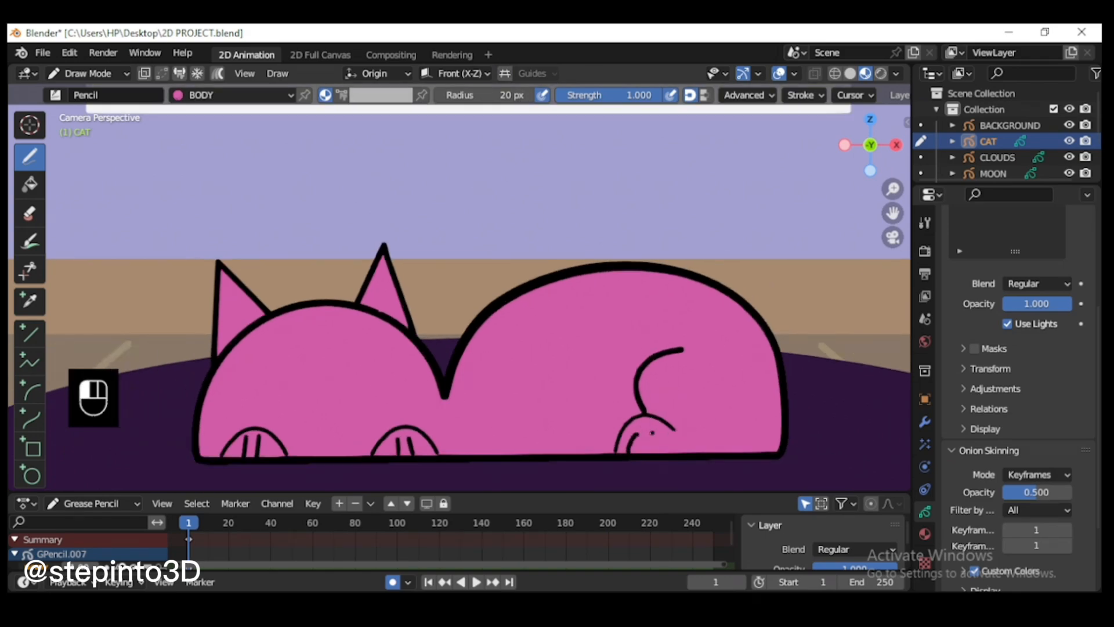
pyautogui.scroll(-3, 682, 370)
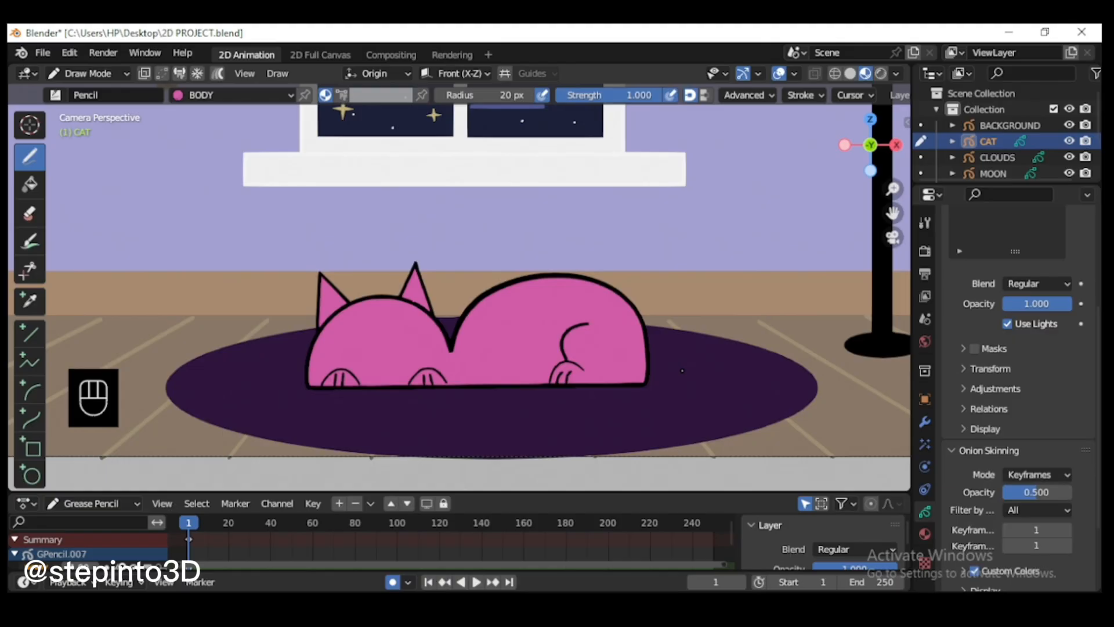
# Step: Draw a closed eye as a small downward-bowed arc on the left of the cat's face with the Curve tool
pyautogui.press('End')
pyautogui.click(30, 418)
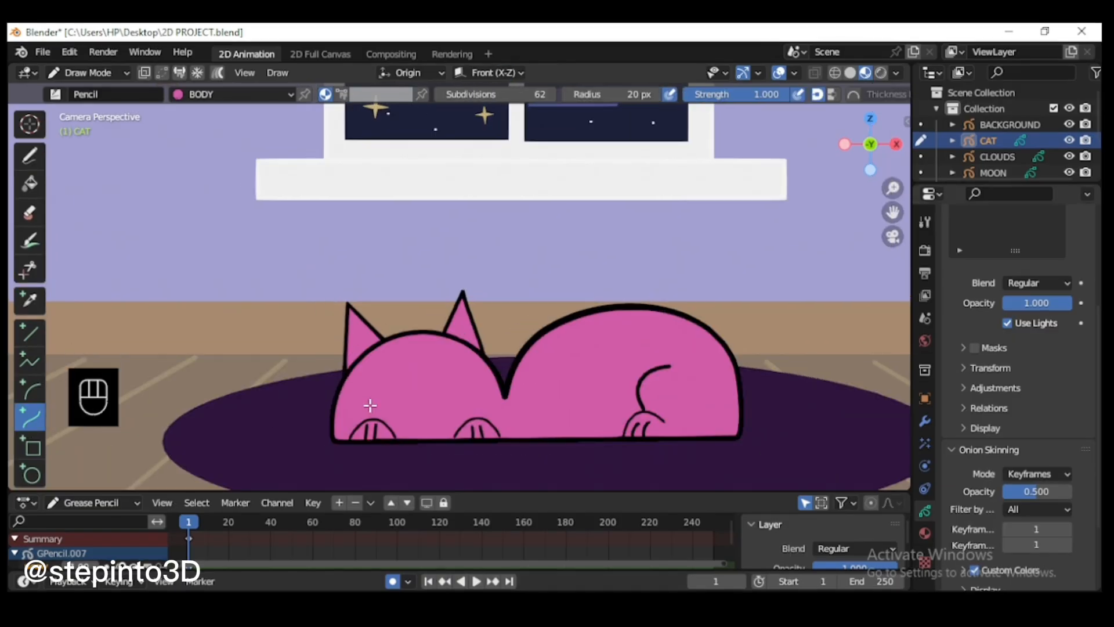
pyautogui.scroll(3, 399, 339)
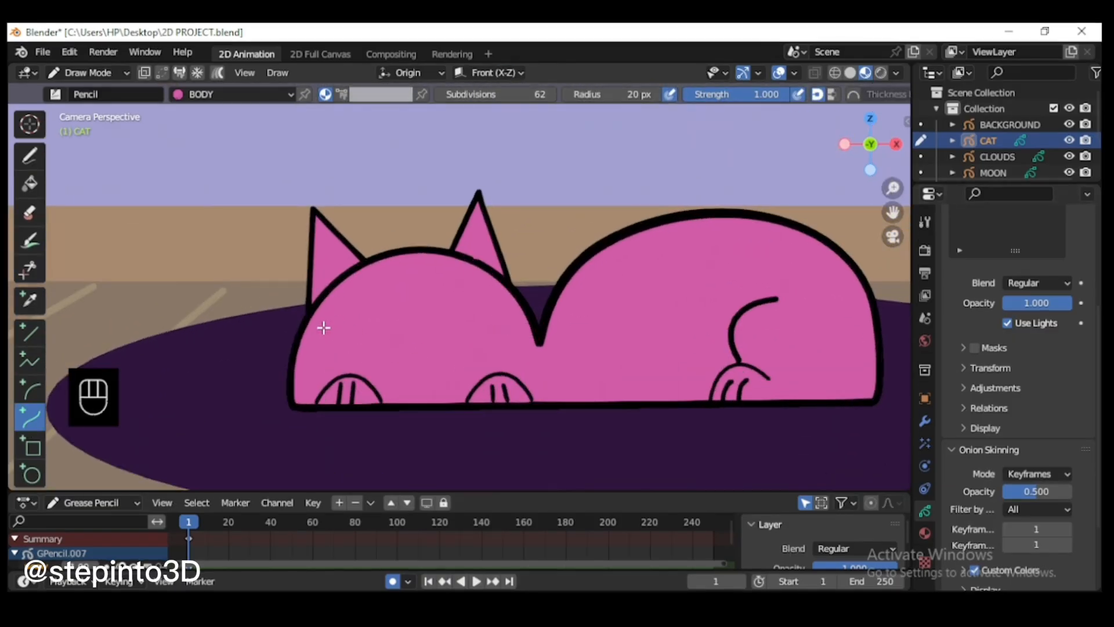
pyautogui.moveTo(322, 325)
pyautogui.mouseDown()
pyautogui.moveTo(362, 322)
pyautogui.moveTo(332, 344)
pyautogui.moveTo(360, 351)
pyautogui.moveTo(332, 351)
pyautogui.mouseUp()
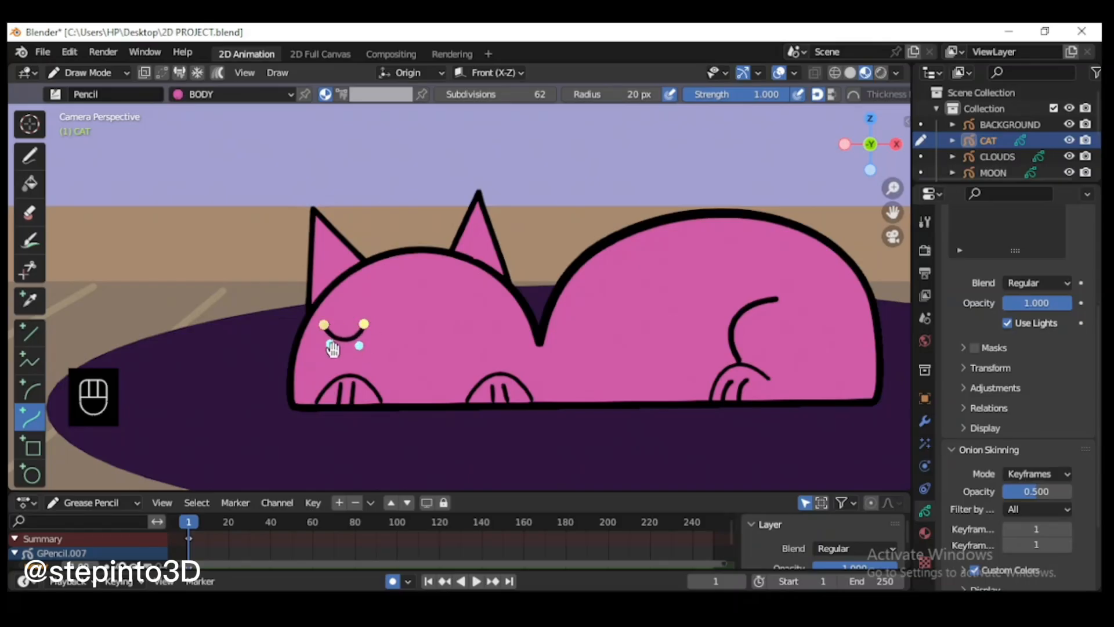
pyautogui.press('Return')
# Step: In Edit Mode, turn off Curve Editing and duplicate the eye stroke to the right side of the face
pyautogui.click(87, 73)
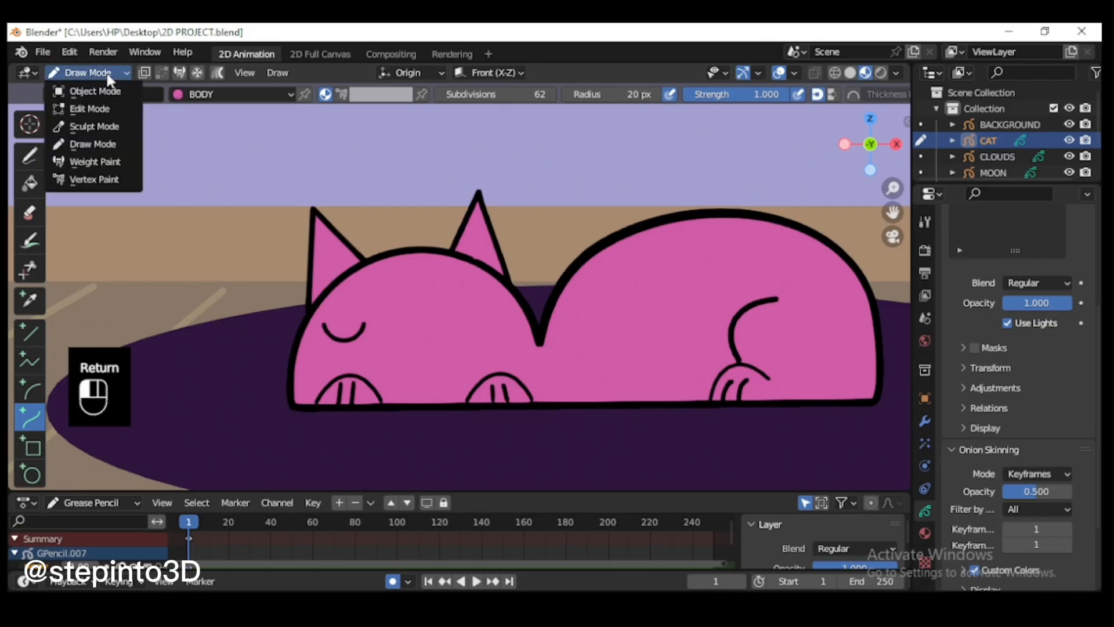
pyautogui.click(87, 107)
pyautogui.press('l')
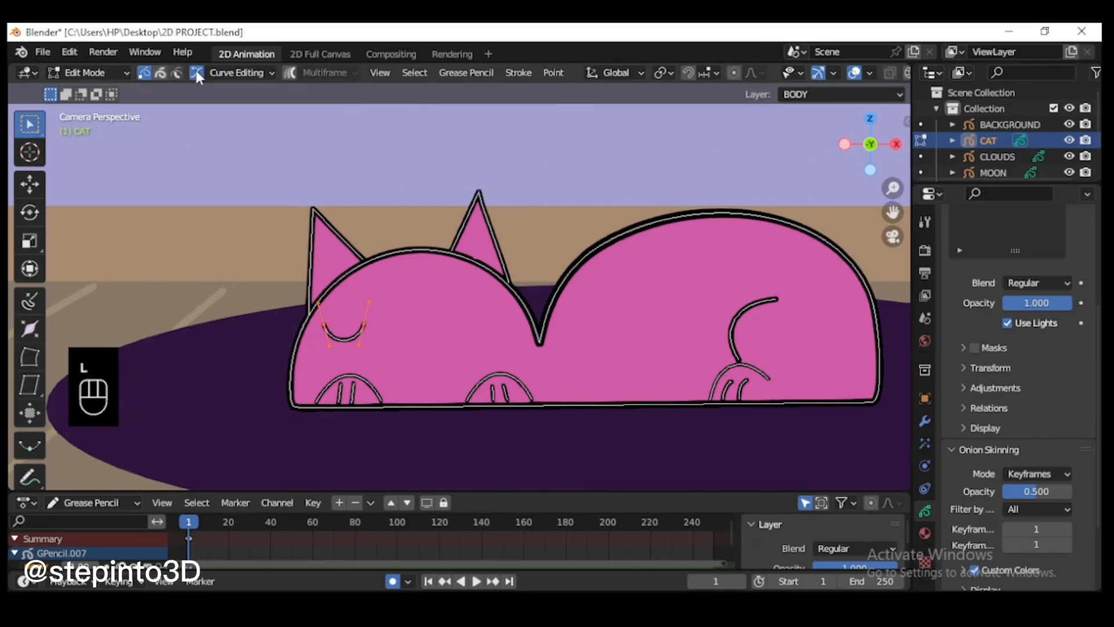
pyautogui.hotkey('shift', 'd')
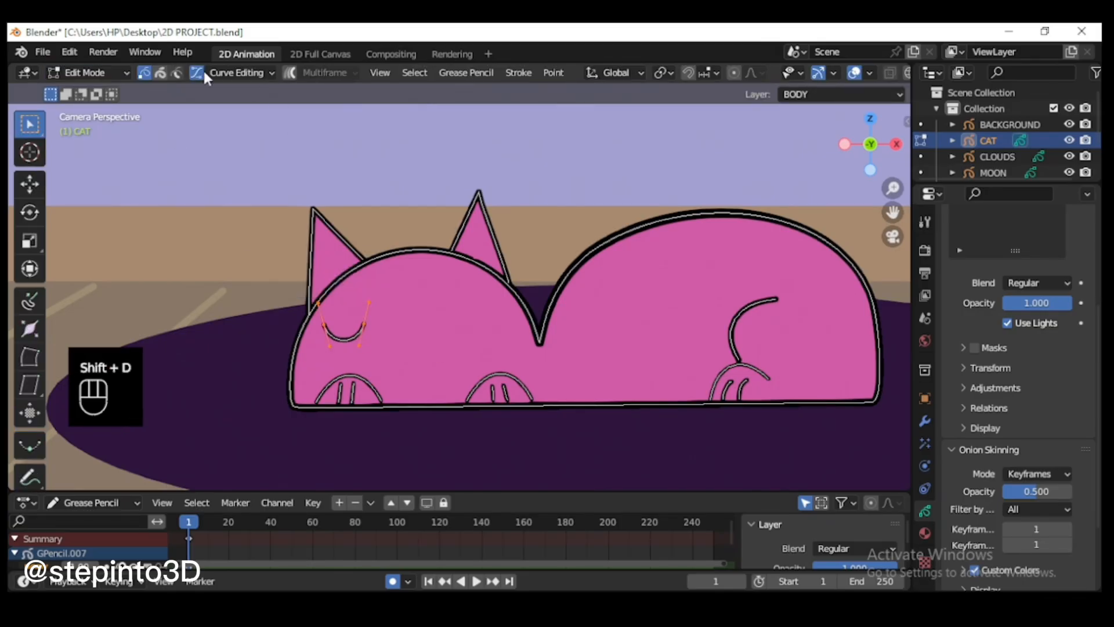
pyautogui.click(197, 73)
pyautogui.hotkey('shift', 'd')
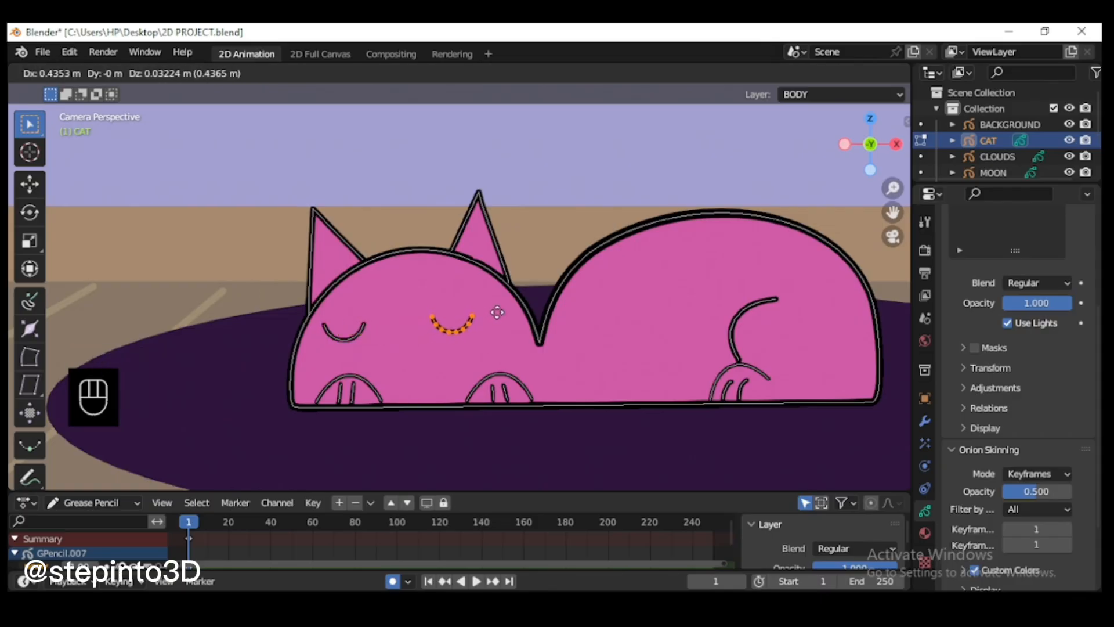
pyautogui.click(496, 311)
# Step: Select the whole left eye stroke and move it slightly up and right to align with the other eye
pyautogui.click(358, 334)
pyautogui.press('l')
pyautogui.press('g')
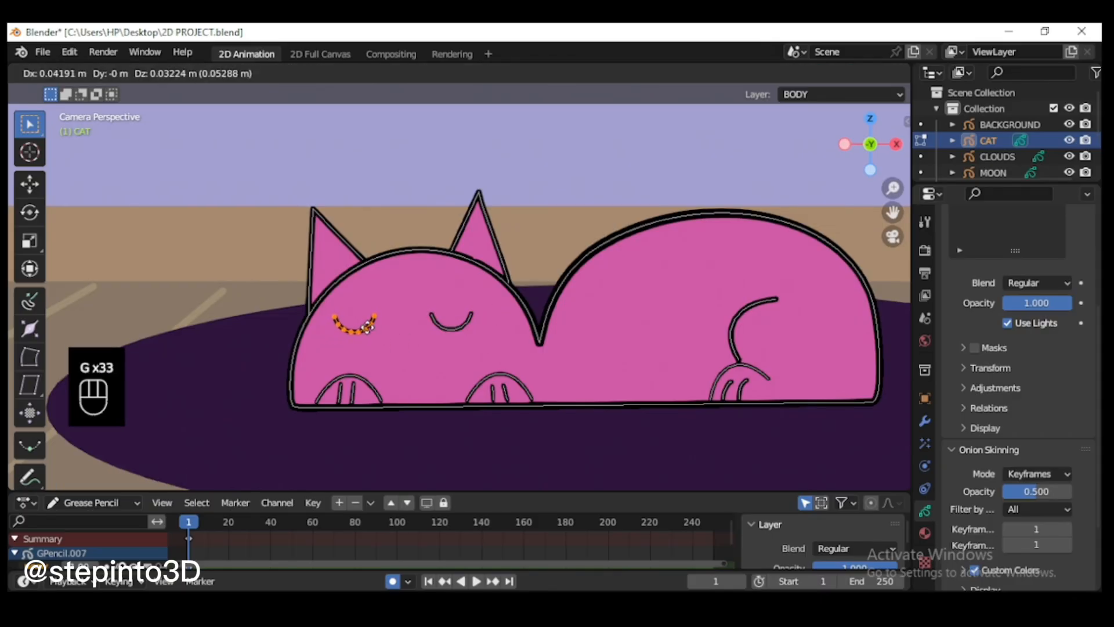
pyautogui.click(374, 322)
# Step: In Draw Mode, choose black as the vertex color and draw a small filled oval nose between the eyes with the Circle tool
pyautogui.click(87, 72)
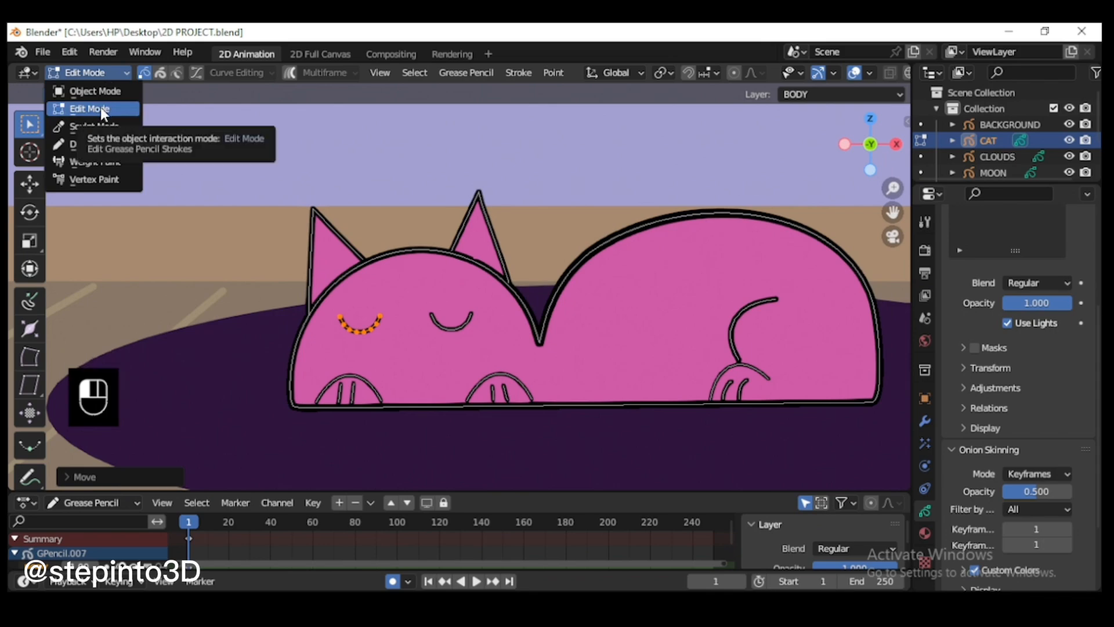
pyautogui.click(87, 73)
pyautogui.click(93, 144)
pyautogui.scroll(1, 339, 273)
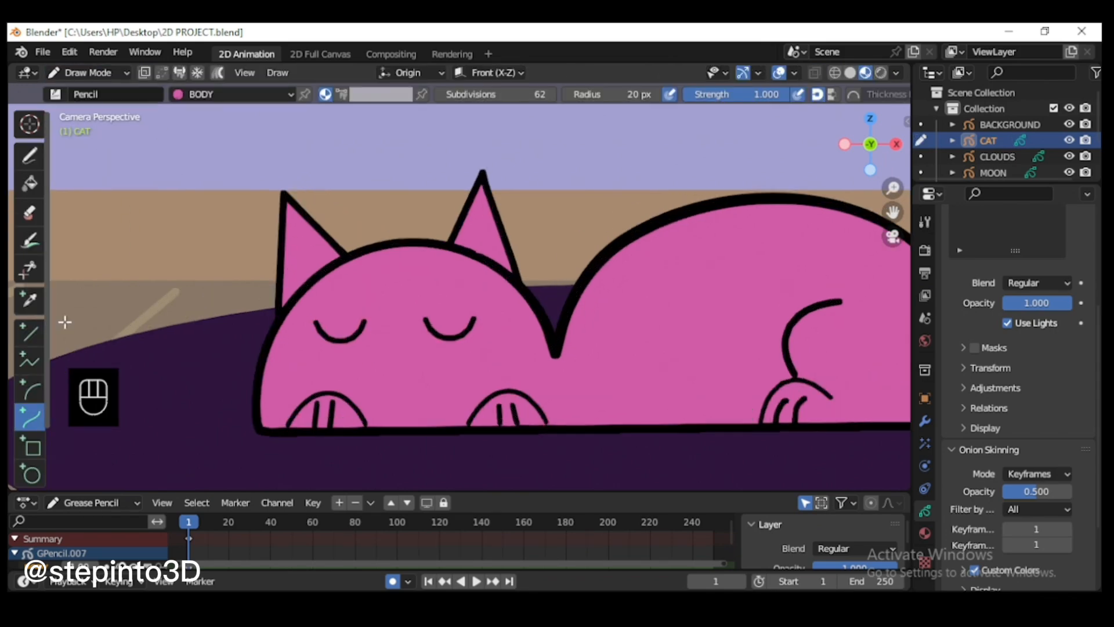
pyautogui.click(360, 97)
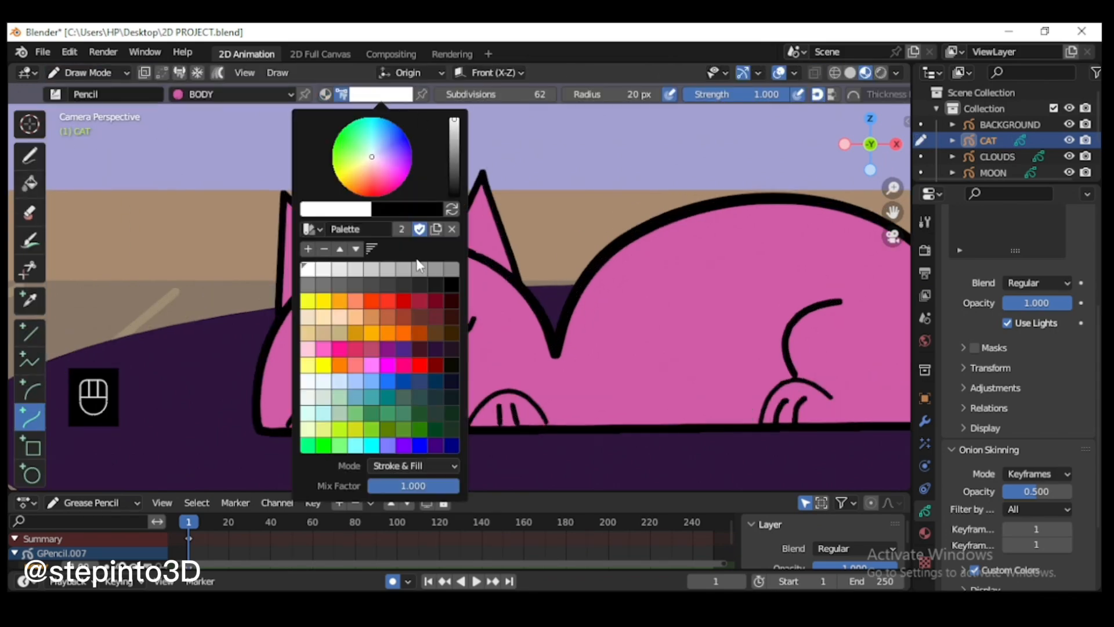
pyautogui.click(452, 286)
pyautogui.click(32, 474)
pyautogui.moveTo(376, 336); pyautogui.dragTo(408, 358)
pyautogui.press('Return')
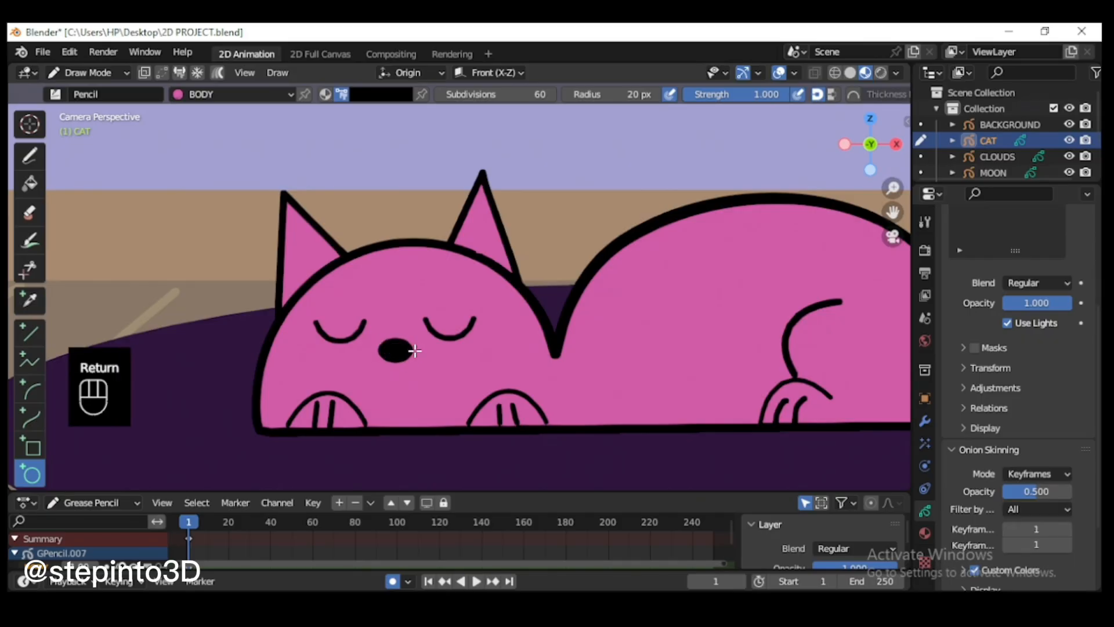
pyautogui.scroll(1, 397, 365)
pyautogui.click(30, 156)
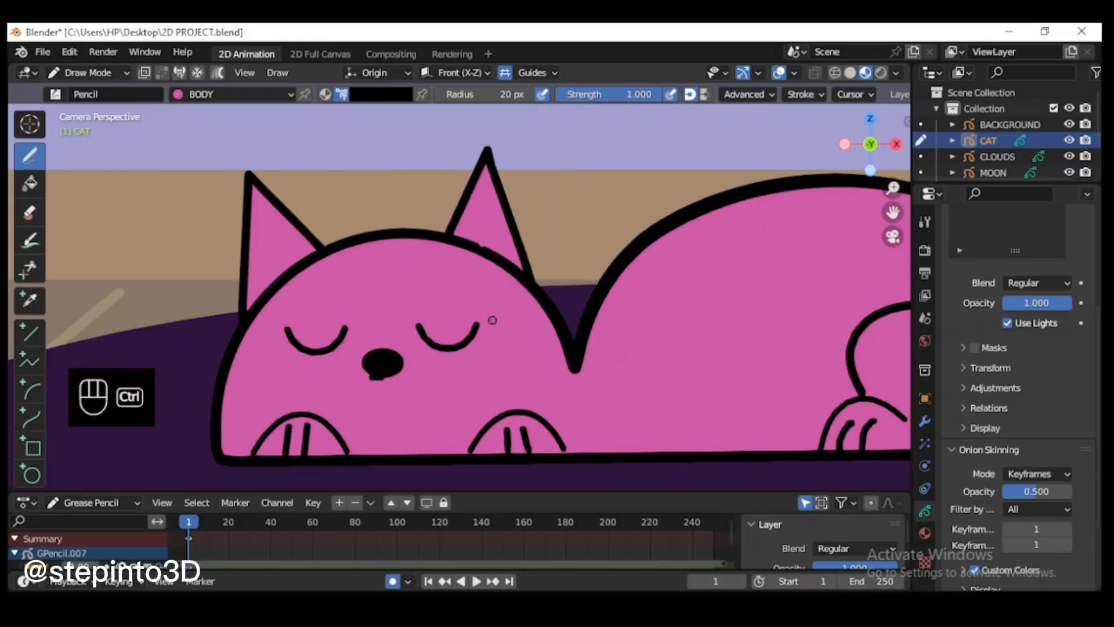
pyautogui.hotkey('ctrl', 'z')
pyautogui.moveTo(380, 376)
pyautogui.mouseDown()
pyautogui.moveTo(363, 395)
pyautogui.moveTo(350, 385)
pyautogui.mouseUp()
pyautogui.hotkey('ctrl', 'z')
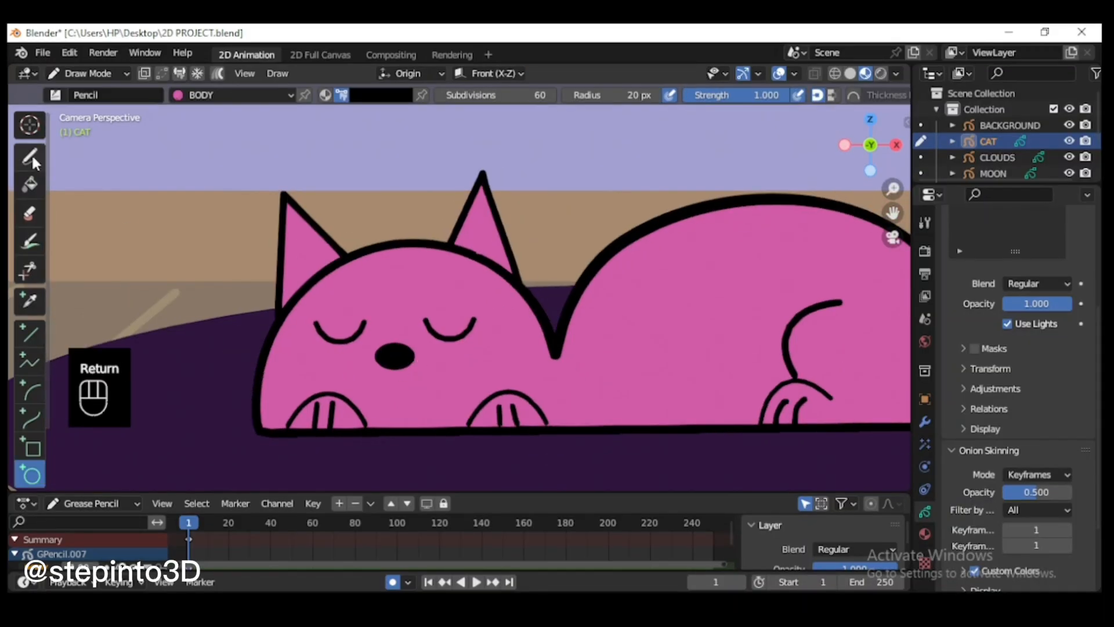
# Step: Switch the pencil from vertex color to material color and draw a curved smiling mouth below the nose
pyautogui.click(32, 158)
pyautogui.click(325, 96)
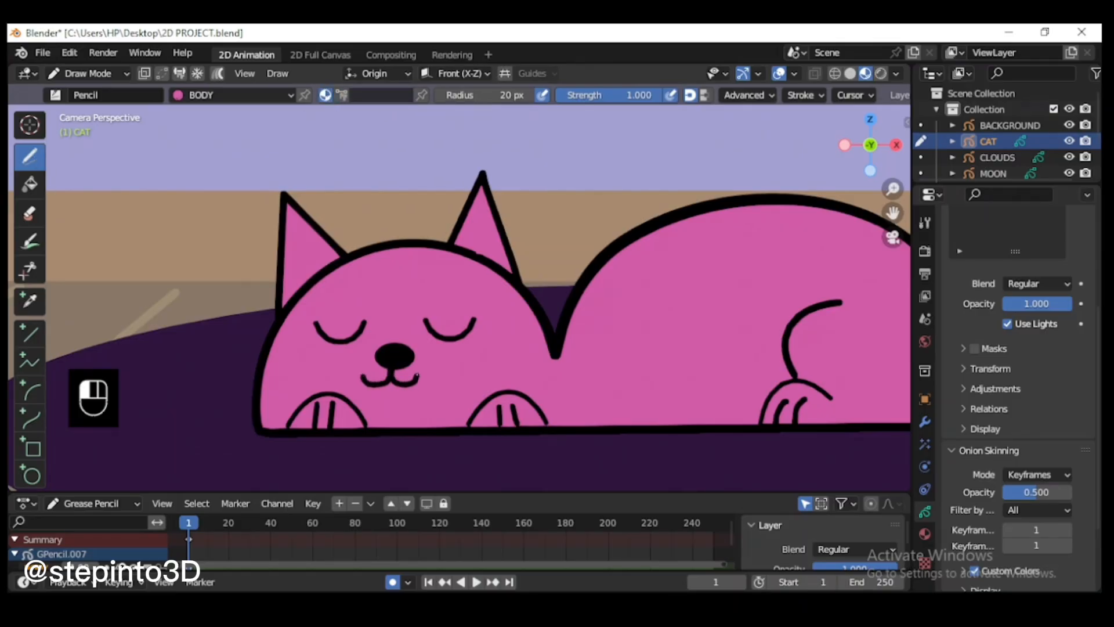
pyautogui.scroll(-4, 417, 375)
pyautogui.scroll(1, 534, 336)
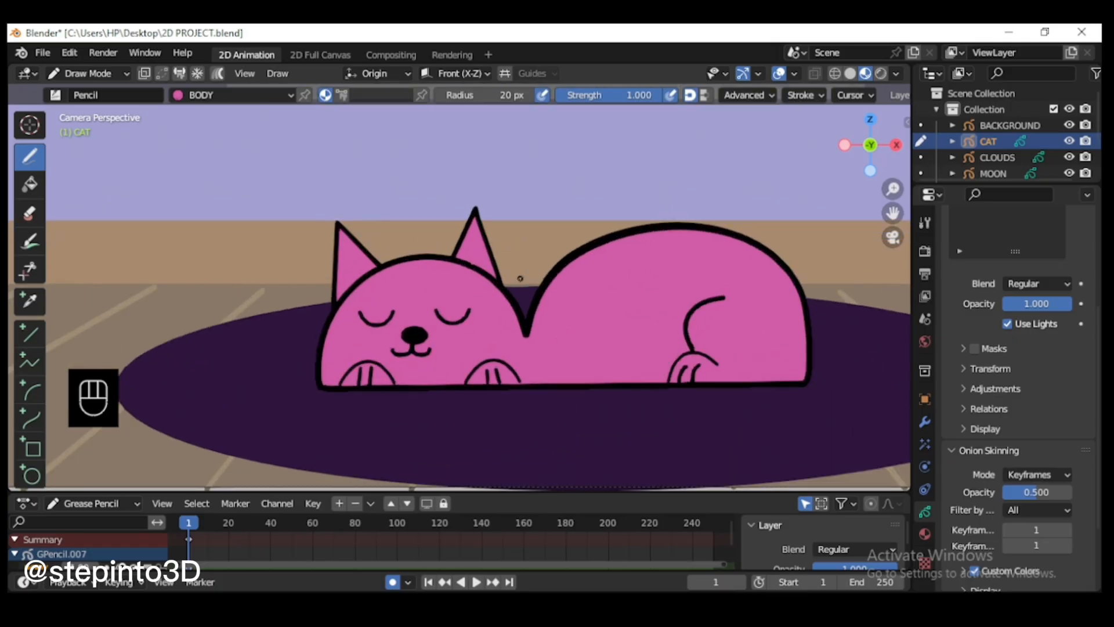
# Step: In Draw Mode on the TAIL layer, draw a long thin box extending right from the cat's rear with the Box tool
pyautogui.press('Tab')
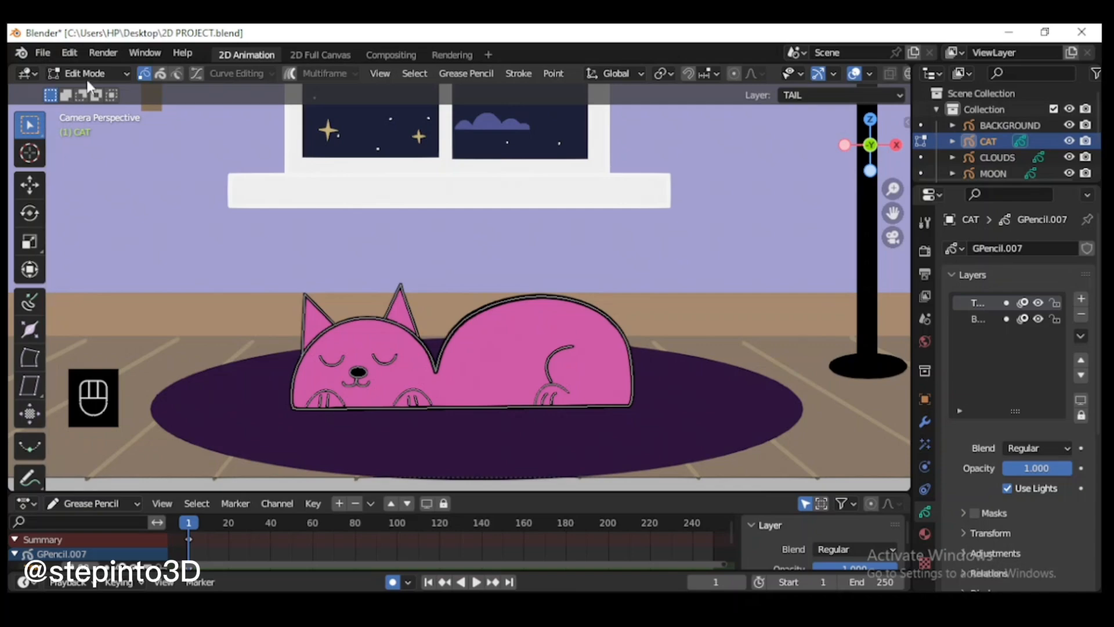
pyautogui.click(90, 73)
pyautogui.click(93, 144)
pyautogui.moveTo(633, 387); pyautogui.dragTo(859, 409)
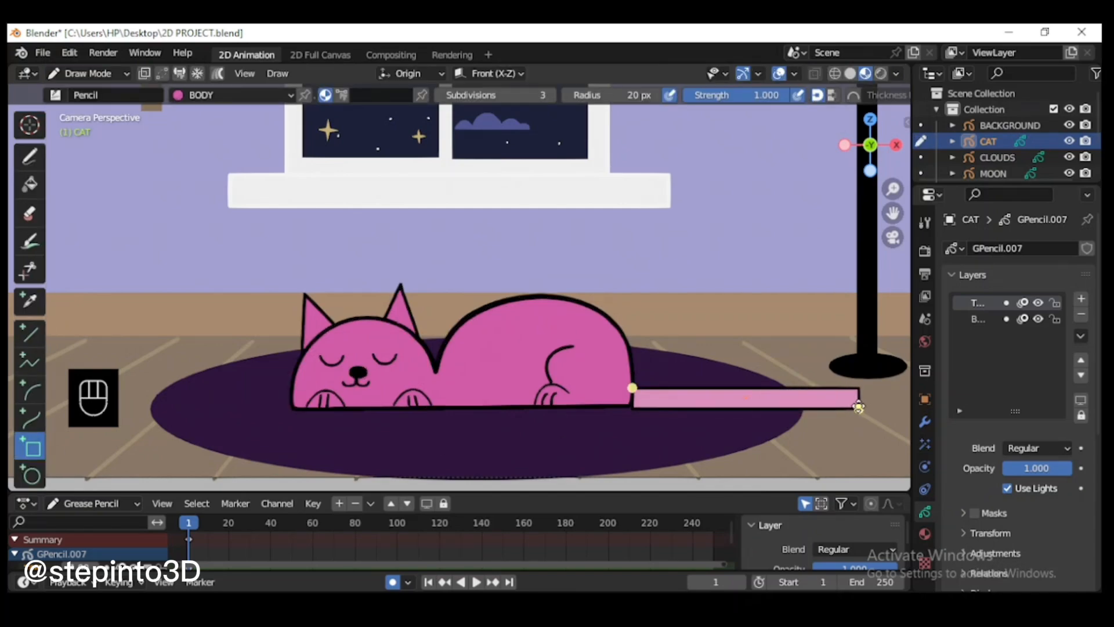
pyautogui.press('Return')
# Step: In Sculpt Mode, set the Push brush radius to 57 px and bend the tail box into a wavy shape
pyautogui.click(87, 73)
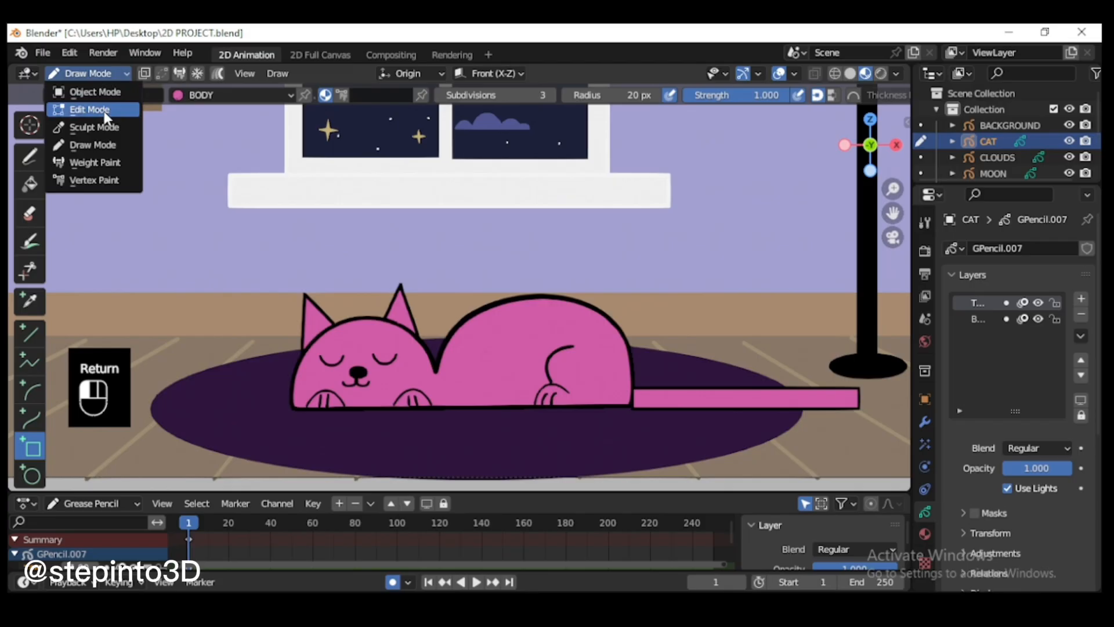
pyautogui.click(92, 144)
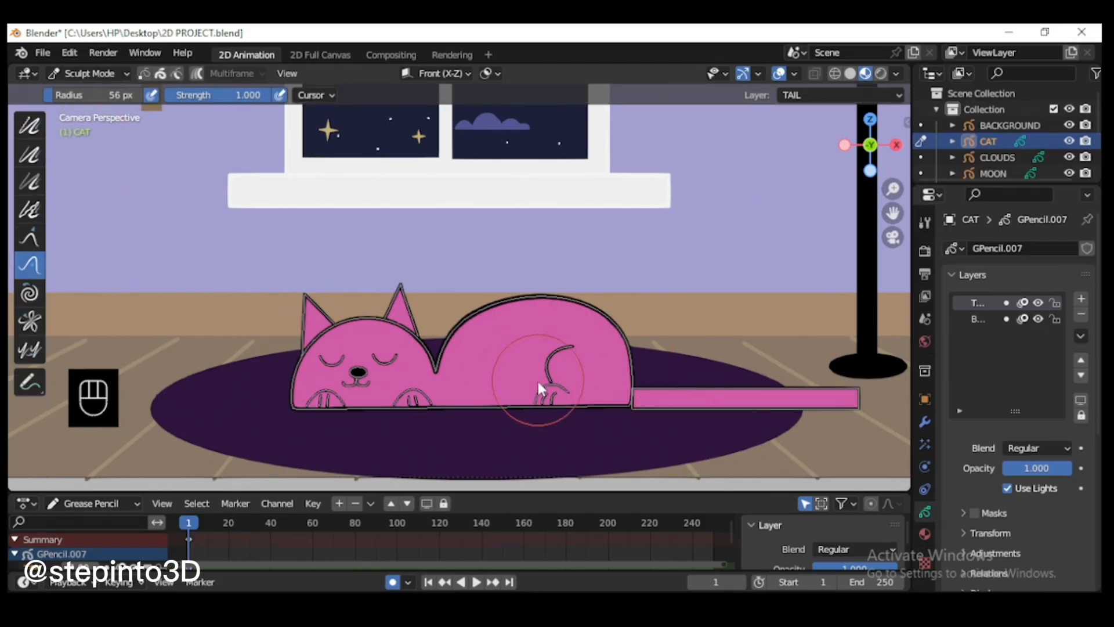
pyautogui.press('f')
pyautogui.click(553, 388)
pyautogui.moveTo(644, 399)
pyautogui.mouseDown()
pyautogui.moveTo(771, 399)
pyautogui.moveTo(764, 411)
pyautogui.mouseUp()
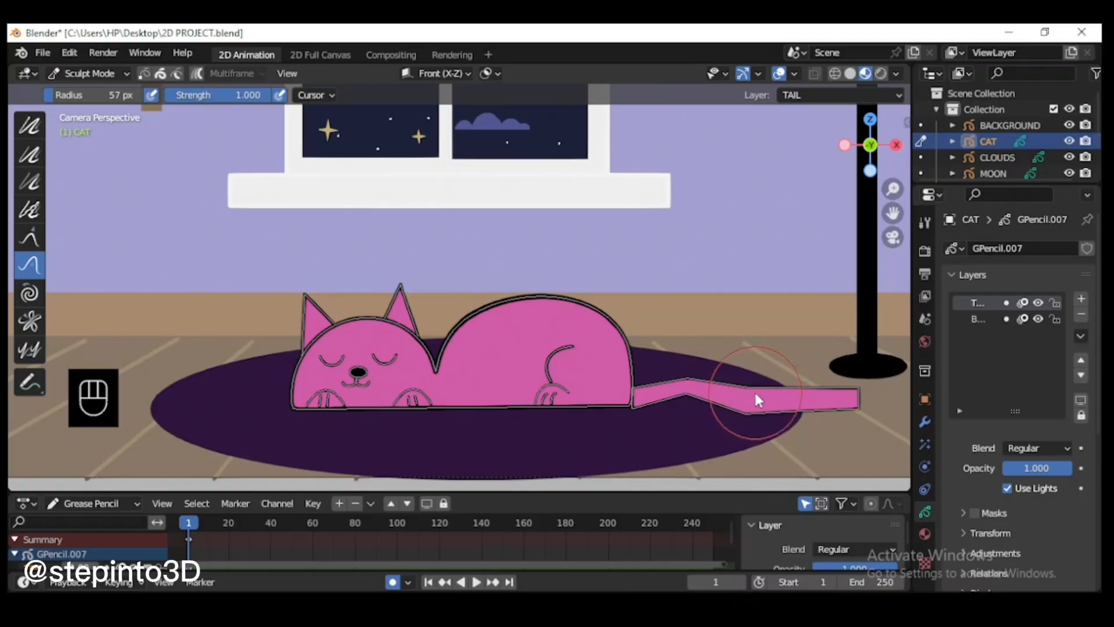
# Step: Undo the wavy bends sculpted into the tail box
pyautogui.hotkey('ctrl', 'z')
pyautogui.hotkey('ctrl', 'z')
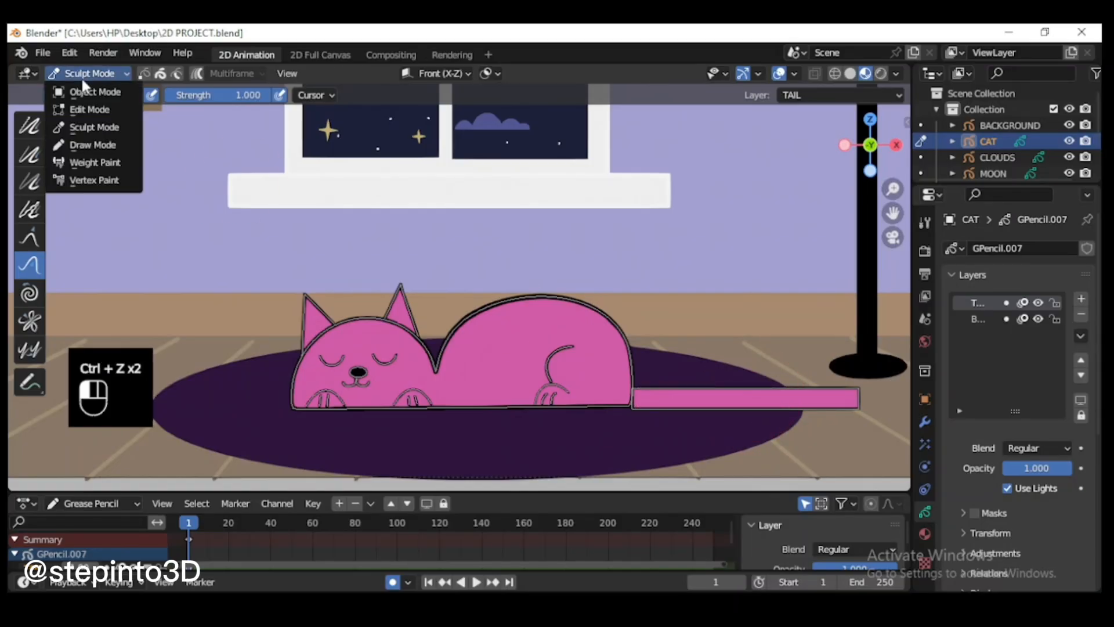
pyautogui.moveTo(892, 212); pyautogui.dragTo(695, 177)
pyautogui.scroll(1, 402, 386)
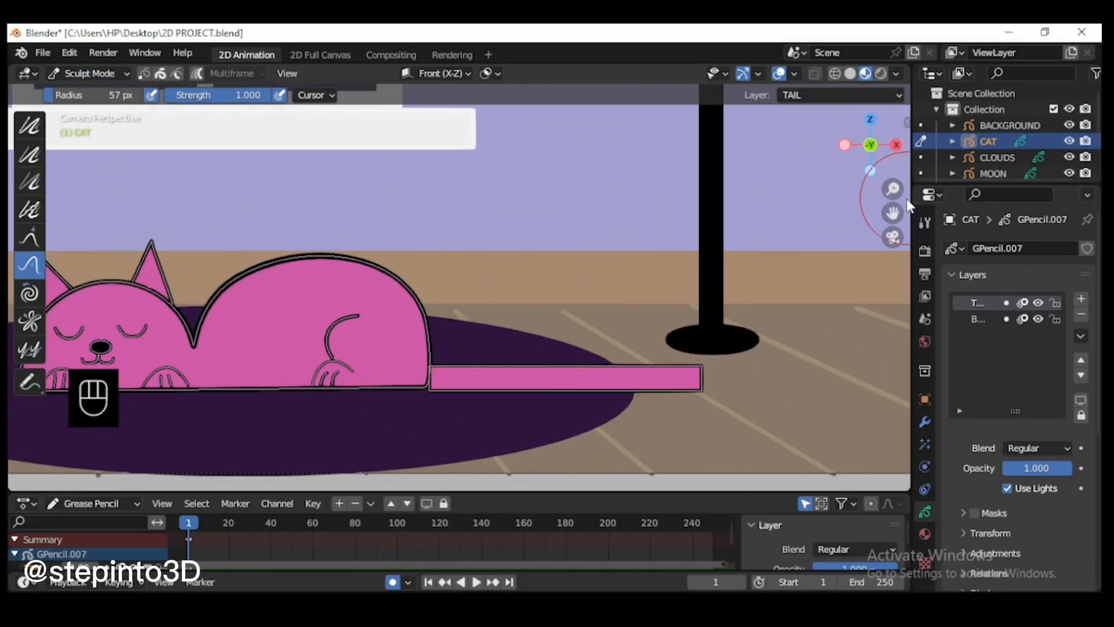
pyautogui.moveTo(893, 213); pyautogui.dragTo(928, 197)
# Step: In Edit Mode, select the whole tail box and move it slightly away from the cat's rear
pyautogui.click(90, 73)
pyautogui.click(93, 106)
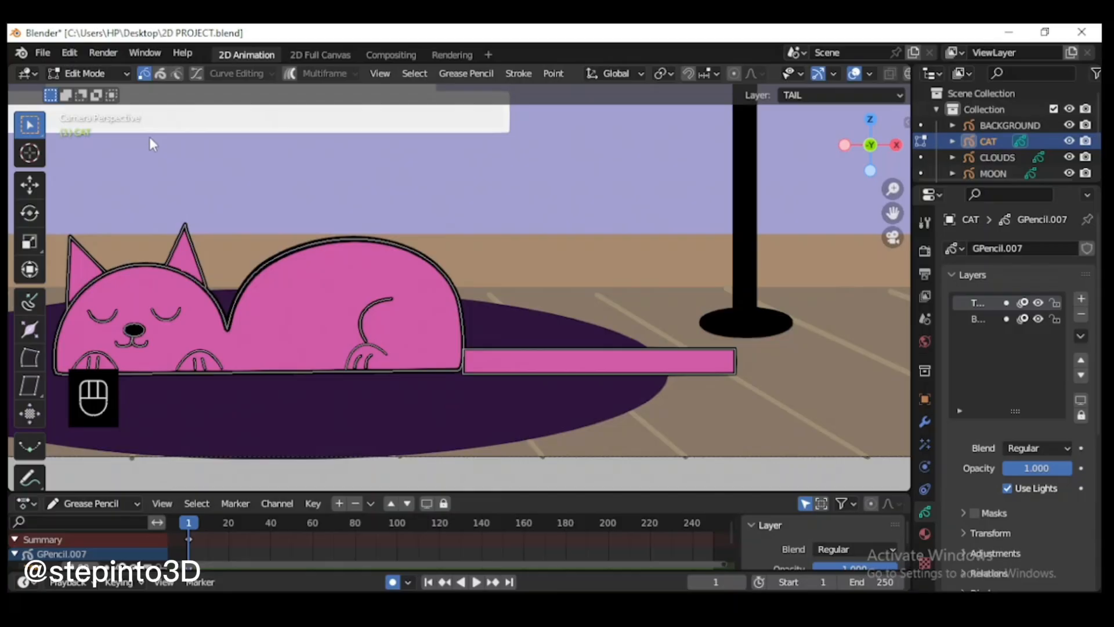
pyautogui.click(604, 354)
pyautogui.moveTo(458, 331); pyautogui.dragTo(753, 348)
pyautogui.click(756, 340)
pyautogui.press('l')
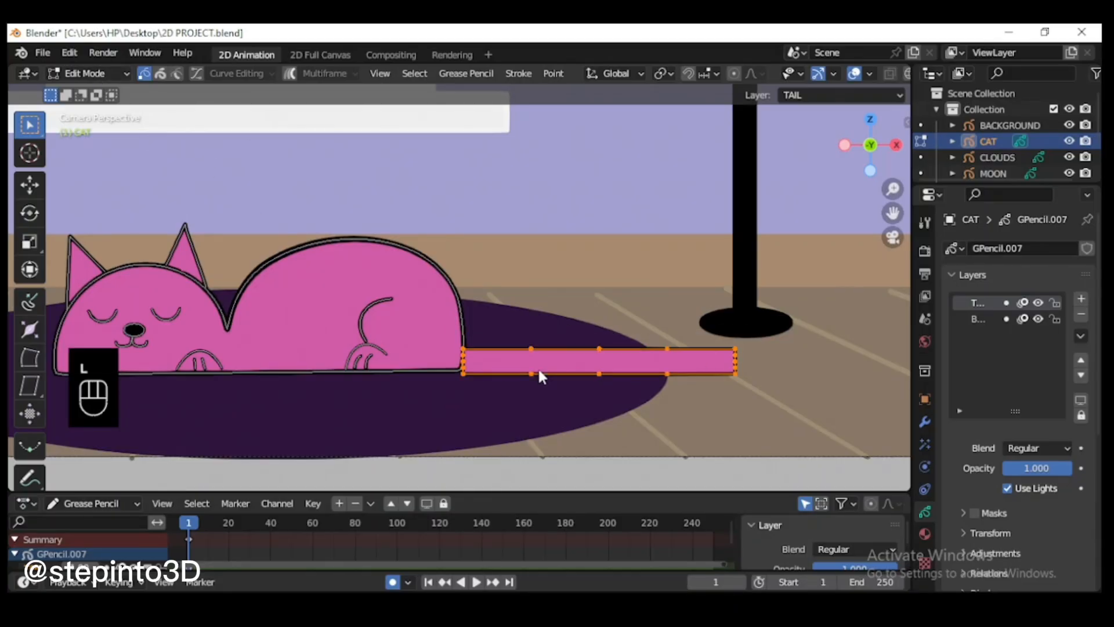
pyautogui.press('g')
pyautogui.click(568, 372)
# Step: Select the points along the tail box's long edges and subdivide them twice
pyautogui.moveTo(490, 340); pyautogui.dragTo(859, 353)
pyautogui.keyDown('shift'); pyautogui.moveTo(790, 380); pyautogui.dragTo(453, 372); pyautogui.keyUp('shift')
pyautogui.rightClick(643, 362)
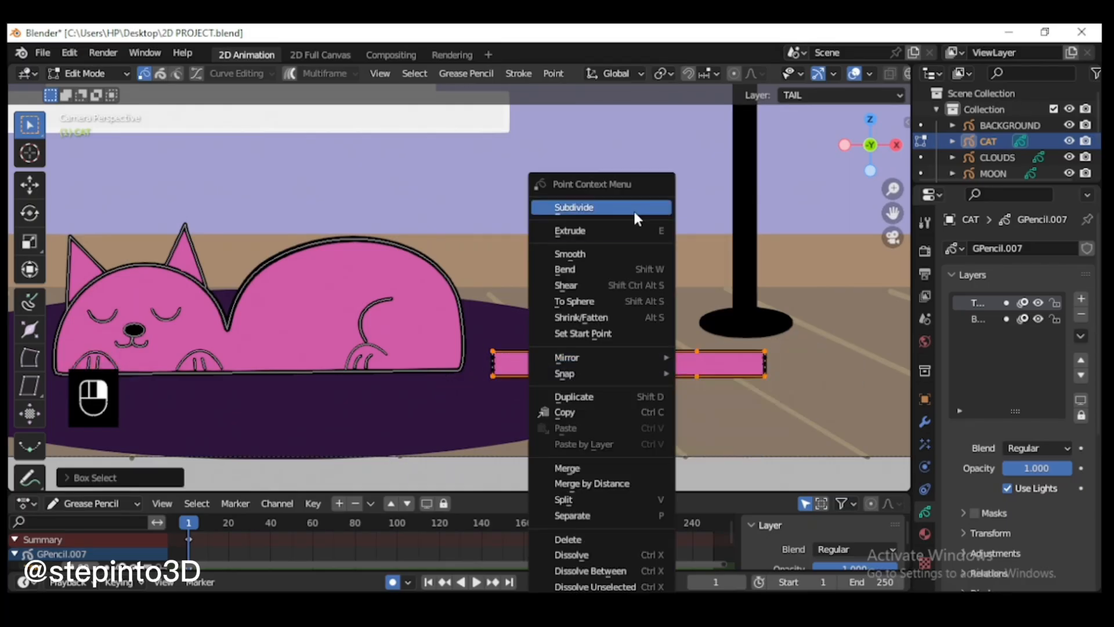
pyautogui.click(632, 208)
pyautogui.rightClick(652, 372)
pyautogui.click(638, 212)
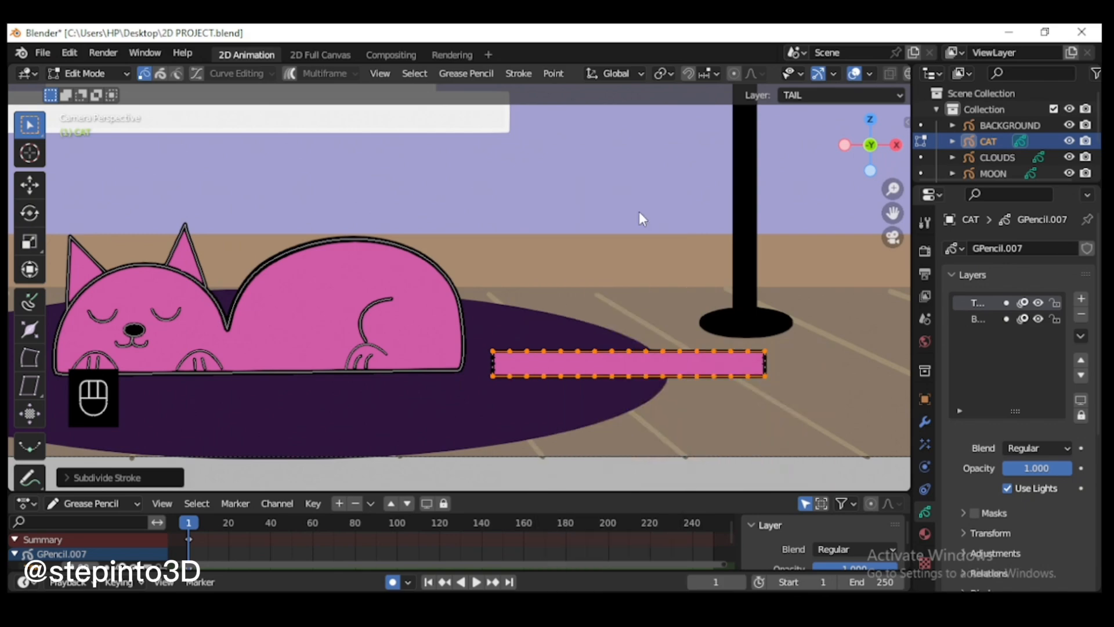
# Step: Subdivide the points on both short ends of the tail box
pyautogui.moveTo(772, 342); pyautogui.dragTo(762, 383)
pyautogui.keyDown('shift'); pyautogui.moveTo(486, 337); pyautogui.dragTo(500, 388); pyautogui.keyUp('shift')
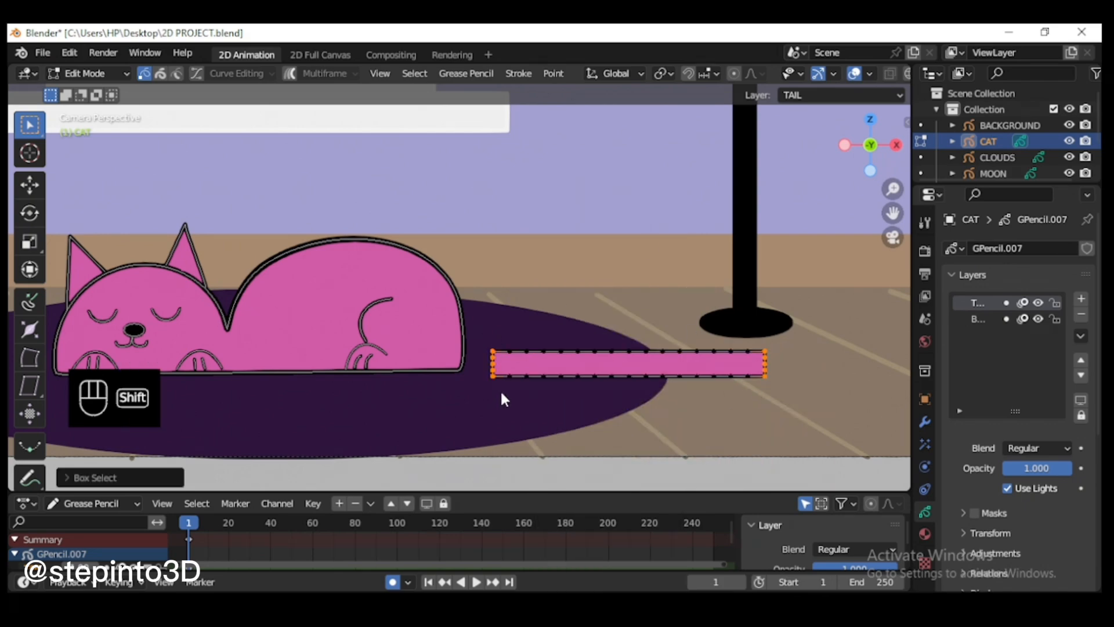
pyautogui.rightClick(762, 359)
pyautogui.moveTo(765, 364)
pyautogui.click(751, 211)
pyautogui.click(582, 362)
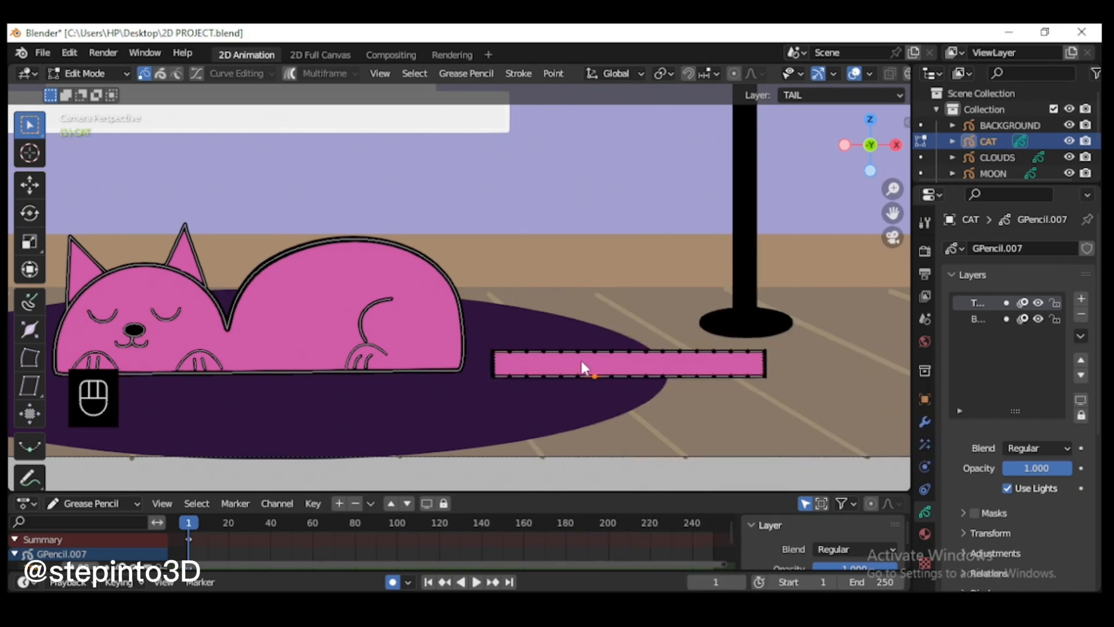
# Step: In Sculpt Mode, push the tail box into a winding S-curve whose end folds back toward the cat
pyautogui.click(85, 74)
pyautogui.click(87, 129)
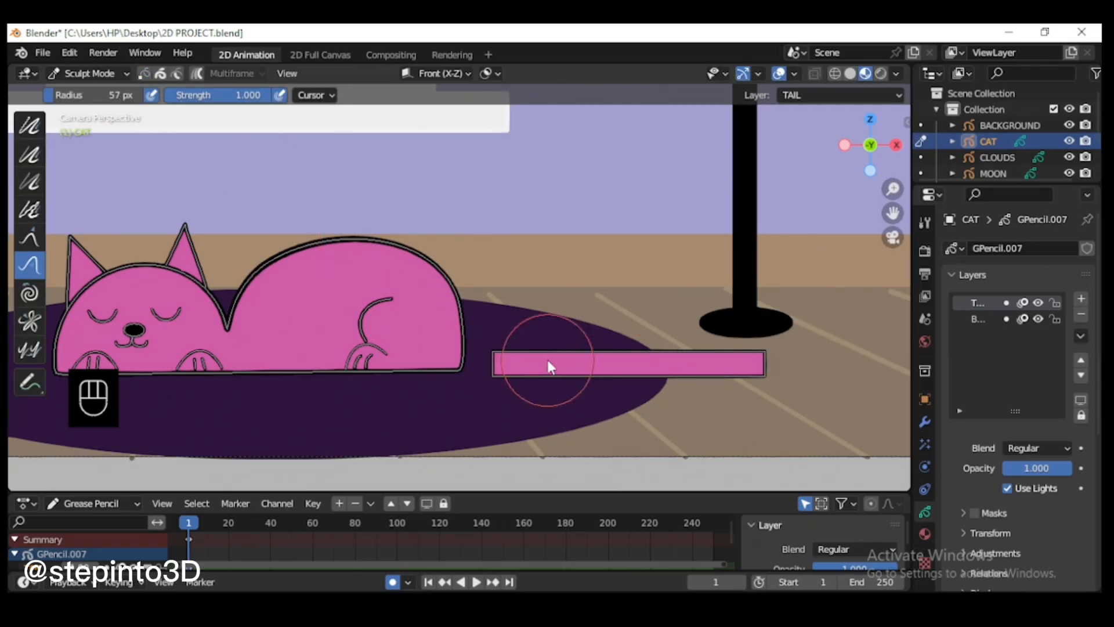
pyautogui.moveTo(548, 362)
pyautogui.mouseDown()
pyautogui.moveTo(533, 349)
pyautogui.moveTo(616, 368)
pyautogui.moveTo(761, 368)
pyautogui.moveTo(642, 443)
pyautogui.moveTo(732, 436)
pyautogui.moveTo(624, 450)
pyautogui.mouseUp()
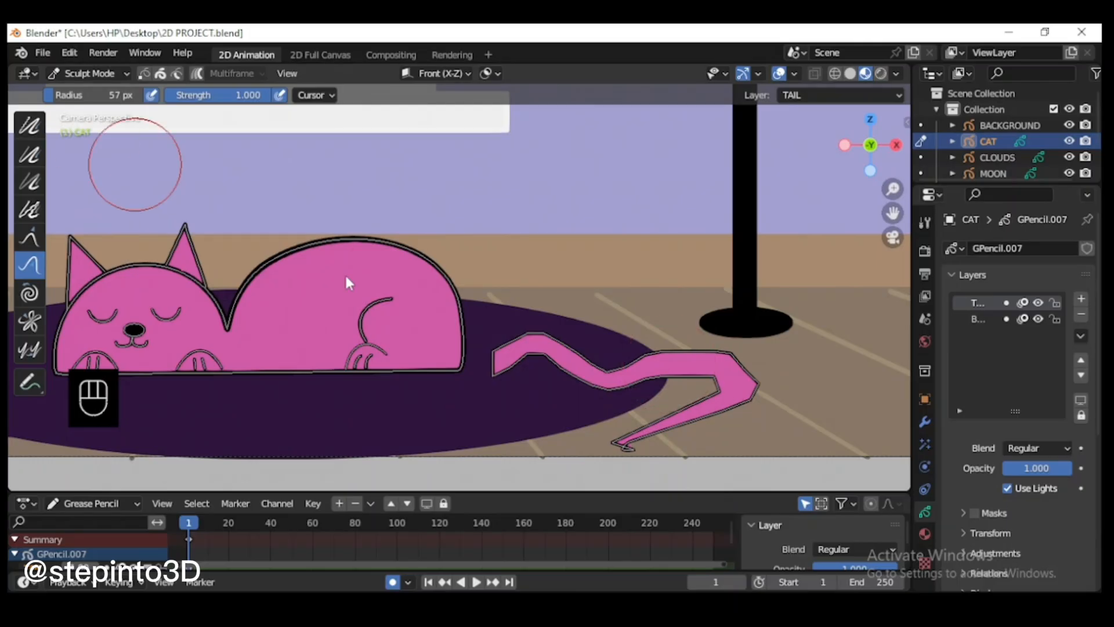
# Step: Set the Push brush radius to 25 px and refine the tail's outer bend and tip
pyautogui.moveTo(713, 384)
pyautogui.mouseDown()
pyautogui.moveTo(753, 382)
pyautogui.moveTo(748, 409)
pyautogui.mouseUp()
pyautogui.press('f')
pyautogui.click(748, 374)
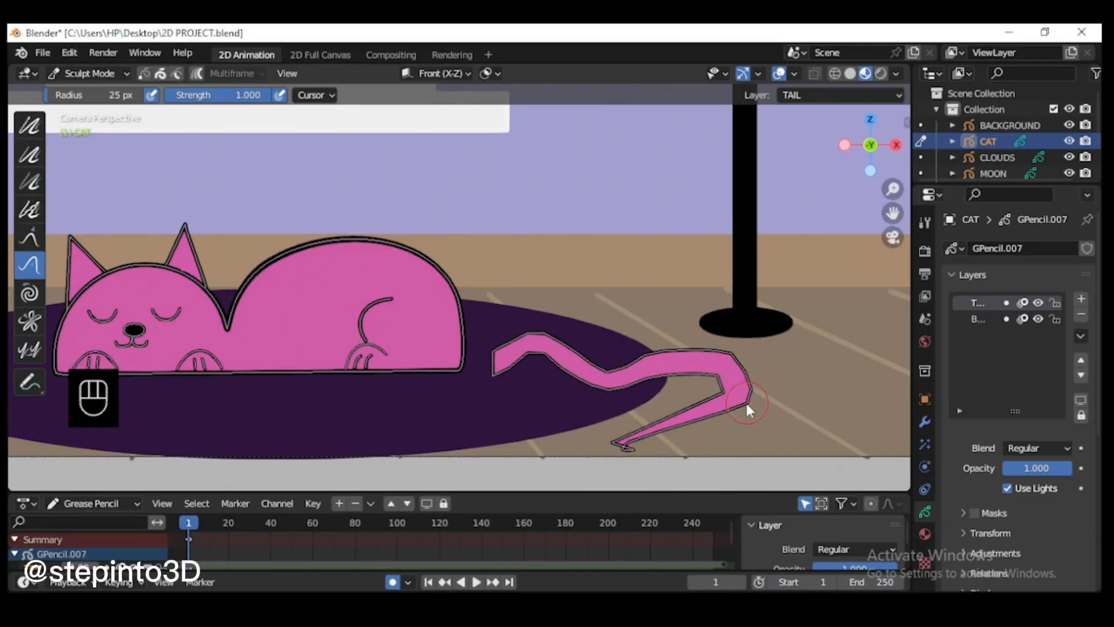
pyautogui.moveTo(635, 452); pyautogui.dragTo(625, 451)
# Step: In Edit Mode, select the crumpled points at the tail's tip and move them downward to open up the end
pyautogui.press('Tab')
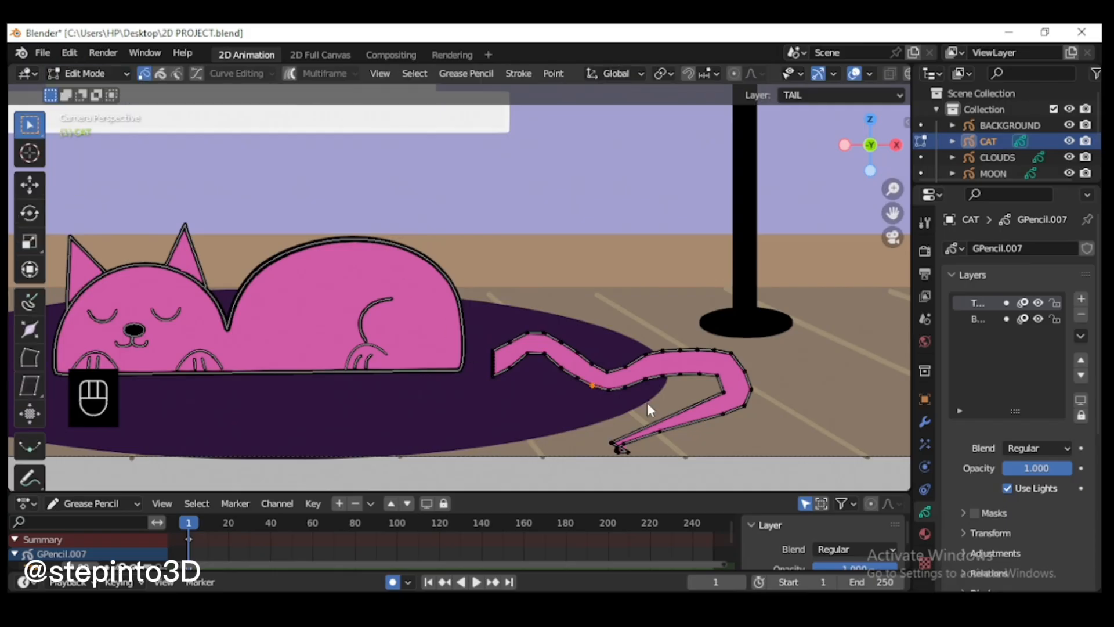
pyautogui.moveTo(892, 213); pyautogui.dragTo(850, 131)
pyautogui.scroll(2, 598, 411)
pyautogui.moveTo(629, 395); pyautogui.dragTo(622, 413)
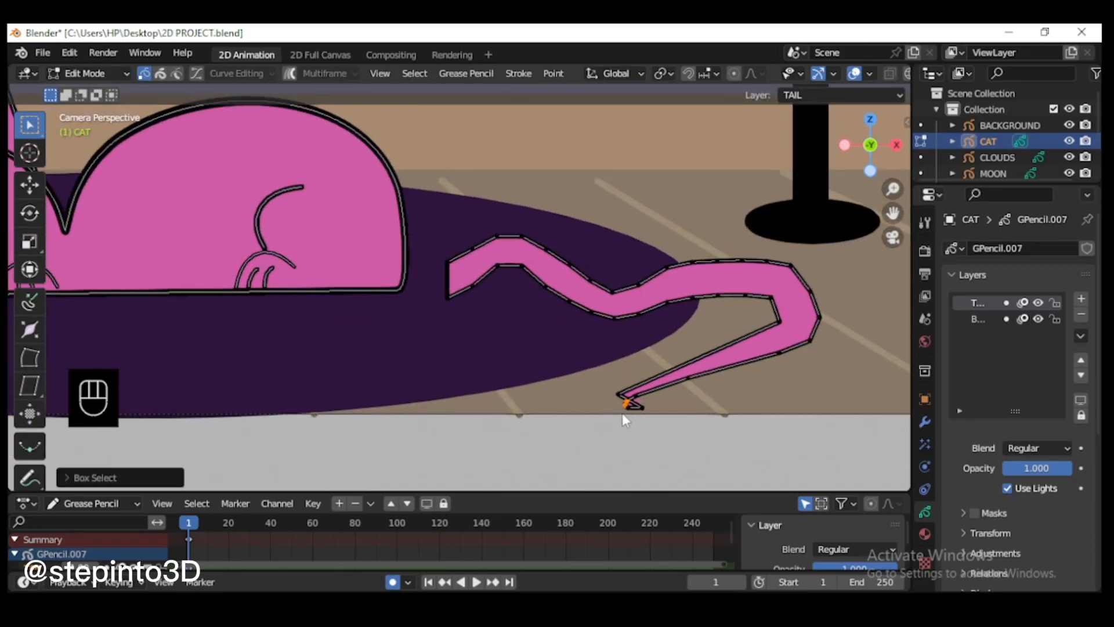
pyautogui.press('g')
pyautogui.click(624, 429)
pyautogui.press('g')
pyautogui.click(643, 424)
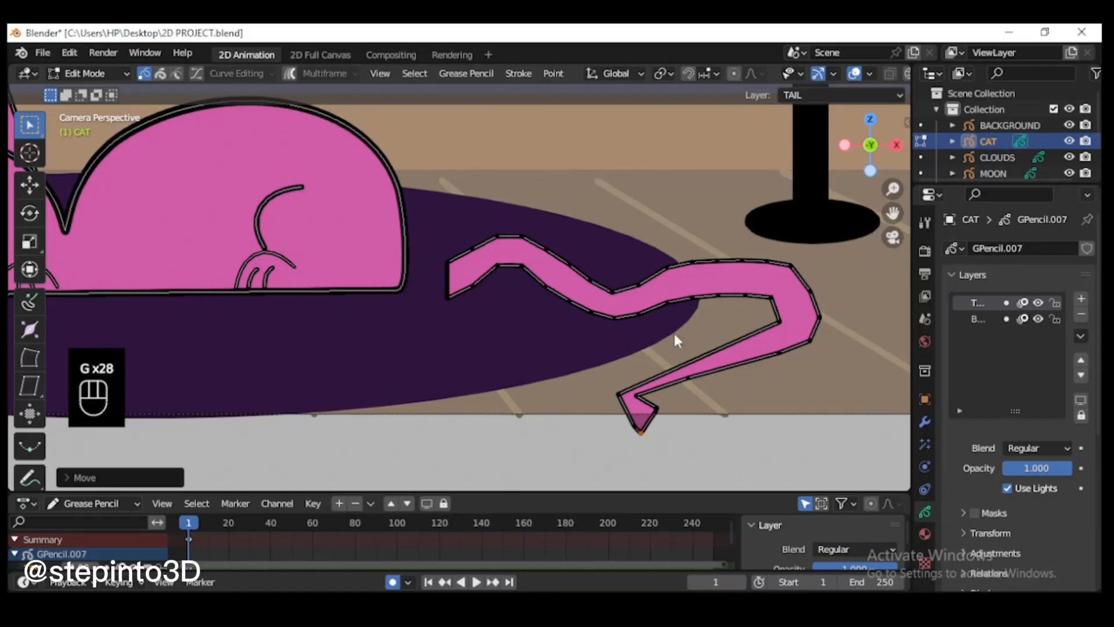
# Step: Turn on curve editing to round the tail, and push its tip into a narrow point in Sculpt Mode
pyautogui.click(197, 72)
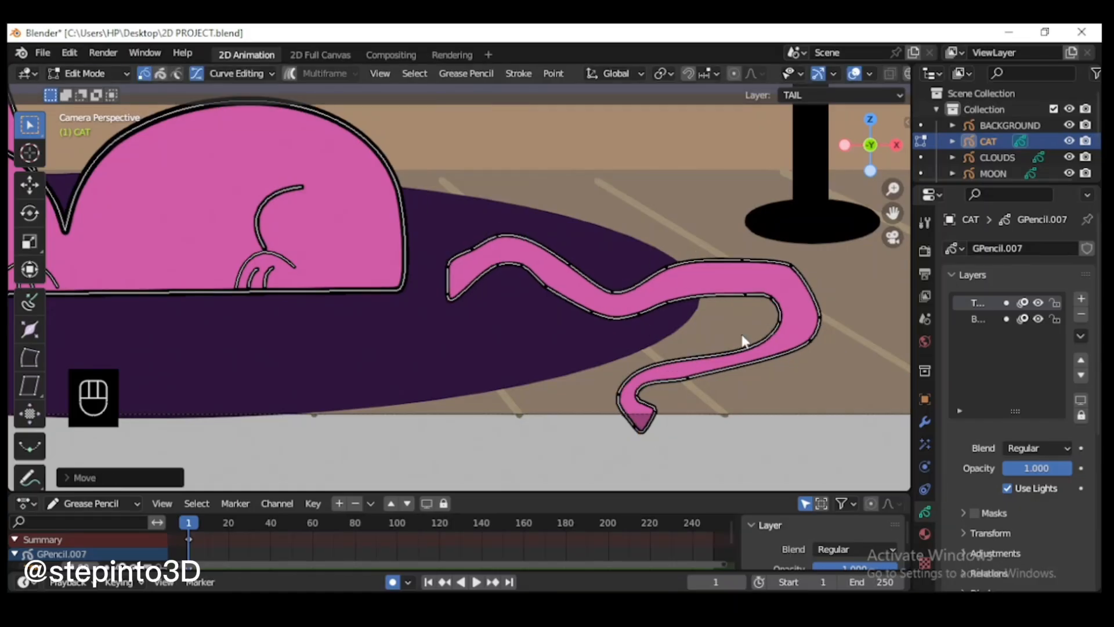
pyautogui.click(87, 73)
pyautogui.click(87, 121)
pyautogui.moveTo(658, 419); pyautogui.dragTo(655, 441)
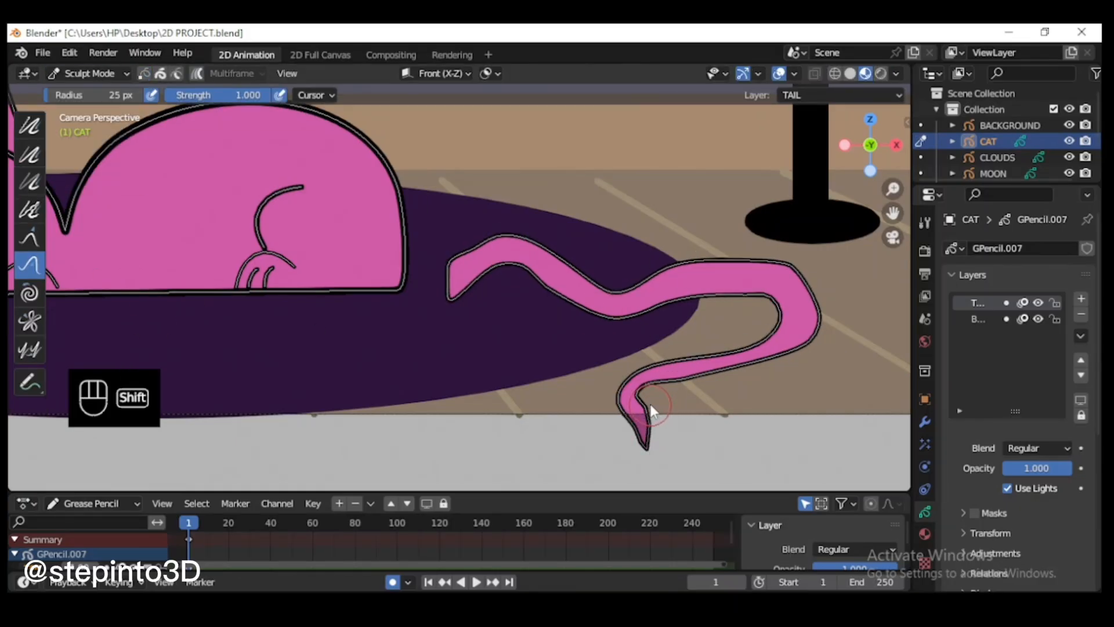
# Step: In Edit Mode, select the whole tail, scale it down and move its base onto the cat's rear
pyautogui.press('Tab')
pyautogui.press('l')
pyautogui.press('l')
pyautogui.press('l')
pyautogui.press('l')
pyautogui.press('l')
pyautogui.press('l')
pyautogui.press('l')
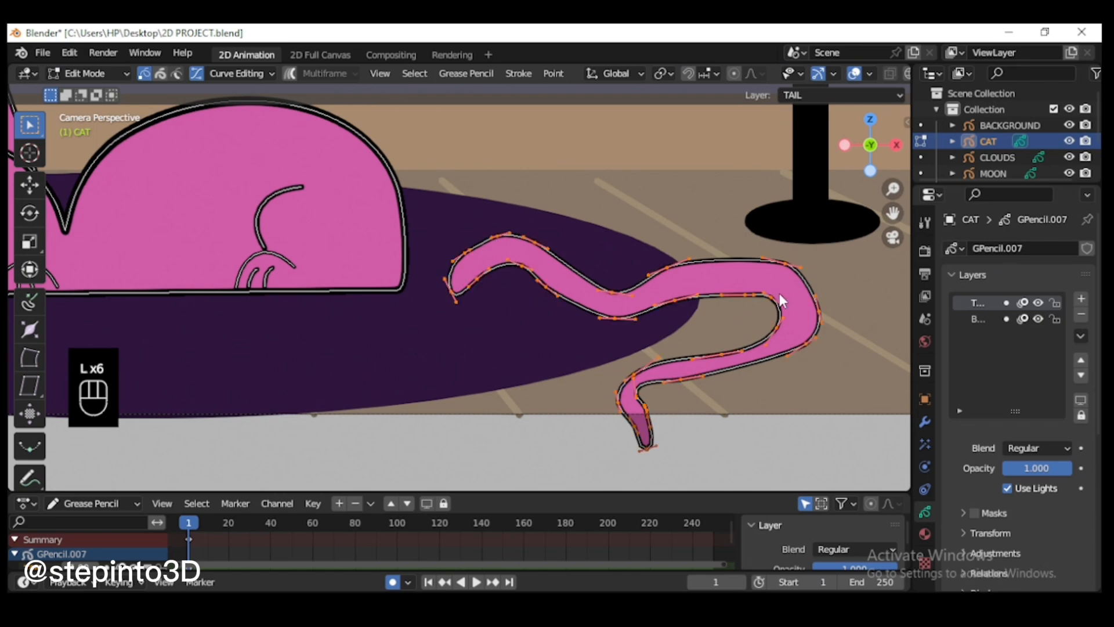
pyautogui.press('g')
pyautogui.click(765, 363)
pyautogui.press('s')
pyautogui.click(602, 265)
pyautogui.press('g')
pyautogui.click(562, 261)
# Step: Rotate the tail slightly and scale it down further
pyautogui.press('r')
pyautogui.click(685, 383)
pyautogui.press('s')
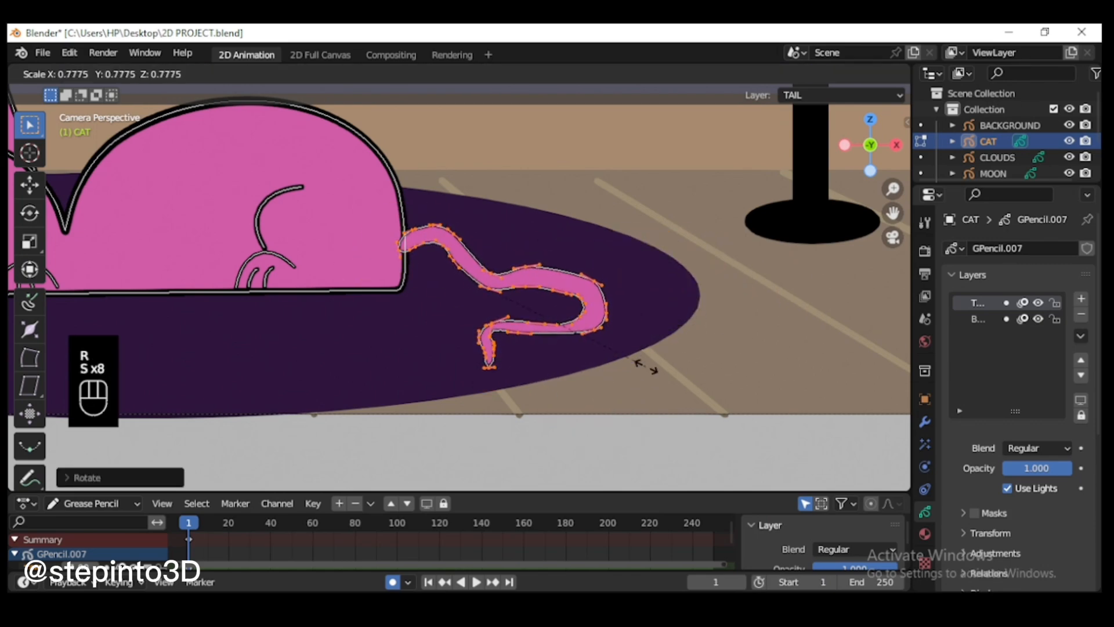
pyautogui.click(654, 370)
pyautogui.click(718, 334)
# Step: Turn off curve editing, select the whole tail and adjust its outline thickness with Shrink/Fatten
pyautogui.scroll(1, 584, 311)
pyautogui.click(198, 73)
pyautogui.scroll(1, 646, 357)
pyautogui.press('l')
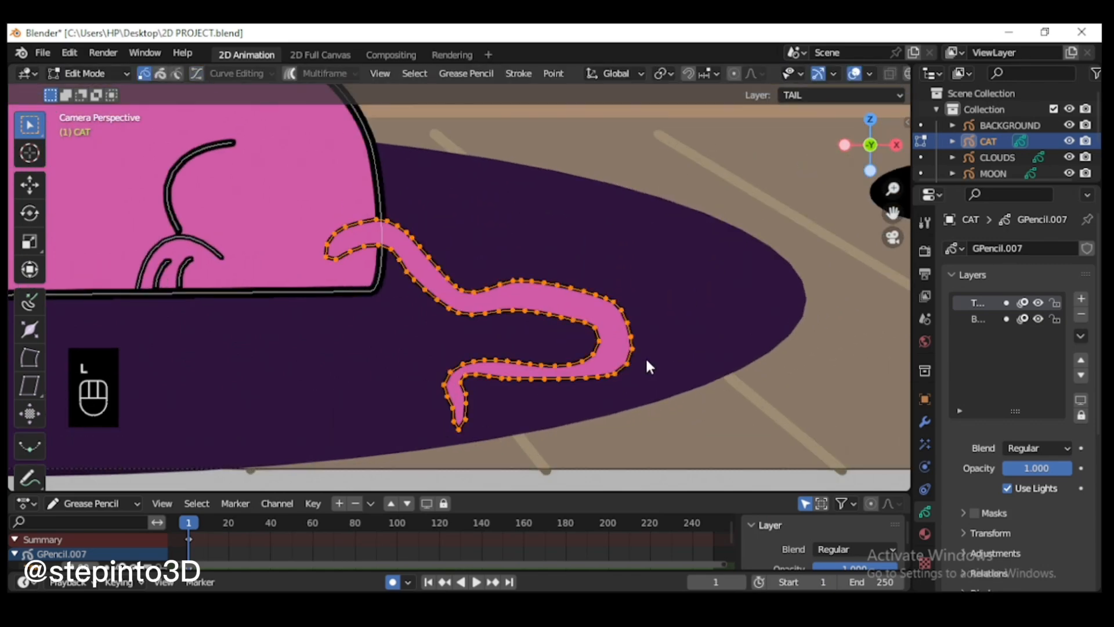
pyautogui.hotkey('alt', 's')
pyautogui.click(733, 401)
pyautogui.click(744, 406)
# Step: In Sculpt Mode, smooth the tail's tip and outer bend with the Smooth brush at a 58 px radius
pyautogui.click(88, 73)
pyautogui.click(90, 144)
pyautogui.click(88, 74)
pyautogui.click(87, 129)
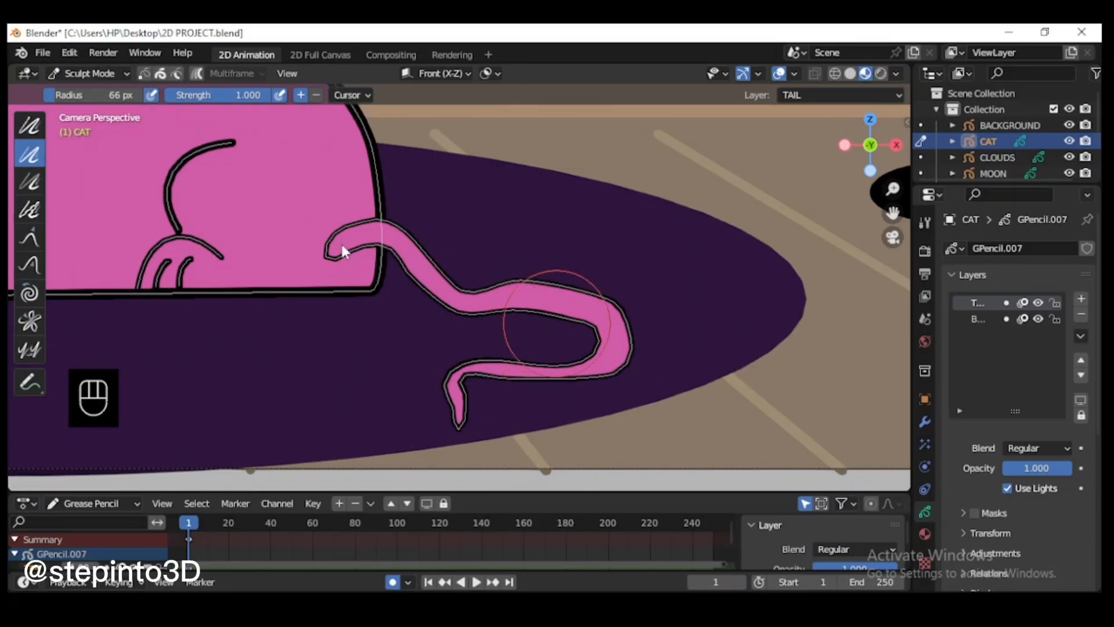
pyautogui.click(29, 125)
pyautogui.moveTo(468, 413); pyautogui.dragTo(463, 402)
pyautogui.press('f')
pyautogui.click(566, 435)
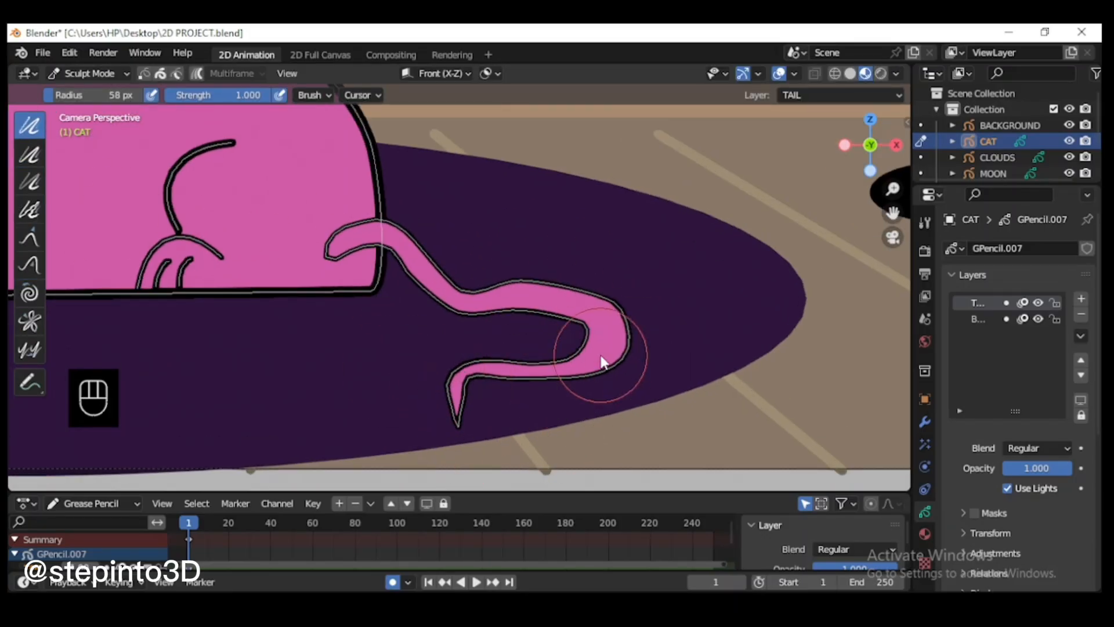
# Step: In Edit Mode, select the whole tail, scale it down slightly and shift it farther into the cat's body
pyautogui.scroll(-1, 603, 307)
pyautogui.click(88, 73)
pyautogui.click(87, 114)
pyautogui.press('l')
pyautogui.press('s')
pyautogui.click(561, 320)
pyautogui.press('g')
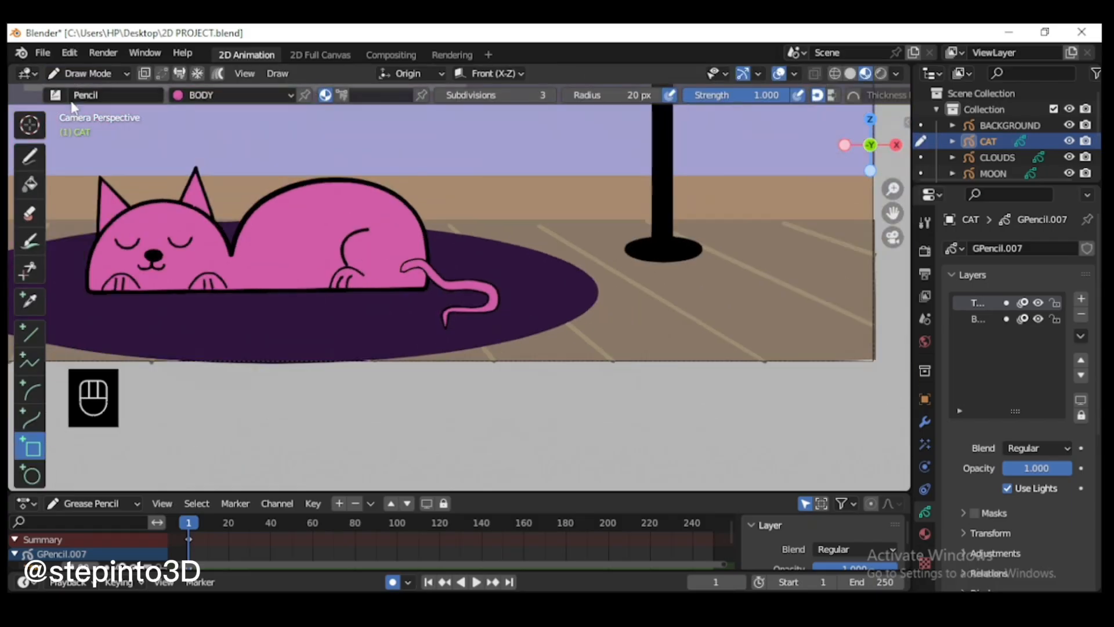
pyautogui.press('s')
pyautogui.hotkey('ctrl', 'z')
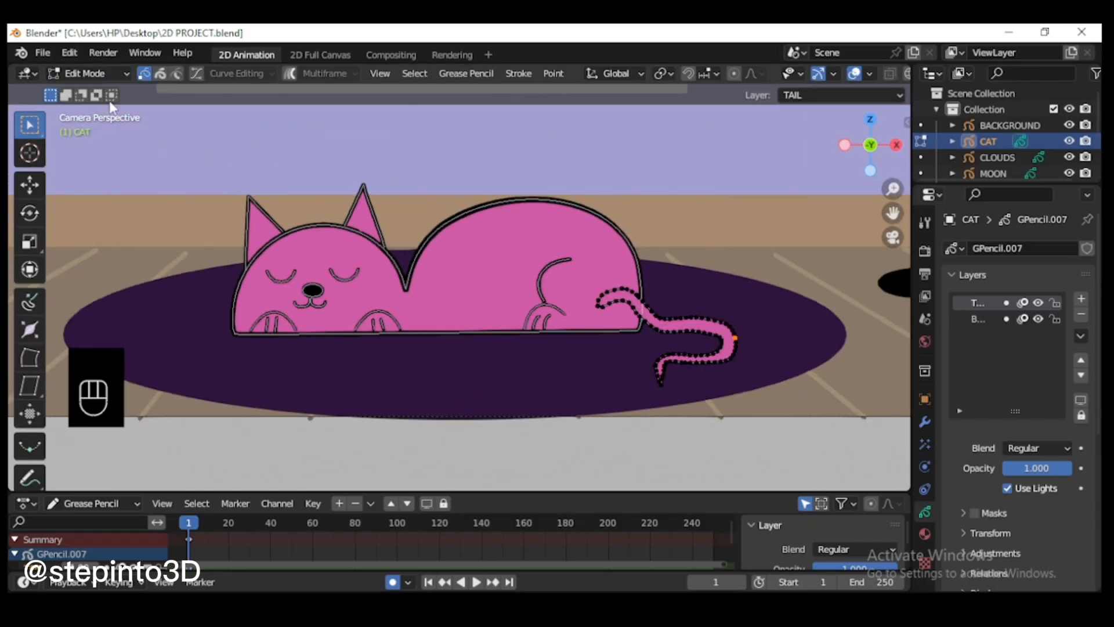
# Step: In Draw Mode, move the cat's body layer above the TAIL layer and add a new layer between them
pyautogui.click(88, 74)
pyautogui.click(87, 142)
pyautogui.scroll(1, 717, 358)
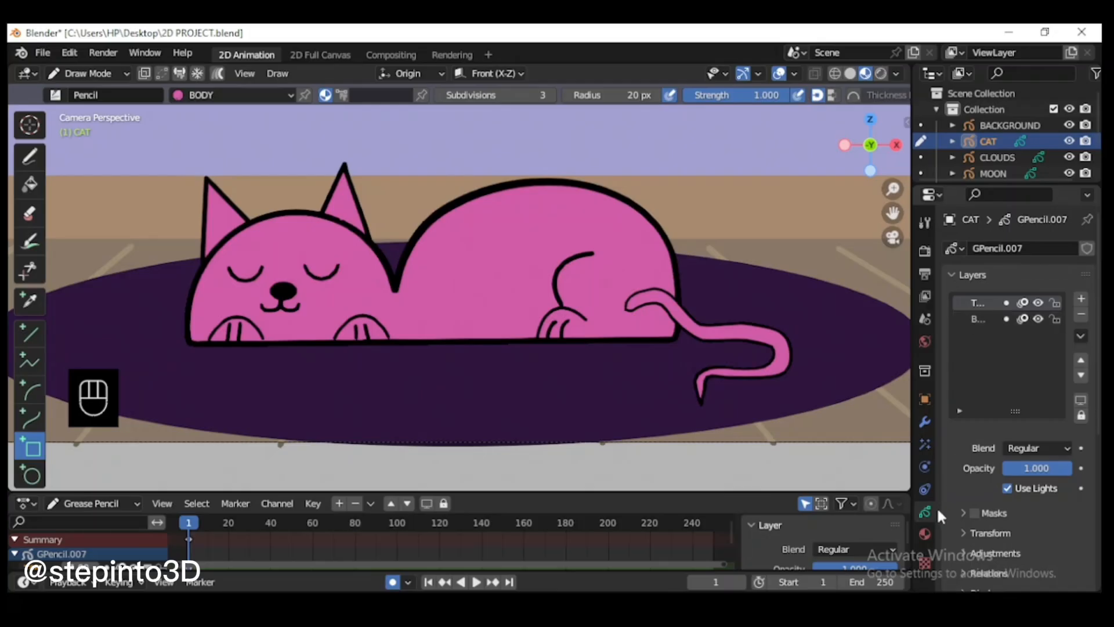
pyautogui.click(973, 317)
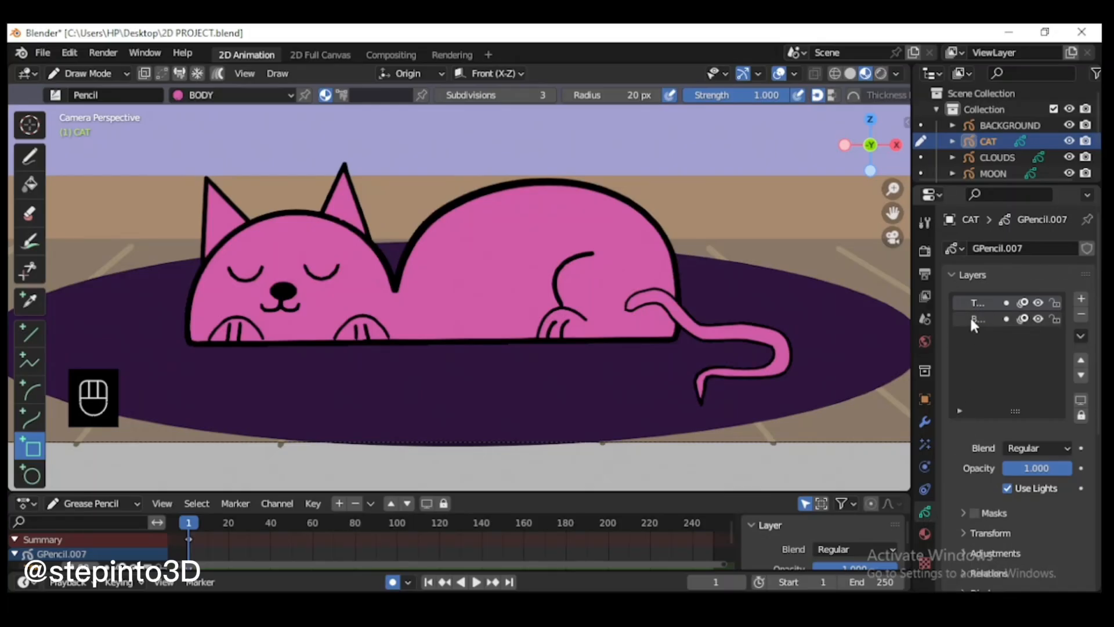
pyautogui.click(1081, 363)
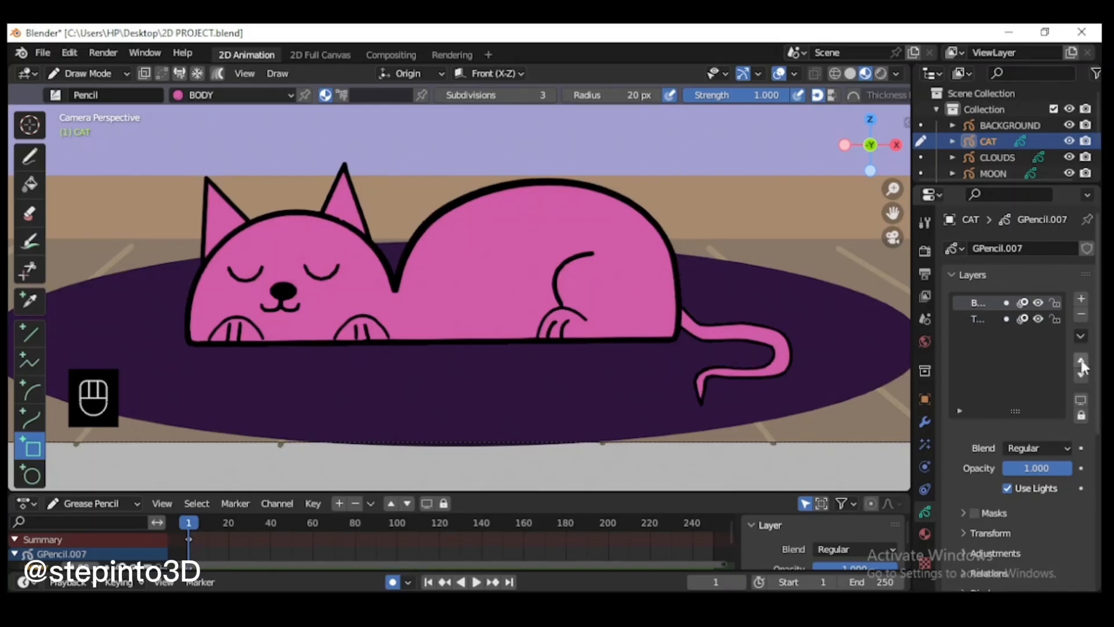
pyautogui.press('End')
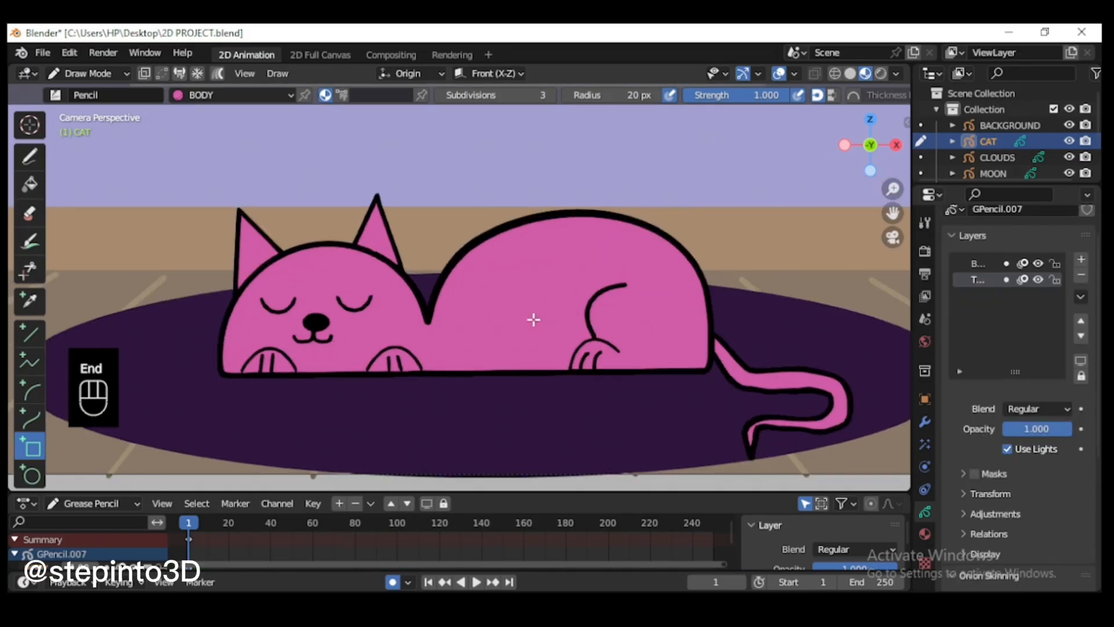
pyautogui.click(1081, 259)
pyautogui.doubleClick(981, 279)
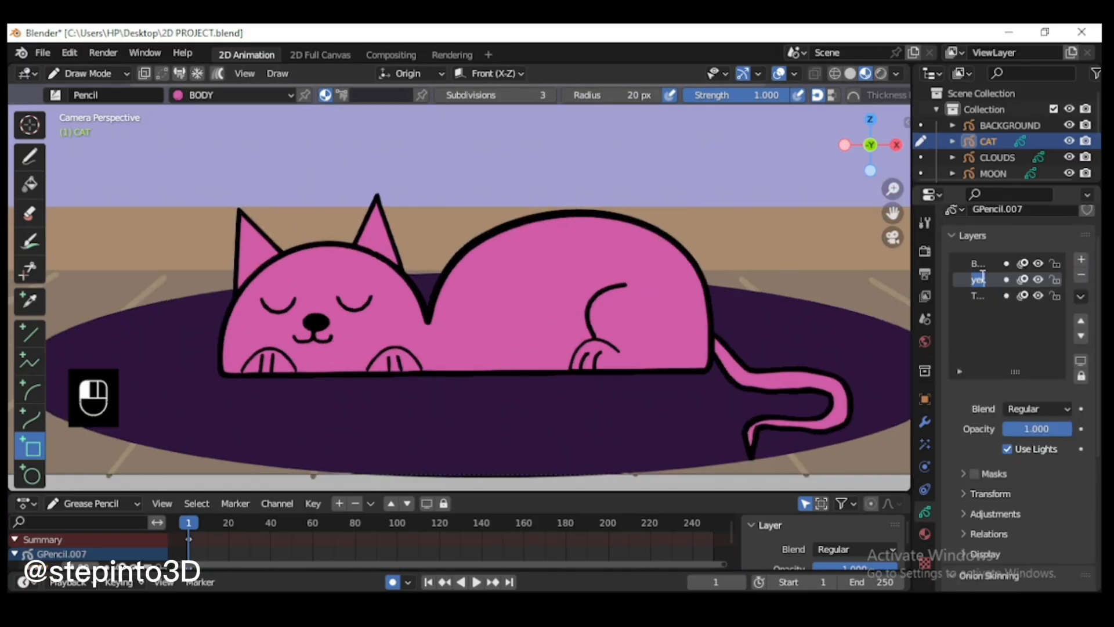
# Step: Add a second material slot to the CAT object, keeping BODY, and create a new material named FUR in it
pyautogui.click(925, 534)
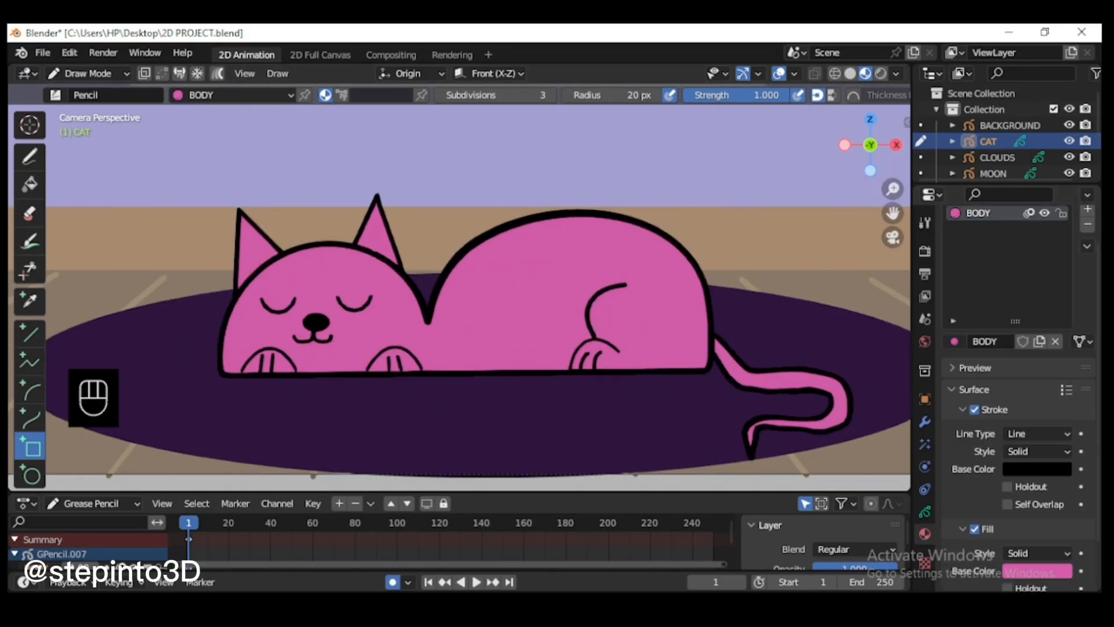
pyautogui.click(1088, 225)
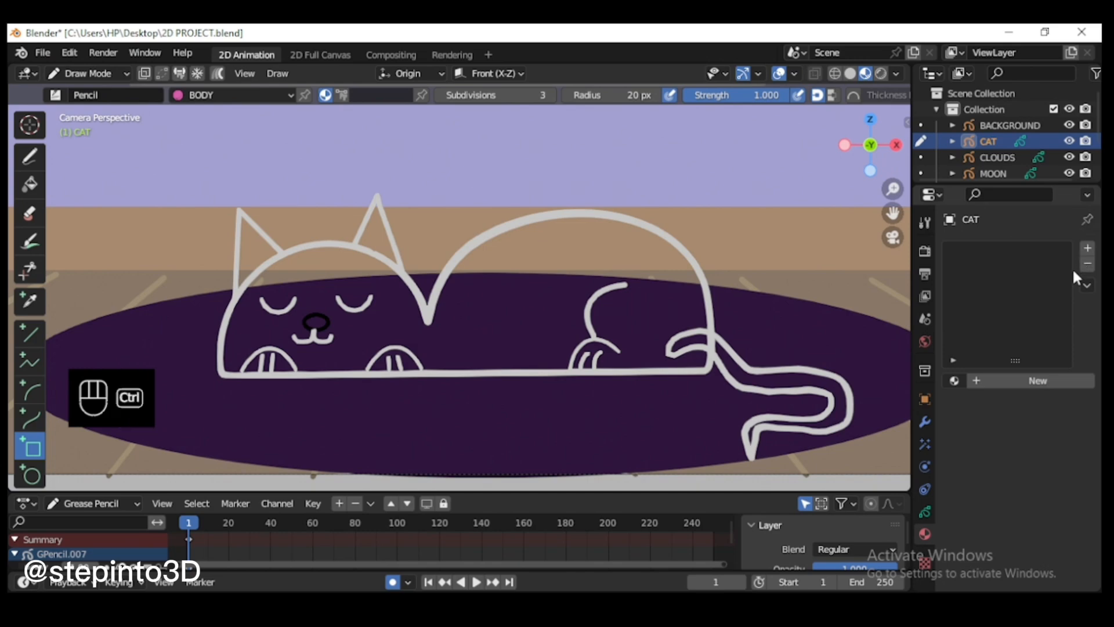
pyautogui.hotkey('ctrl', 'z')
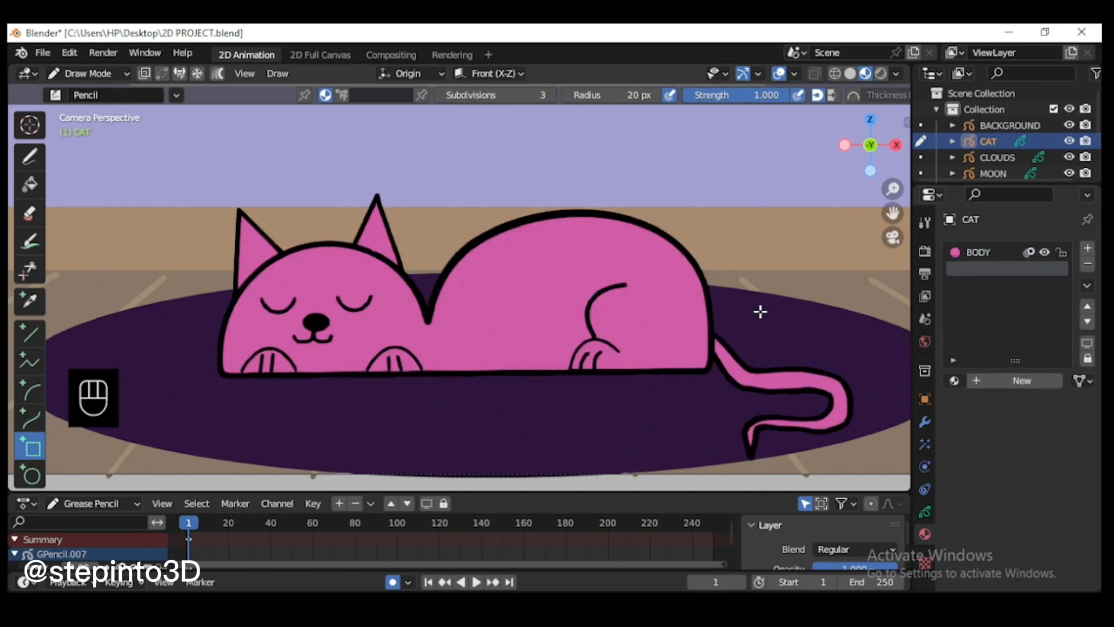
pyautogui.click(1012, 382)
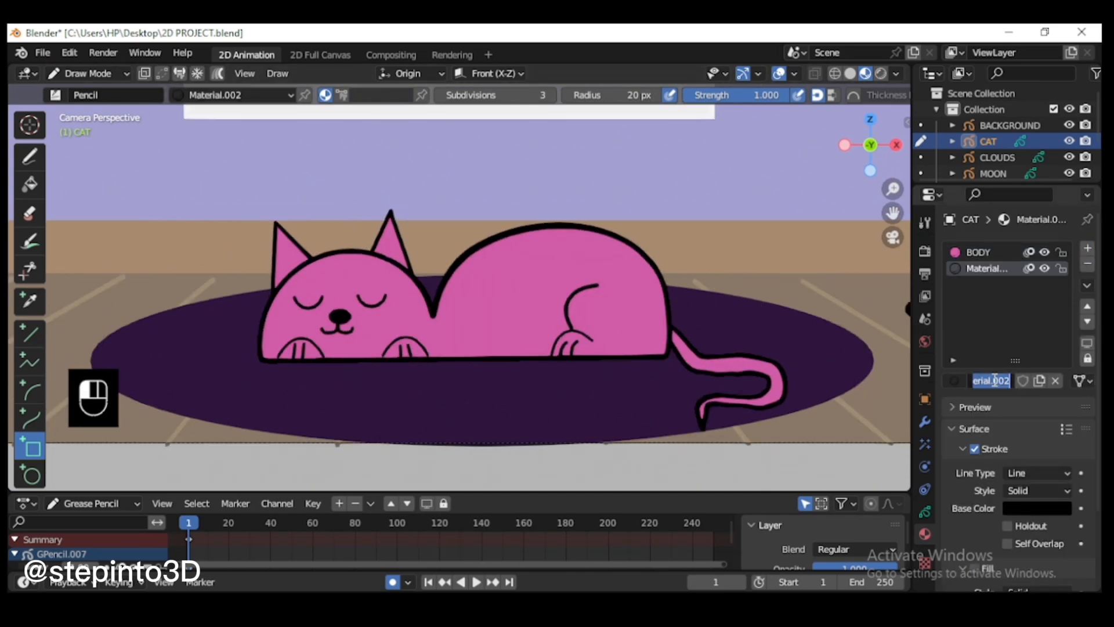
pyautogui.write('FUR')
pyautogui.press('Return')
# Step: Enable Fill on the FUR material and set its fill base color to hex 6D0840
pyautogui.scroll(-4, 1021, 406)
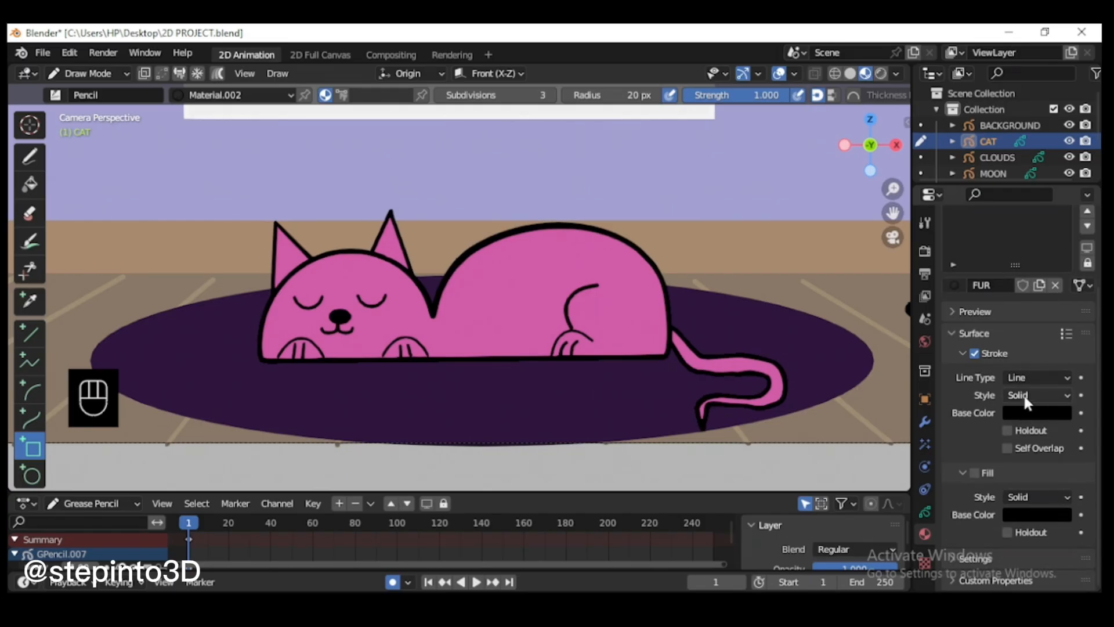
pyautogui.click(973, 471)
pyautogui.click(1022, 508)
pyautogui.click(986, 436)
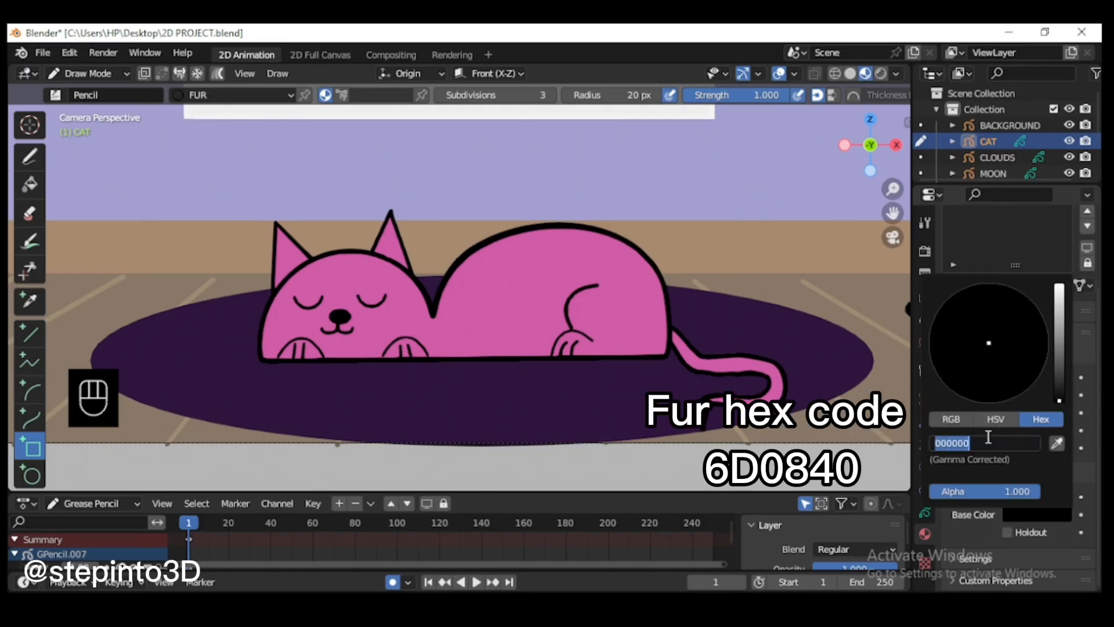
pyautogui.write('6D0840')
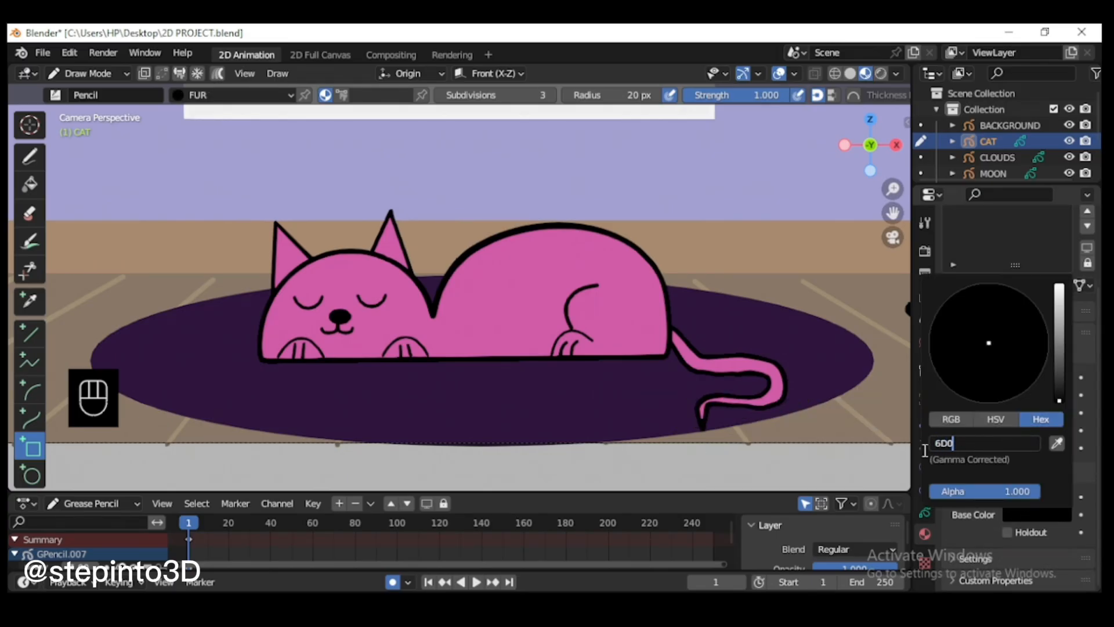
pyautogui.press('Return')
# Step: Try a head stripe with the Polyline tool, undo it, and move the FUR layer above the cat's body layer
pyautogui.scroll(2, 345, 251)
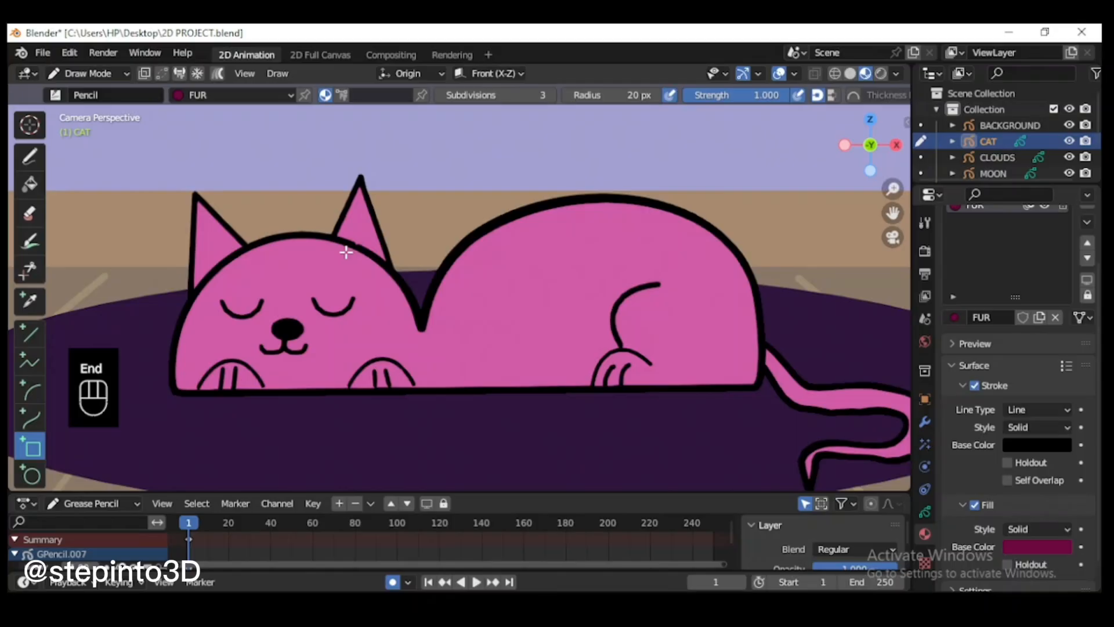
pyautogui.click(32, 363)
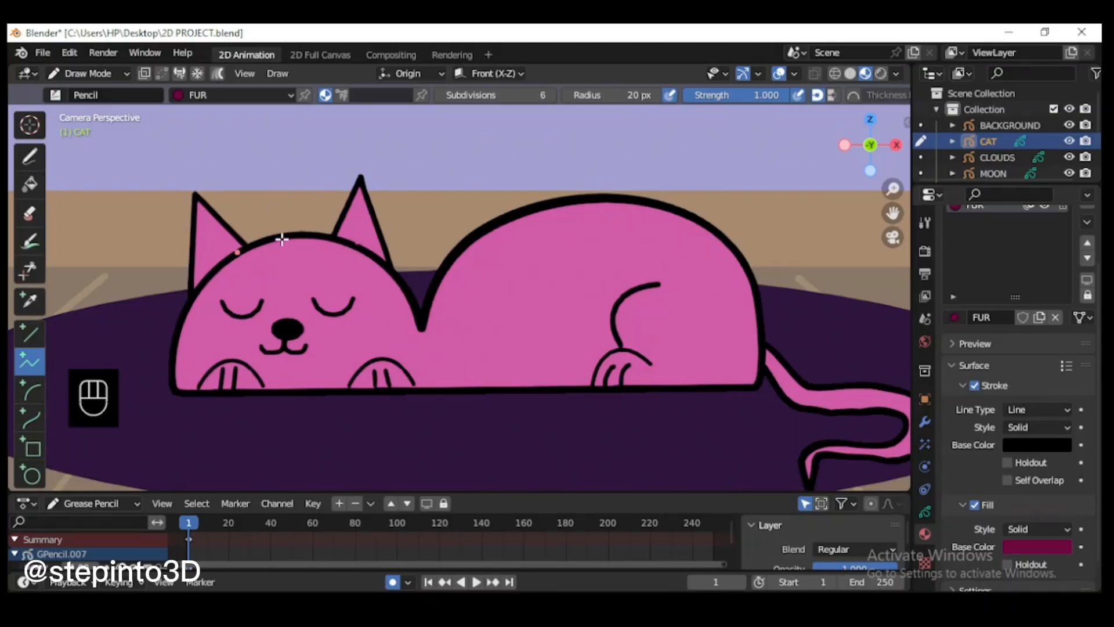
pyautogui.press('Return')
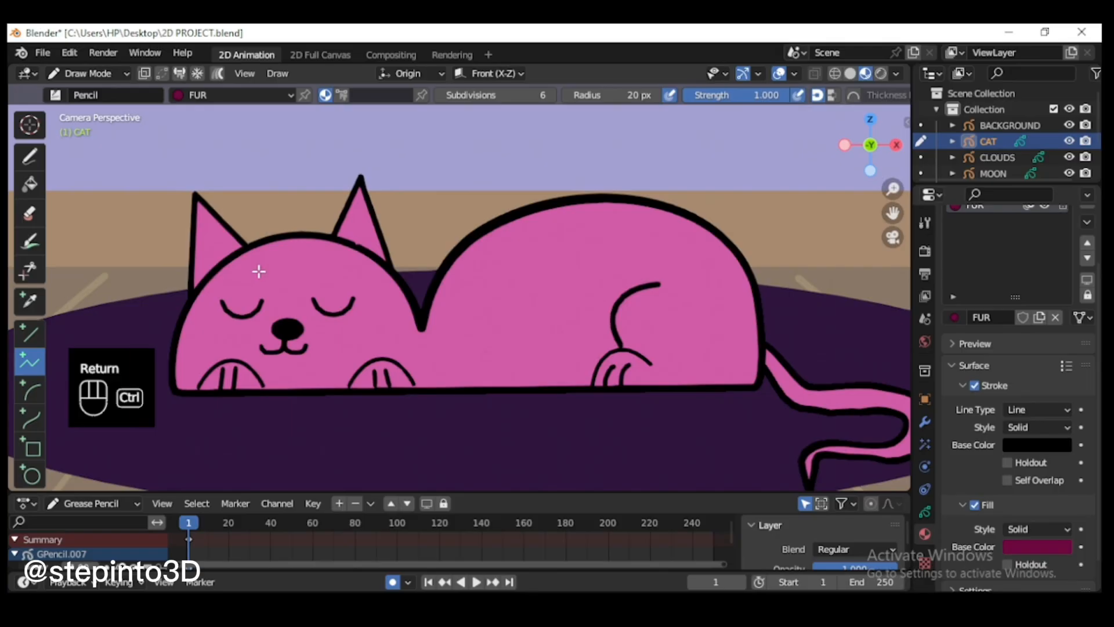
pyautogui.hotkey('ctrl', 'z')
pyautogui.click(925, 512)
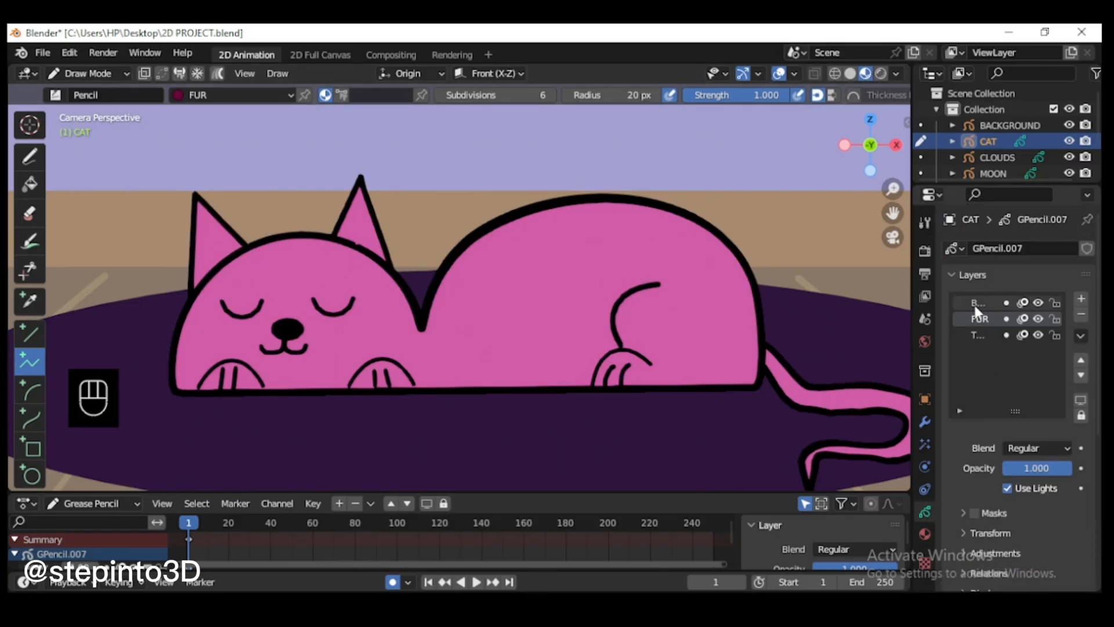
pyautogui.click(1081, 359)
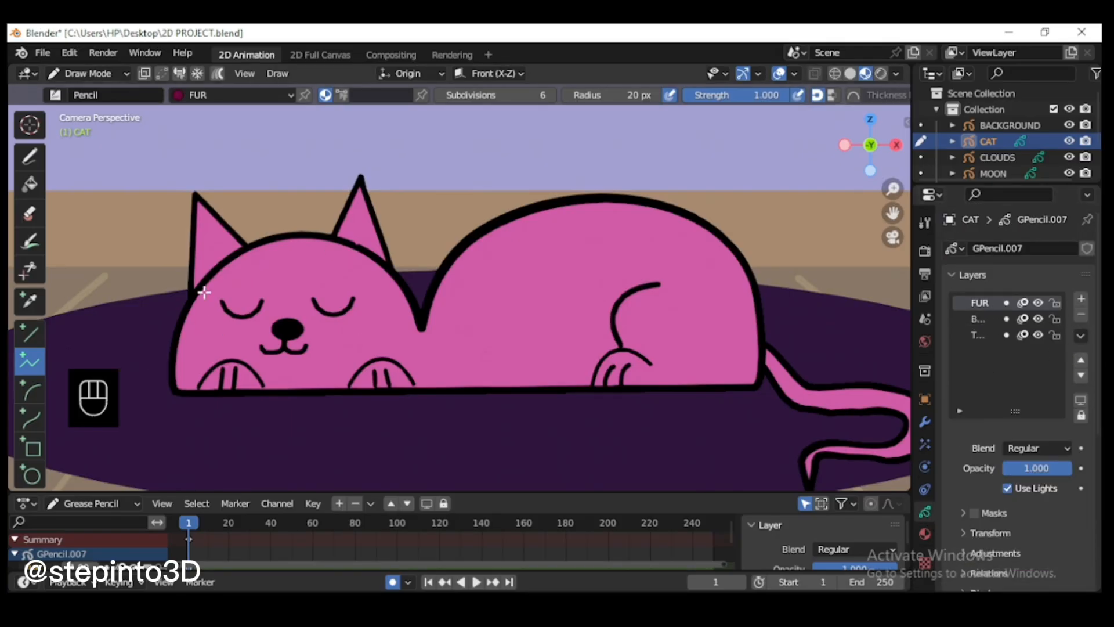
# Step: Draw three downward-pointing triangular FUR stripes along the top of the cat's head, between the ears, with the Polyline tool
pyautogui.scroll(1, 209, 272)
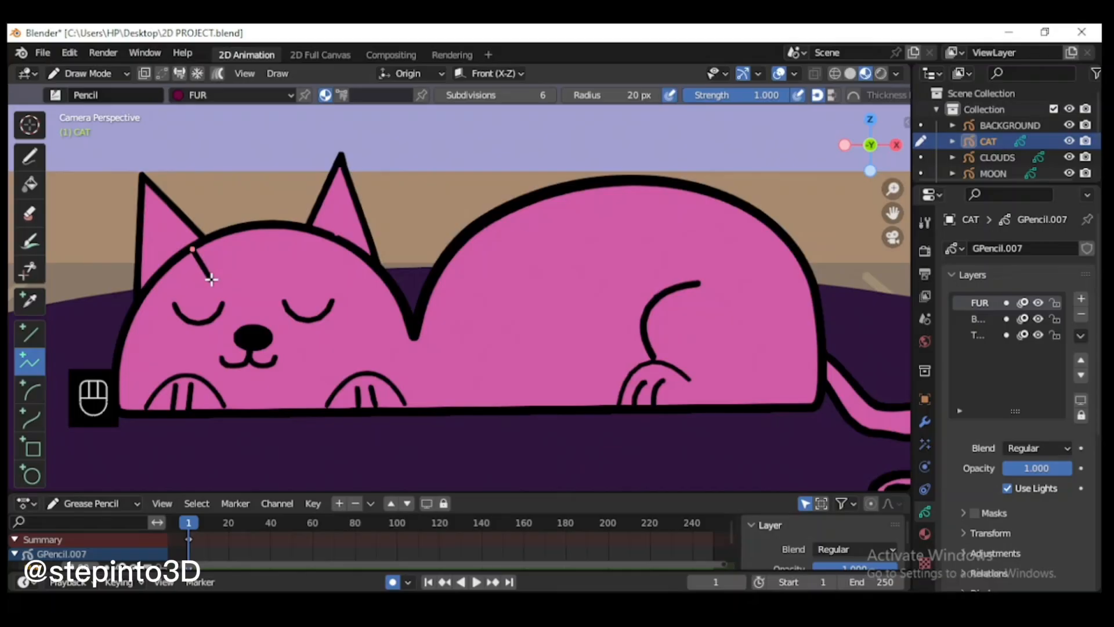
pyautogui.click(211, 279)
pyautogui.press('Return')
pyautogui.scroll(1, 235, 265)
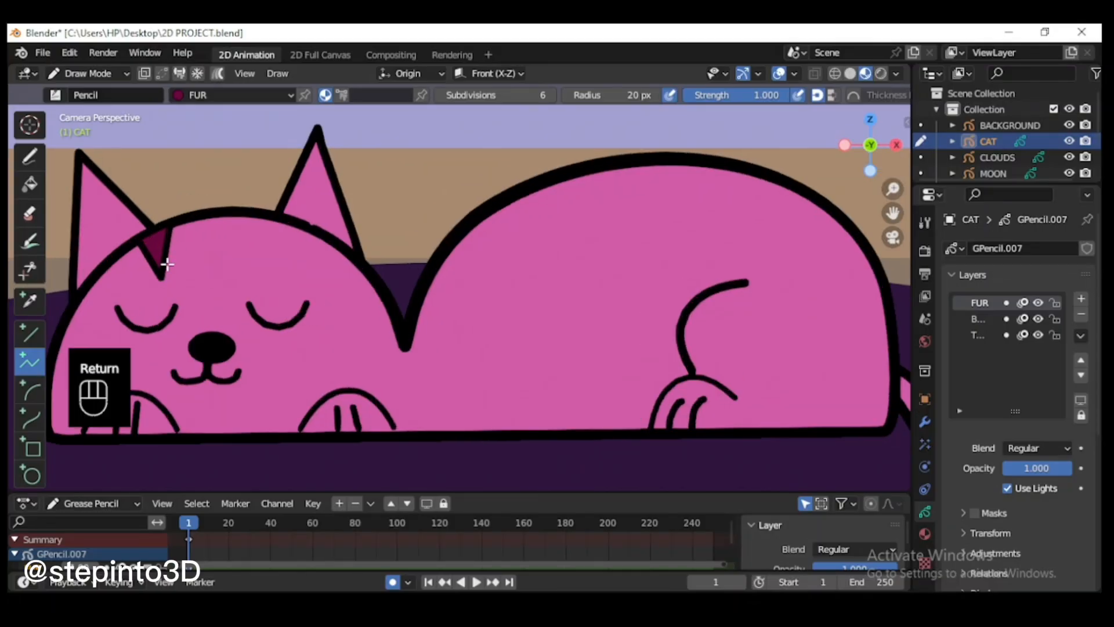
pyautogui.moveTo(191, 221); pyautogui.dragTo(213, 264)
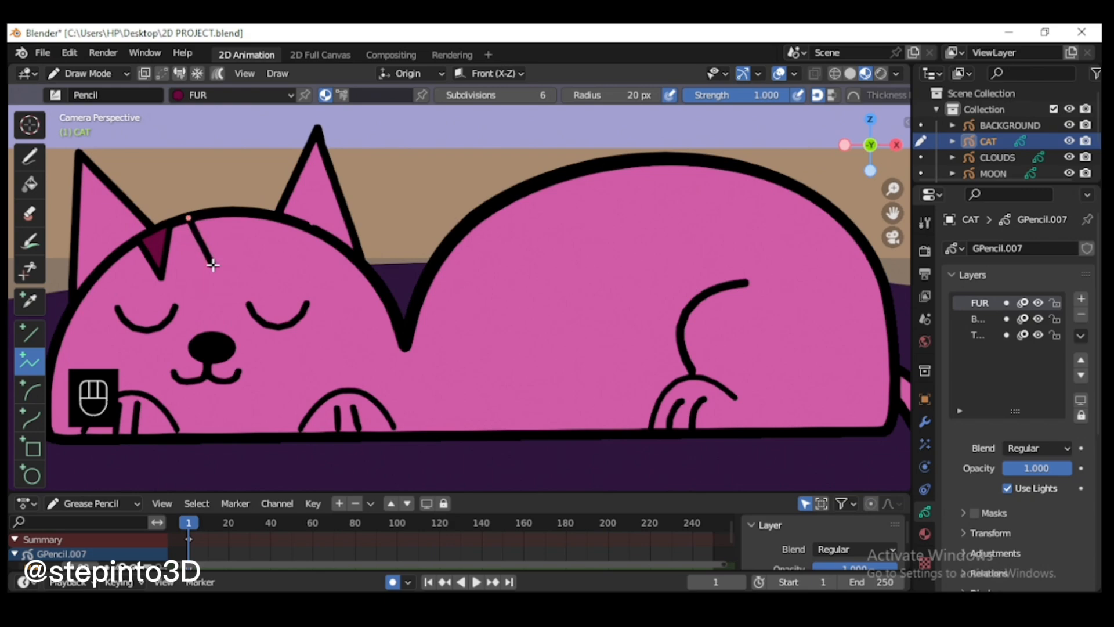
pyautogui.click(213, 265)
pyautogui.press('Return')
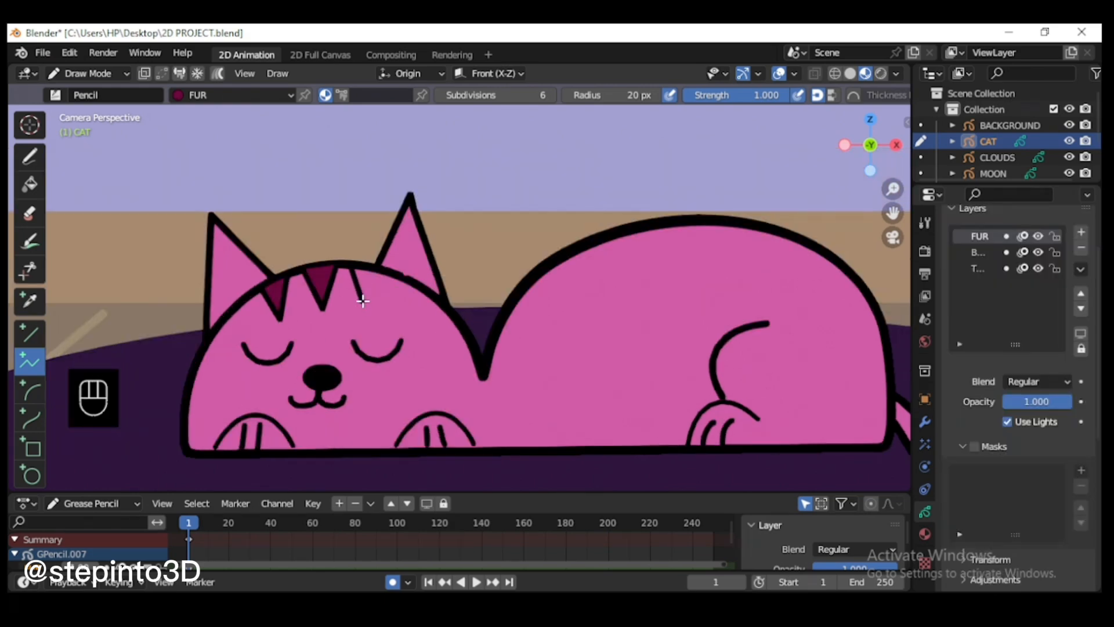
pyautogui.moveTo(350, 266); pyautogui.dragTo(366, 302)
pyautogui.click(382, 274)
pyautogui.press('Return')
# Step: Draw five inward-pointing triangular FUR stripes along the curve of the cat's back
pyautogui.moveTo(541, 276); pyautogui.dragTo(578, 313)
pyautogui.click(575, 256)
pyautogui.press('Return')
pyautogui.moveTo(602, 245); pyautogui.dragTo(638, 276)
pyautogui.click(650, 225)
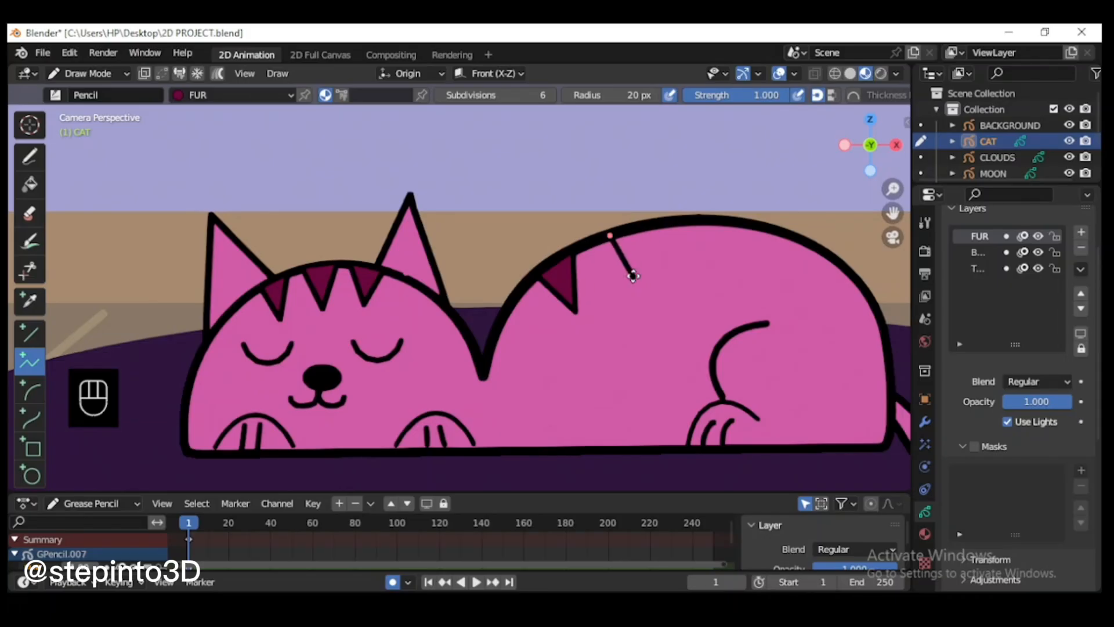
pyautogui.press('Return')
# Step: Draw FUR stripes across the cat's tail with the Polyline tool
pyautogui.press('Return')
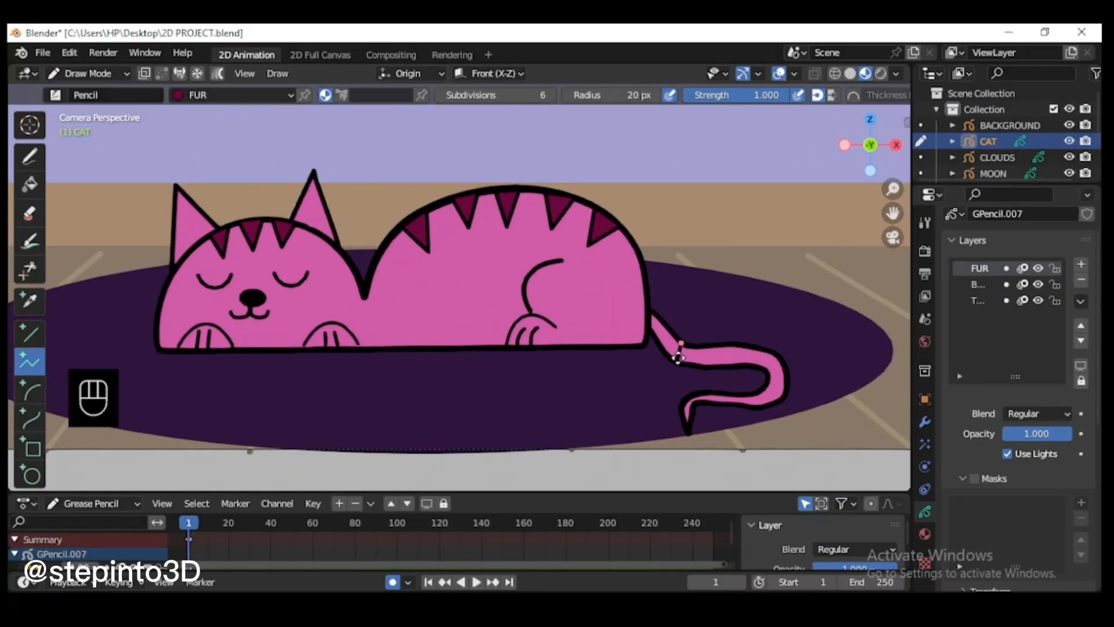
pyautogui.press('Return')
pyautogui.click(743, 347)
pyautogui.click(783, 373)
pyautogui.press('Return')
pyautogui.moveTo(771, 353)
pyautogui.mouseDown()
pyautogui.moveTo(778, 399)
pyautogui.moveTo(758, 423)
pyautogui.moveTo(842, 419)
pyautogui.mouseUp()
pyautogui.press('Return')
# Step: Draw a FUR-colored inner triangle inside each of the cat's ears
pyautogui.scroll(1, 750, 395)
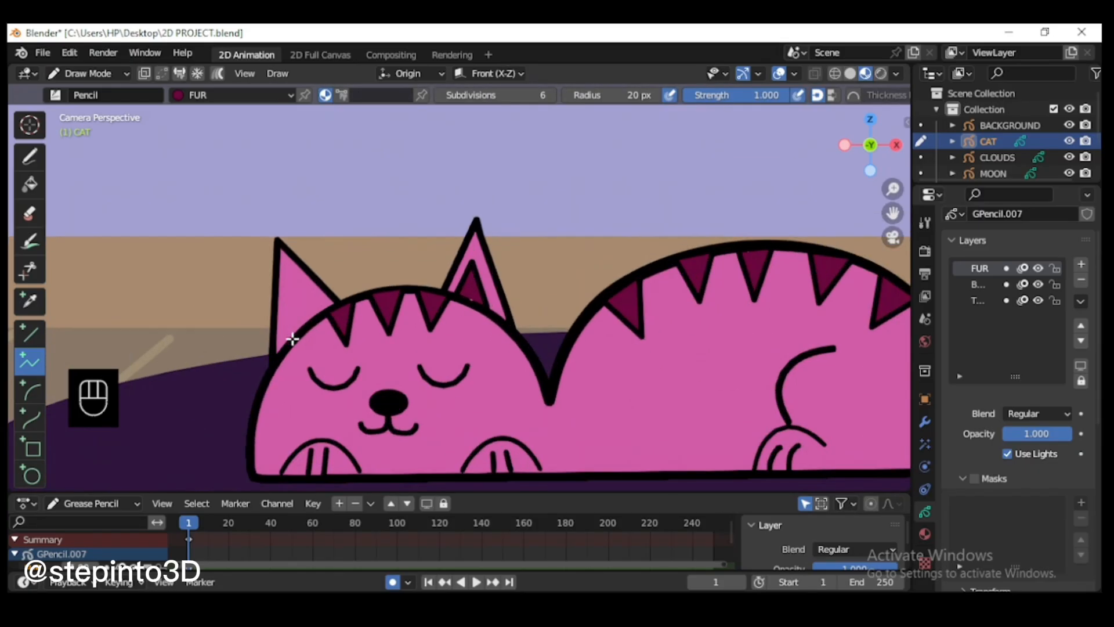
pyautogui.click(289, 289)
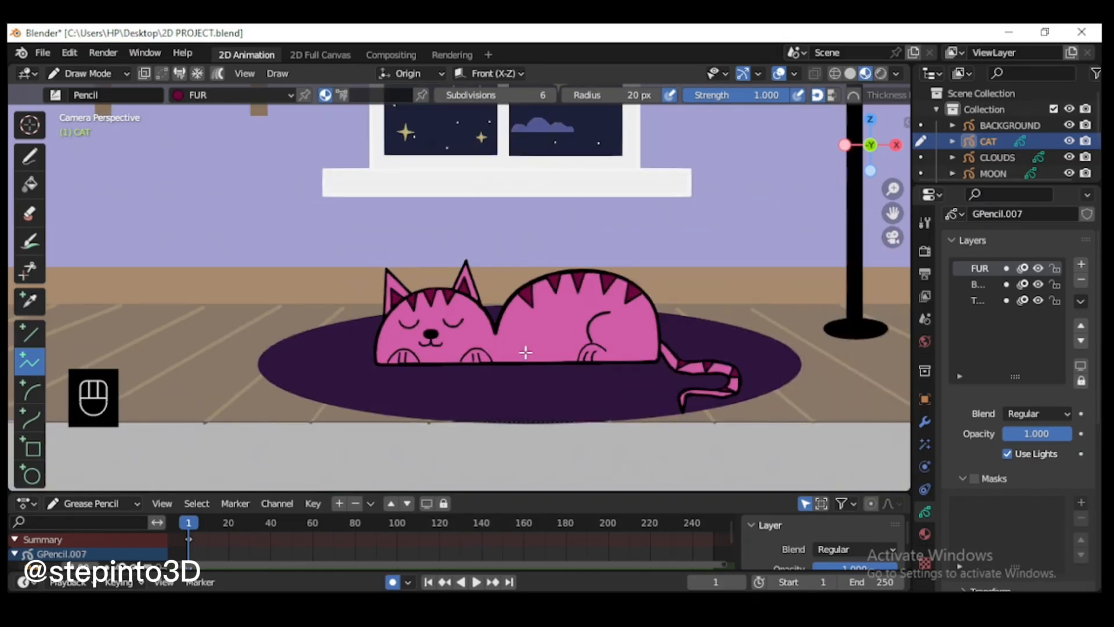
pyautogui.press('End')
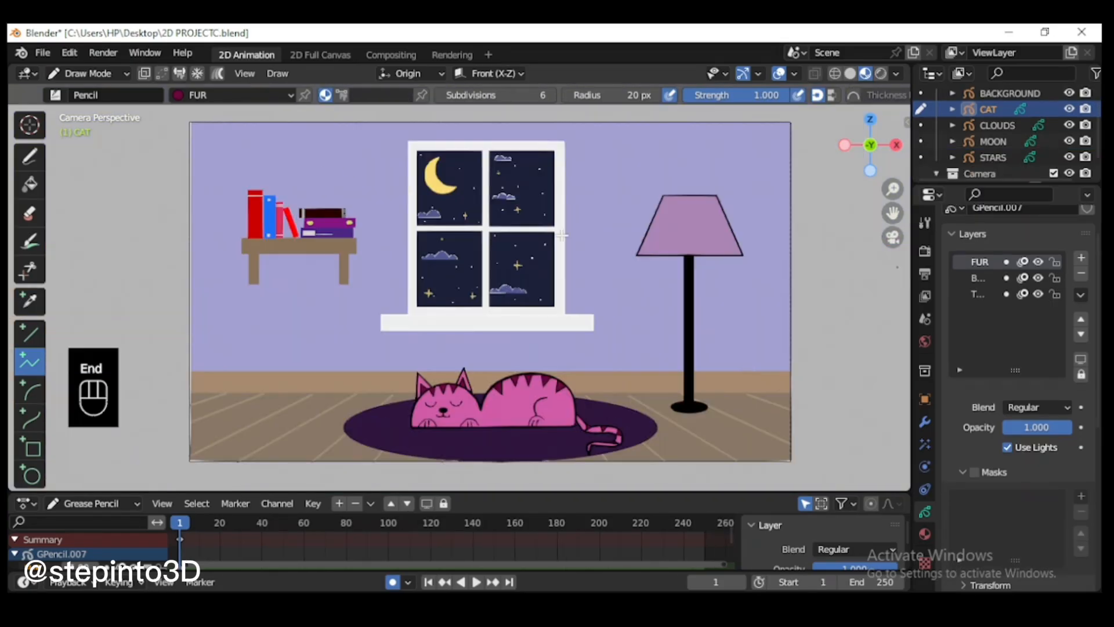
# Step: In Object Mode, select the CLOUDS object and insert a Location keyframe at frame 1
pyautogui.click(88, 73)
pyautogui.click(87, 93)
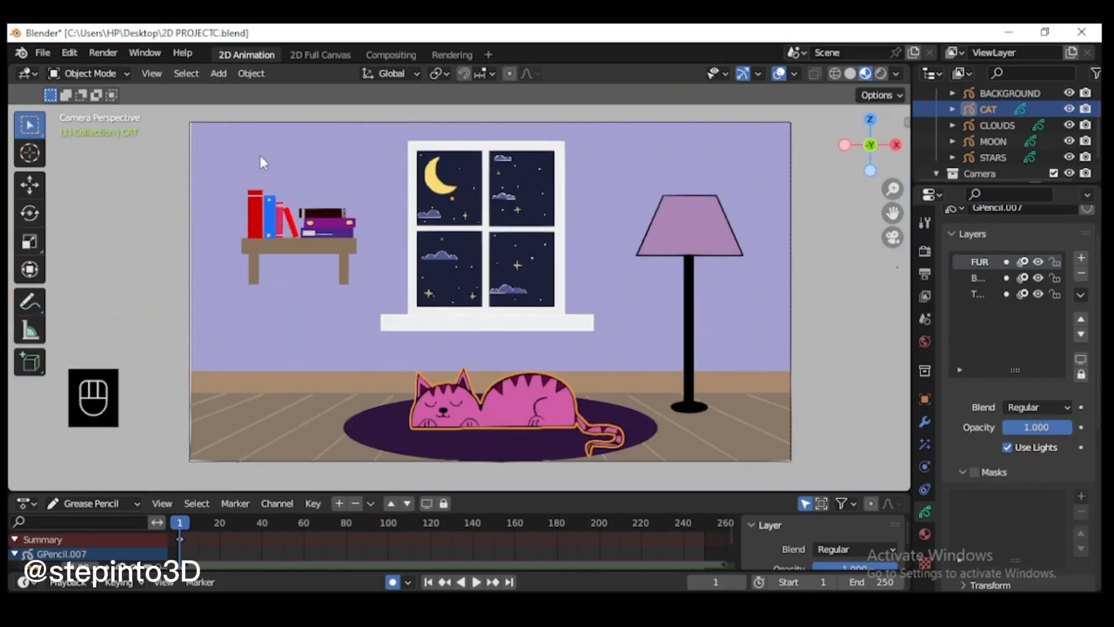
pyautogui.click(733, 298)
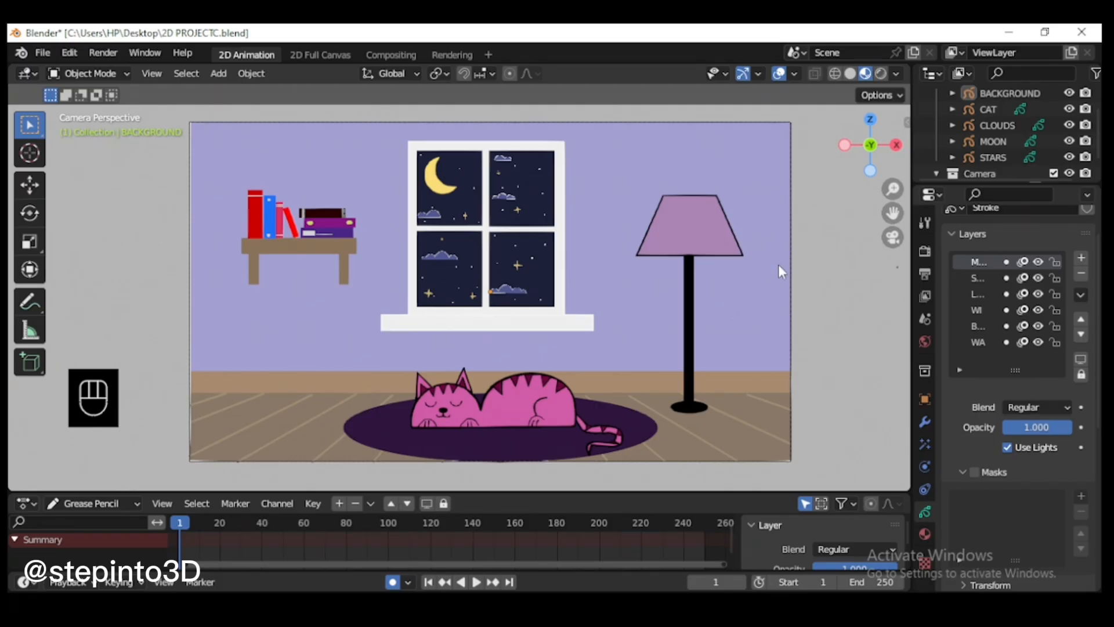
pyautogui.scroll(2, 1027, 150)
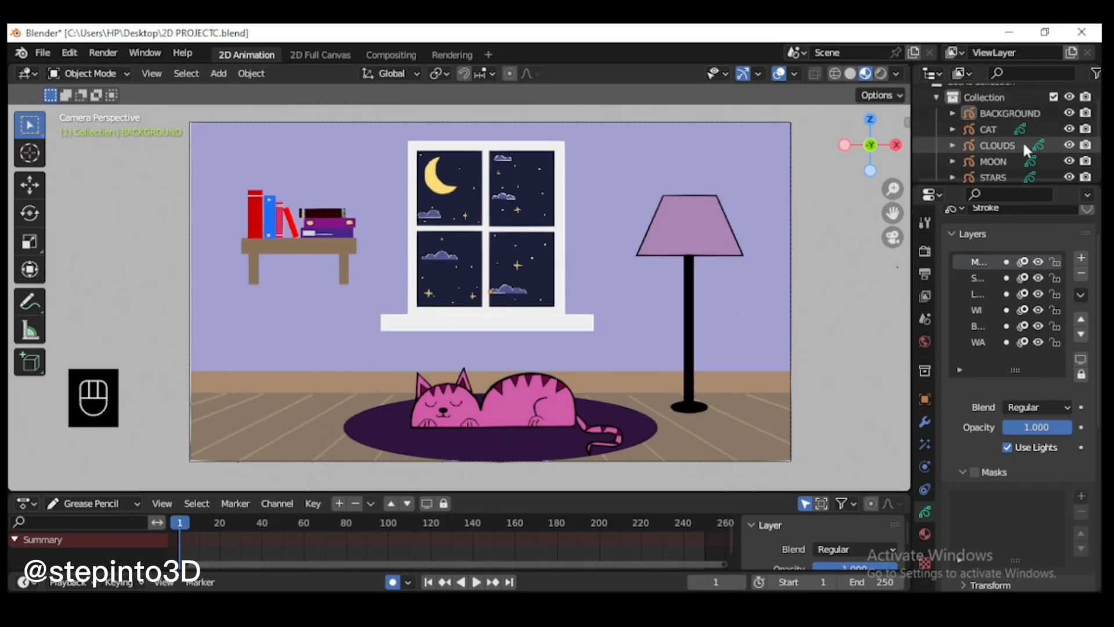
pyautogui.scroll(-2, 1021, 150)
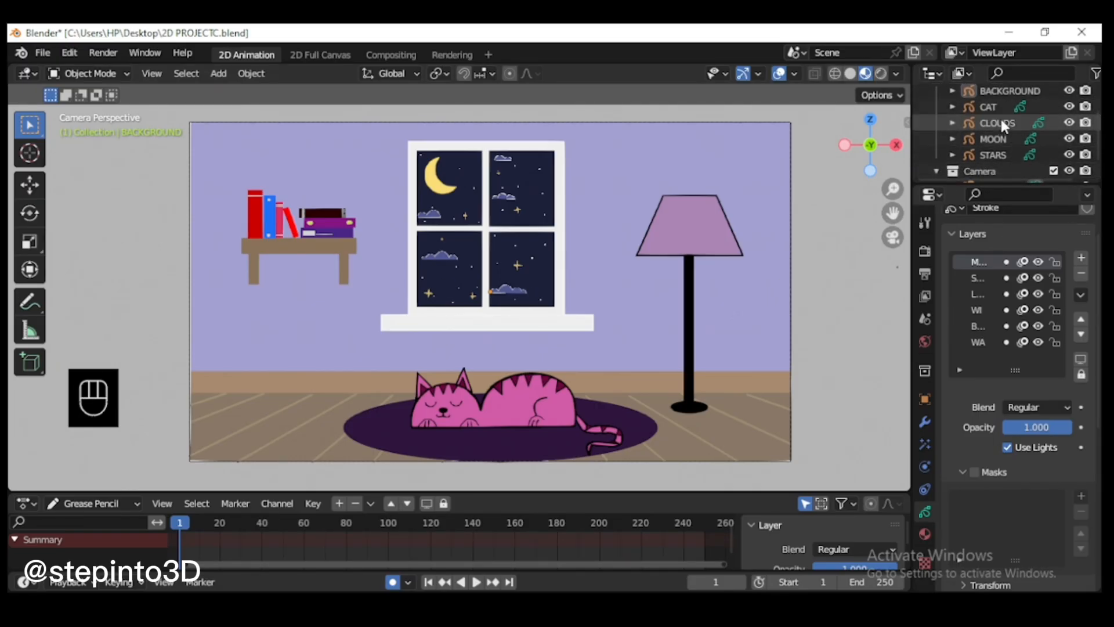
pyautogui.scroll(2, 1000, 123)
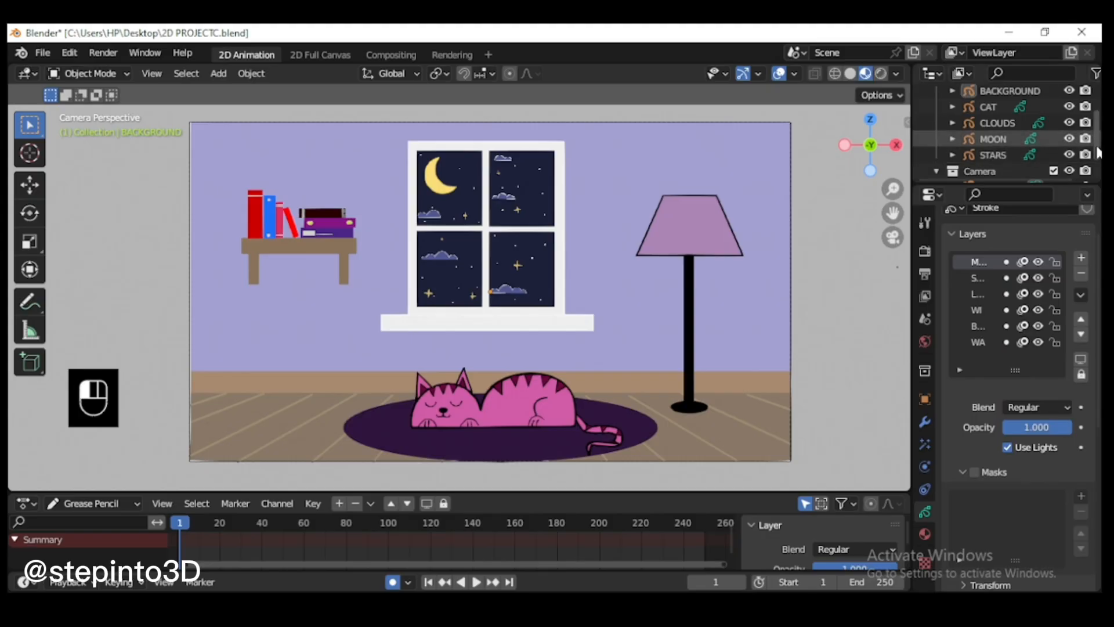
pyautogui.click(989, 132)
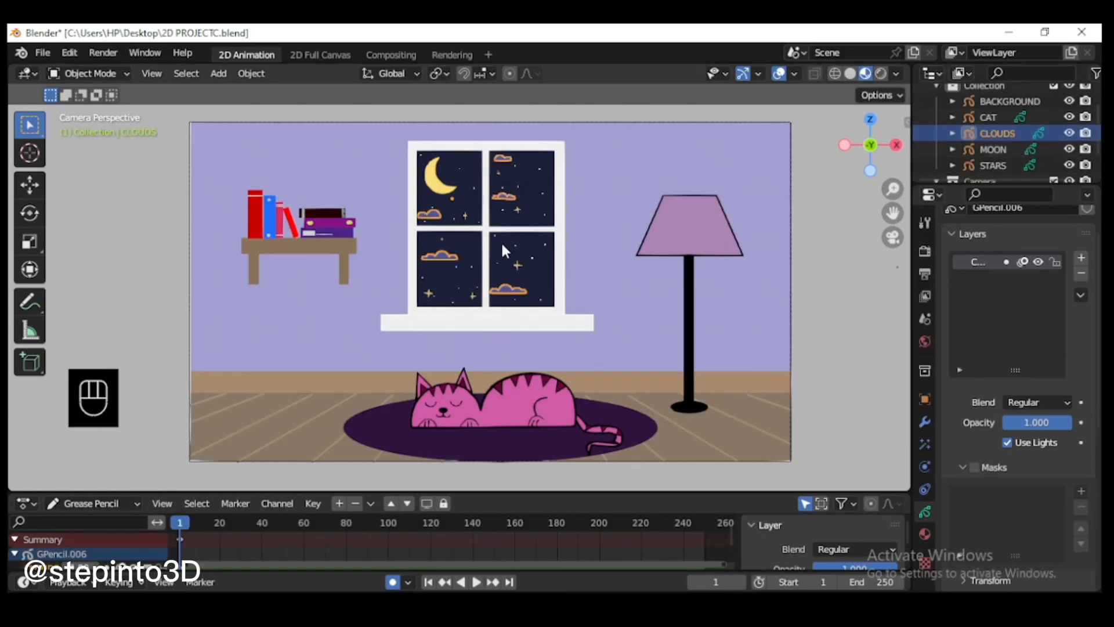
pyautogui.press('i')
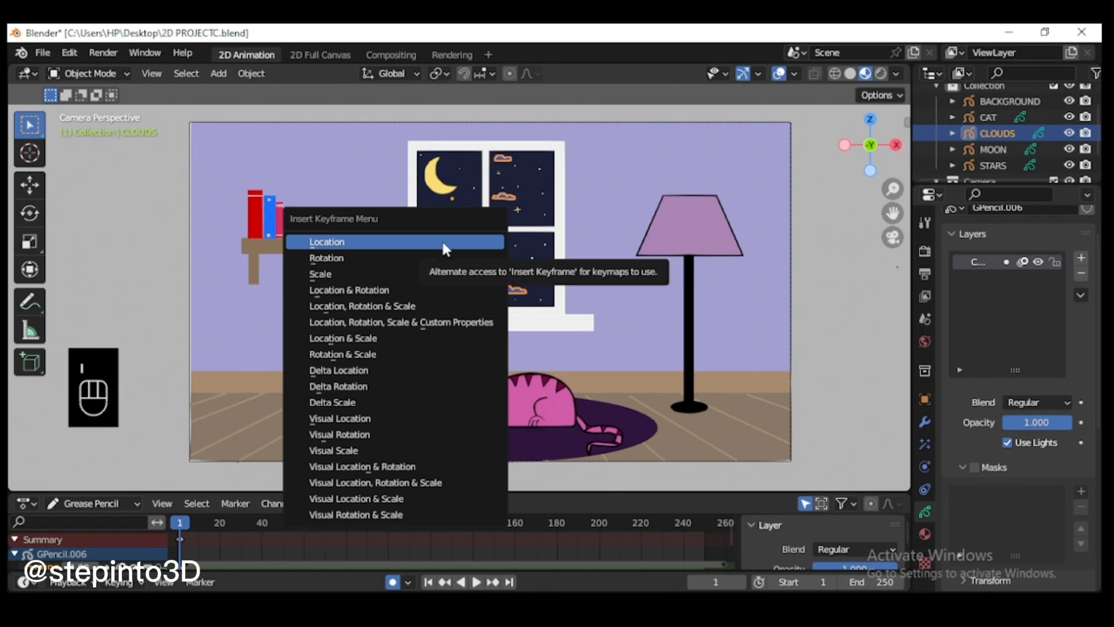
pyautogui.click(443, 249)
# Step: At frame 250, move the clouds about 0.34 m along the global X axis and insert a Location keyframe
pyautogui.scroll(1, 574, 311)
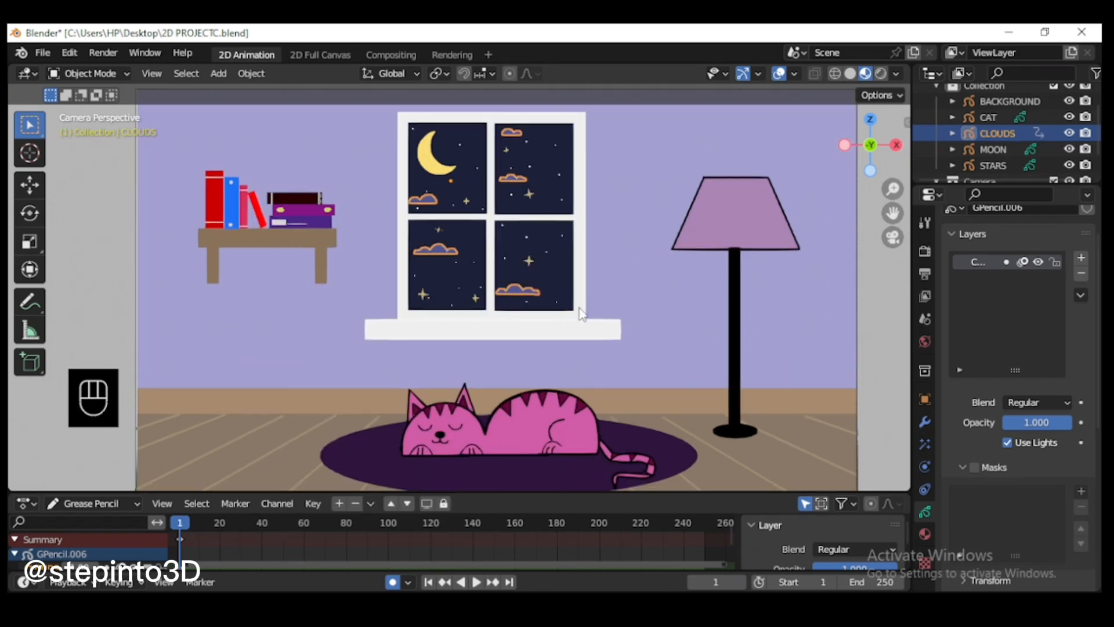
pyautogui.click(706, 529)
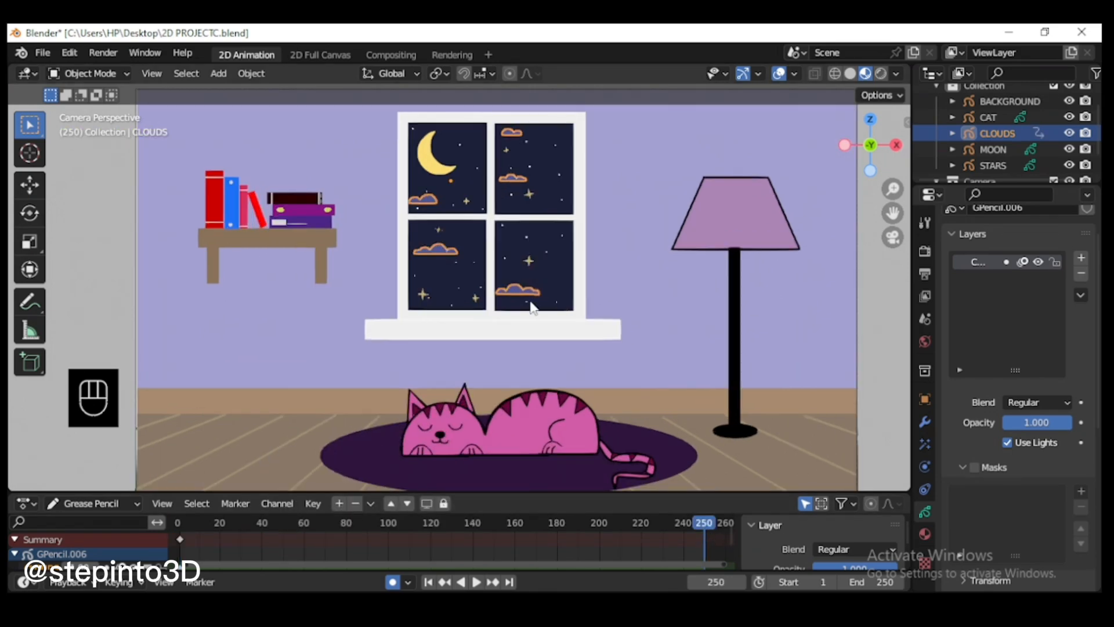
pyautogui.press('g')
pyautogui.press('x')
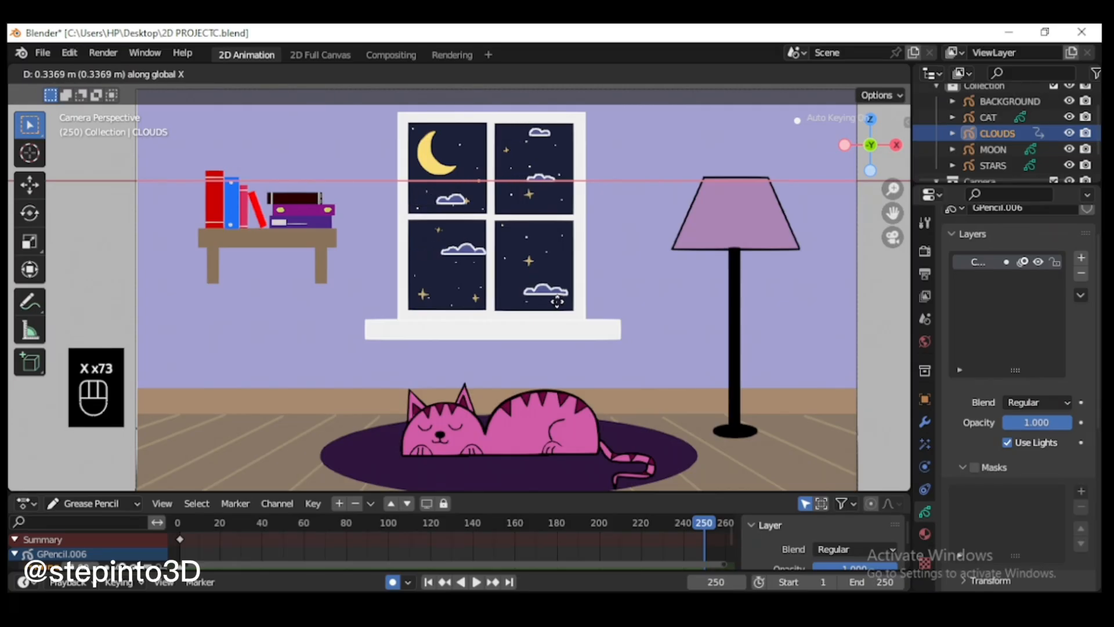
pyautogui.click(558, 304)
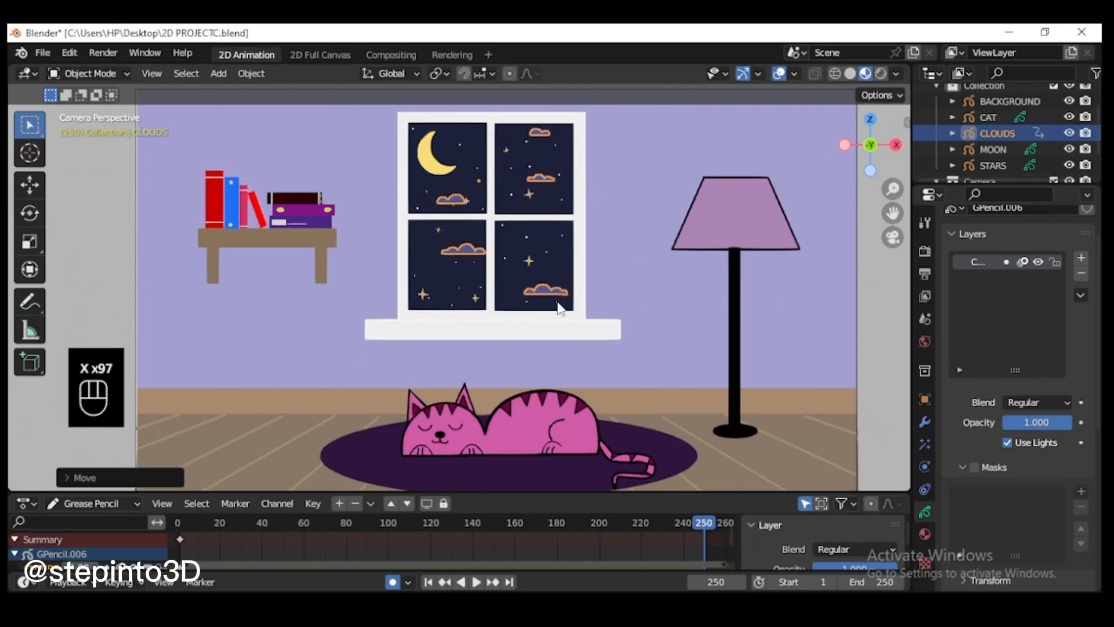
pyautogui.press('i')
pyautogui.click(552, 301)
# Step: Play the cloud animation from the start while viewing the window up close, and return to frame 1
pyautogui.click(177, 525)
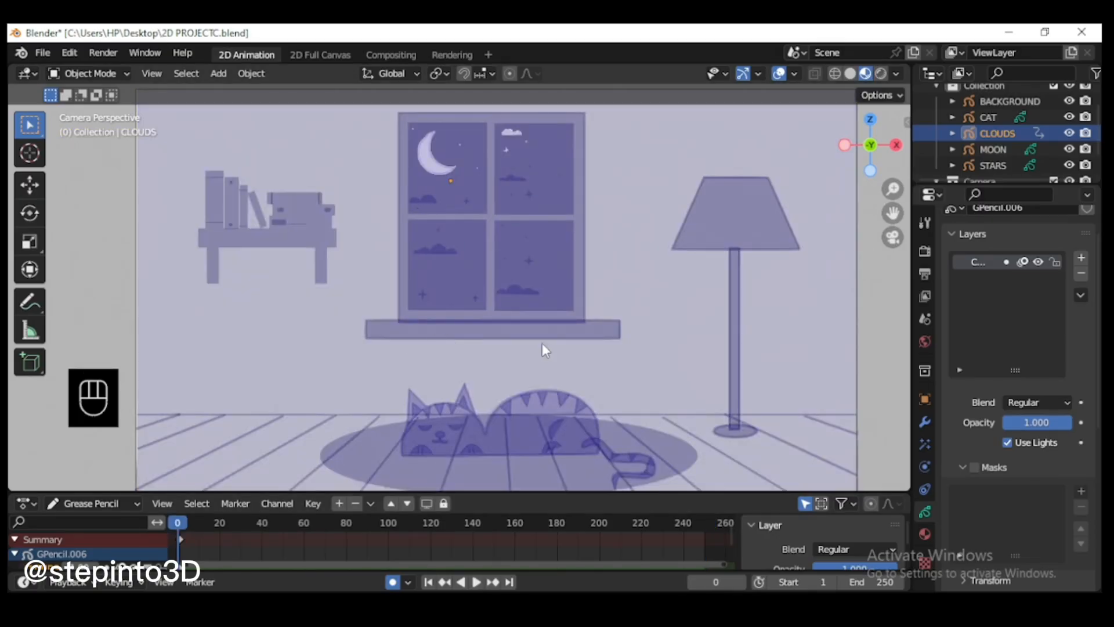
pyautogui.click(180, 527)
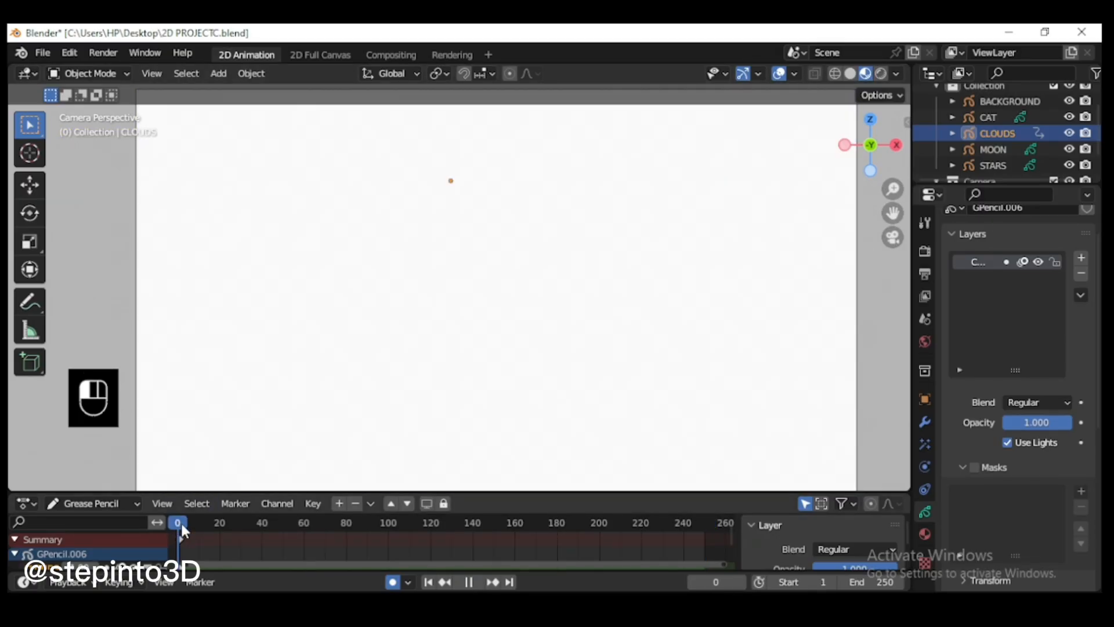
pyautogui.scroll(3, 539, 152)
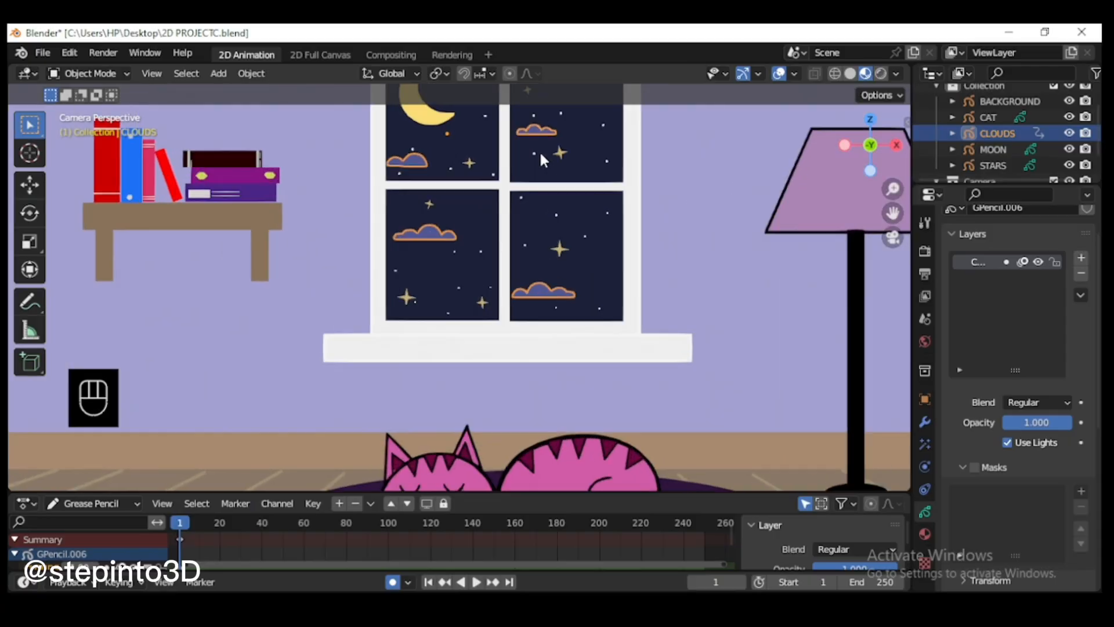
pyautogui.moveTo(892, 213); pyautogui.dragTo(880, 325)
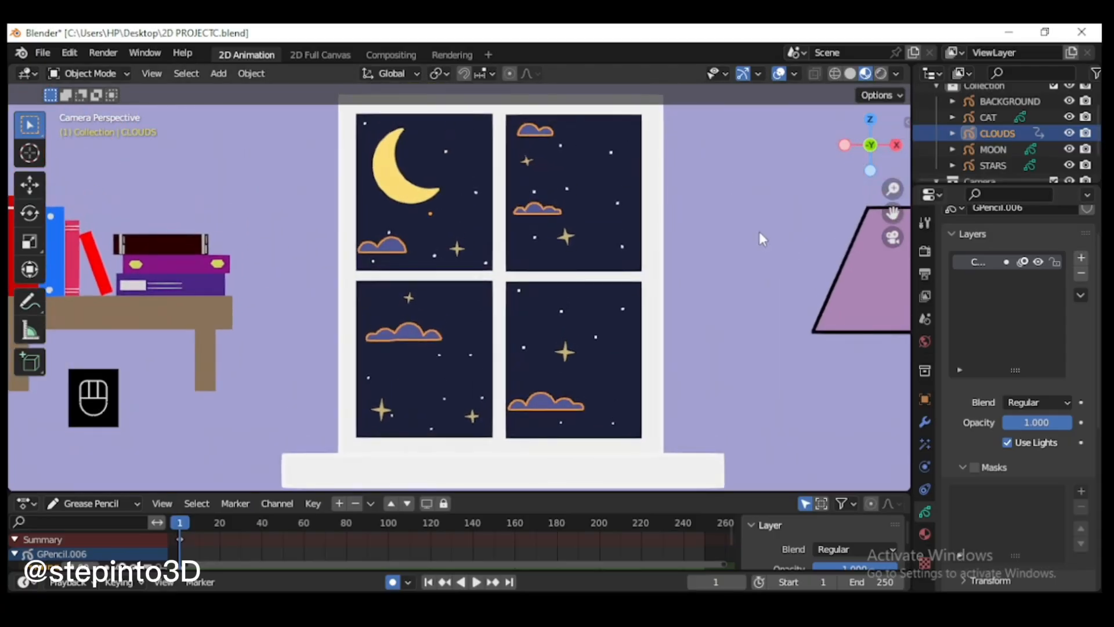
pyautogui.press('space')
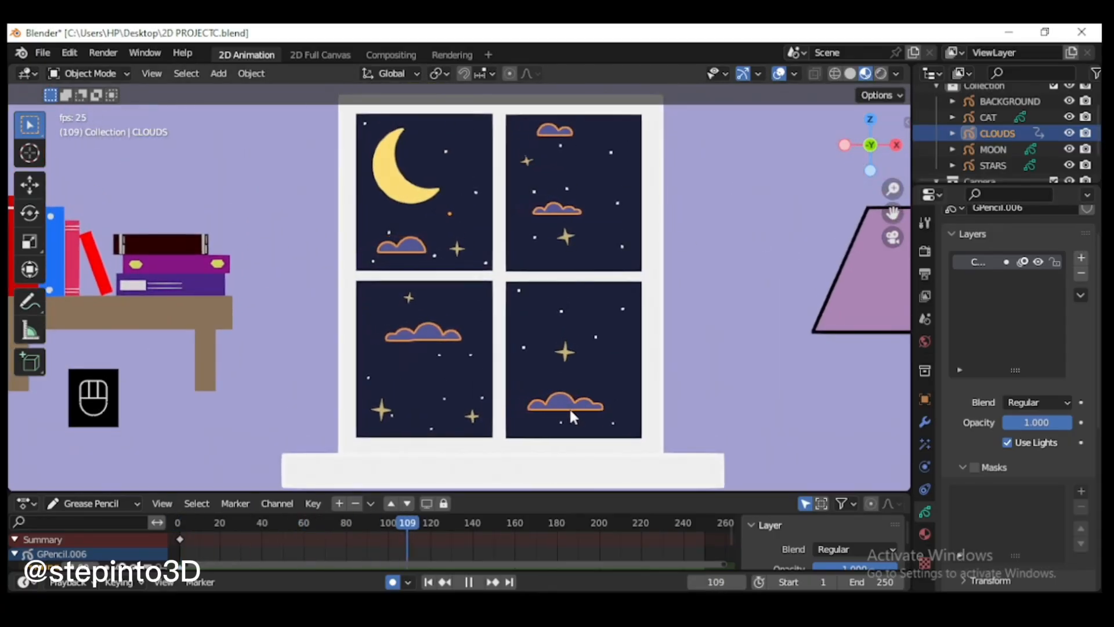
pyautogui.press('space')
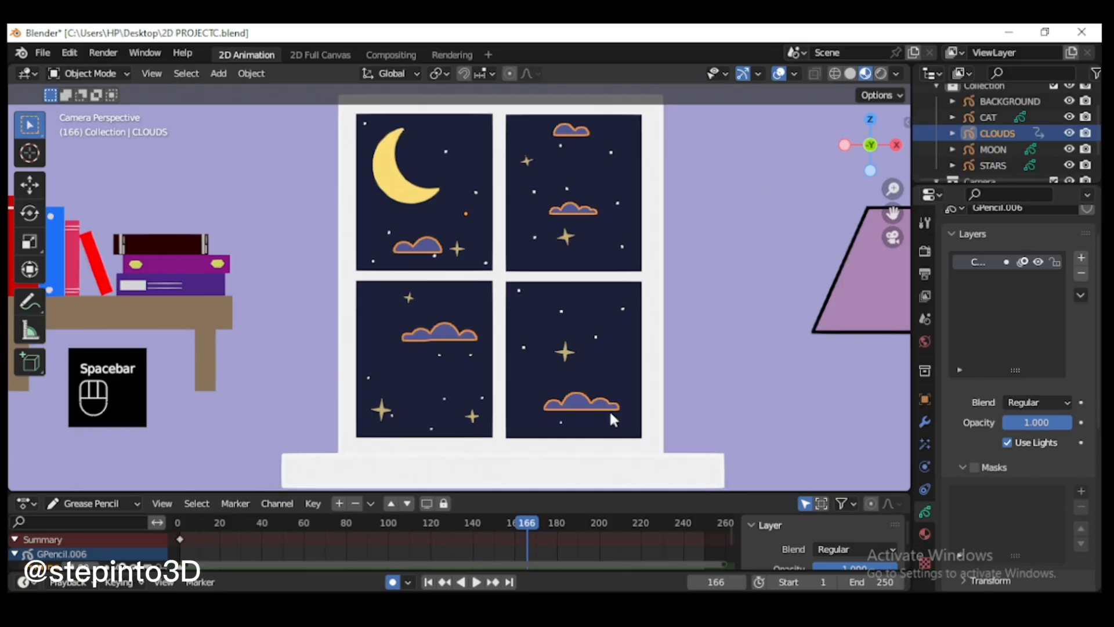
pyautogui.click(181, 530)
pyautogui.scroll(-3, 594, 309)
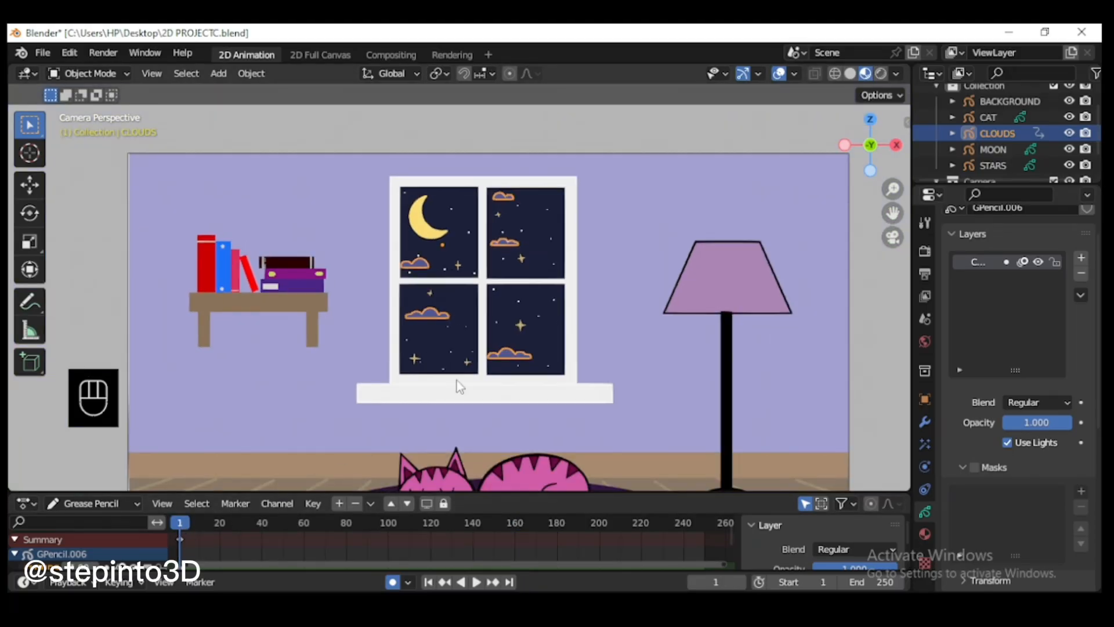
# Step: Put the STARS object in Edit Mode and change its STARS material's fill base color to a stronger yellow
pyautogui.press('End')
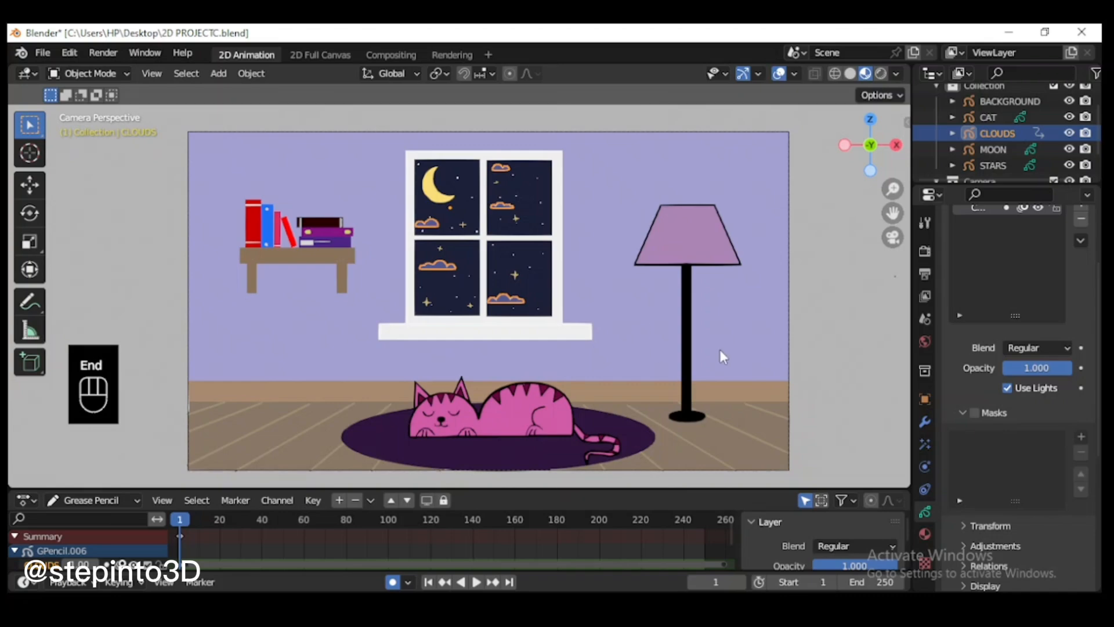
pyautogui.click(990, 163)
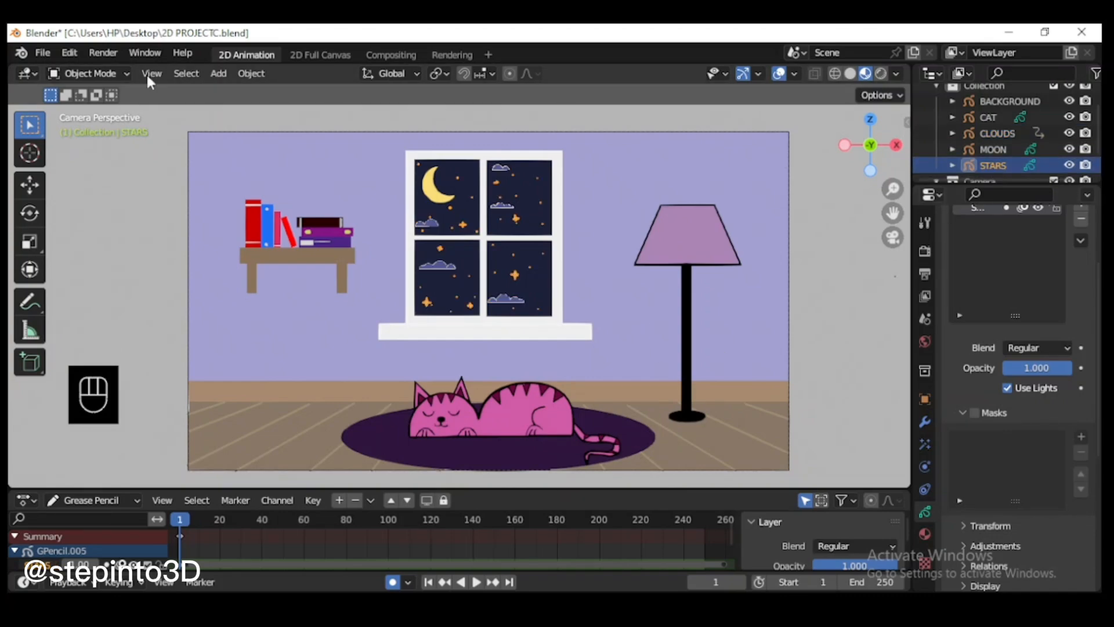
pyautogui.click(96, 73)
pyautogui.click(84, 109)
pyautogui.moveTo(543, 490); pyautogui.dragTo(545, 454)
pyautogui.scroll(4, 550, 224)
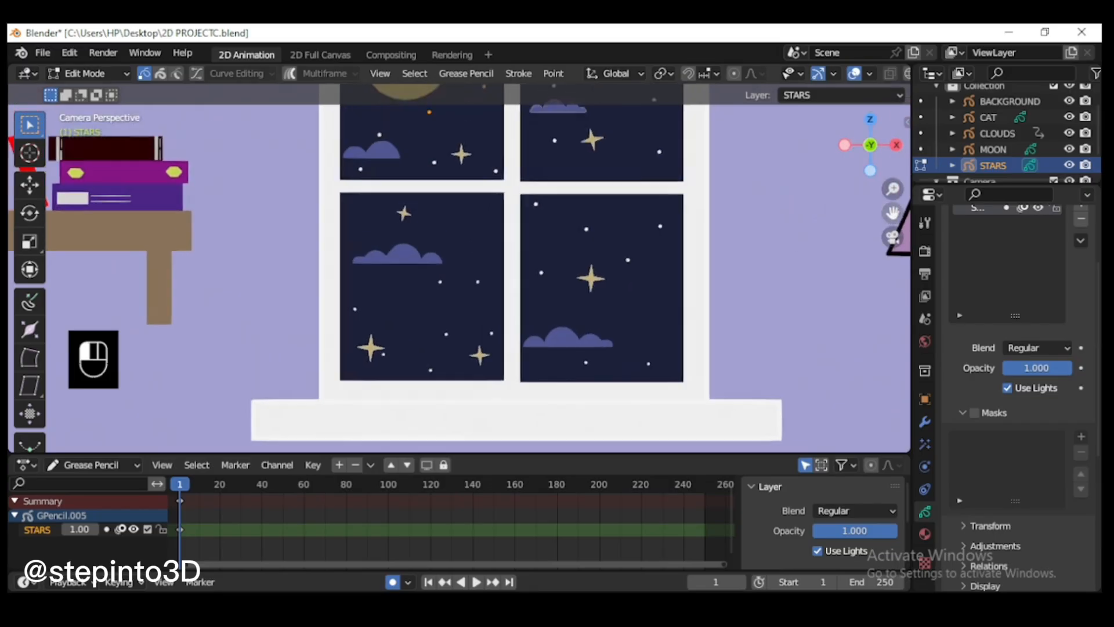
pyautogui.scroll(2, 626, 170)
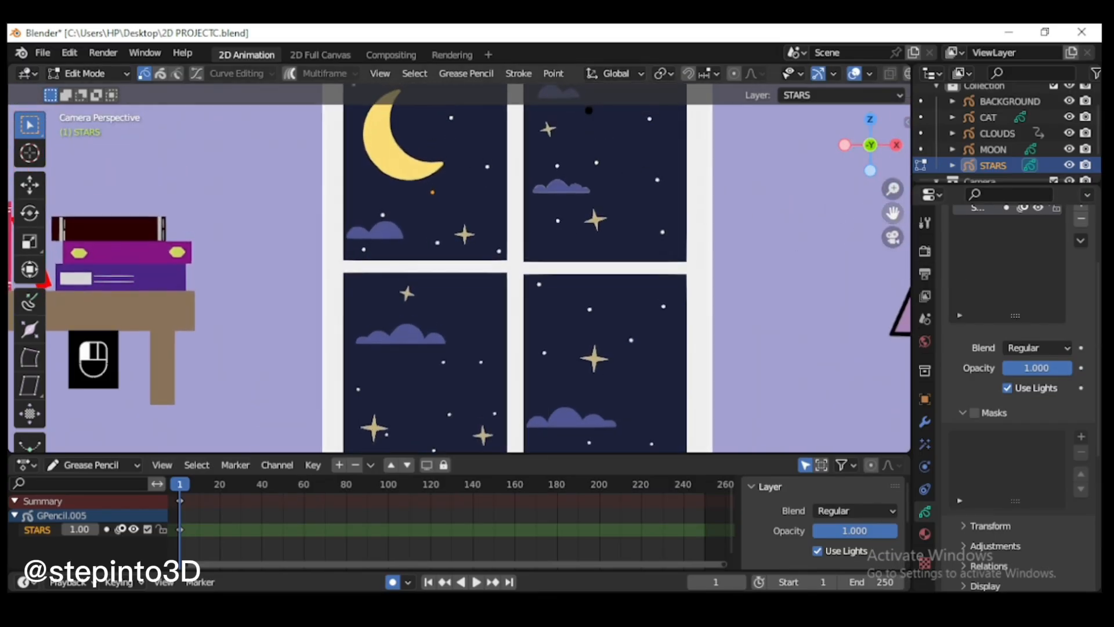
pyautogui.click(924, 533)
pyautogui.click(1035, 534)
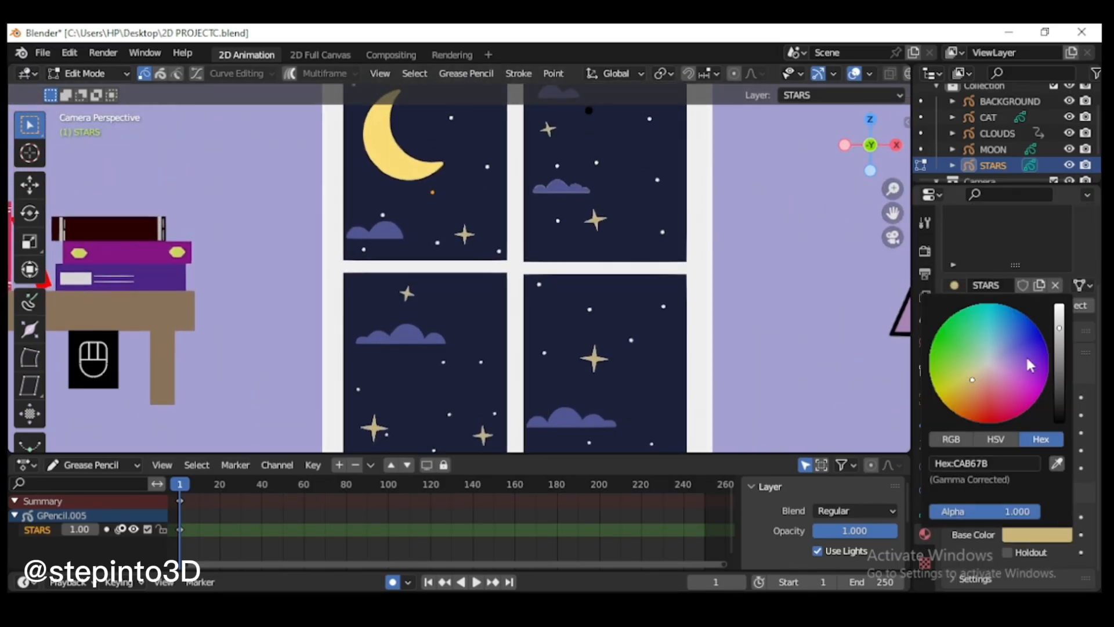
pyautogui.moveTo(961, 386); pyautogui.dragTo(944, 397)
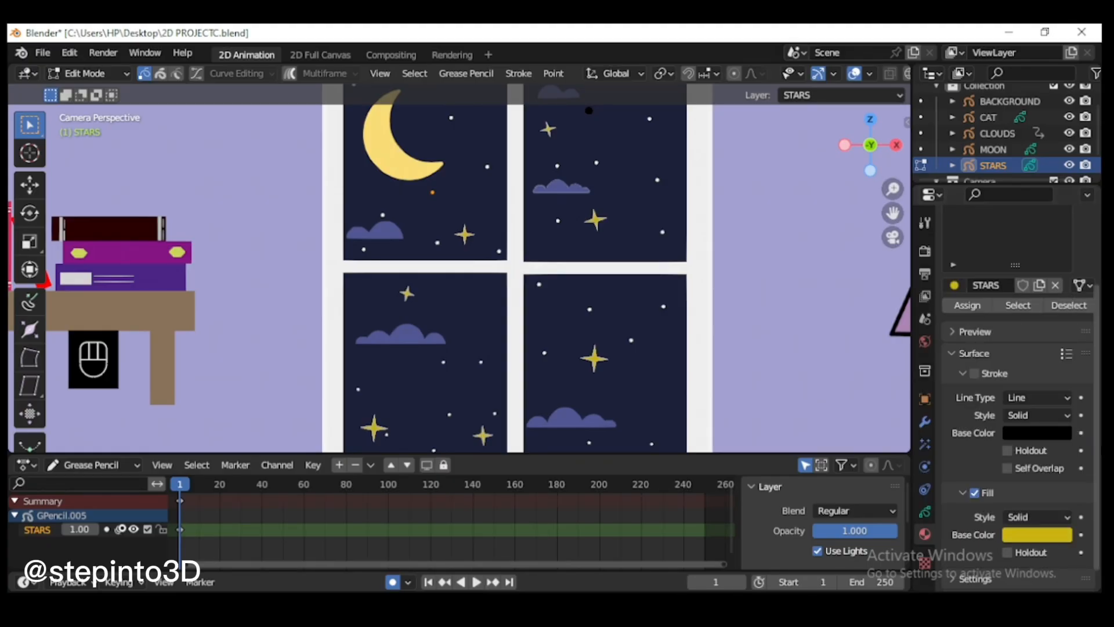
# Step: Keyframe the STARS layer opacity at 0.640 on frame 20 and 1.000 on frame 40
pyautogui.scroll(-1, 1021, 406)
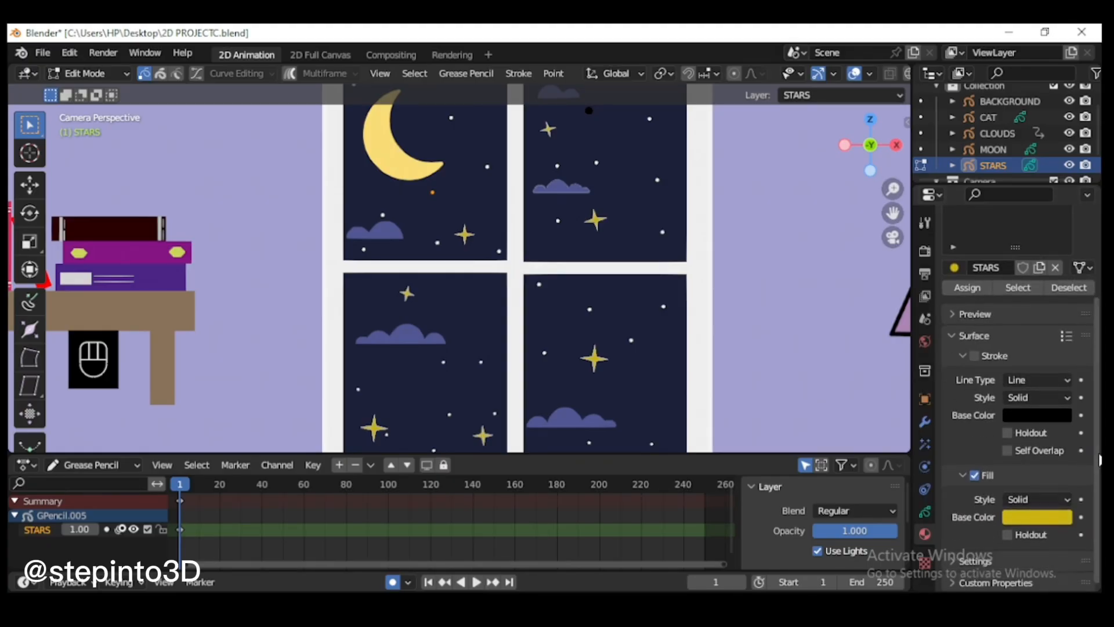
pyautogui.click(220, 485)
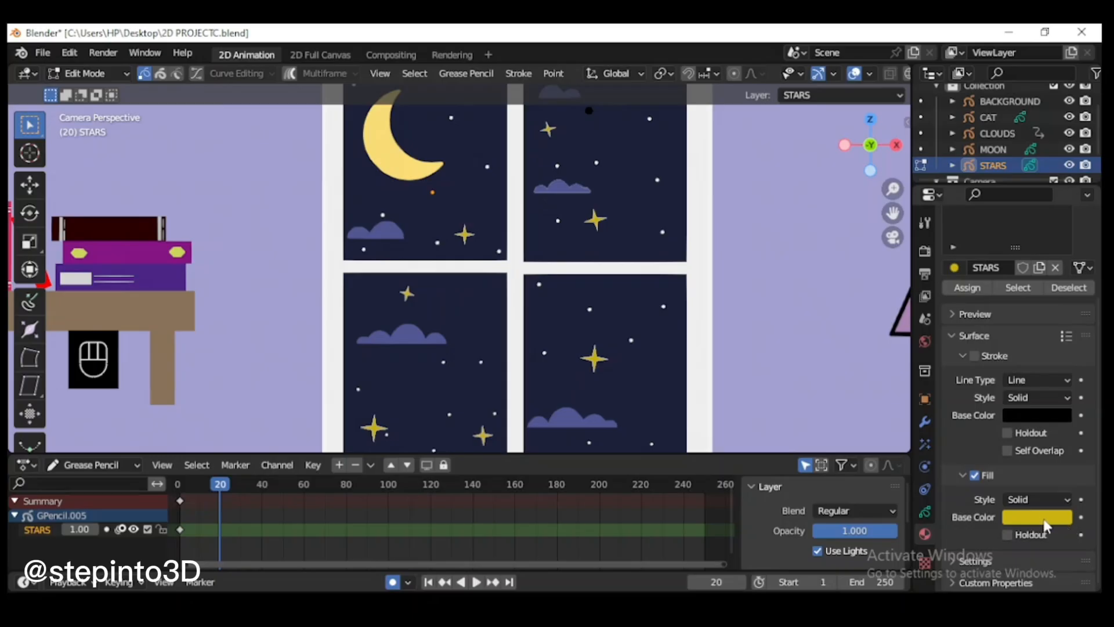
pyautogui.click(925, 512)
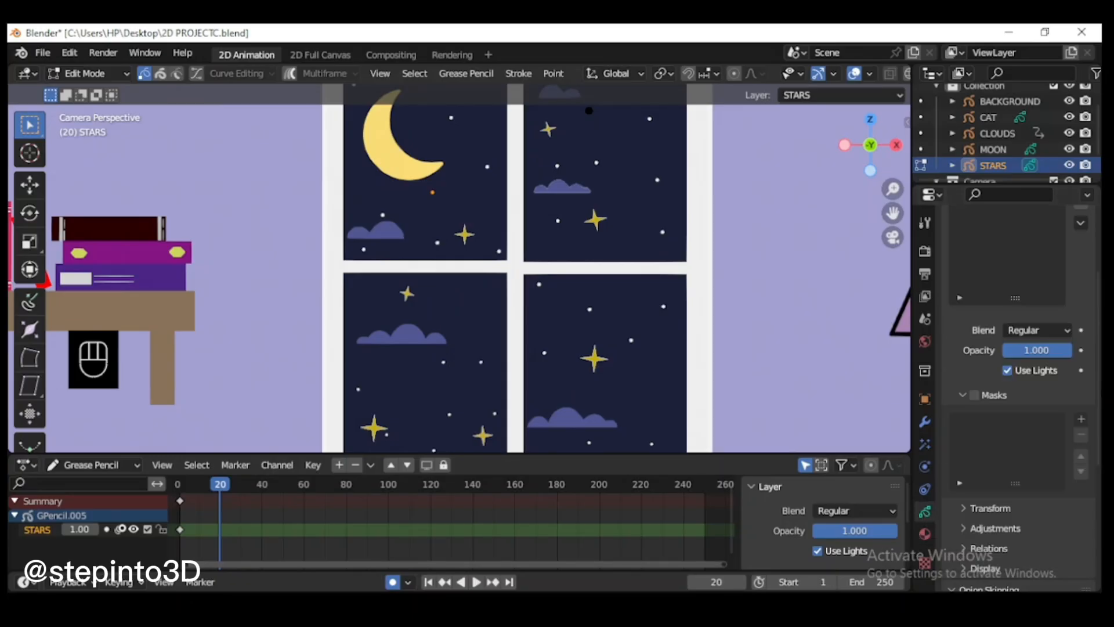
pyautogui.moveTo(1050, 357); pyautogui.dragTo(1040, 356)
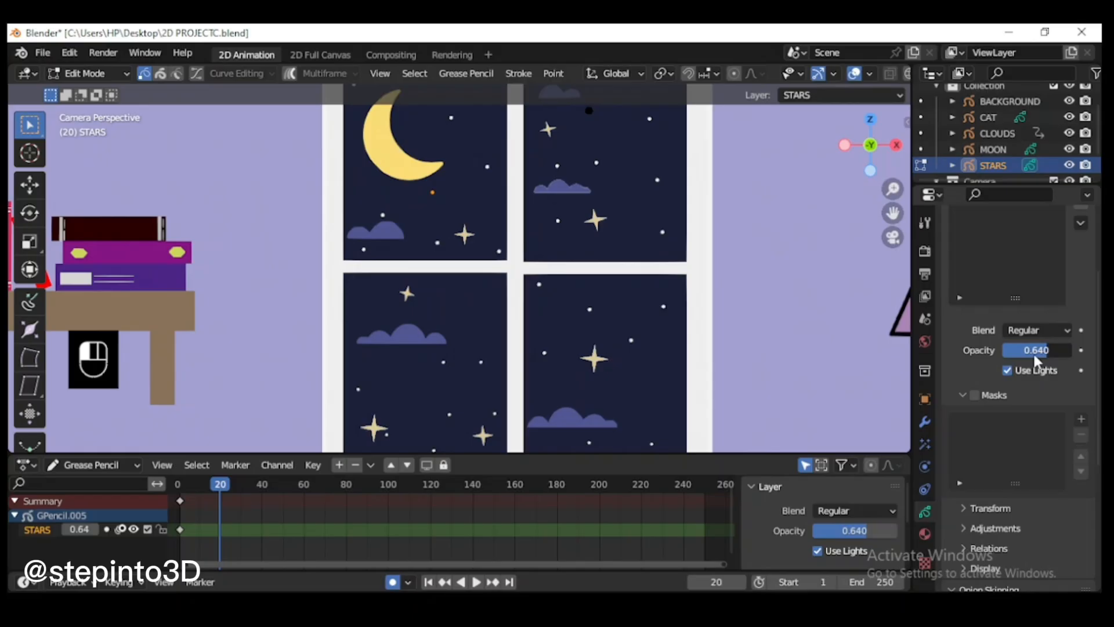
pyautogui.click(1081, 349)
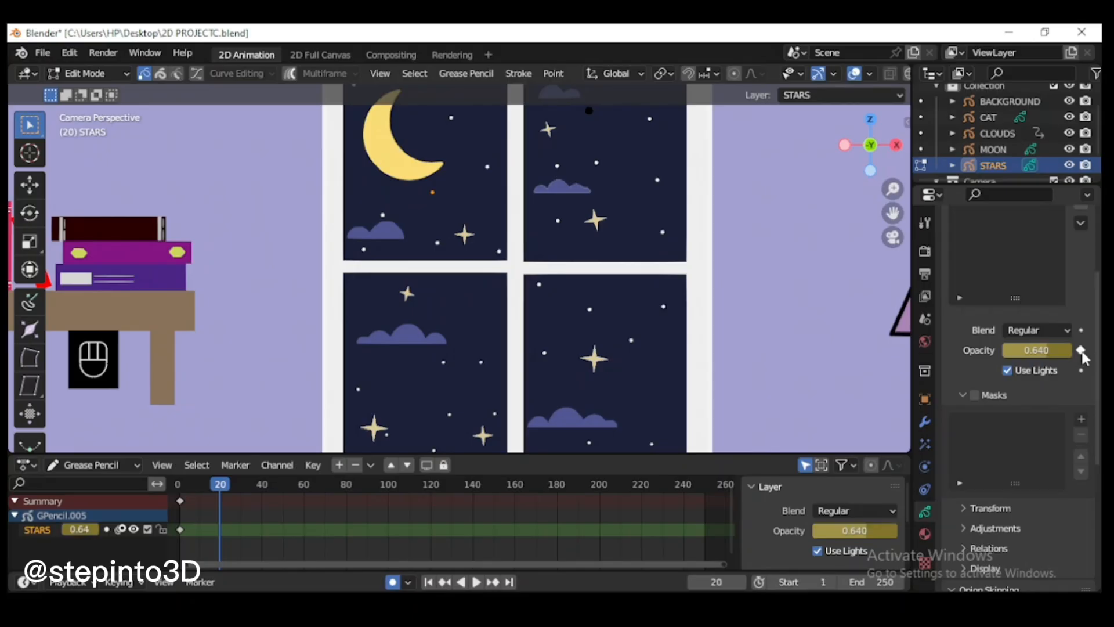
pyautogui.click(263, 485)
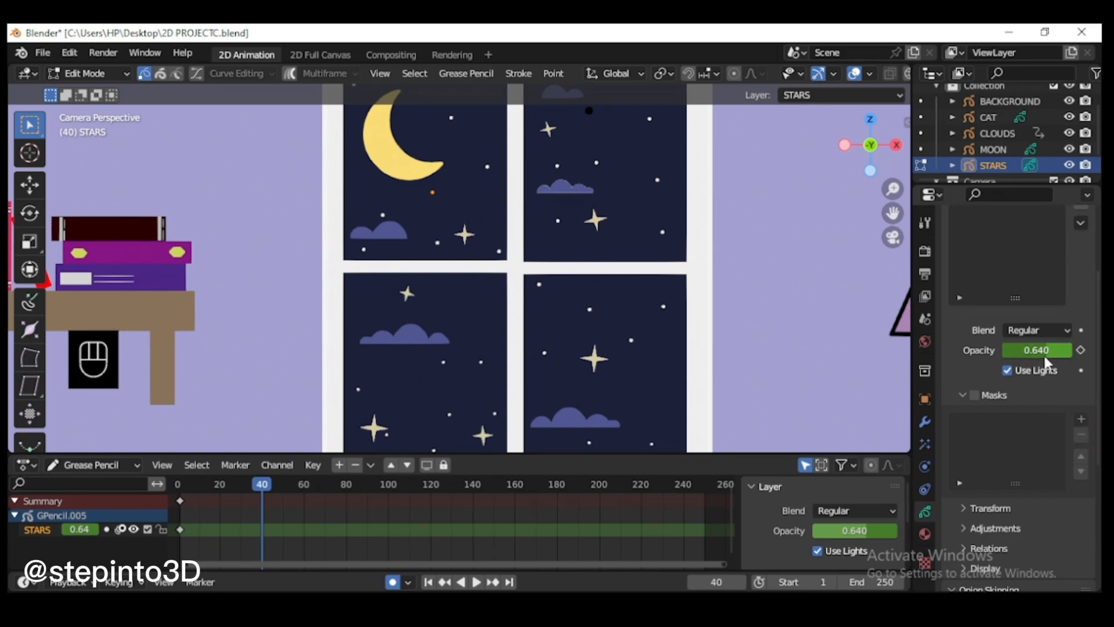
pyautogui.moveTo(1043, 354); pyautogui.dragTo(1078, 353)
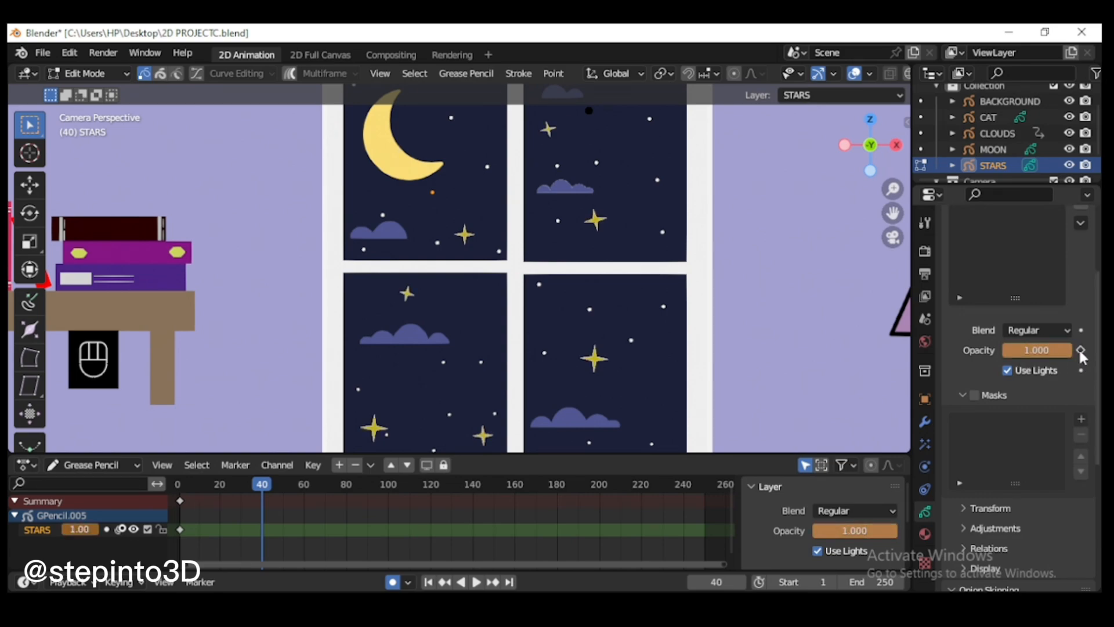
pyautogui.click(1080, 350)
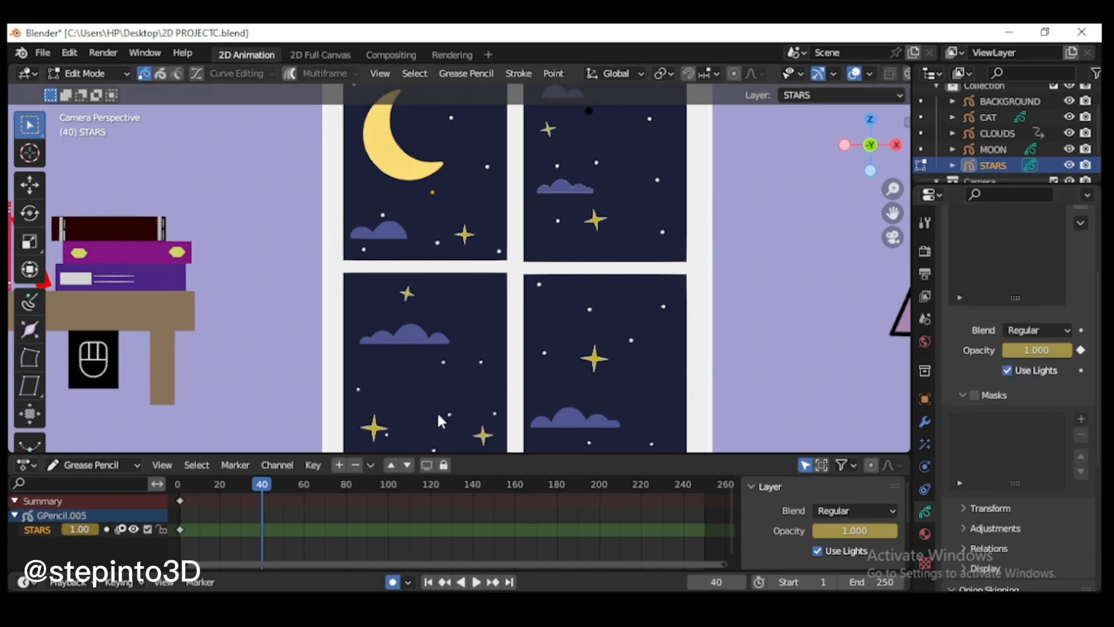
# Step: Keyframe the STARS layer opacity at 0.517 on frame 60 and 1.000 on frame 80
pyautogui.click(303, 481)
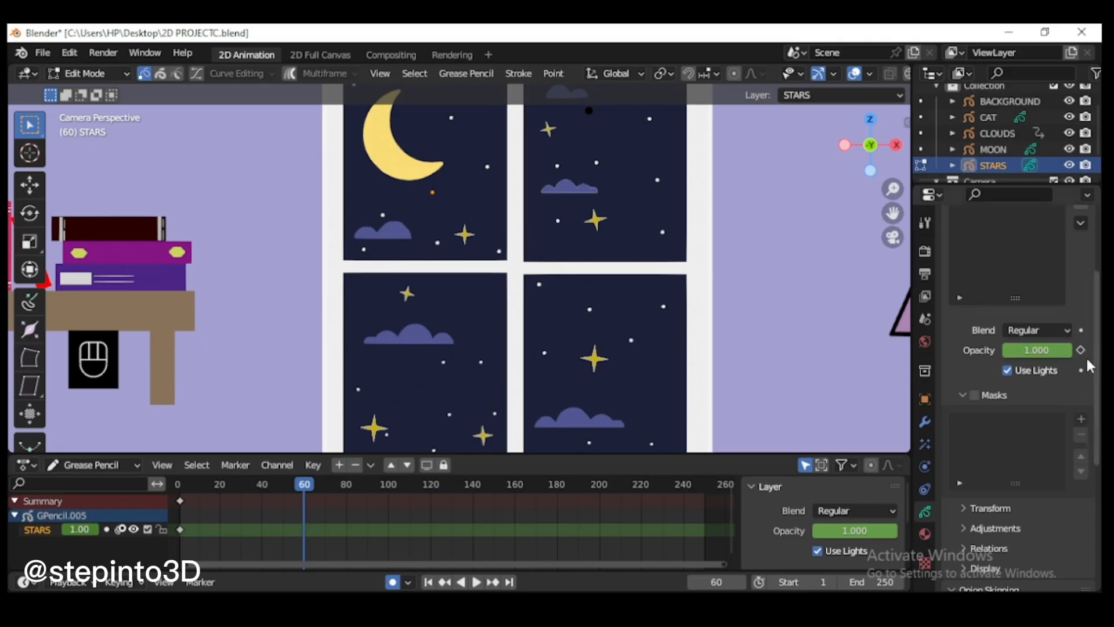
pyautogui.moveTo(1068, 353); pyautogui.dragTo(1027, 354)
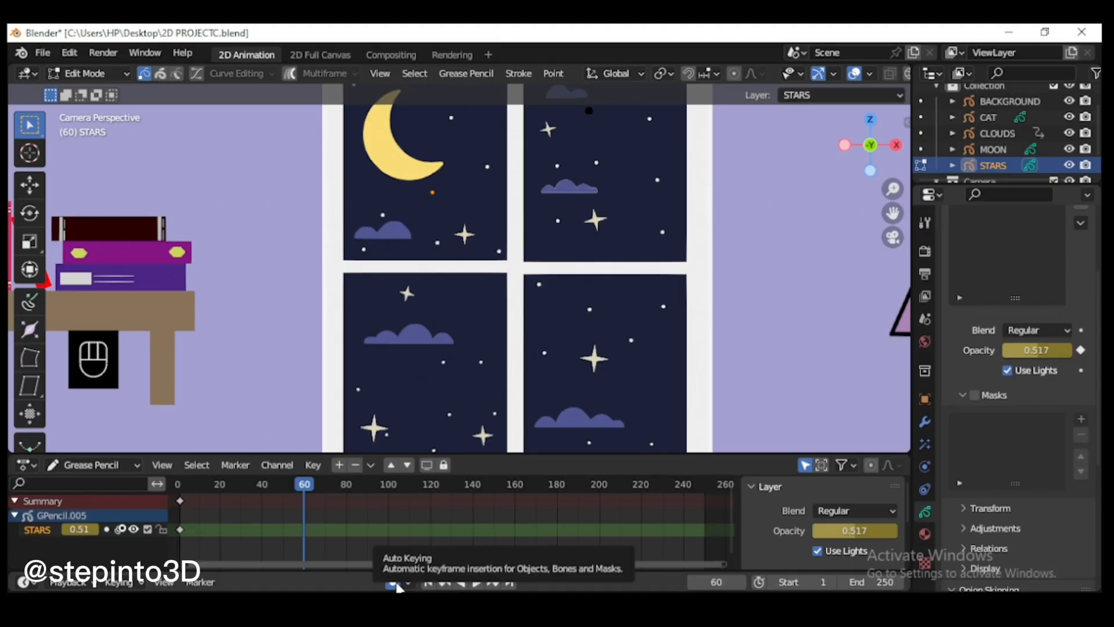
pyautogui.click(346, 486)
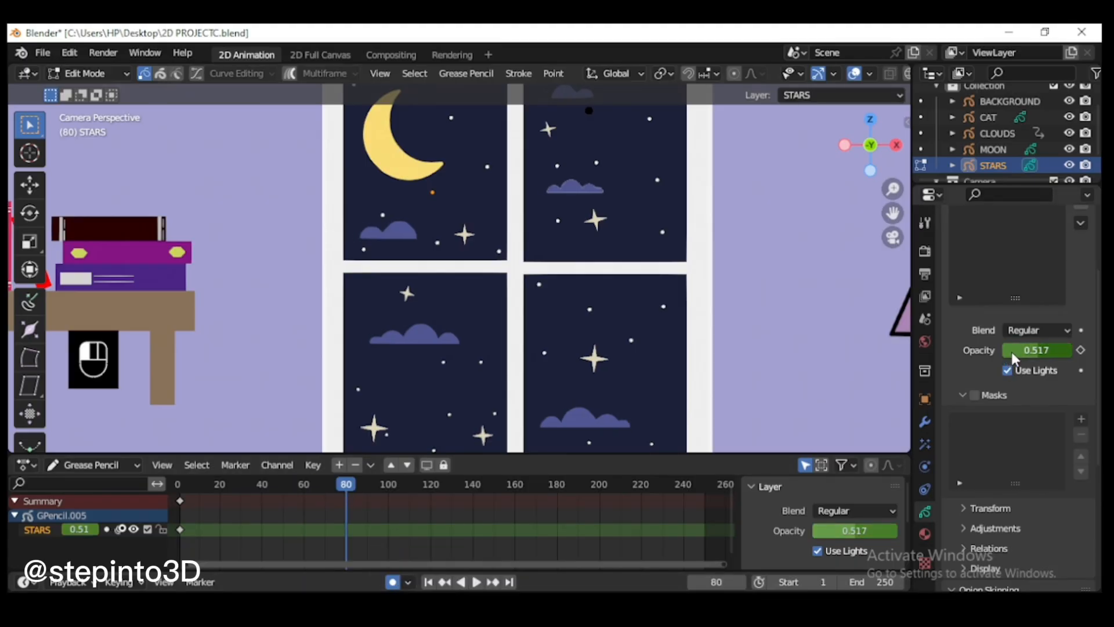
pyautogui.moveTo(1011, 352); pyautogui.dragTo(1070, 350)
pyautogui.click(1080, 349)
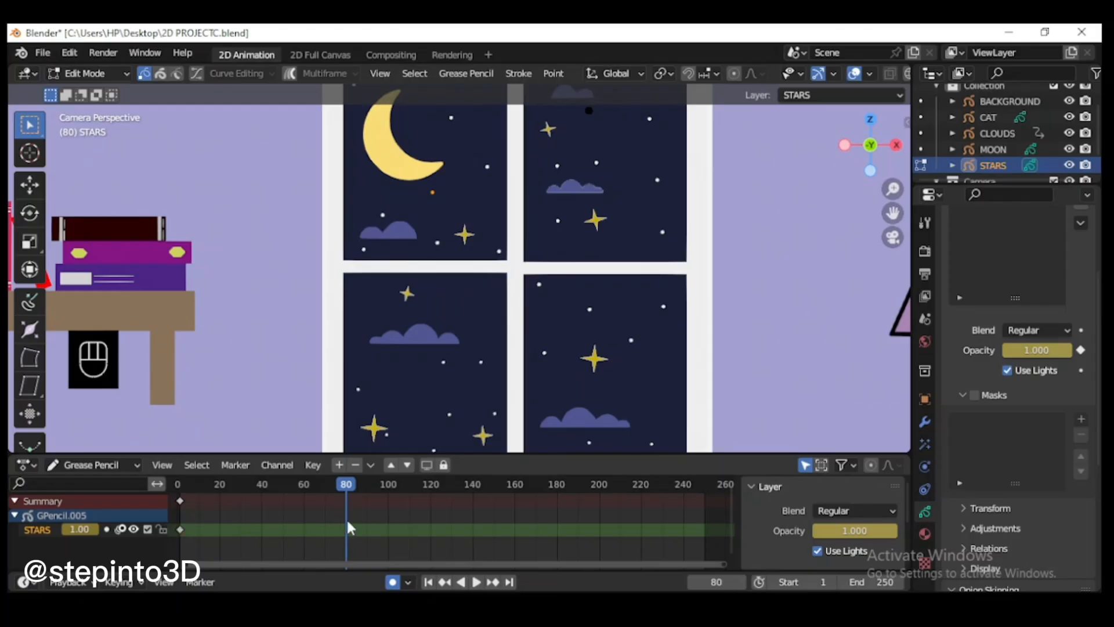
# Step: Switch the timeline editor to Dope Sheet mode and duplicate all of the STARS keyframes 99 frames later
pyautogui.click(92, 465)
pyautogui.click(93, 449)
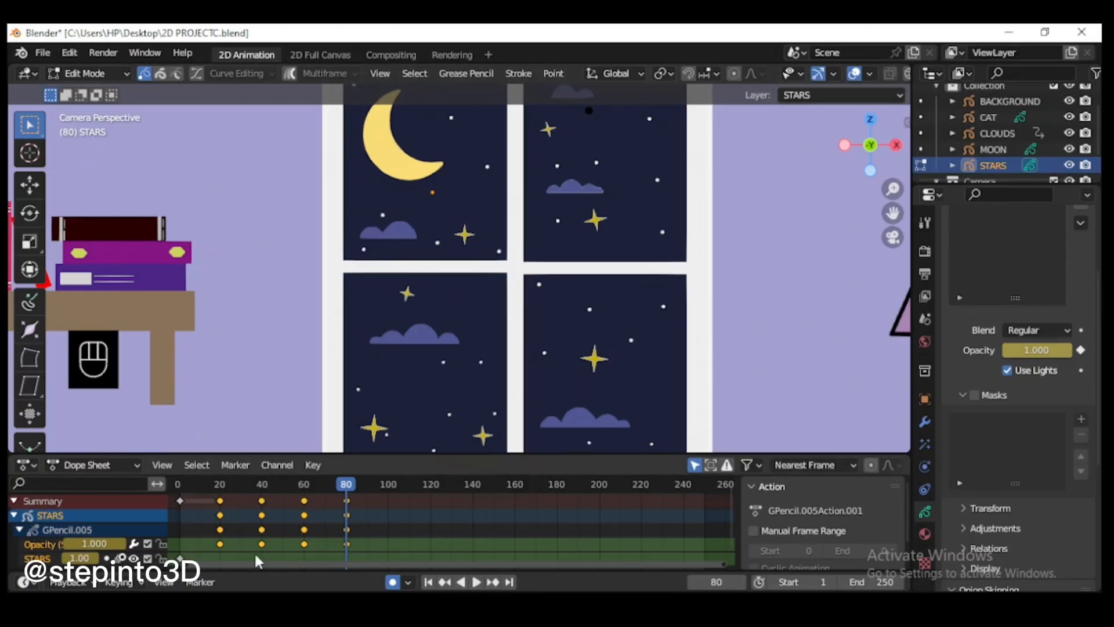
pyautogui.click(177, 499)
pyautogui.hotkey('shift', 'd')
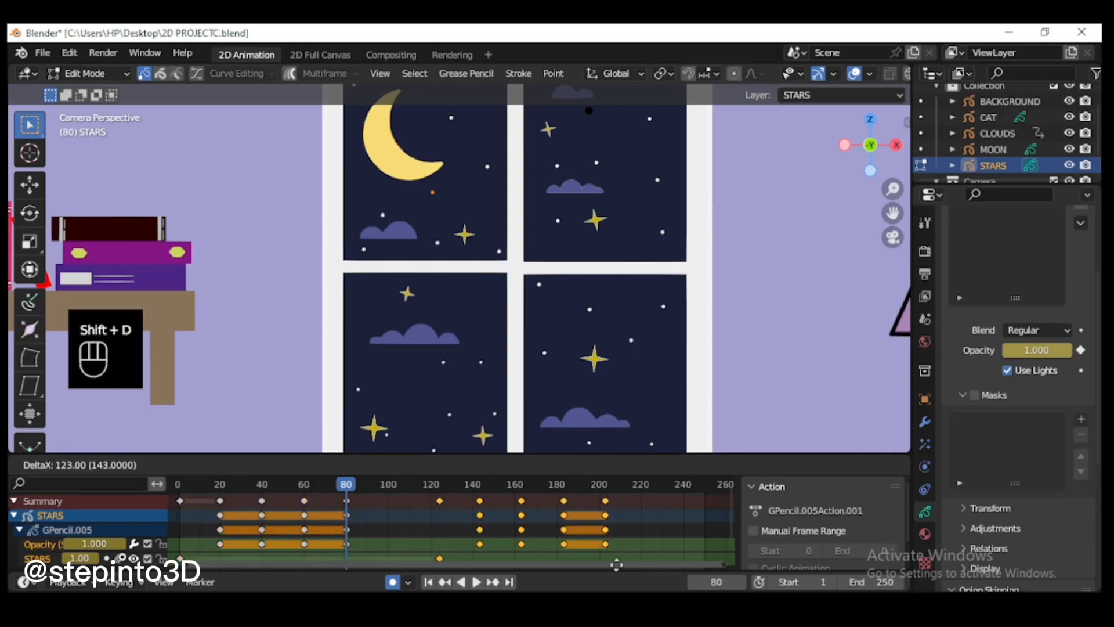
pyautogui.click(567, 569)
# Step: Duplicate the last three opacity keyframe columns of the stars about 60 frames later, ending near frame 240
pyautogui.moveTo(460, 501); pyautogui.dragTo(572, 556)
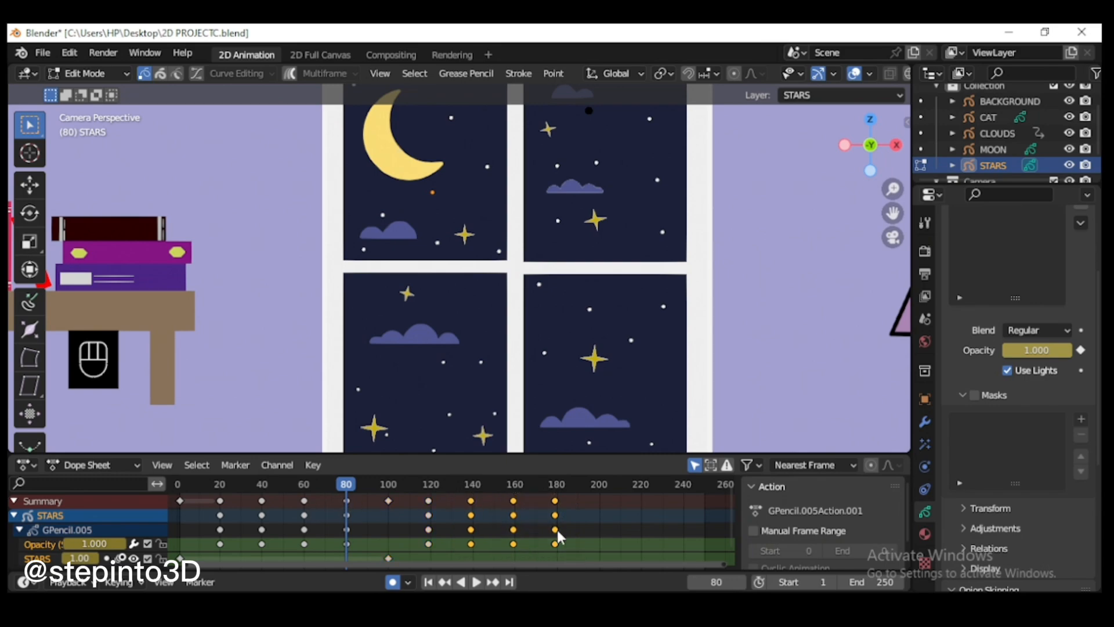
pyautogui.hotkey('shift', 'd')
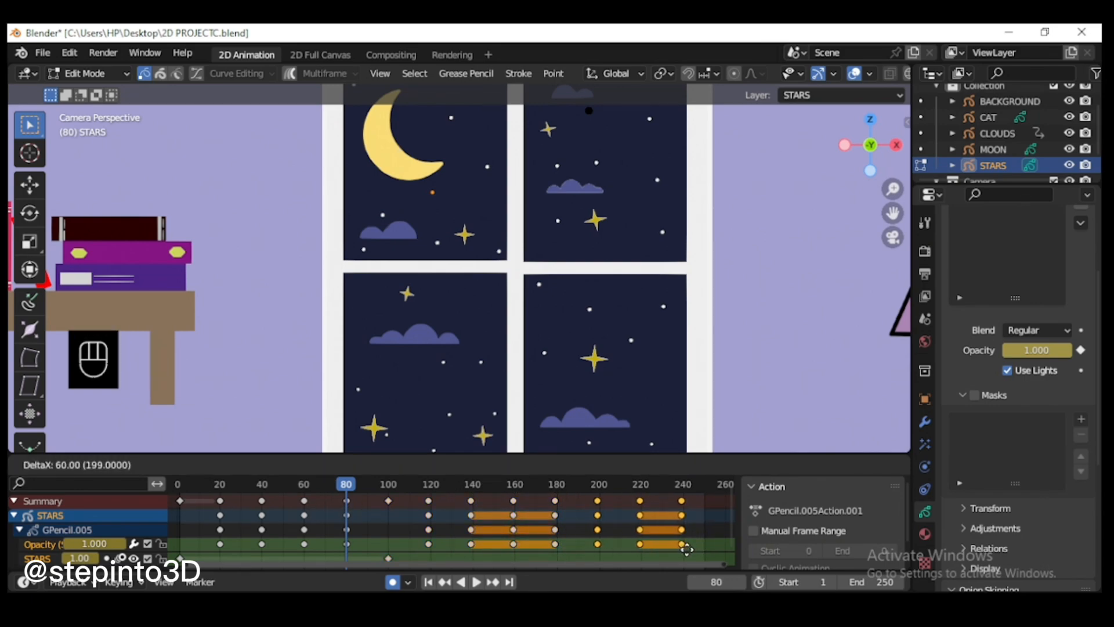
pyautogui.click(685, 549)
# Step: Play the animation from the start and watch the stars twinkle in the window up close
pyautogui.click(179, 483)
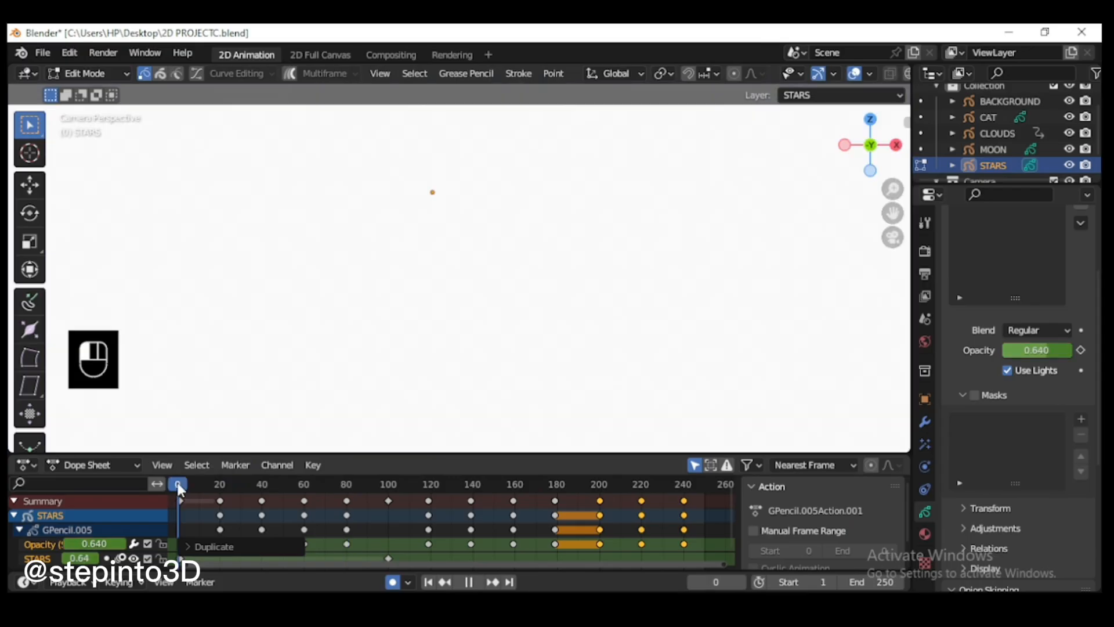
pyautogui.moveTo(178, 484); pyautogui.dragTo(179, 485)
pyautogui.scroll(1, 709, 267)
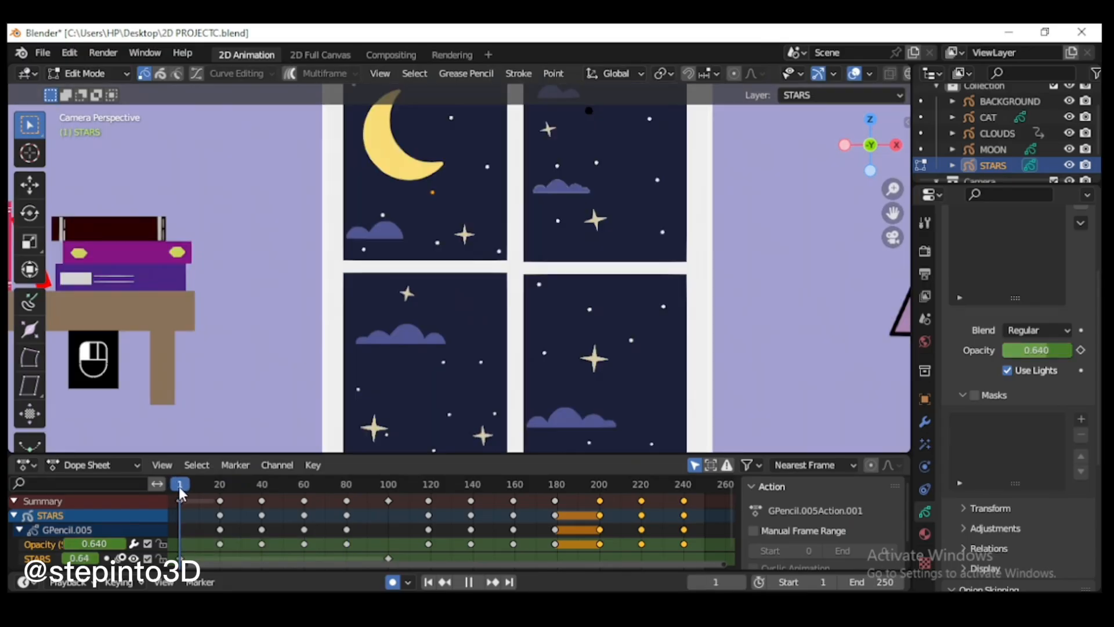
pyautogui.press('space')
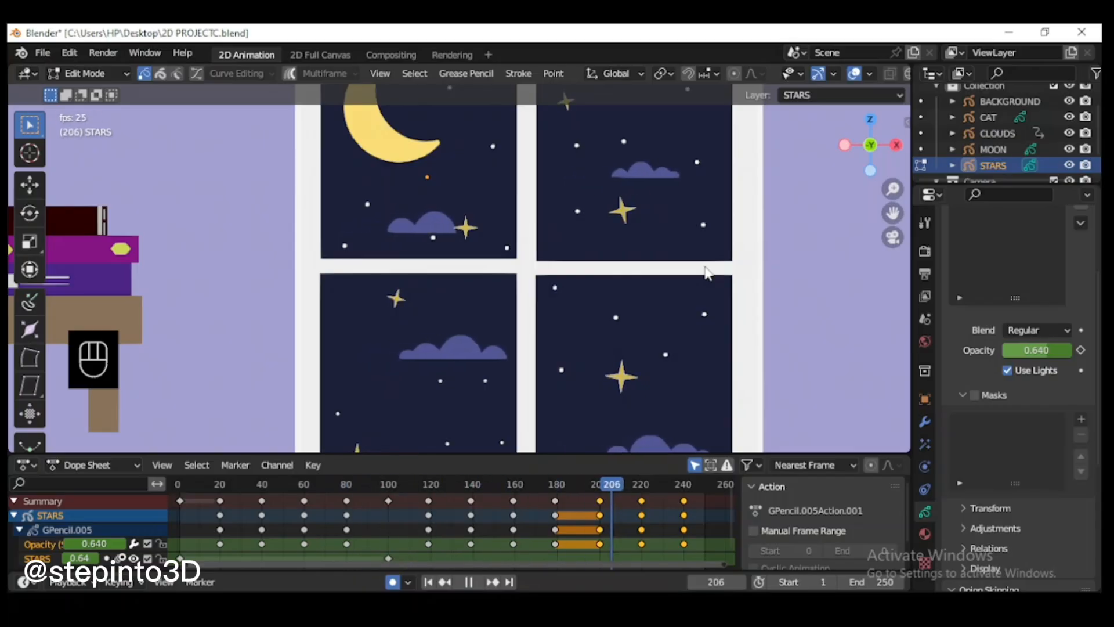
pyautogui.press('space')
# Step: Switch the Dope Sheet editor back to Grease Pencil mode and return to frame 1
pyautogui.click(176, 484)
pyautogui.click(110, 466)
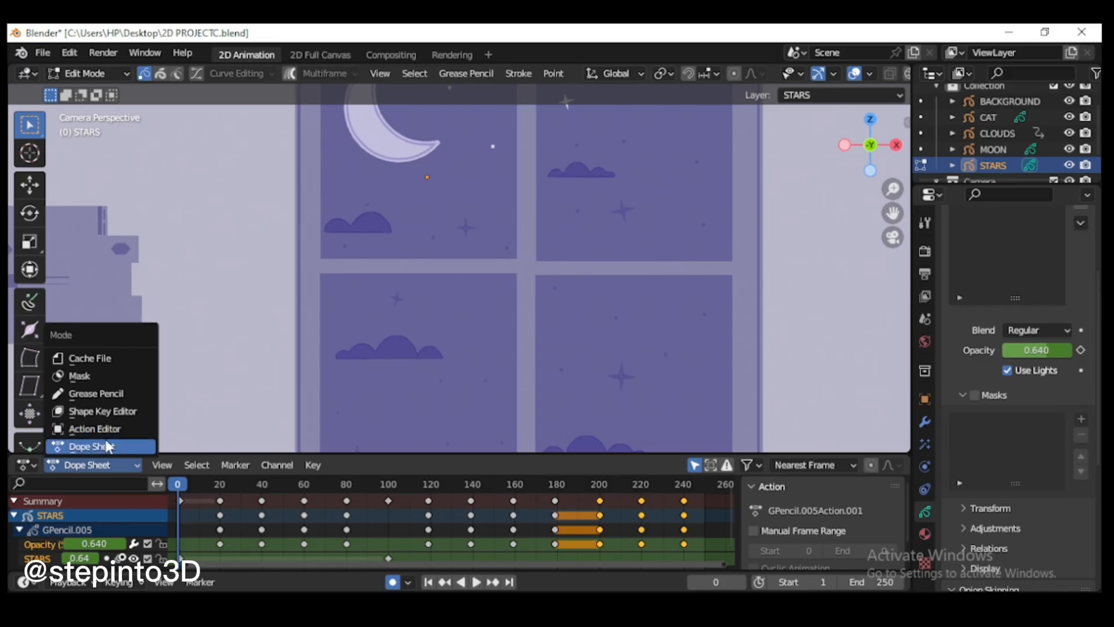
pyautogui.click(95, 393)
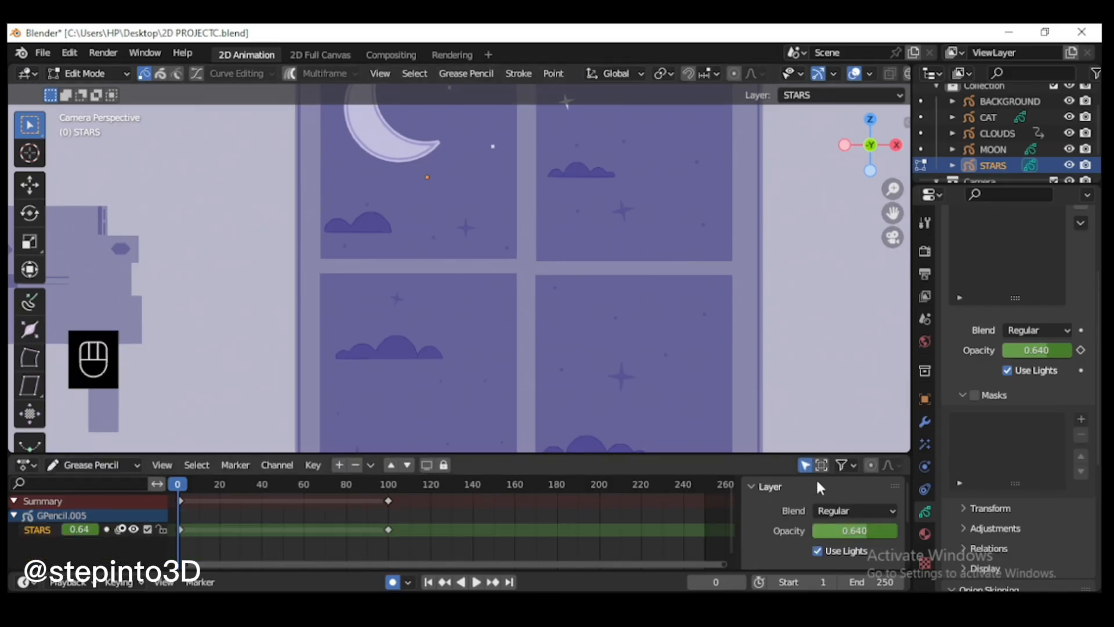
pyautogui.click(179, 489)
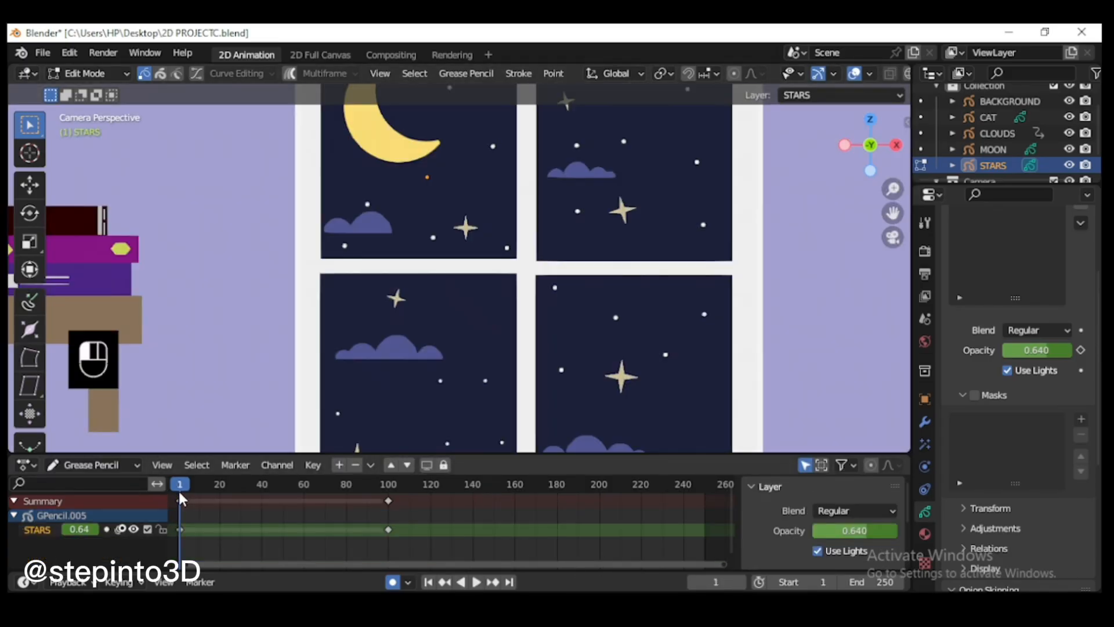
# Step: Return to Object Mode, select the CAT object and shrink the timeline area to enlarge the viewport
pyautogui.scroll(-2, 665, 316)
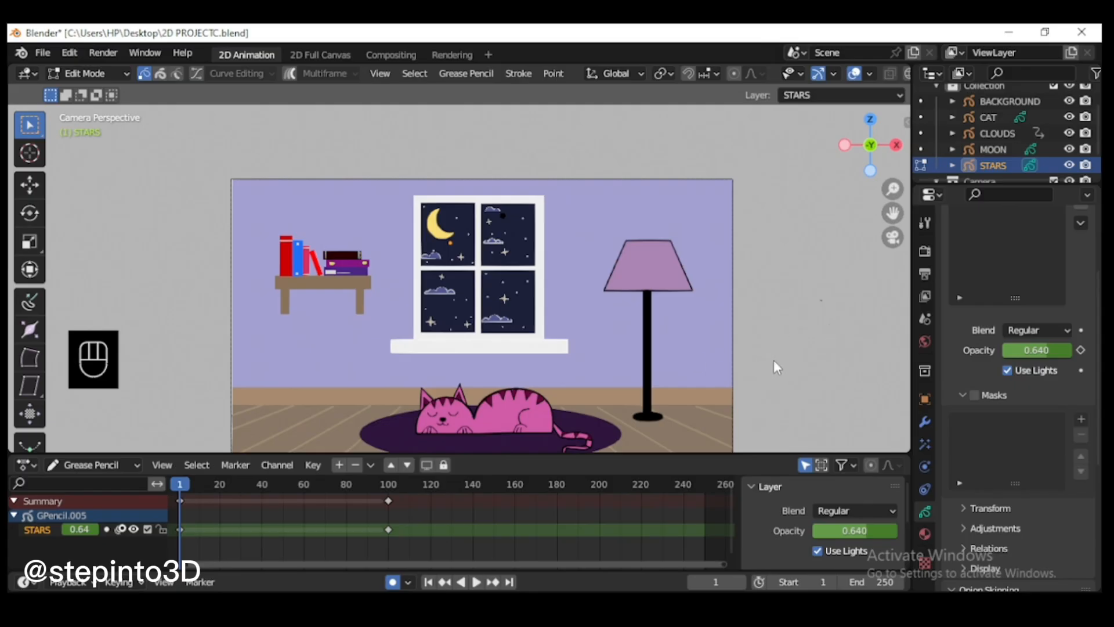
pyautogui.press('Tab')
pyautogui.scroll(1, 1021, 148)
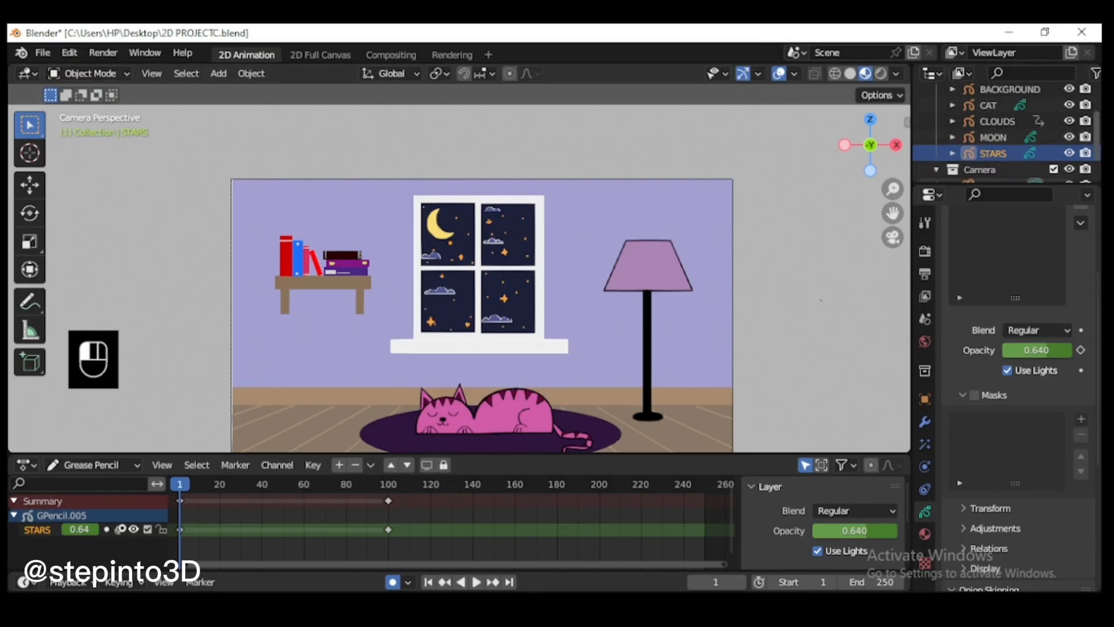
pyautogui.click(987, 125)
pyautogui.moveTo(402, 454); pyautogui.dragTo(390, 526)
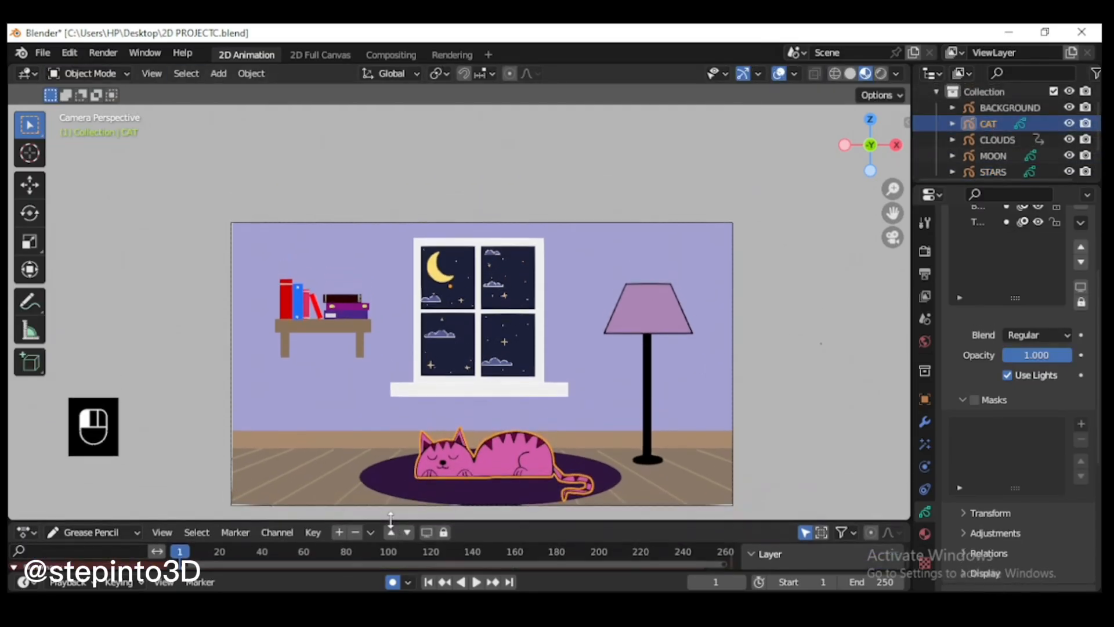
# Step: Merge the cat's FUR layer down into the body layer, and the result down into the remaining layer
pyautogui.moveTo(892, 213); pyautogui.dragTo(894, 164)
pyautogui.scroll(2, 686, 340)
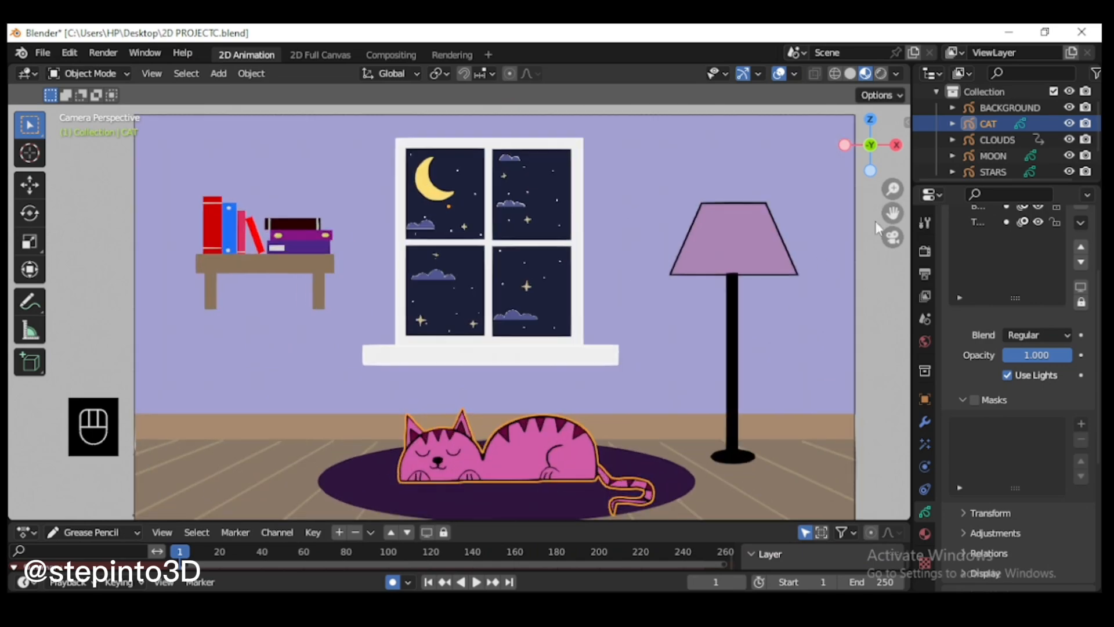
pyautogui.moveTo(893, 213); pyautogui.dragTo(894, 185)
pyautogui.scroll(1, 546, 416)
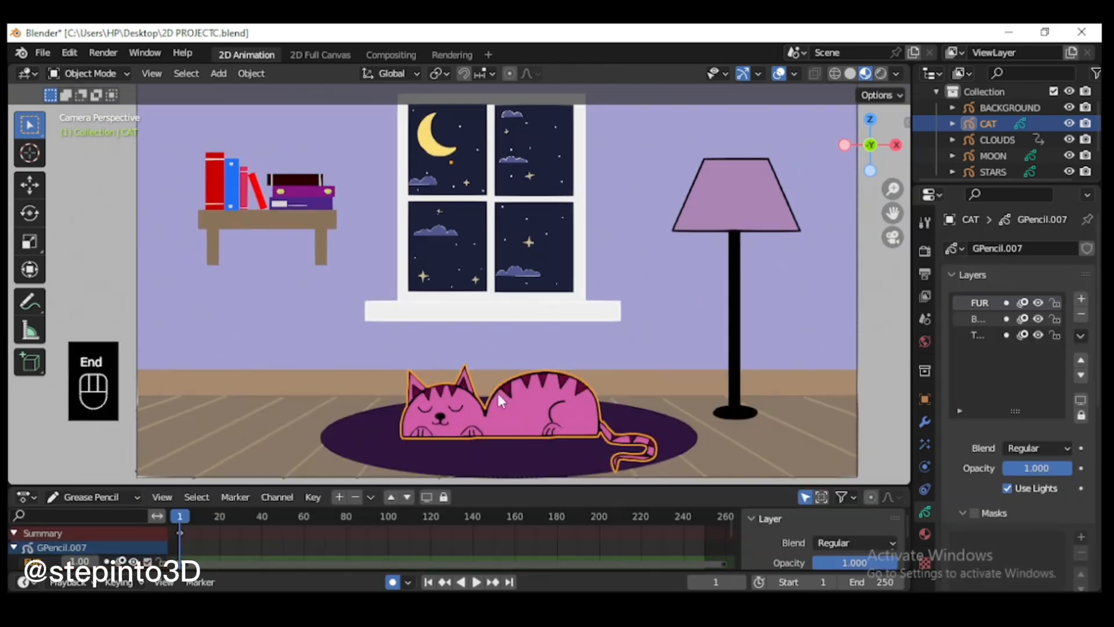
pyautogui.scroll(1, 569, 455)
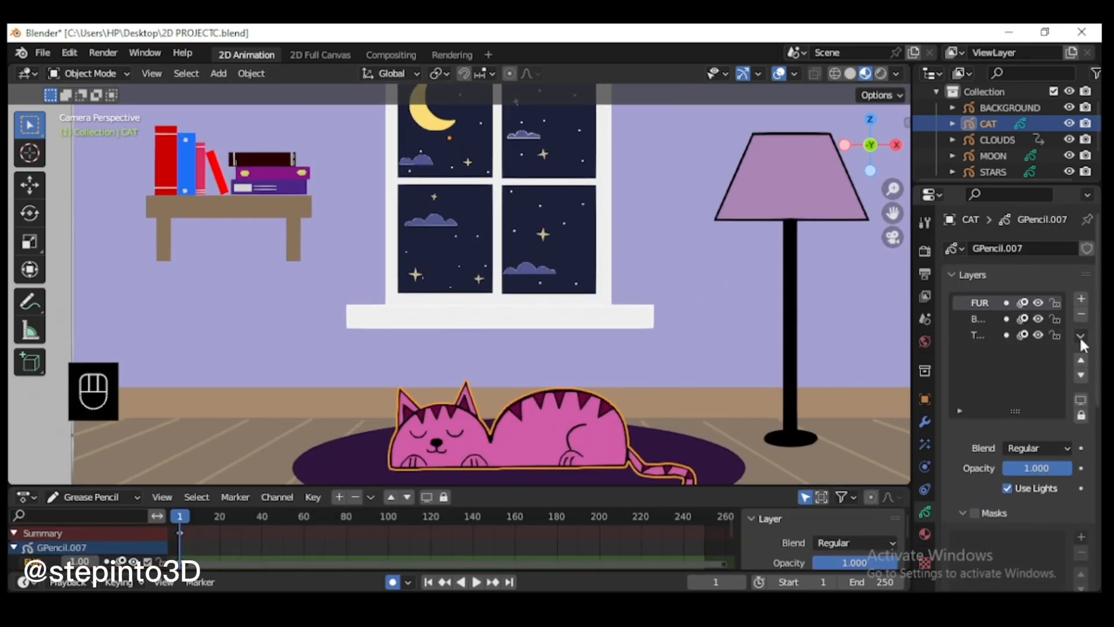
pyautogui.click(1080, 335)
pyautogui.click(960, 502)
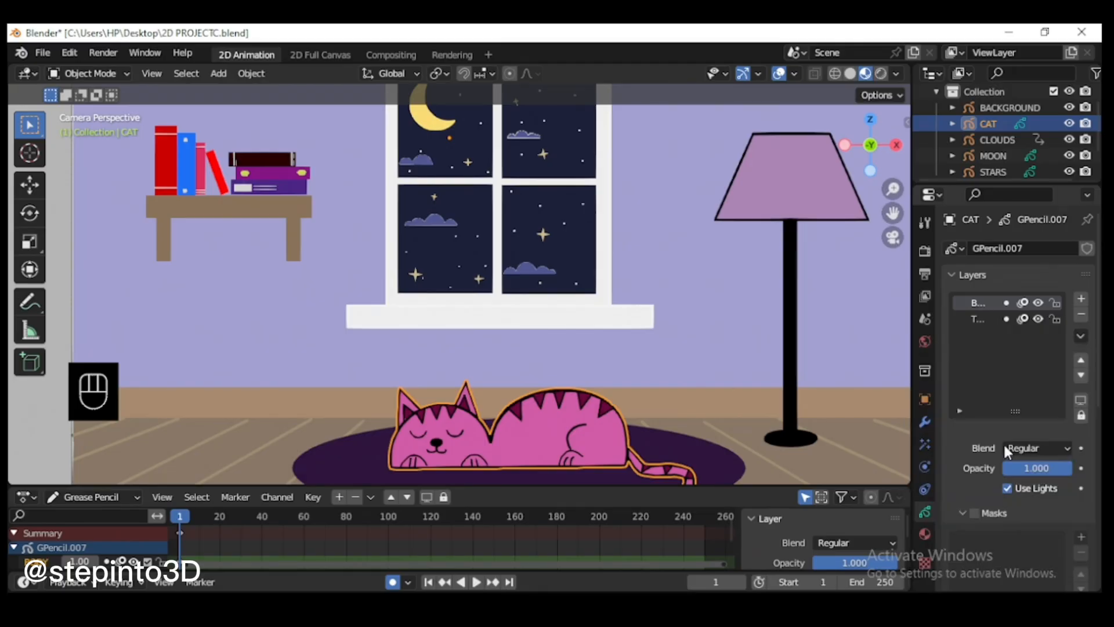
pyautogui.click(1080, 337)
pyautogui.click(998, 502)
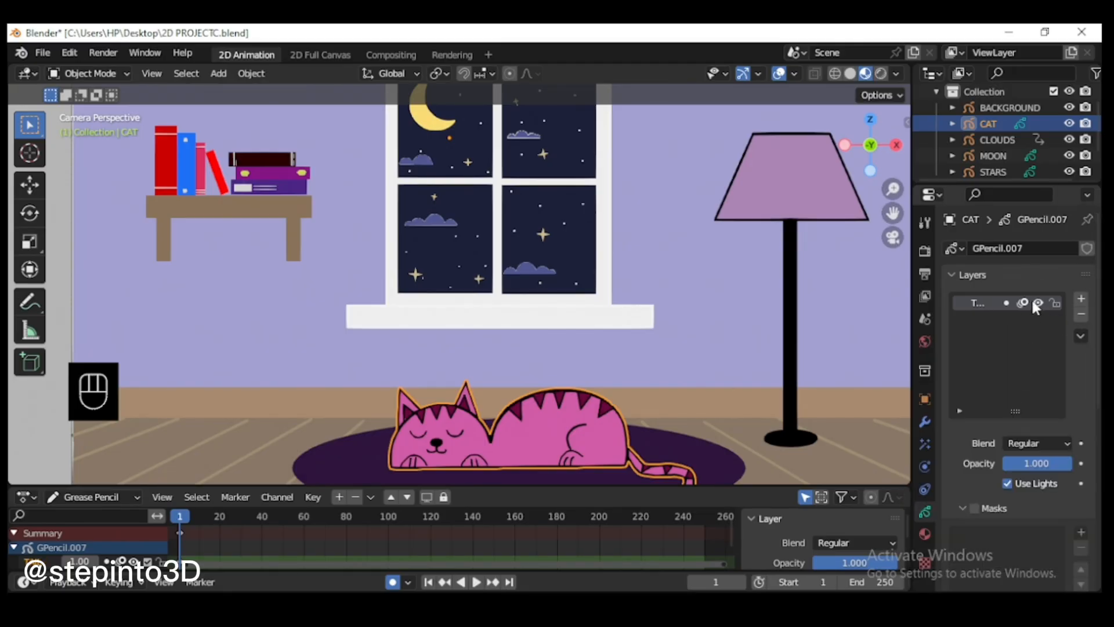
pyautogui.scroll(-2, 771, 307)
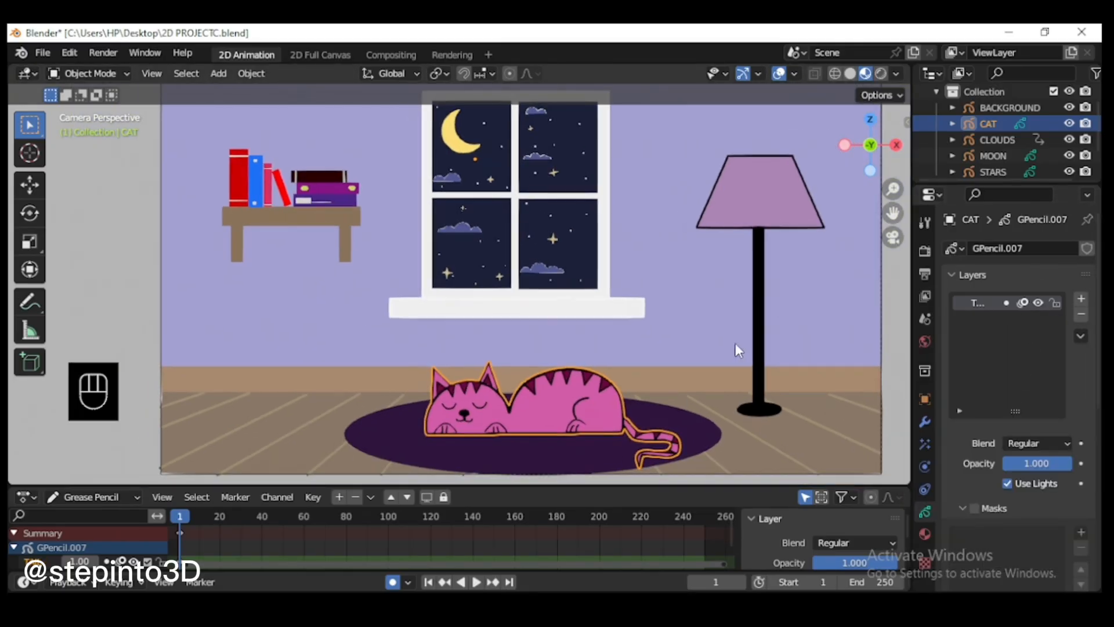
pyautogui.scroll(1, 462, 478)
pyautogui.click(884, 213)
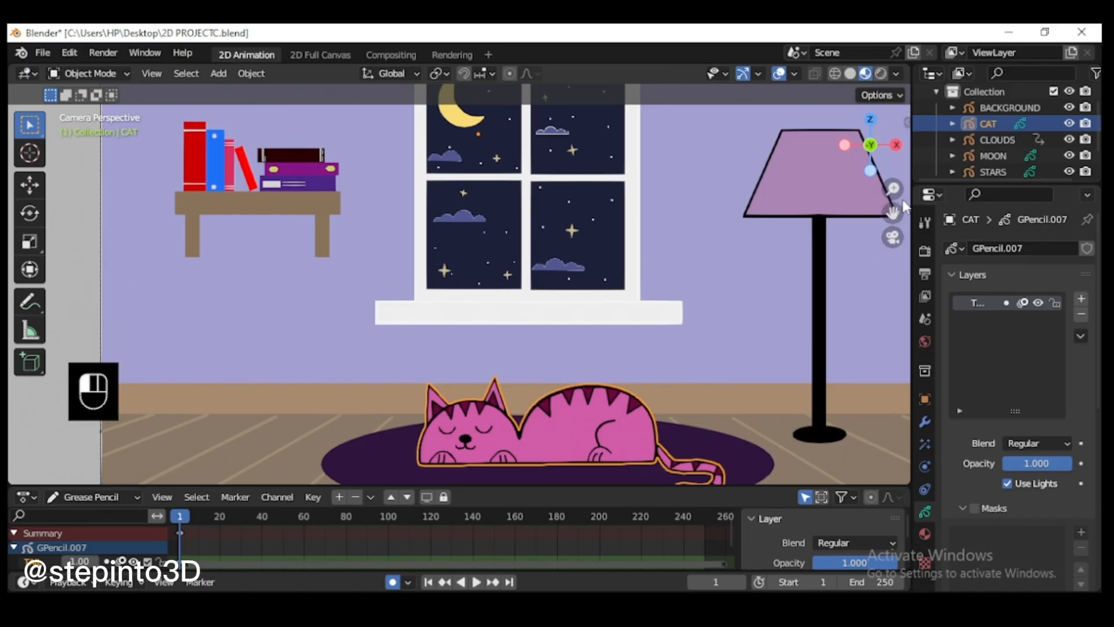
pyautogui.moveTo(893, 213); pyautogui.dragTo(903, 165)
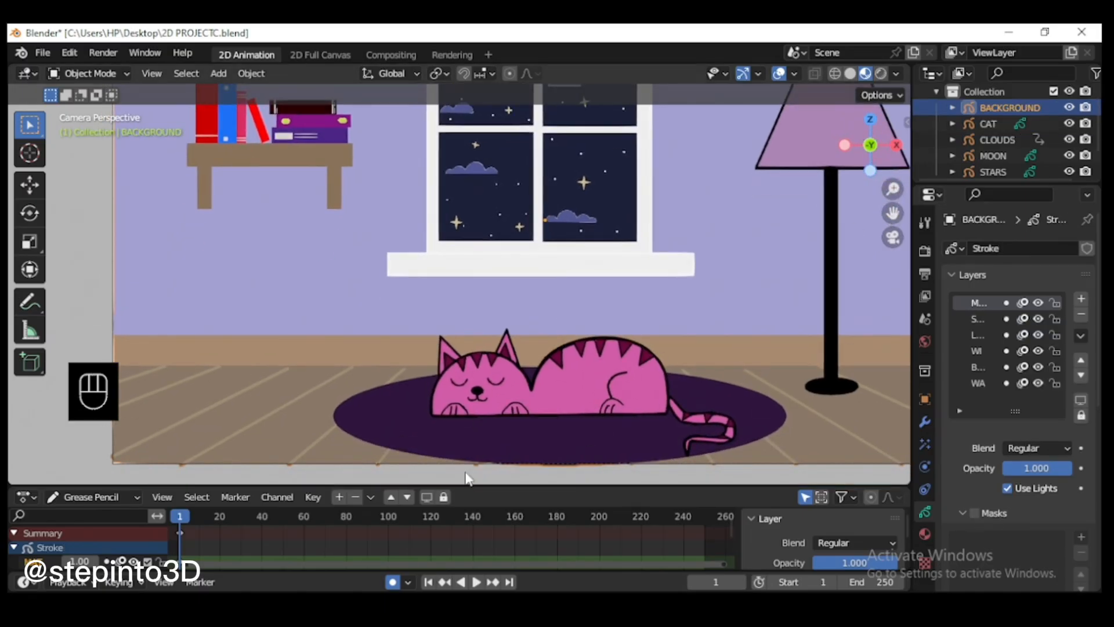
pyautogui.press('i')
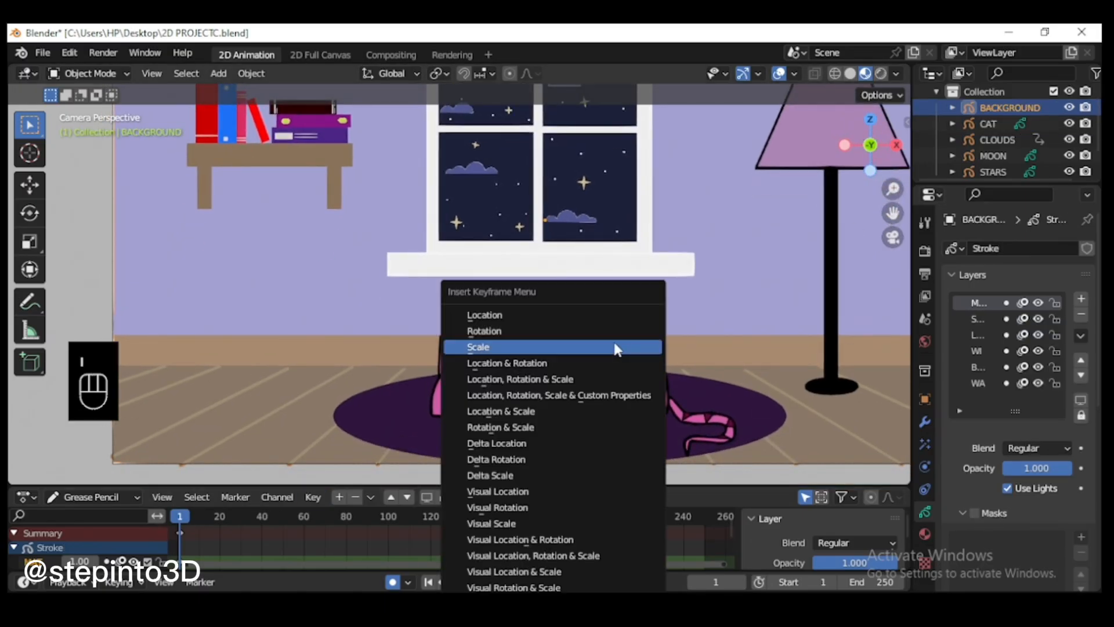
pyautogui.click(554, 345)
pyautogui.click(220, 515)
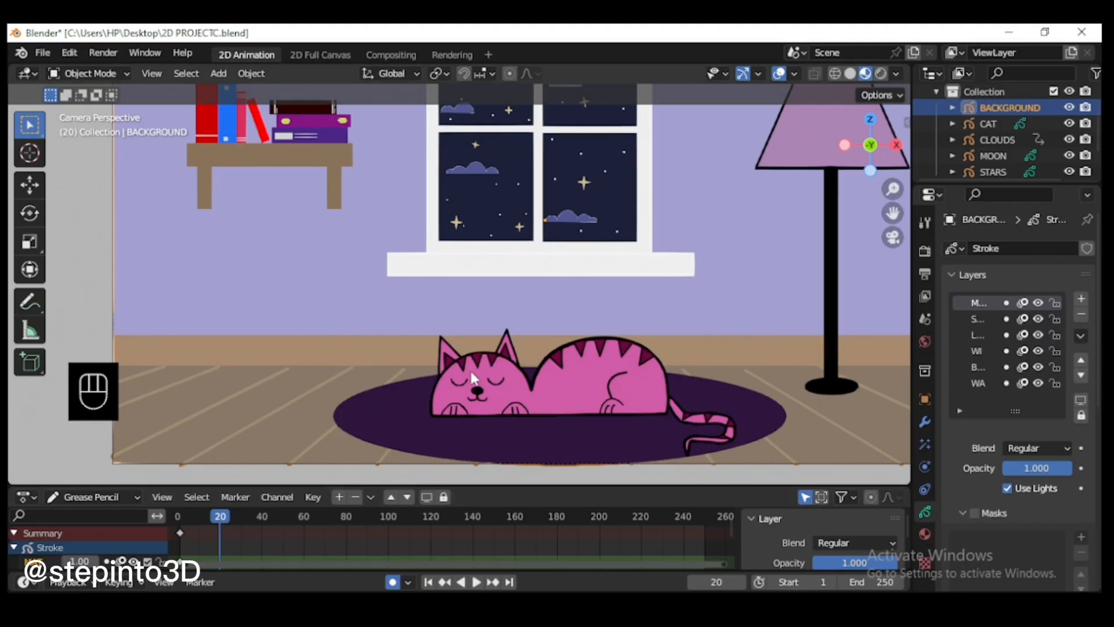
pyautogui.press('s')
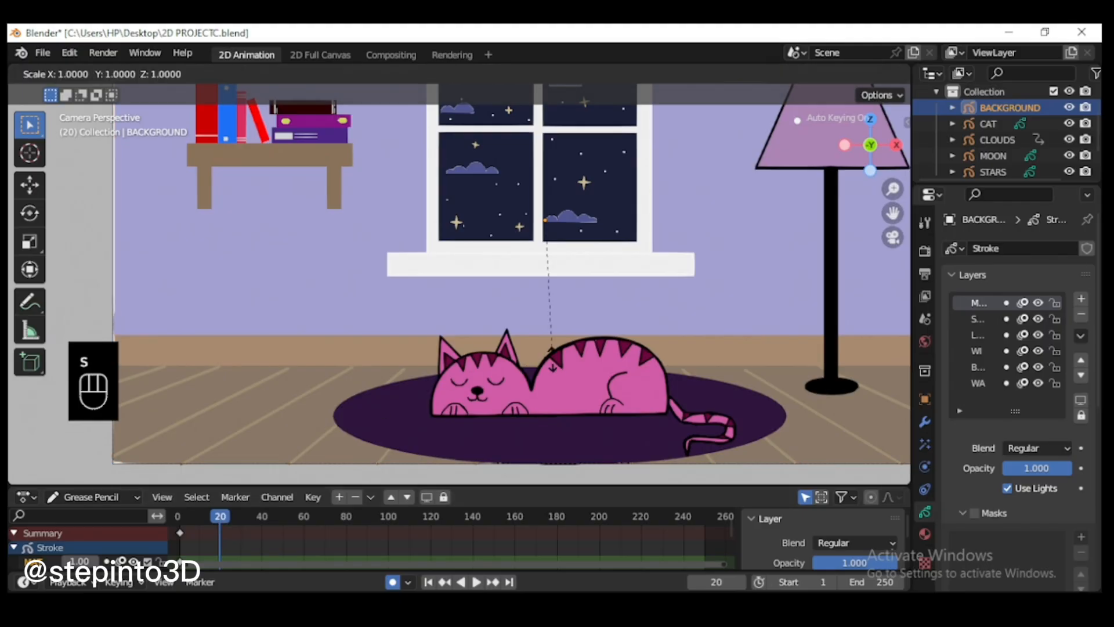
pyautogui.click(553, 354)
# Step: Select the sleeping cat and set its origin to its geometry
pyautogui.click(563, 361)
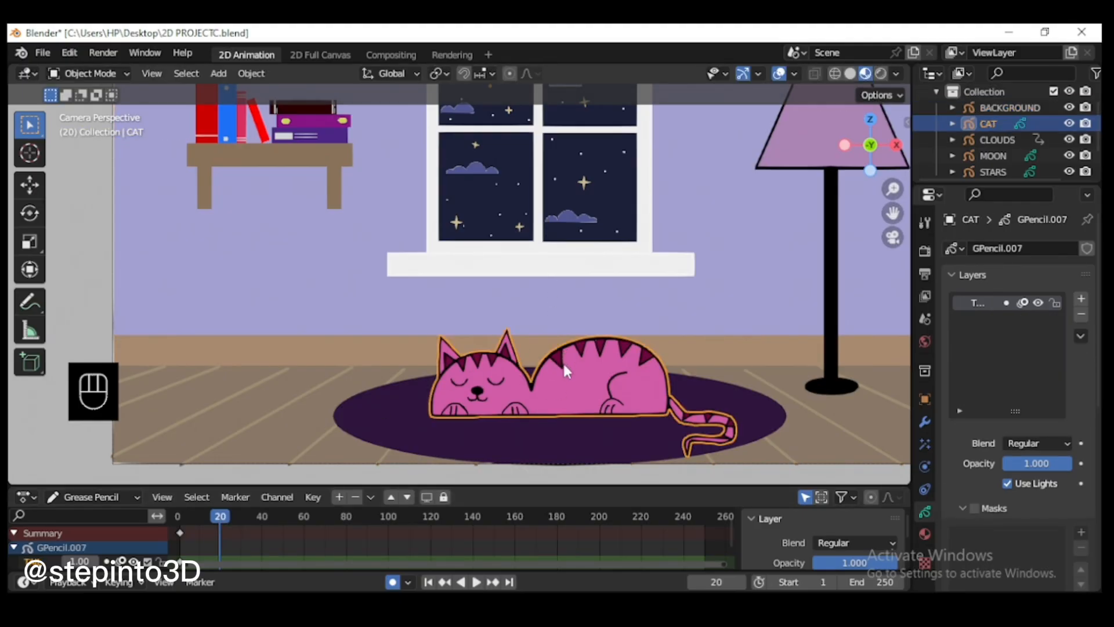
pyautogui.click(218, 73)
pyautogui.moveTo(251, 73)
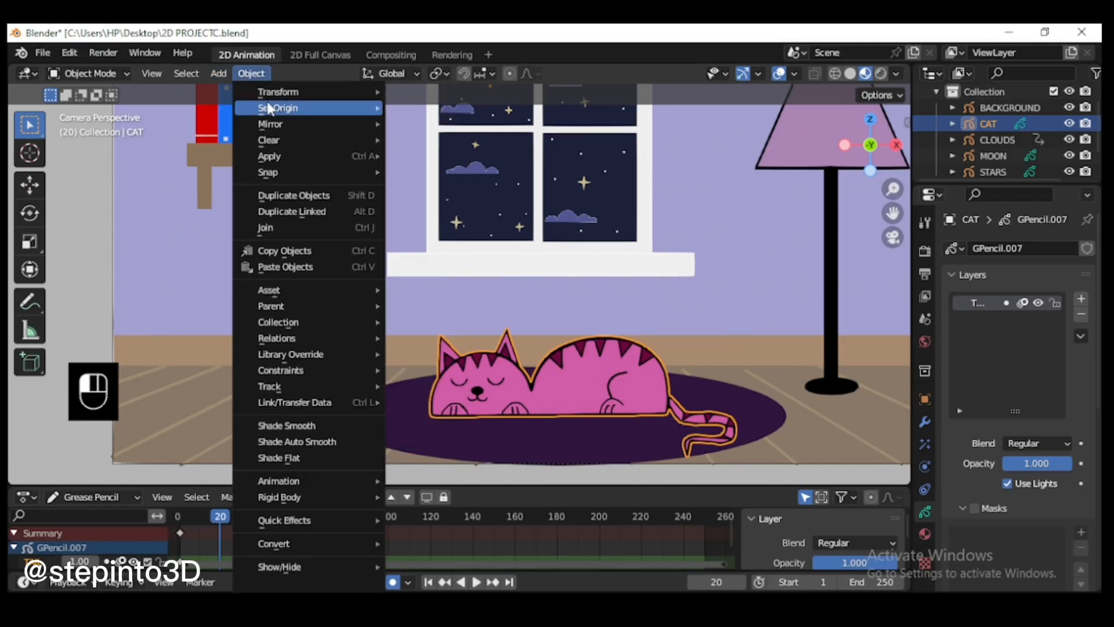
pyautogui.moveTo(301, 107)
pyautogui.click(446, 125)
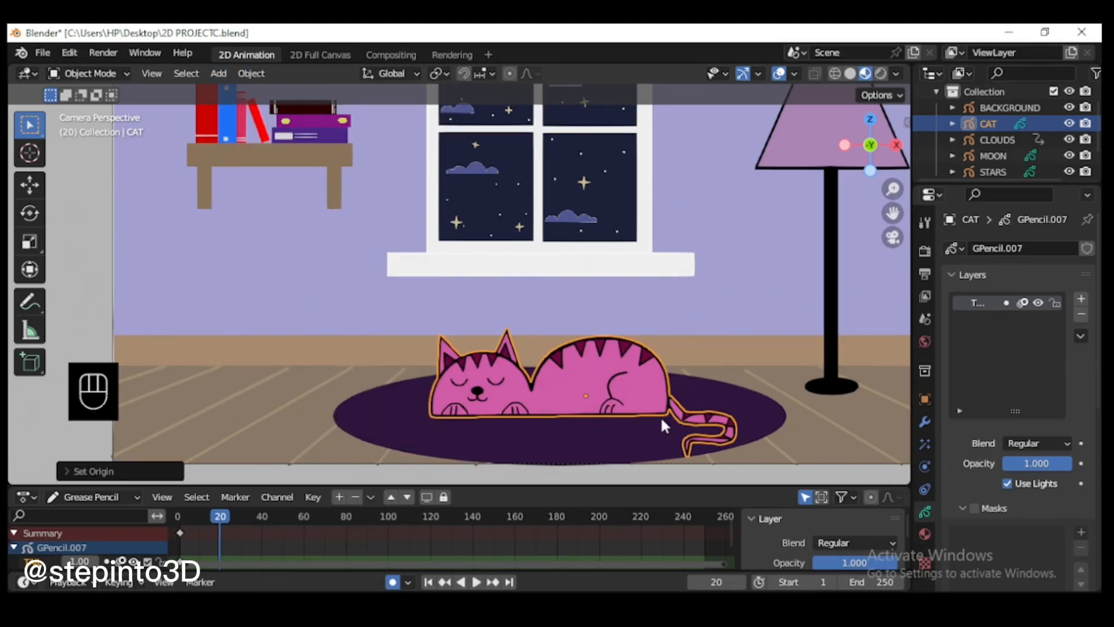
# Step: At frame 20, stretch the cat along Z by a factor of about 1.05 and insert a Location & Scale keyframe
pyautogui.click(554, 357)
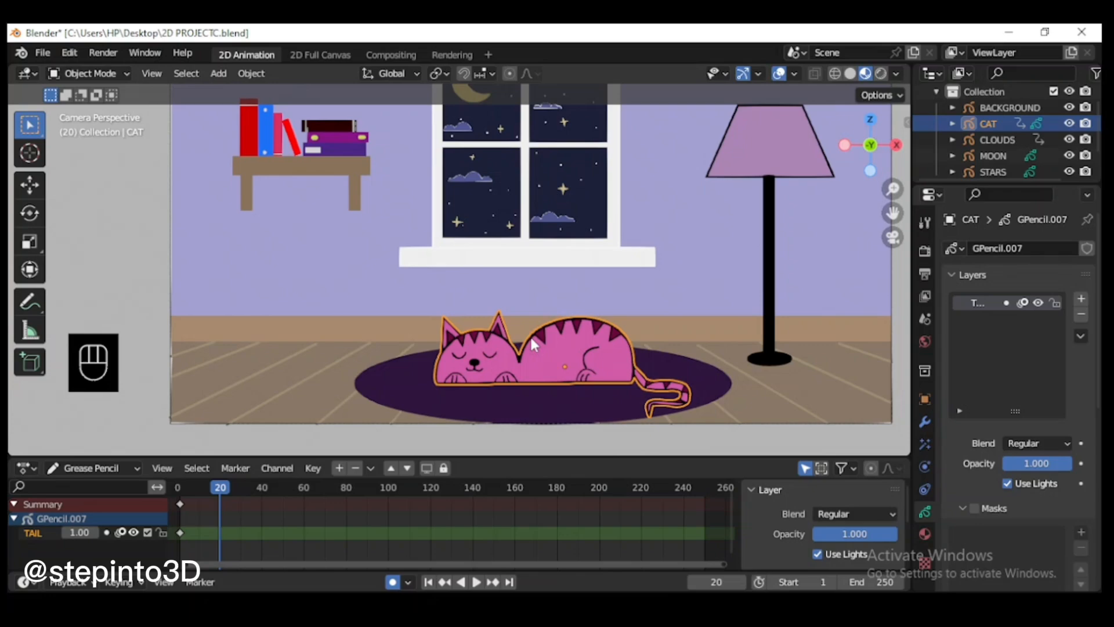
pyautogui.press('s')
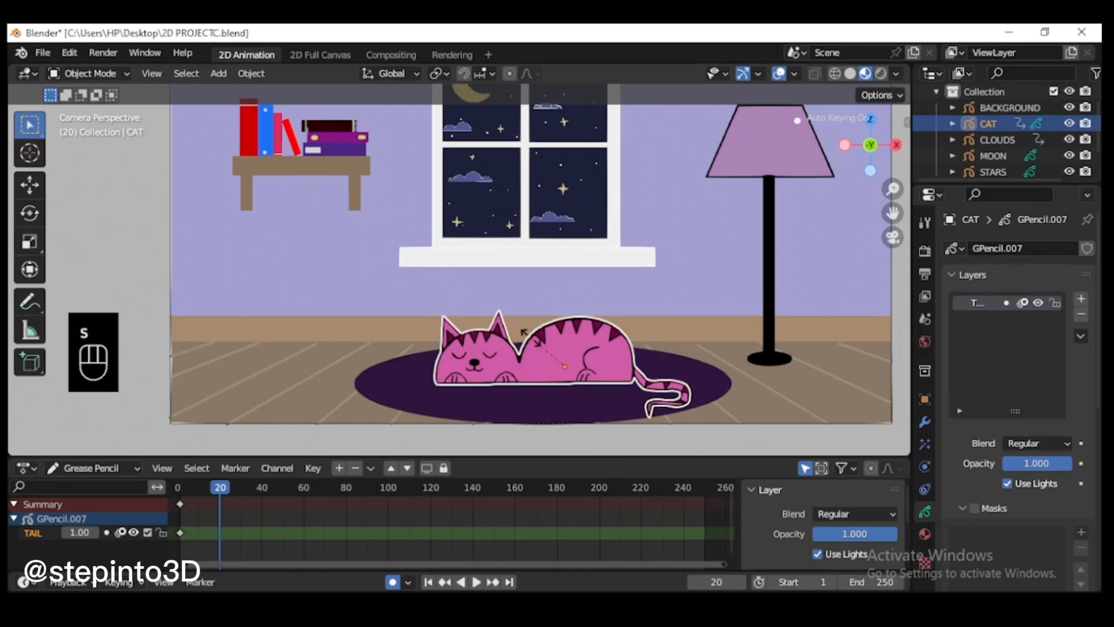
pyautogui.press('z')
pyautogui.press('z')
pyautogui.press('z')
pyautogui.press('z')
pyautogui.press('z')
pyautogui.press('z')
pyautogui.press('z')
pyautogui.press('z')
pyautogui.press('z')
pyautogui.press('z')
pyautogui.press('z')
pyautogui.press('z')
pyautogui.press('z')
pyautogui.press('z')
pyautogui.press('z')
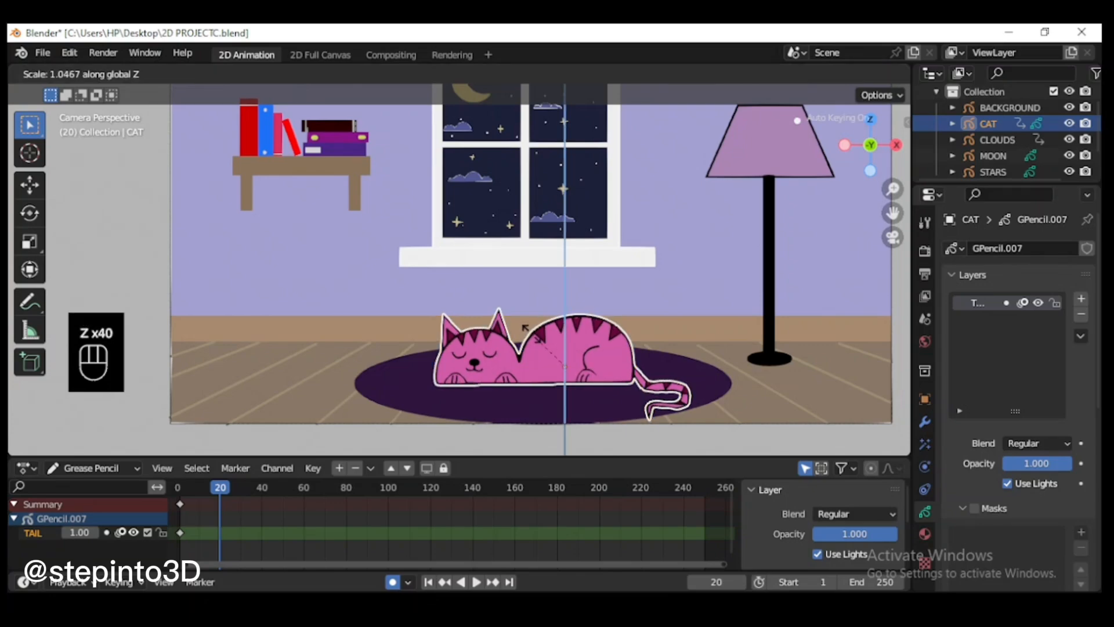
pyautogui.press('z')
pyautogui.press('z')
pyautogui.press('z')
pyautogui.press('z')
pyautogui.press('z')
pyautogui.press('z')
pyautogui.press('z')
pyautogui.click(529, 331)
pyautogui.press('i')
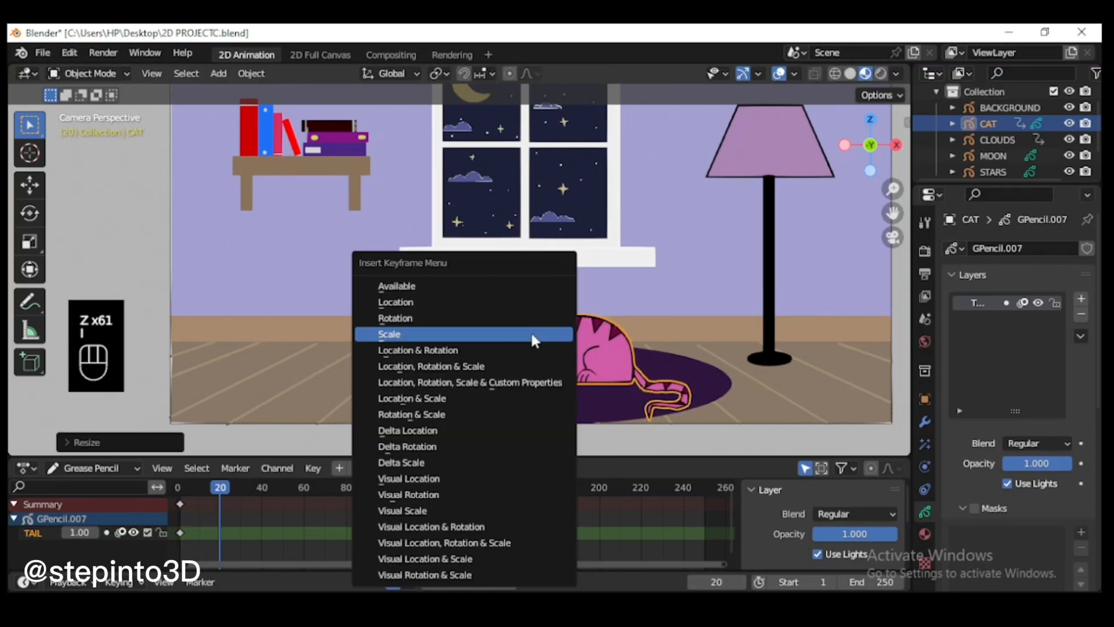
pyautogui.click(441, 401)
# Step: At frame 40, scale the cat along Z by a factor of about 0.97 and insert a Location & Scale keyframe
pyautogui.click(261, 486)
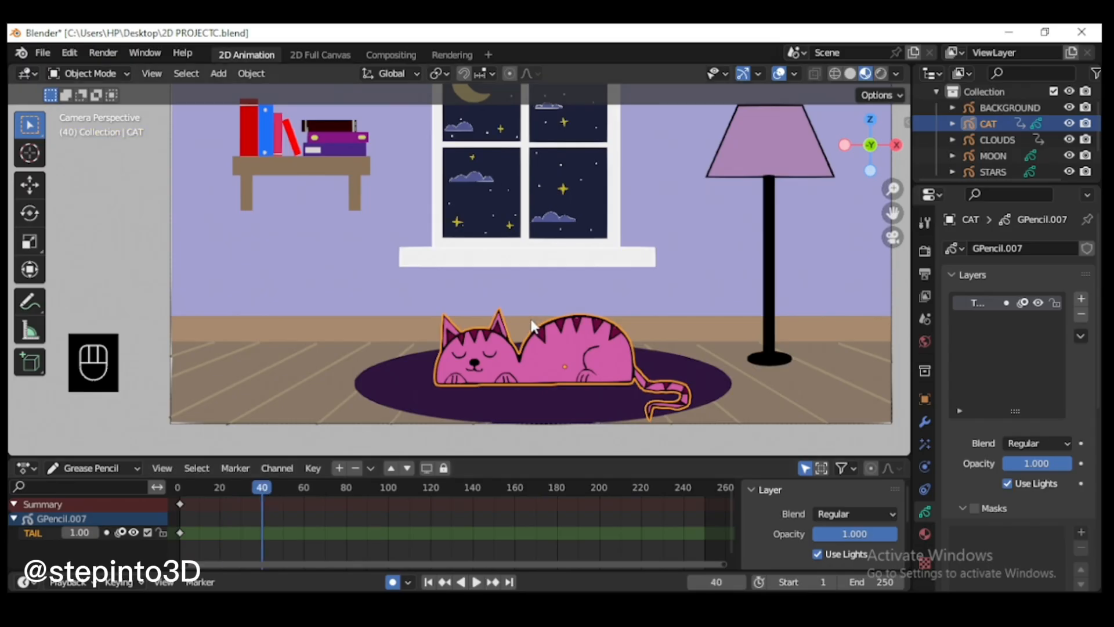
pyautogui.press('s')
pyautogui.press('z')
pyautogui.press('z')
pyautogui.press('z')
pyautogui.press('z')
pyautogui.press('z')
pyautogui.press('z')
pyautogui.press('z')
pyautogui.press('z')
pyautogui.press('z')
pyautogui.press('z')
pyautogui.press('z')
pyautogui.press('z')
pyautogui.press('z')
pyautogui.press('z')
pyautogui.press('z')
pyautogui.press('z')
pyautogui.press('z')
pyautogui.press('z')
pyautogui.press('z')
pyautogui.press('z')
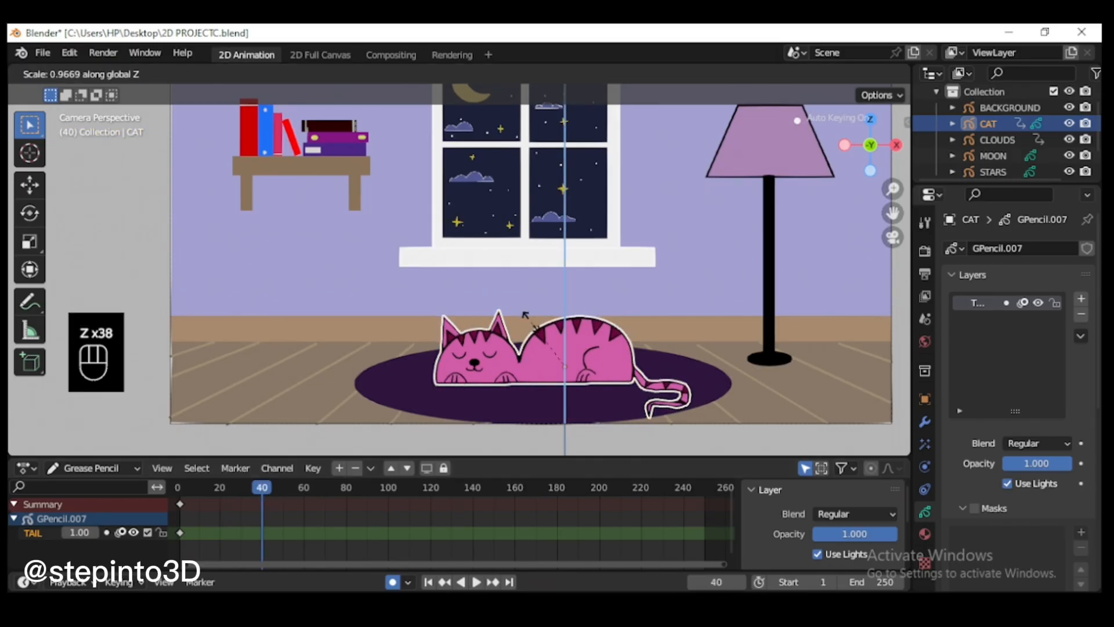
pyautogui.click(534, 328)
pyautogui.press('i')
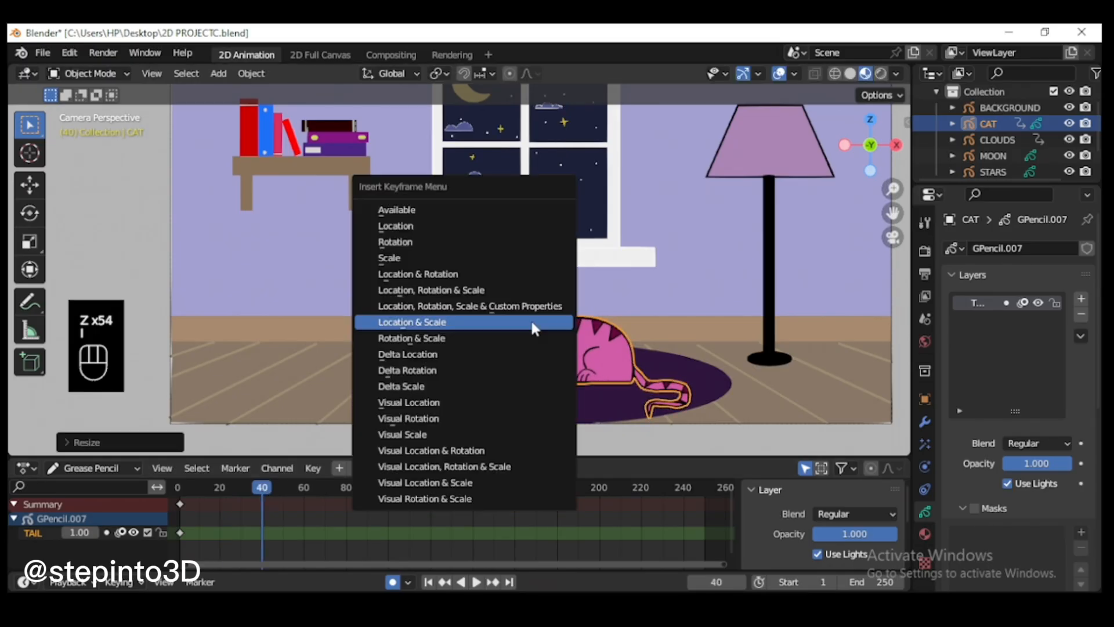
pyautogui.click(456, 324)
# Step: At frame 60, scale the cat along Z by a factor of about 1.05 and insert a Location & Scale keyframe
pyautogui.click(303, 488)
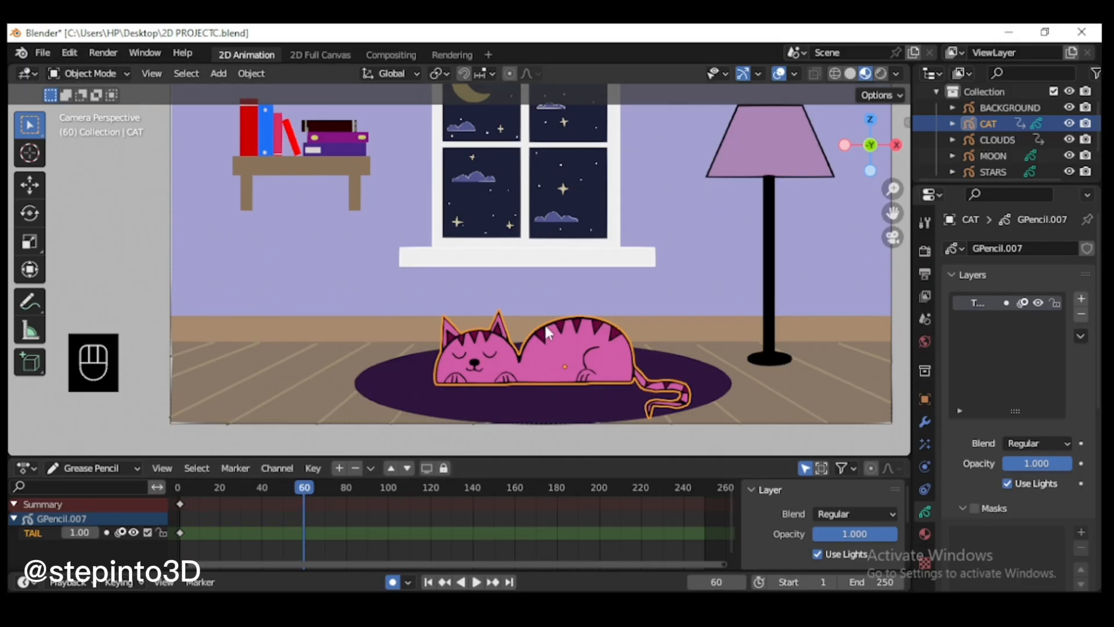
pyautogui.press('s')
pyautogui.press('z')
pyautogui.press('z')
pyautogui.press('z')
pyautogui.press('z')
pyautogui.press('z')
pyautogui.press('z')
pyautogui.press('z')
pyautogui.press('z')
pyautogui.press('z')
pyautogui.press('z')
pyautogui.press('z')
pyautogui.press('z')
pyautogui.press('z')
pyautogui.press('z')
pyautogui.press('z')
pyautogui.press('z')
pyautogui.press('z')
pyautogui.press('z')
pyautogui.press('z')
pyautogui.press('z')
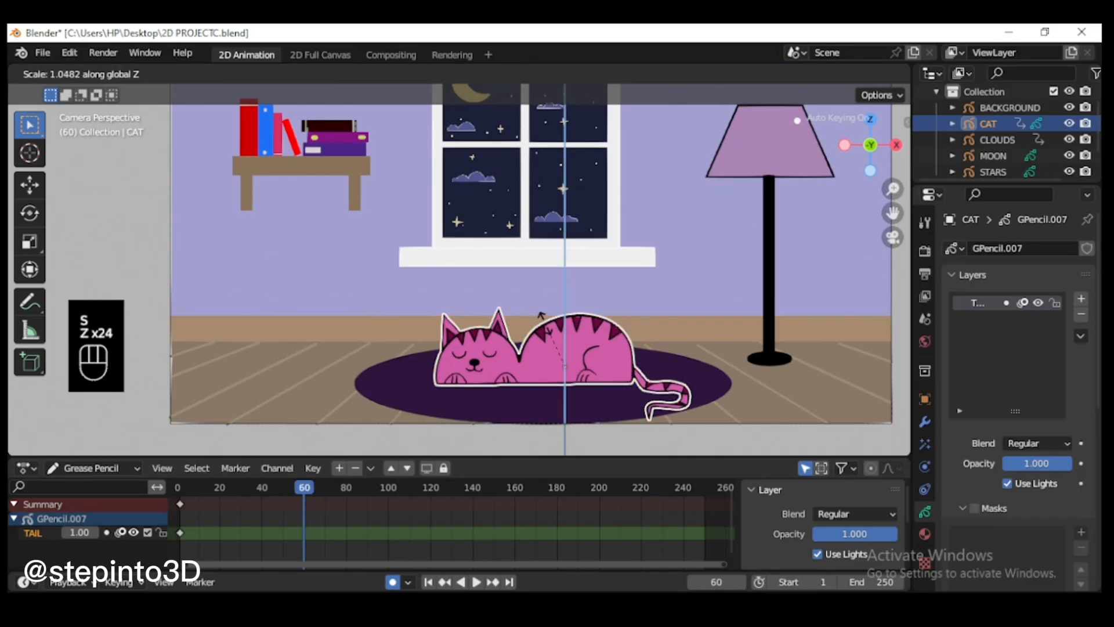
pyautogui.press('z')
pyautogui.press('z')
pyautogui.press('z')
pyautogui.press('z')
pyautogui.press('z')
pyautogui.press('z')
pyautogui.press('z')
pyautogui.press('z')
pyautogui.press('z')
pyautogui.press('z')
pyautogui.press('z')
pyautogui.press('z')
pyautogui.click(544, 323)
pyautogui.press('i')
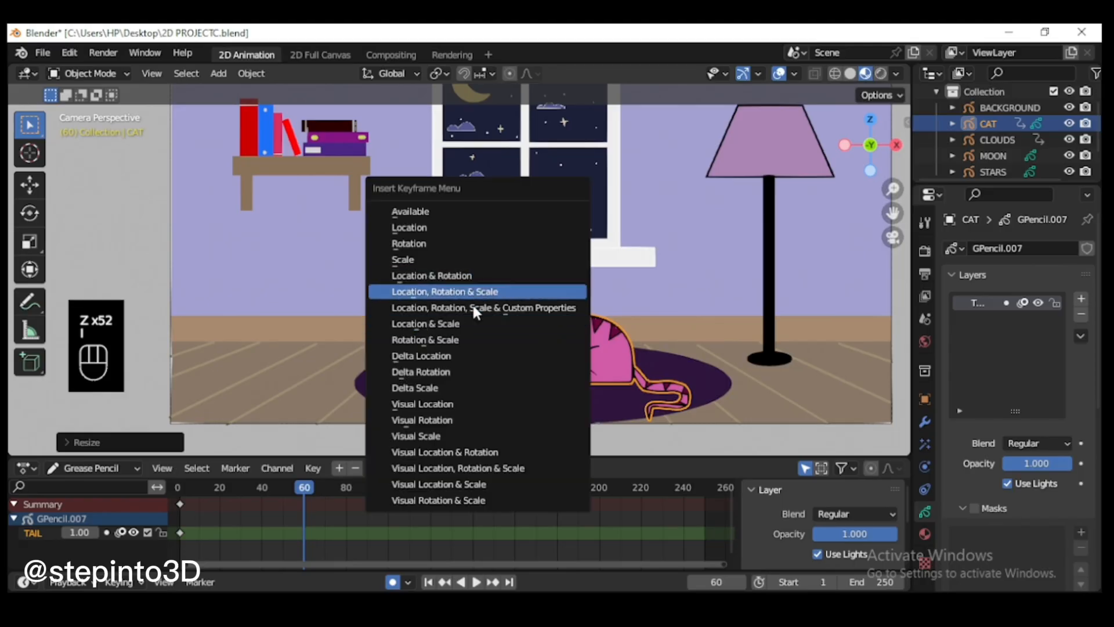
pyautogui.click(469, 322)
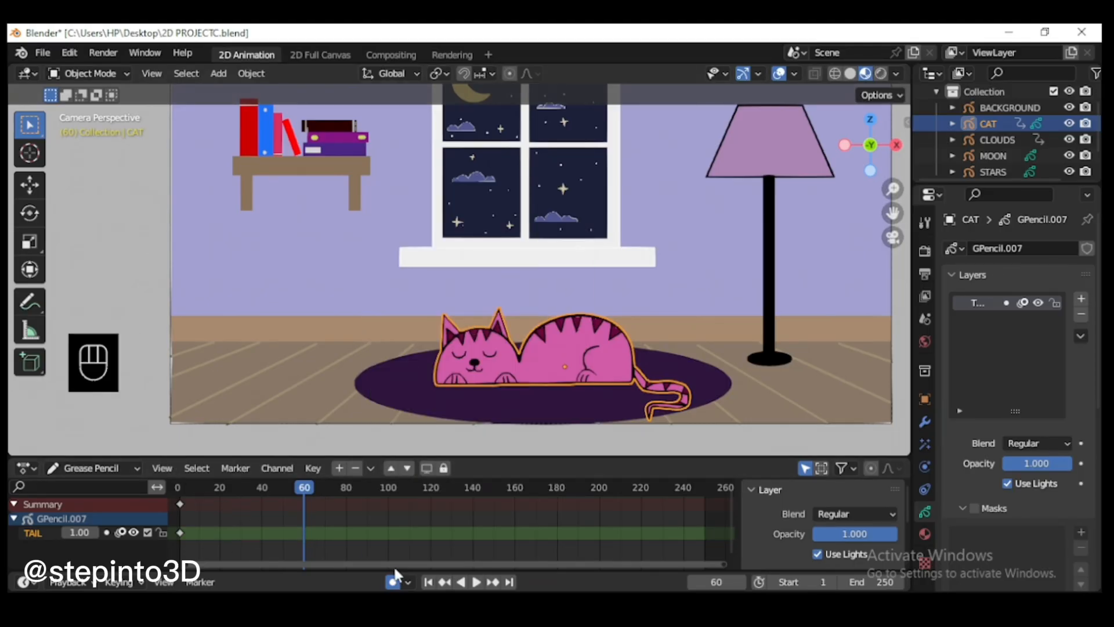
# Step: Switch the timeline editor from Grease Pencil to Dope Sheet mode and enlarge its area
pyautogui.click(106, 477)
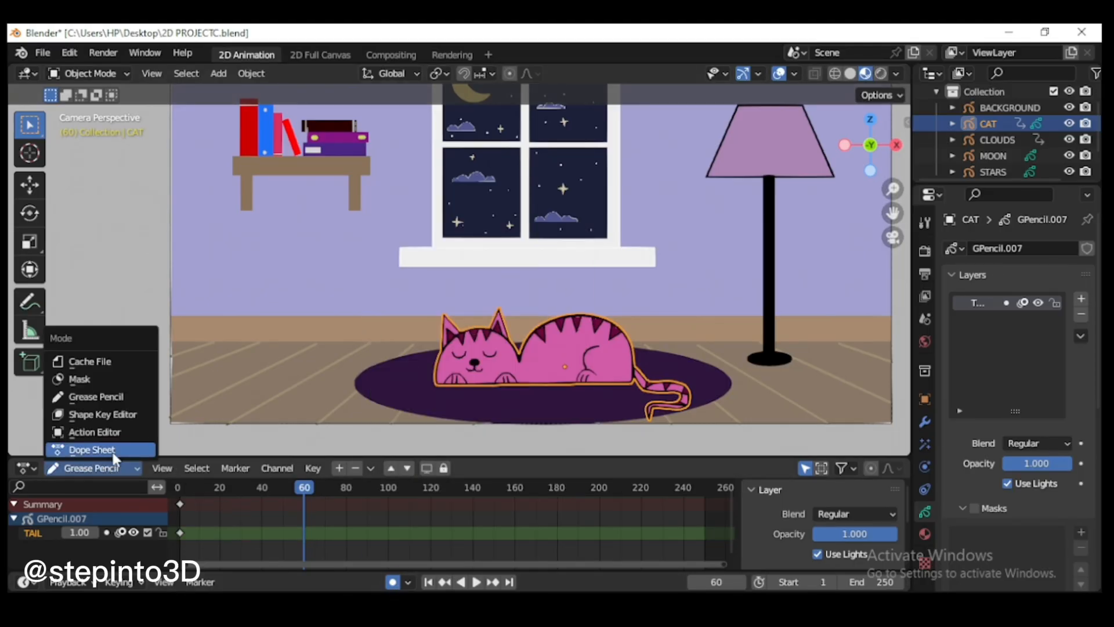
pyautogui.click(112, 452)
pyautogui.moveTo(669, 456); pyautogui.dragTo(672, 424)
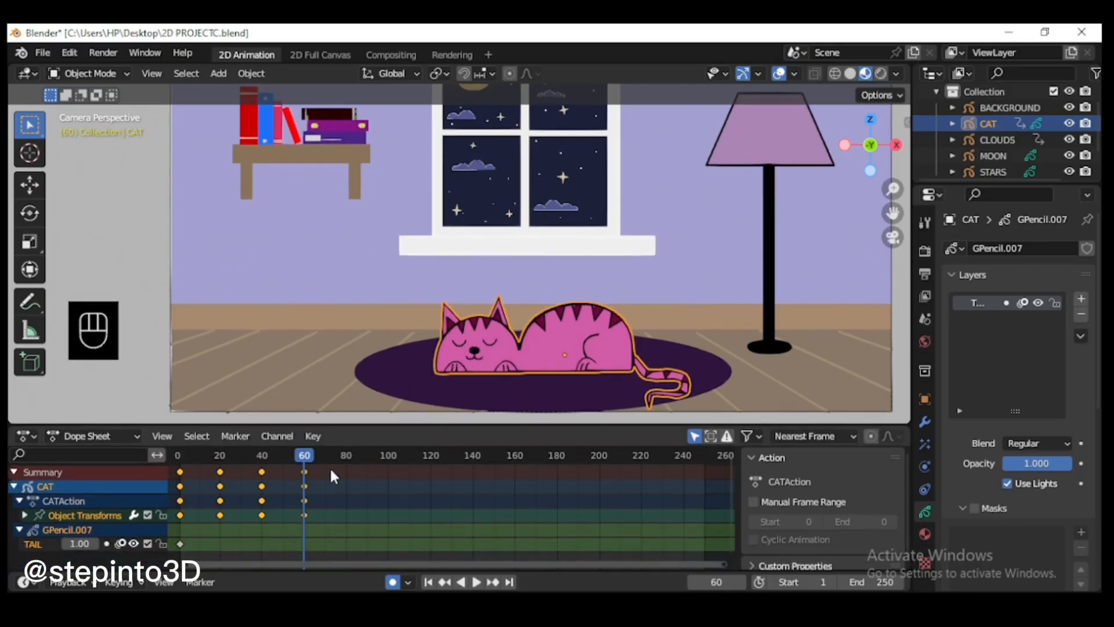
# Step: Duplicate the cat's keyframes repeatedly every 20 frames up to frame 260, and play back the breathing animation
pyautogui.moveTo(308, 485); pyautogui.dragTo(228, 500)
pyautogui.moveTo(172, 558); pyautogui.dragTo(326, 469)
pyautogui.hotkey('shift', 'd')
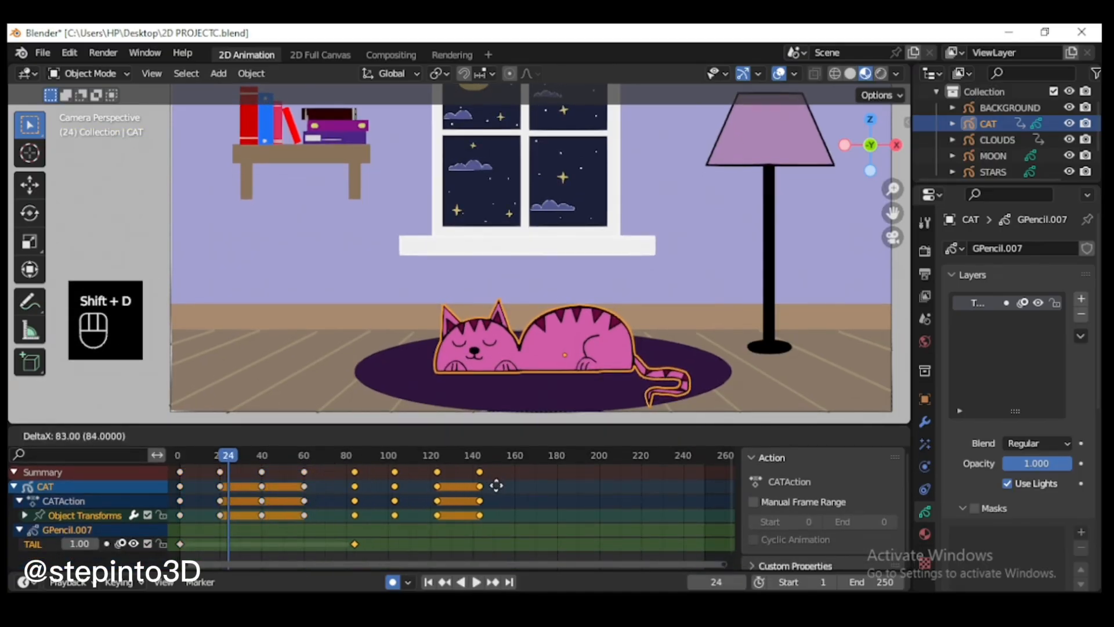
pyautogui.click(492, 485)
pyautogui.hotkey('shift', 'd')
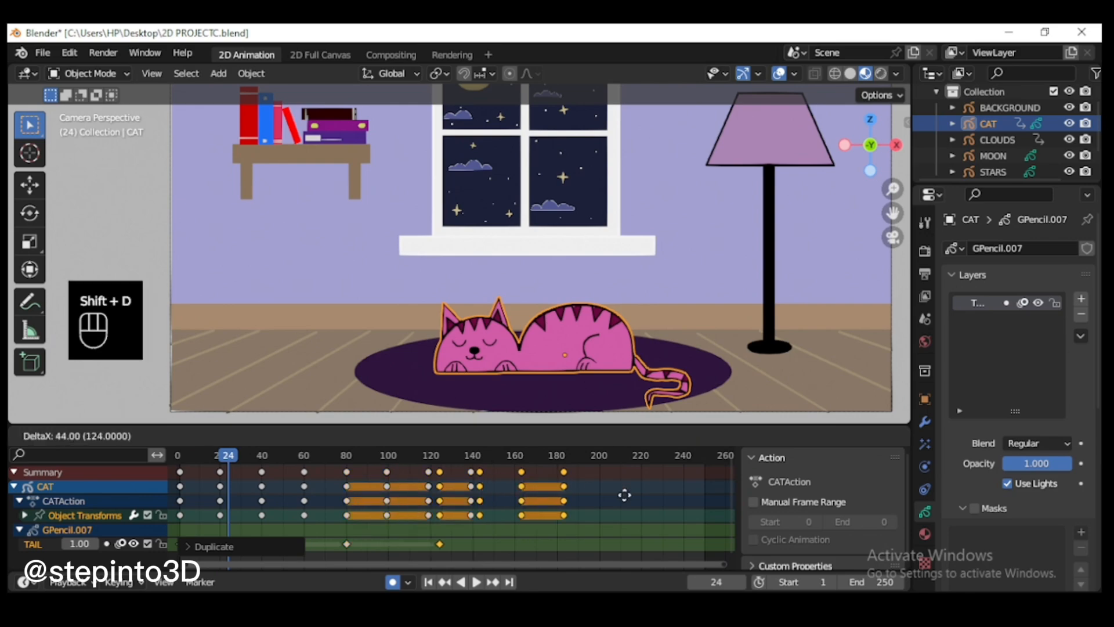
pyautogui.click(659, 502)
pyautogui.moveTo(586, 530); pyautogui.dragTo(676, 468)
pyautogui.hotkey('shift', 'd')
pyautogui.click(739, 500)
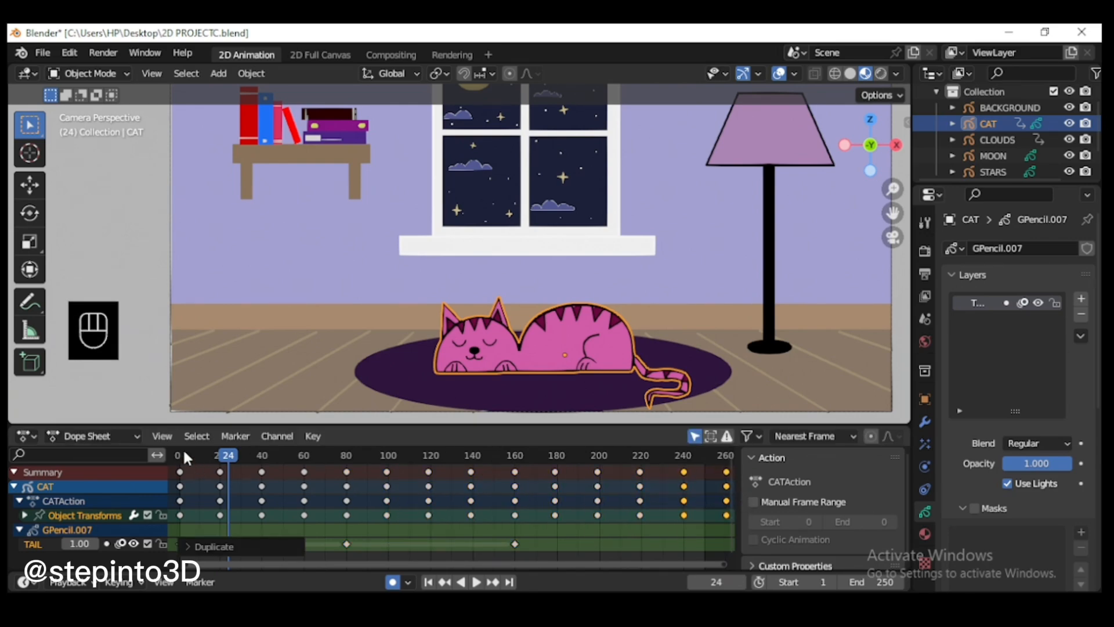
pyautogui.press('space')
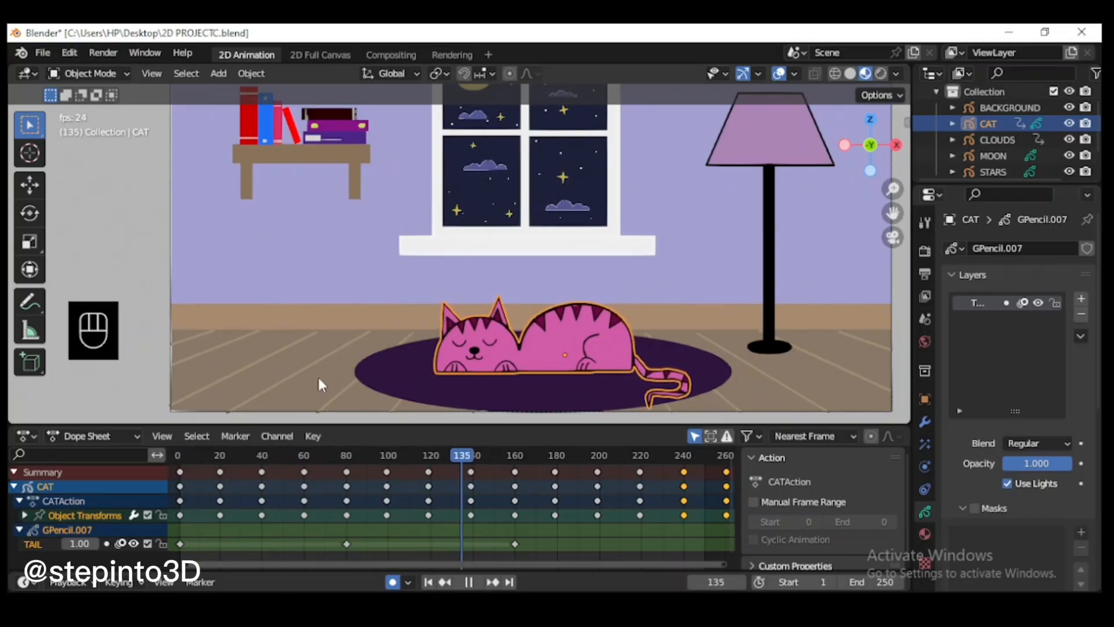
pyautogui.press('space')
# Step: Switch the Dope Sheet editor back to Grease Pencil mode and shrink its area to enlarge the viewport
pyautogui.click(116, 435)
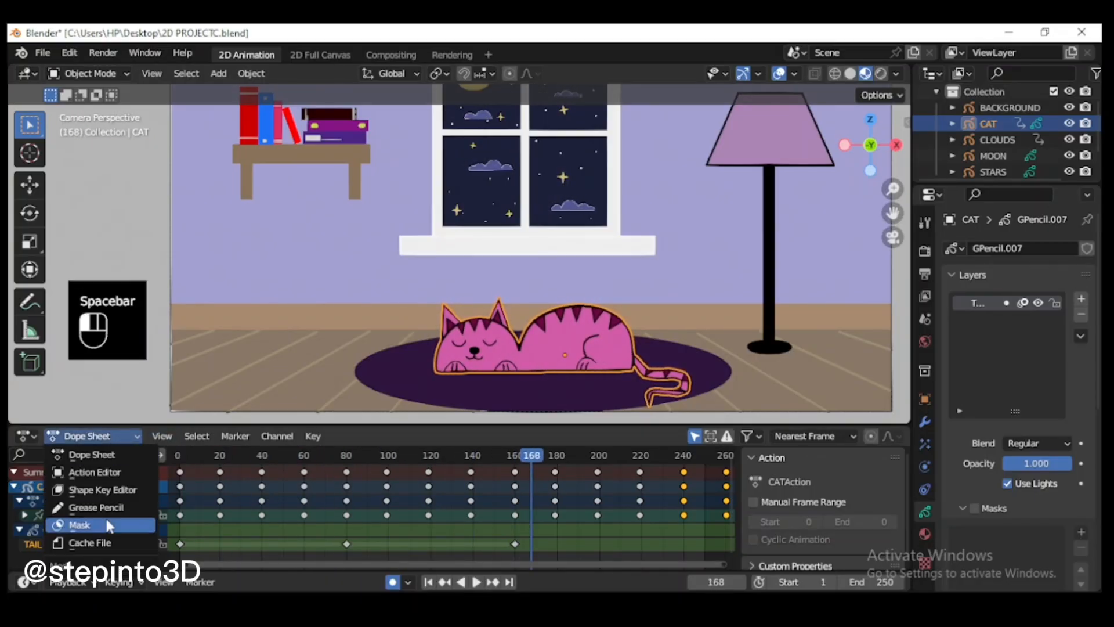
pyautogui.click(109, 509)
pyautogui.moveTo(411, 424); pyautogui.dragTo(410, 476)
pyautogui.scroll(-2, 588, 316)
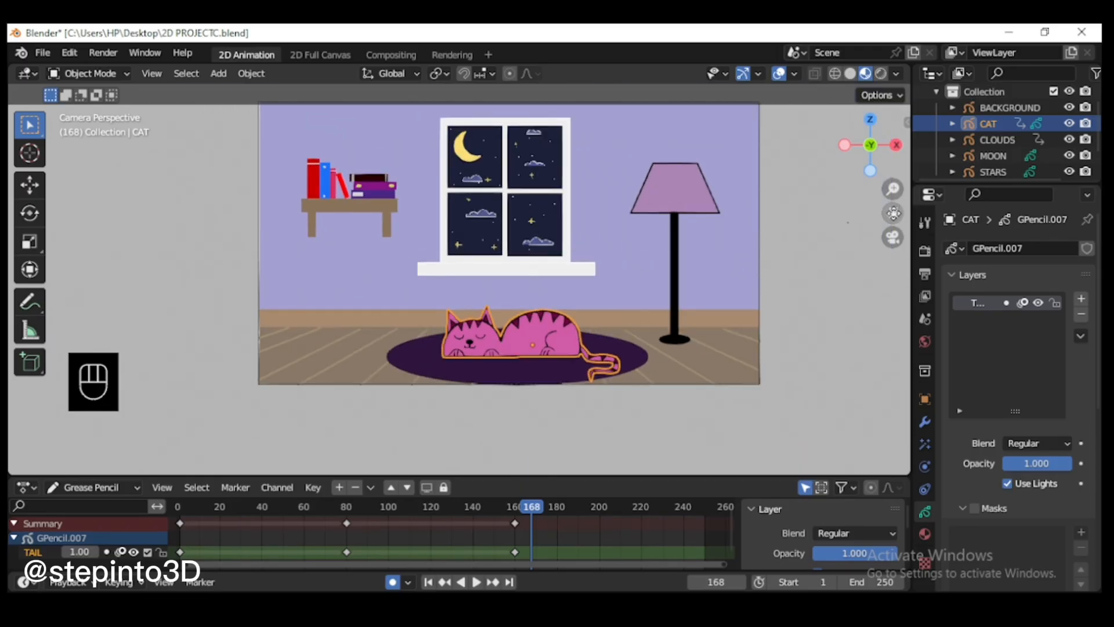
pyautogui.moveTo(893, 213); pyautogui.dragTo(882, 286)
pyautogui.moveTo(577, 476); pyautogui.dragTo(577, 514)
# Step: Frame the whole room in the viewport and play the complete animation from frame 1
pyautogui.scroll(2, 489, 354)
pyautogui.moveTo(894, 214); pyautogui.dragTo(892, 150)
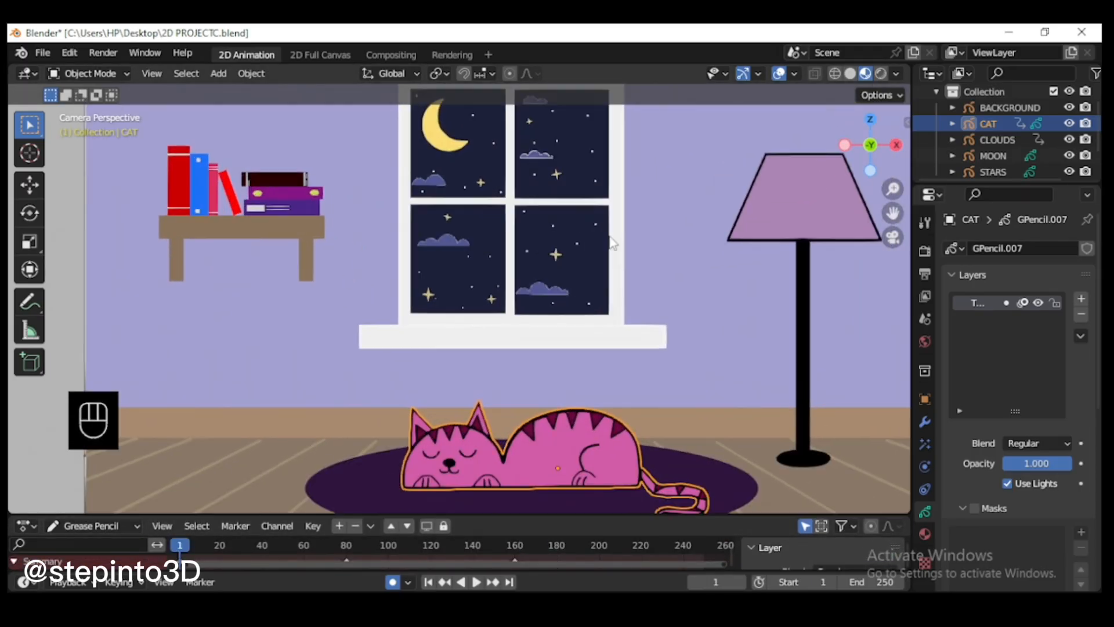
pyautogui.scroll(-1, 613, 241)
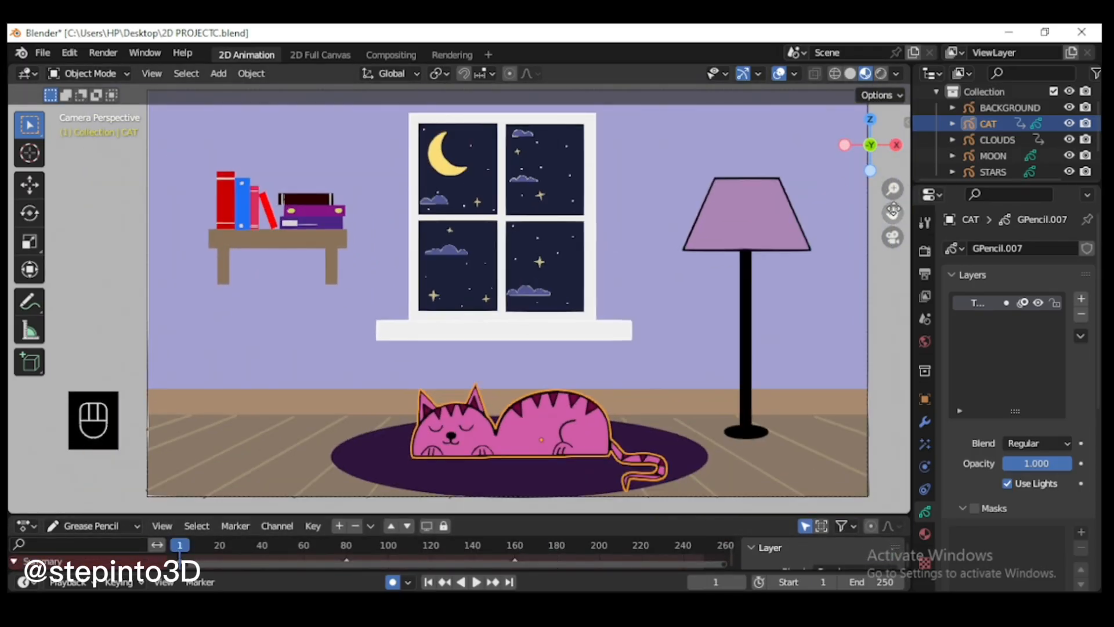
pyautogui.moveTo(893, 210); pyautogui.dragTo(893, 219)
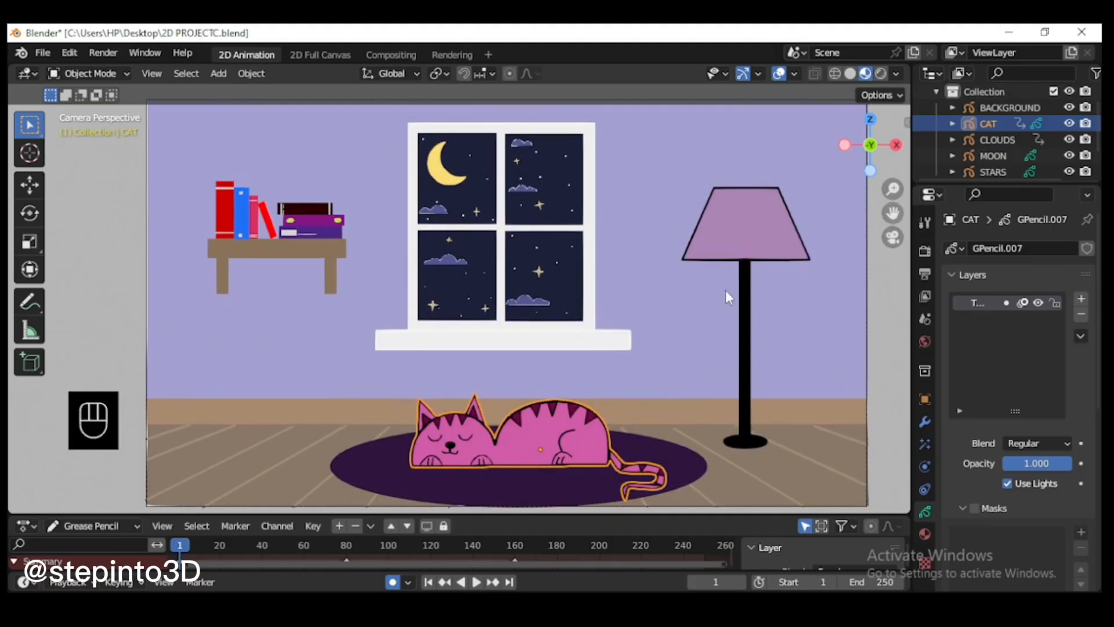
pyautogui.press('space')
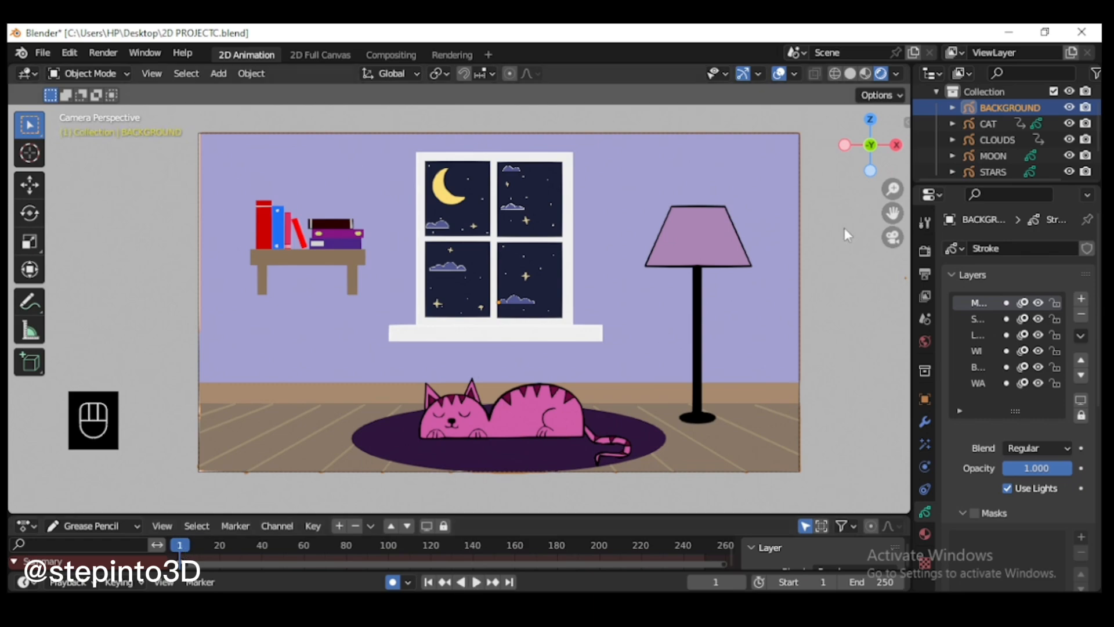
# Step: Set the render output folder to C:\Users\HP\Documents\ in the output properties
pyautogui.click(925, 274)
pyautogui.scroll(-5, 1098, 399)
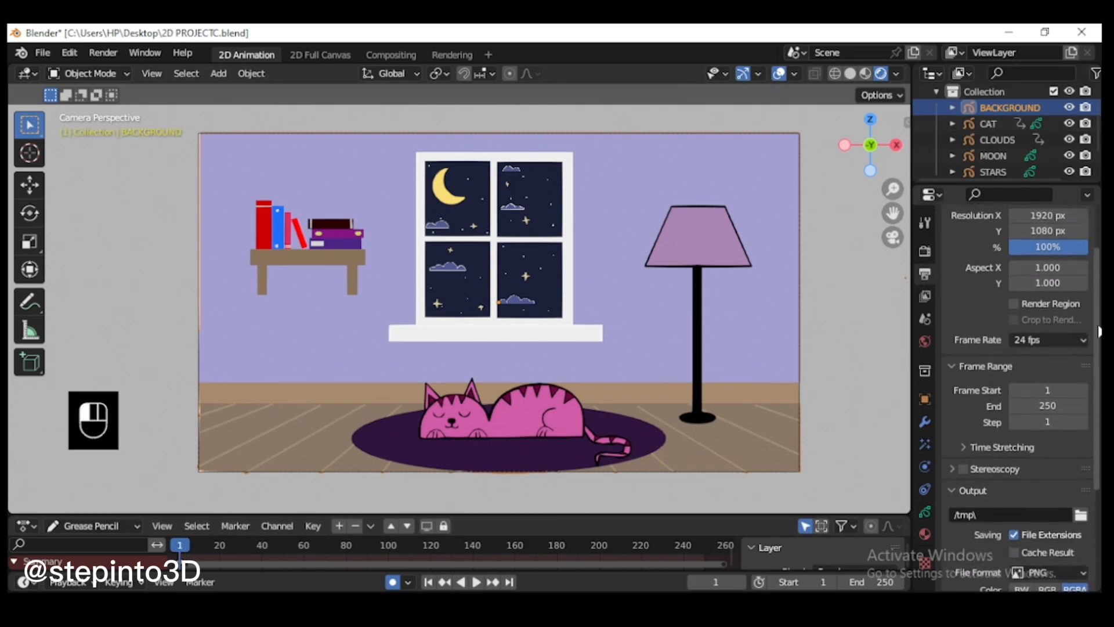
pyautogui.scroll(-1, 1098, 400)
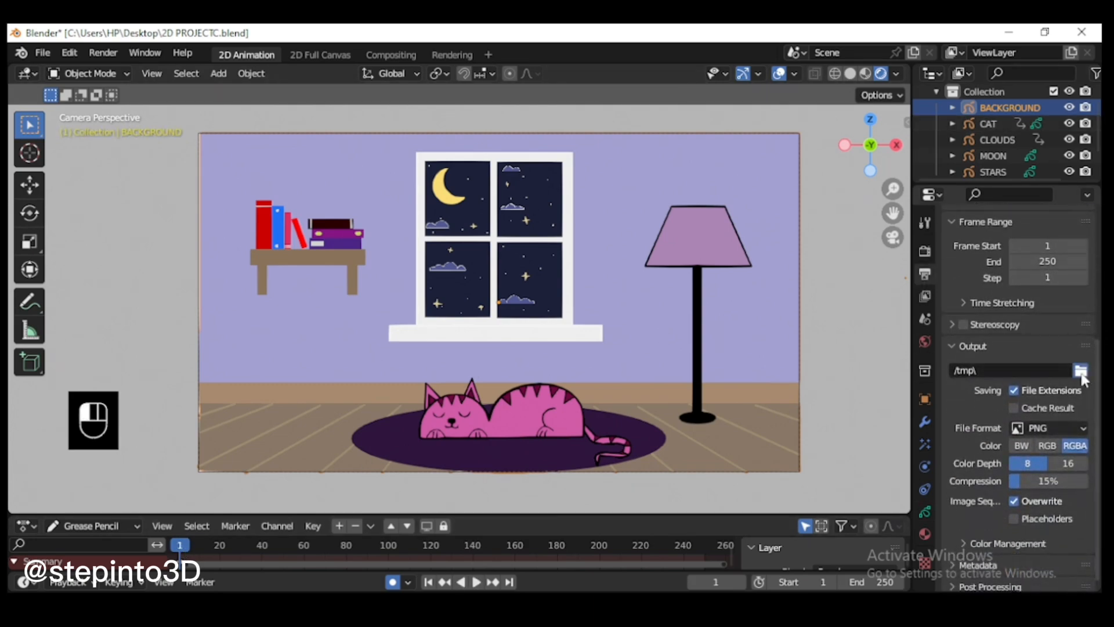
pyautogui.click(1080, 370)
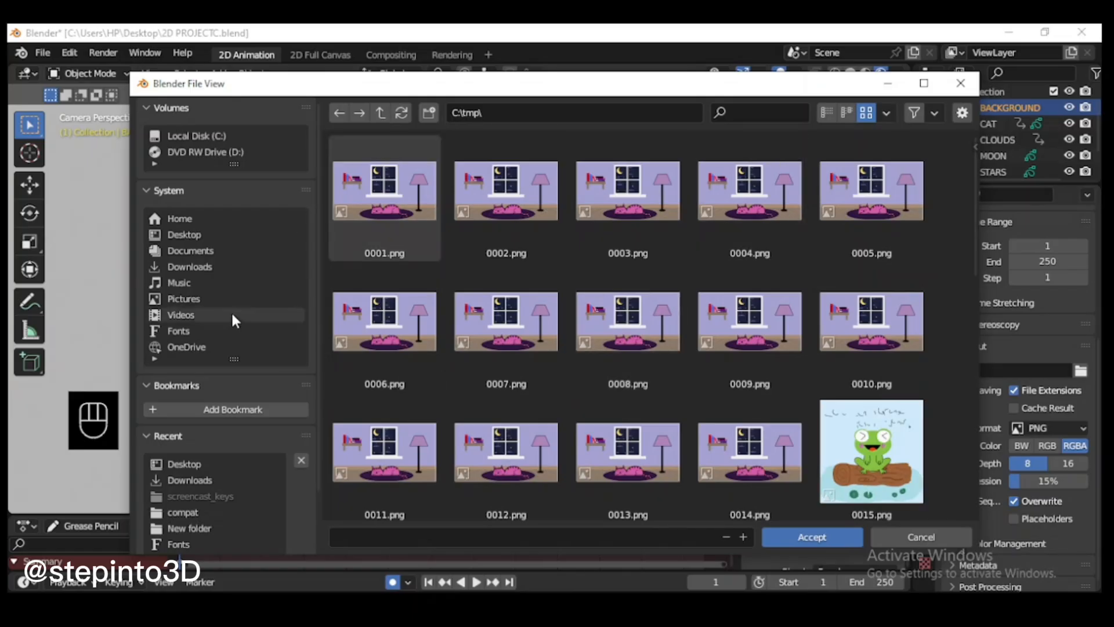
pyautogui.click(204, 250)
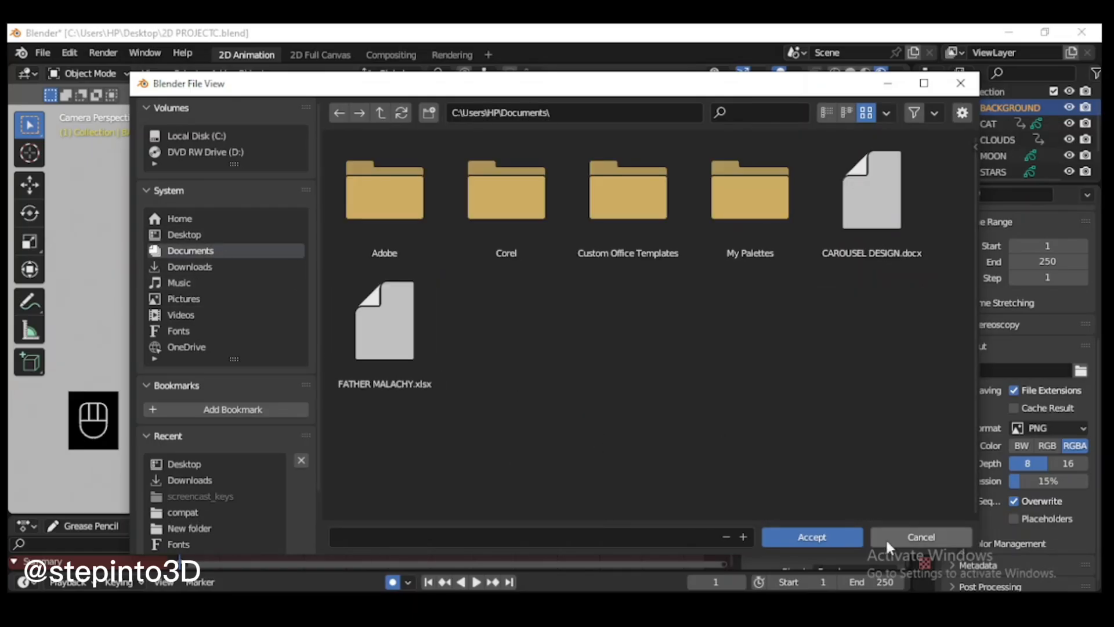
pyautogui.click(833, 536)
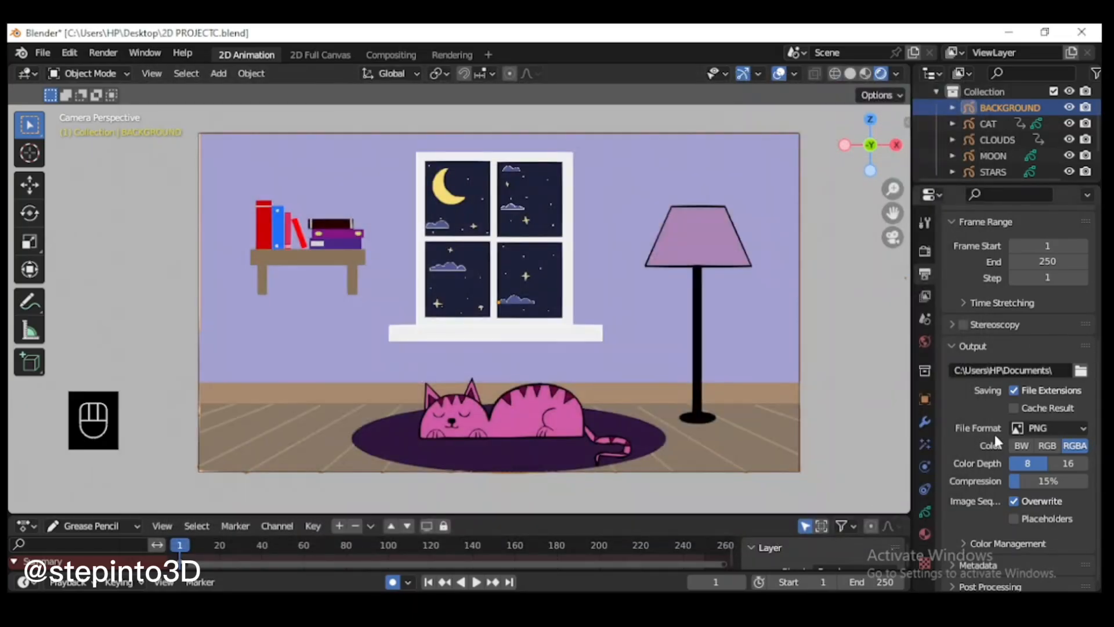
# Step: Set the render output's file format to FFmpeg Video and render the full animation, fitting the whole frame in the render view
pyautogui.click(1078, 428)
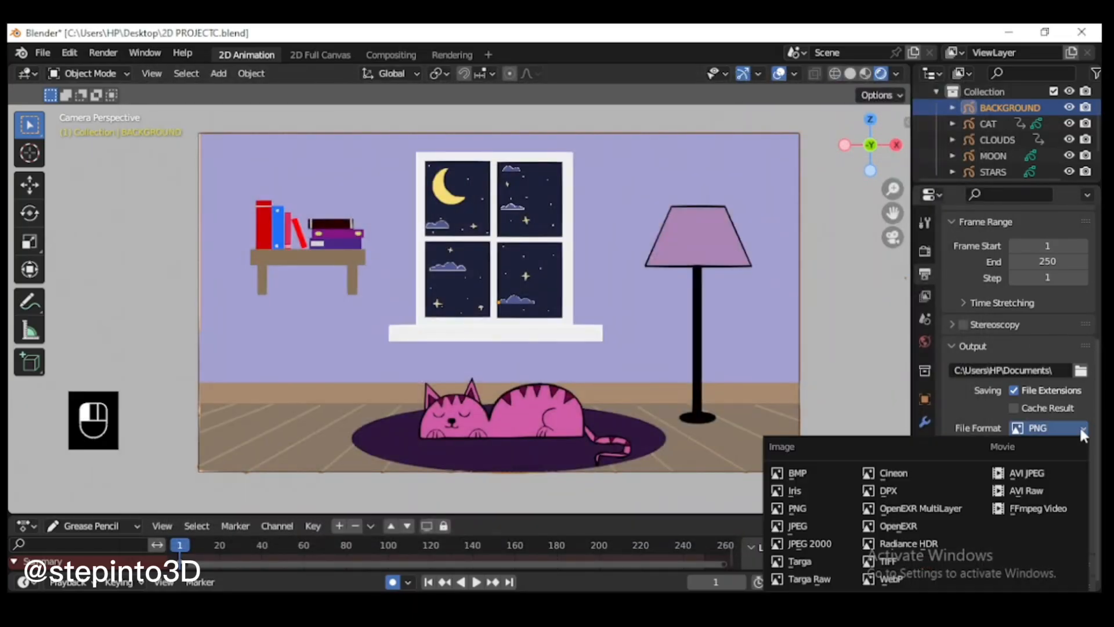
pyautogui.click(1032, 514)
pyautogui.click(104, 53)
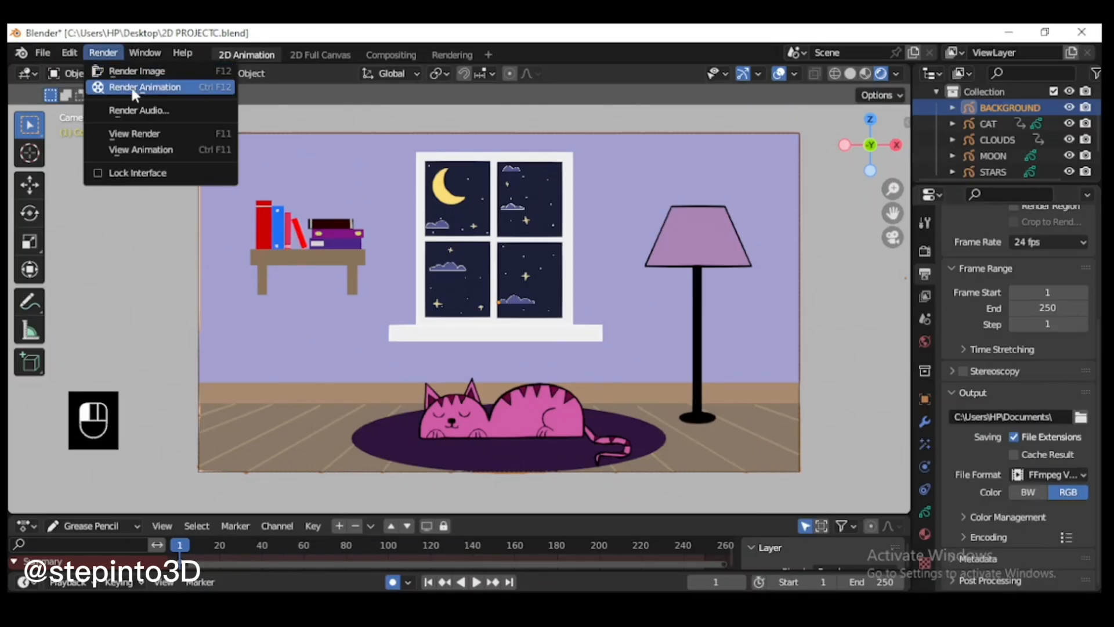
pyautogui.click(132, 86)
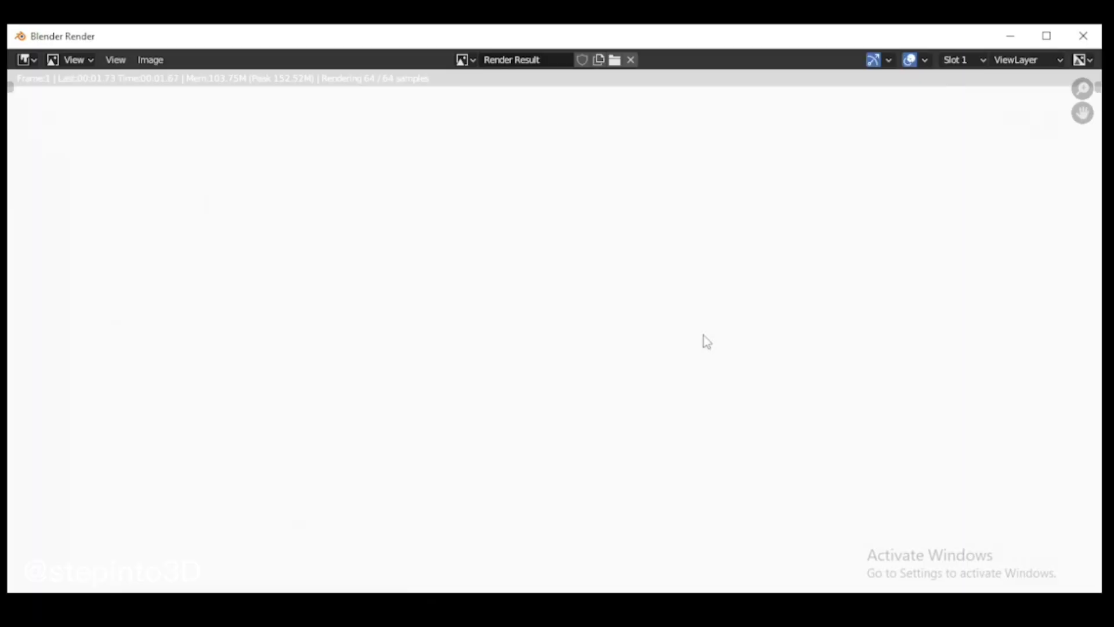
pyautogui.scroll(-2, 758, 386)
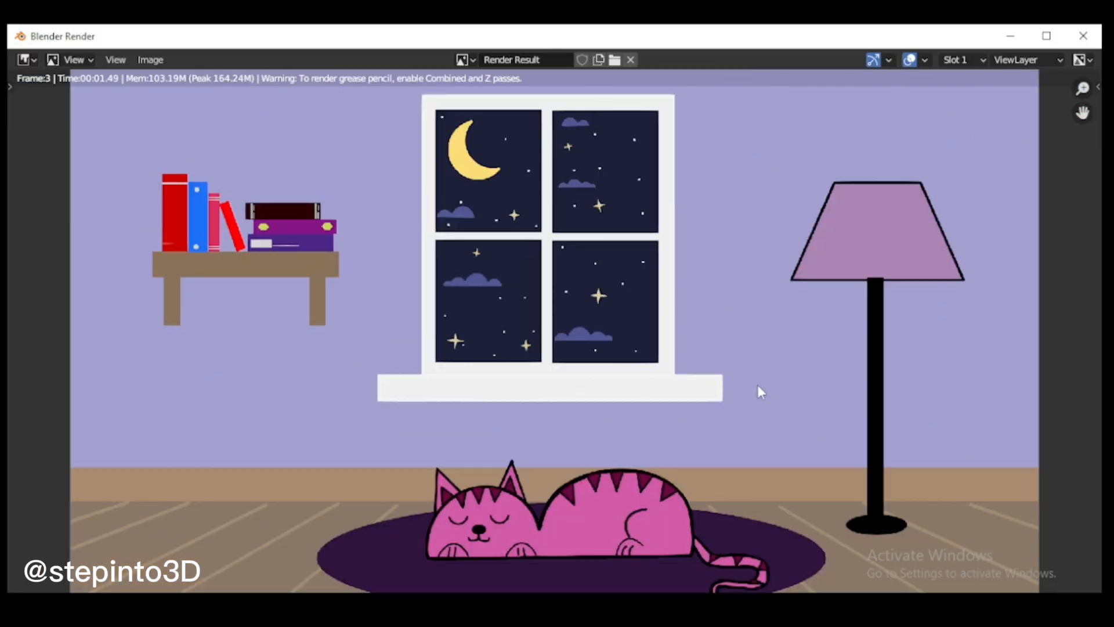
pyautogui.scroll(-2, 757, 385)
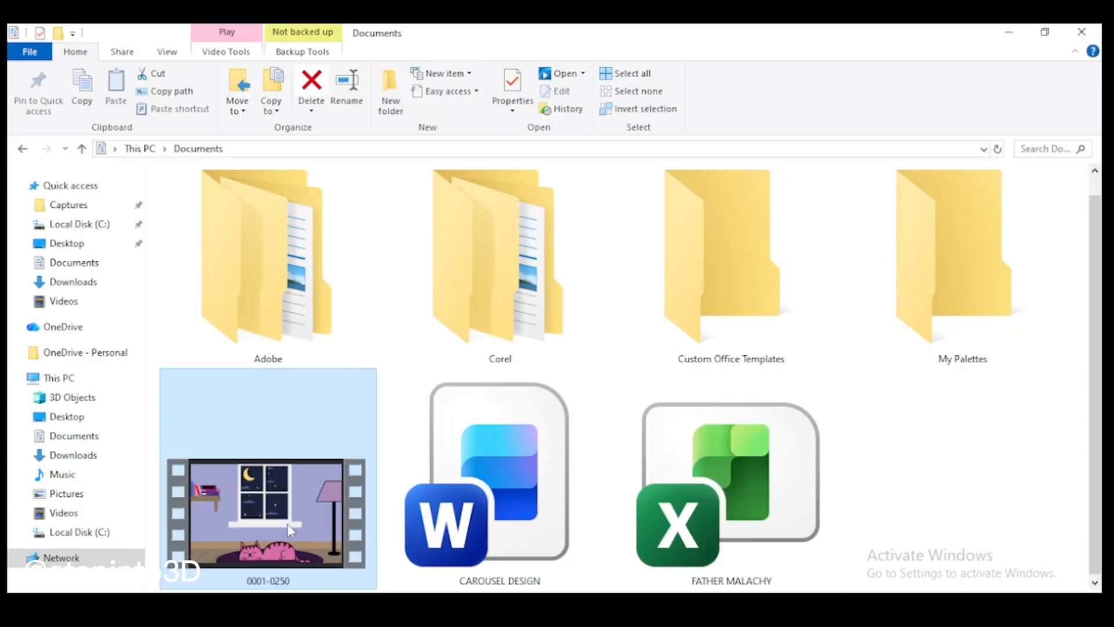
pyautogui.doubleClick(288, 523)
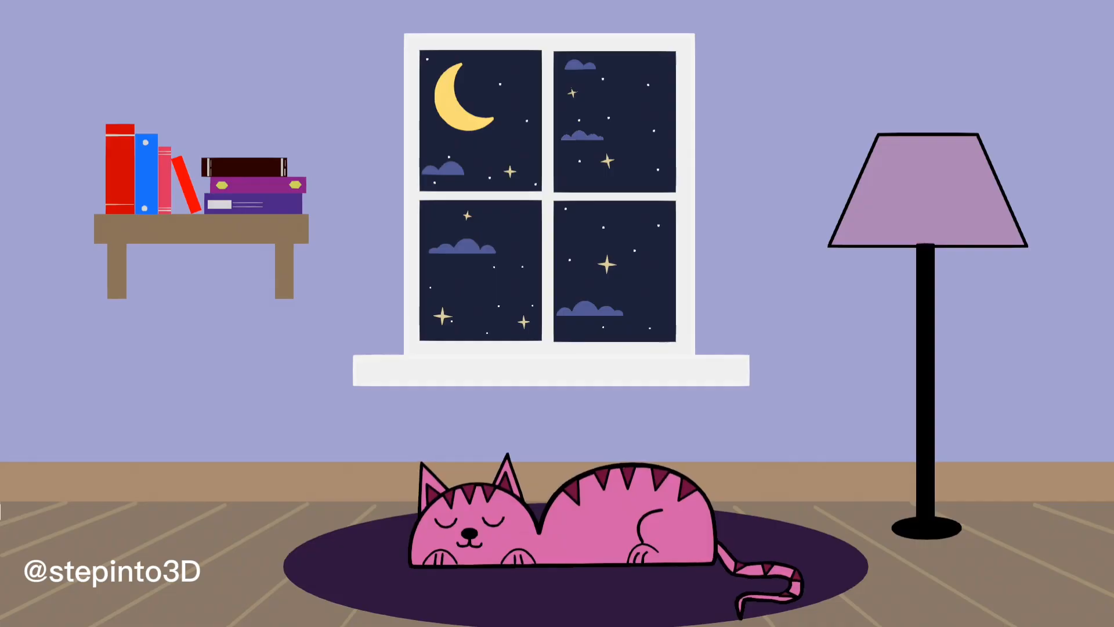